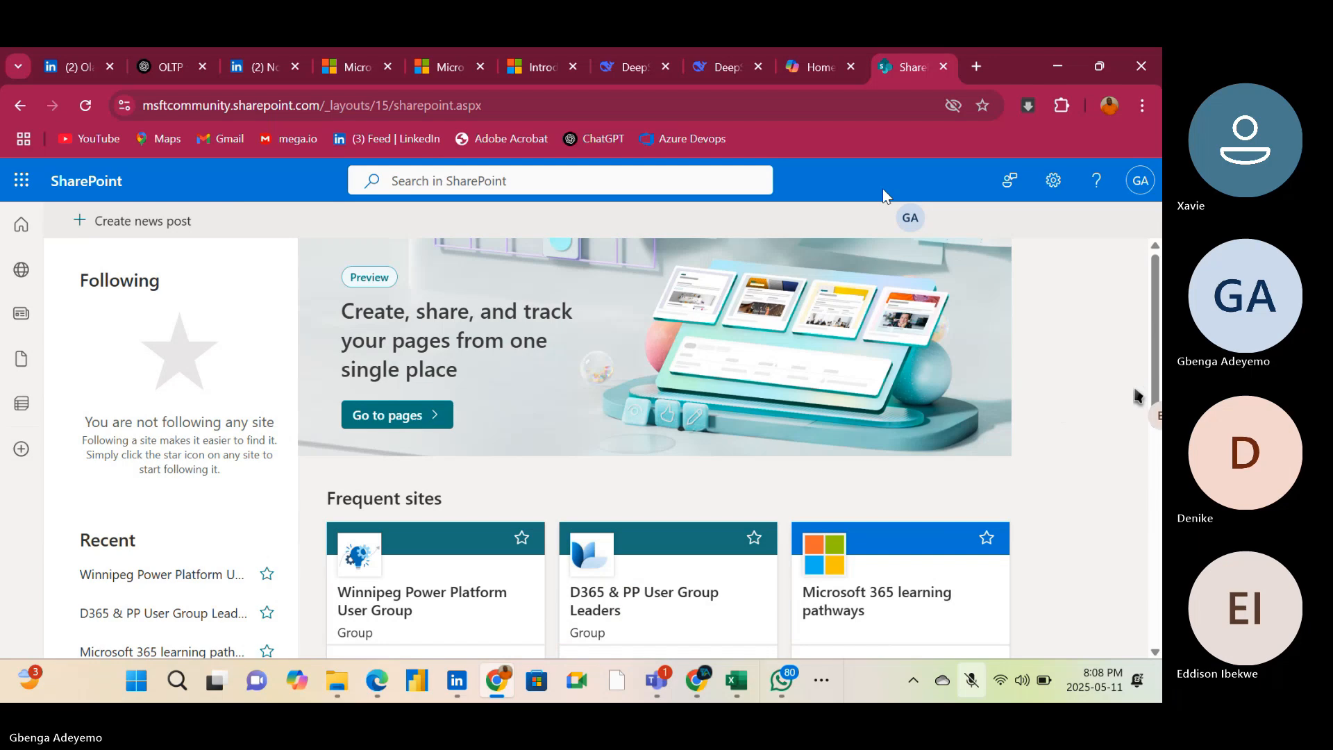
Open the Winnipeg Power Platform User Group site and start creating a new list from blank
{"action": "left_click_drag", "start_coordinate": [1154, 381], "coordinate": [1139, 426]}
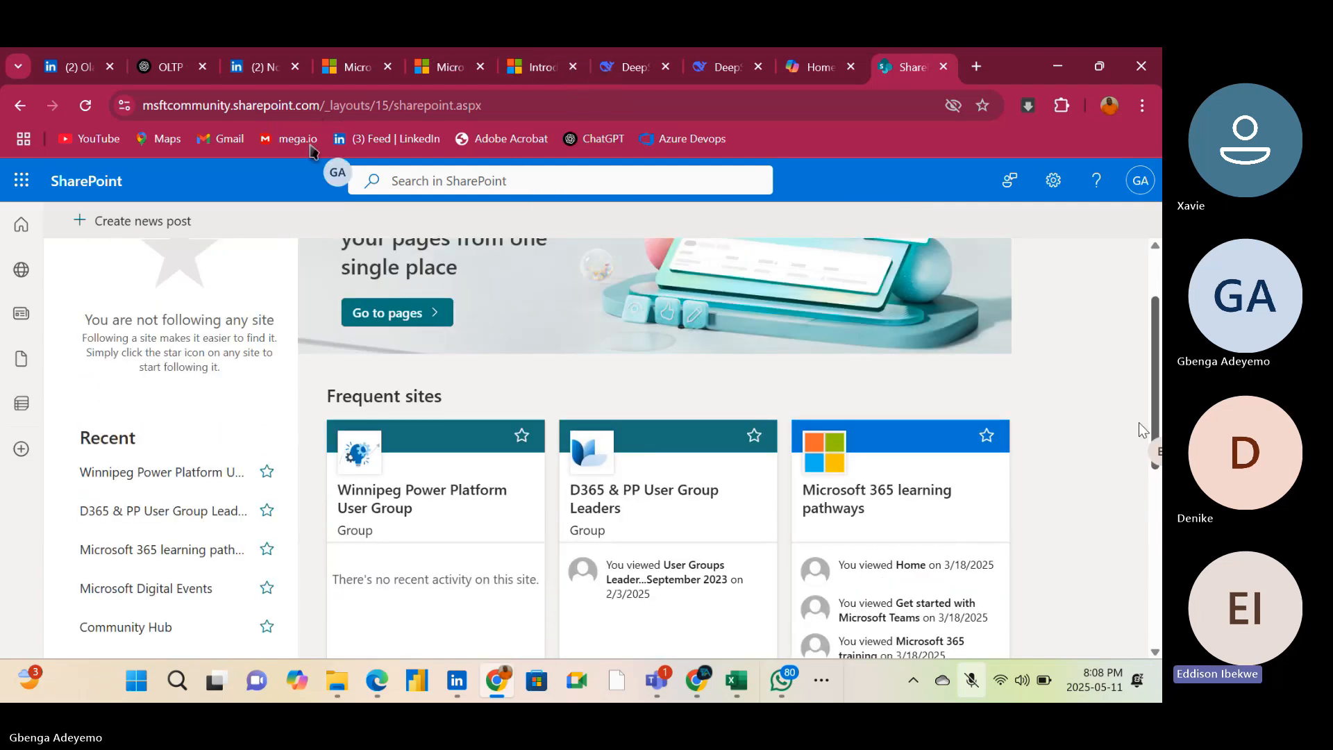
{"action": "left_click", "coordinate": [436, 519]}
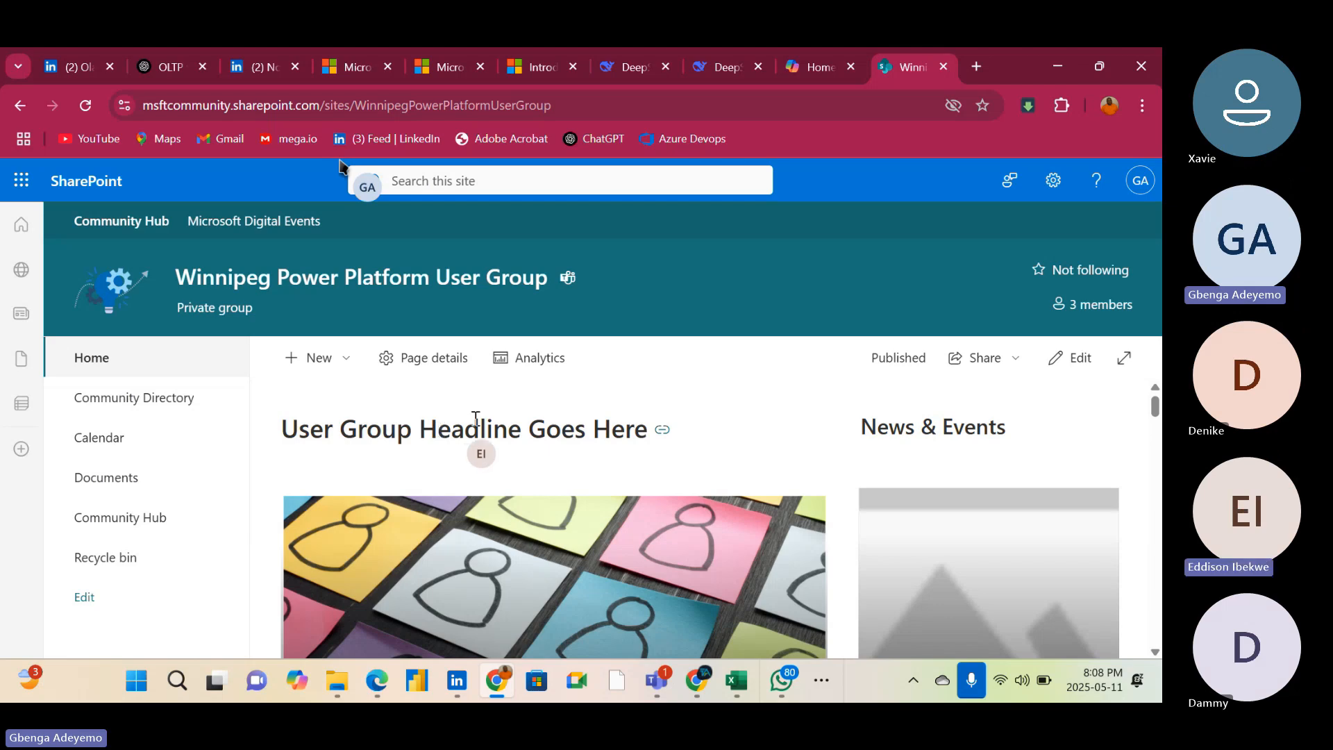
{"action": "left_click", "coordinate": [346, 361]}
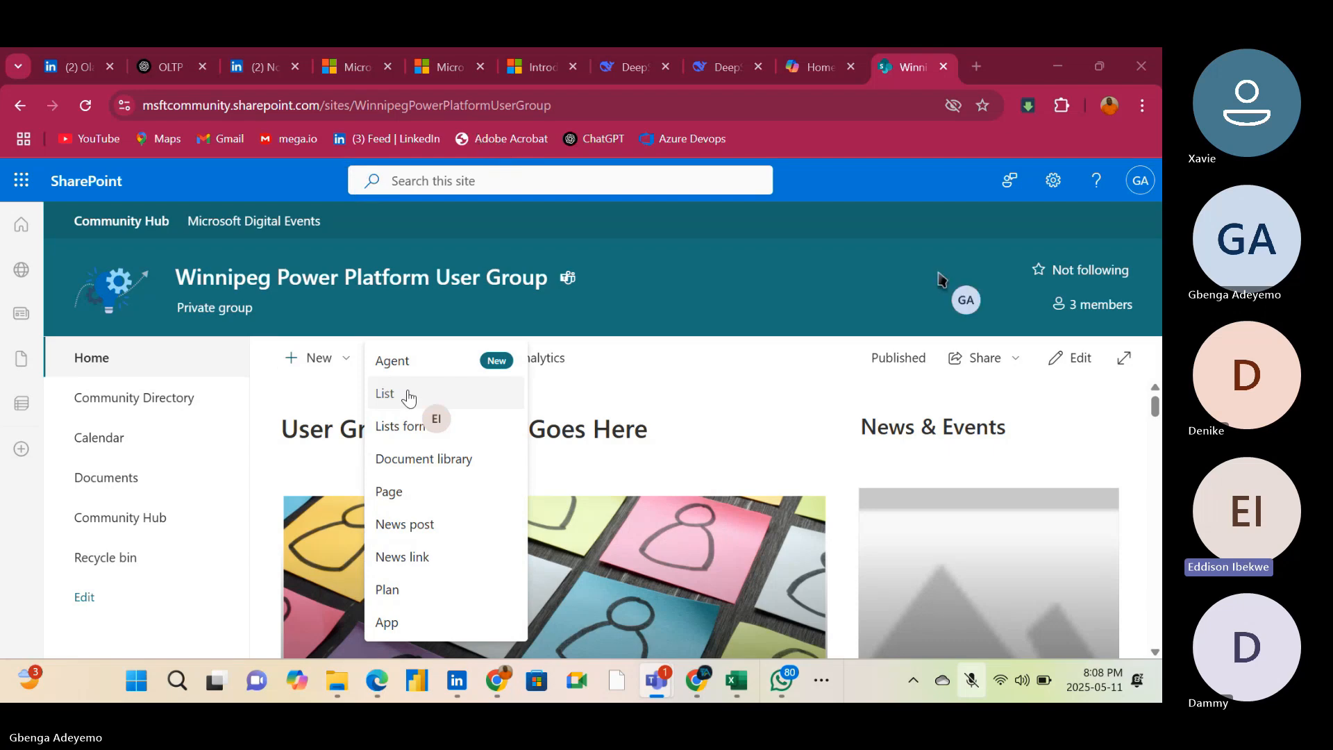
{"action": "left_click", "coordinate": [444, 397]}
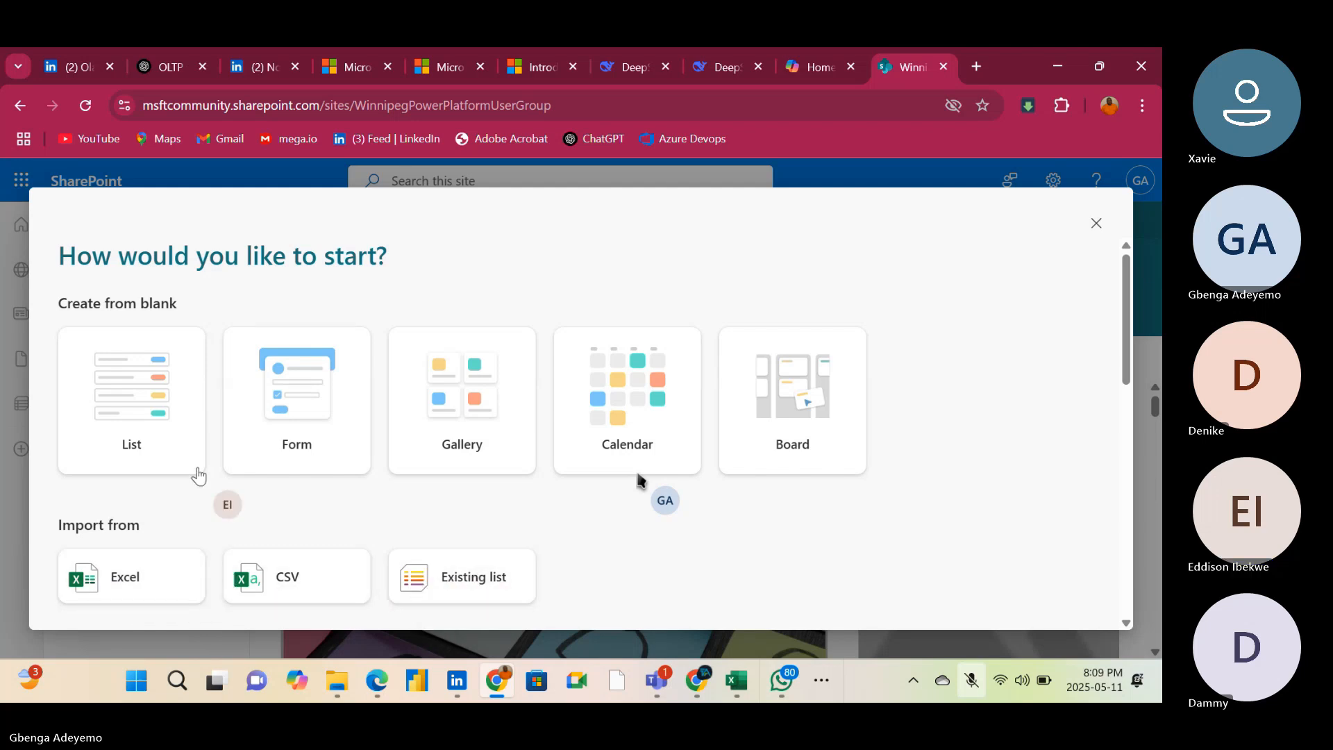
{"action": "left_click", "coordinate": [125, 444]}
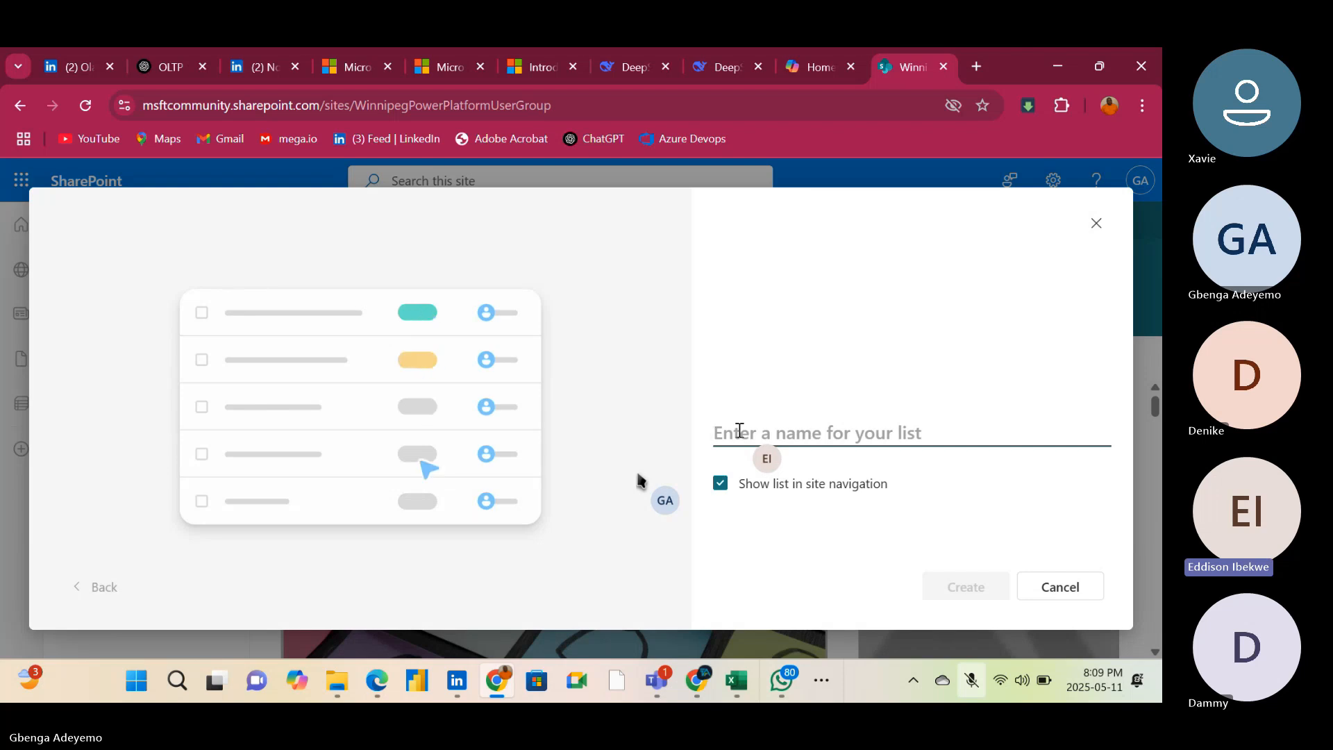
Name the new list HR Onboarding and create it
{"action": "type", "text": "O"}
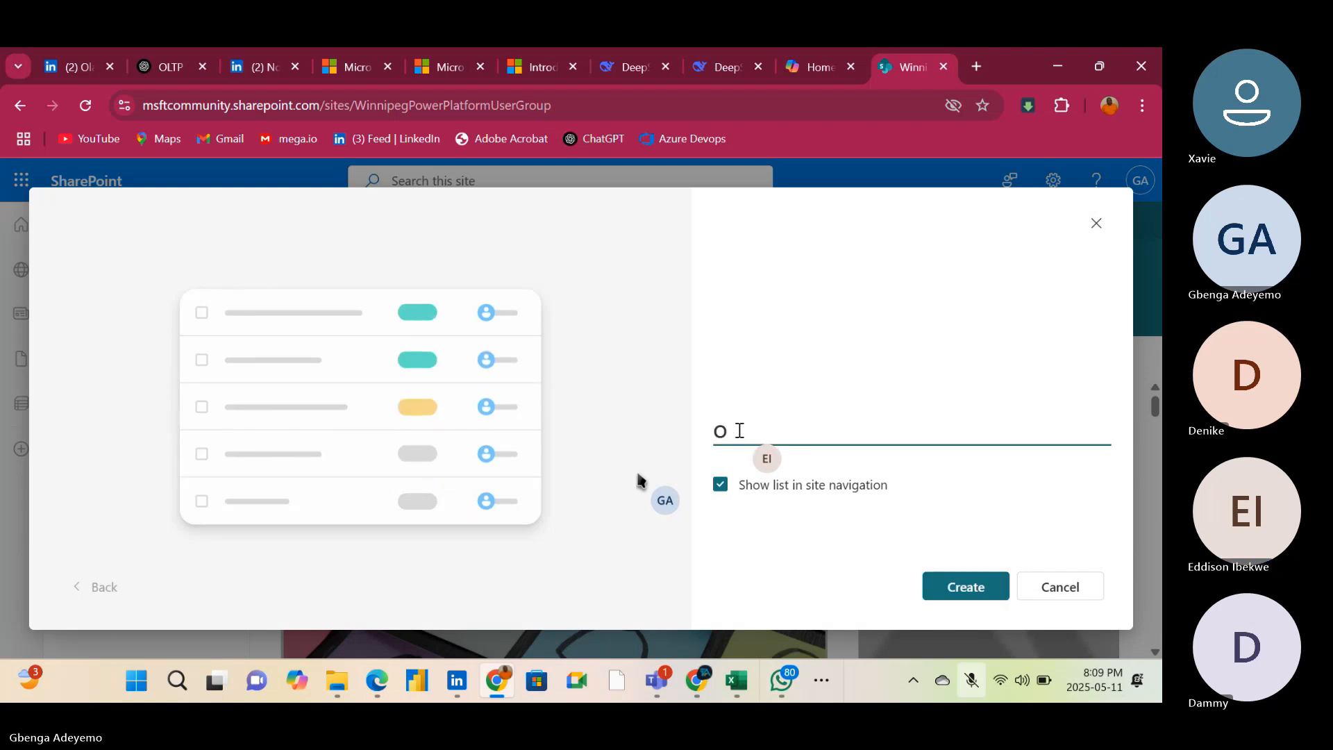
{"action": "type", "text": "nbor"}
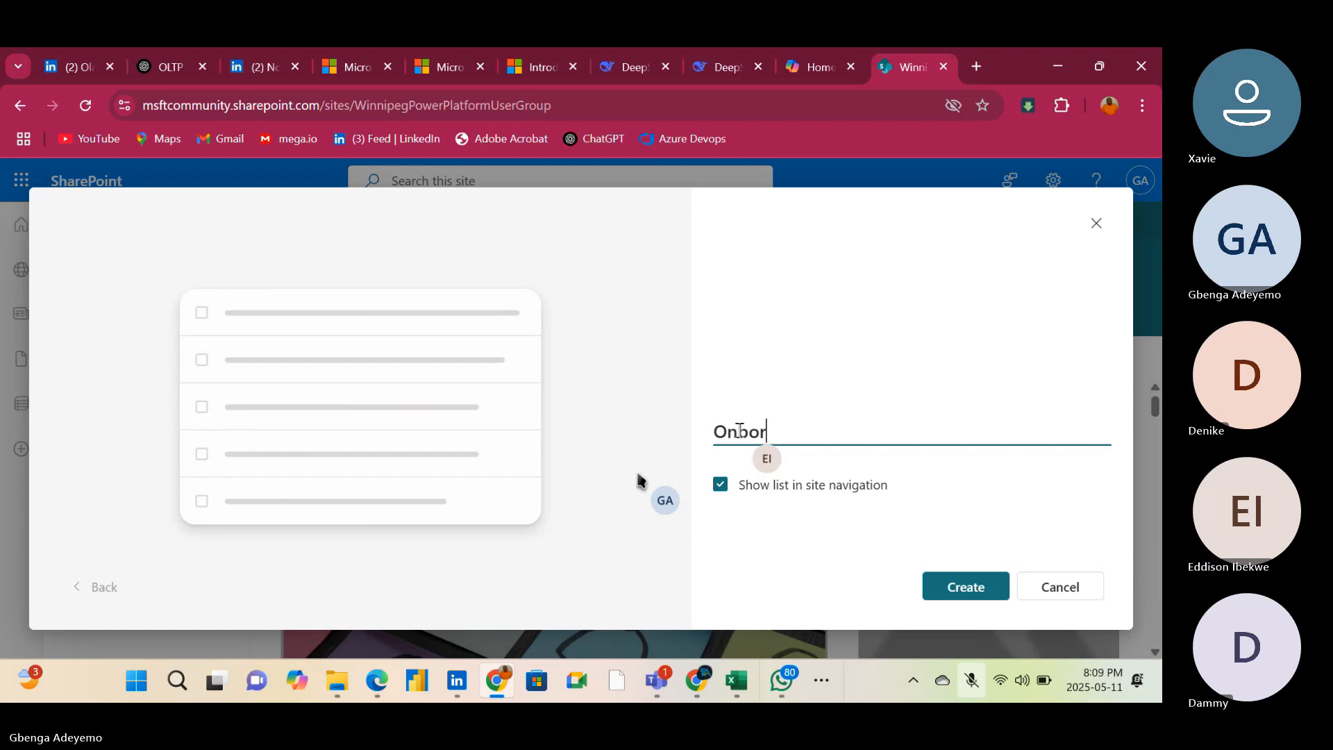
{"action": "key", "text": "BackSpace"}
{"action": "type", "text": "a"}
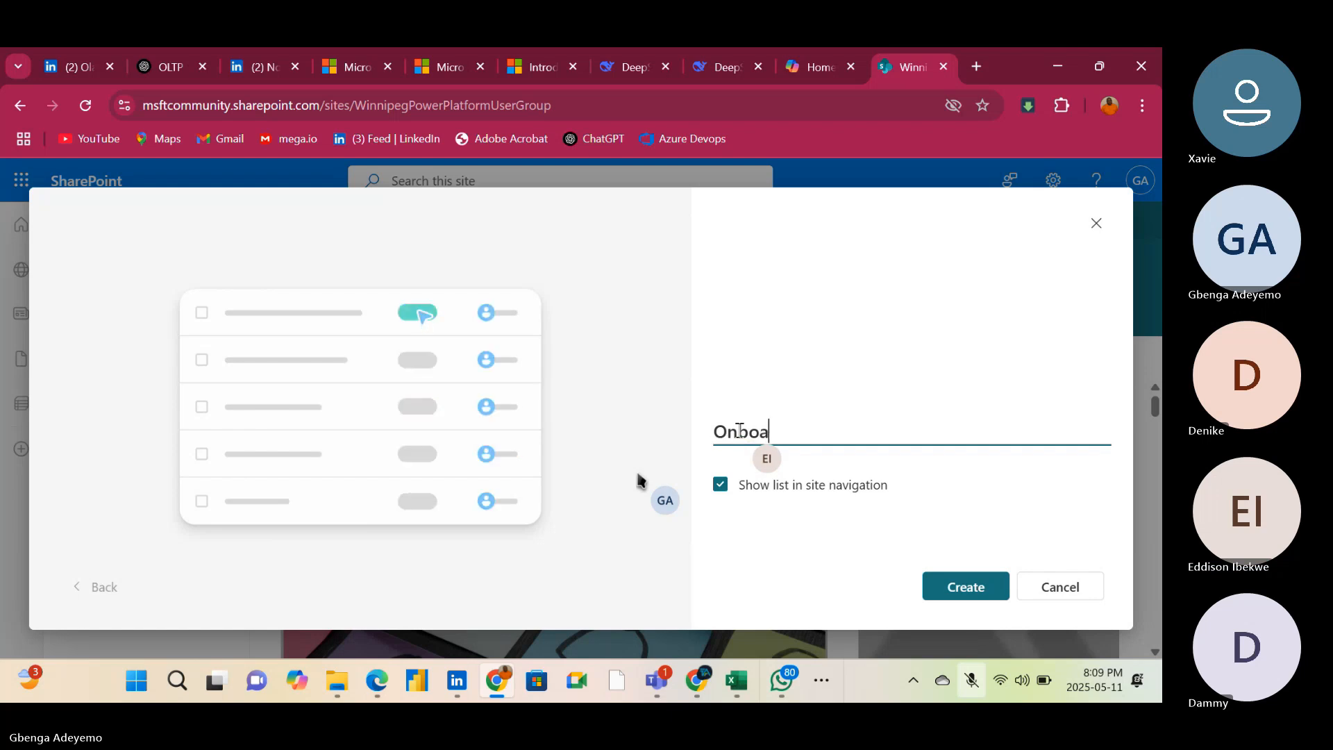
{"action": "type", "text": "rding"}
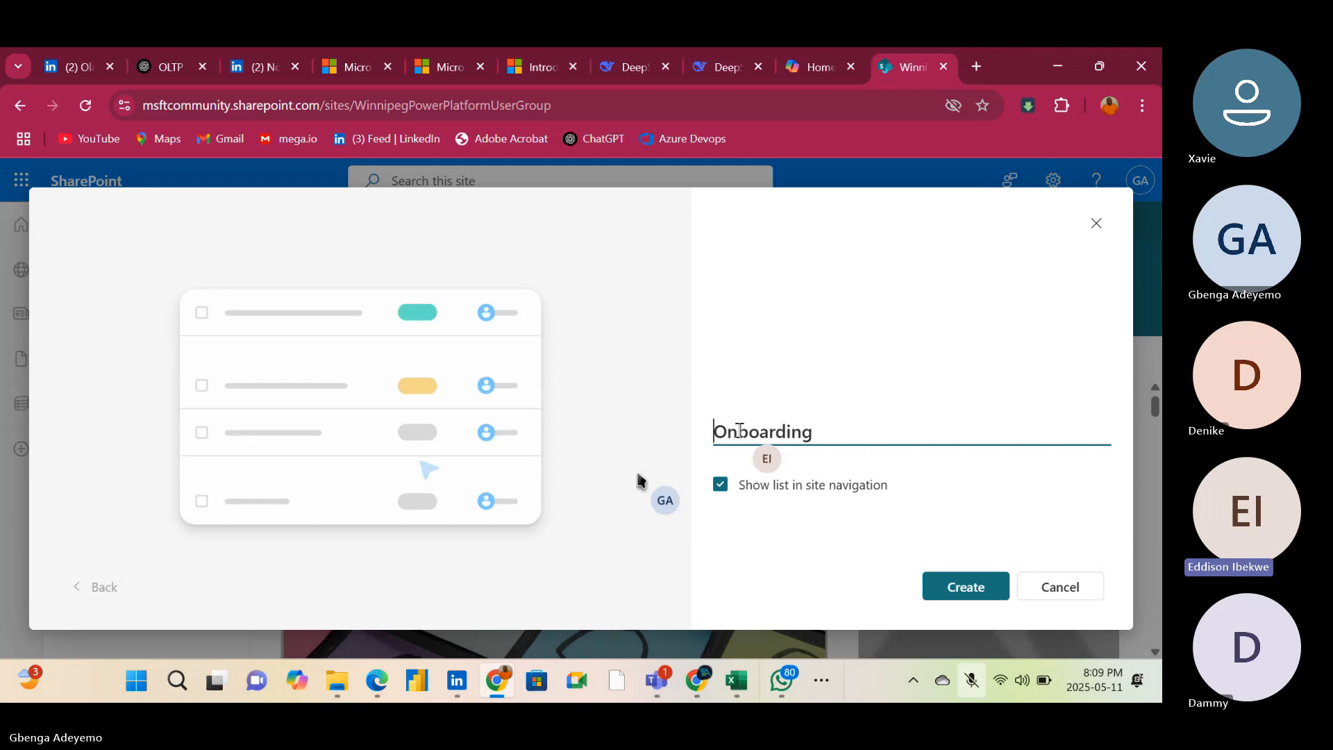
{"action": "key", "text": "Home"}
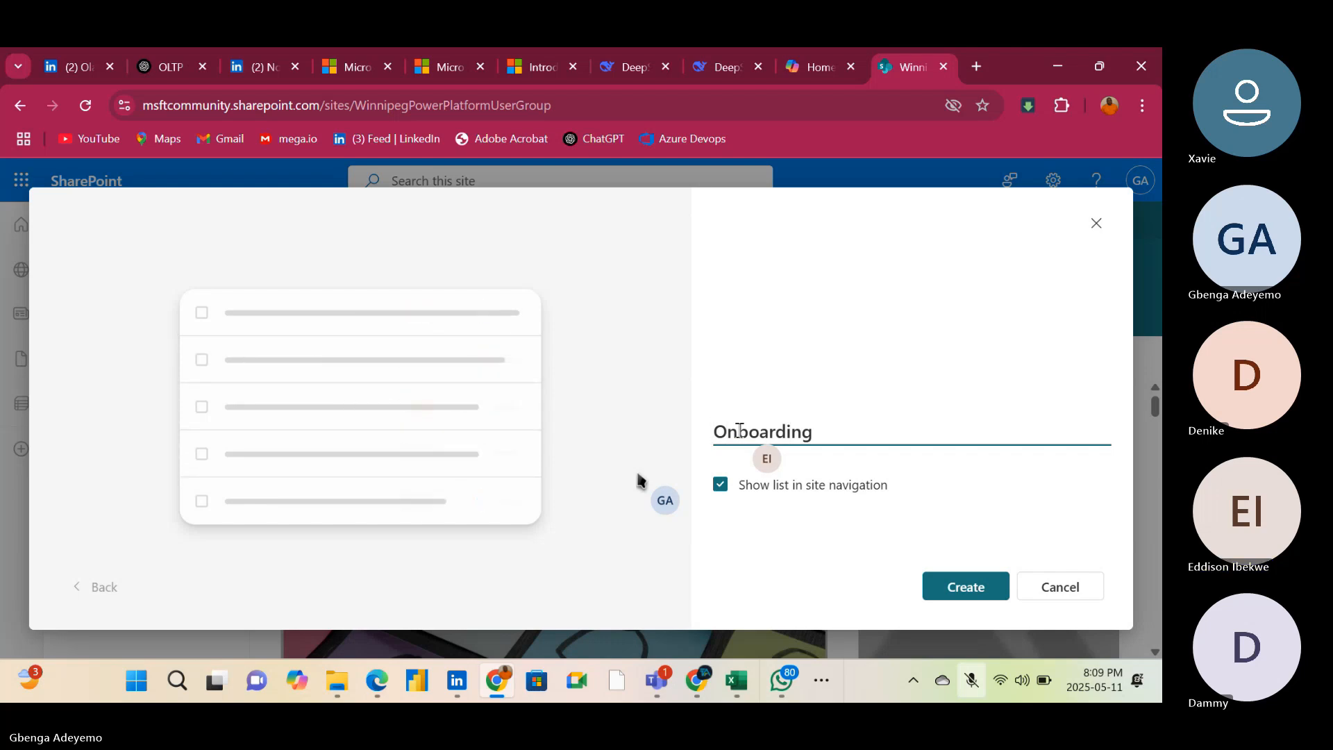
{"action": "type", "text": "HR"}
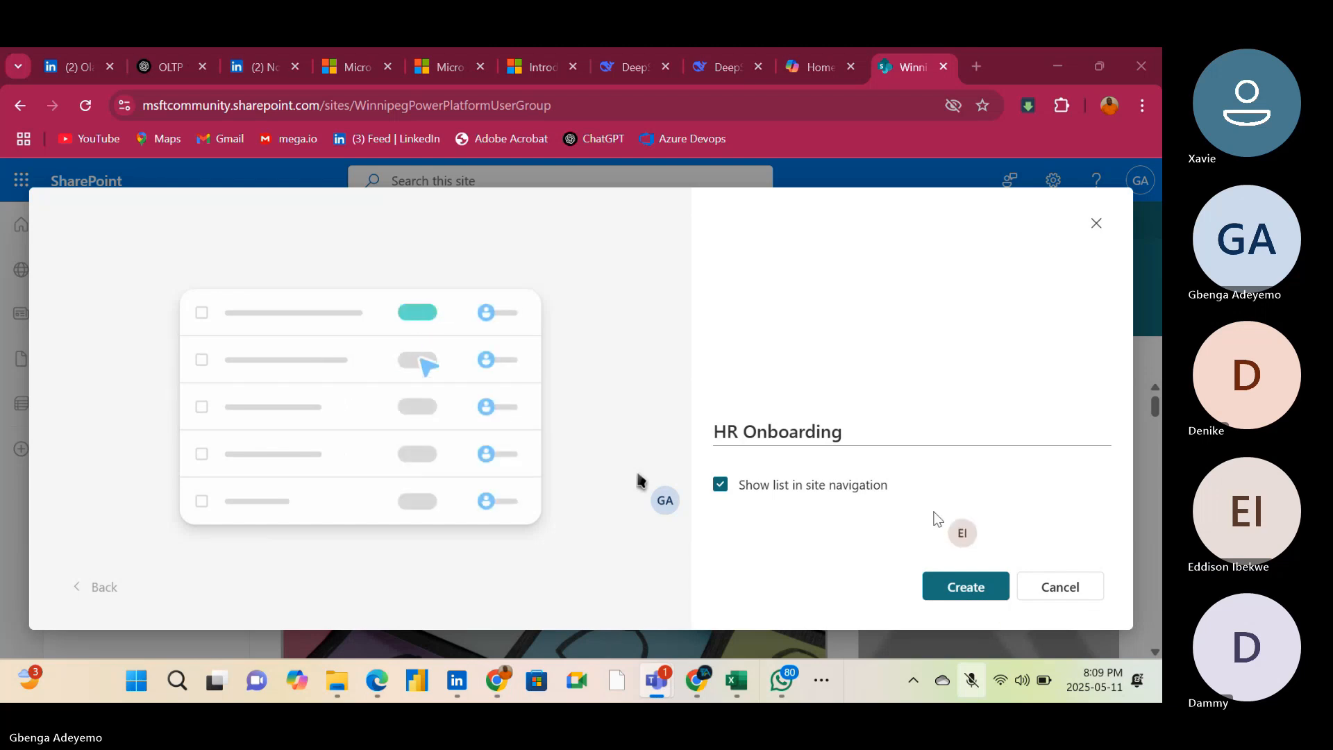
{"action": "left_click", "coordinate": [965, 583]}
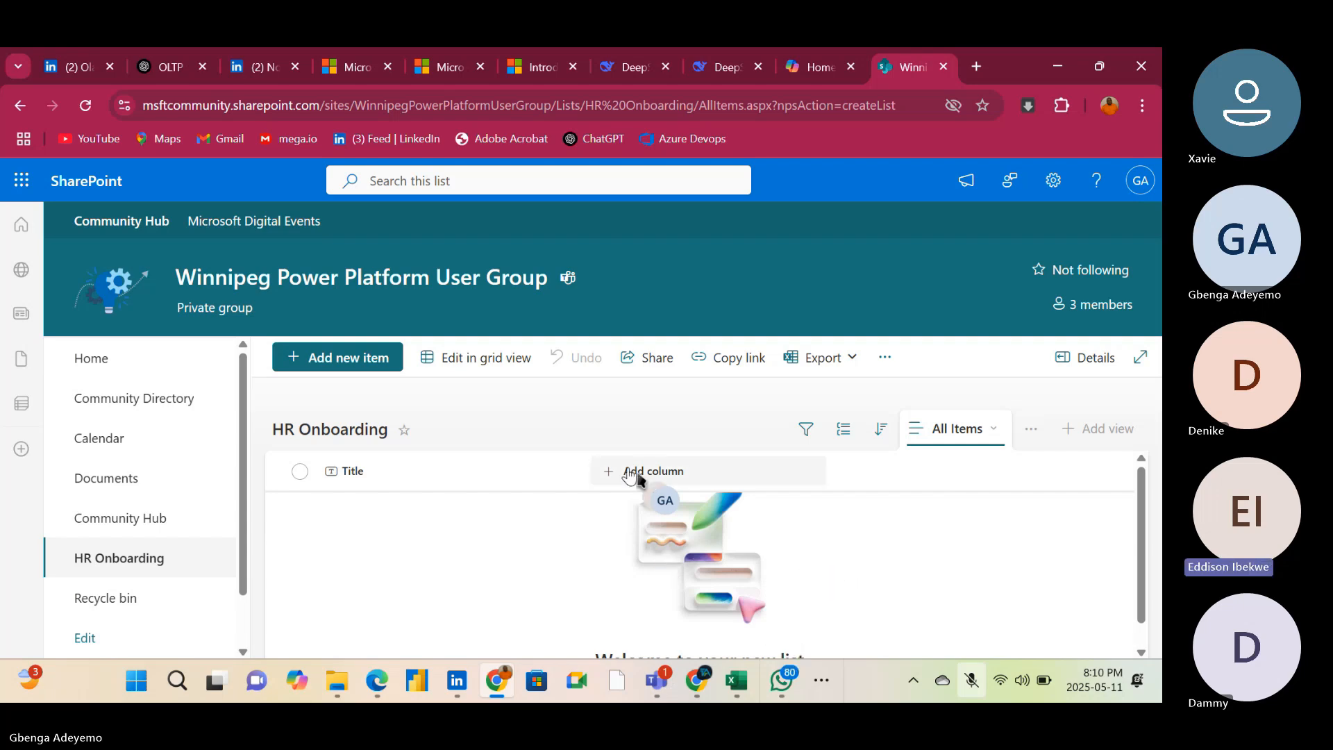
Add a single line of text column named Employee to the HR Onboarding list
{"action": "left_click", "coordinate": [631, 474]}
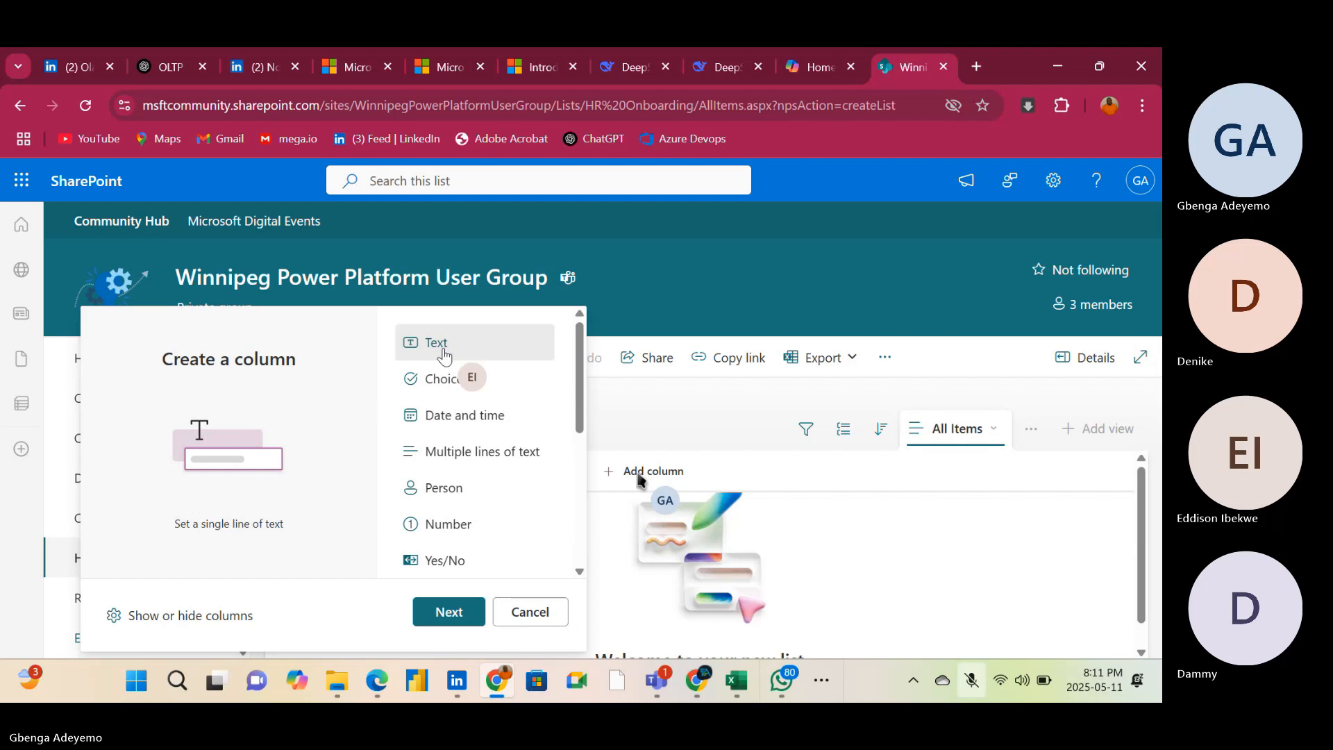
{"action": "left_click", "coordinate": [448, 612]}
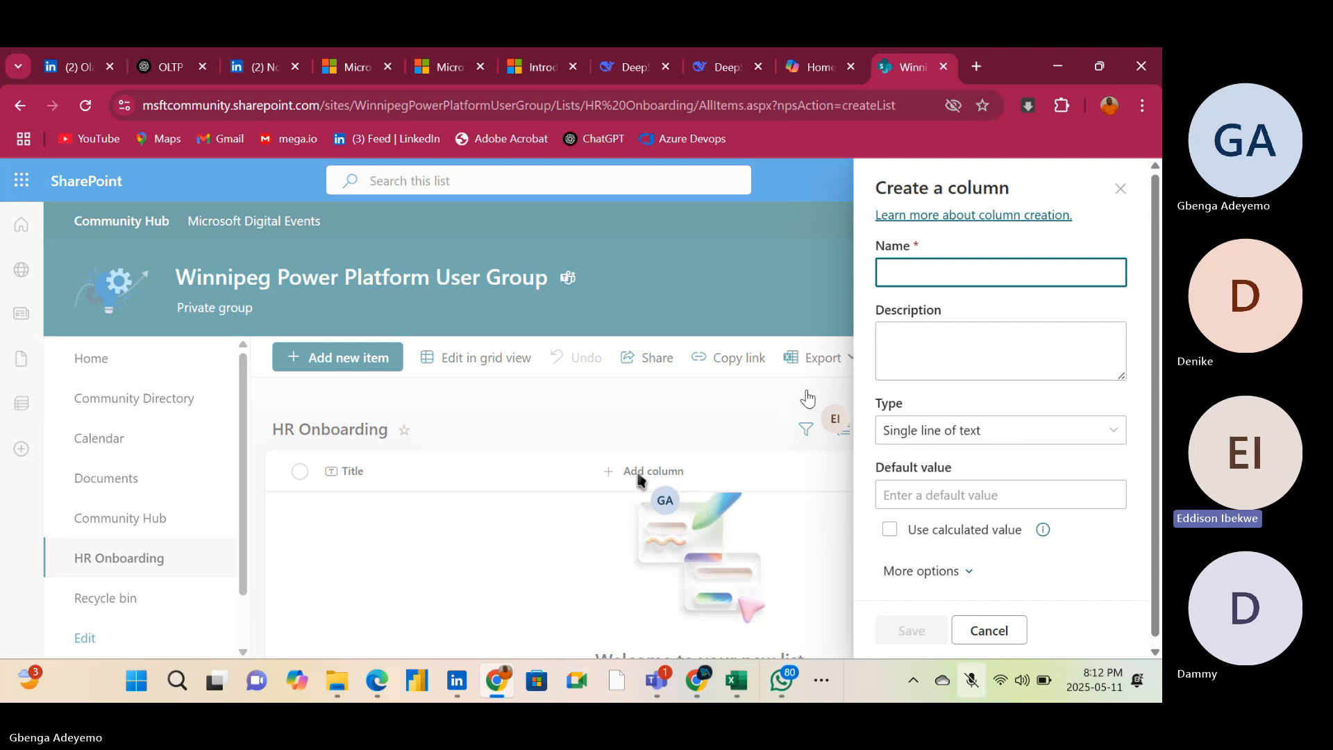
{"action": "type", "text": "Empl"}
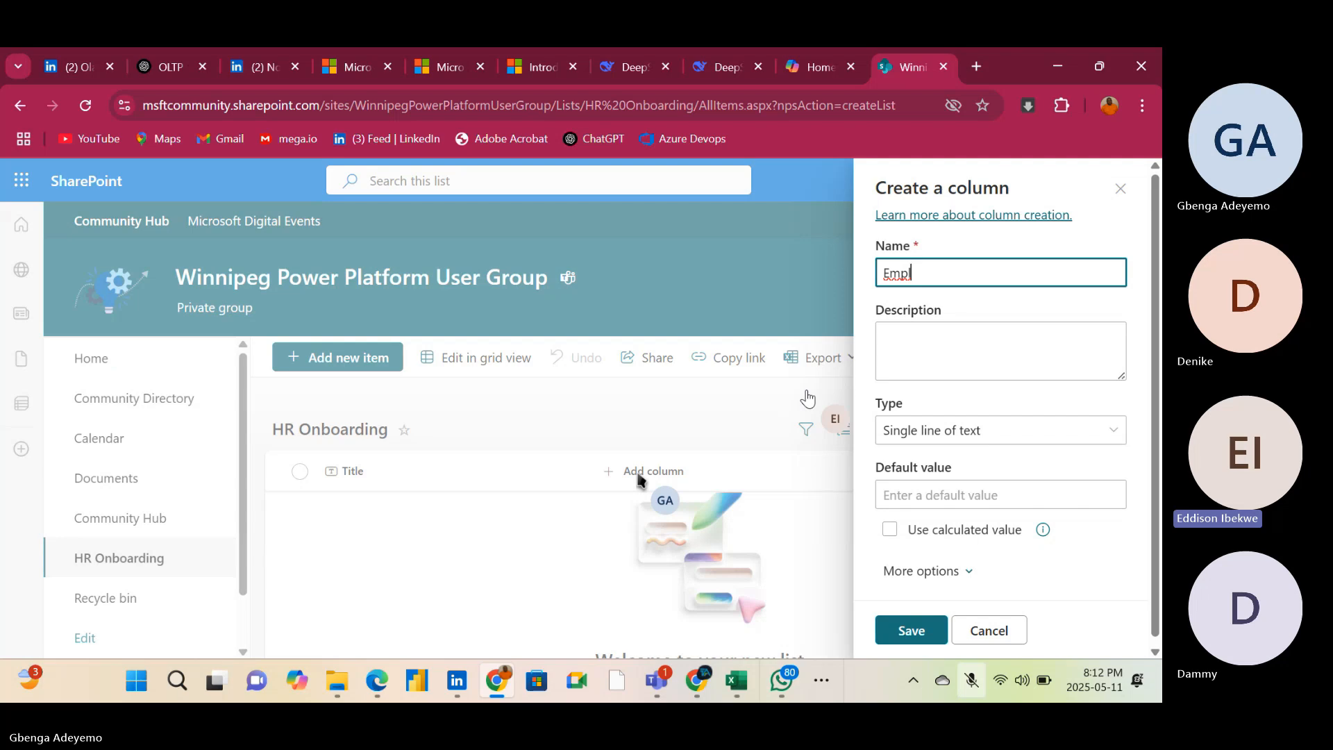
{"action": "type", "text": "oyee"}
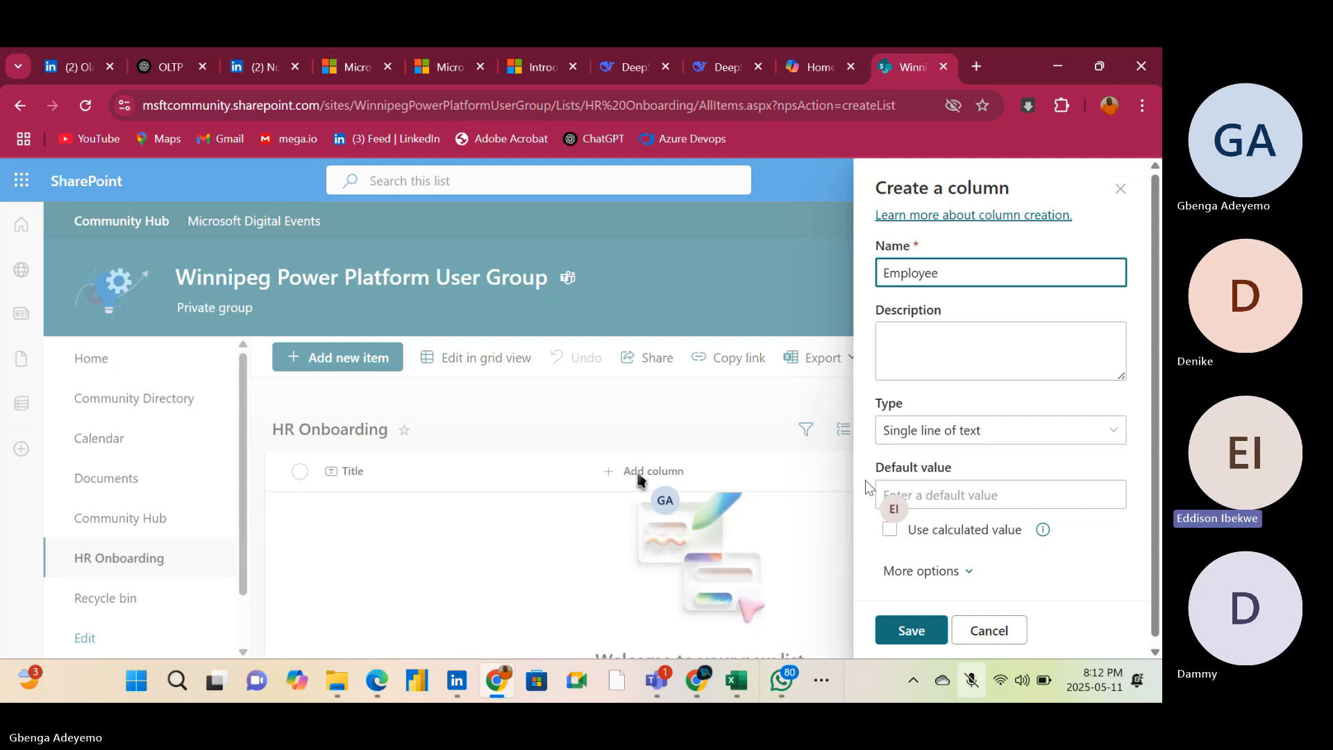
{"action": "left_click", "coordinate": [1112, 432]}
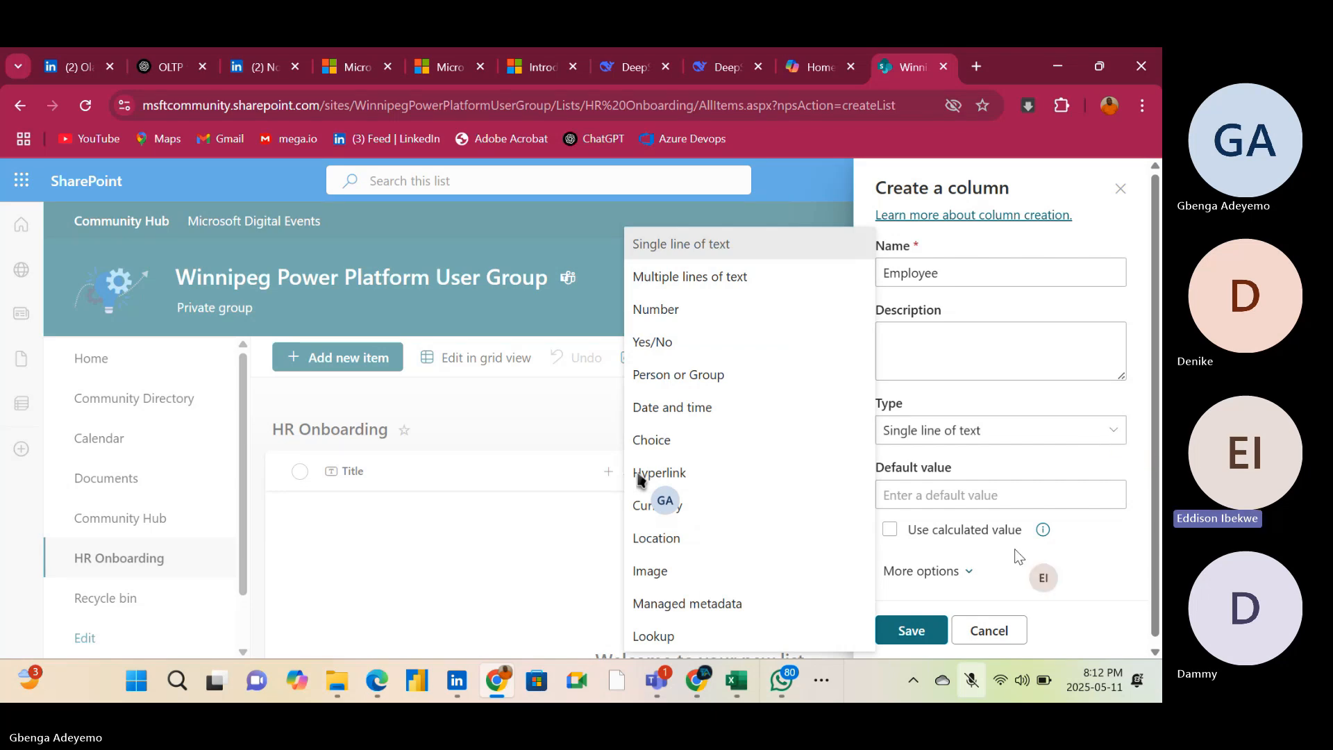
{"action": "left_click", "coordinate": [906, 633]}
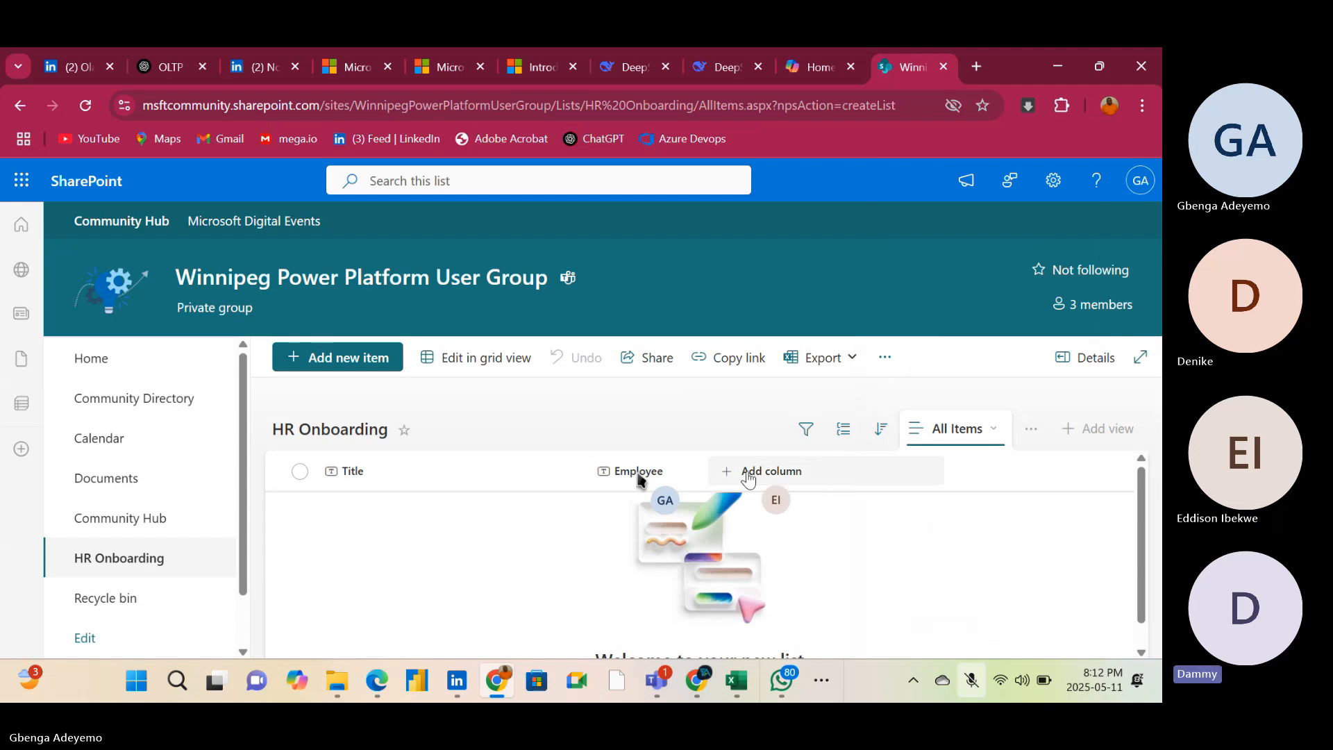
Rename the Employee column as Employee Name and save the column settings
{"action": "left_click", "coordinate": [748, 477]}
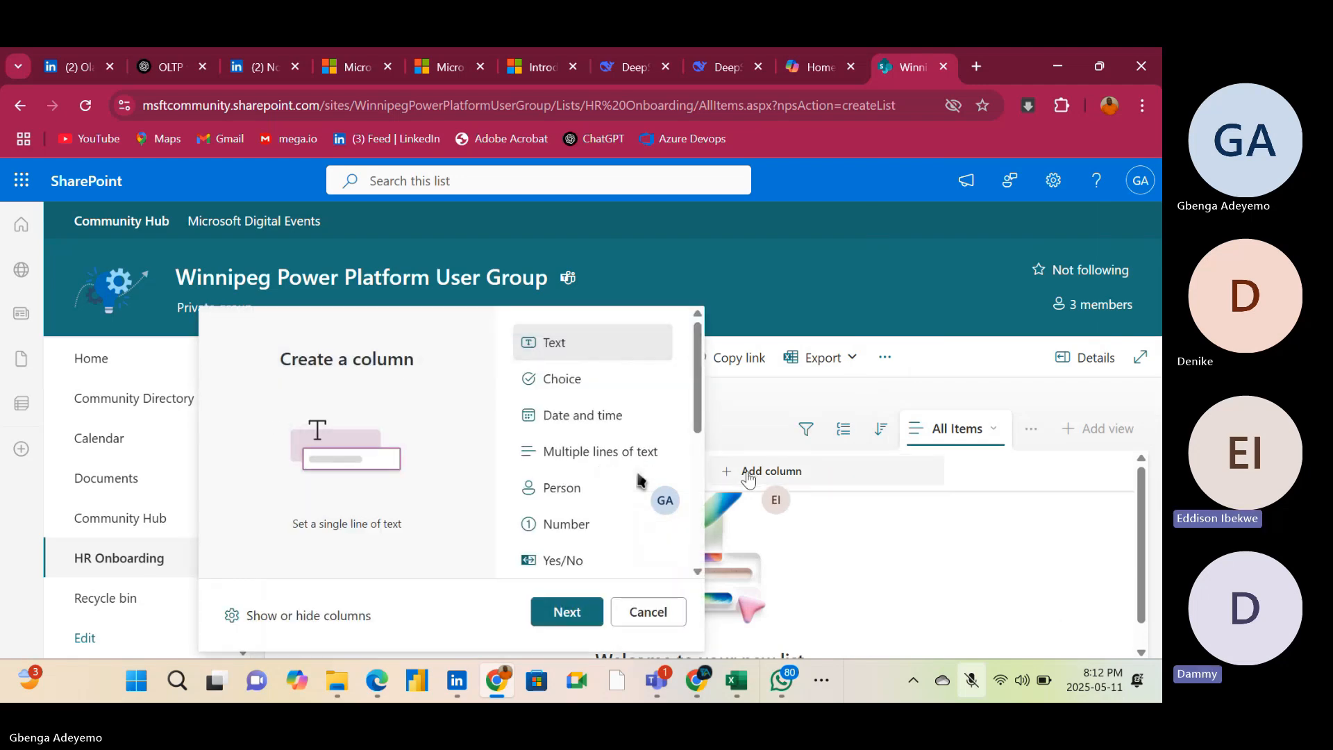
{"action": "left_click", "coordinate": [744, 292]}
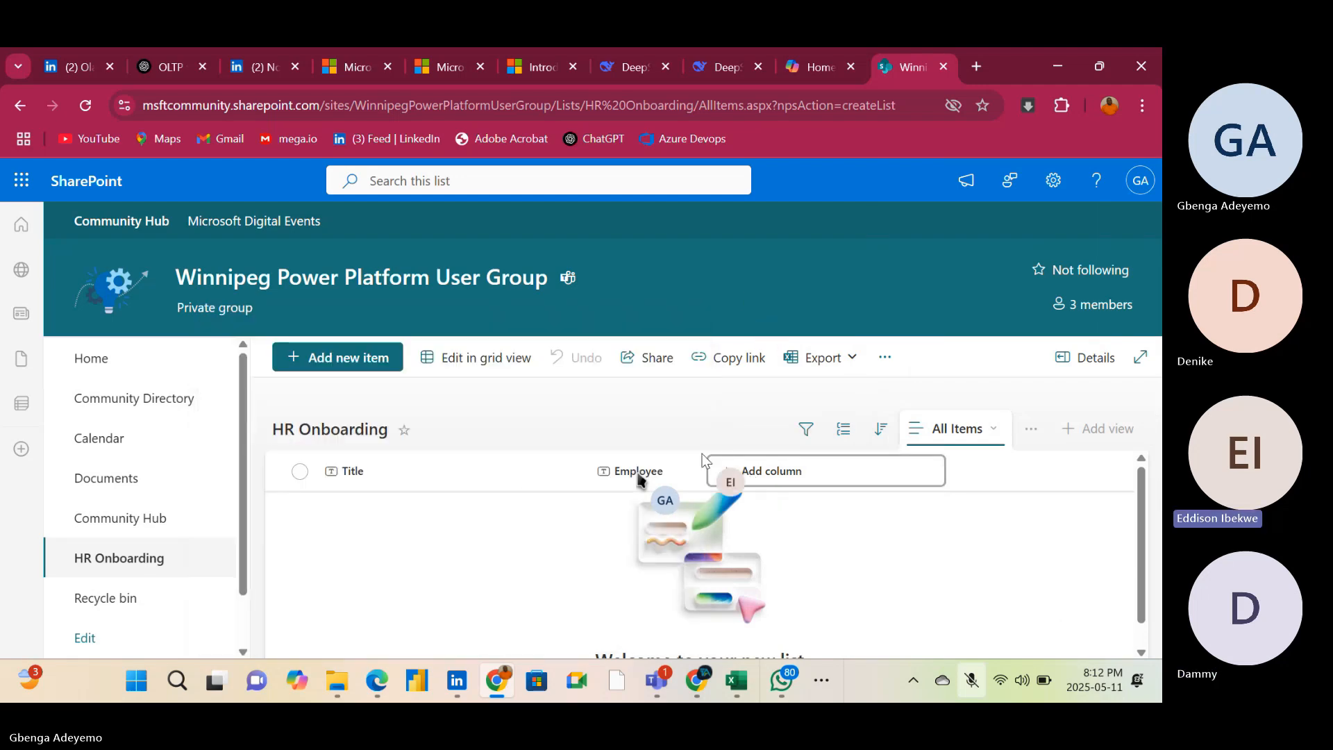
{"action": "left_click", "coordinate": [658, 479]}
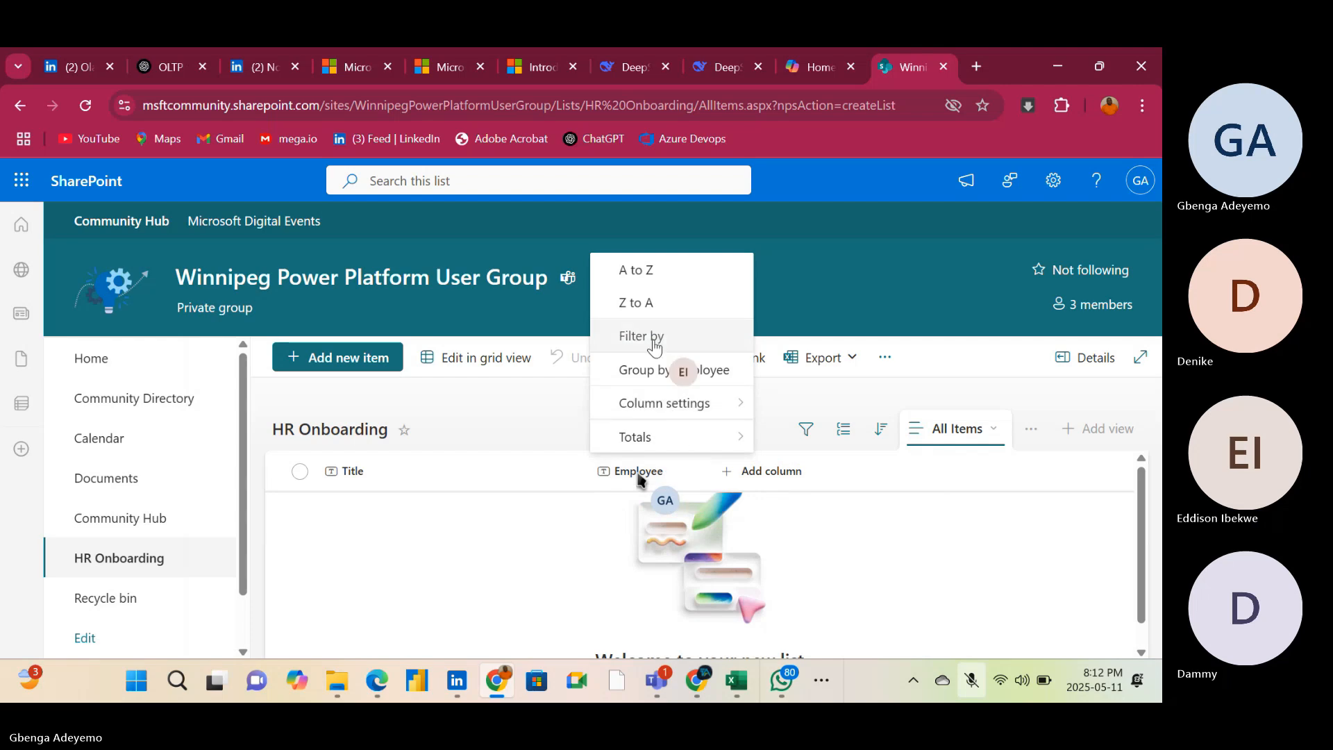
{"action": "mouse_move", "coordinate": [687, 435]}
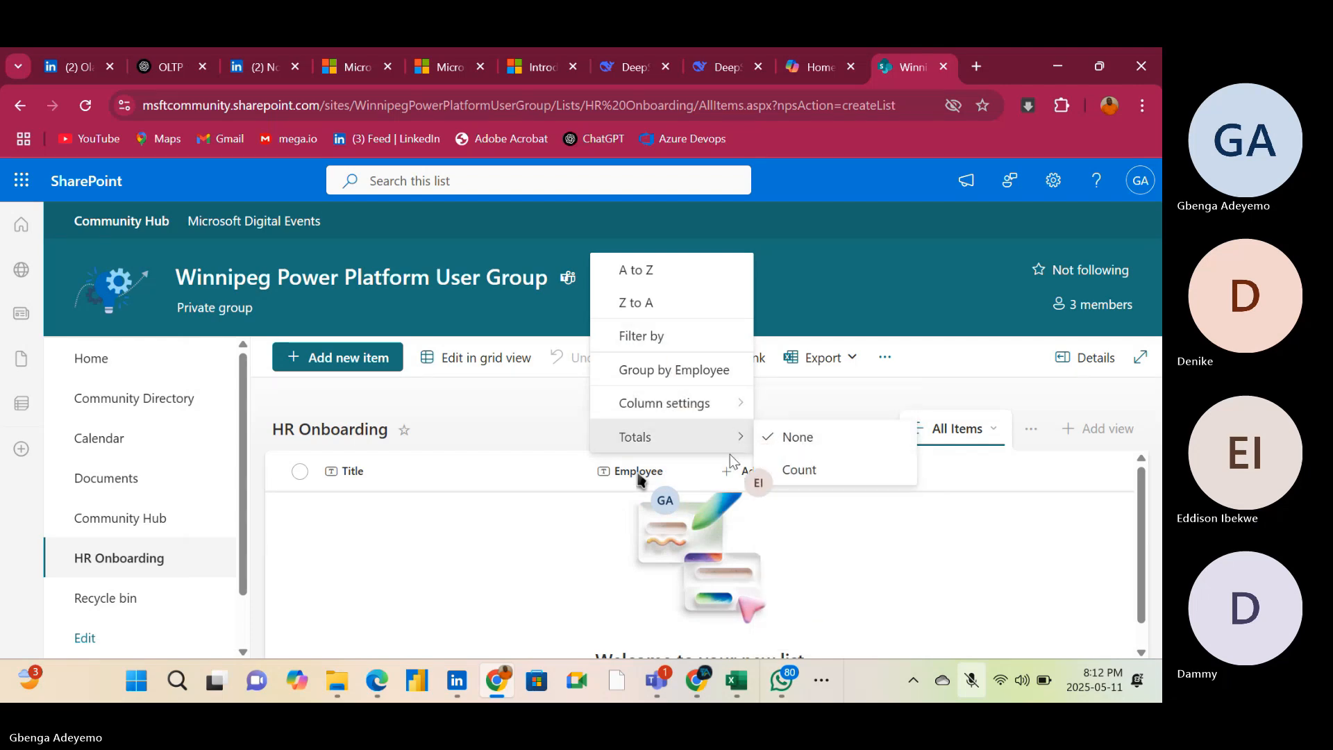
{"action": "mouse_move", "coordinate": [708, 411]}
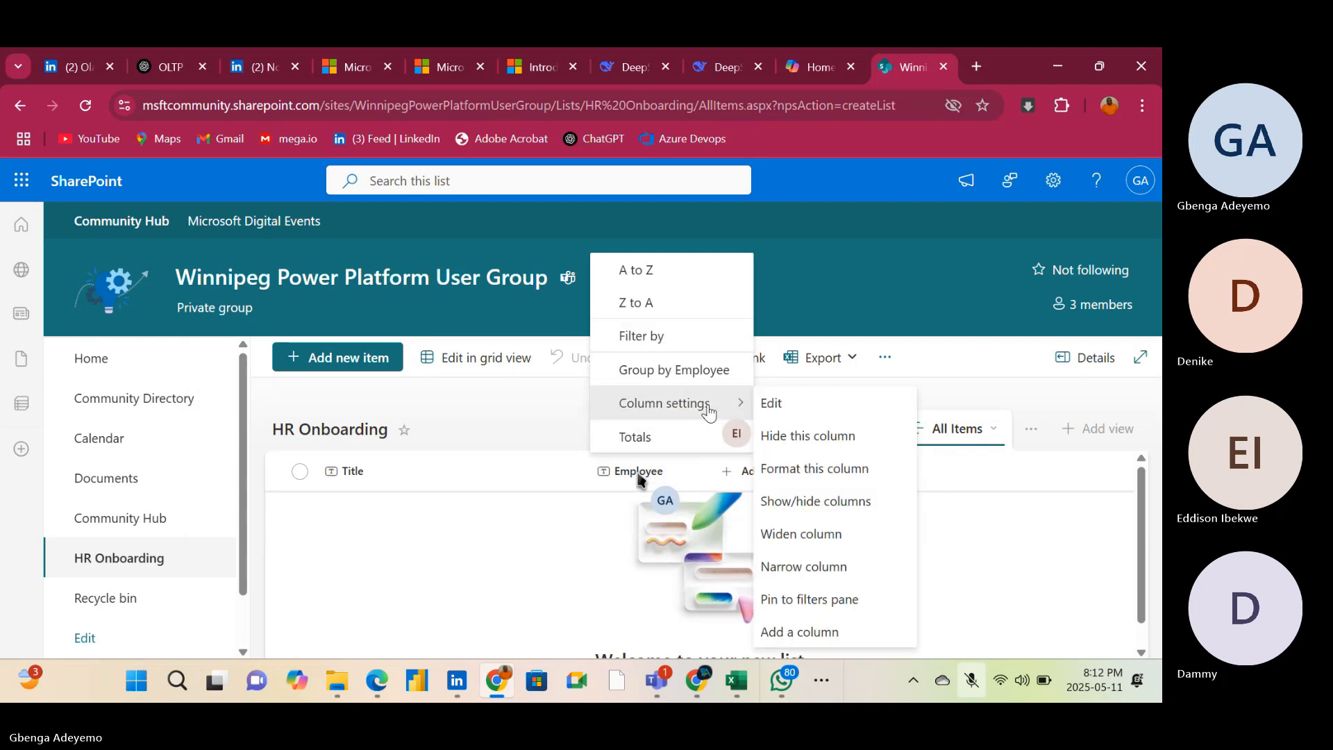
{"action": "left_click", "coordinate": [797, 401]}
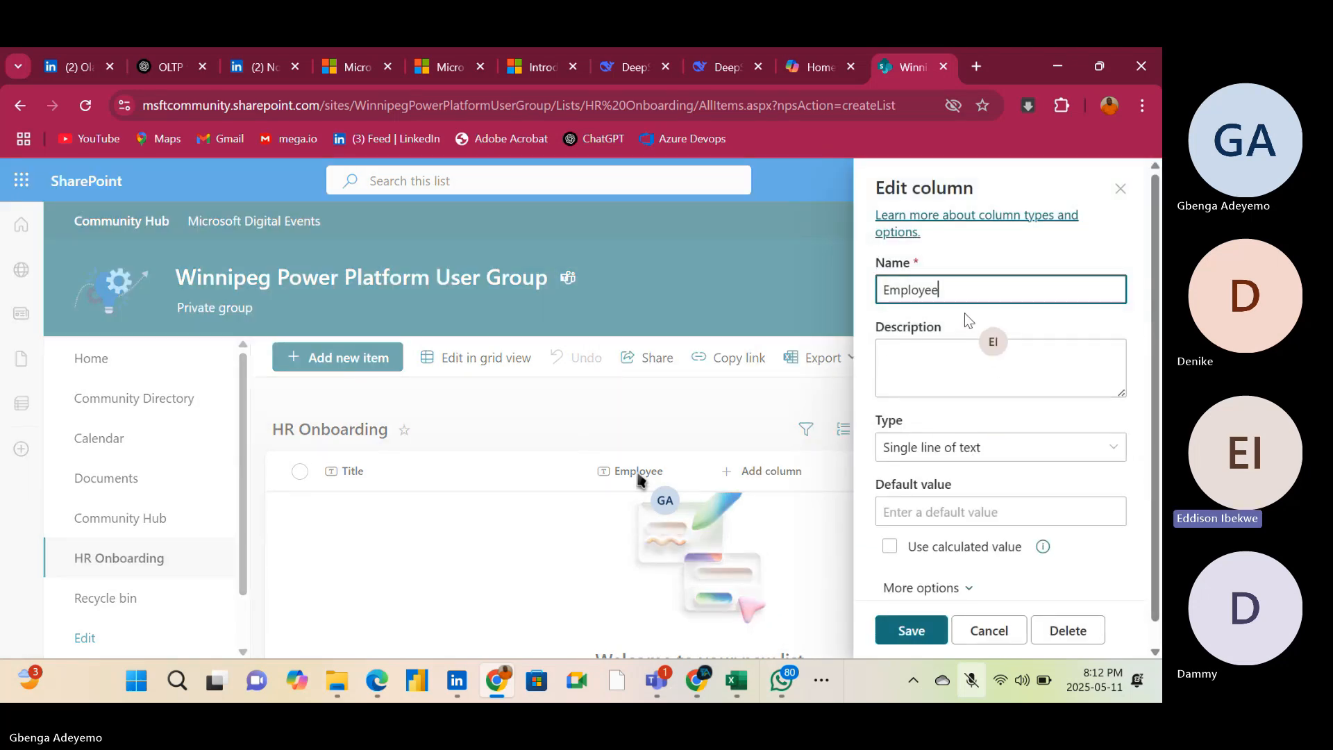
{"action": "type", "text": "Name"}
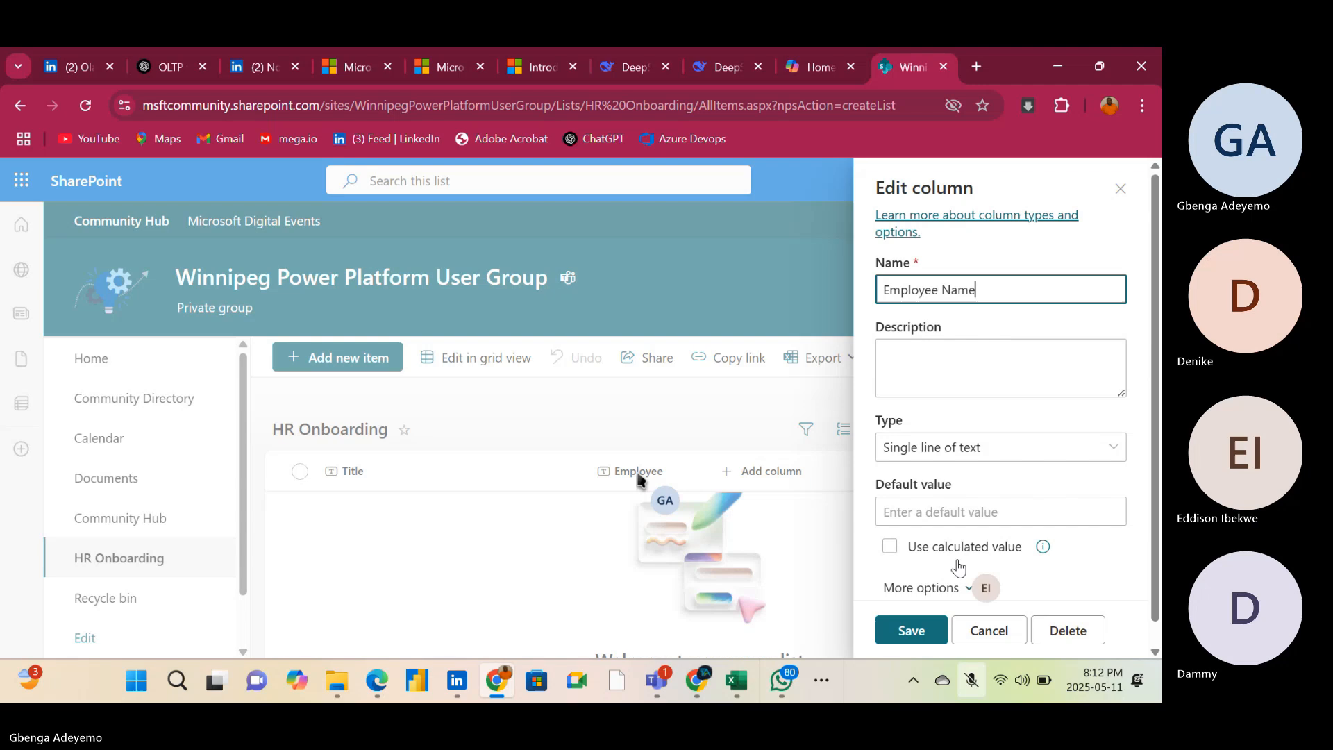
{"action": "left_click", "coordinate": [913, 631]}
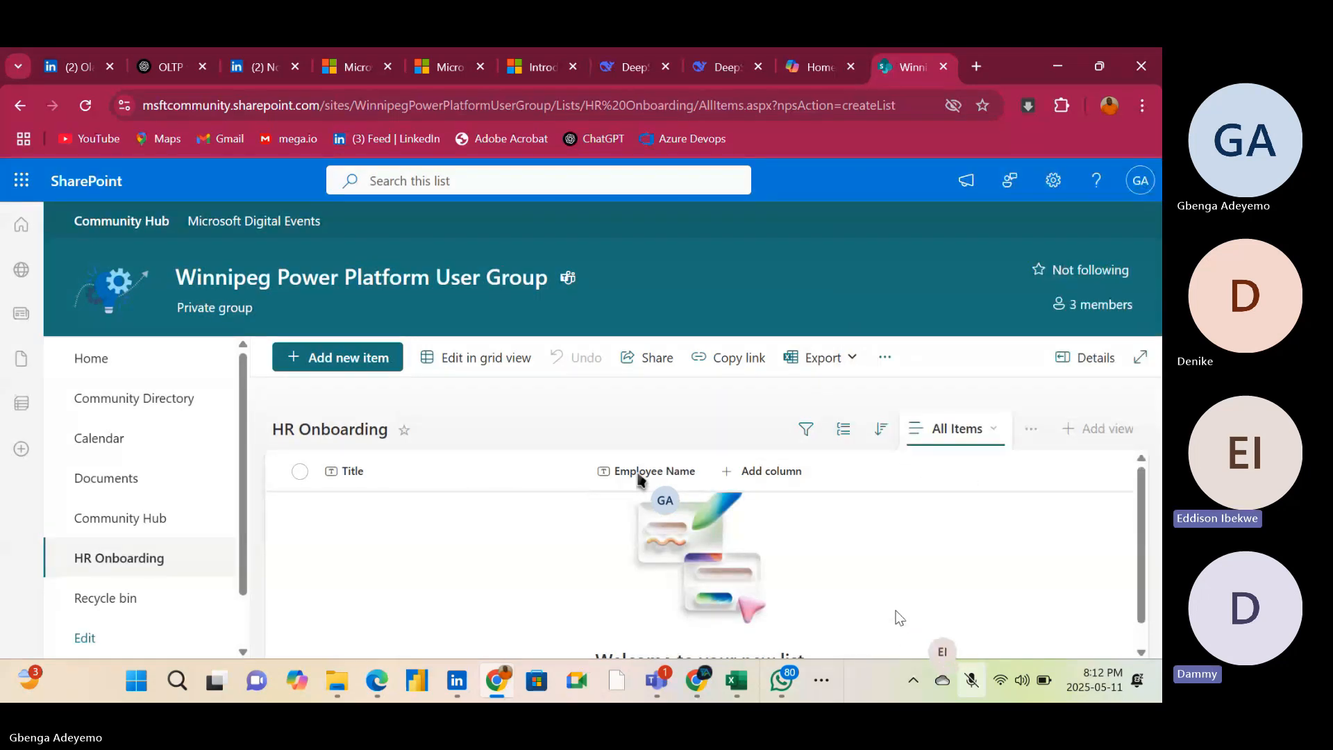
Add a single line of text column named Manager to the HR Onboarding list
{"action": "left_click", "coordinate": [764, 472]}
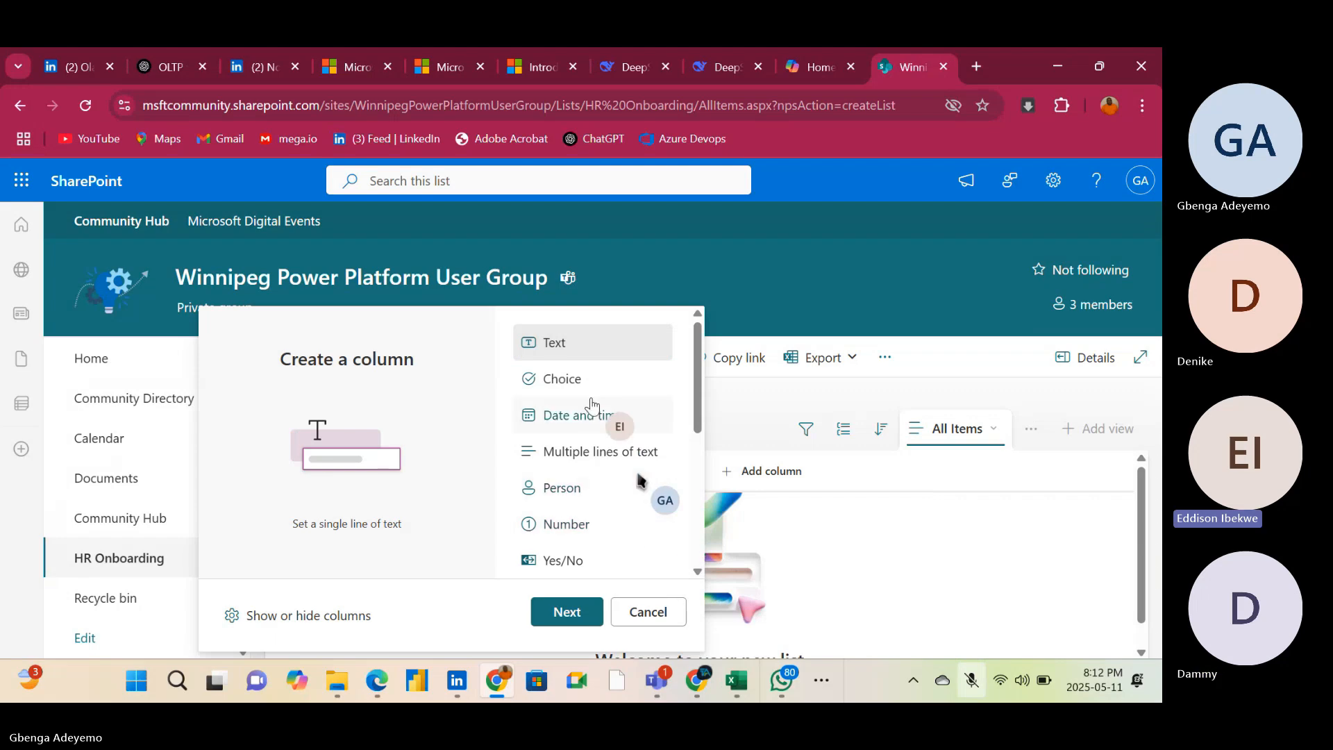
{"action": "left_click", "coordinate": [568, 612]}
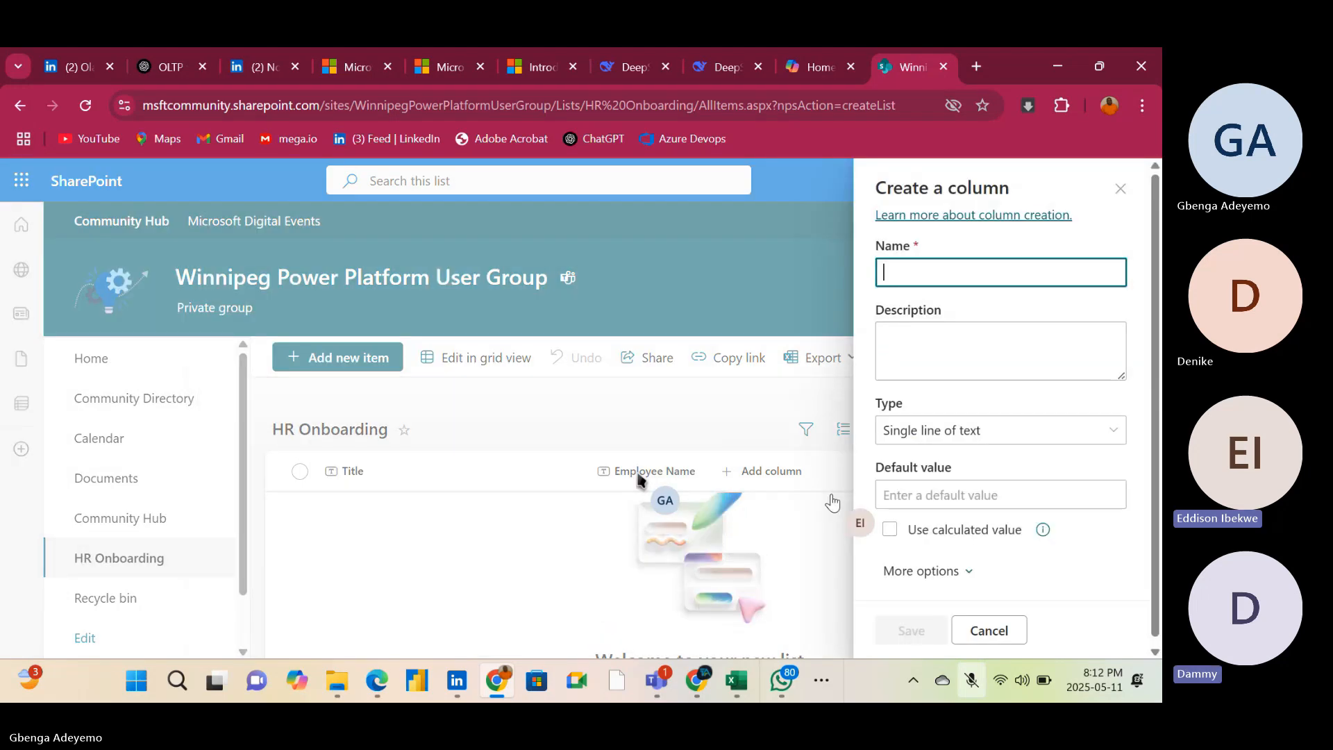
{"action": "type", "text": "M"}
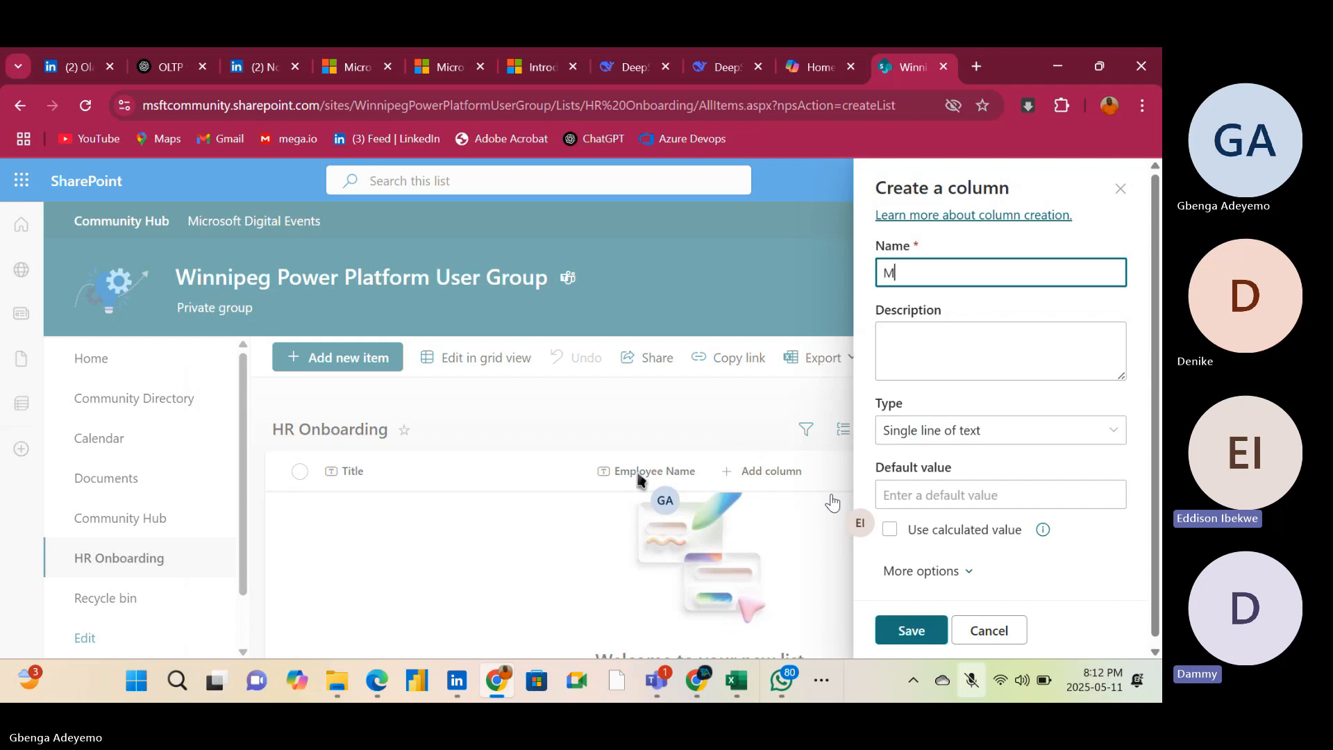
{"action": "type", "text": "anager"}
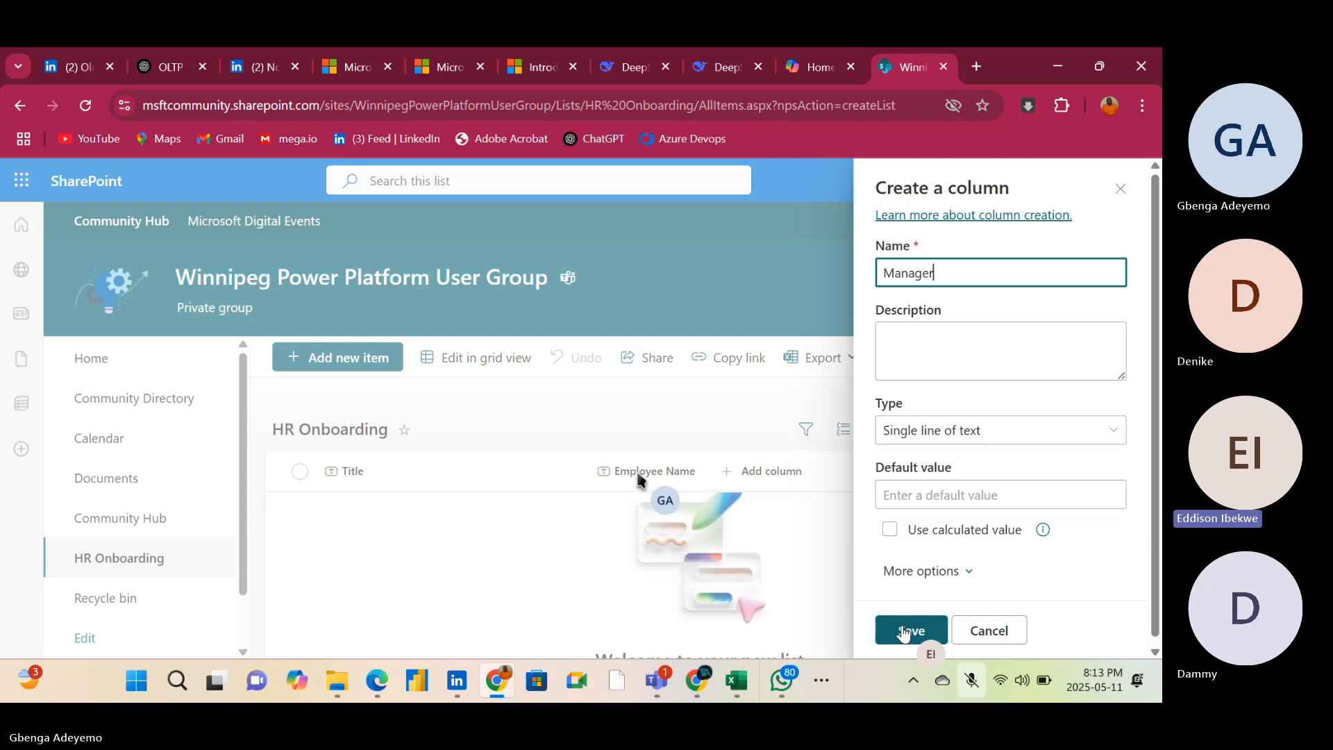
{"action": "left_click", "coordinate": [903, 631]}
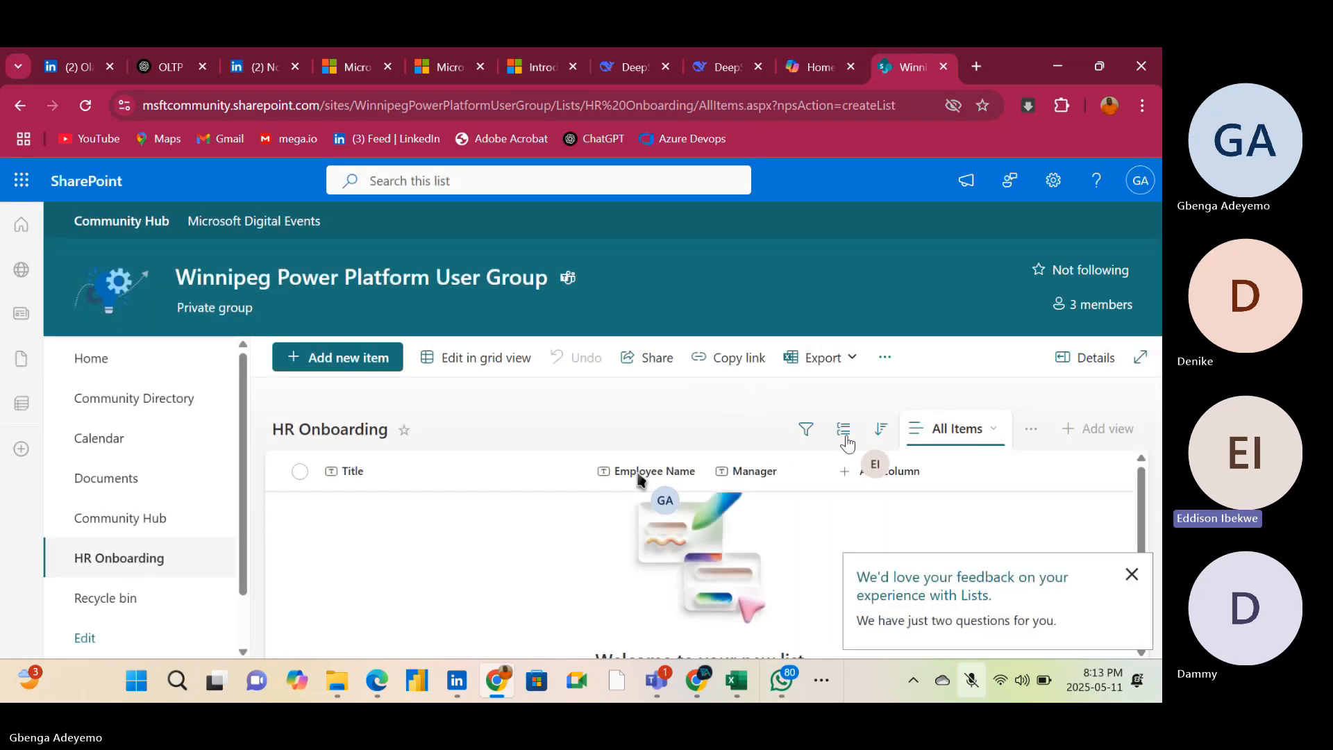
Add a single line of text column named HR to the HR Onboarding list
{"action": "left_click", "coordinate": [883, 475]}
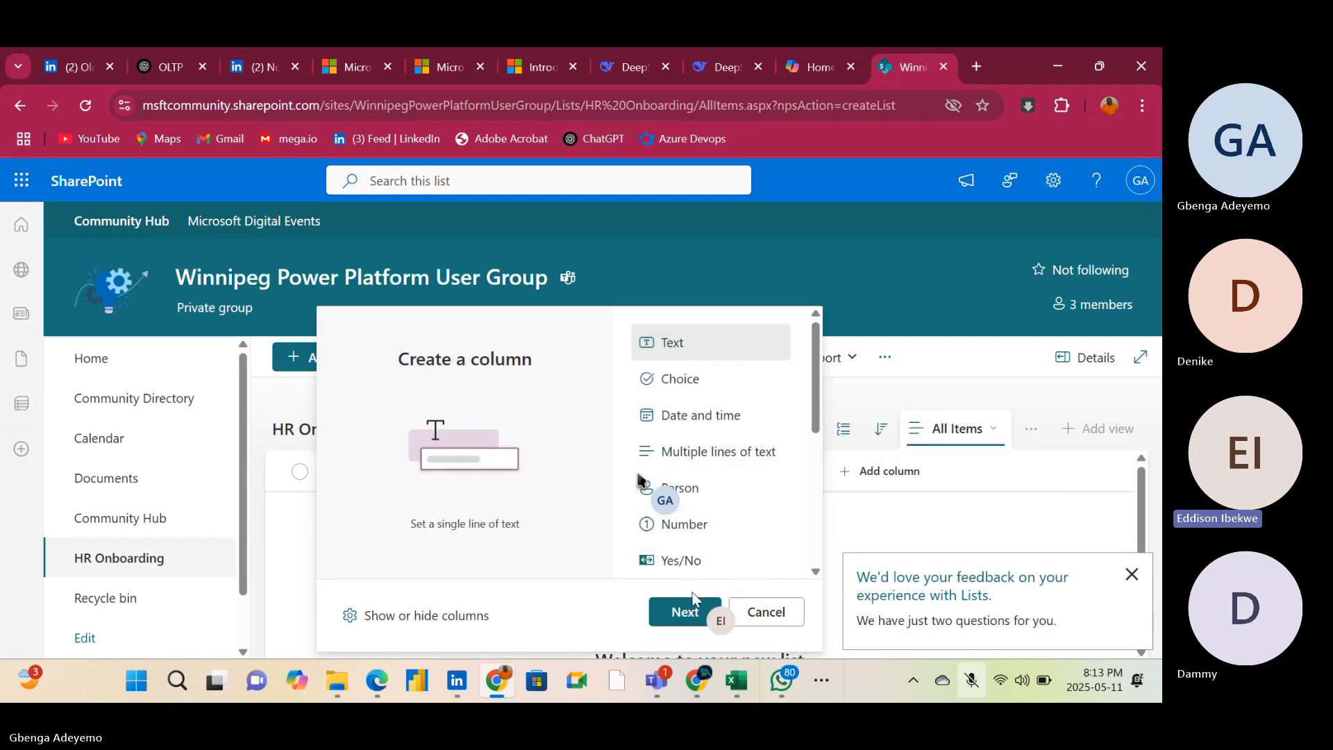
{"action": "left_click", "coordinate": [684, 612]}
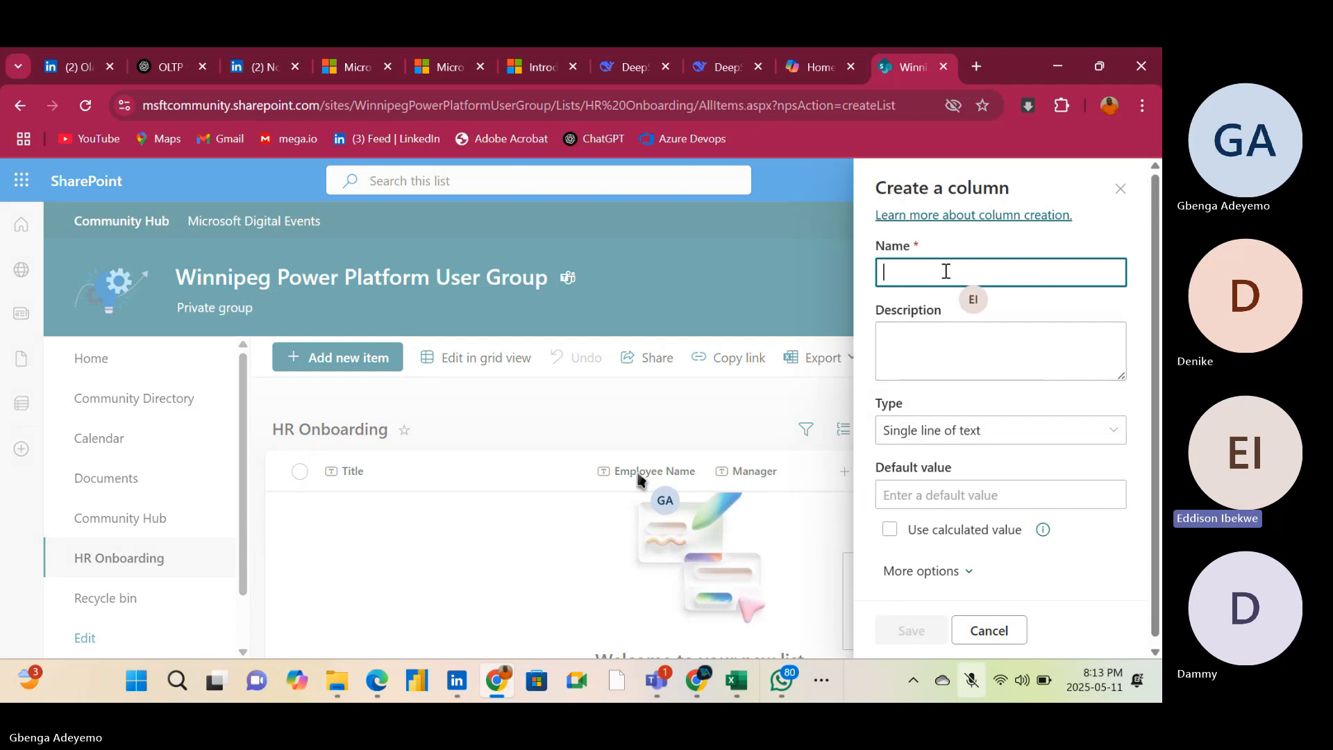
{"action": "type", "text": "HR"}
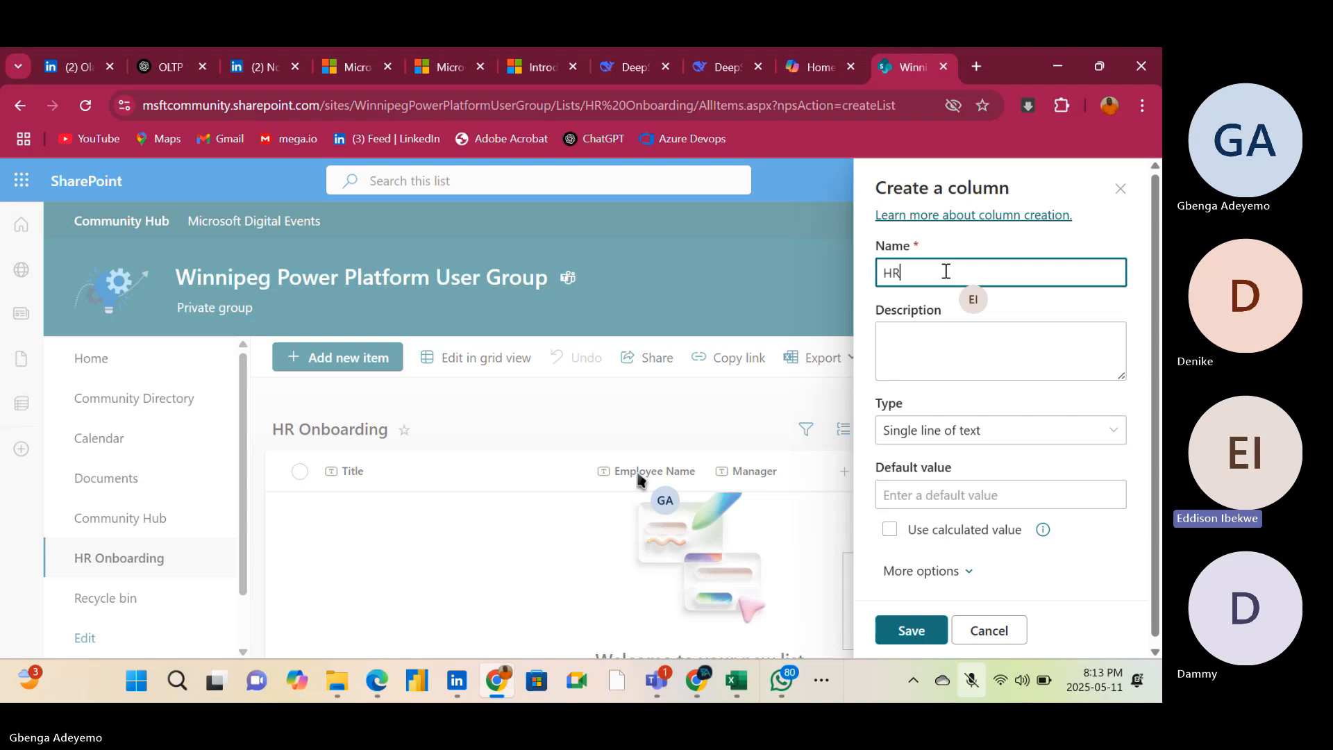
{"action": "left_click", "coordinate": [923, 632]}
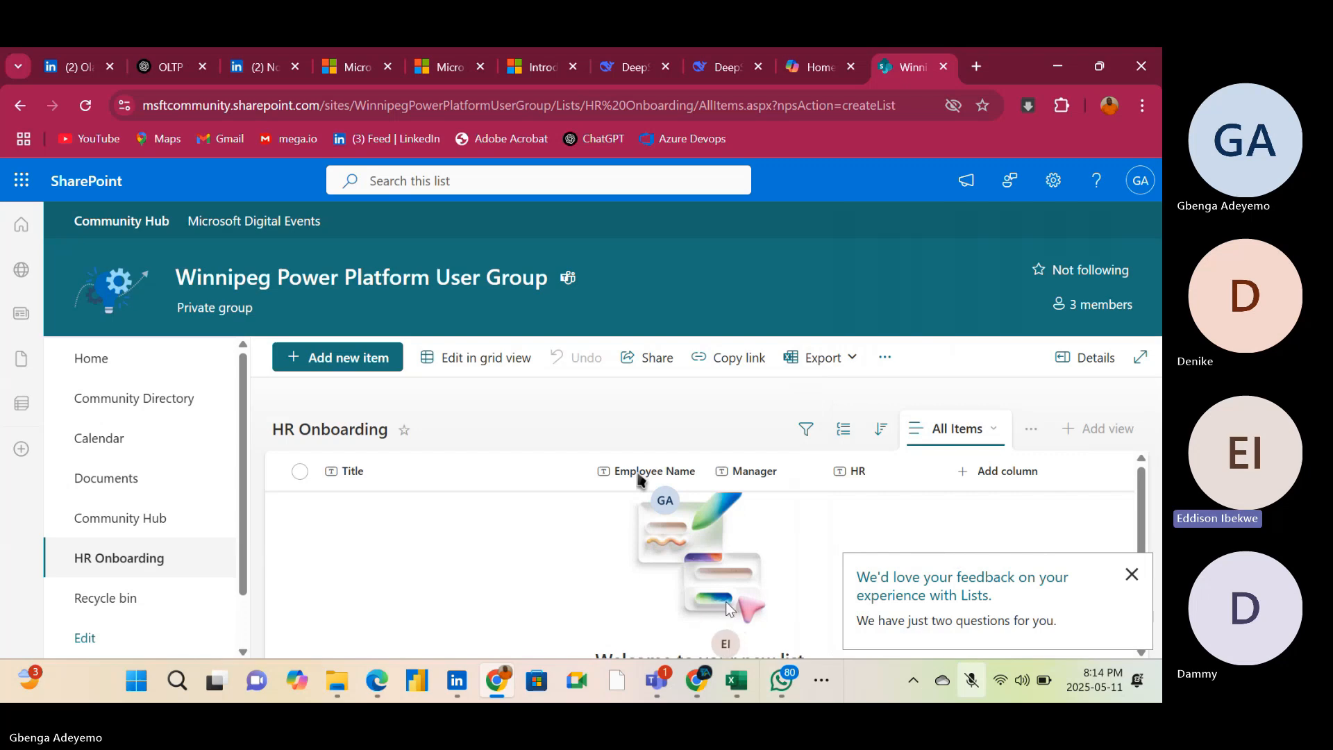
Dismiss the feedback prompt and add a single line of text column named HR Manager to the HR Onboarding list
{"action": "left_click", "coordinate": [1132, 575]}
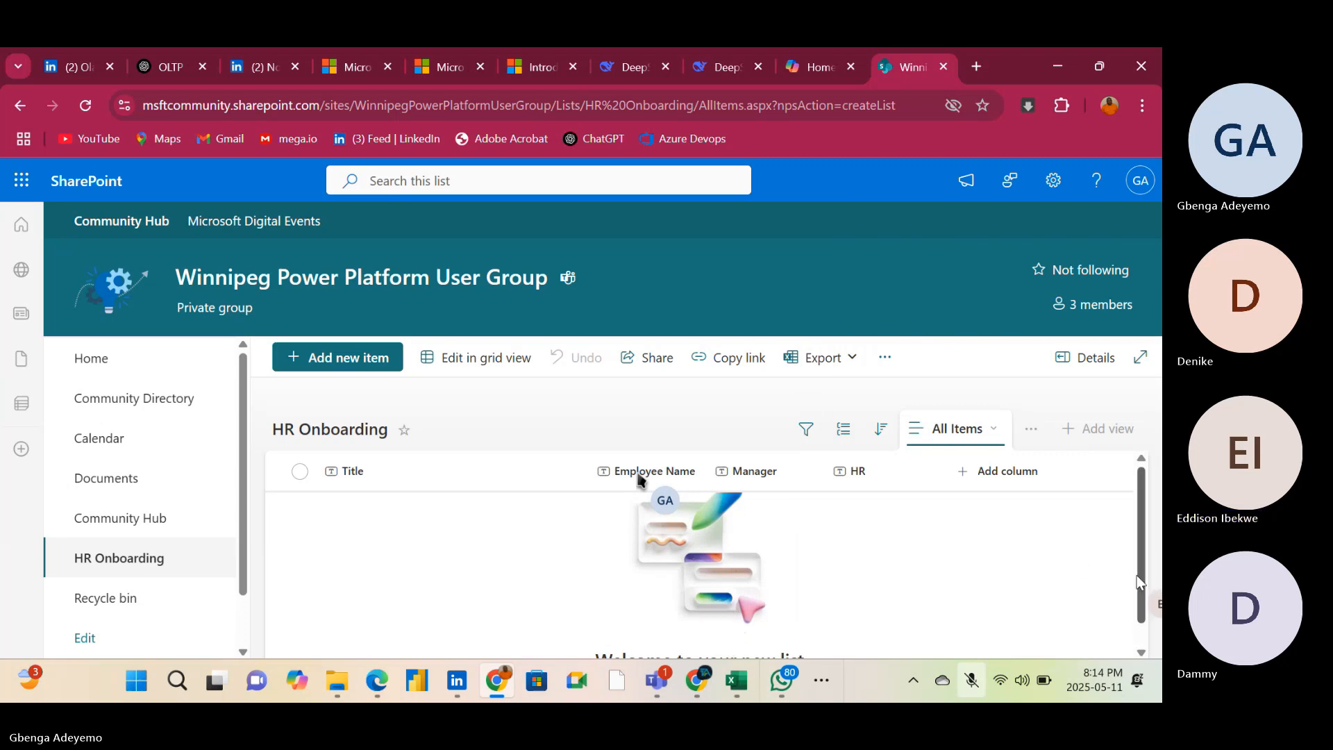
{"action": "left_click", "coordinate": [968, 474]}
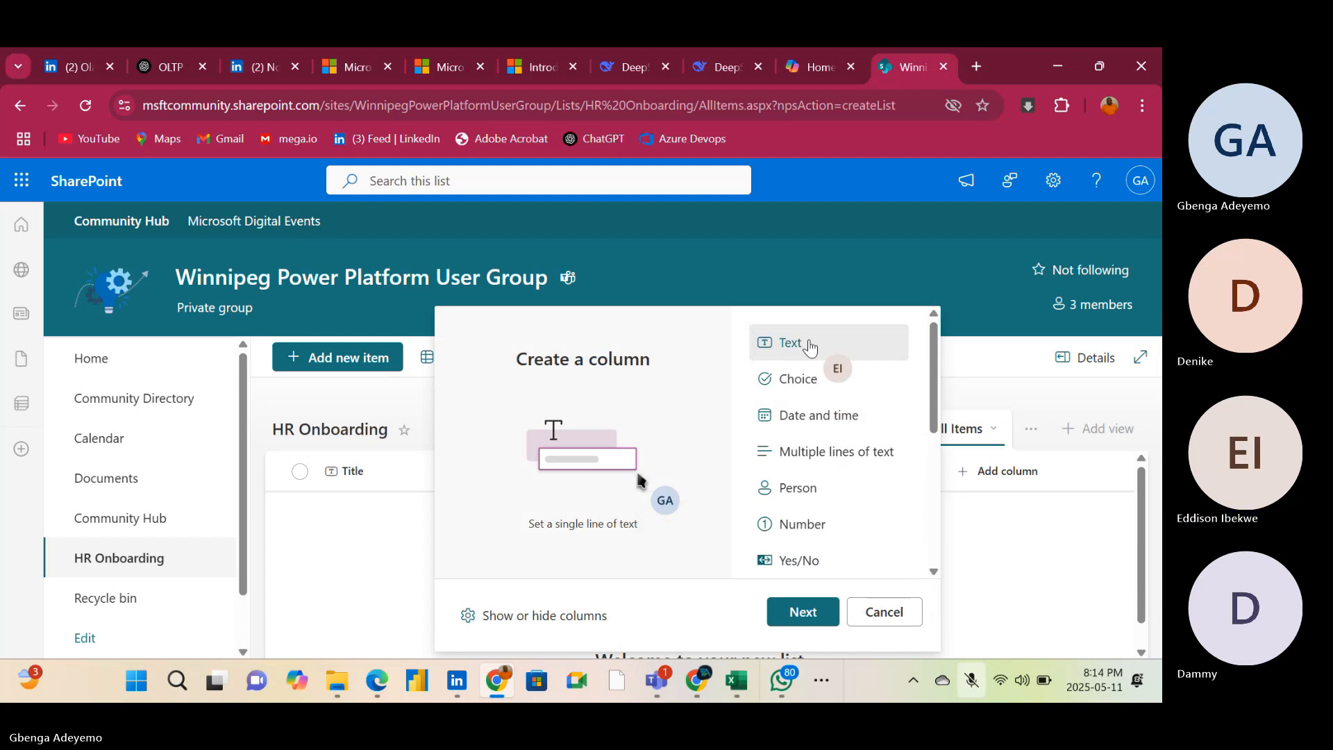
{"action": "left_click", "coordinate": [803, 612]}
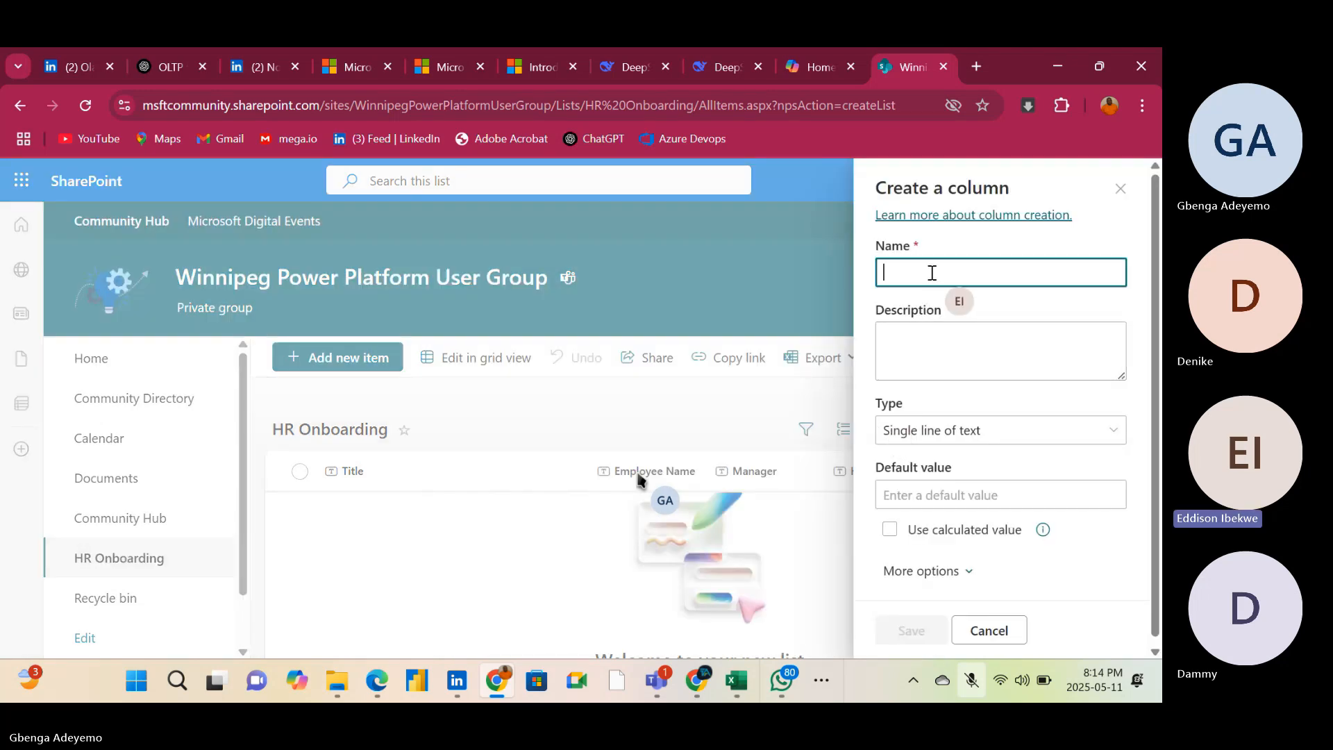
{"action": "type", "text": "hr"}
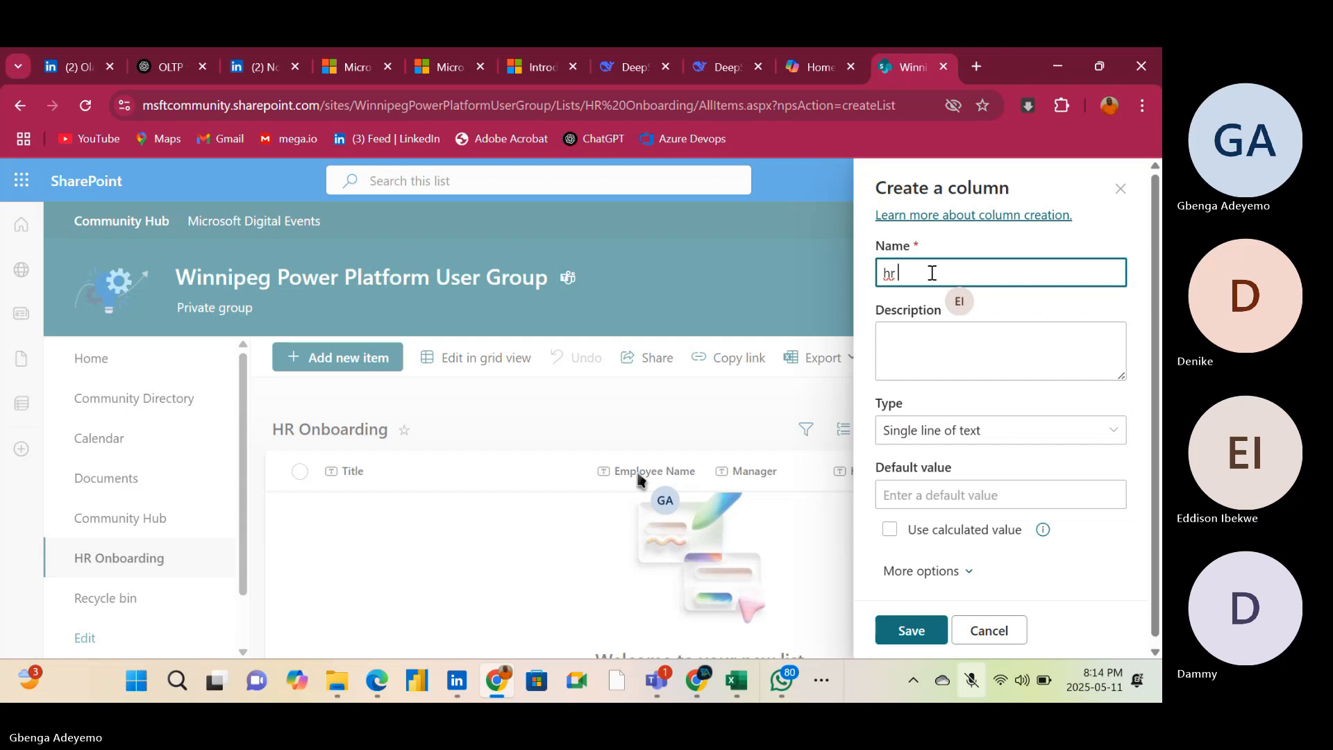
{"action": "type", "text": " MANAGER"}
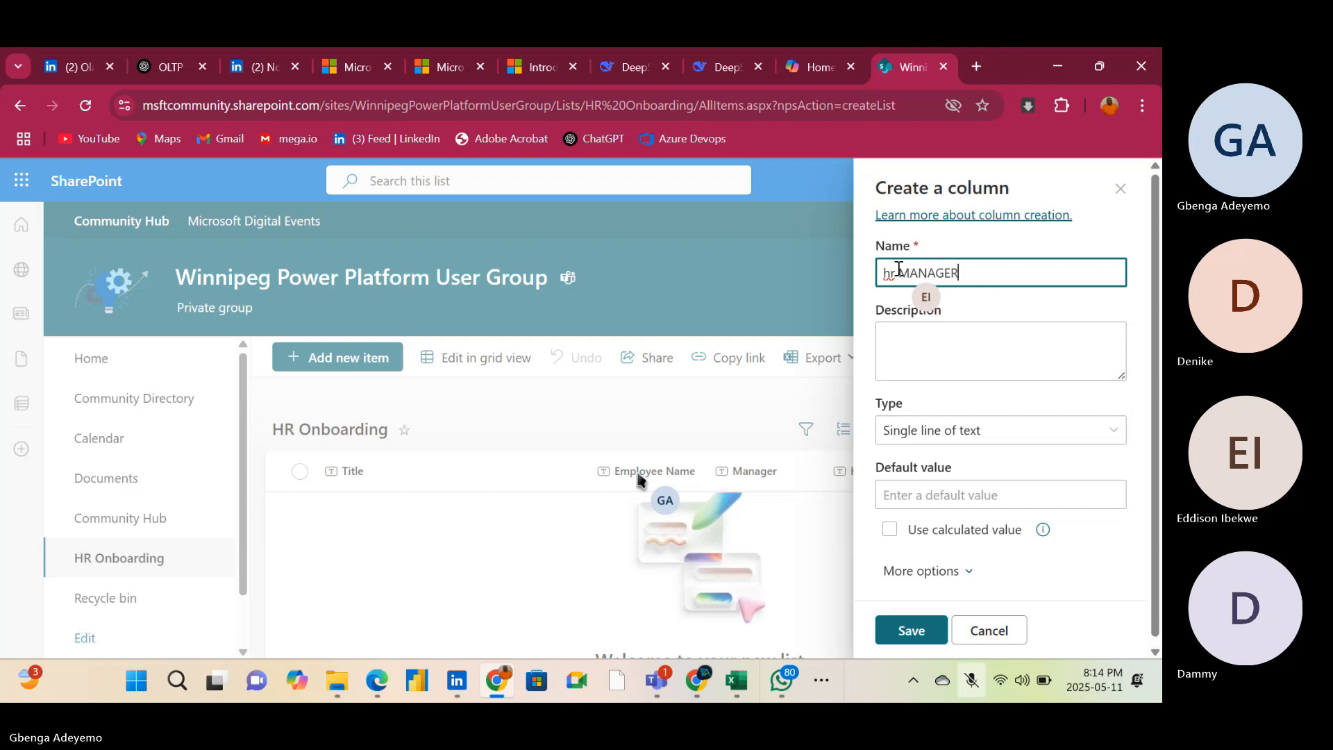
{"action": "key", "text": "BackSpace"}
{"action": "key", "text": "BackSpace"}
{"action": "key", "text": "BackSpace"}
{"action": "key", "text": "BackSpace"}
{"action": "key", "text": "BackSpace"}
{"action": "key", "text": "BackSpace"}
{"action": "key", "text": "BackSpace"}
{"action": "key", "text": "BackSpace"}
{"action": "key", "text": "BackSpace"}
{"action": "key", "text": "BackSpace"}
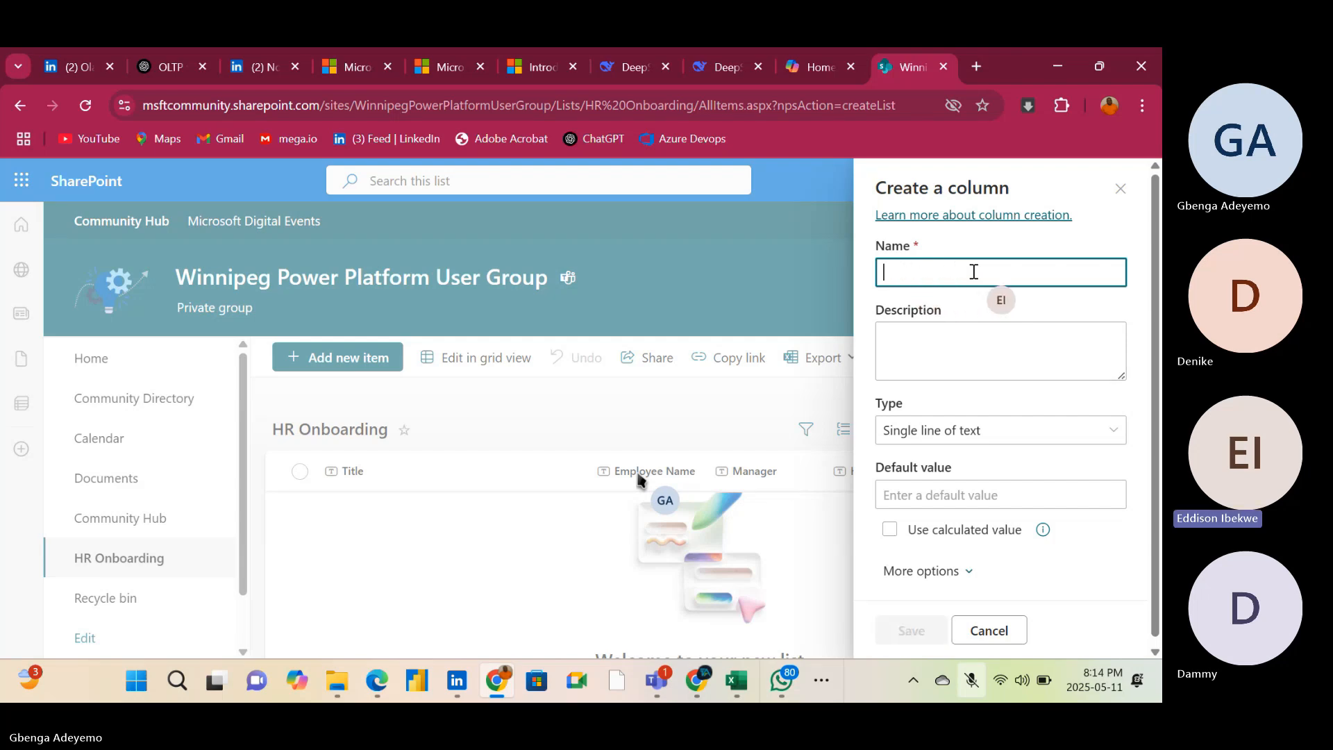
{"action": "type", "text": "HR Mana"}
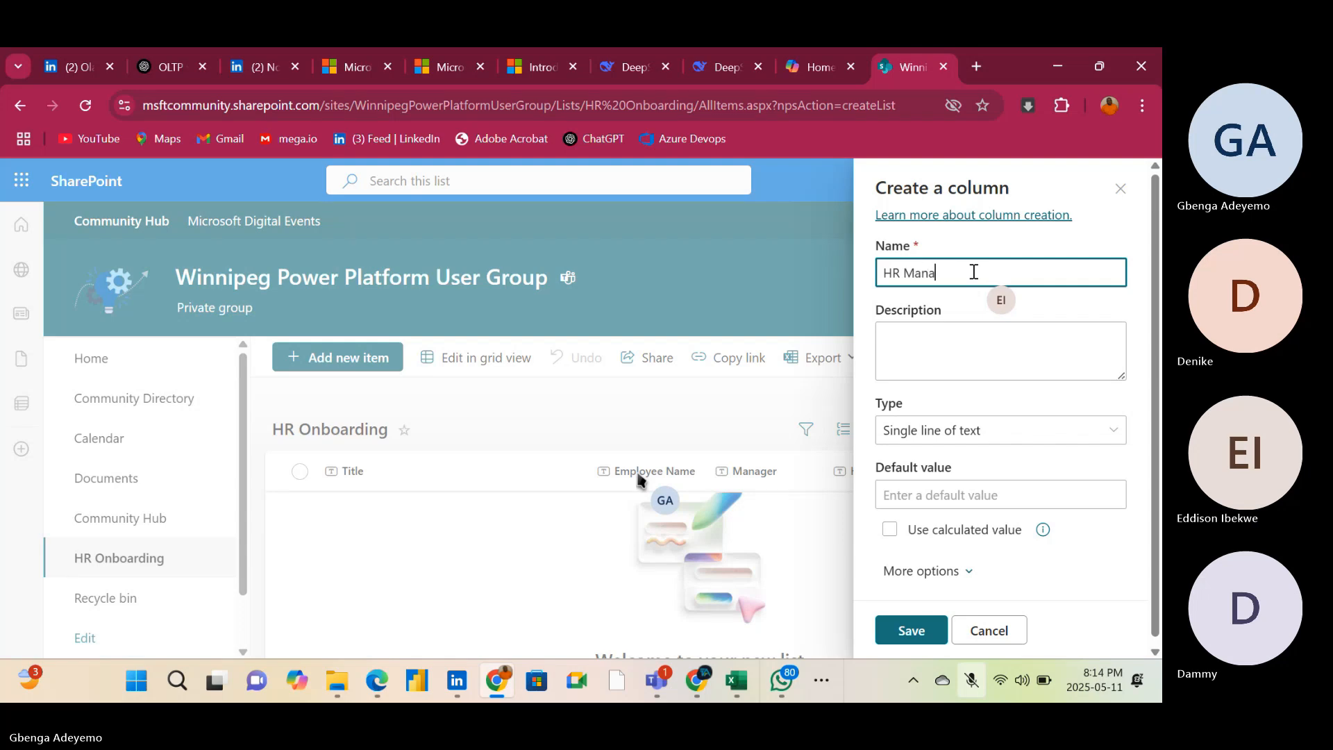
{"action": "type", "text": "ger"}
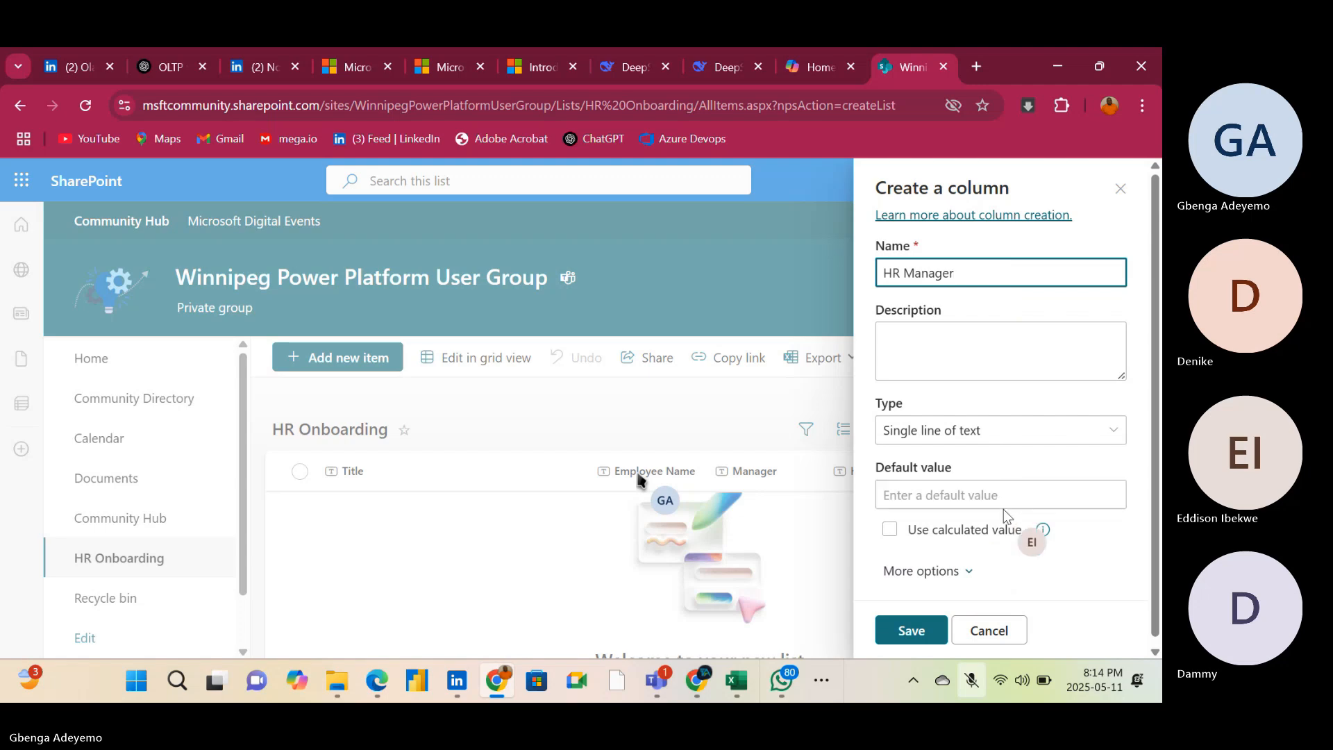
{"action": "left_click", "coordinate": [910, 629]}
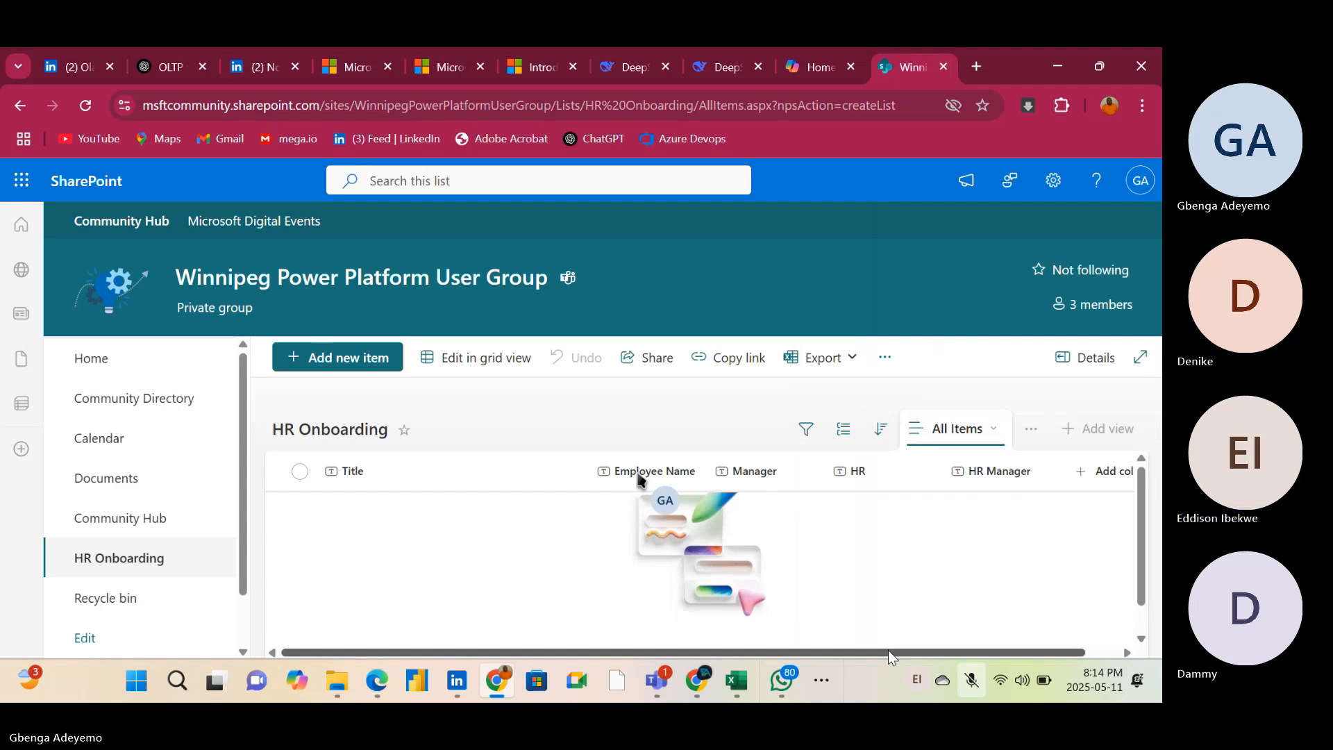
Add a single line of text column named Employee Phone No to the HR Onboarding list
{"action": "left_click_drag", "start_coordinate": [889, 653], "coordinate": [1058, 648]}
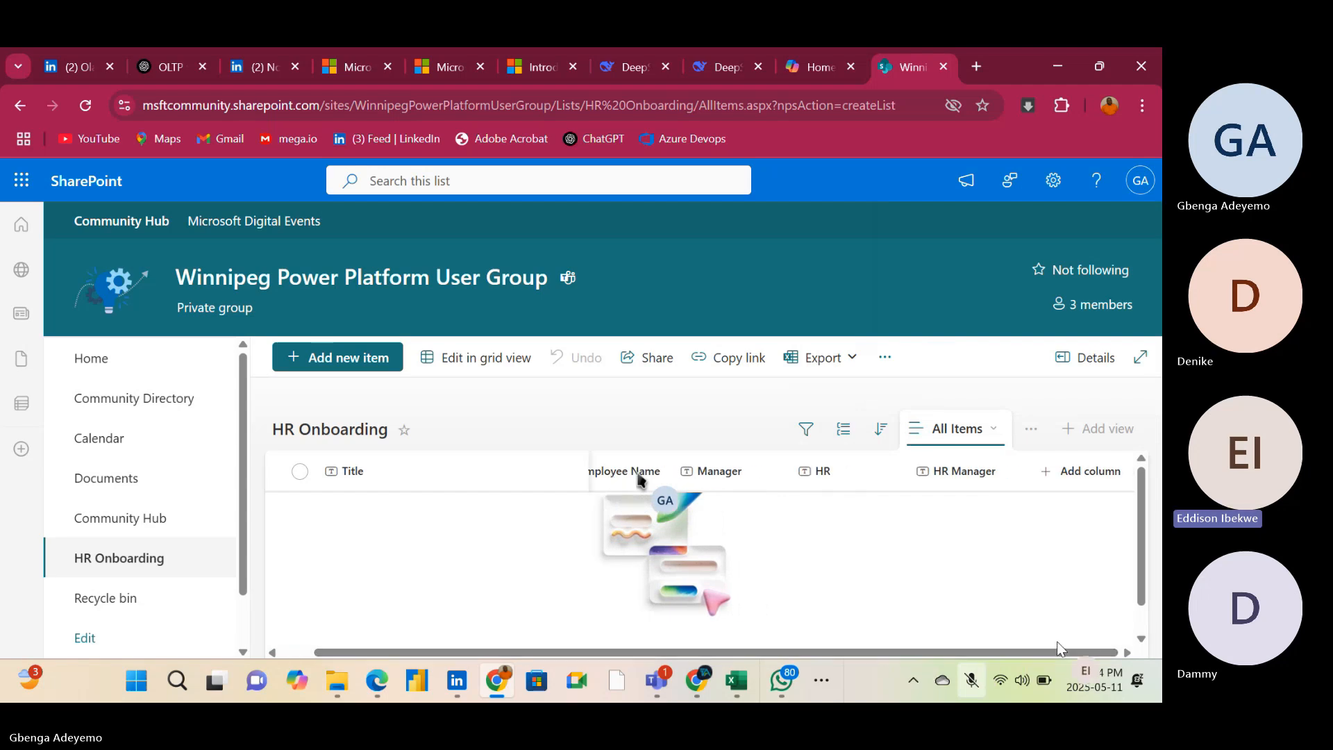
{"action": "left_click", "coordinate": [1084, 471]}
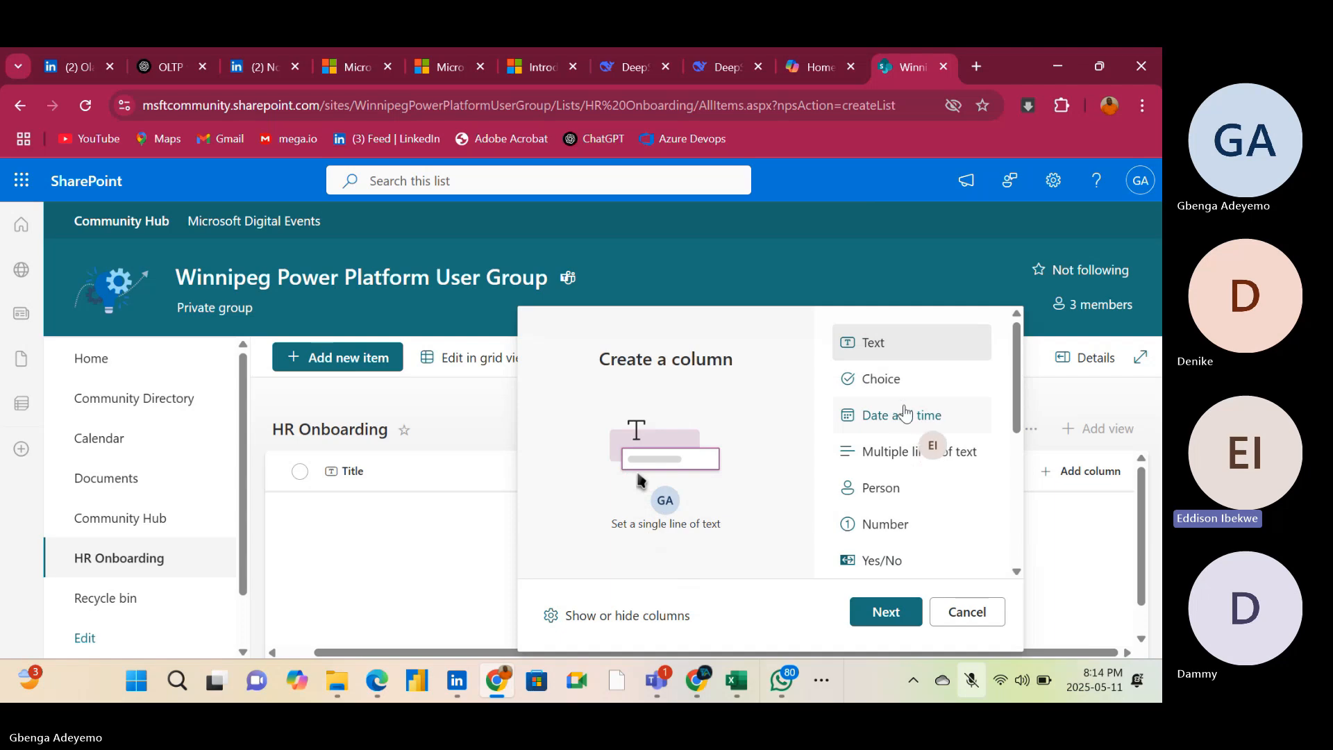
{"action": "left_click", "coordinate": [894, 623]}
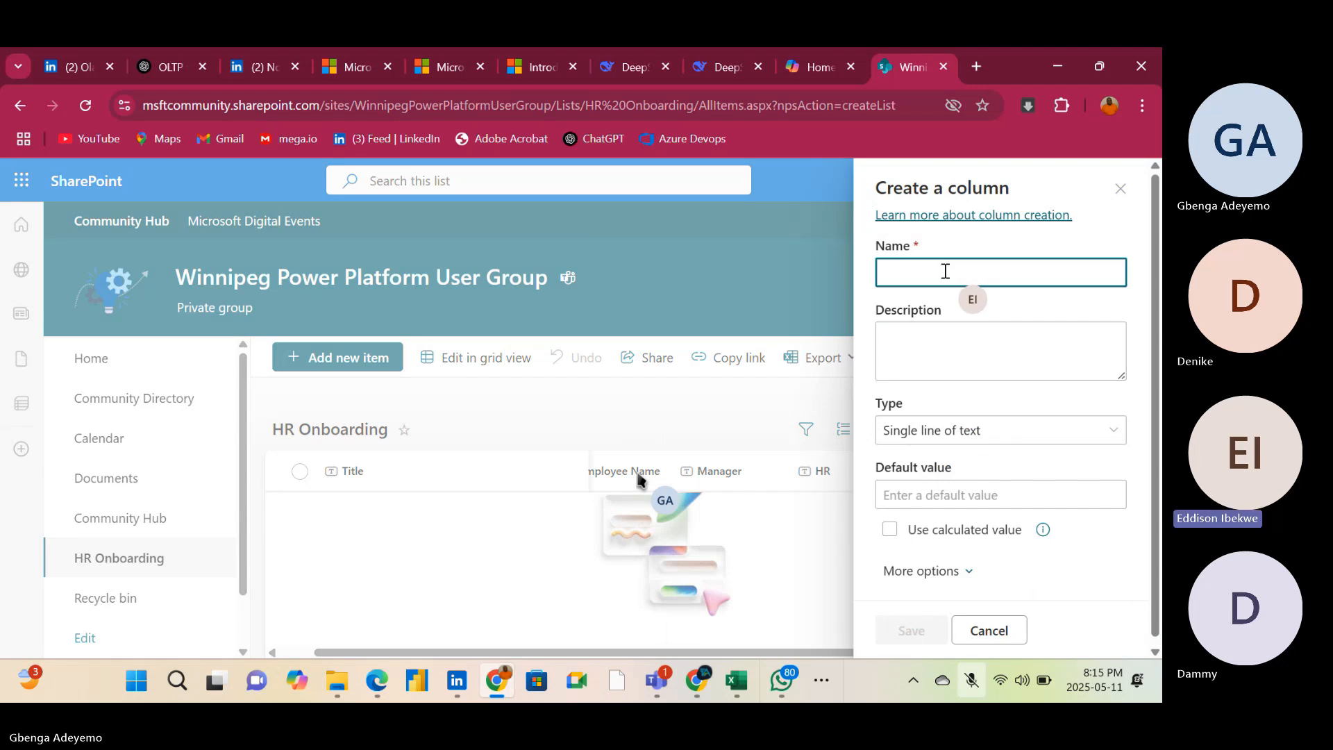
{"action": "type", "text": "E"}
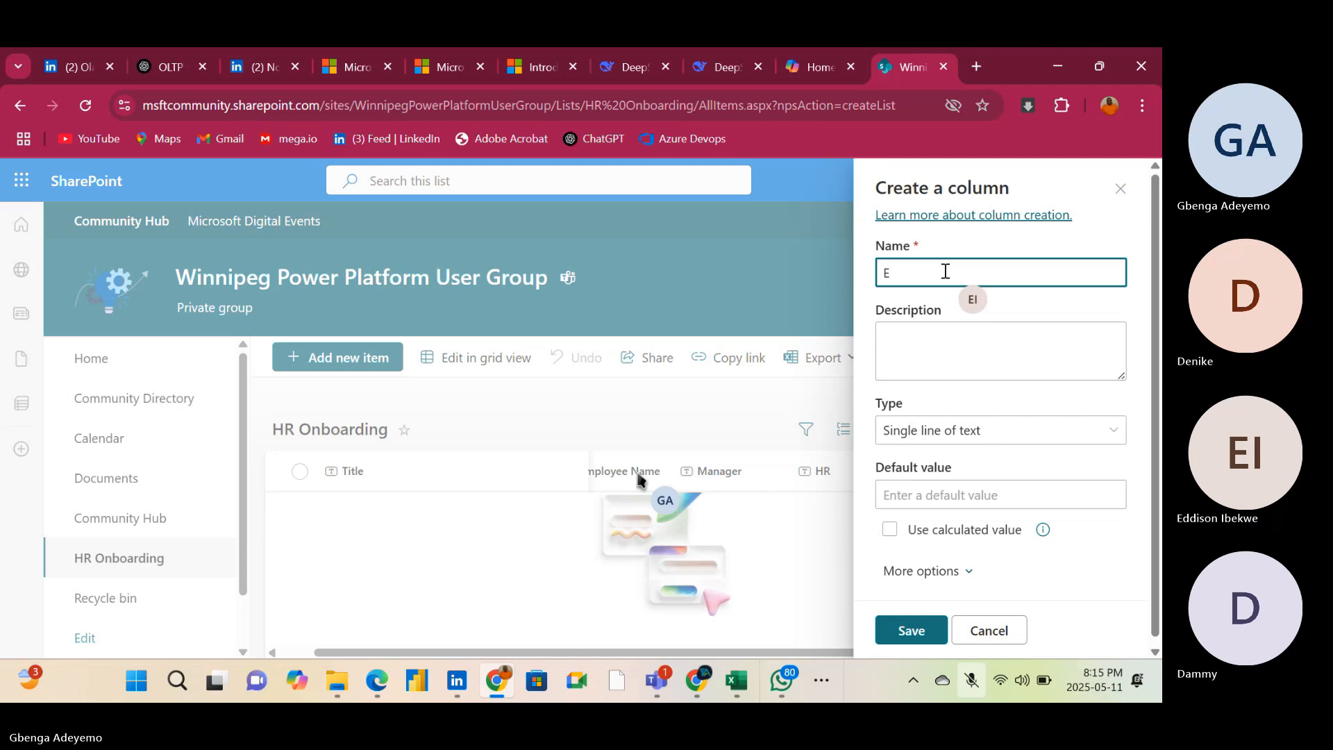
{"action": "type", "text": "mployee Phone No"}
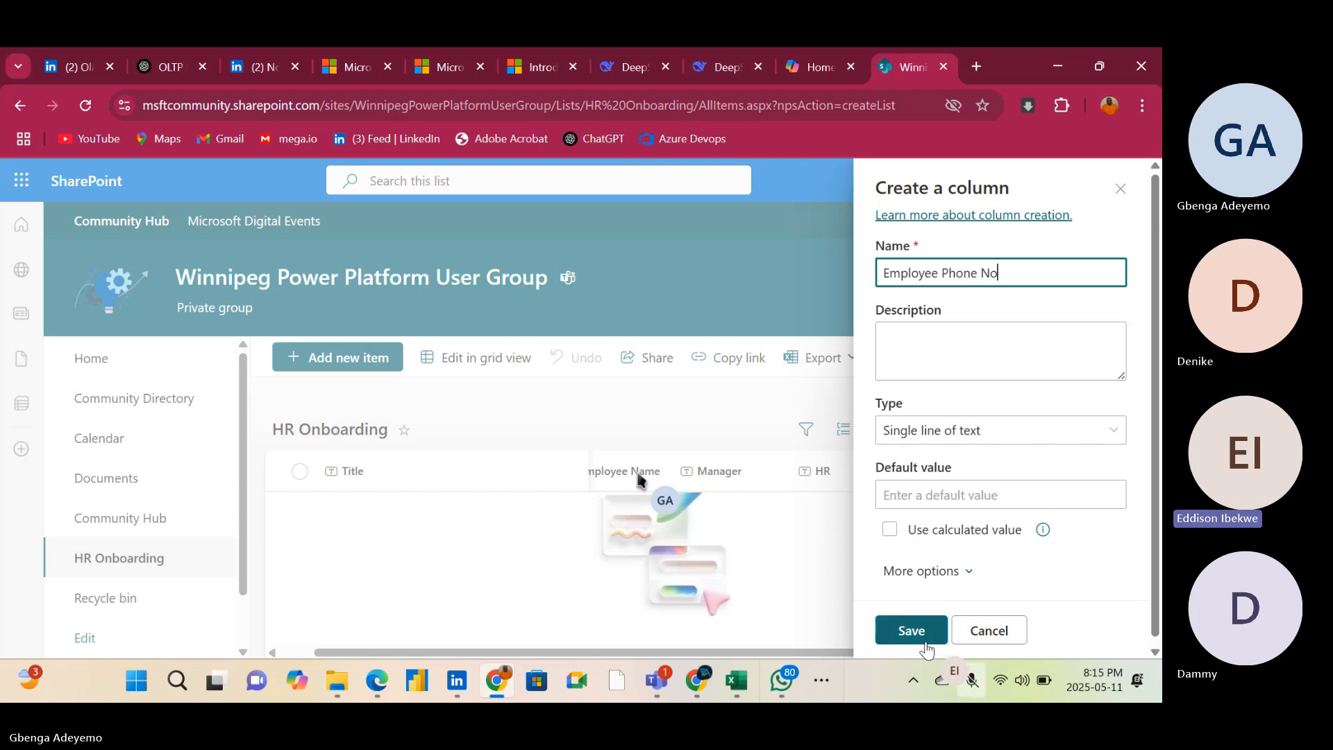
{"action": "left_click", "coordinate": [911, 630]}
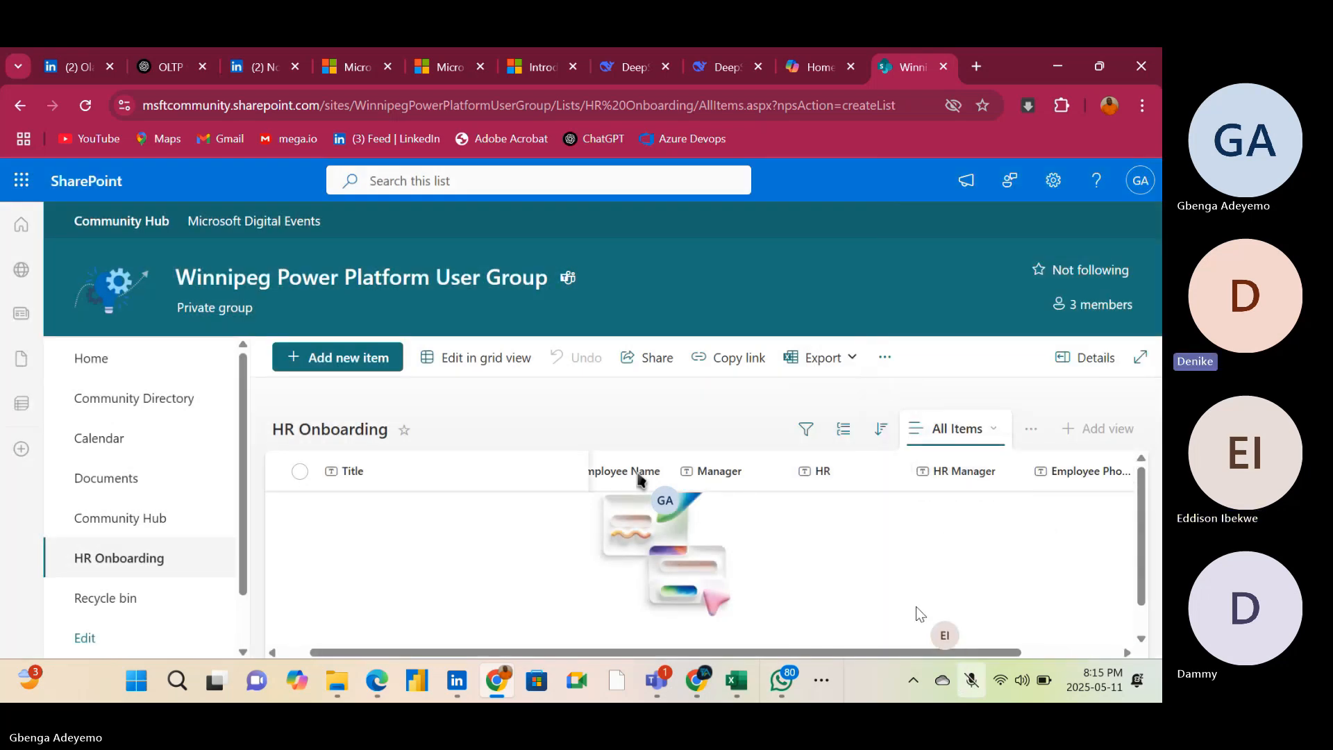
Add a single line of text column named Employee Email to the HR Onboarding list
{"action": "left_click_drag", "start_coordinate": [851, 654], "coordinate": [987, 643]}
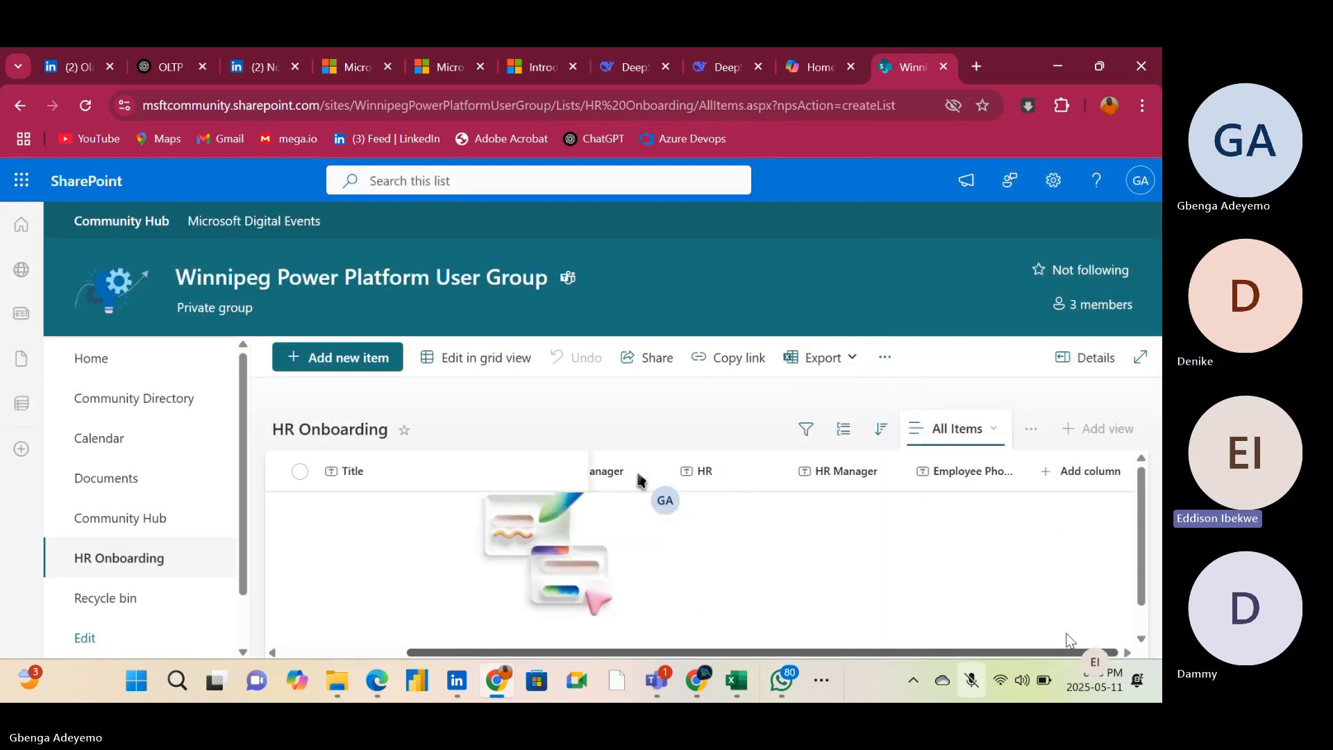
{"action": "left_click", "coordinate": [1079, 471]}
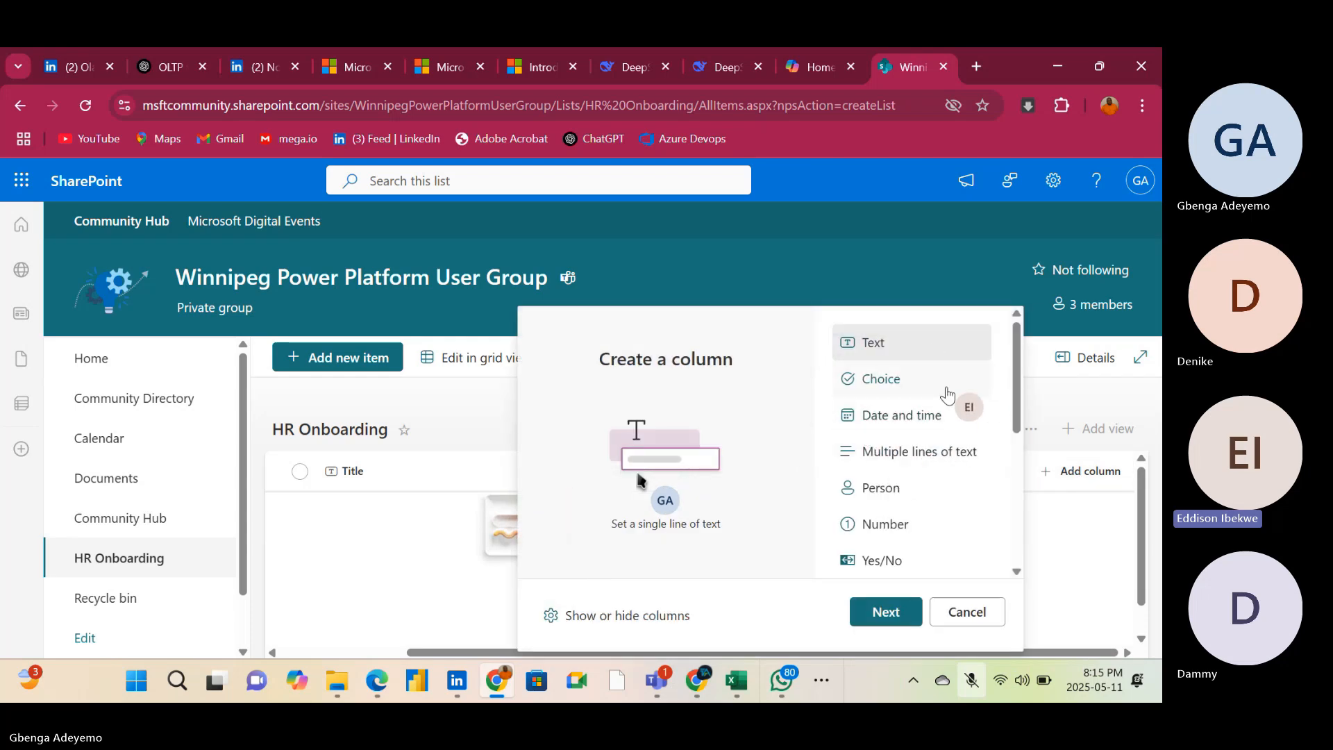
{"action": "scroll", "coordinate": [965, 486], "scroll_direction": "down", "scroll_amount": 1}
{"action": "scroll", "coordinate": [1002, 477], "scroll_direction": "down", "scroll_amount": 1}
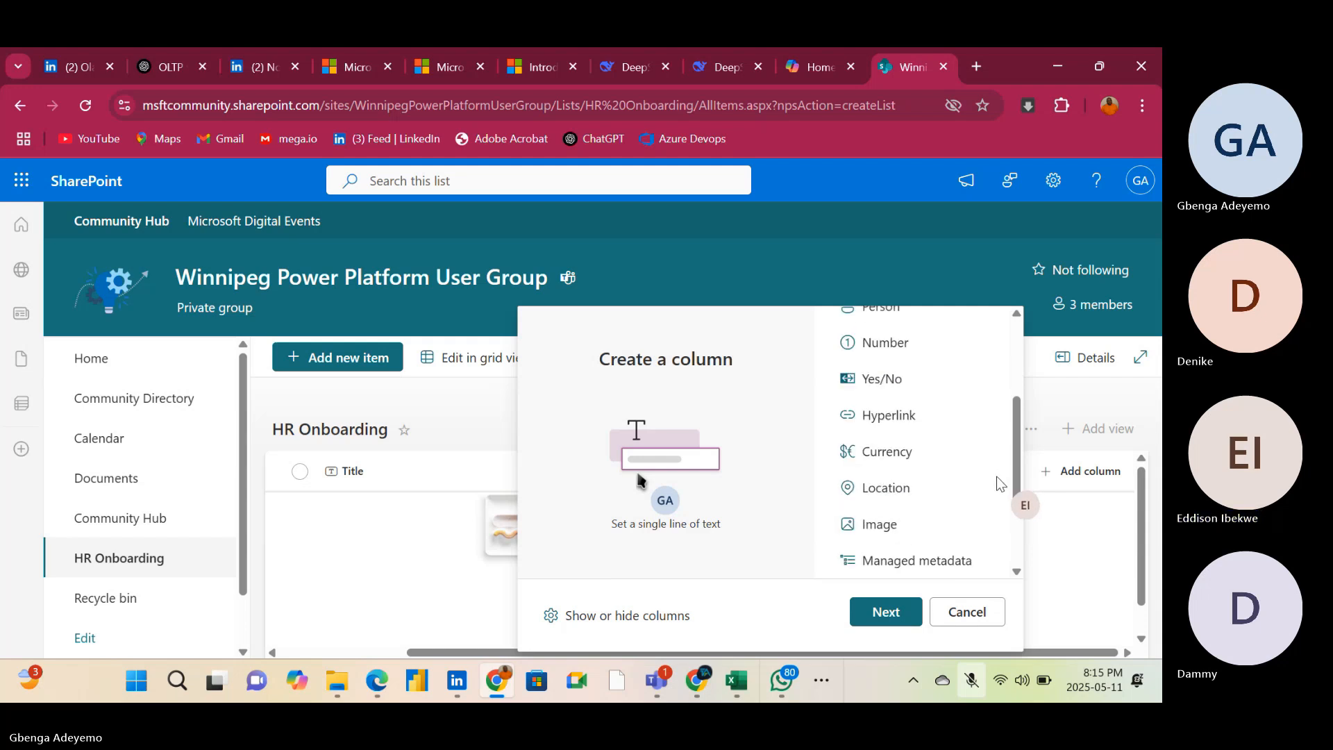
{"action": "scroll", "coordinate": [1000, 483], "scroll_direction": "down", "scroll_amount": 2}
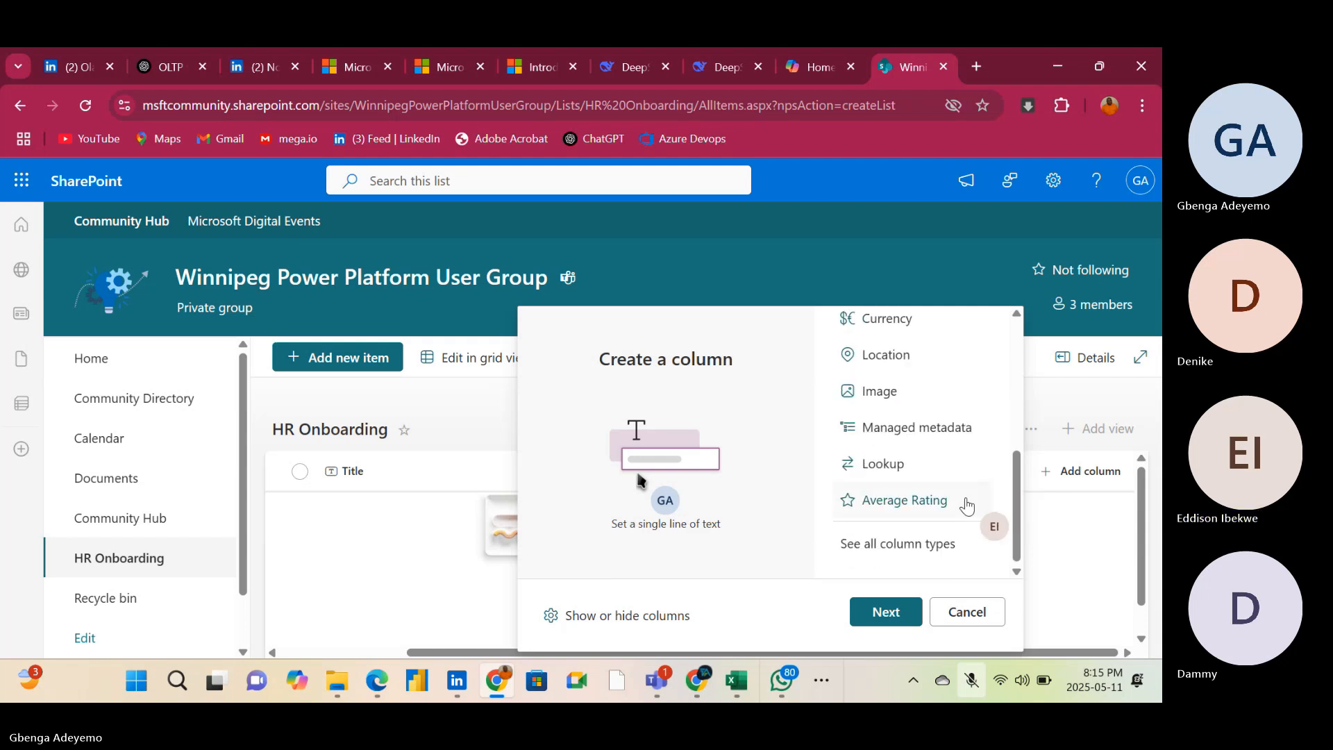
{"action": "scroll", "coordinate": [965, 501], "scroll_direction": "up", "scroll_amount": 2}
{"action": "scroll", "coordinate": [958, 501], "scroll_direction": "up", "scroll_amount": 1}
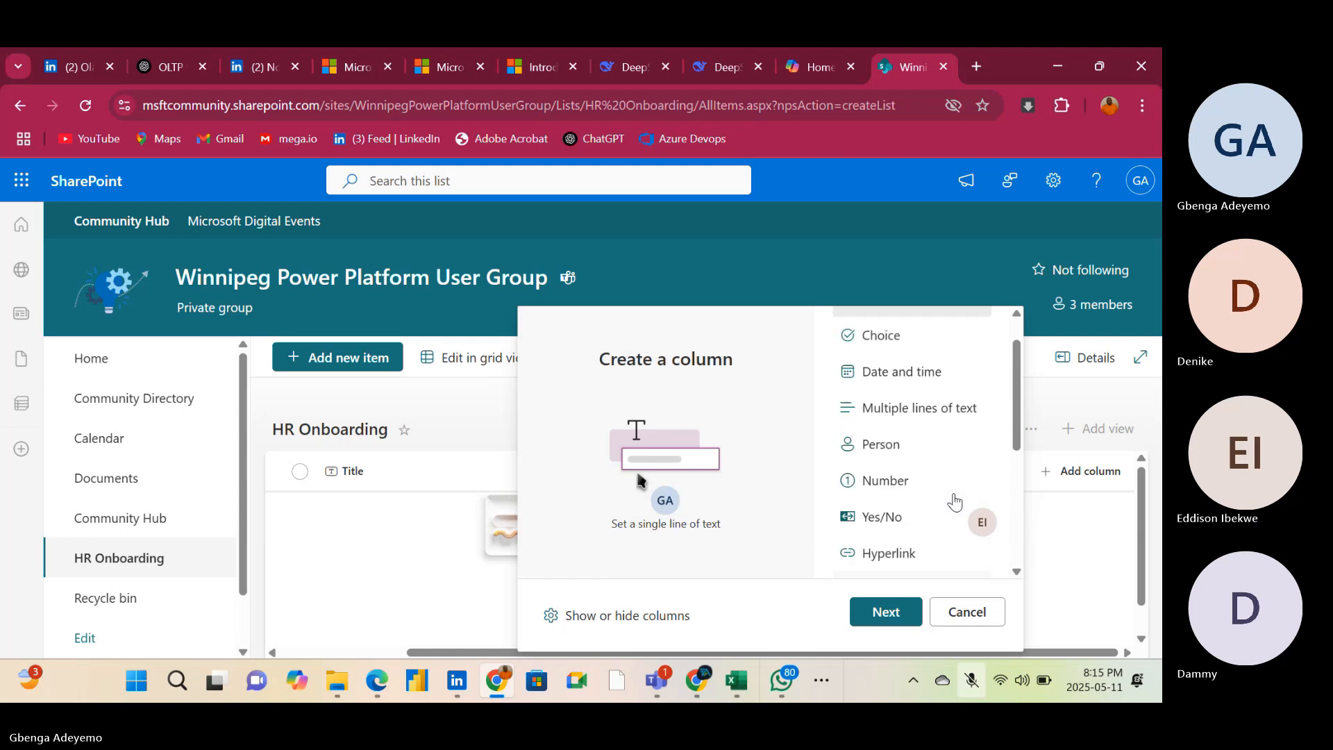
{"action": "scroll", "coordinate": [951, 486], "scroll_direction": "up", "scroll_amount": 1}
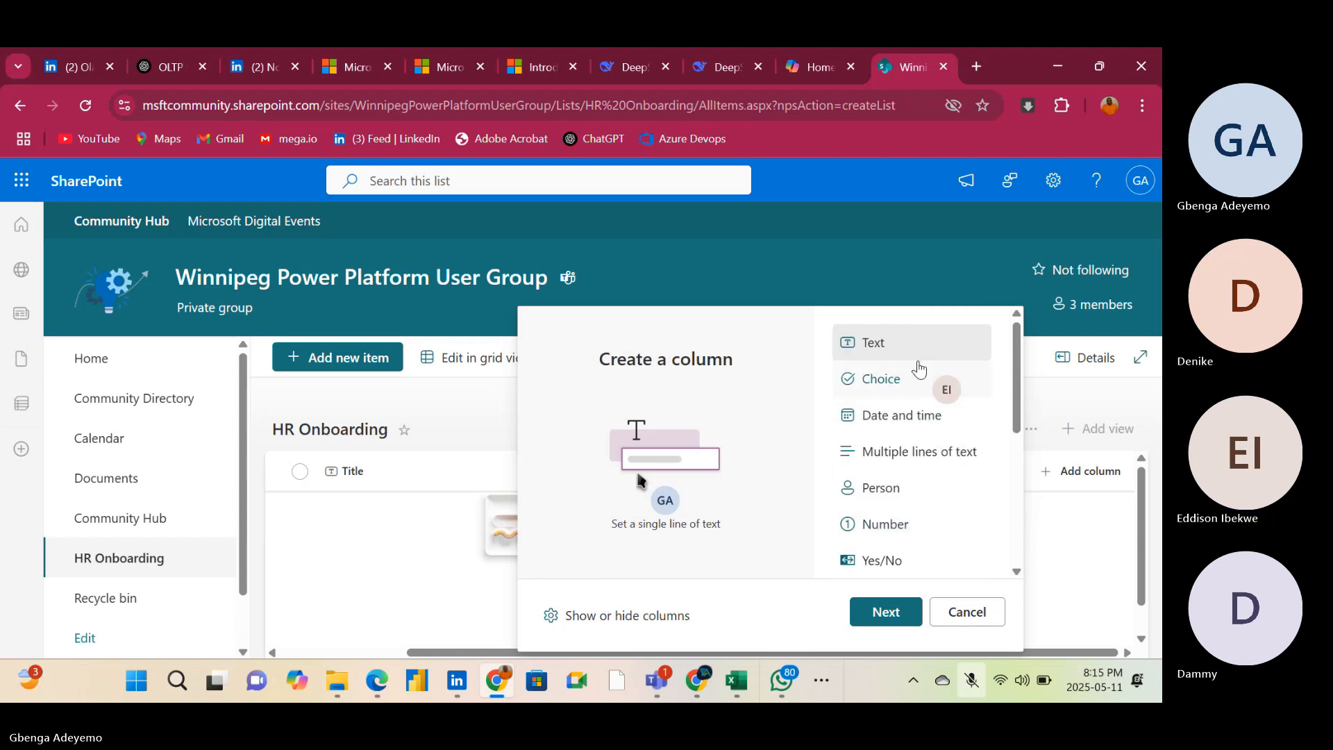
{"action": "left_click", "coordinate": [891, 610]}
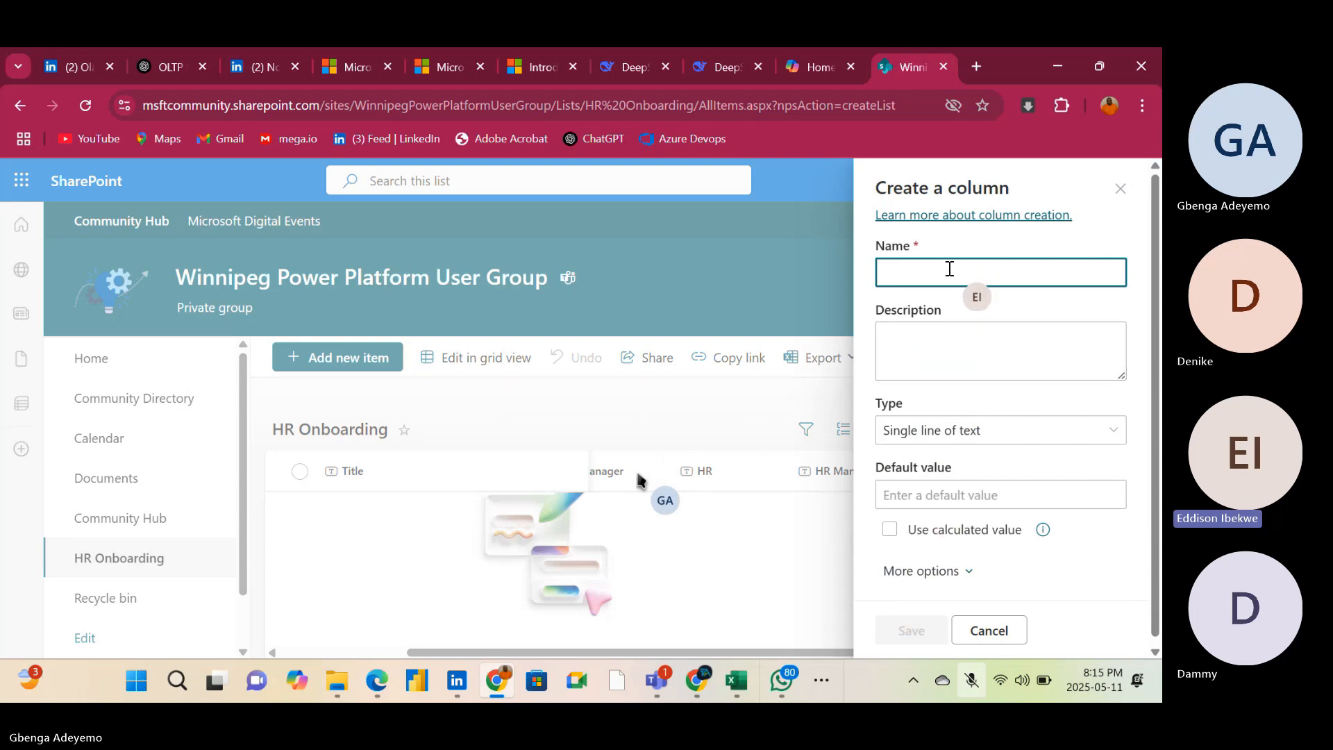
{"action": "type", "text": "Em"}
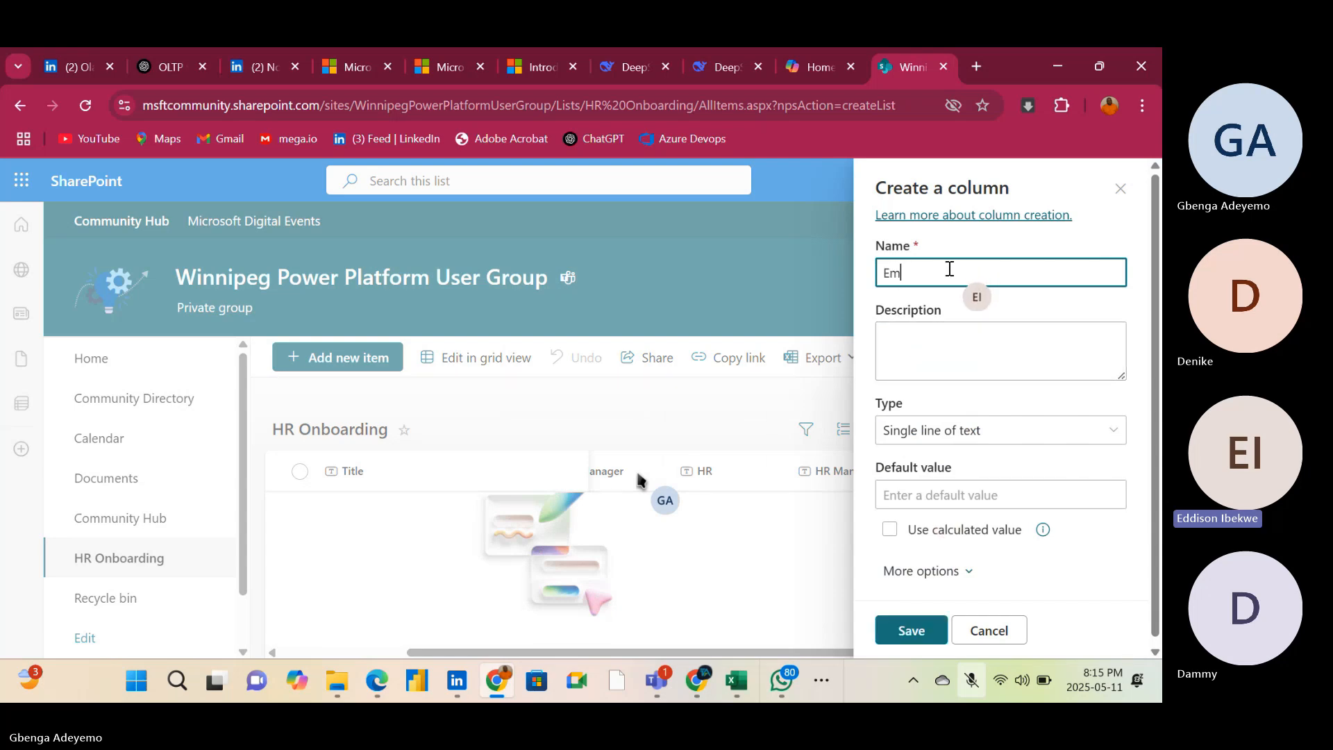
{"action": "type", "text": "ploye"}
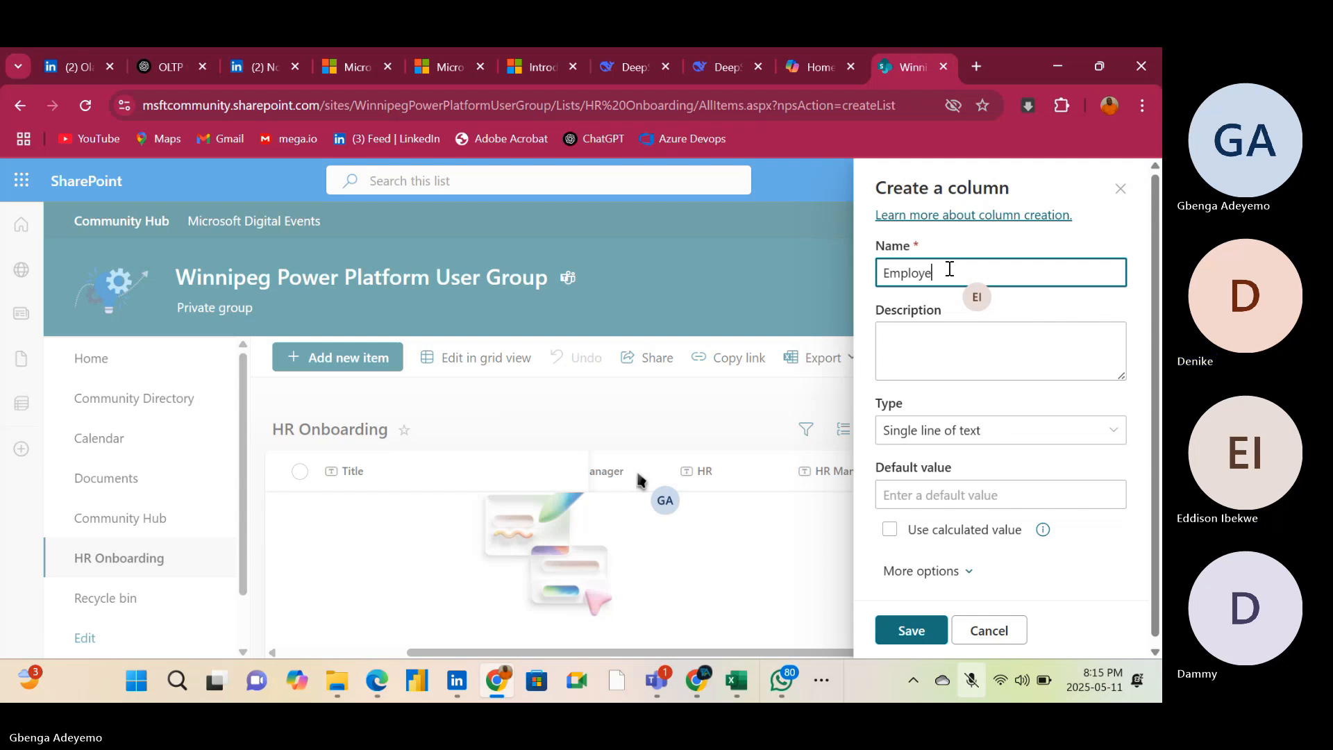
{"action": "type", "text": "e"}
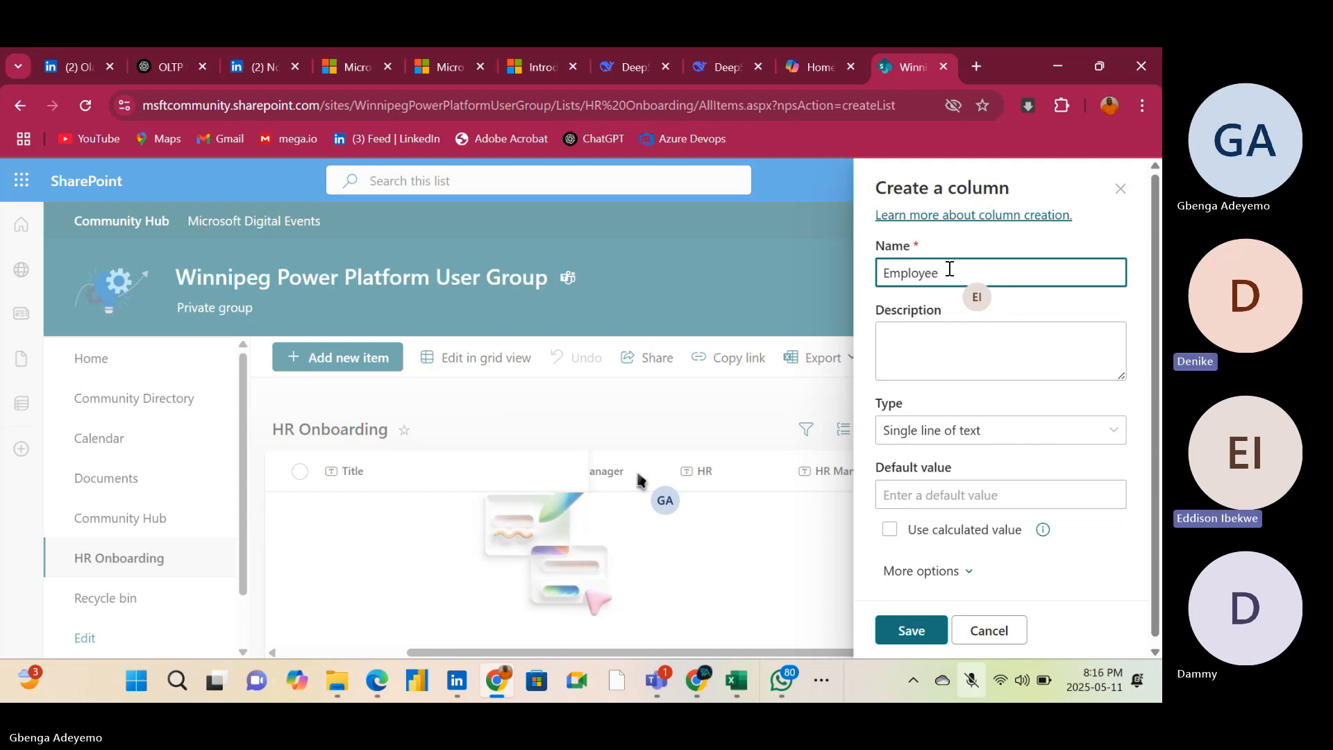
{"action": "type", "text": "Email"}
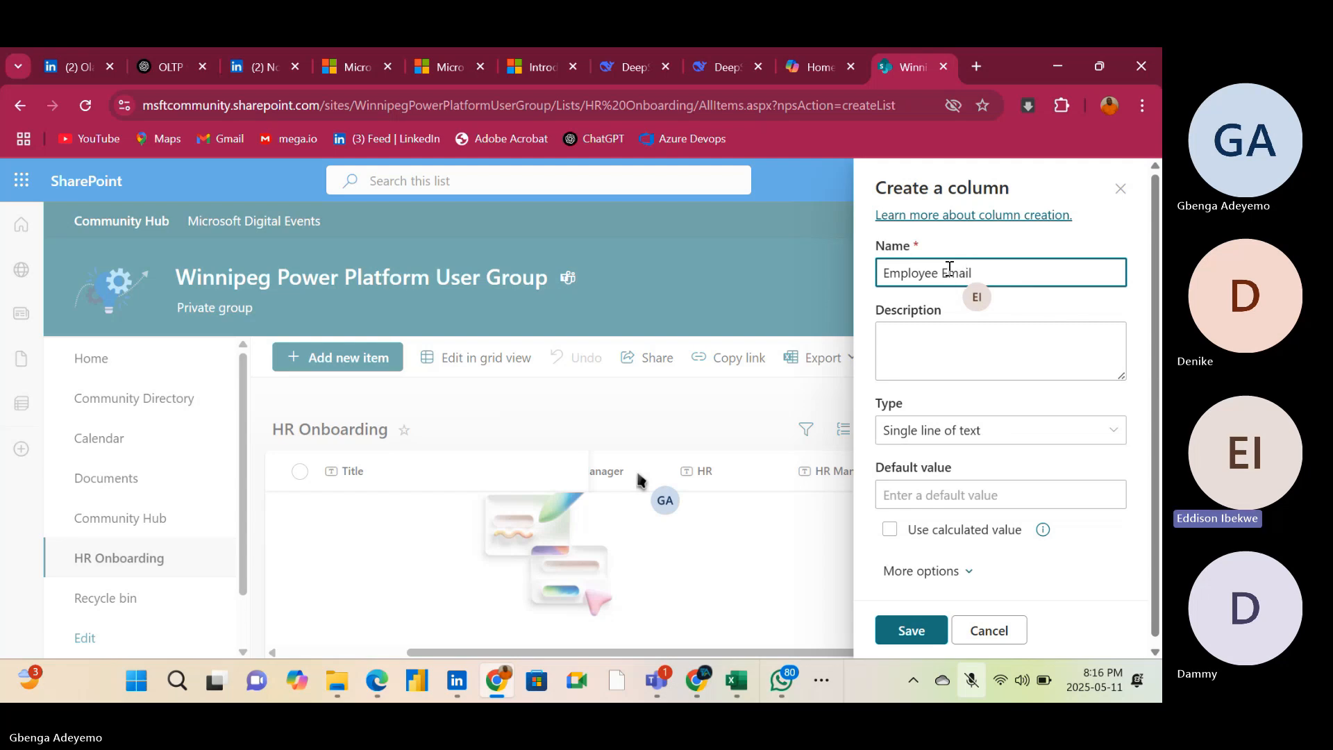
{"action": "left_click", "coordinate": [916, 633]}
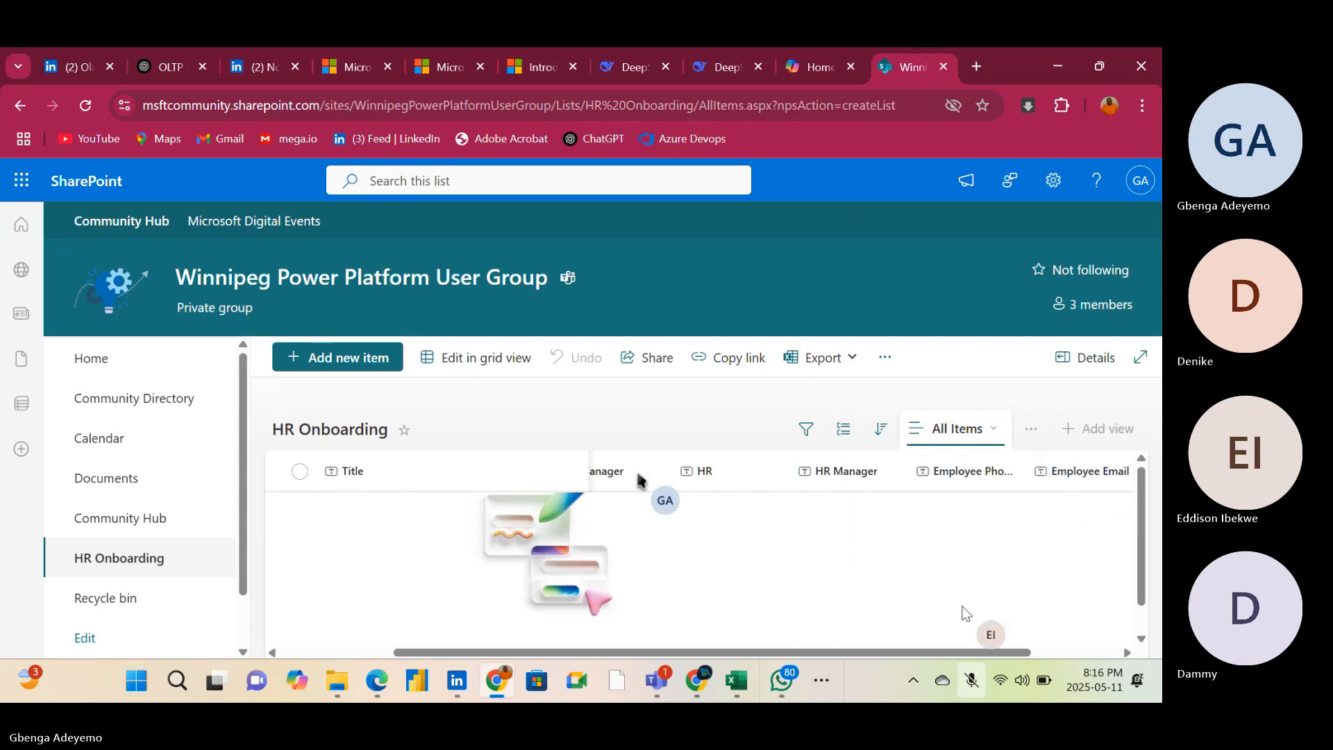
Start a new column of the Date and time type in the HR Onboarding list
{"action": "left_click_drag", "start_coordinate": [948, 653], "coordinate": [1053, 642]}
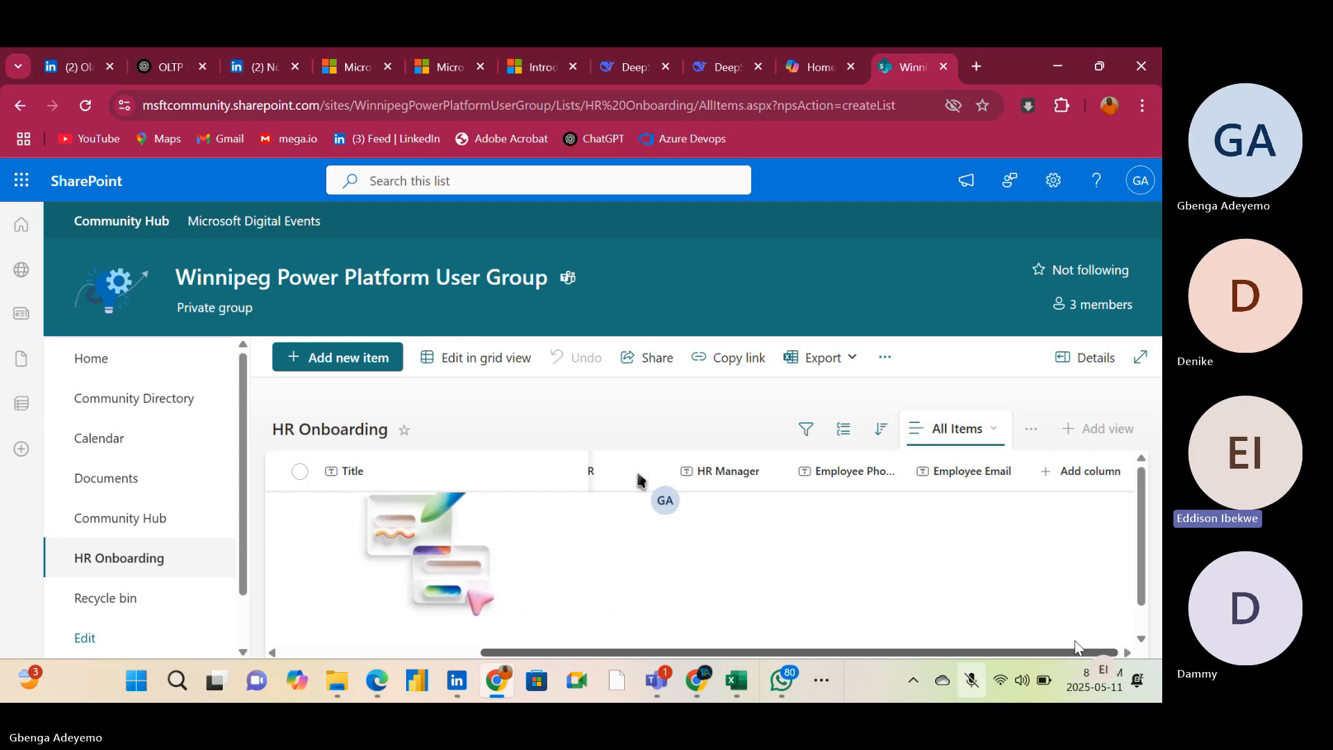
{"action": "left_click", "coordinate": [1065, 473]}
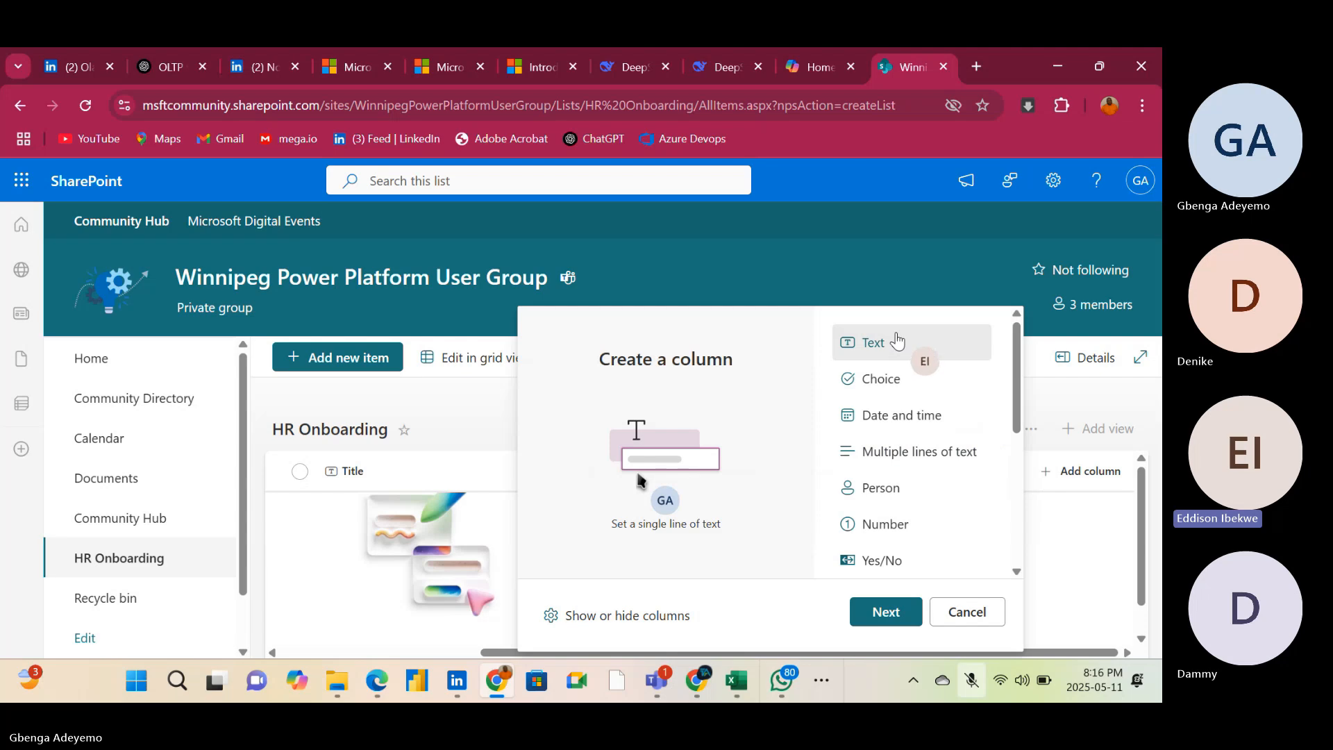
{"action": "scroll", "coordinate": [935, 440], "scroll_direction": "down", "scroll_amount": 3}
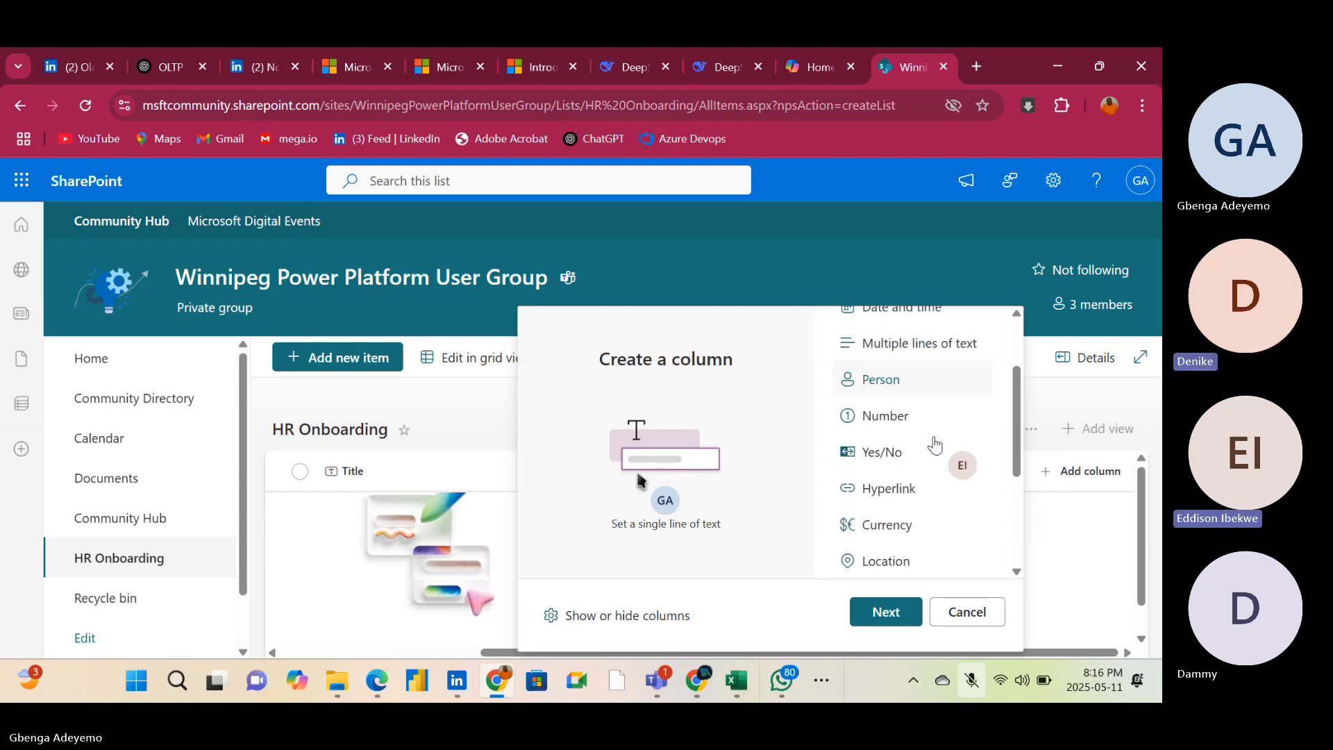
{"action": "scroll", "coordinate": [935, 440], "scroll_direction": "down", "scroll_amount": 3}
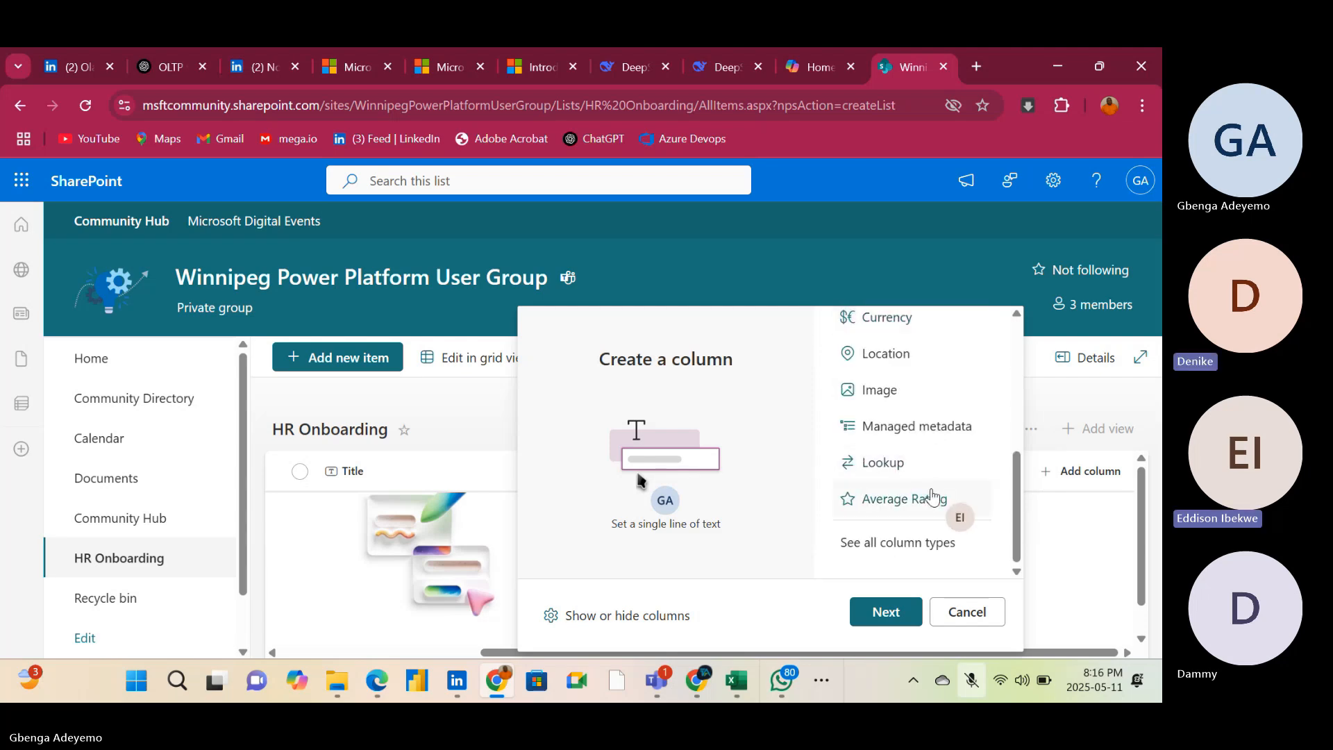
{"action": "scroll", "coordinate": [935, 504], "scroll_direction": "up", "scroll_amount": 6}
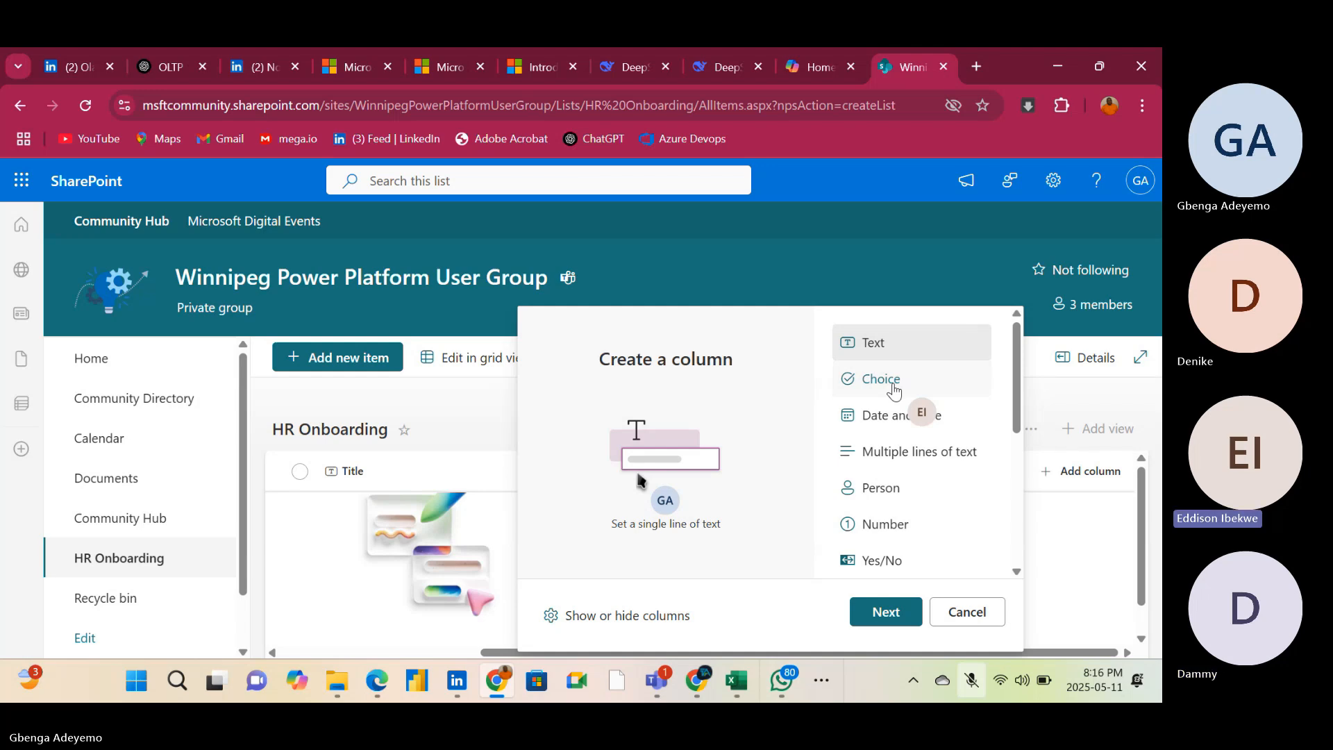
{"action": "left_click", "coordinate": [899, 431]}
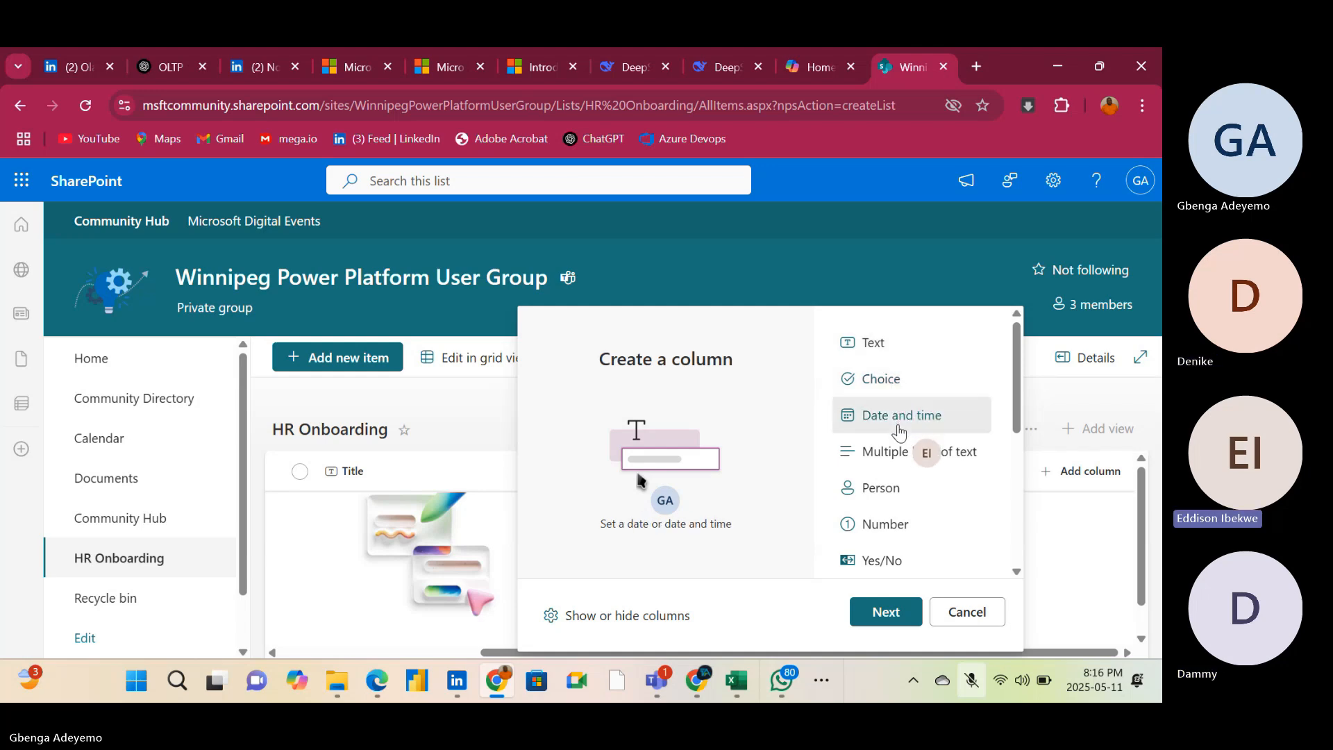
{"action": "left_click", "coordinate": [876, 614]}
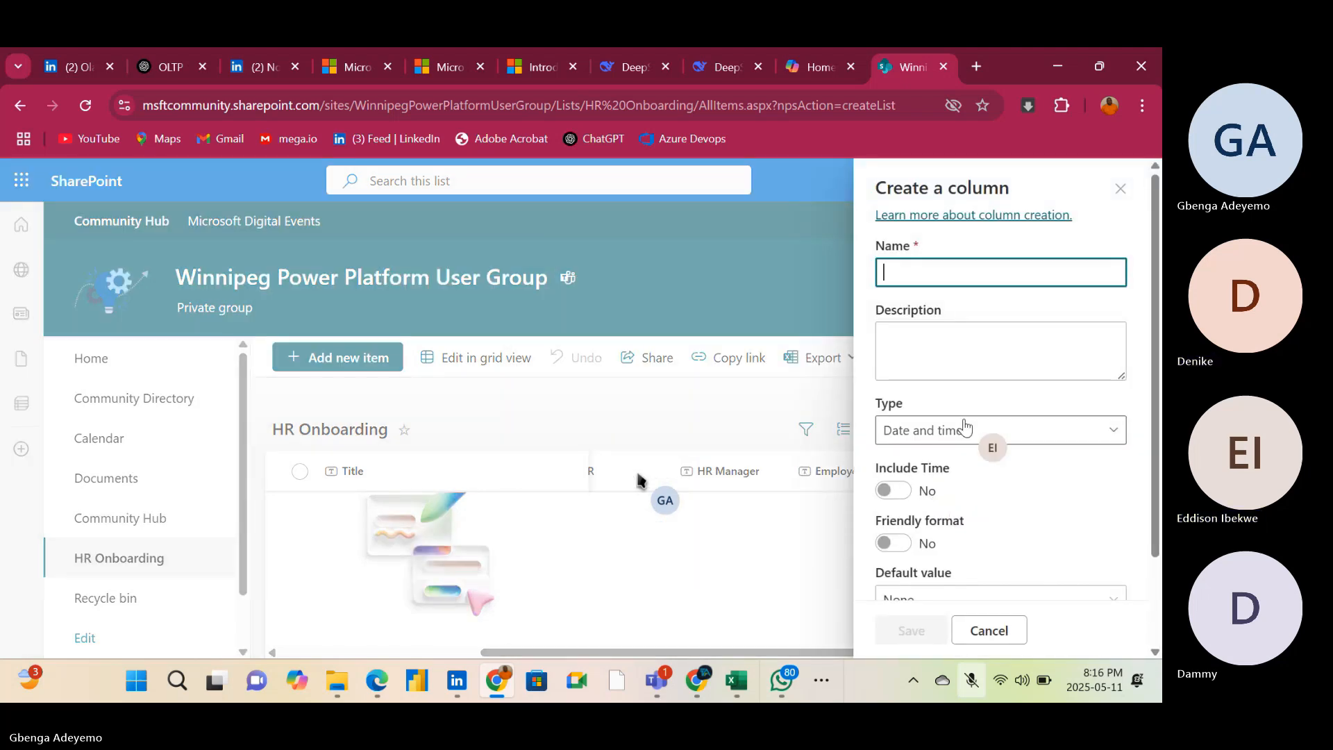
Name the date and time column DOB and save it without including the time
{"action": "type", "text": "Date"}
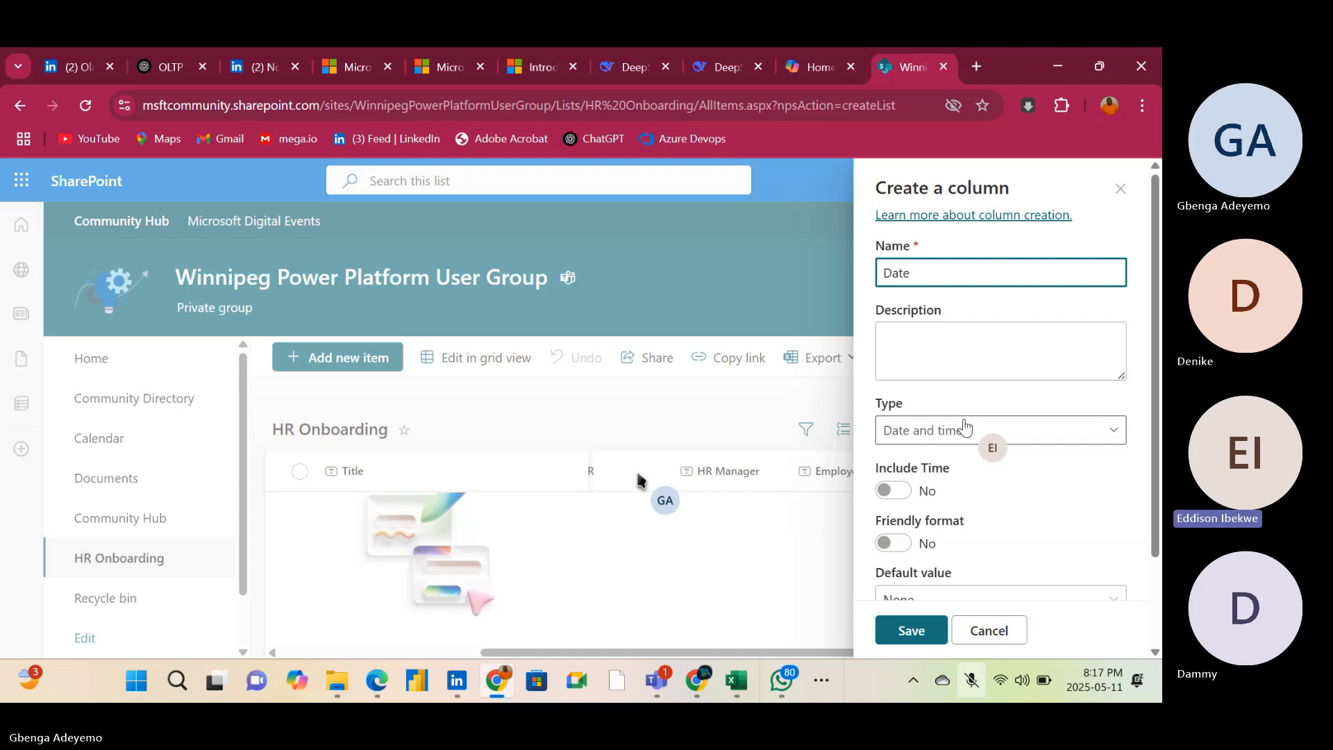
{"action": "key", "text": "BackSpace"}
{"action": "key", "text": "BackSpace"}
{"action": "key", "text": "BackSpace"}
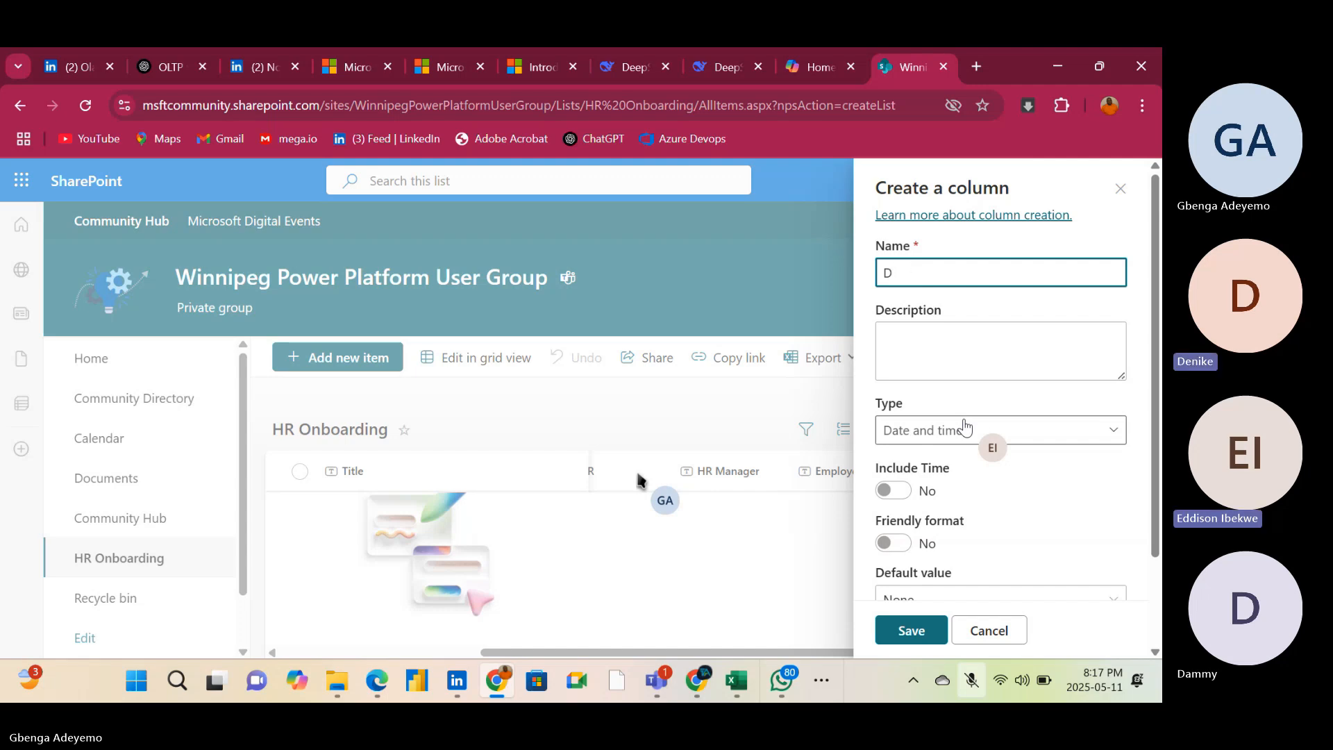
{"action": "type", "text": "O"}
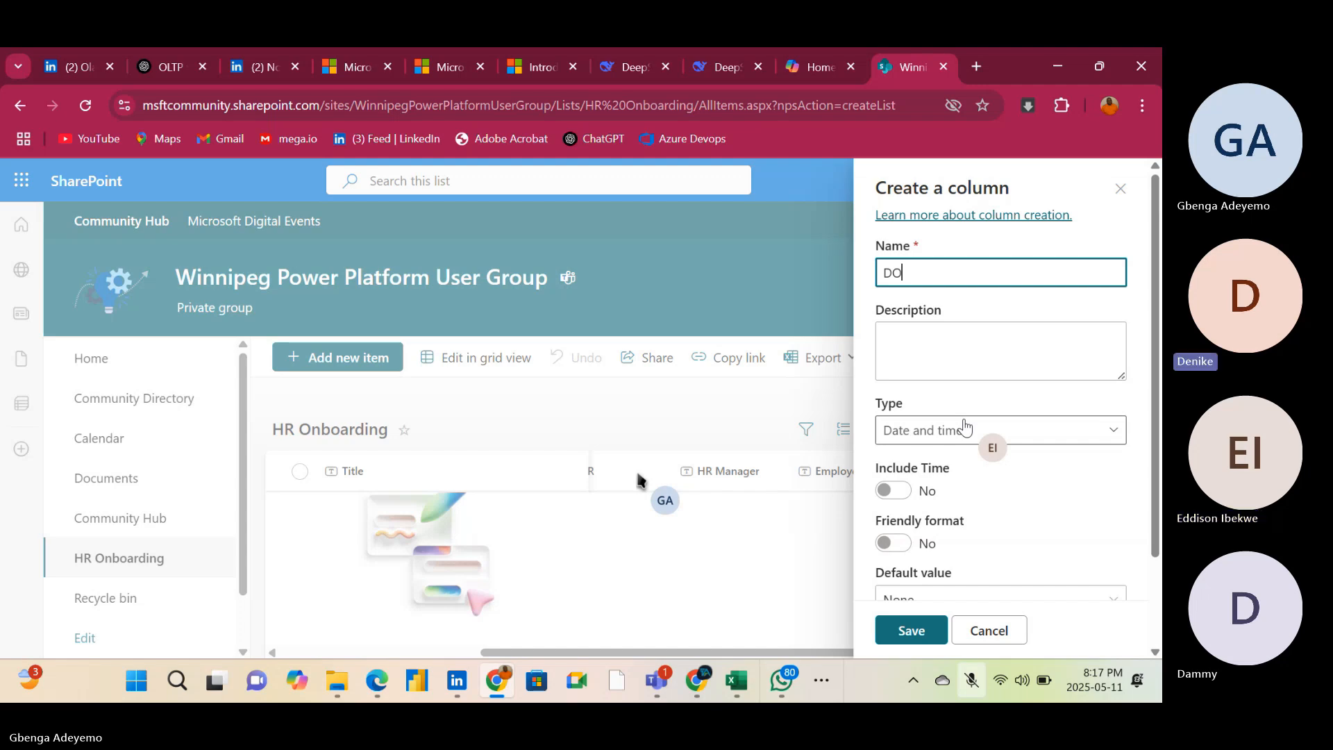
{"action": "type", "text": "B"}
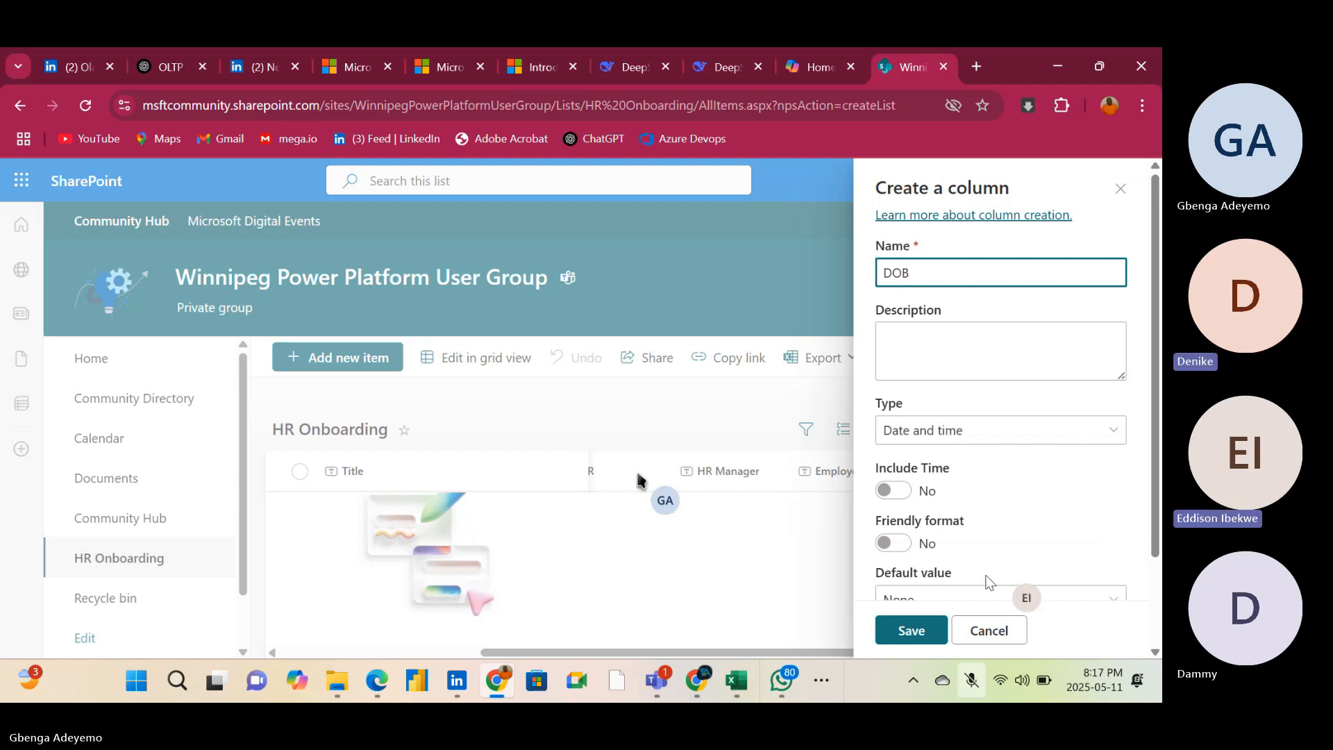
{"action": "left_click", "coordinate": [895, 633]}
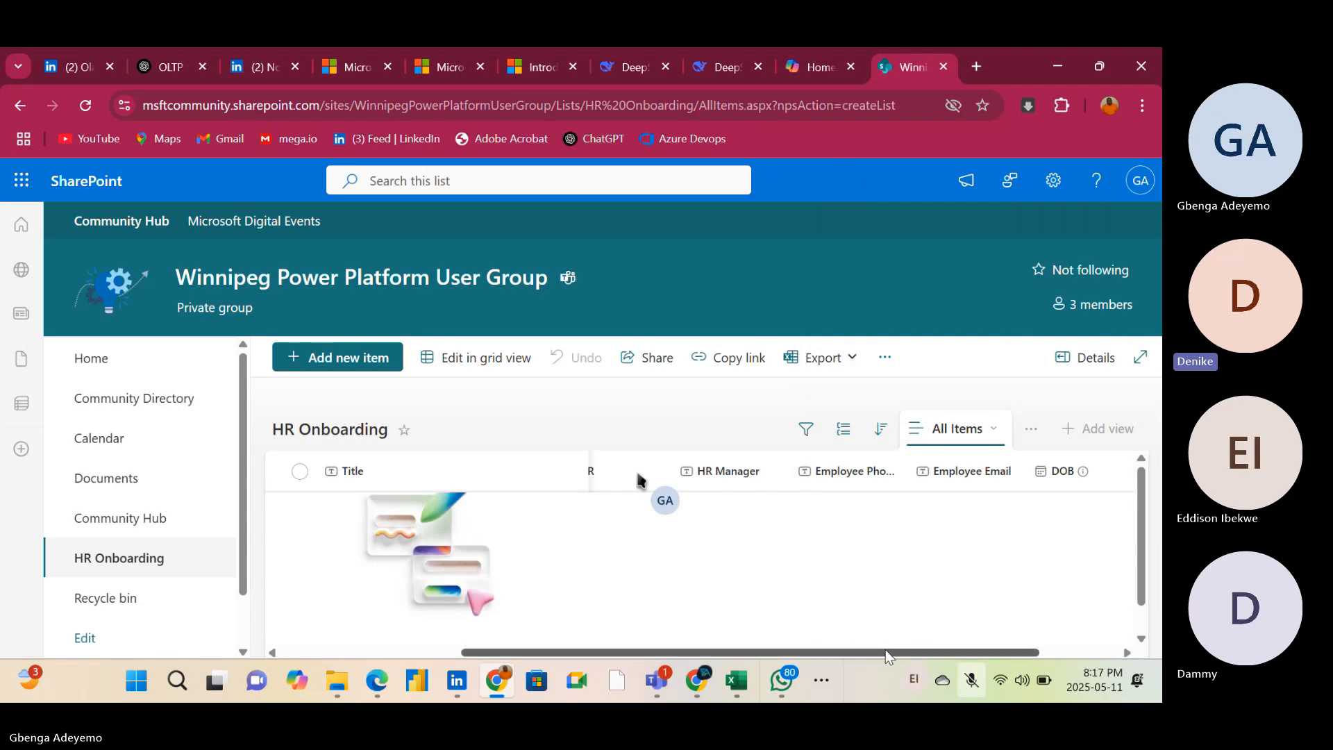
Start a new Choice column in the HR Onboarding list and name it Safety Training
{"action": "left_click_drag", "start_coordinate": [885, 649], "coordinate": [1017, 638]}
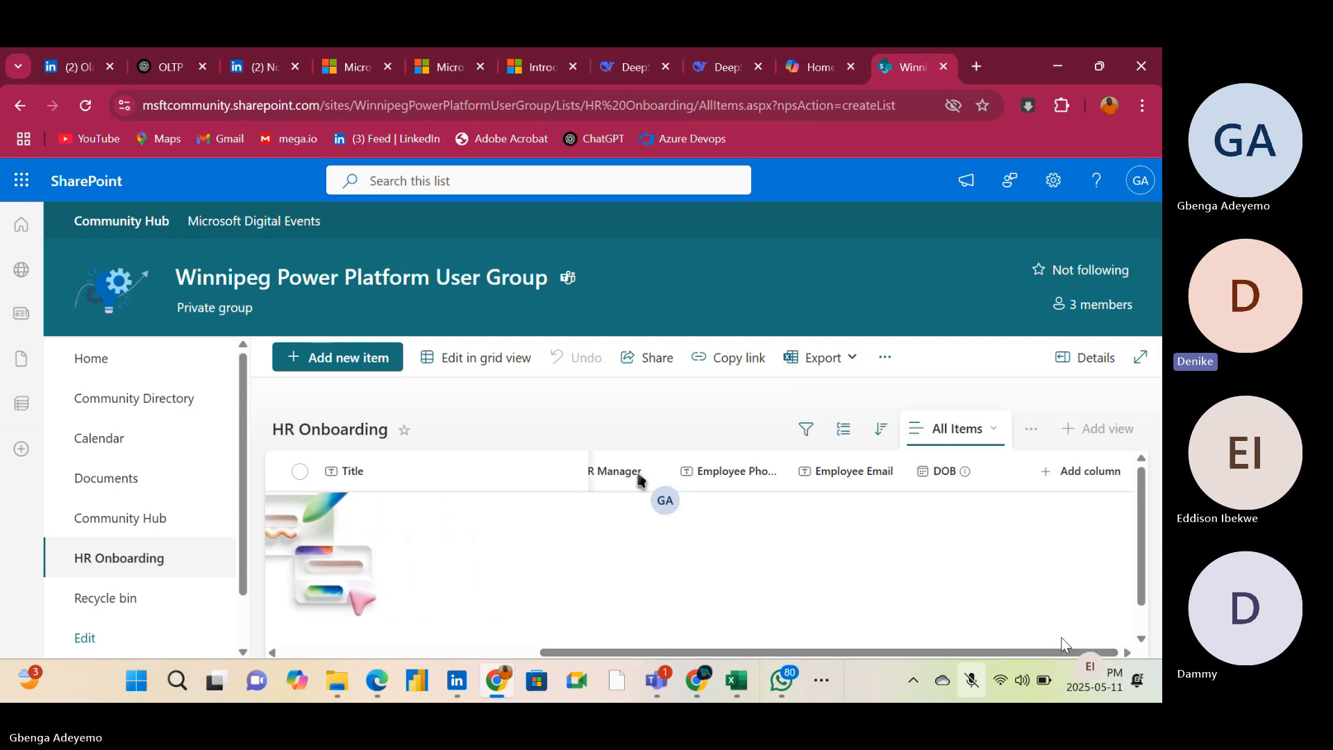
{"action": "left_click", "coordinate": [1068, 473]}
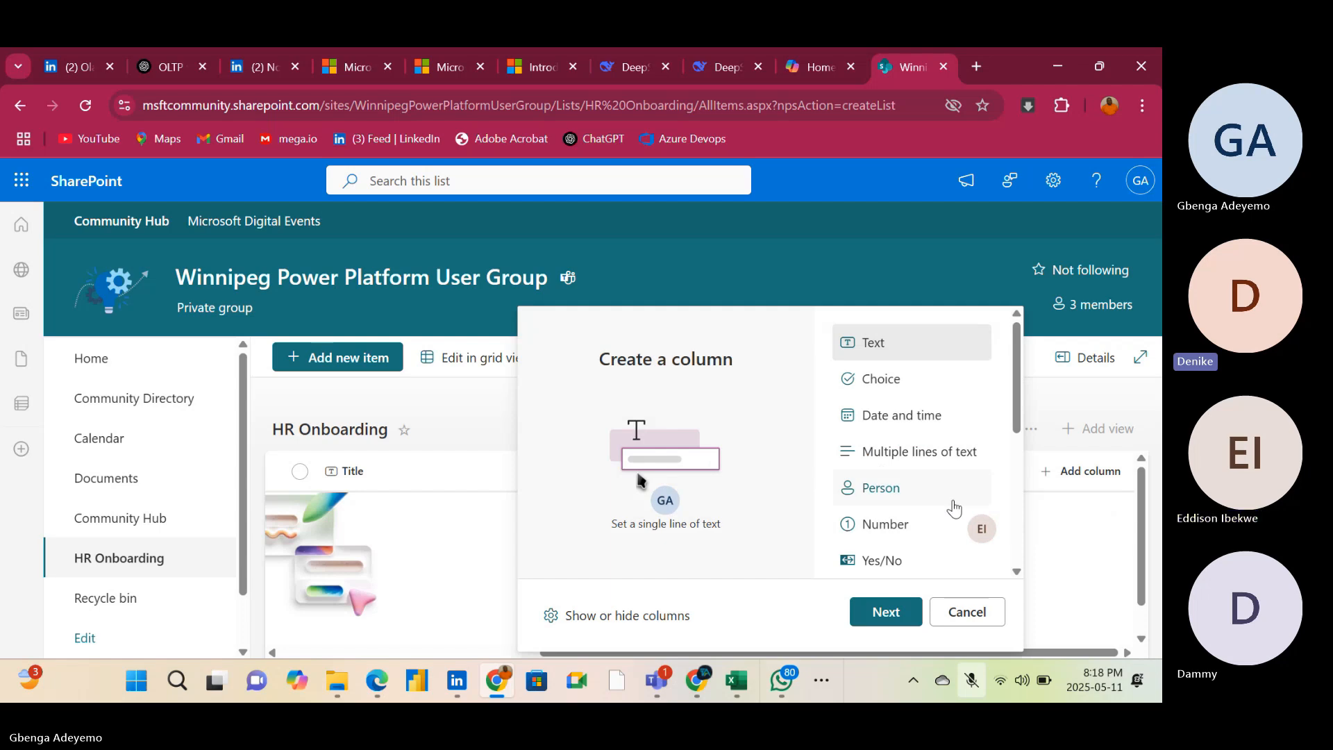
{"action": "left_click", "coordinate": [913, 386]}
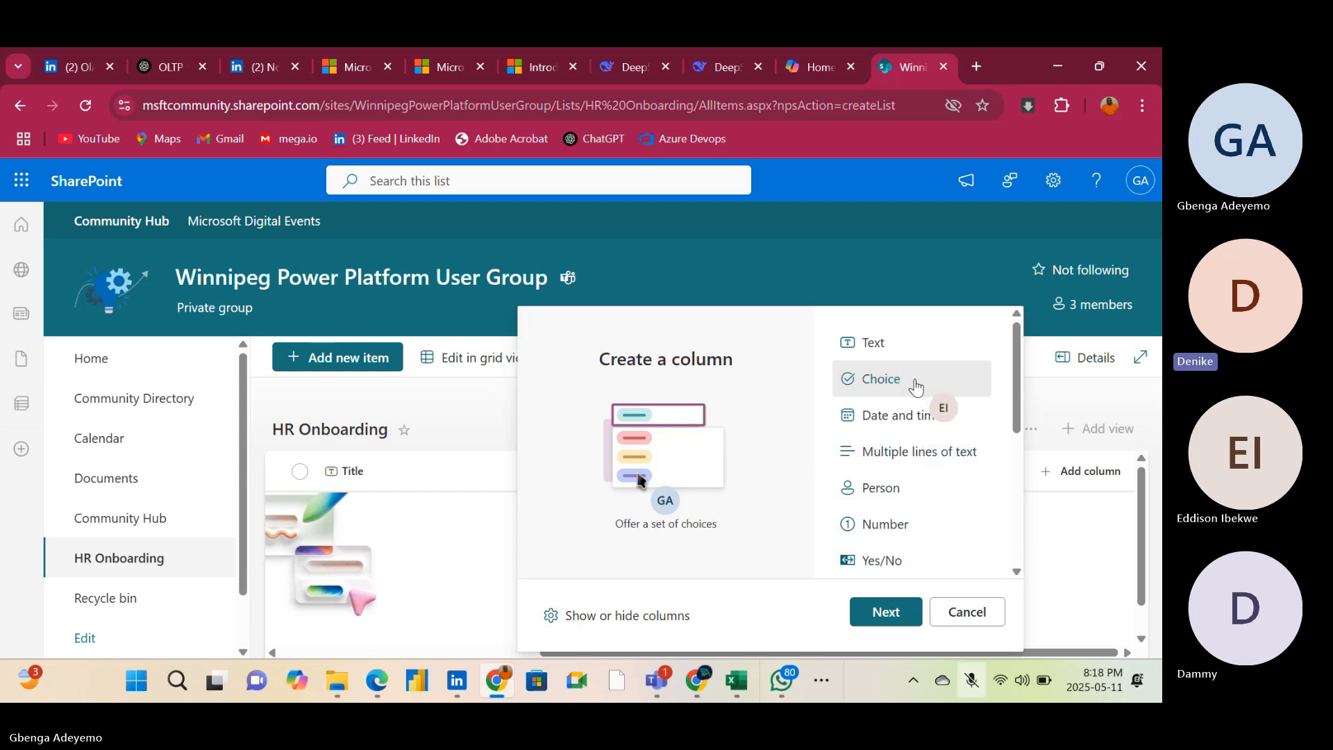
{"action": "left_click", "coordinate": [885, 611]}
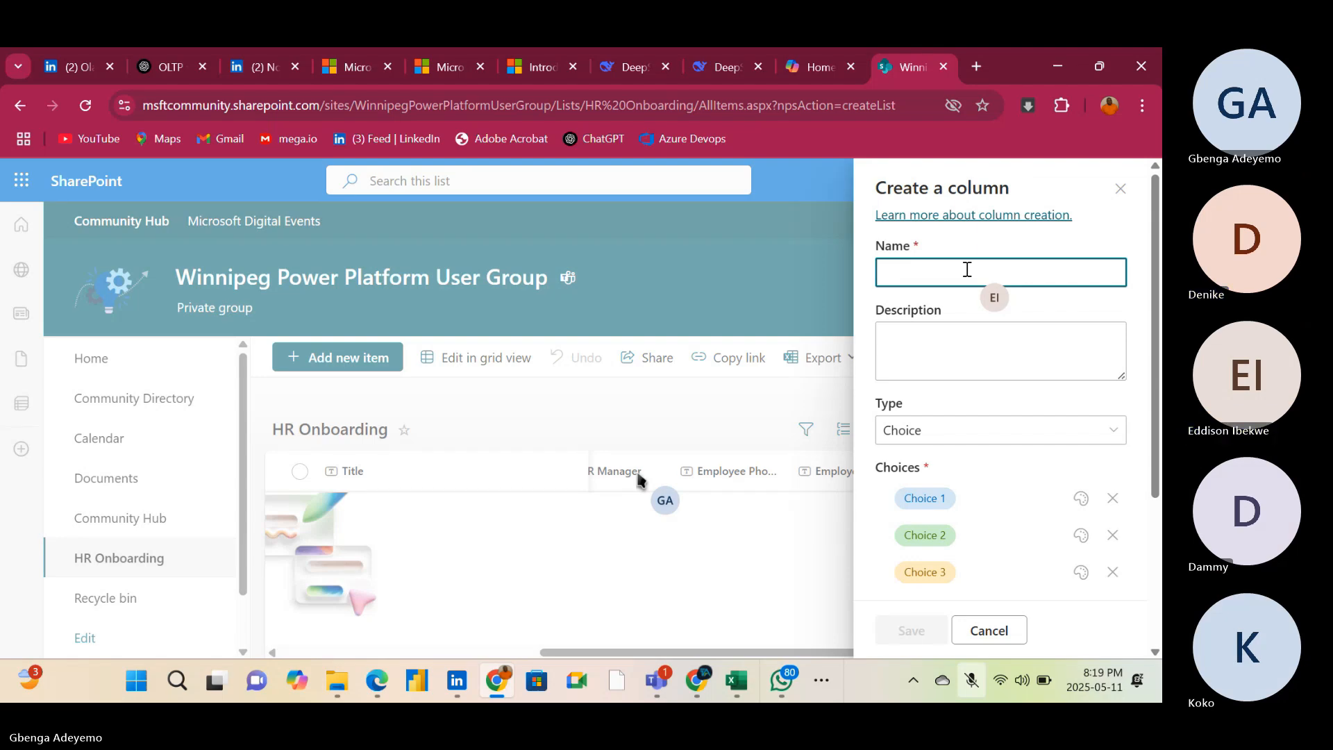
{"action": "type", "text": "S"}
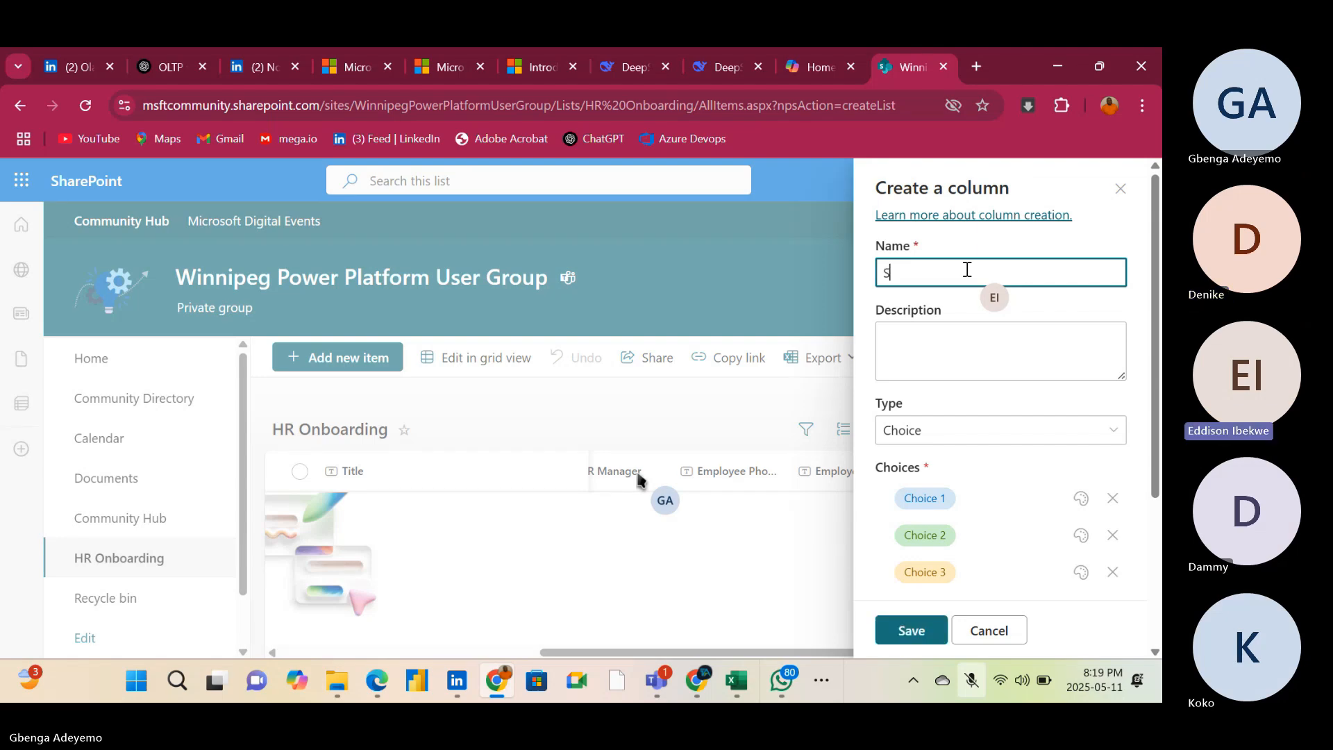
{"action": "type", "text": "af"}
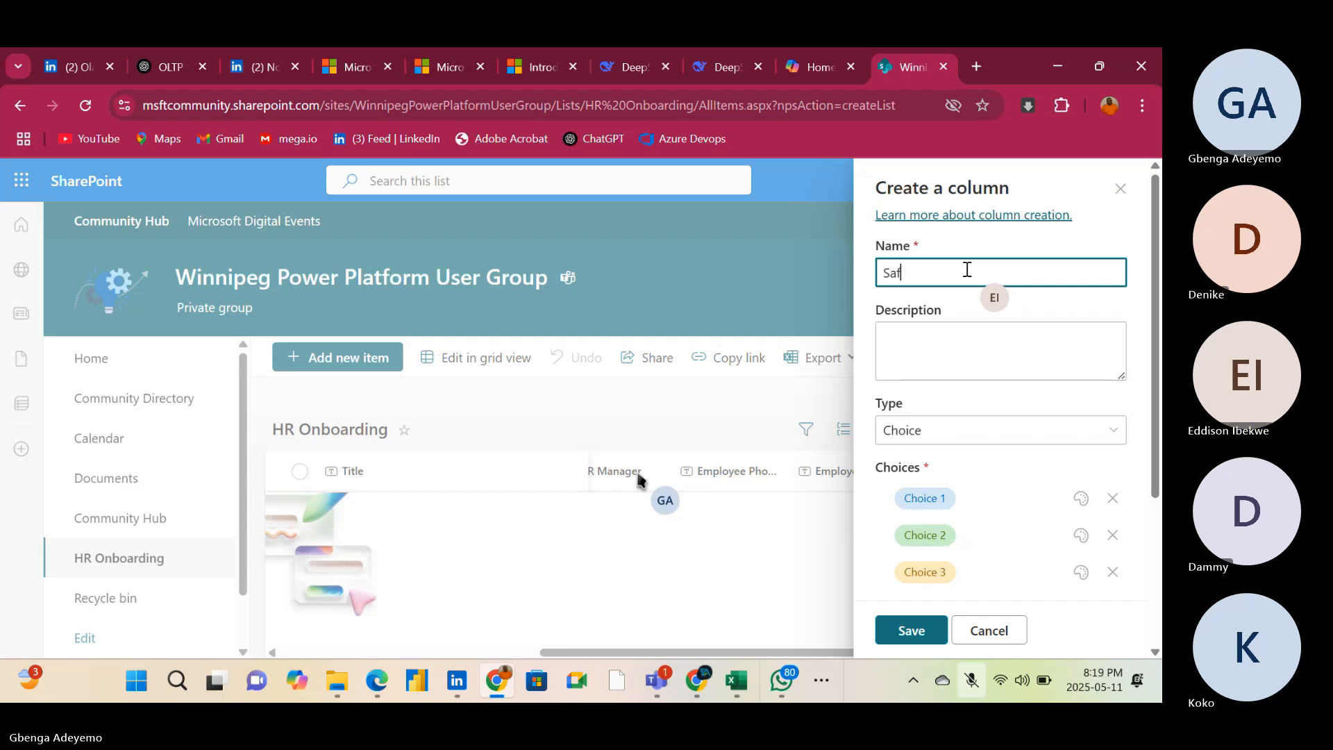
{"action": "type", "text": "ety Training"}
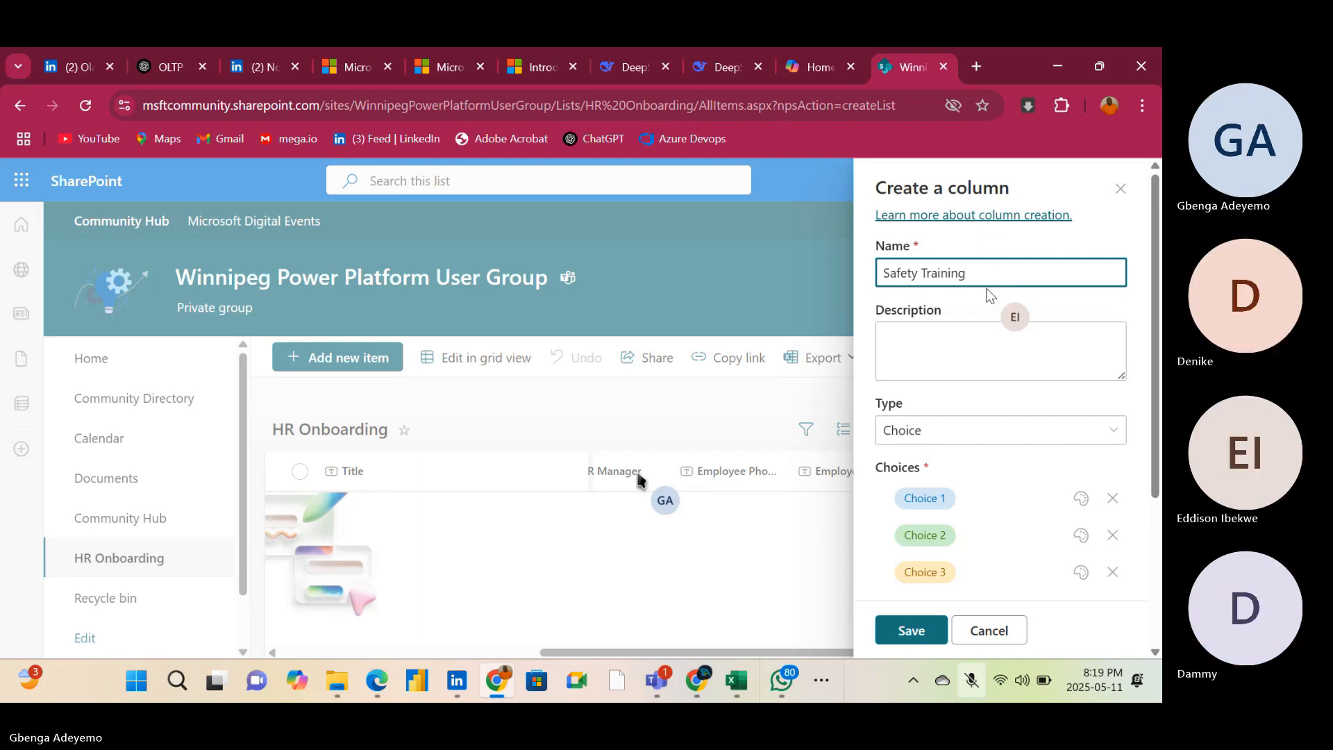
Remove the third choice from the Safety Training column and rename Choice 1 as Done
{"action": "left_click", "coordinate": [1110, 574]}
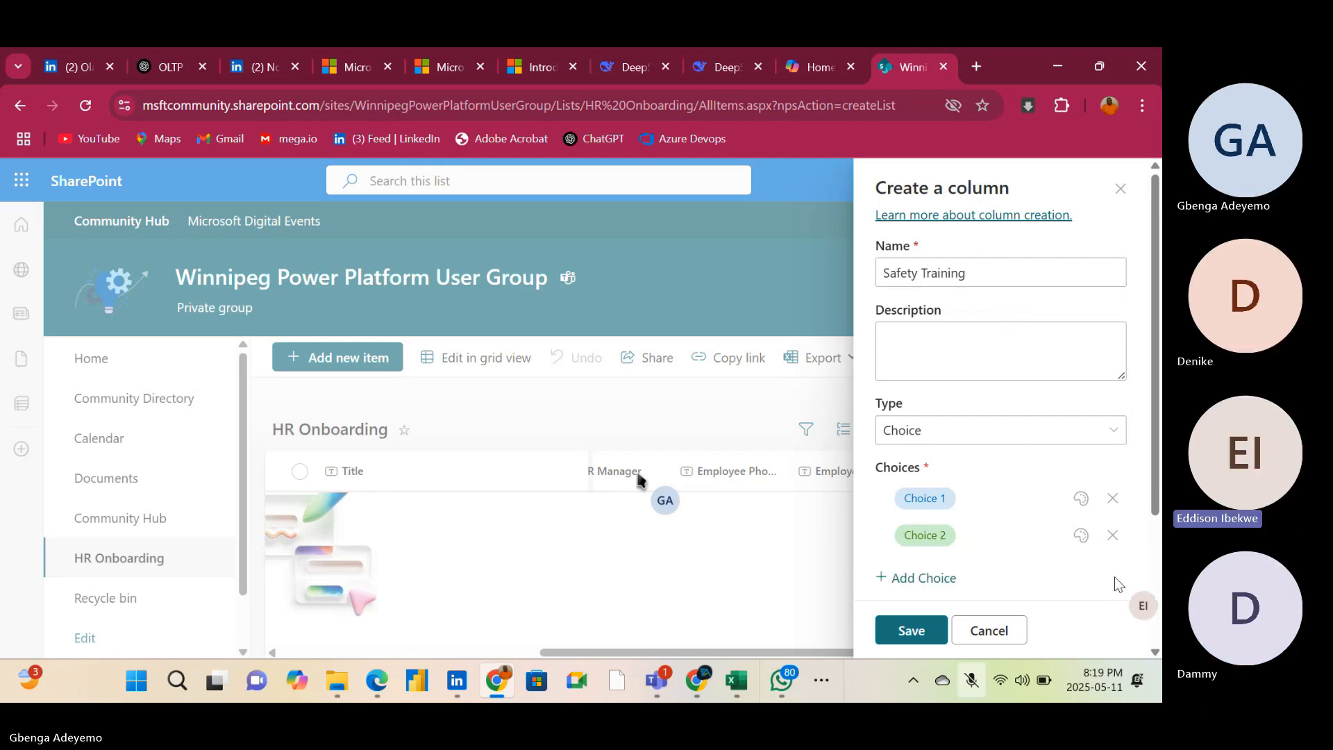
{"action": "left_click", "coordinate": [948, 498]}
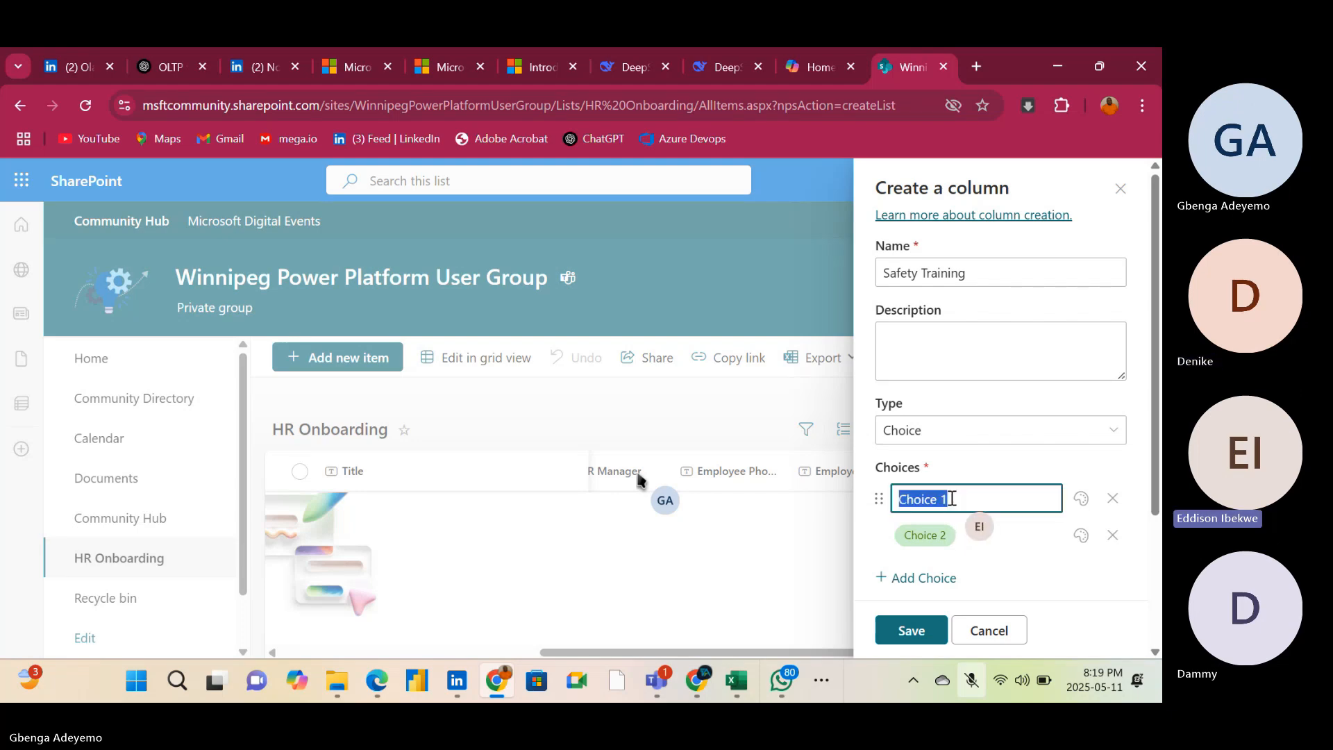
{"action": "key", "text": "BackSpace"}
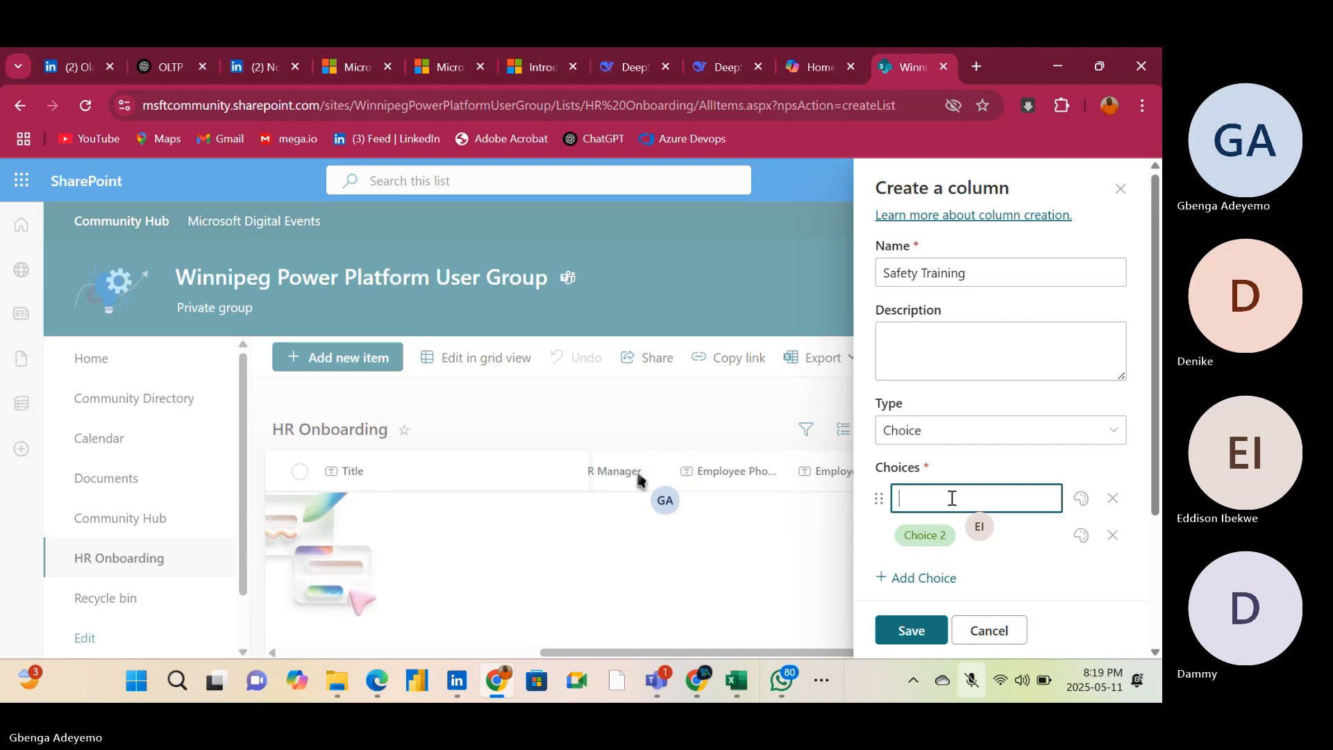
{"action": "type", "text": "Done"}
Rename Choice 2 as Not Done and save the Safety Training column
{"action": "left_click", "coordinate": [978, 534]}
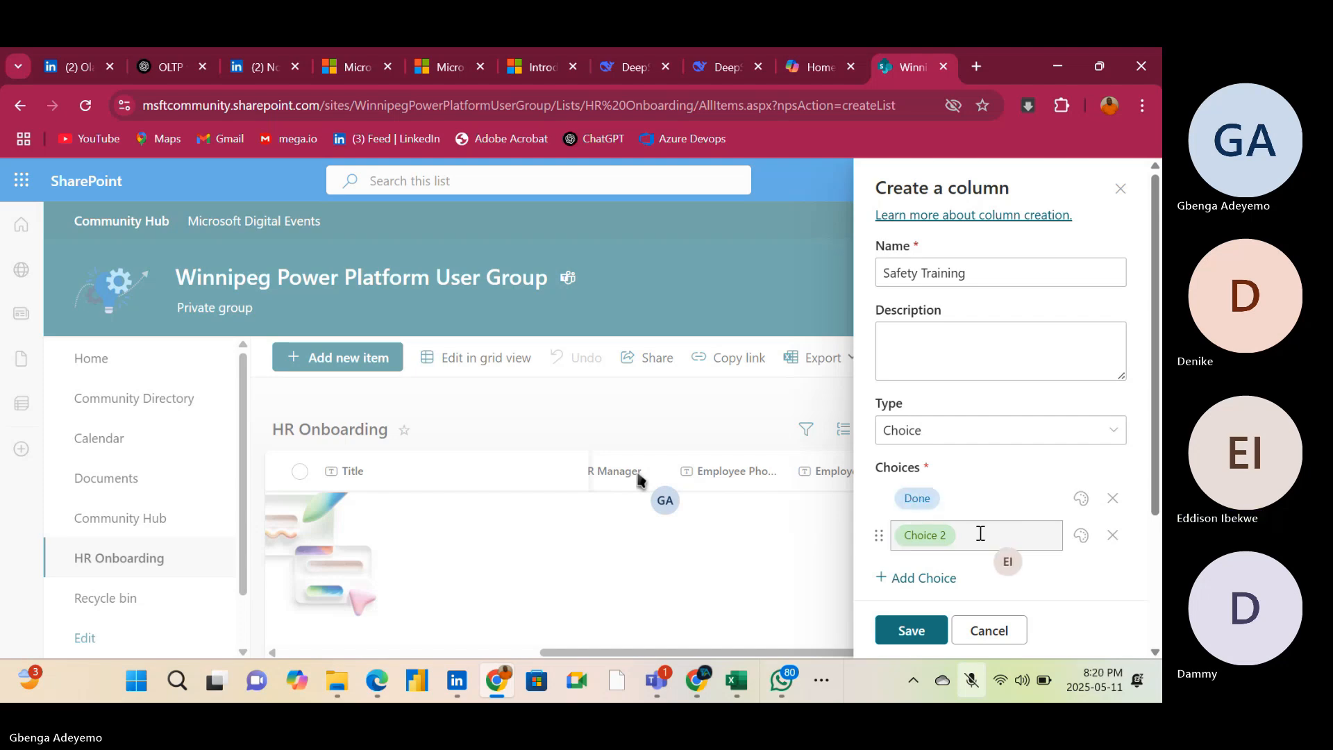
{"action": "left_click", "coordinate": [979, 539]}
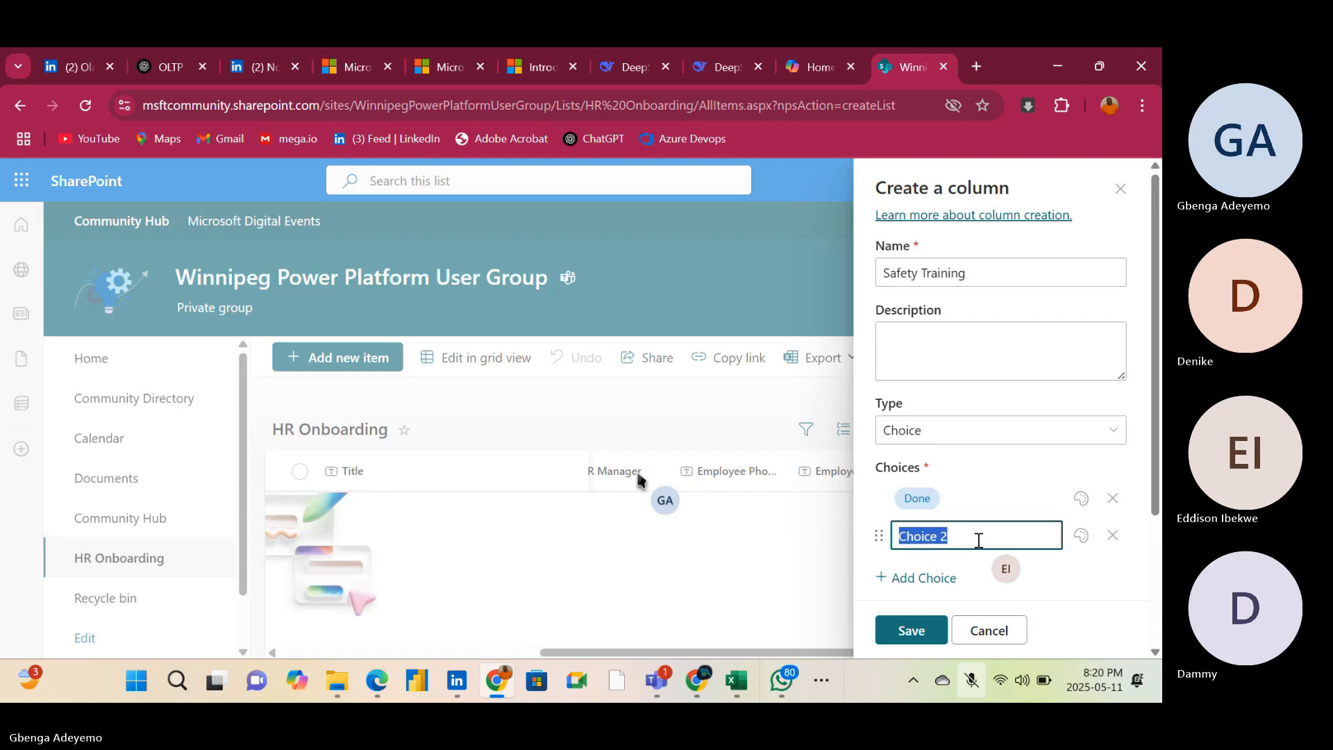
{"action": "key", "text": "BackSpace"}
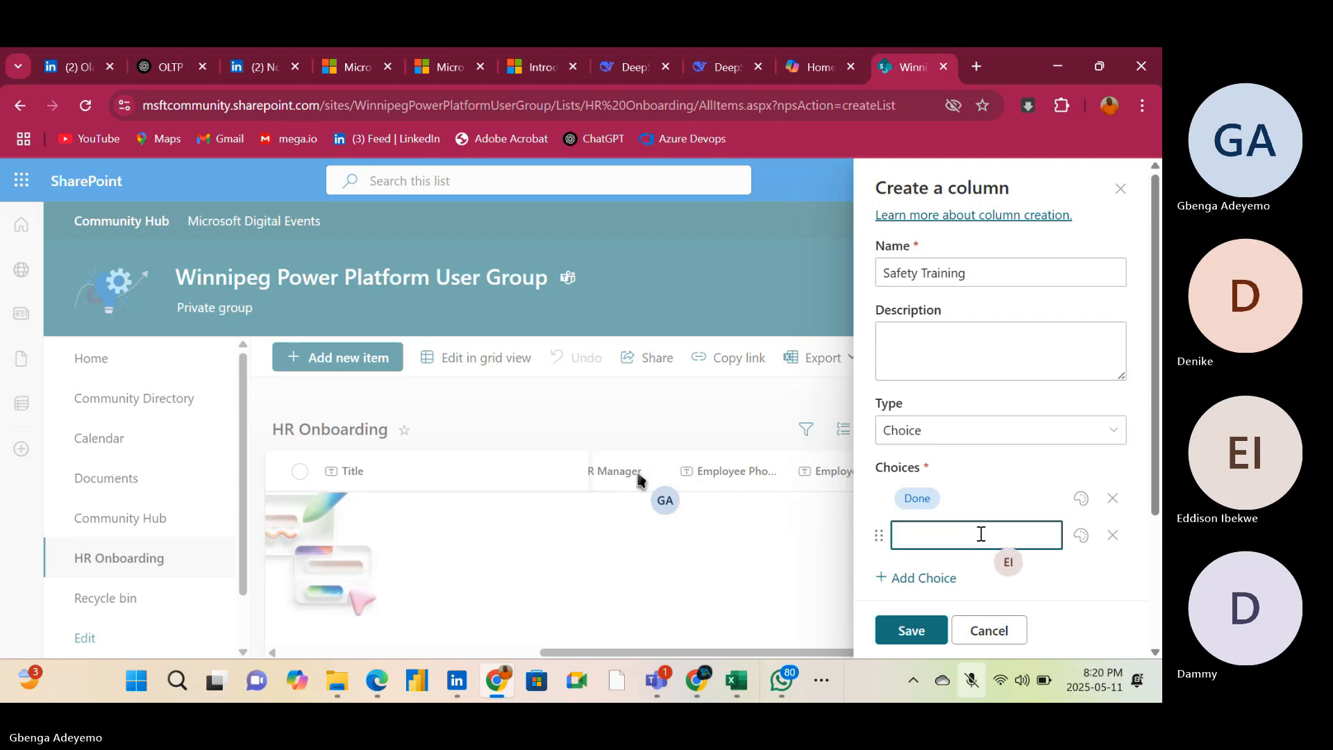
{"action": "type", "text": "N"}
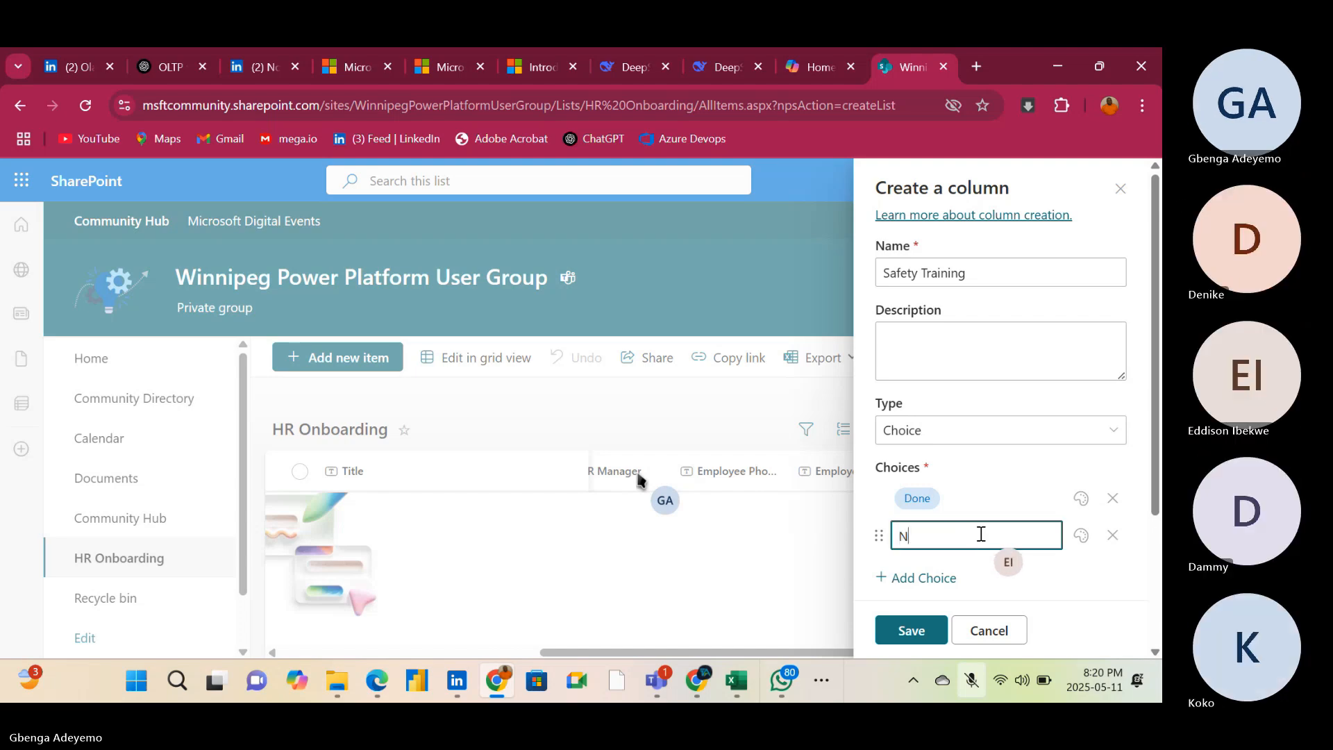
{"action": "type", "text": "ot D"}
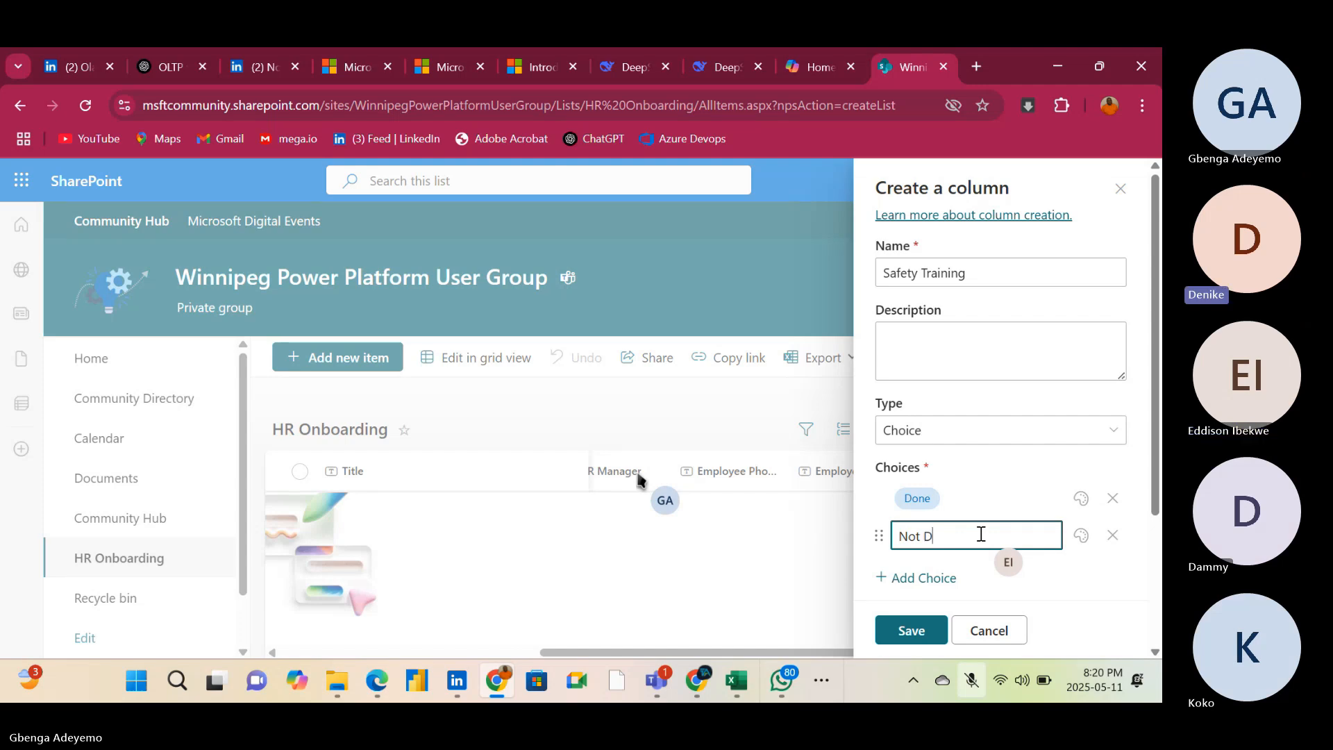
{"action": "type", "text": "one"}
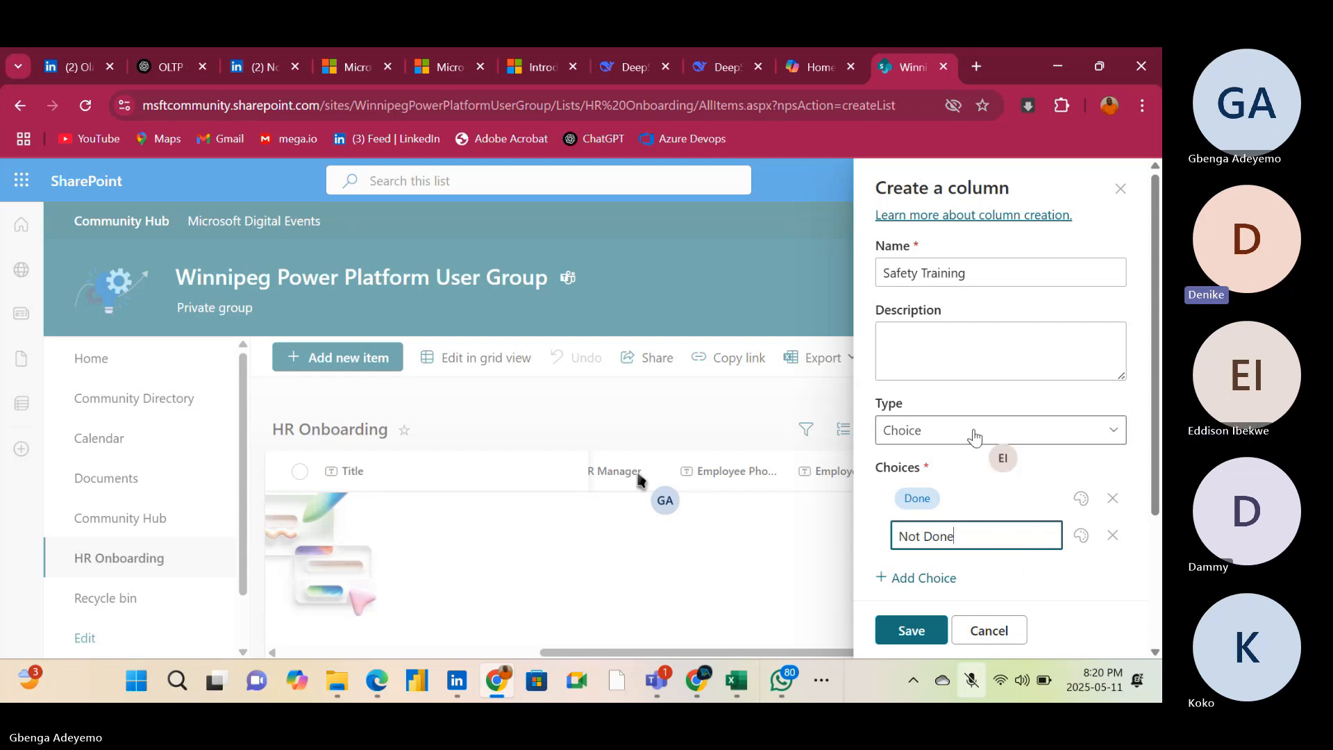
{"action": "left_click", "coordinate": [980, 356]}
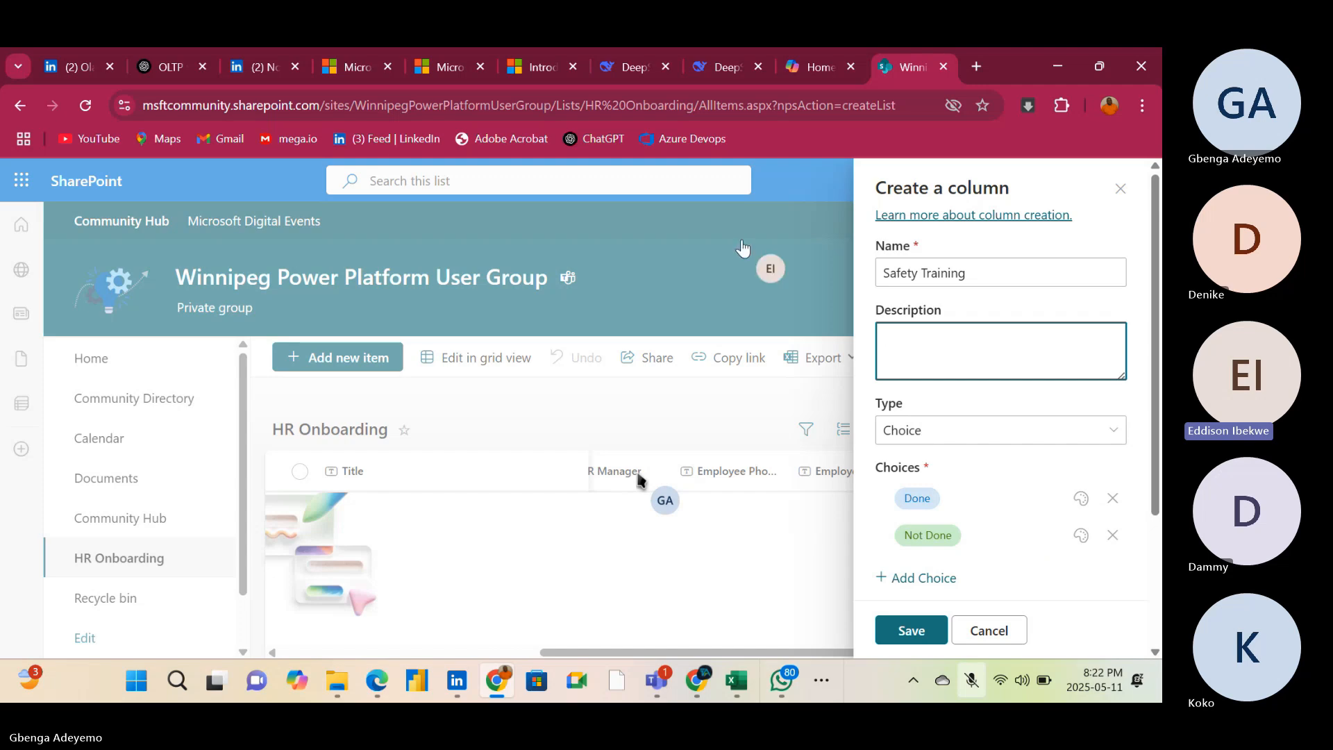
{"action": "left_click", "coordinate": [903, 635]}
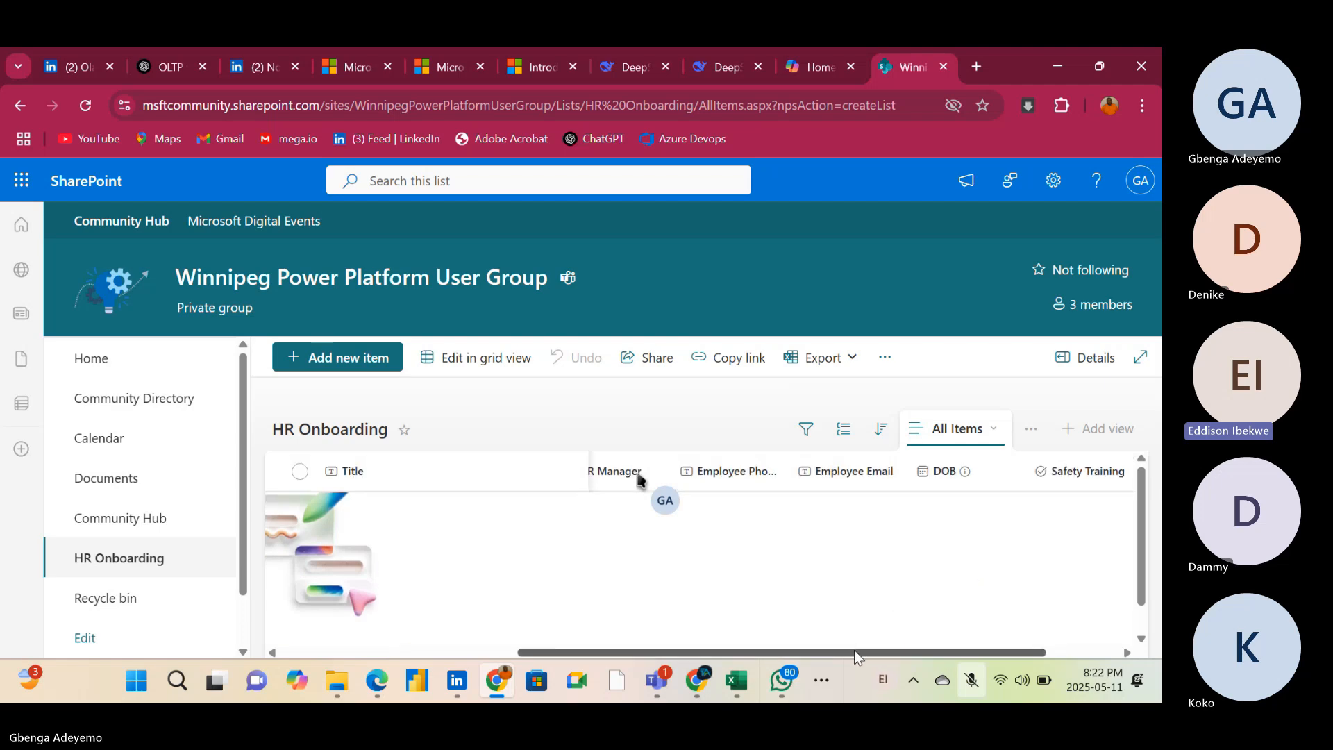
{"action": "left_click_drag", "start_coordinate": [855, 651], "coordinate": [1072, 651]}
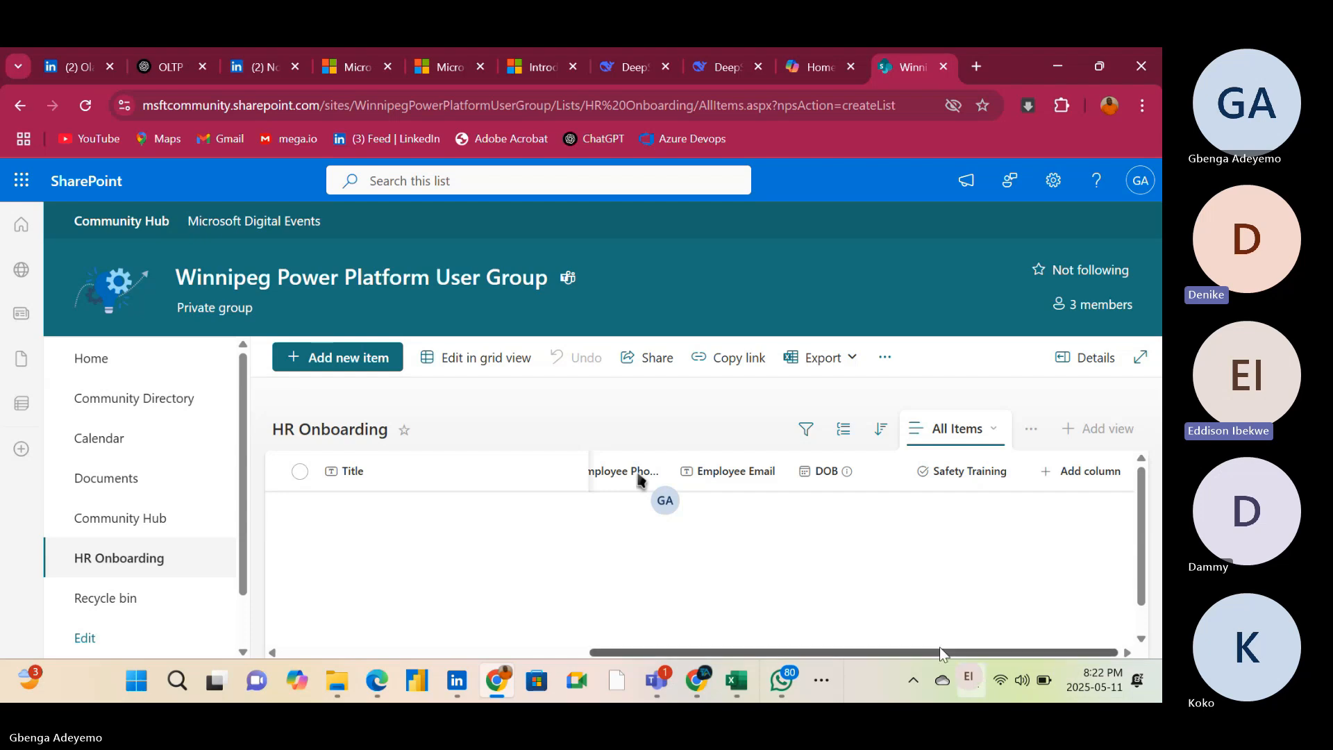
{"action": "left_click_drag", "start_coordinate": [940, 650], "coordinate": [502, 650]}
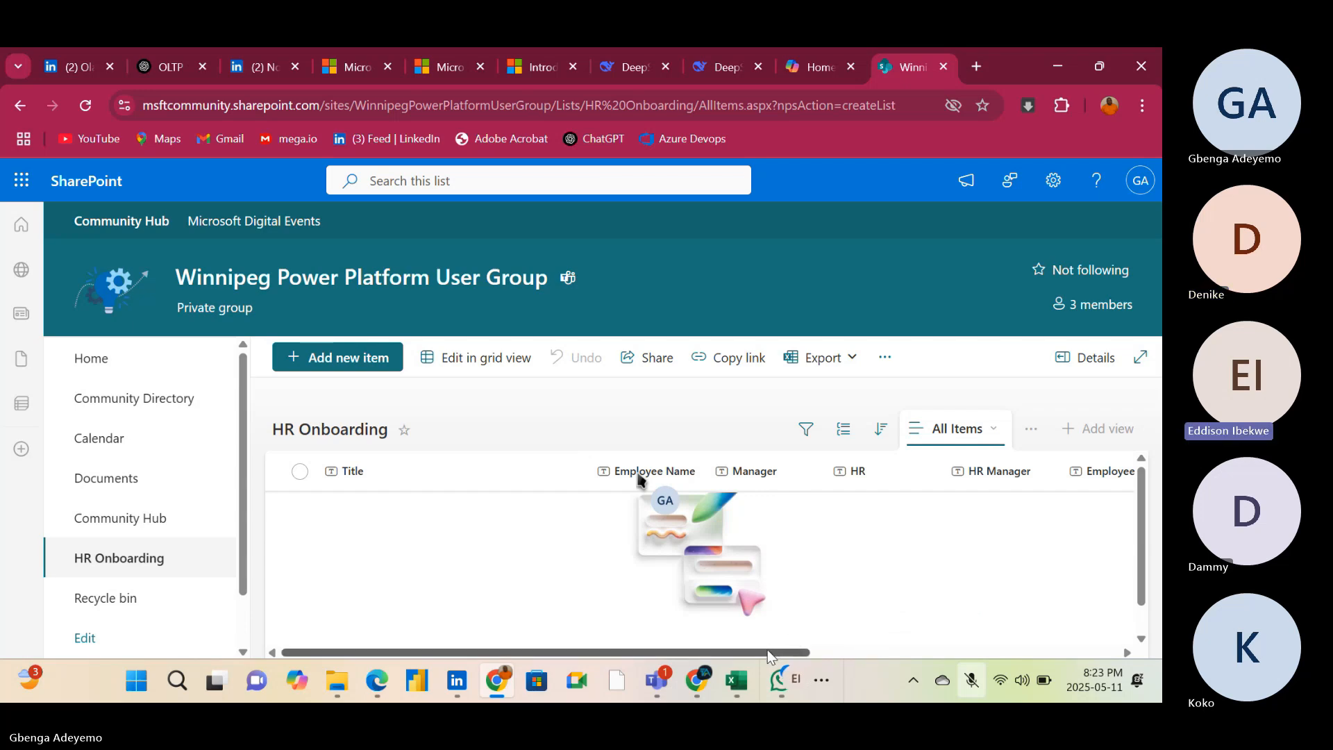
{"action": "left_click_drag", "start_coordinate": [768, 648], "coordinate": [769, 652]}
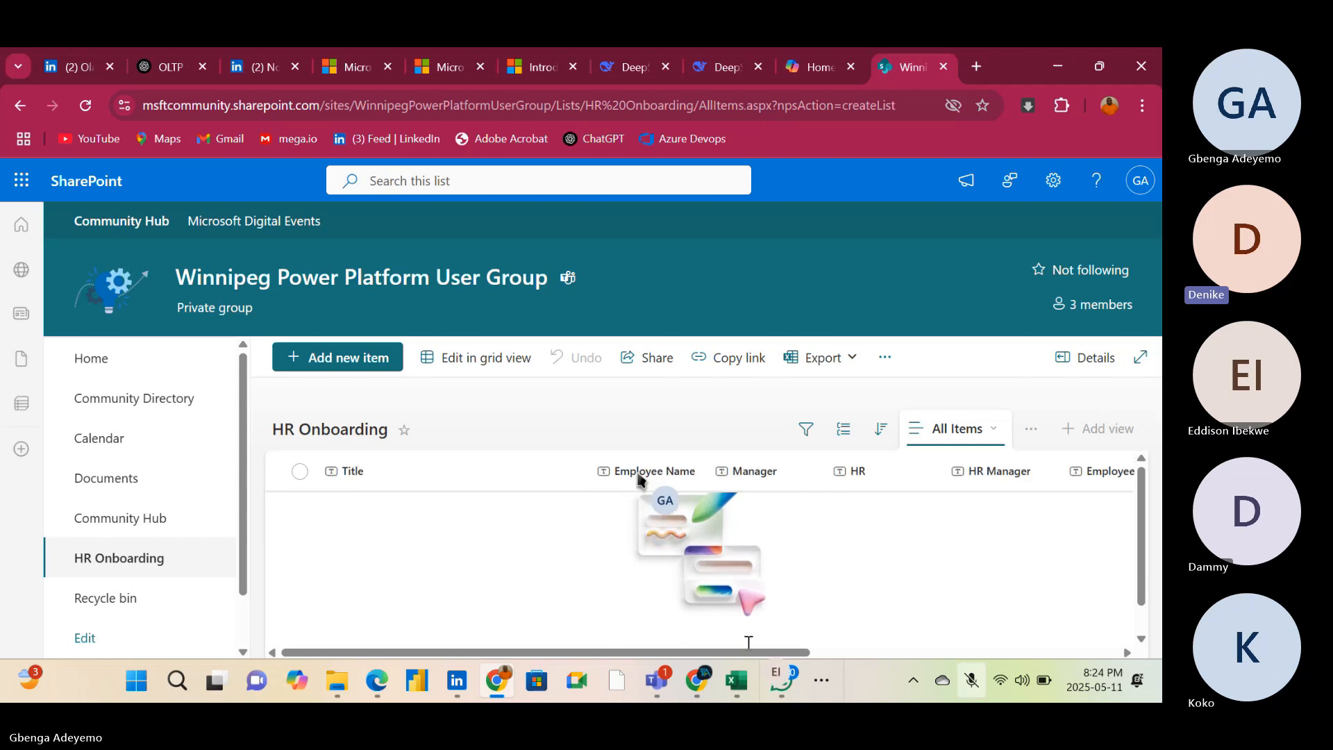
Examine the column types offered for a new column in the HR Onboarding list, including the option to see all types
{"action": "left_click_drag", "start_coordinate": [743, 651], "coordinate": [1124, 639]}
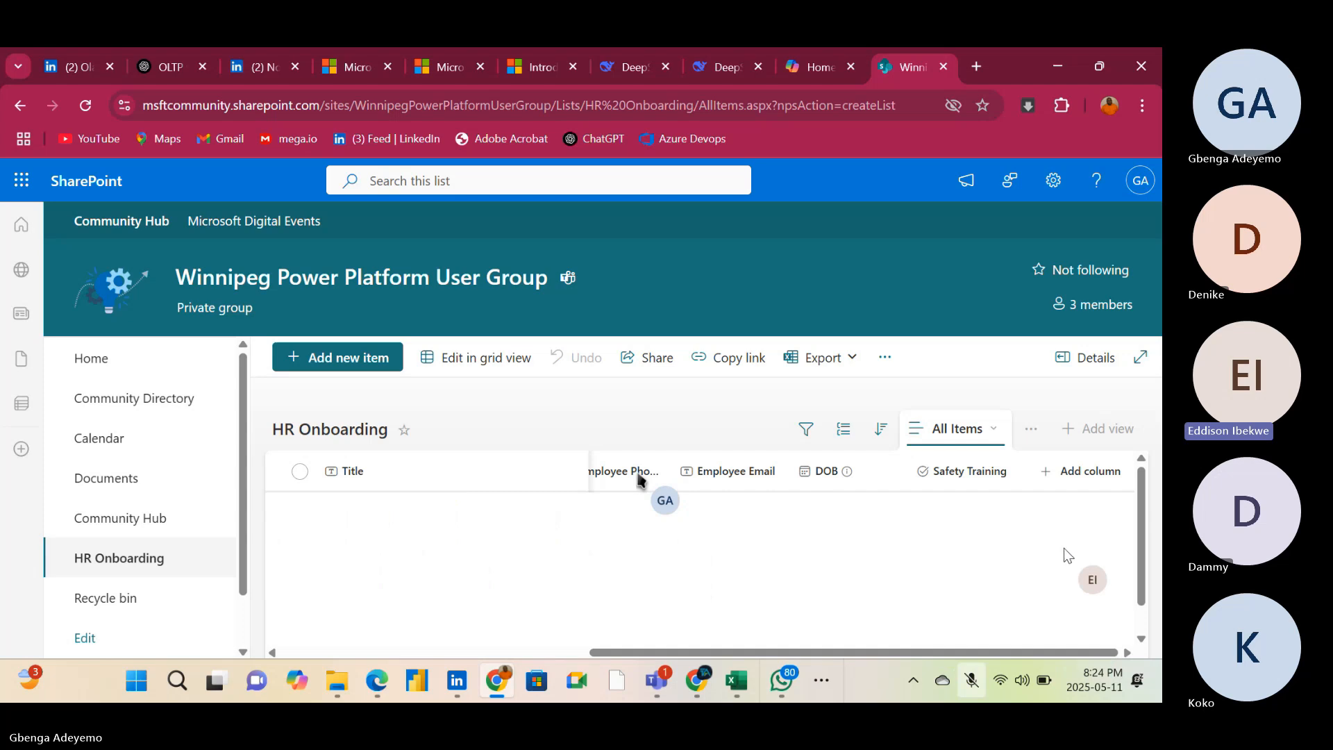
{"action": "left_click", "coordinate": [1077, 478]}
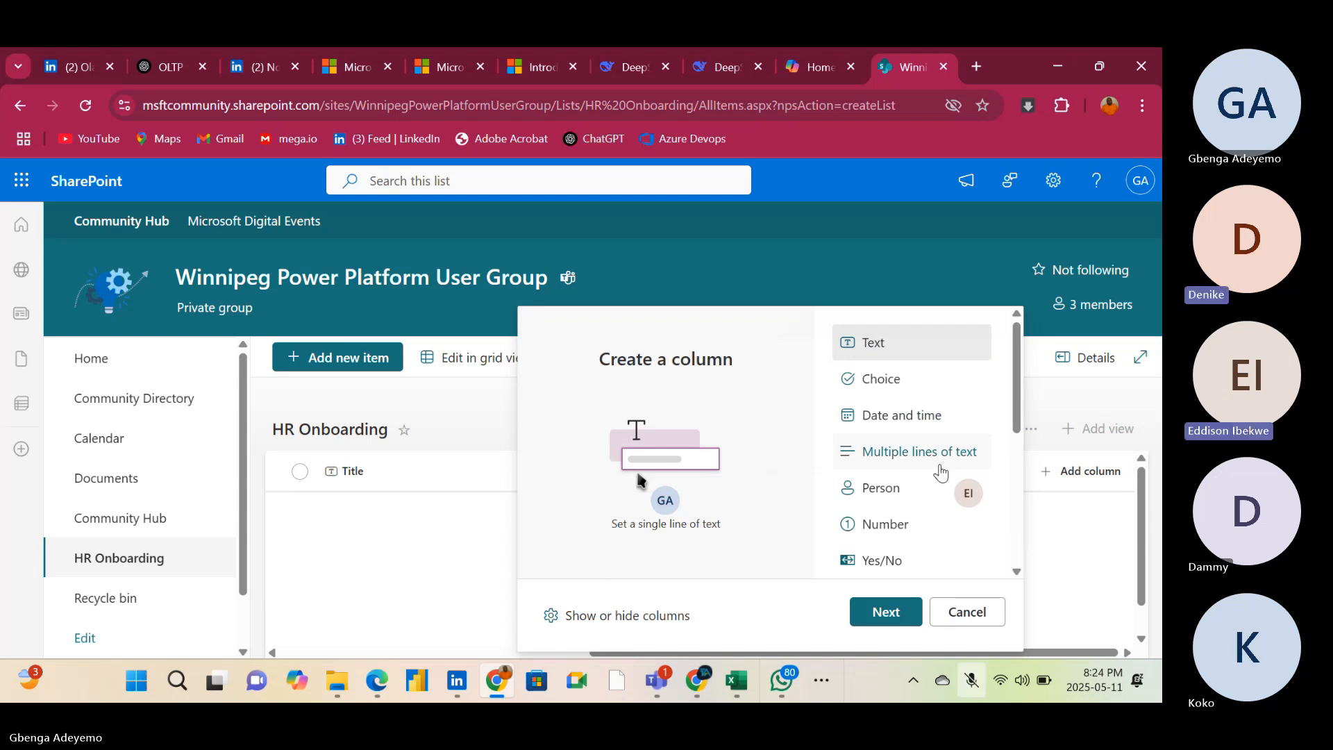
{"action": "scroll", "coordinate": [942, 472], "scroll_direction": "down", "scroll_amount": 3}
{"action": "scroll", "coordinate": [941, 473], "scroll_direction": "down", "scroll_amount": 2}
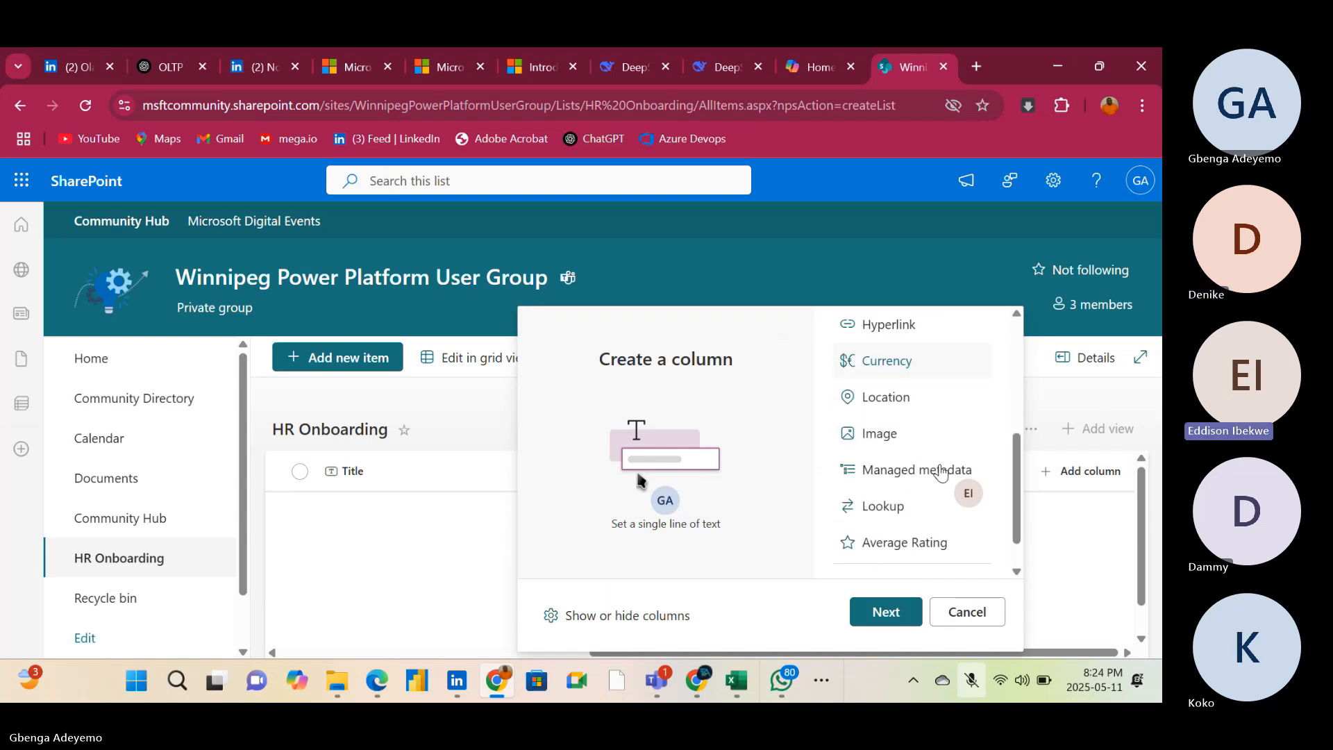
{"action": "scroll", "coordinate": [942, 473], "scroll_direction": "down", "scroll_amount": 1}
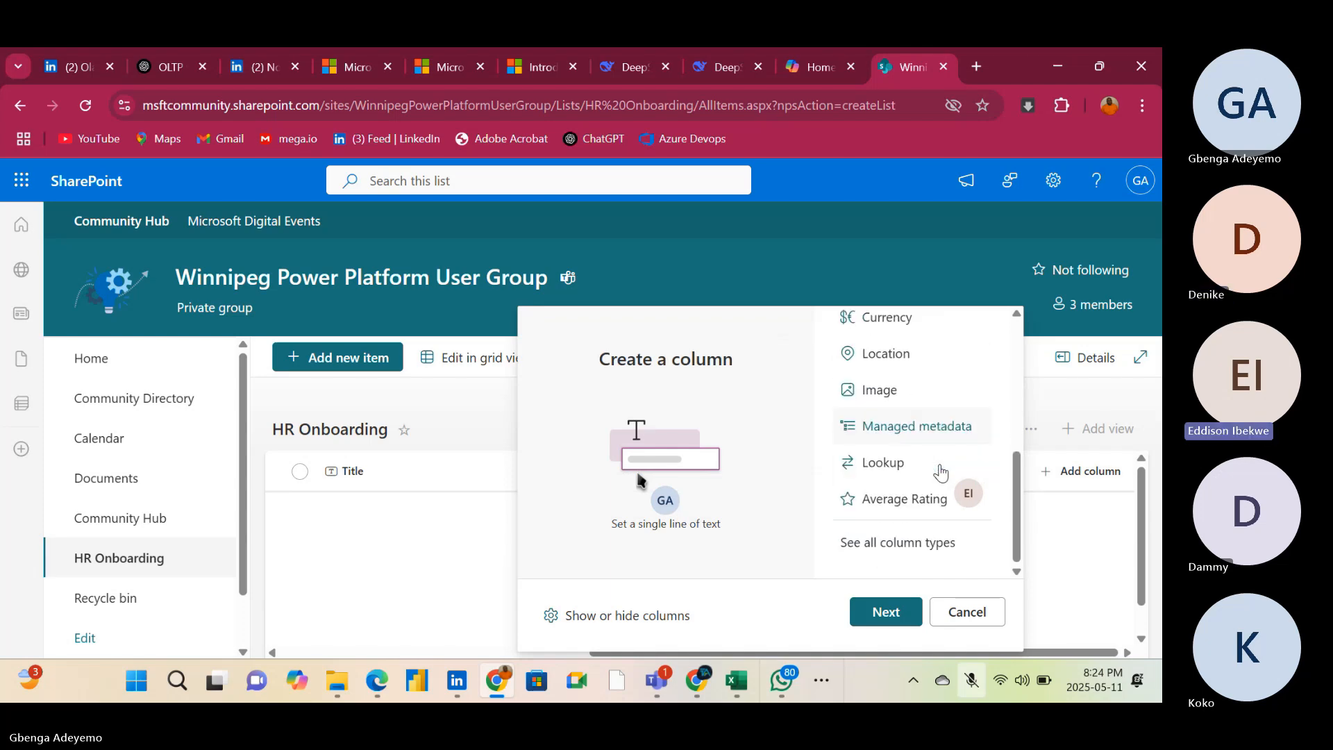
{"action": "left_click", "coordinate": [905, 557]}
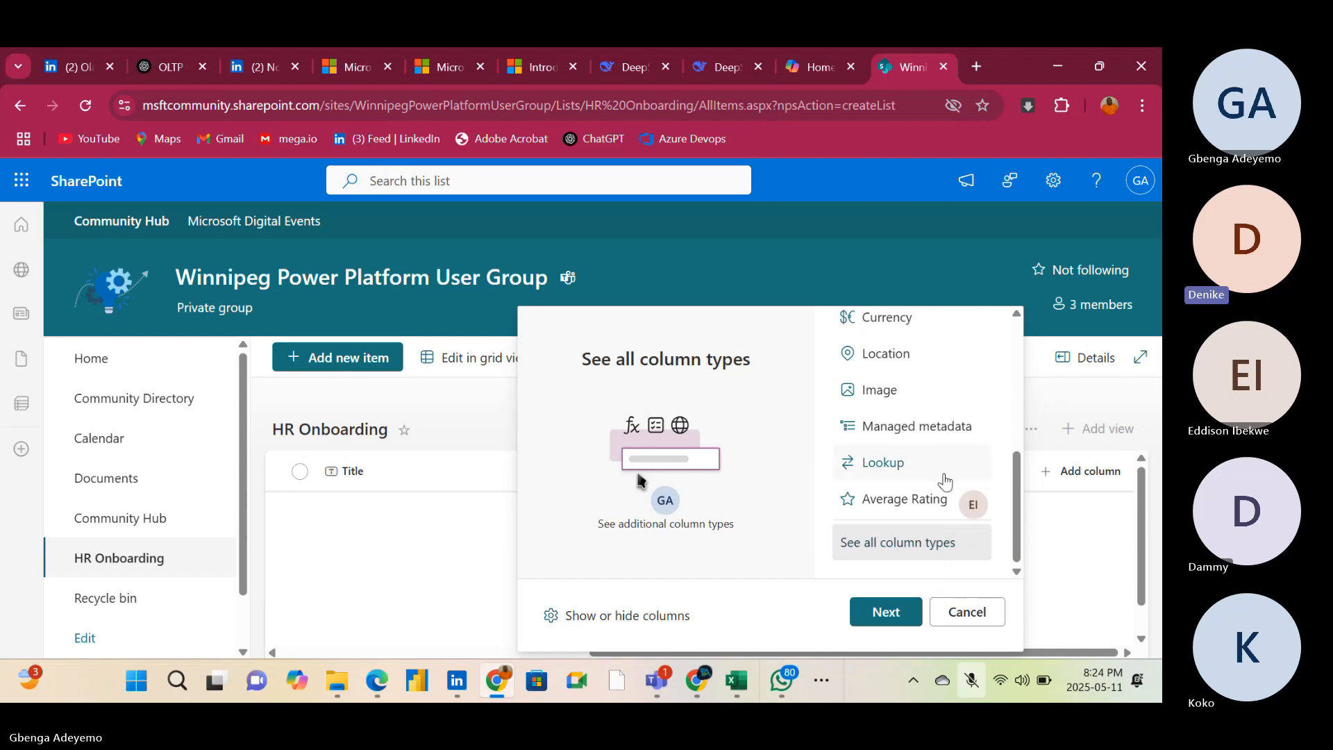
{"action": "scroll", "coordinate": [945, 479], "scroll_direction": "up", "scroll_amount": 5}
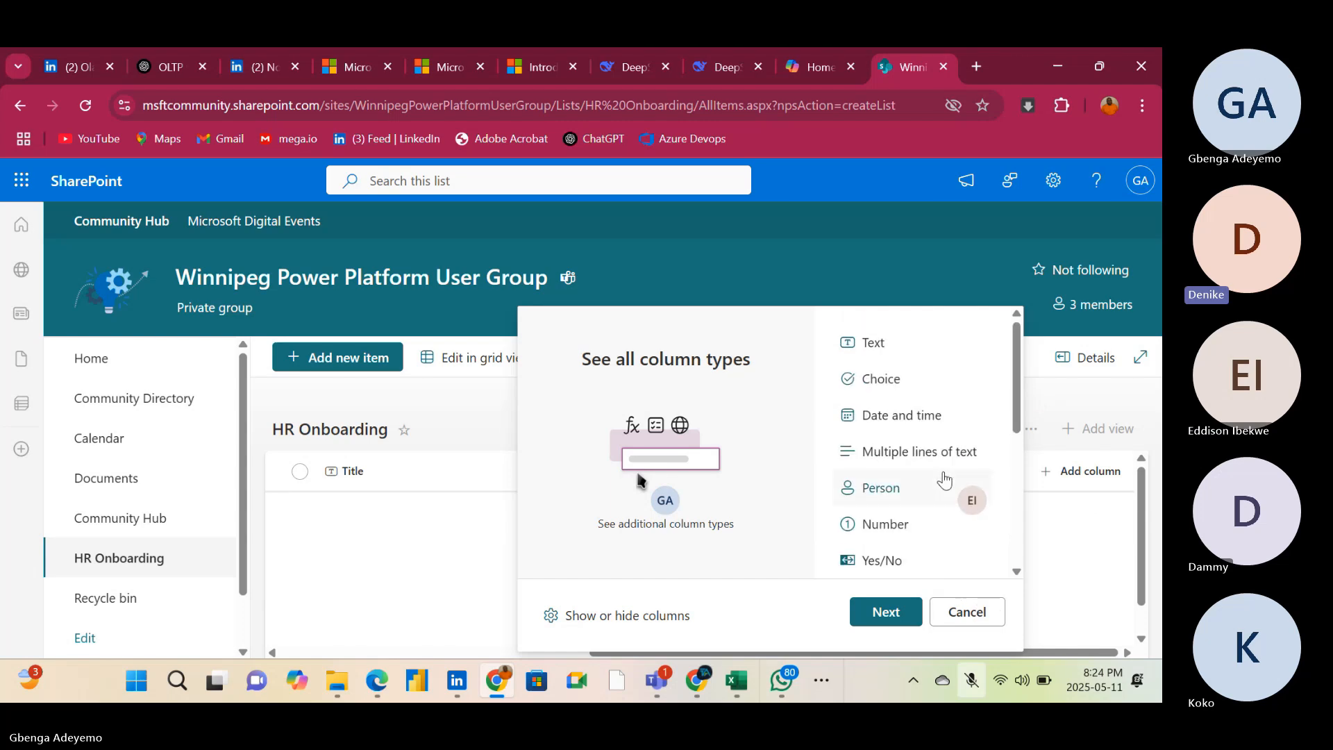
{"action": "scroll", "coordinate": [945, 479], "scroll_direction": "down", "scroll_amount": 4}
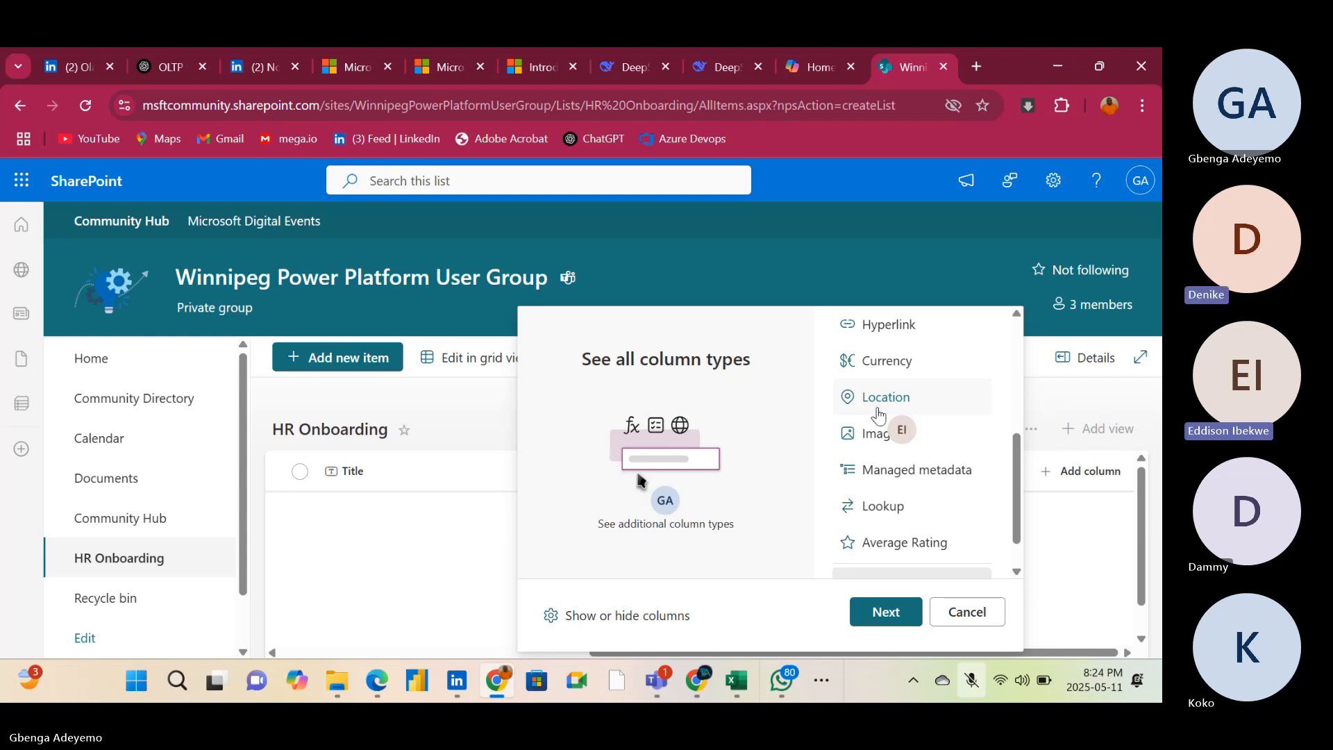
{"action": "scroll", "coordinate": [943, 427], "scroll_direction": "up", "scroll_amount": 1}
{"action": "scroll", "coordinate": [943, 428], "scroll_direction": "up", "scroll_amount": 4}
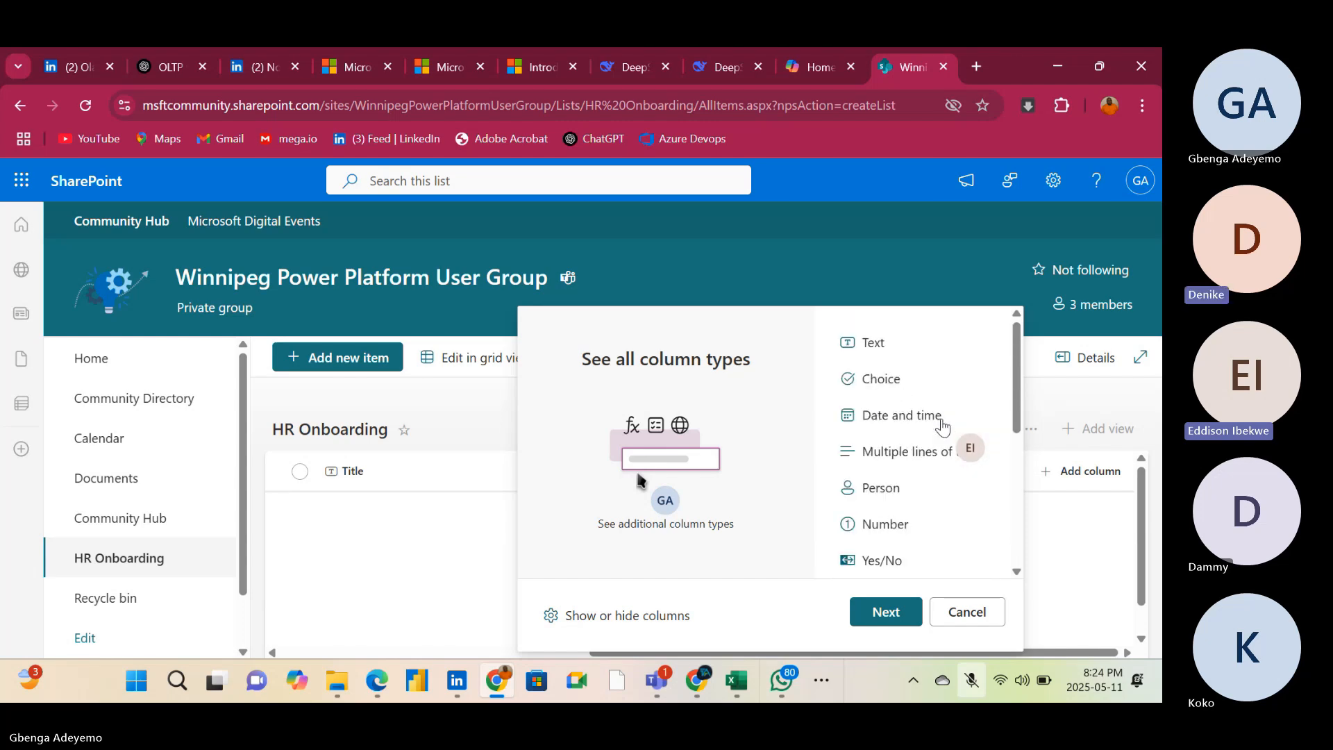
{"action": "left_click", "coordinate": [909, 352]}
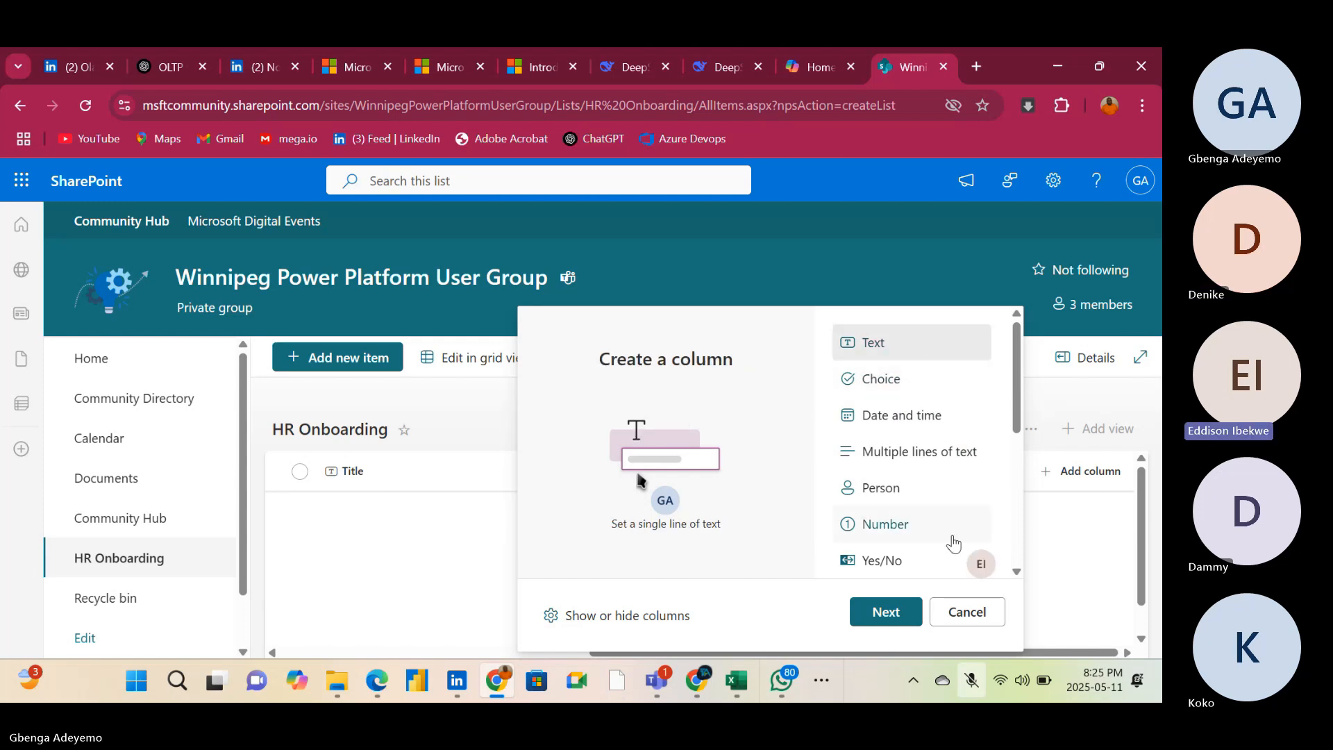
{"action": "left_click", "coordinate": [895, 612]}
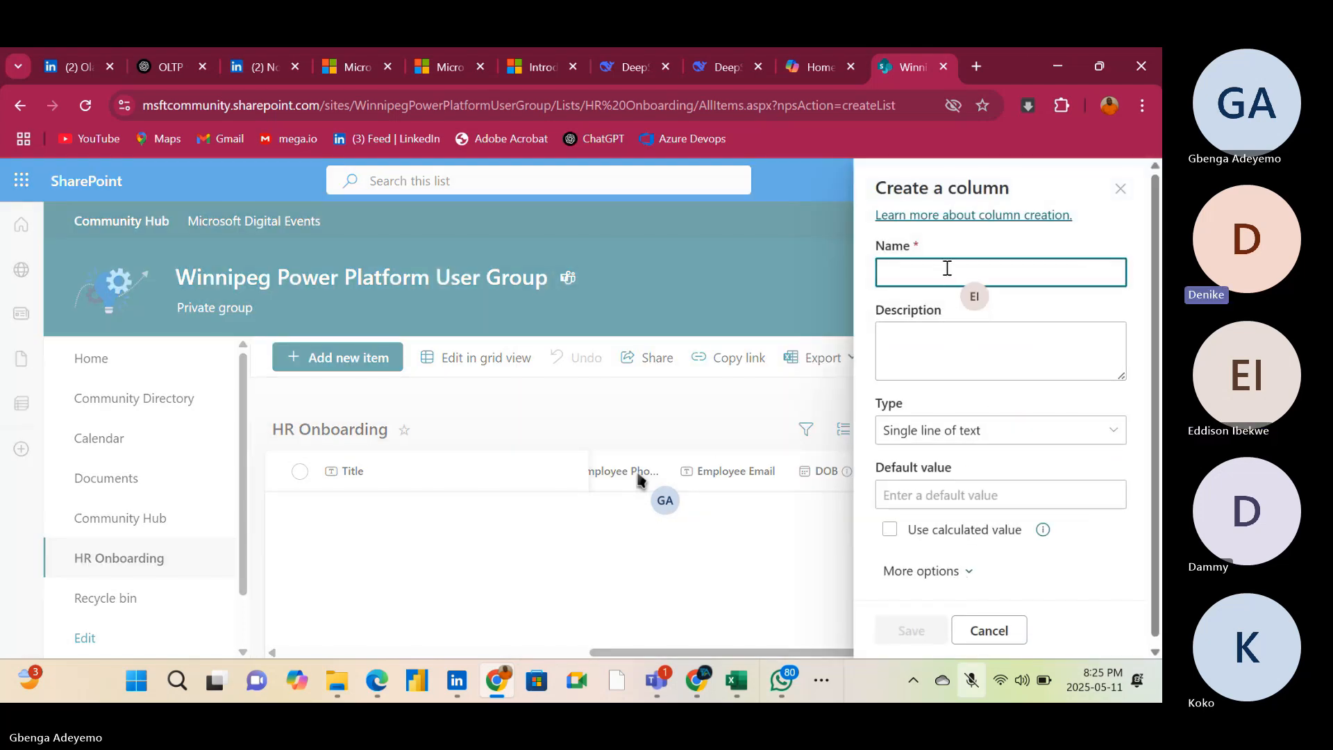
{"action": "type", "text": "L"}
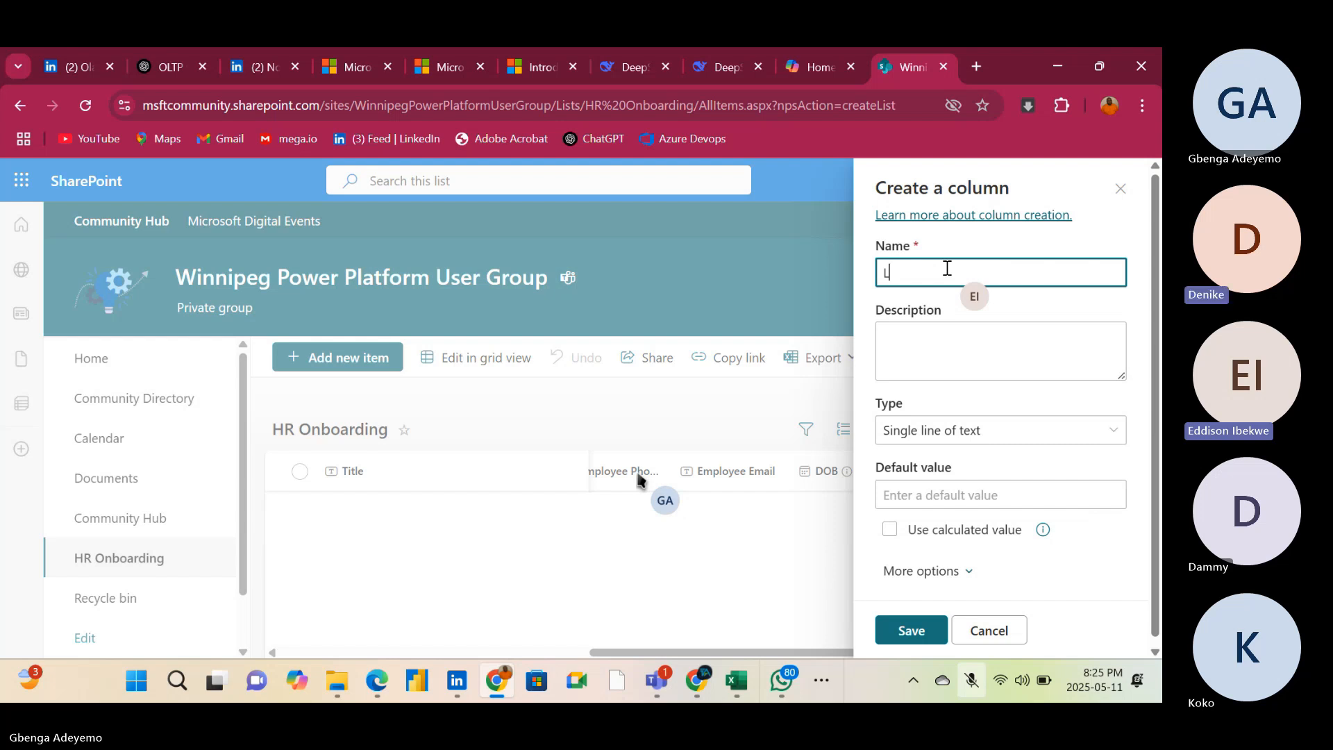
{"action": "type", "text": "O"}
{"action": "left_click", "coordinate": [1120, 188]}
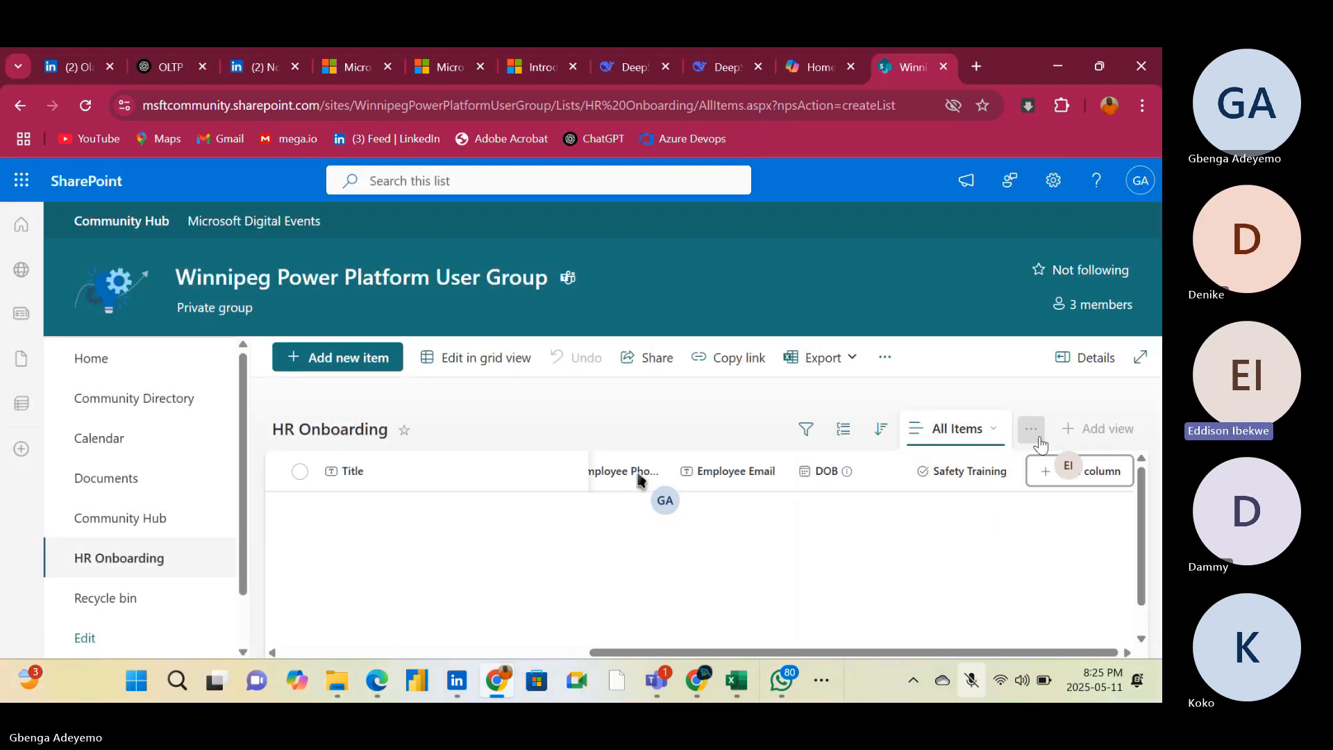
Examine the settings of a new Location-type column, including its linked address columns and the alternative types, without creating it
{"action": "left_click", "coordinate": [1048, 470]}
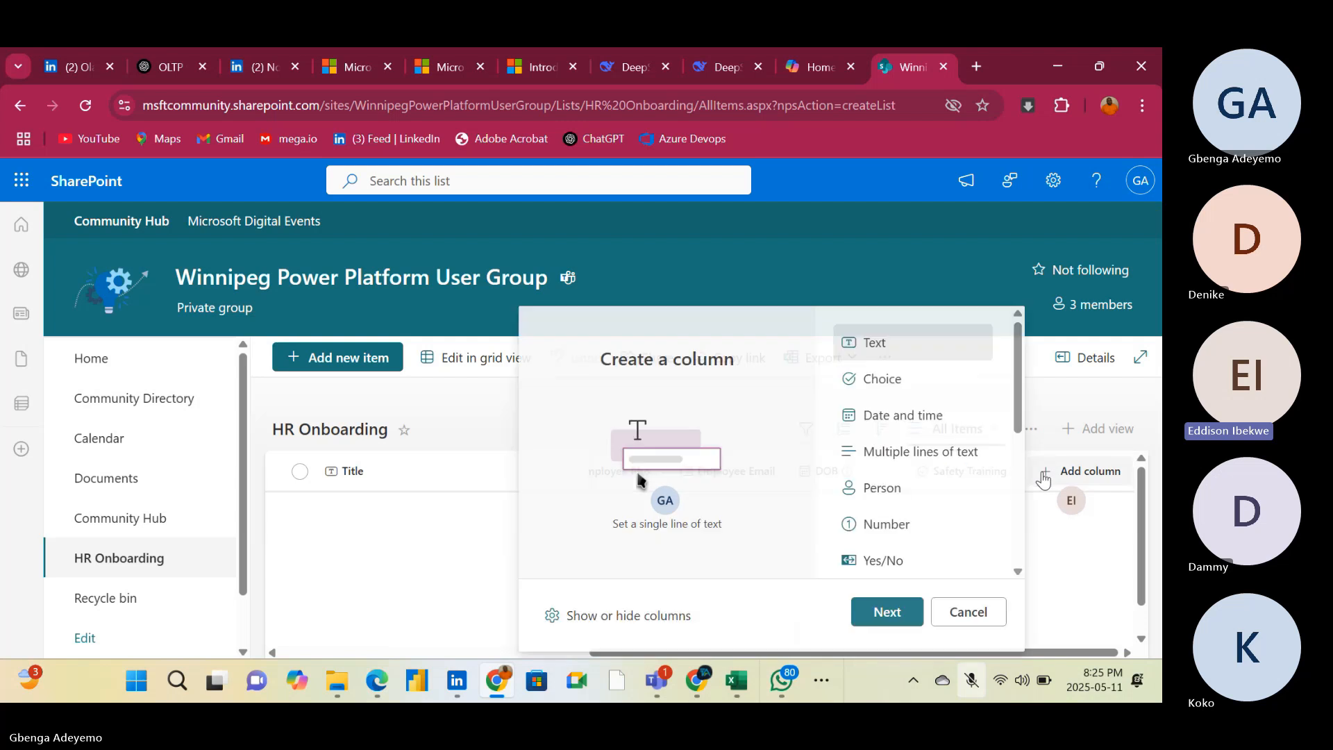
{"action": "scroll", "coordinate": [894, 531], "scroll_direction": "down", "scroll_amount": 2}
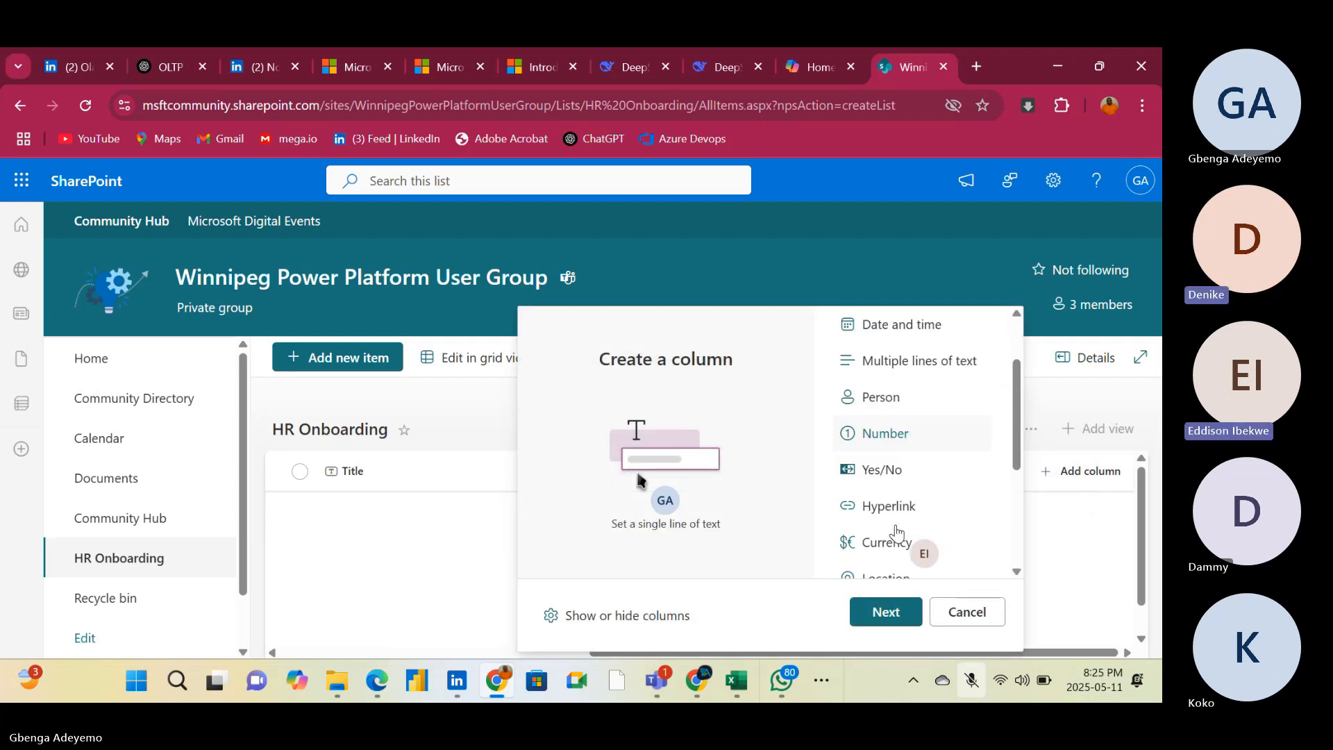
{"action": "scroll", "coordinate": [896, 531], "scroll_direction": "down", "scroll_amount": 3}
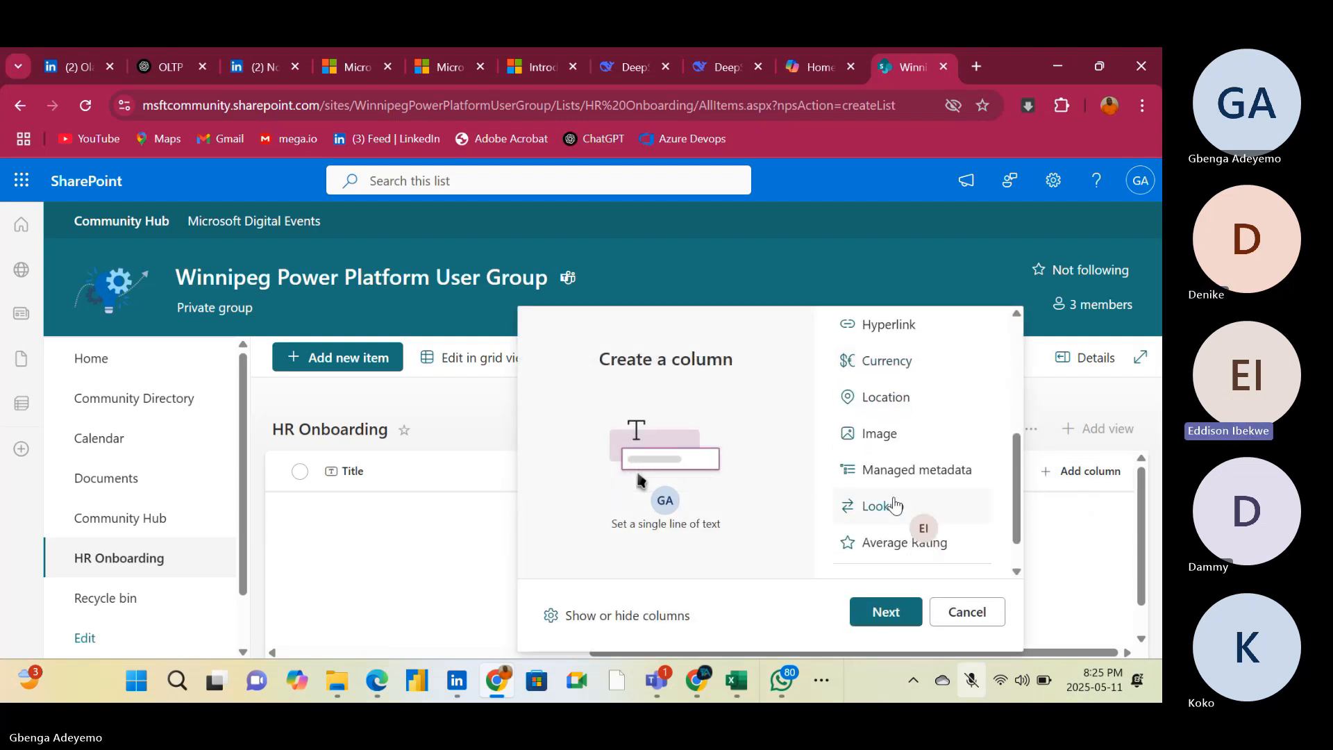
{"action": "left_click", "coordinate": [873, 405]}
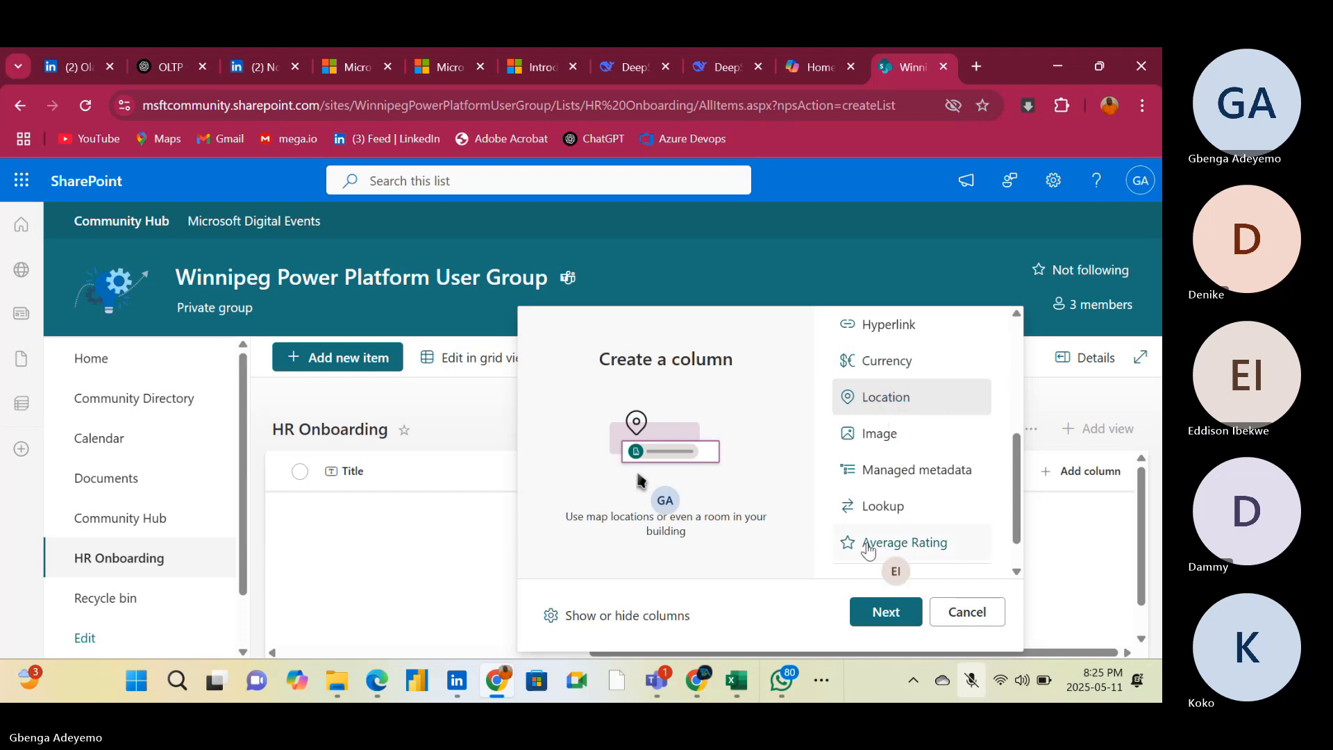
{"action": "left_click", "coordinate": [884, 612]}
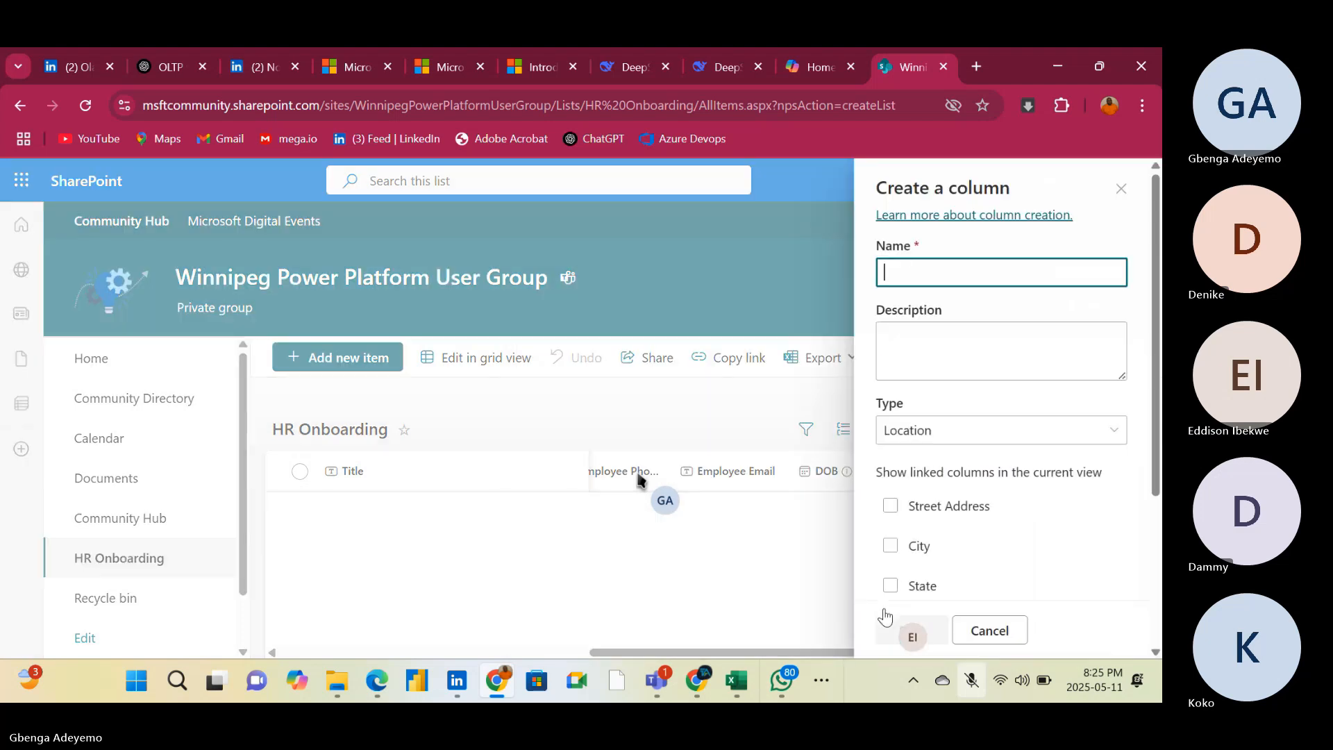
{"action": "scroll", "coordinate": [972, 527], "scroll_direction": "down", "scroll_amount": 3}
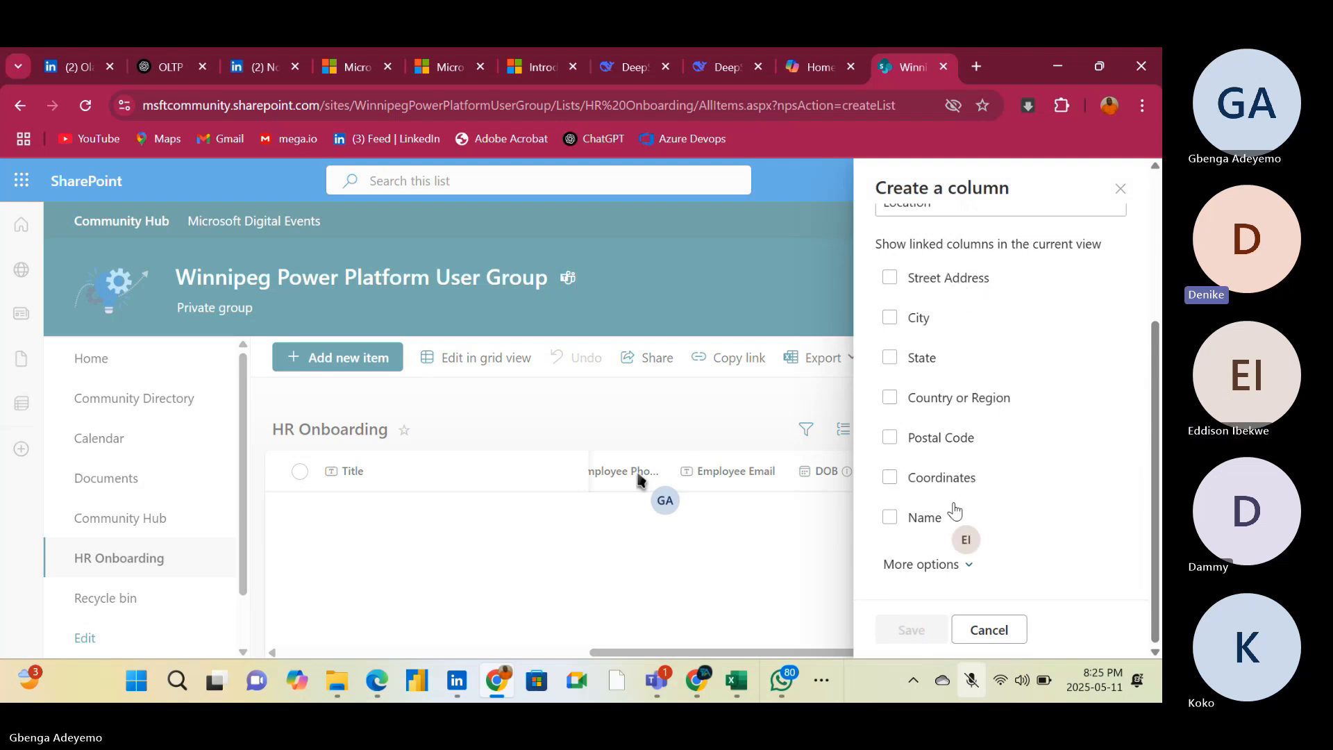
{"action": "scroll", "coordinate": [1030, 363], "scroll_direction": "up", "scroll_amount": 2}
{"action": "scroll", "coordinate": [1030, 362], "scroll_direction": "up", "scroll_amount": 2}
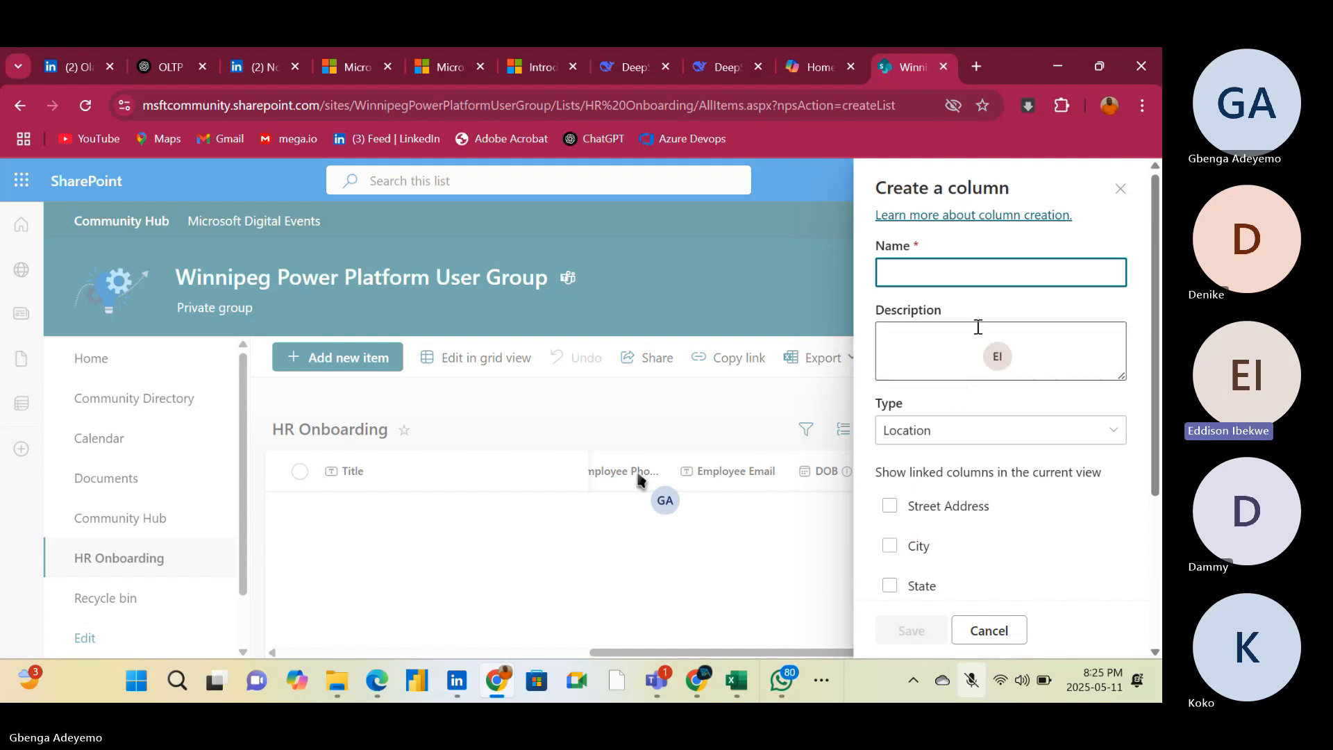
{"action": "left_click", "coordinate": [1107, 435]}
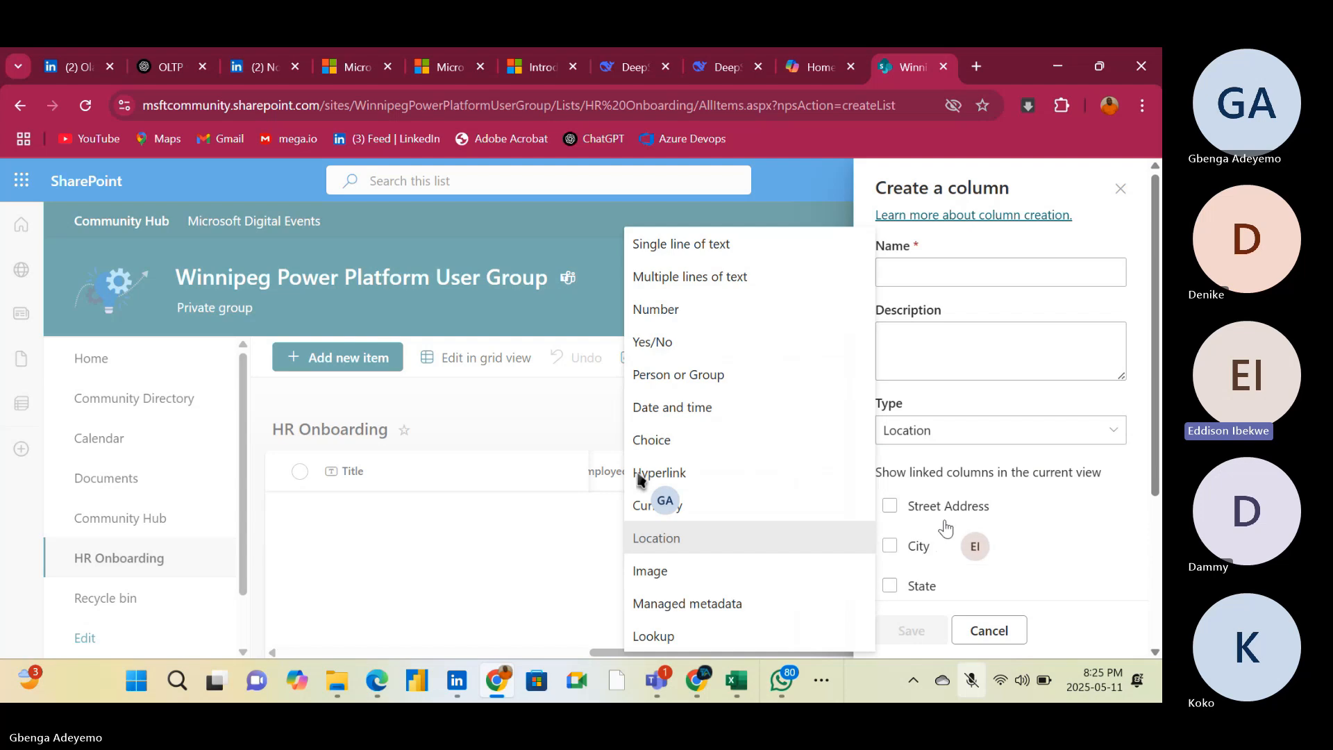
{"action": "left_click", "coordinate": [575, 550]}
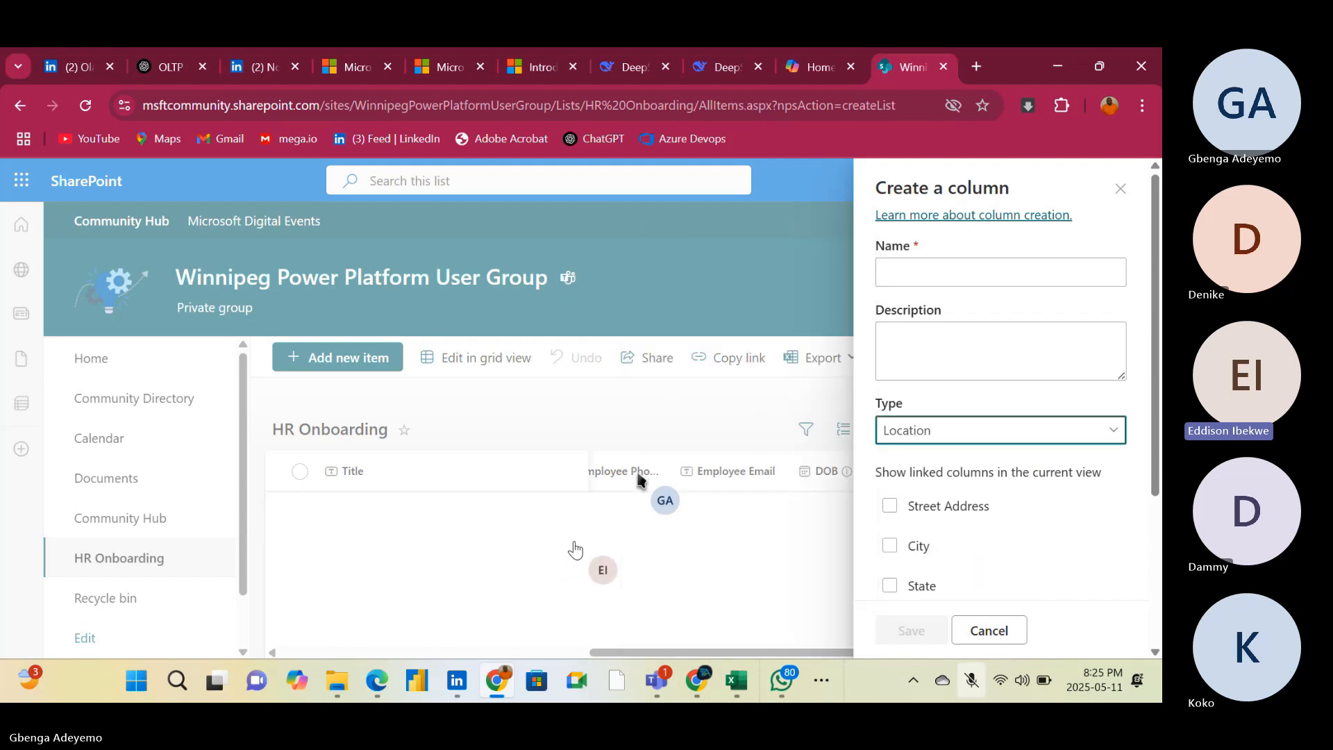
{"action": "left_click", "coordinate": [989, 632]}
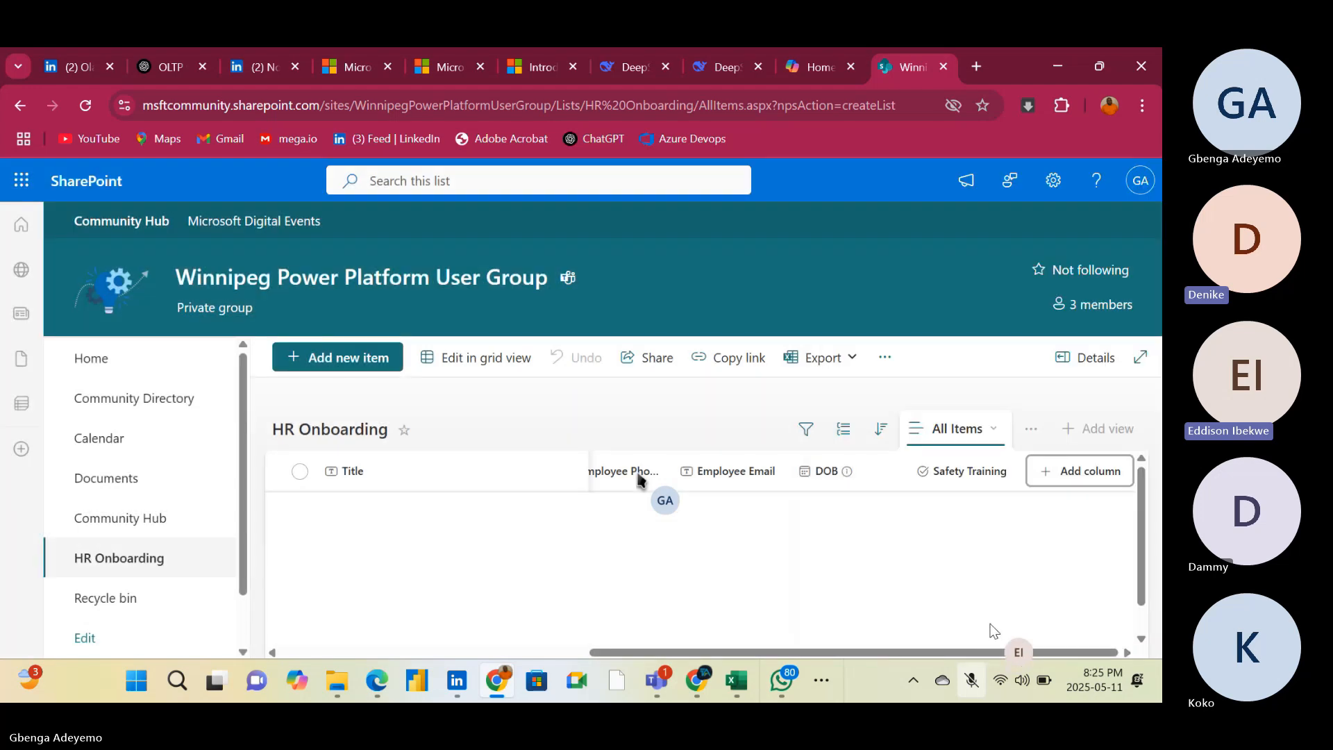
Create a single line of text column named Location in the HR Onboarding list and save it
{"action": "left_click", "coordinate": [1062, 472]}
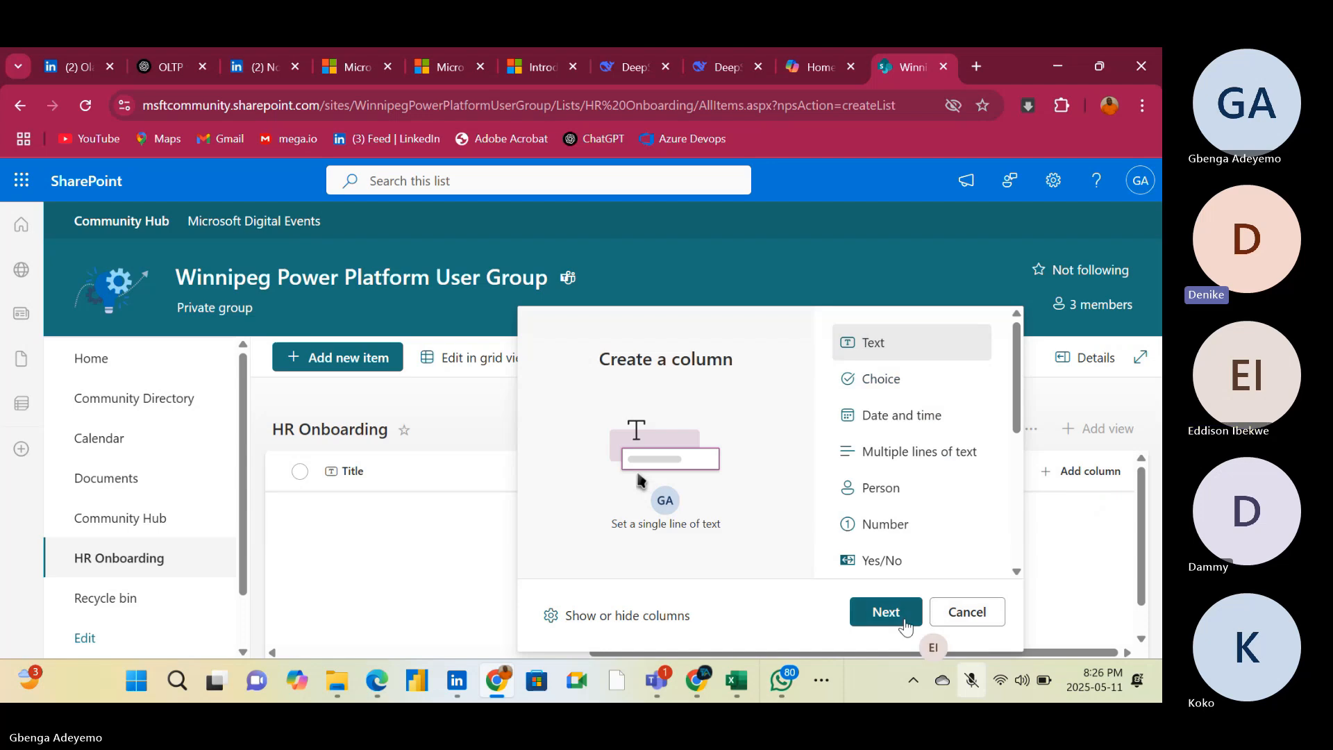
{"action": "left_click", "coordinate": [886, 612]}
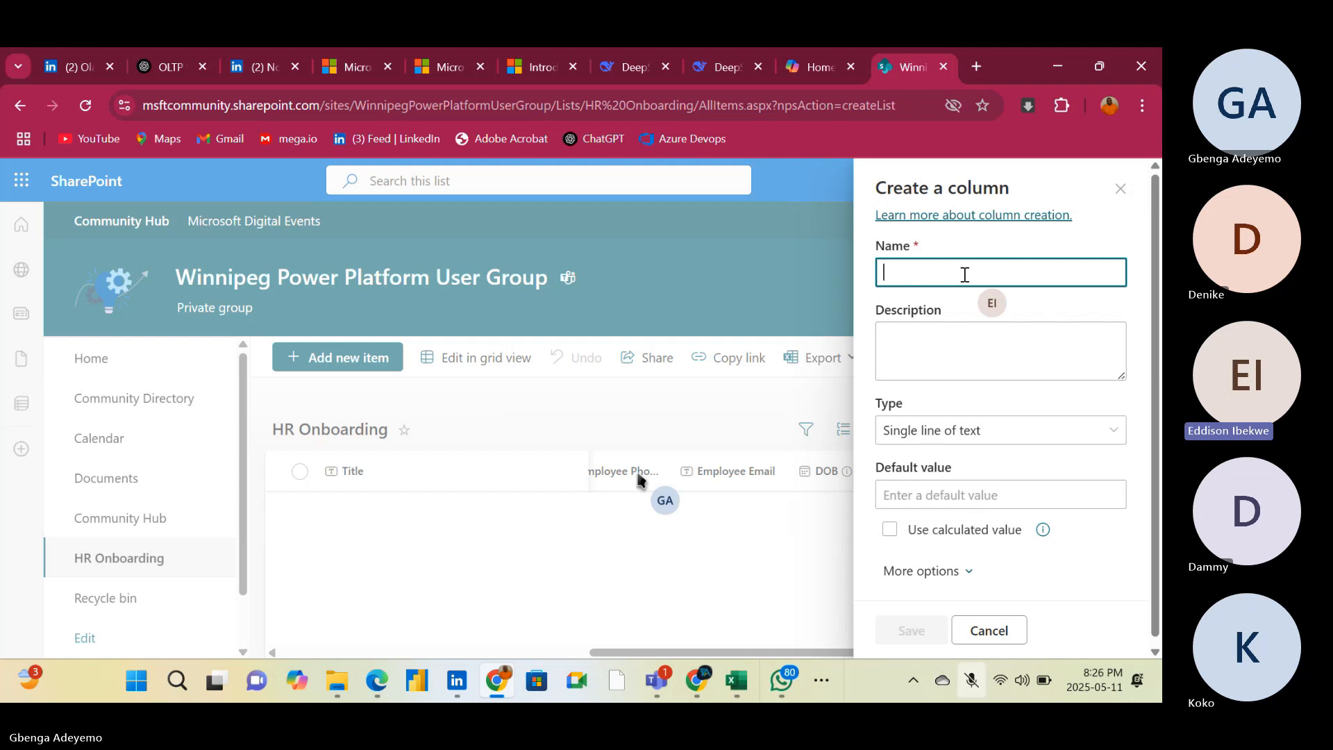
{"action": "type", "text": "Locati"}
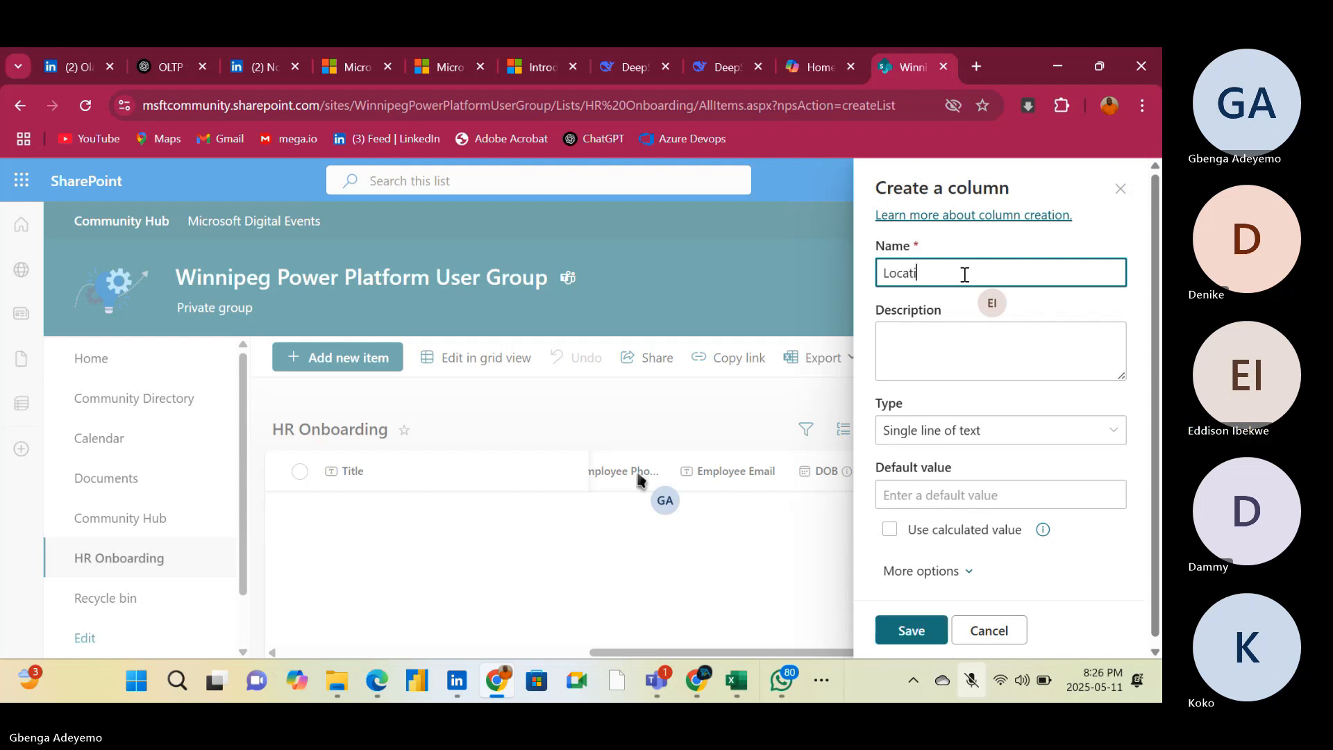
{"action": "type", "text": "on"}
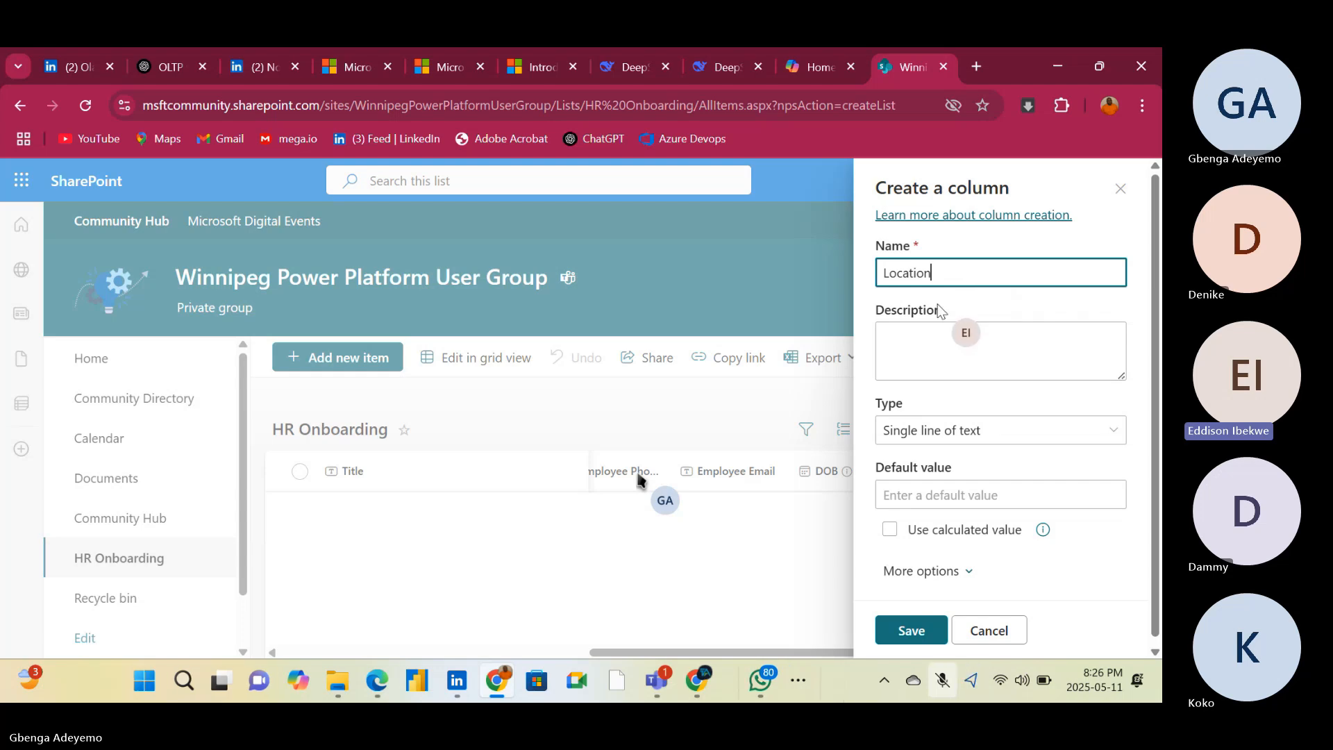
{"action": "left_click", "coordinate": [911, 631]}
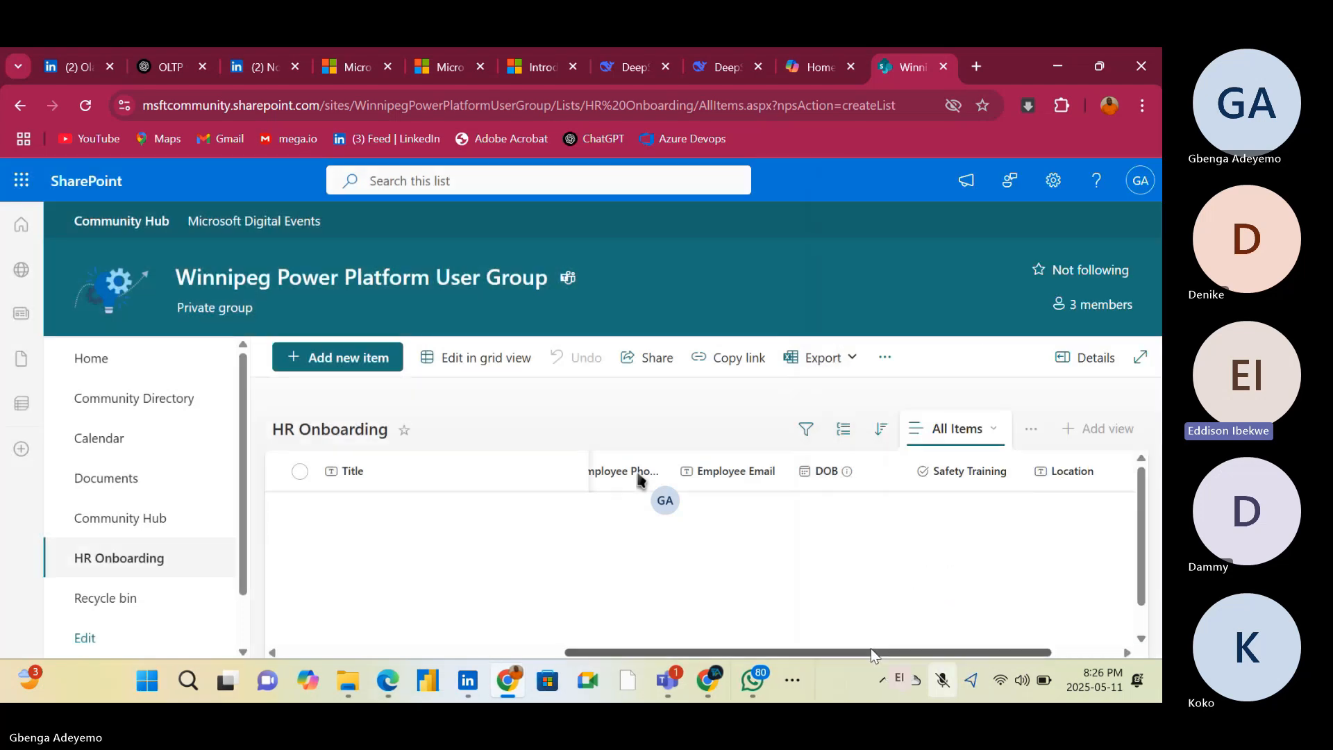
Create a single line of text column named Role in the HR Onboarding list and save it
{"action": "left_click_drag", "start_coordinate": [873, 656], "coordinate": [1053, 645]}
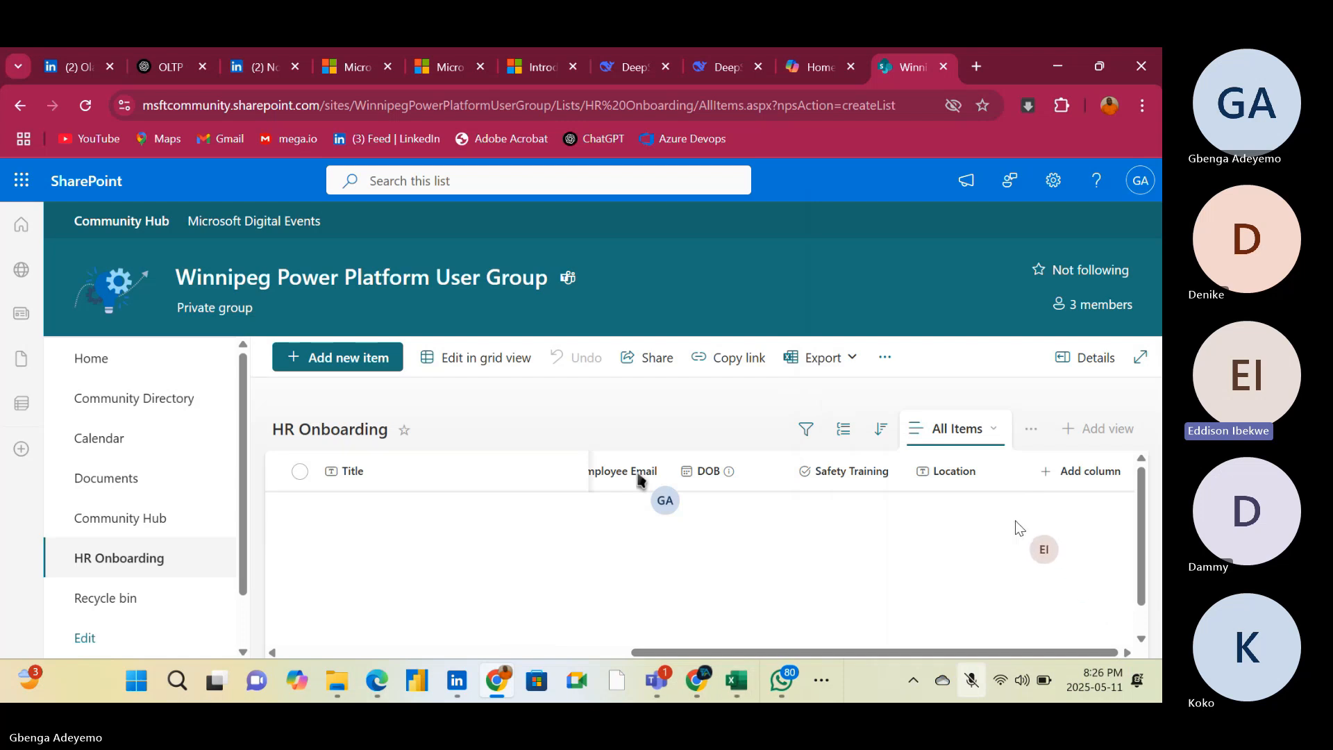
{"action": "left_click", "coordinate": [1081, 472]}
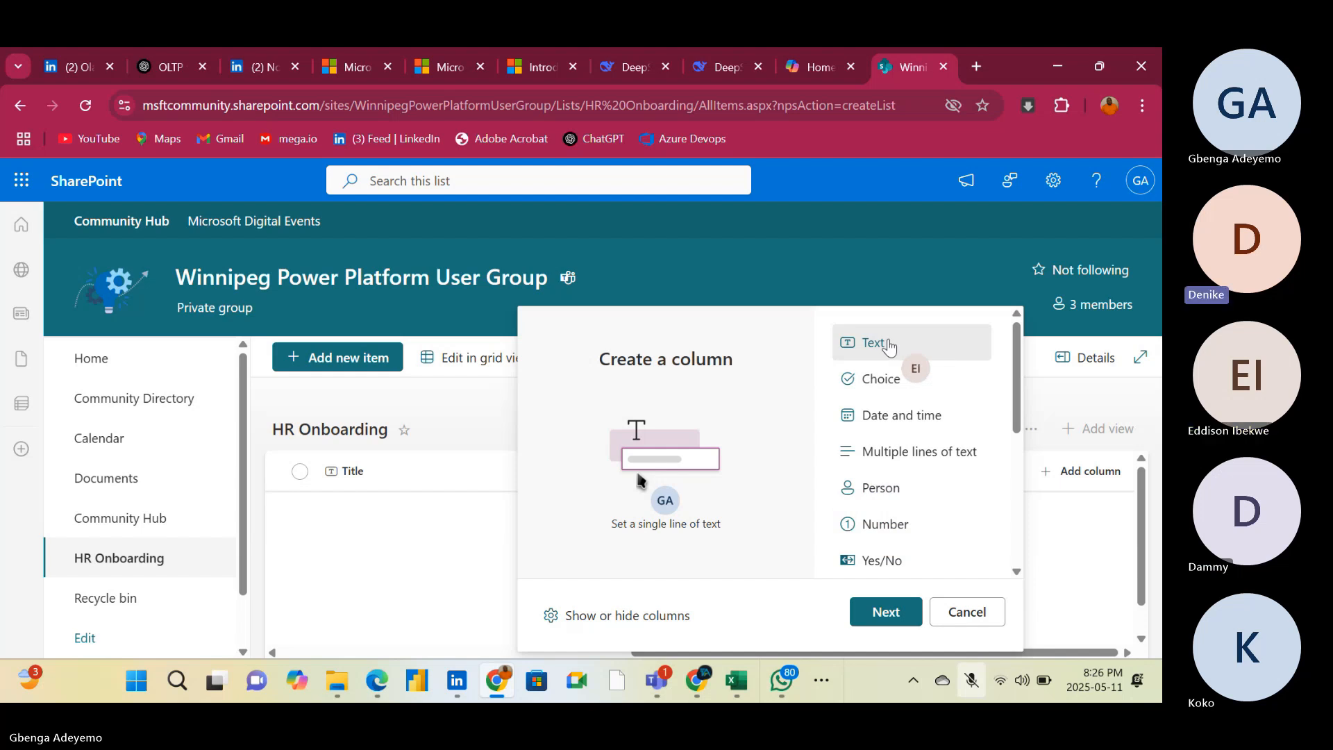
{"action": "left_click", "coordinate": [892, 612]}
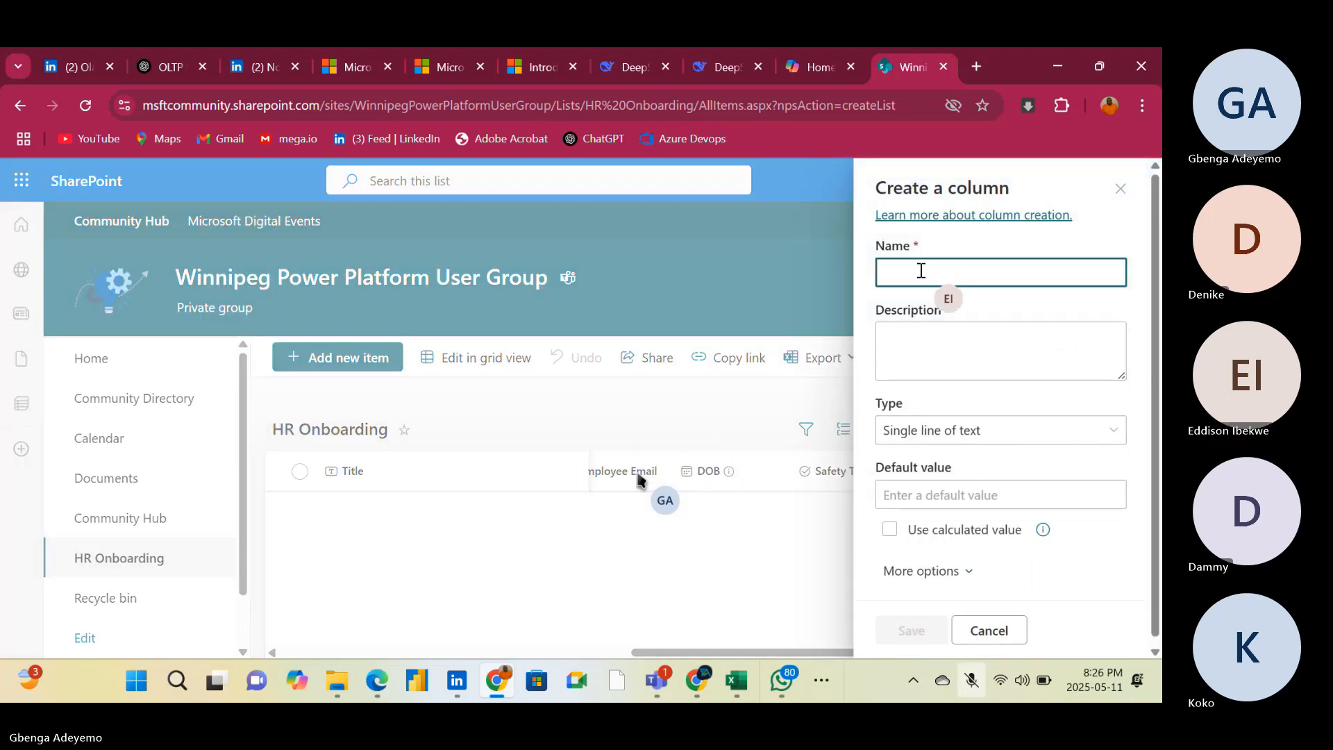
{"action": "type", "text": "Ro"}
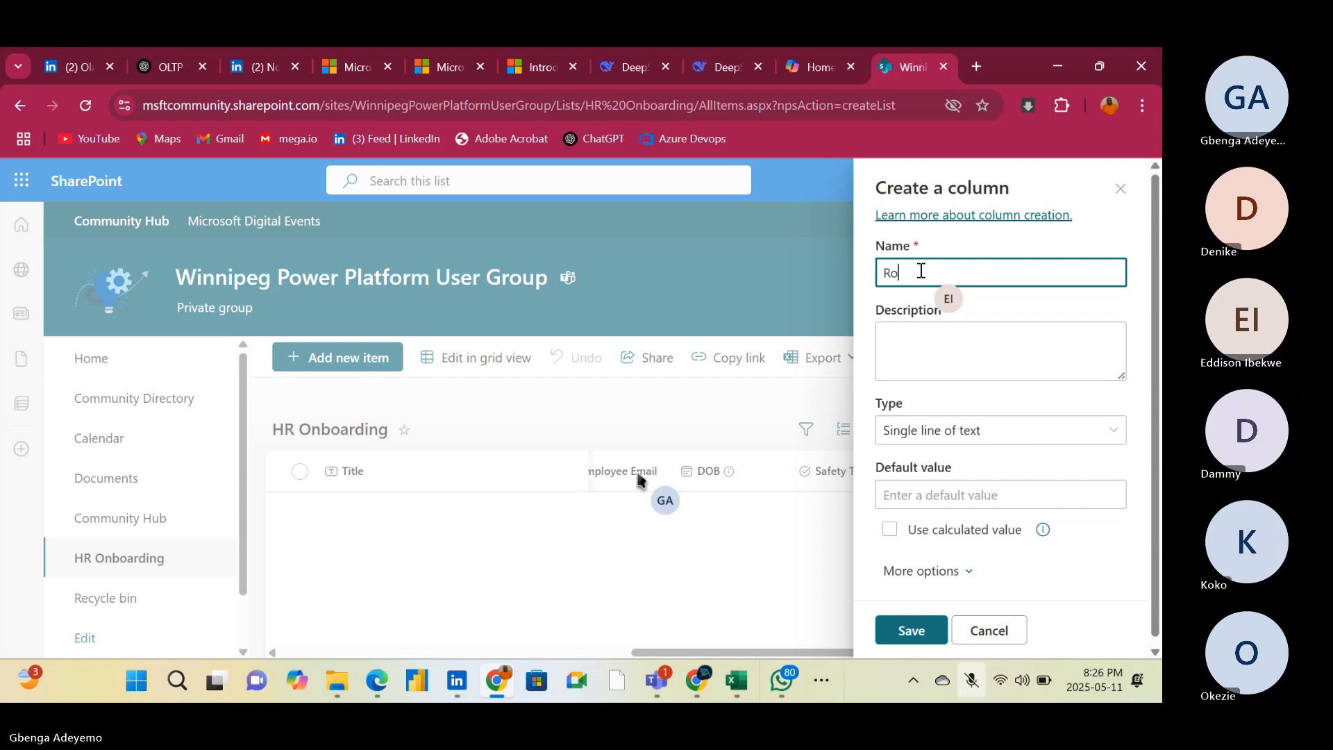
{"action": "type", "text": "le"}
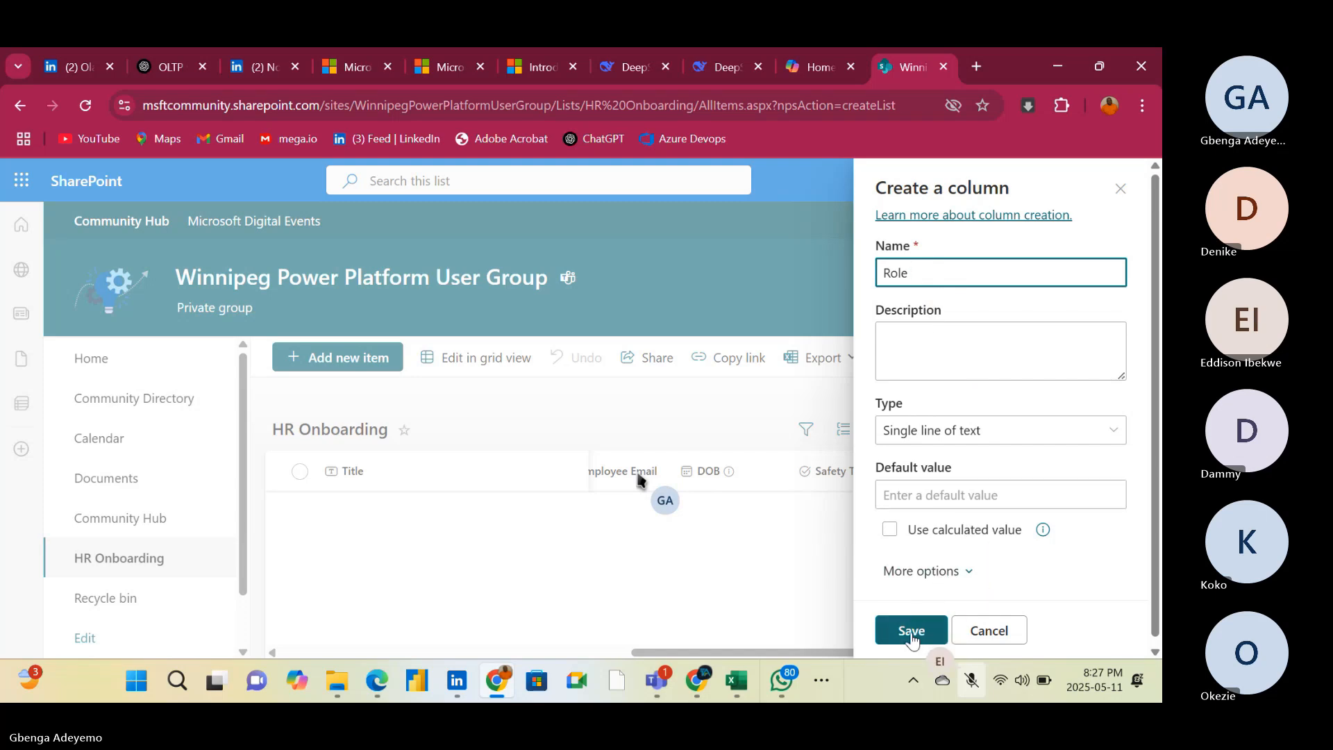
{"action": "left_click", "coordinate": [912, 632]}
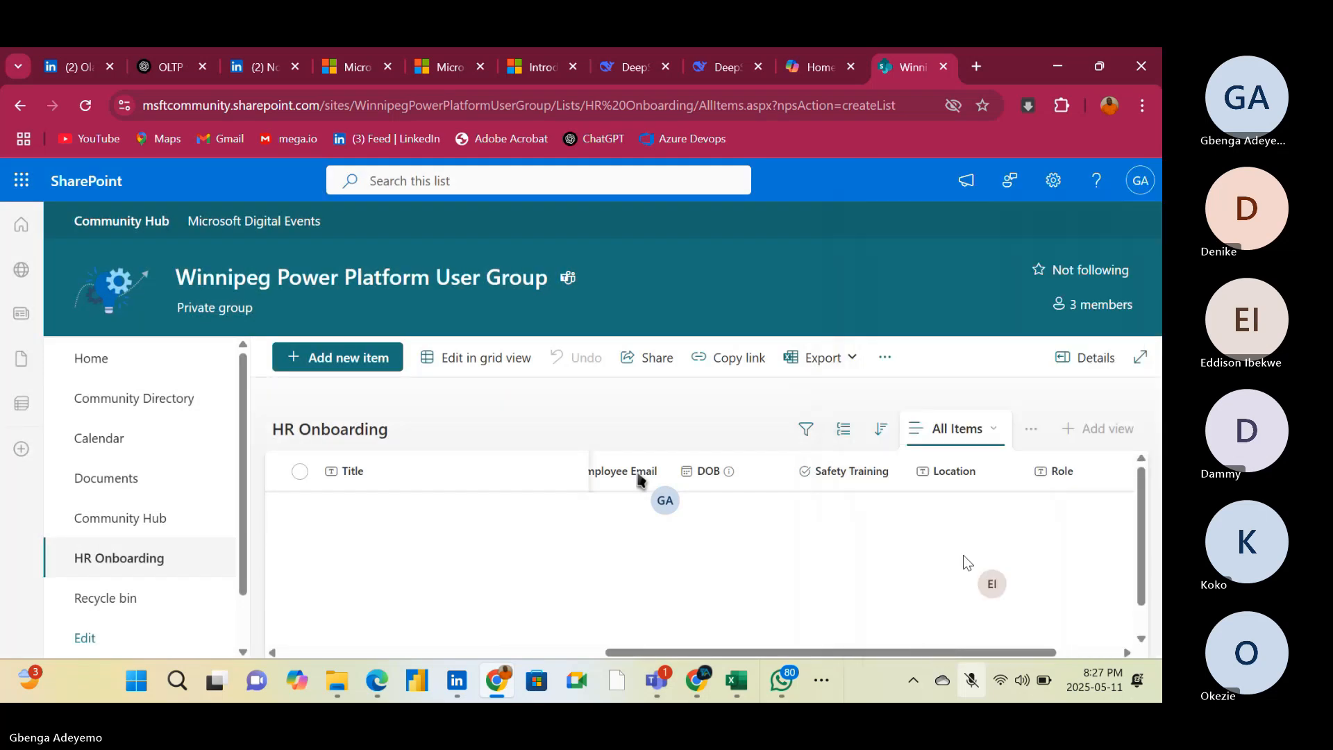
Start a new column named Start Date in the HR Onboarding list and set its type to Date and time
{"action": "left_click_drag", "start_coordinate": [828, 653], "coordinate": [1024, 637]}
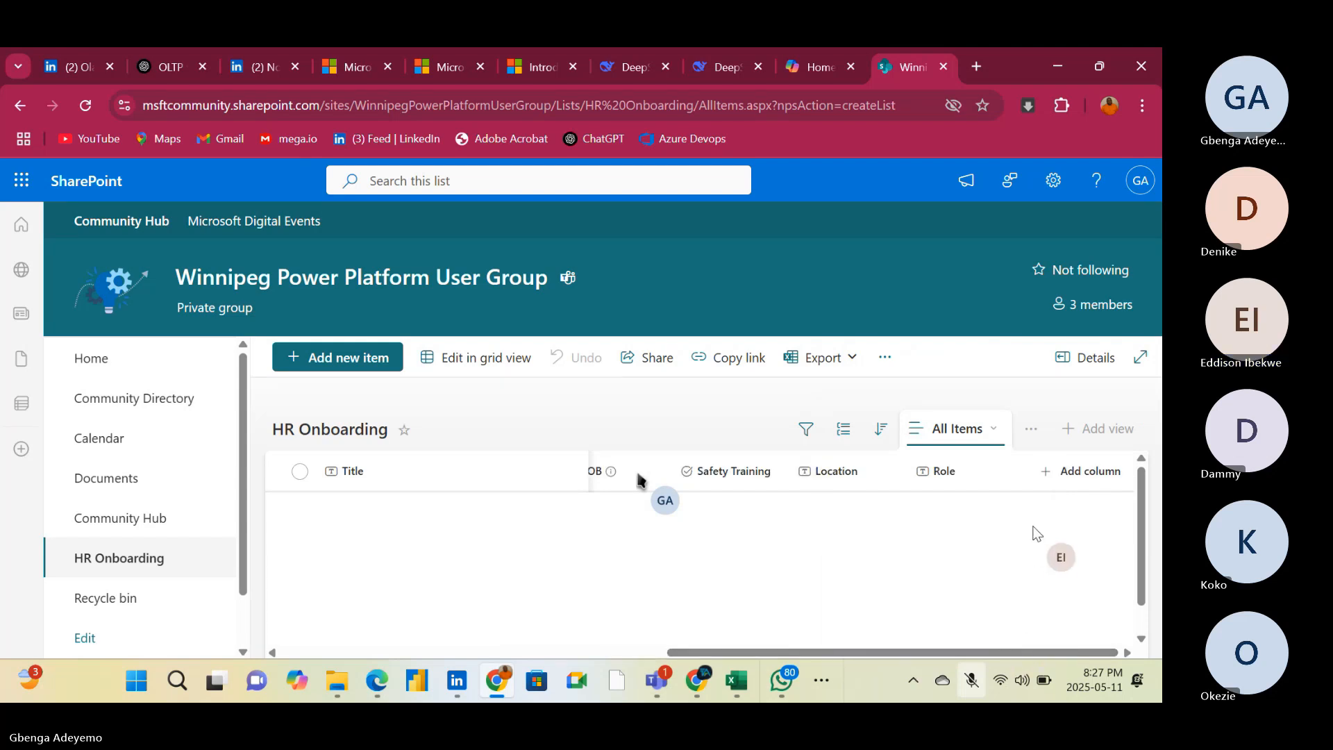
{"action": "left_click", "coordinate": [1067, 480]}
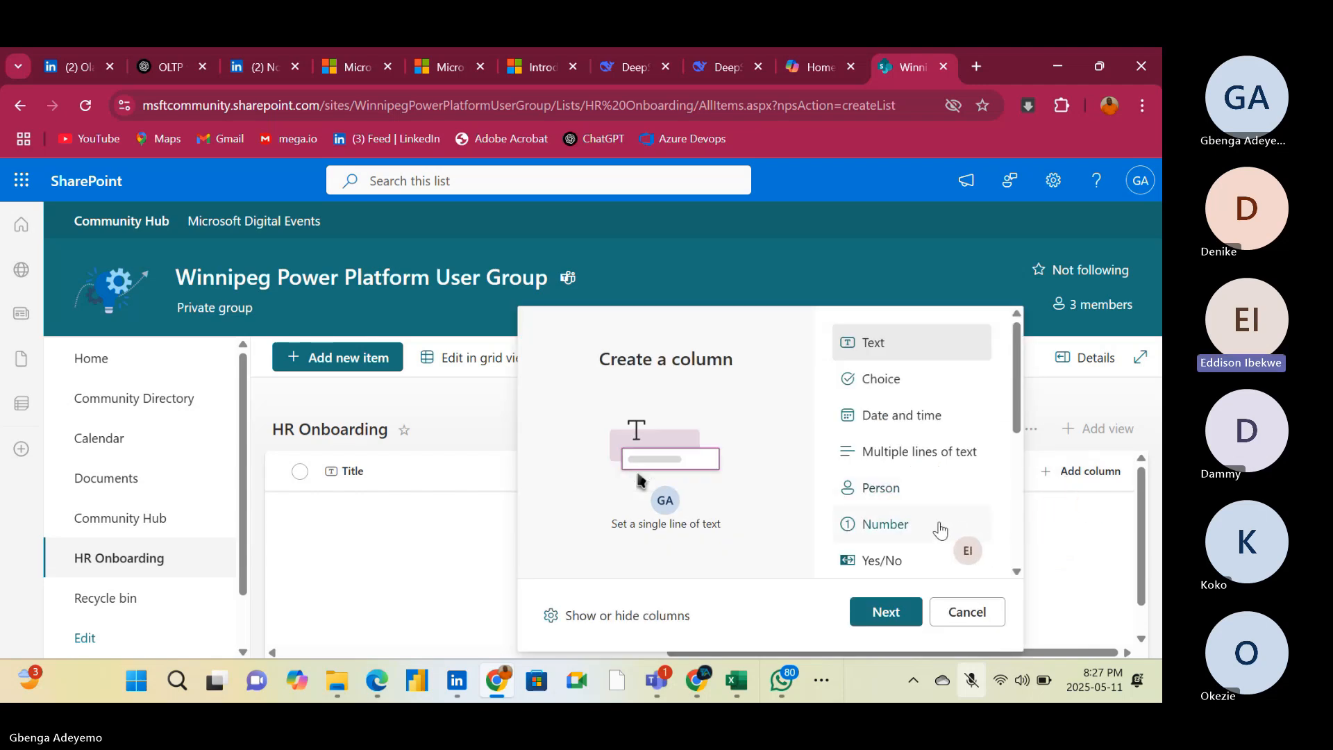
{"action": "left_click", "coordinate": [884, 613]}
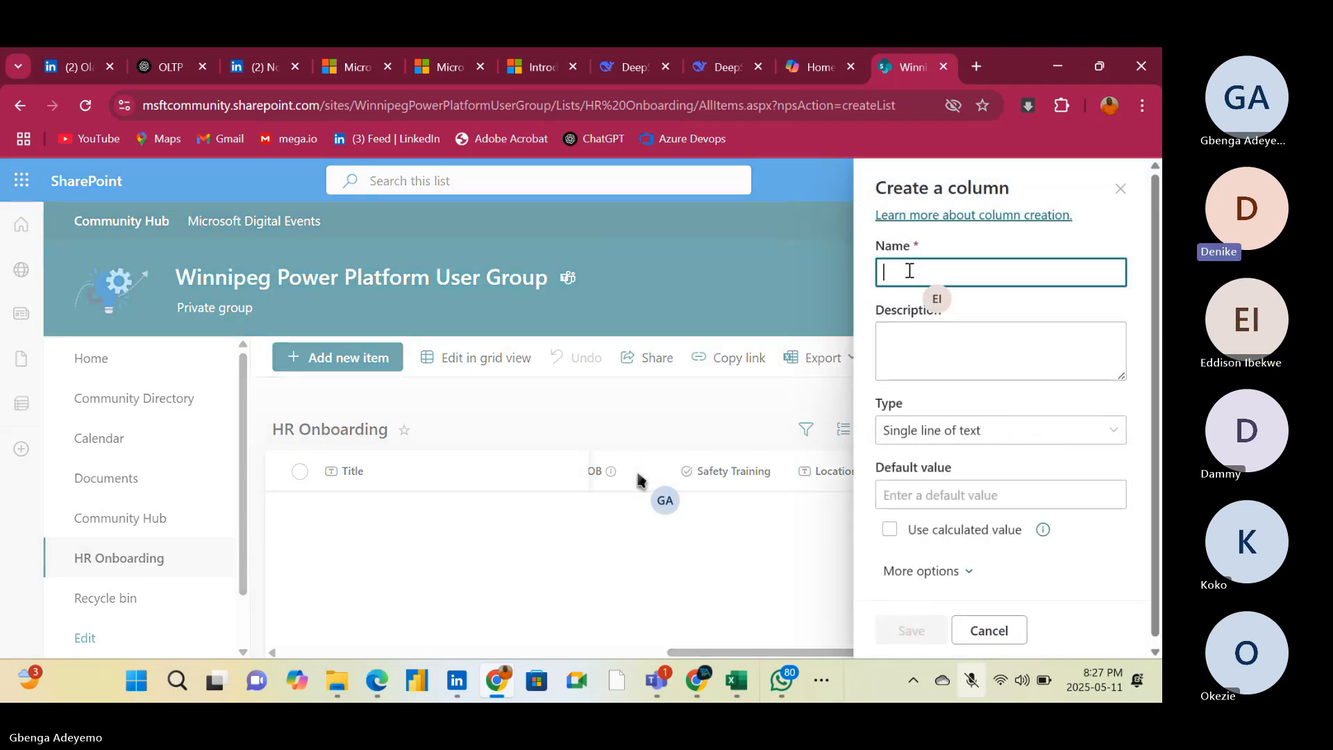
{"action": "type", "text": "Start"}
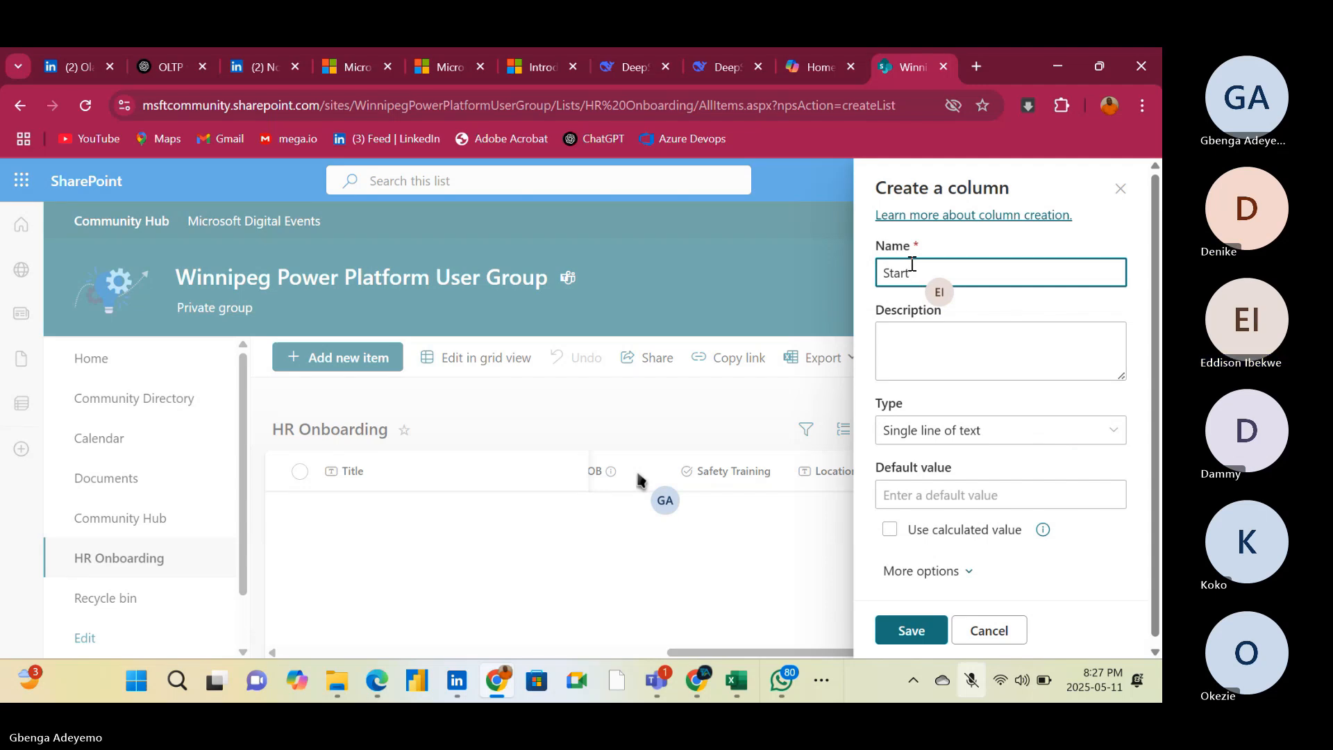
{"action": "type", "text": "Date"}
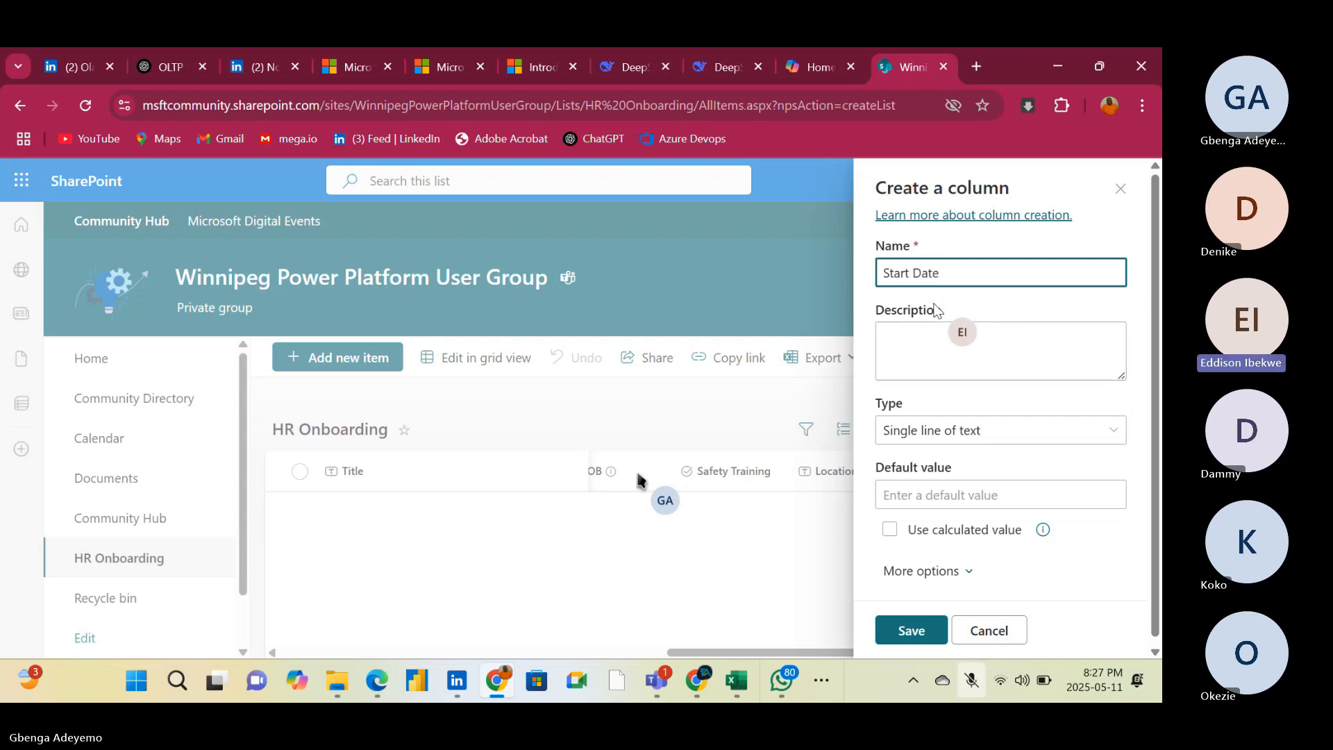
{"action": "left_click", "coordinate": [1108, 433]}
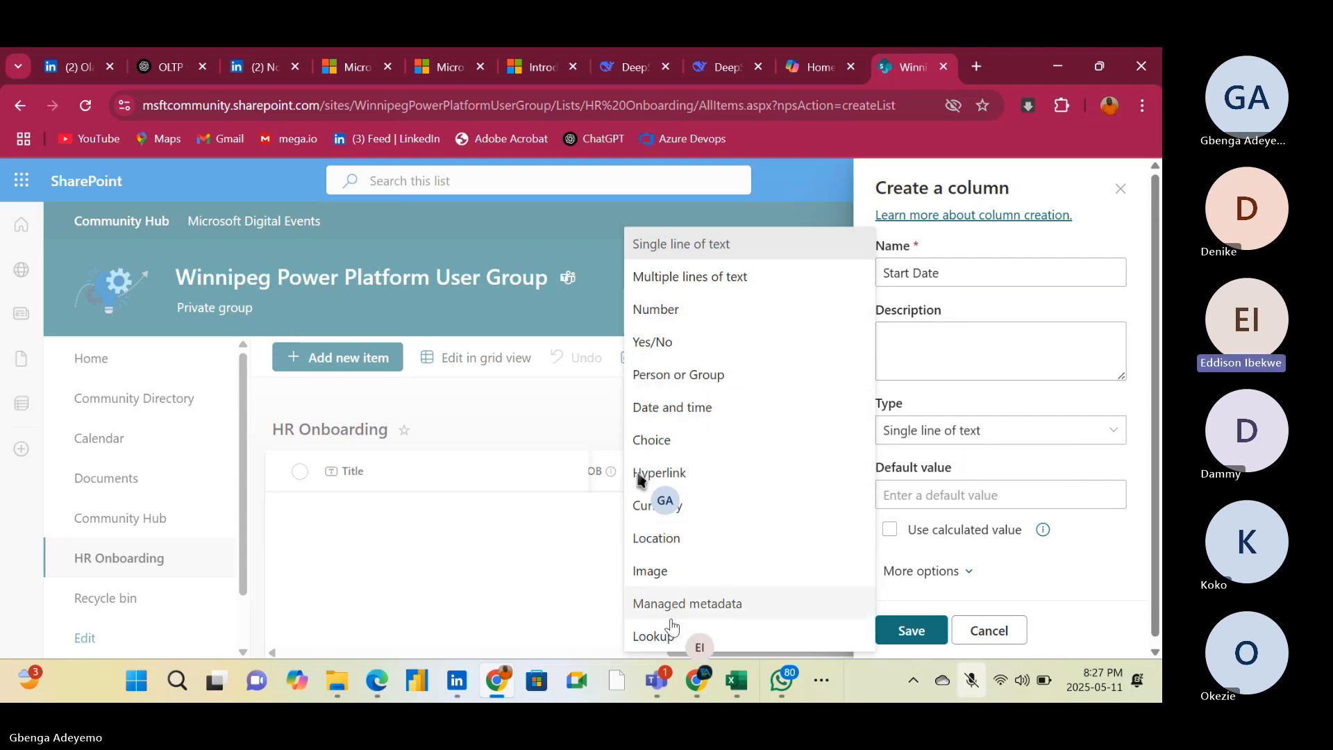
{"action": "left_click", "coordinate": [708, 409]}
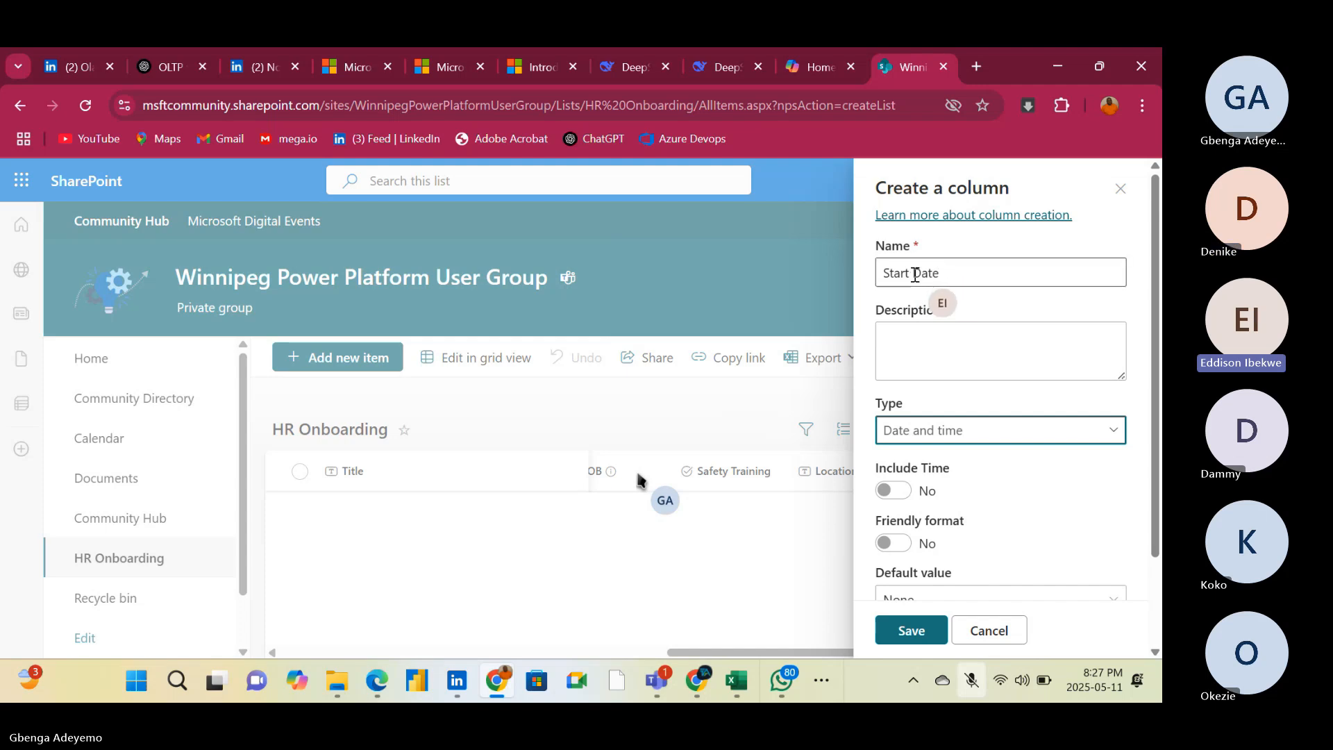
Remove the space from the new column's name to make it StartDate and save the column
{"action": "left_click", "coordinate": [914, 275]}
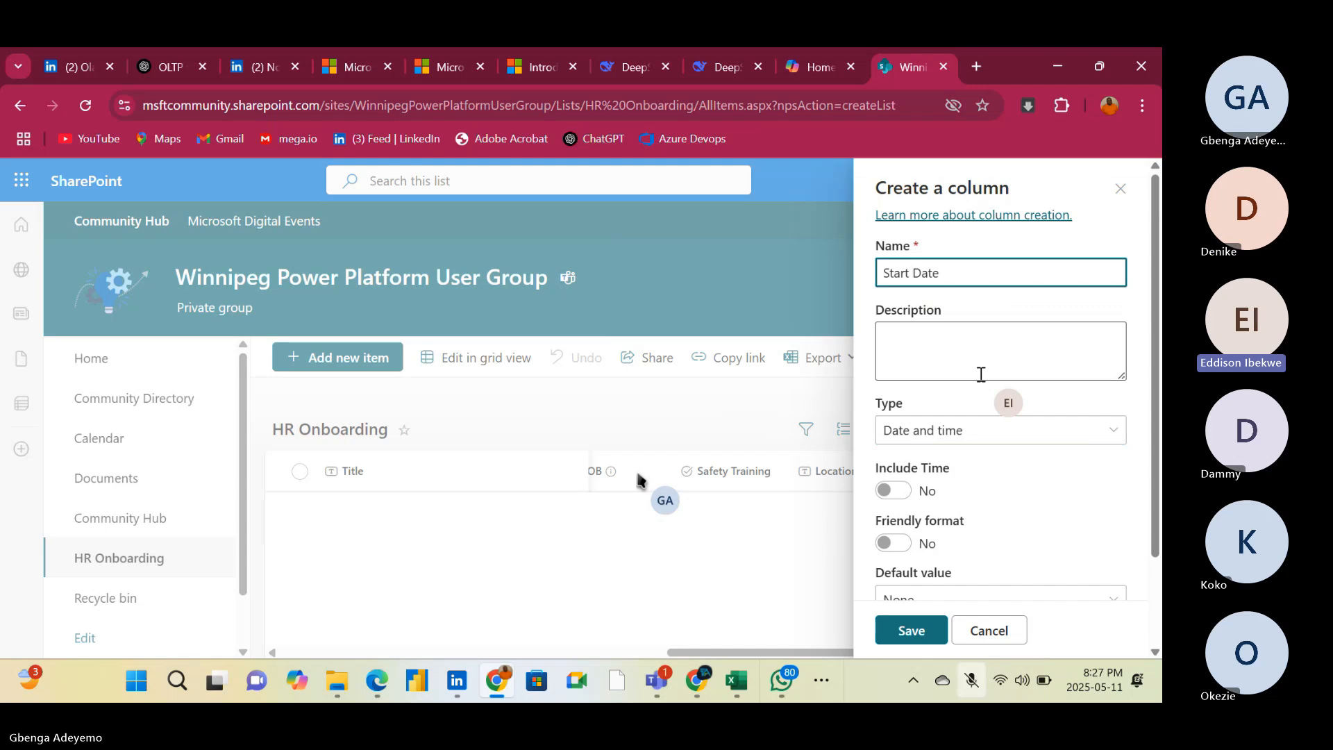
{"action": "key", "text": "BackSpace"}
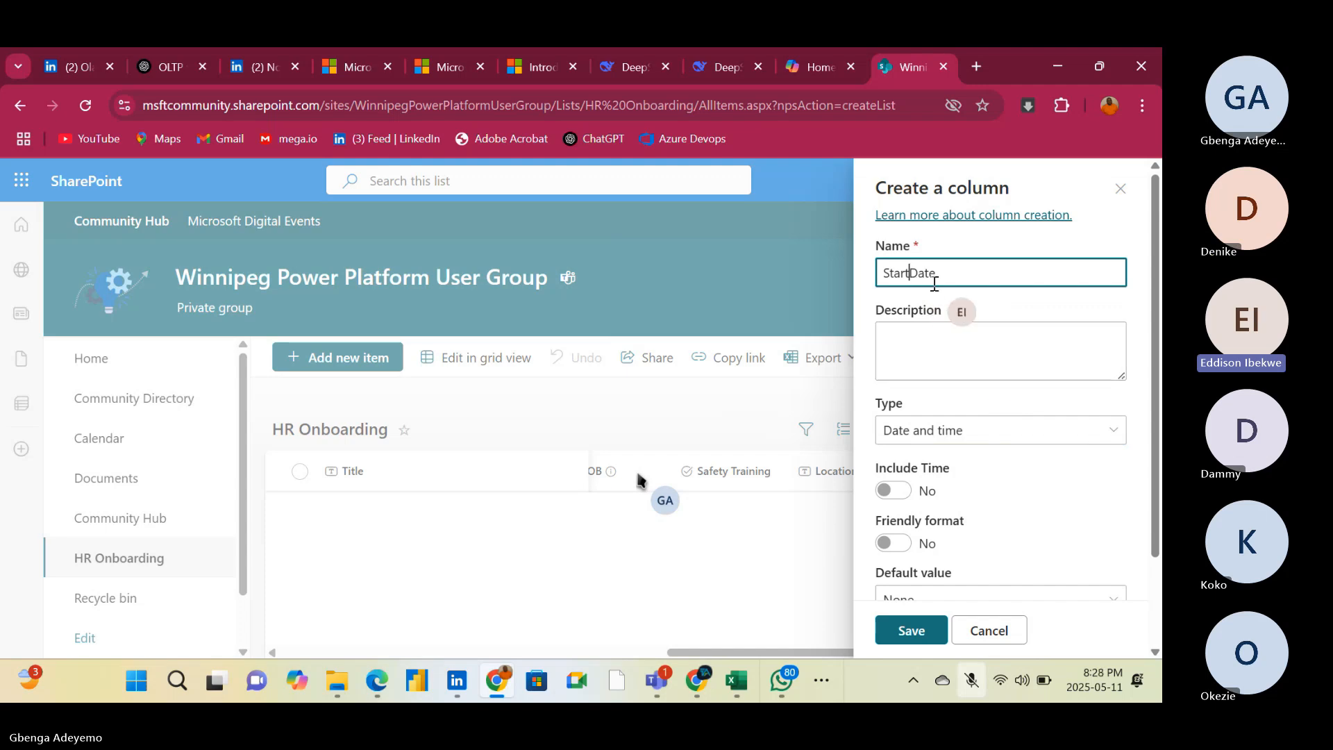
{"action": "left_click", "coordinate": [910, 633]}
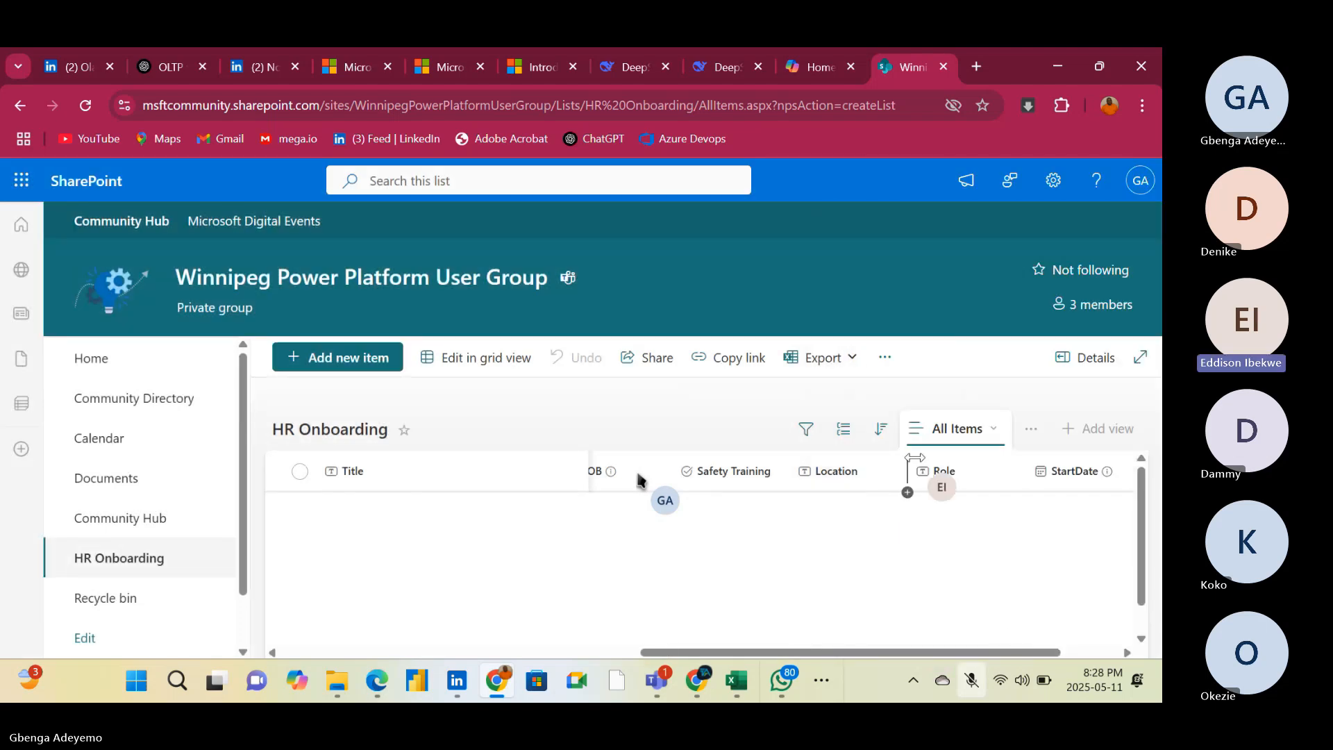
{"action": "left_click_drag", "start_coordinate": [874, 651], "coordinate": [1034, 634]}
{"action": "left_click", "coordinate": [960, 477]}
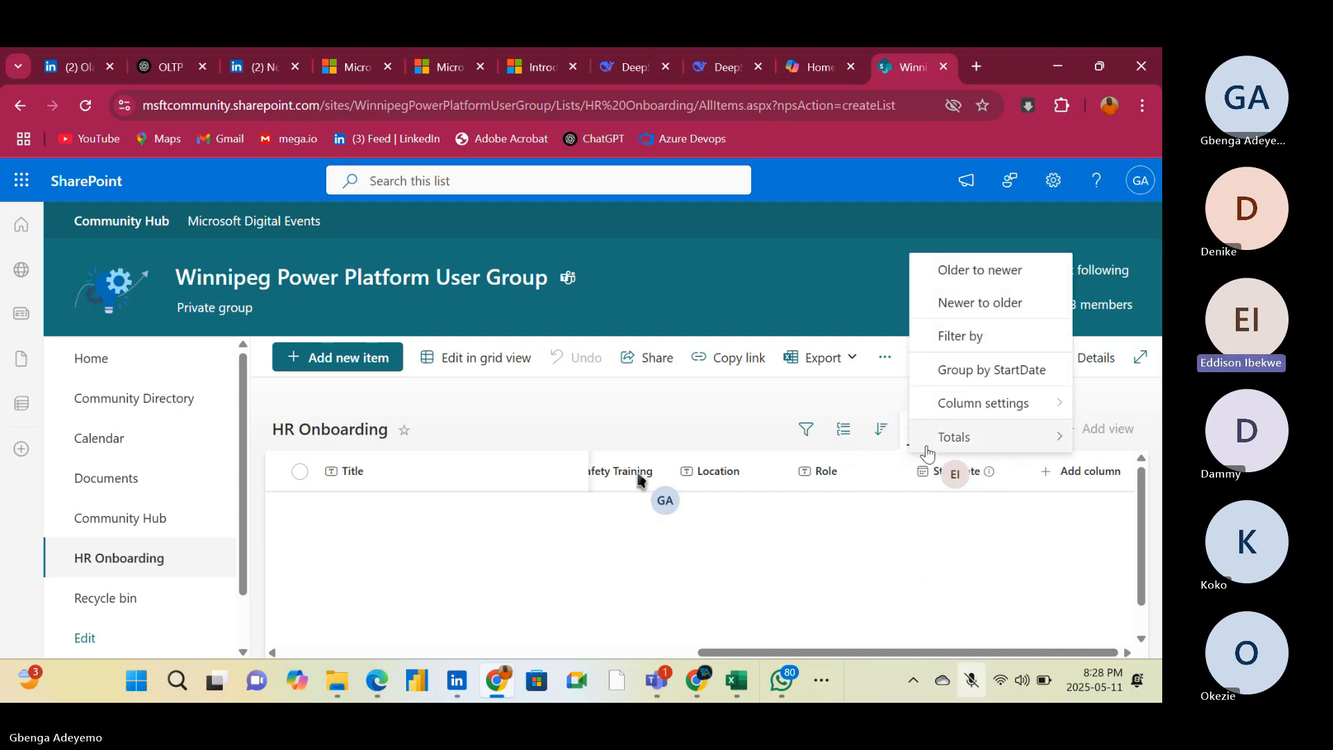
{"action": "left_click", "coordinate": [956, 338]}
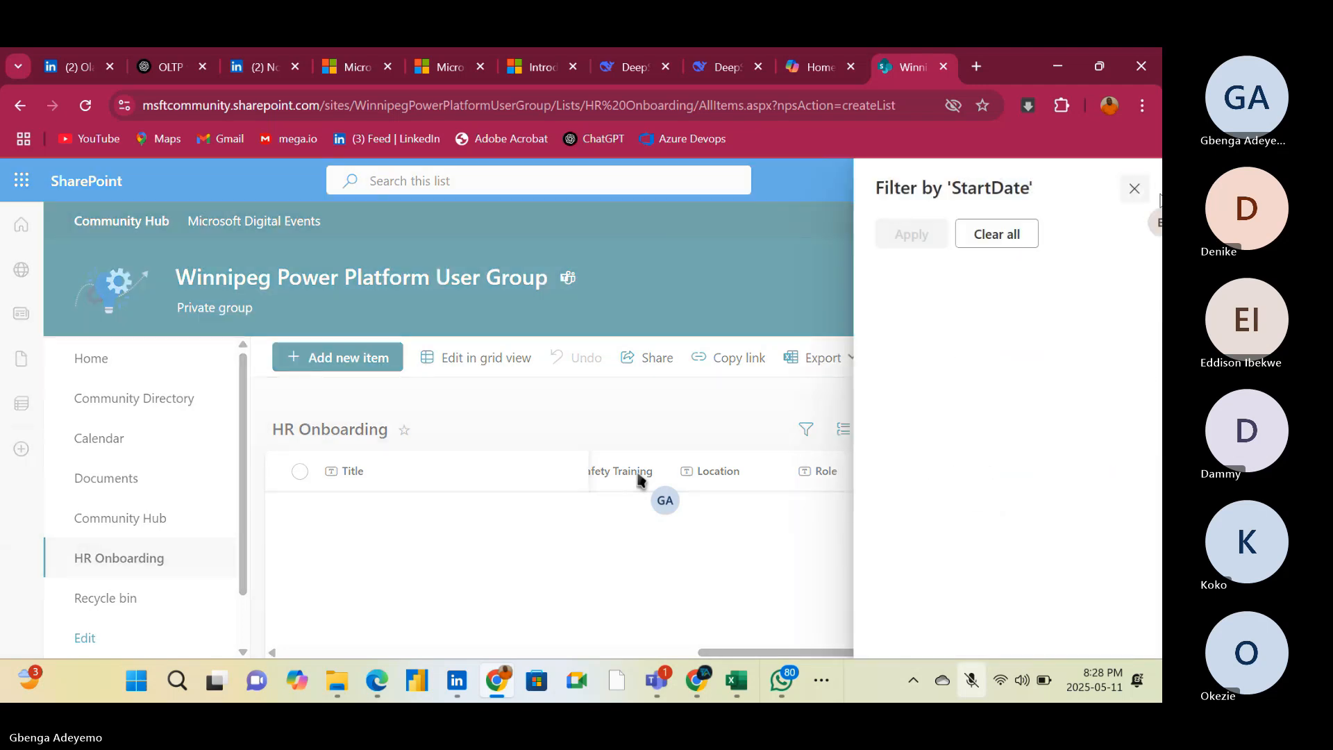
{"action": "left_click", "coordinate": [1133, 190]}
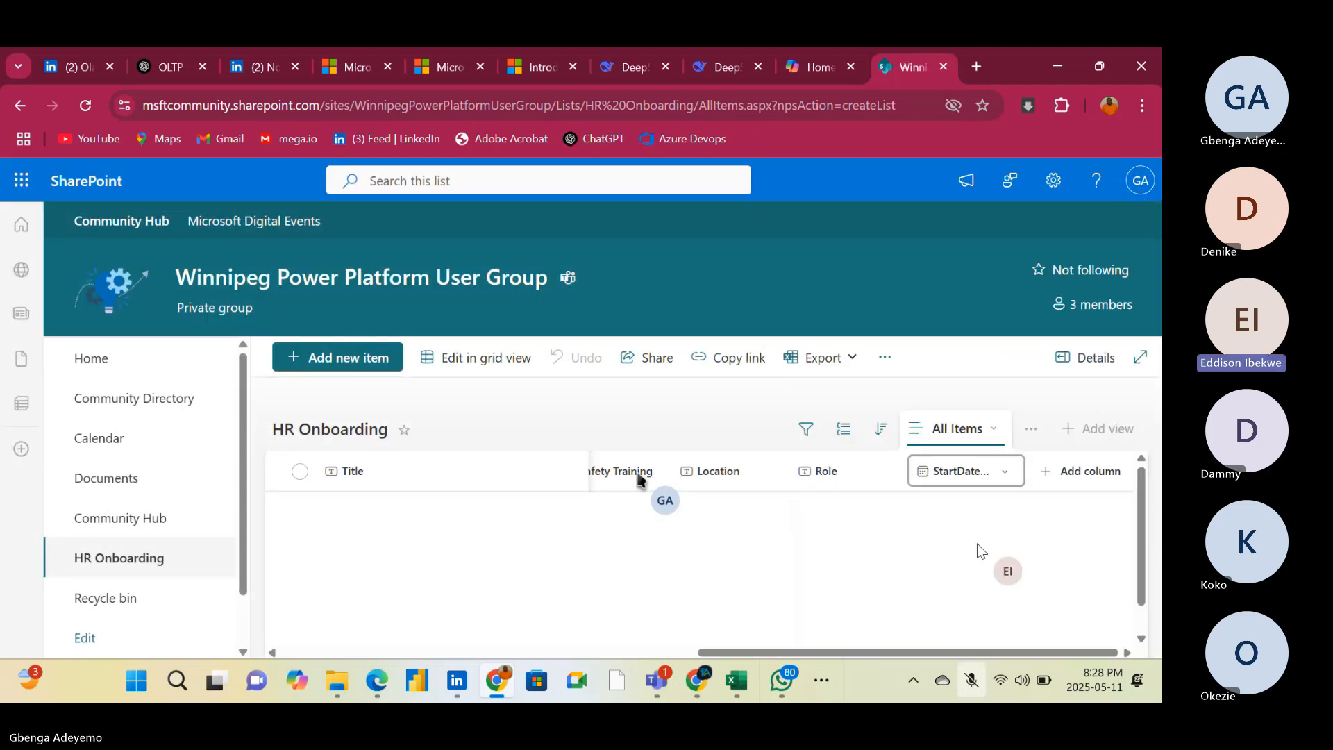
{"action": "left_click", "coordinate": [905, 653]}
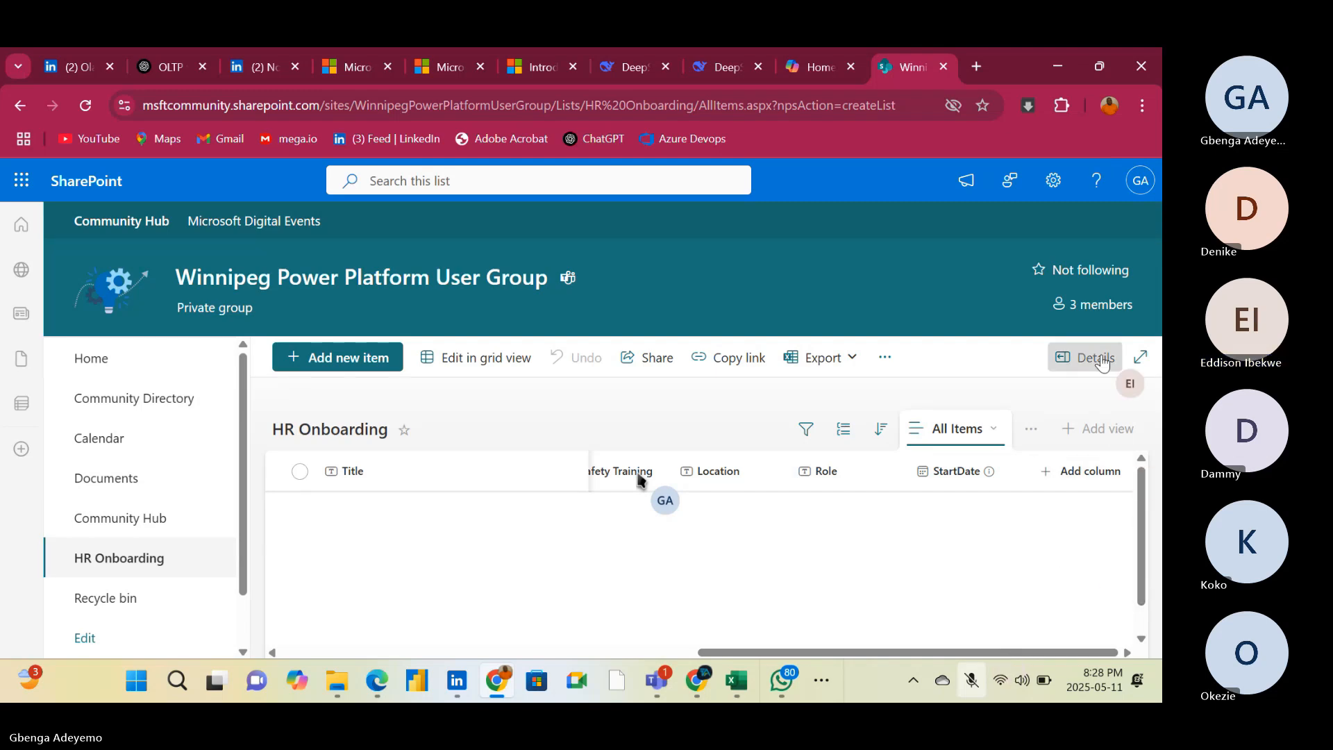
Open the HR Onboarding list settings and review the list's columns and their types
{"action": "left_click", "coordinate": [1055, 183]}
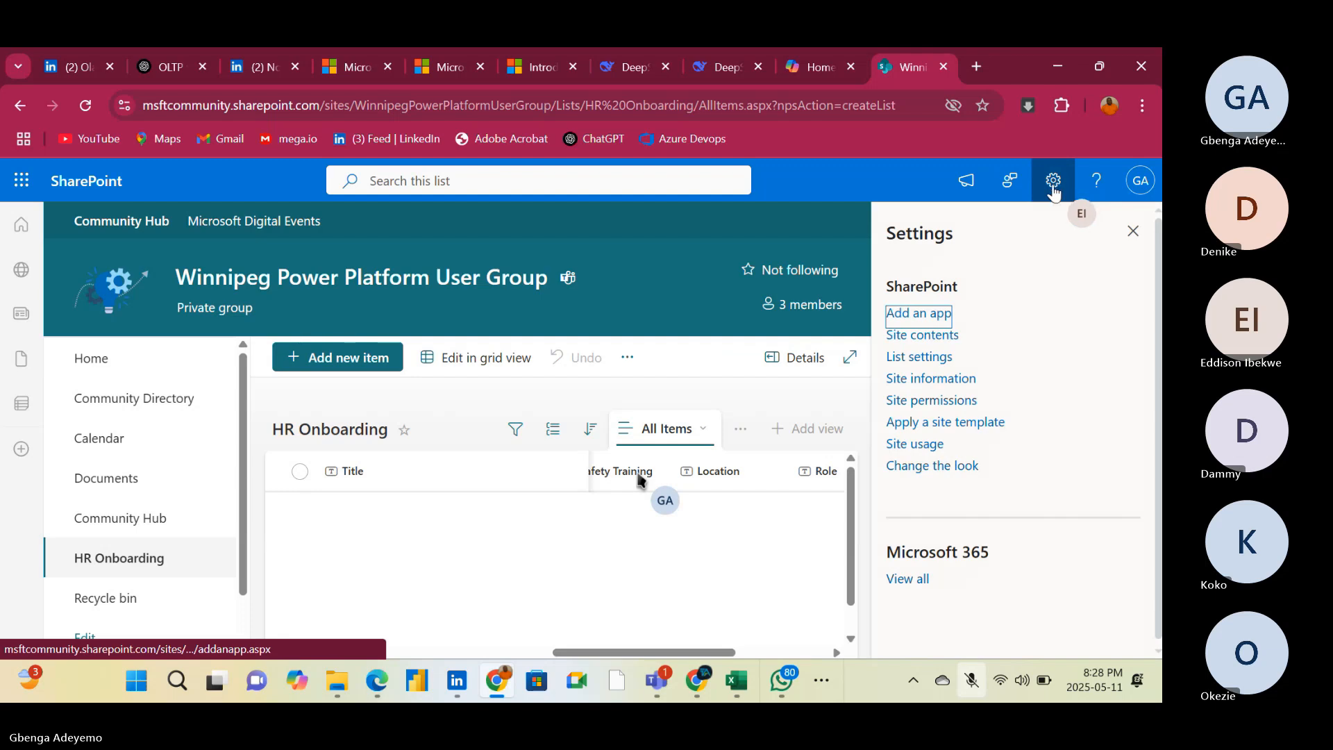
{"action": "left_click", "coordinate": [920, 359]}
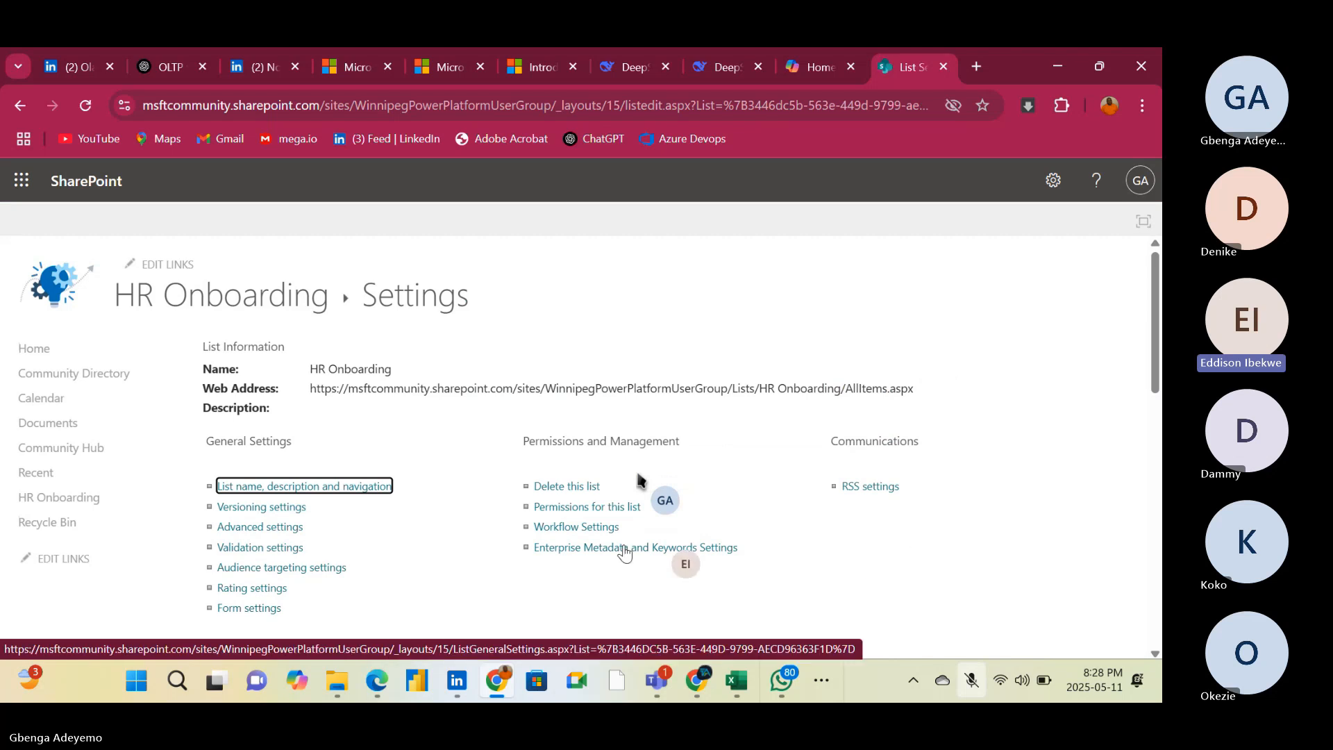
{"action": "scroll", "coordinate": [447, 514], "scroll_direction": "down", "scroll_amount": 1}
{"action": "scroll", "coordinate": [641, 479], "scroll_direction": "down", "scroll_amount": 4}
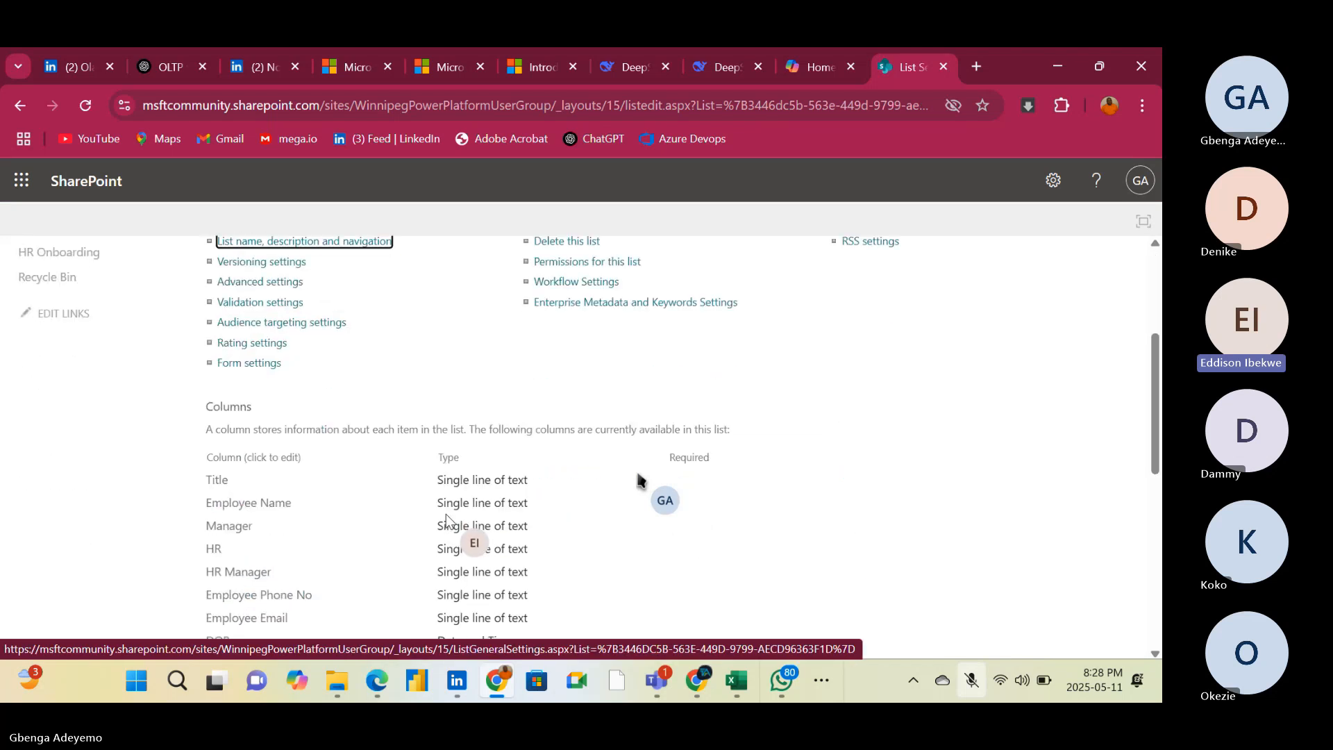
{"action": "scroll", "coordinate": [640, 479], "scroll_direction": "down", "scroll_amount": 3}
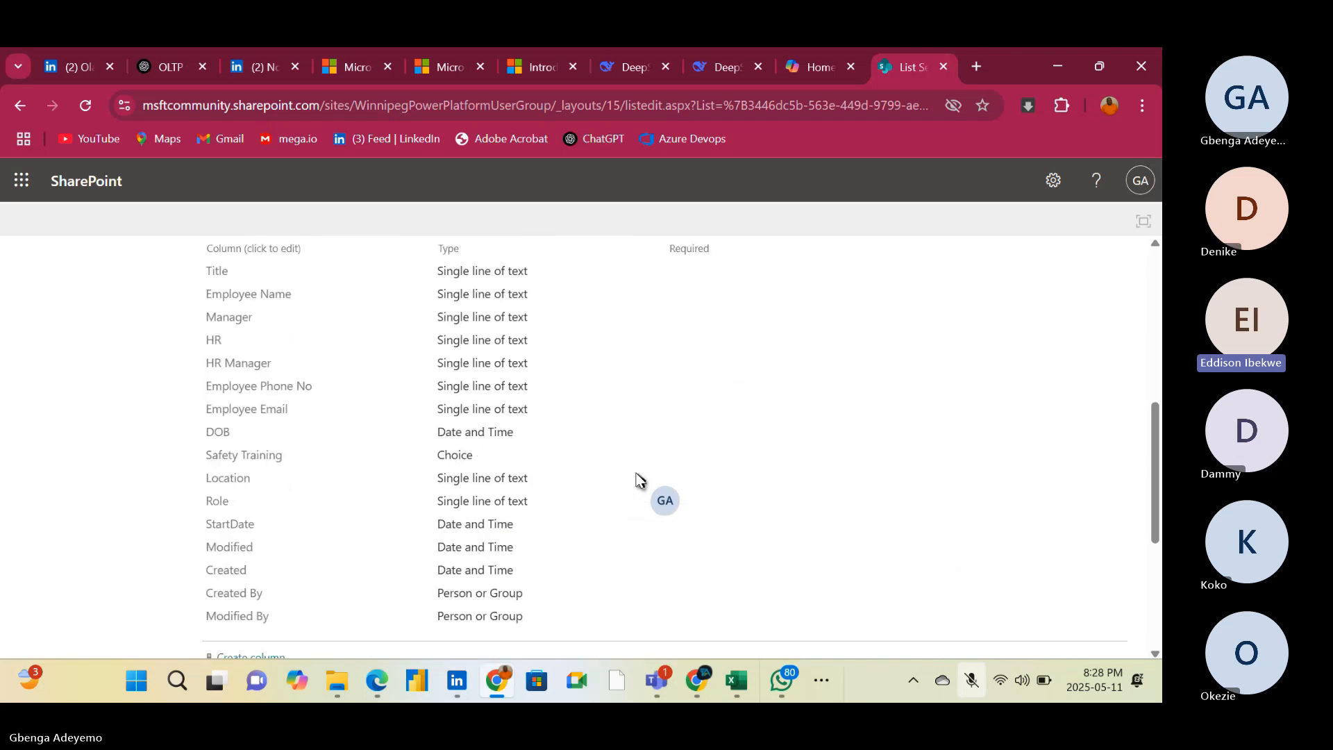
Open the HR Manager column's settings and examine its internal field name at the end of the page address and the remaining column options
{"action": "left_click", "coordinate": [223, 372]}
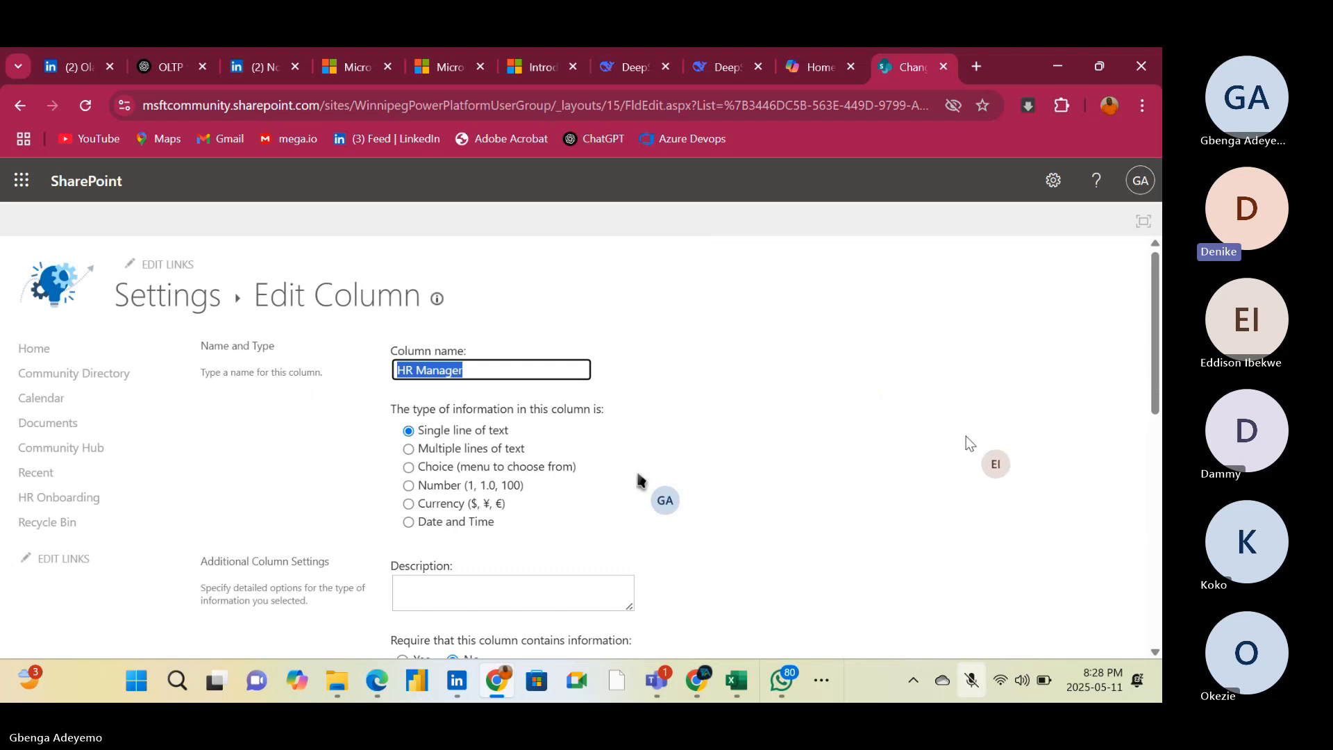
{"action": "left_click", "coordinate": [825, 106]}
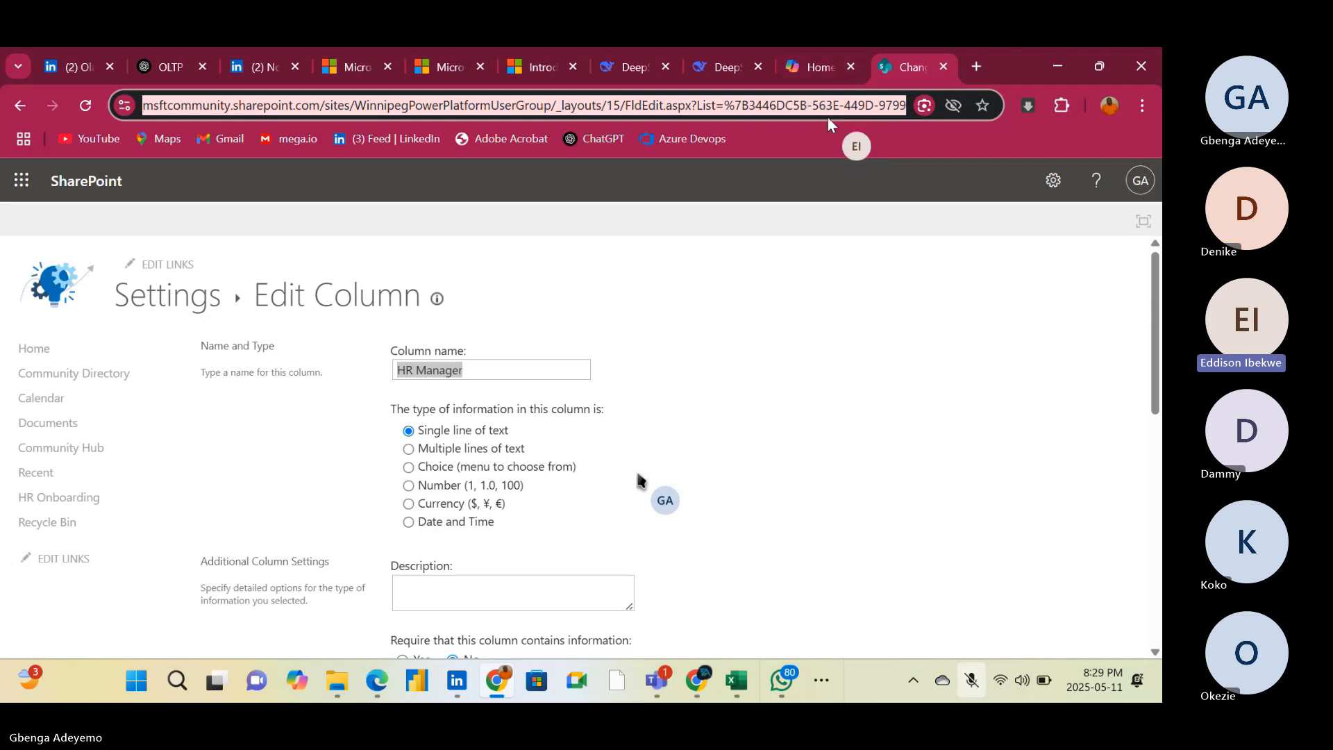
{"action": "left_click", "coordinate": [851, 107]}
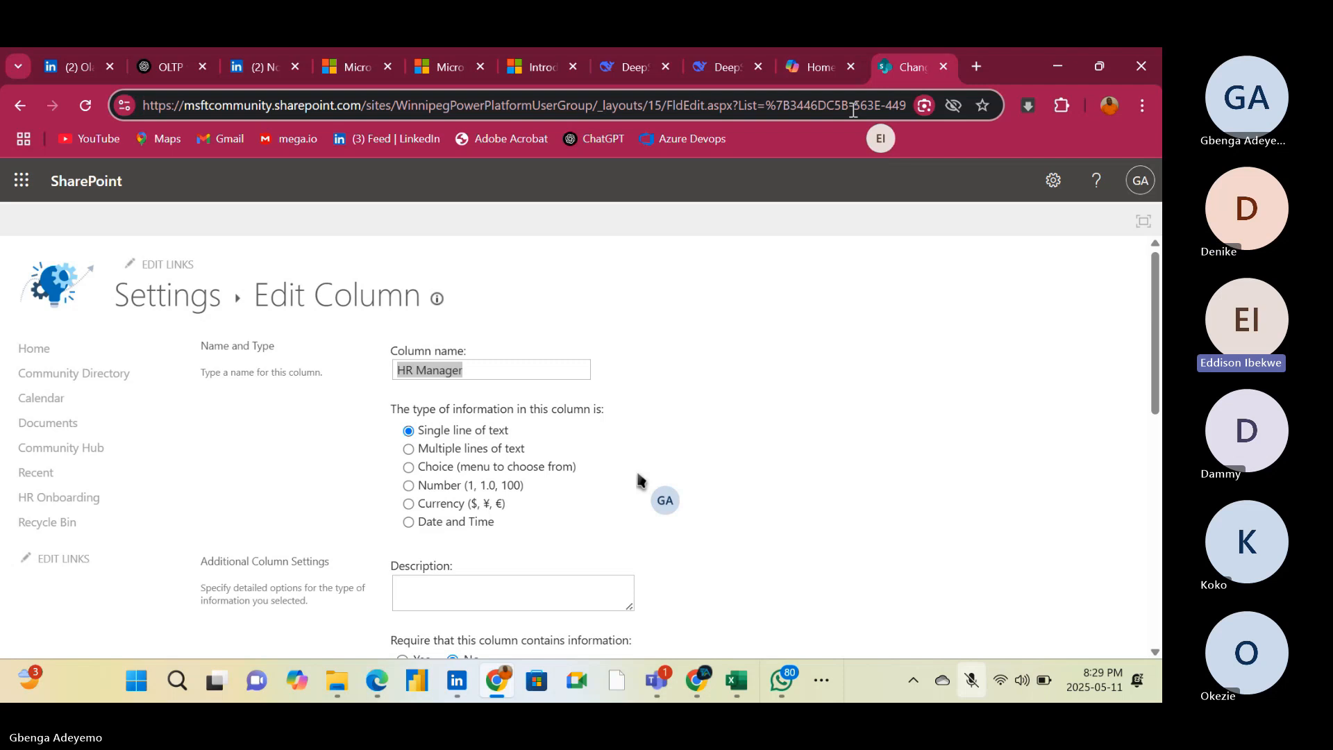
{"action": "key", "text": "Right"}
{"action": "key", "text": "Right"}
{"action": "key", "text": "Right"}
{"action": "key", "text": "Right"}
{"action": "key", "text": "Right"}
{"action": "key", "text": "Right"}
{"action": "key", "text": "Right"}
{"action": "key", "text": "Right"}
{"action": "key", "text": "Right"}
{"action": "key", "text": "Right"}
{"action": "key", "text": "Right"}
{"action": "key", "text": "Right"}
{"action": "key", "text": "Right"}
{"action": "key", "text": "Right"}
{"action": "key", "text": "Right"}
{"action": "key", "text": "Right"}
{"action": "key", "text": "Right"}
{"action": "key", "text": "Right"}
{"action": "key", "text": "Right"}
{"action": "key", "text": "Right"}
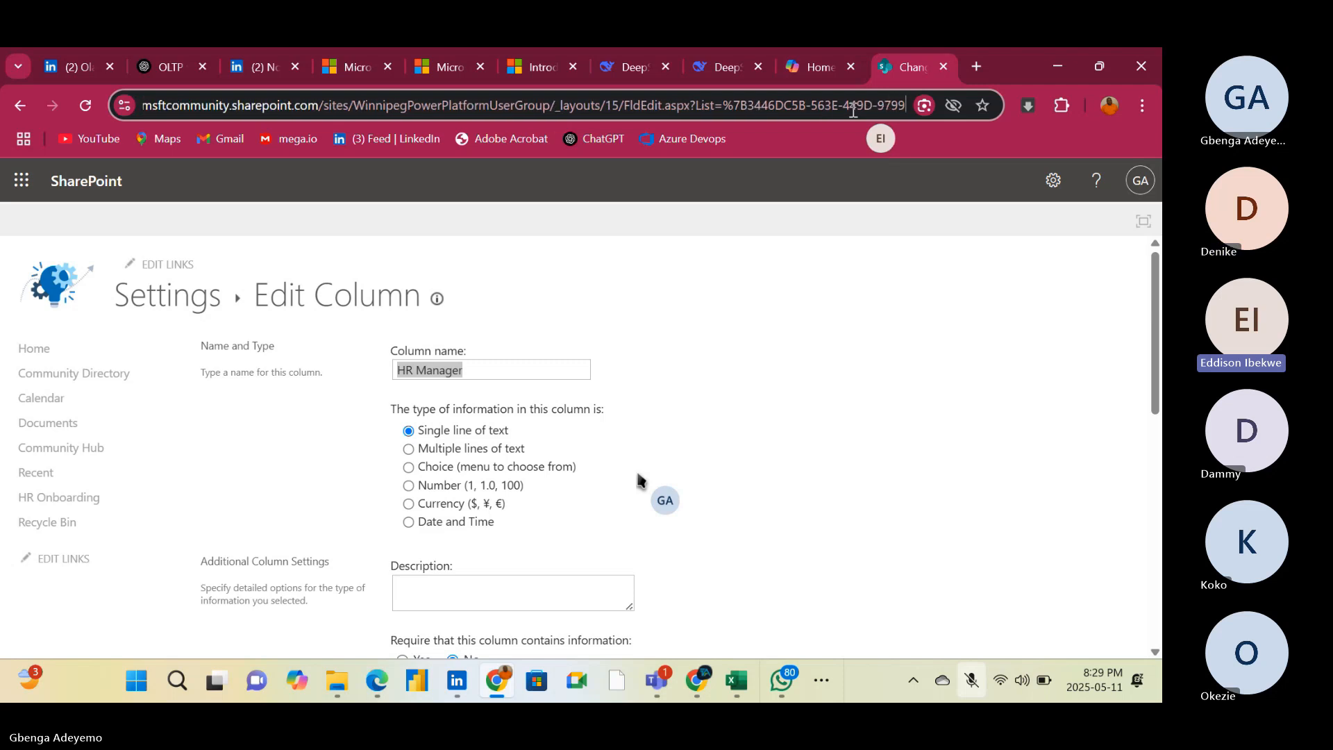
{"action": "key", "text": "Right"}
{"action": "key", "text": "Right"}
{"action": "key", "text": "Right"}
{"action": "key", "text": "Right"}
{"action": "key", "text": "Right"}
{"action": "key", "text": "Right"}
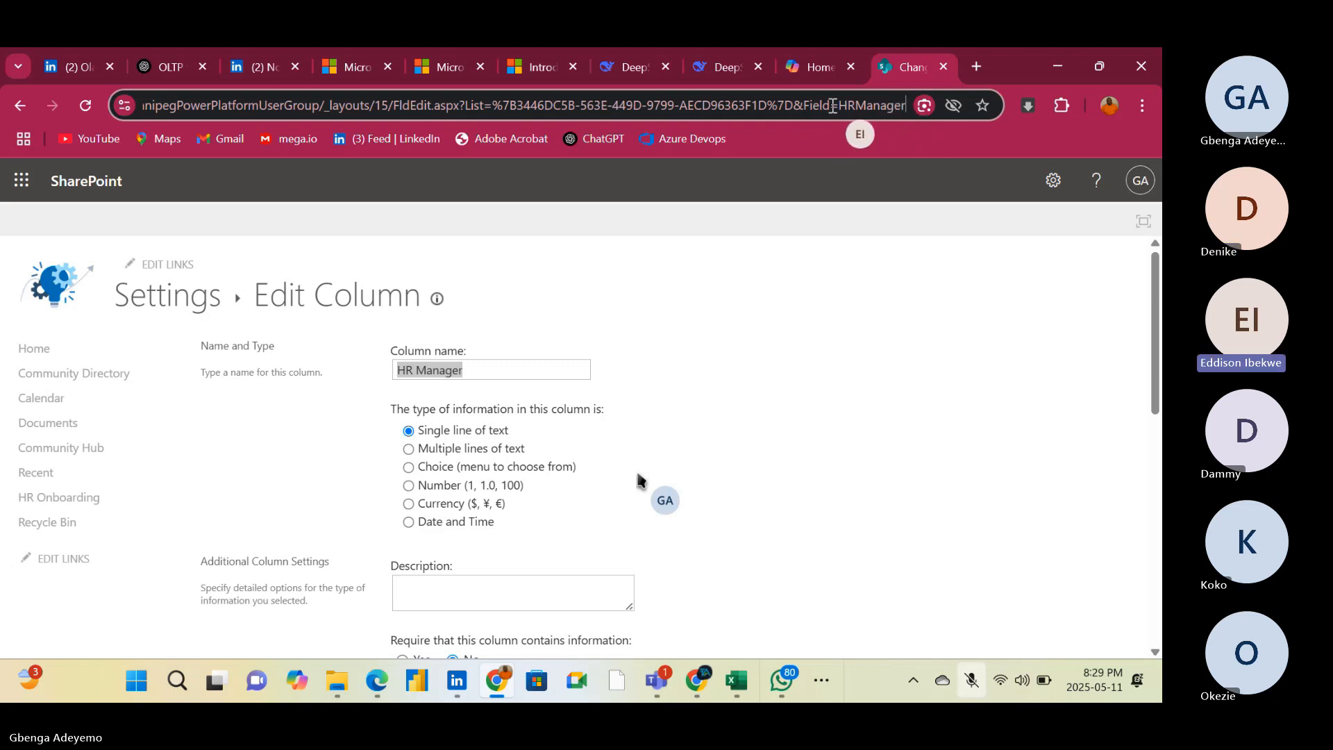
{"action": "left_click_drag", "start_coordinate": [841, 103], "coordinate": [901, 106]}
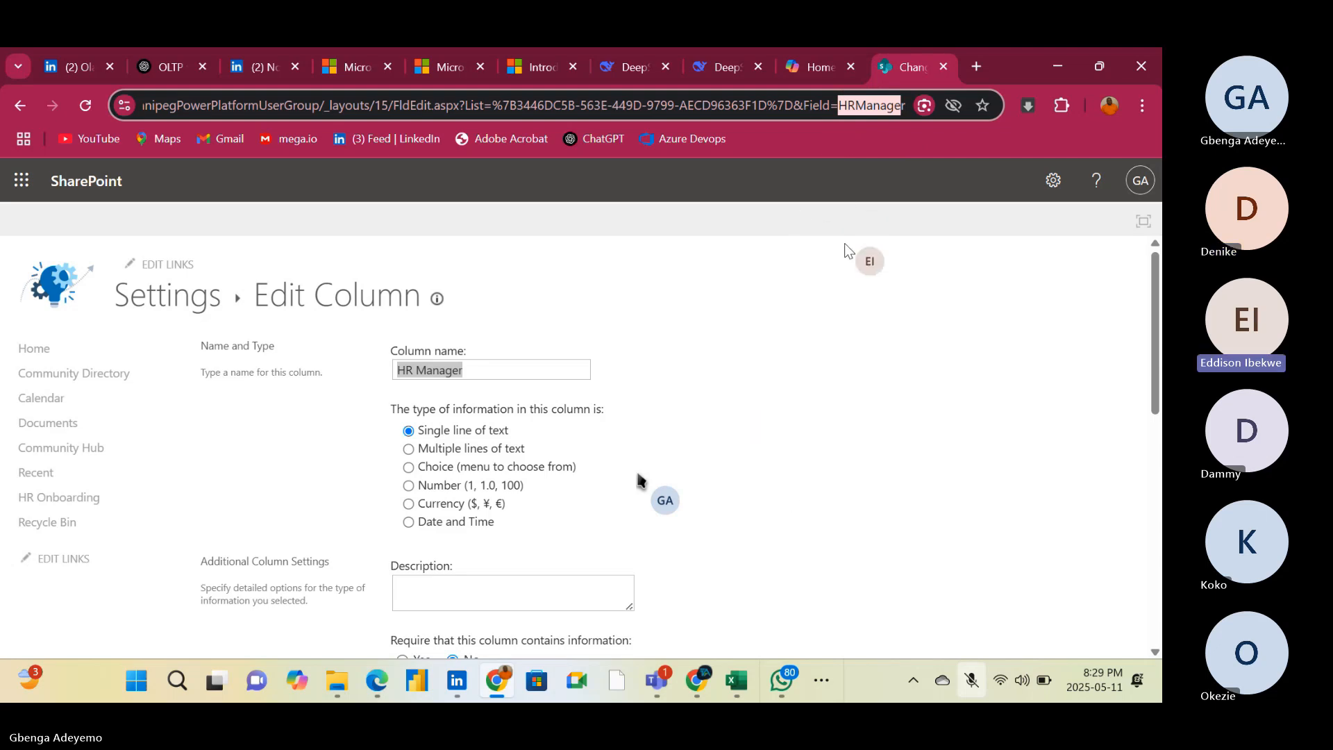
{"action": "scroll", "coordinate": [855, 310], "scroll_direction": "down", "scroll_amount": 4}
{"action": "scroll", "coordinate": [640, 479], "scroll_direction": "down", "scroll_amount": 4}
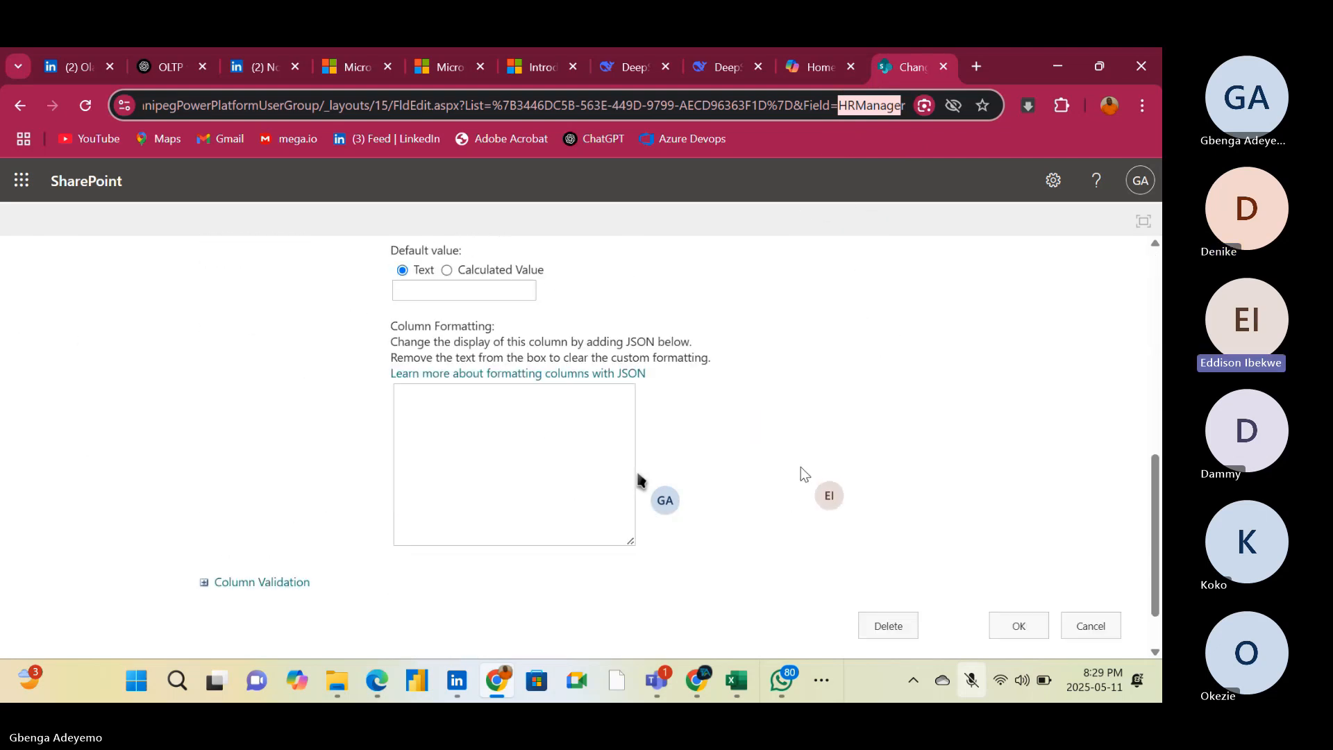
{"action": "scroll", "coordinate": [639, 479], "scroll_direction": "up", "scroll_amount": 7}
{"action": "scroll", "coordinate": [640, 479], "scroll_direction": "up", "scroll_amount": 1}
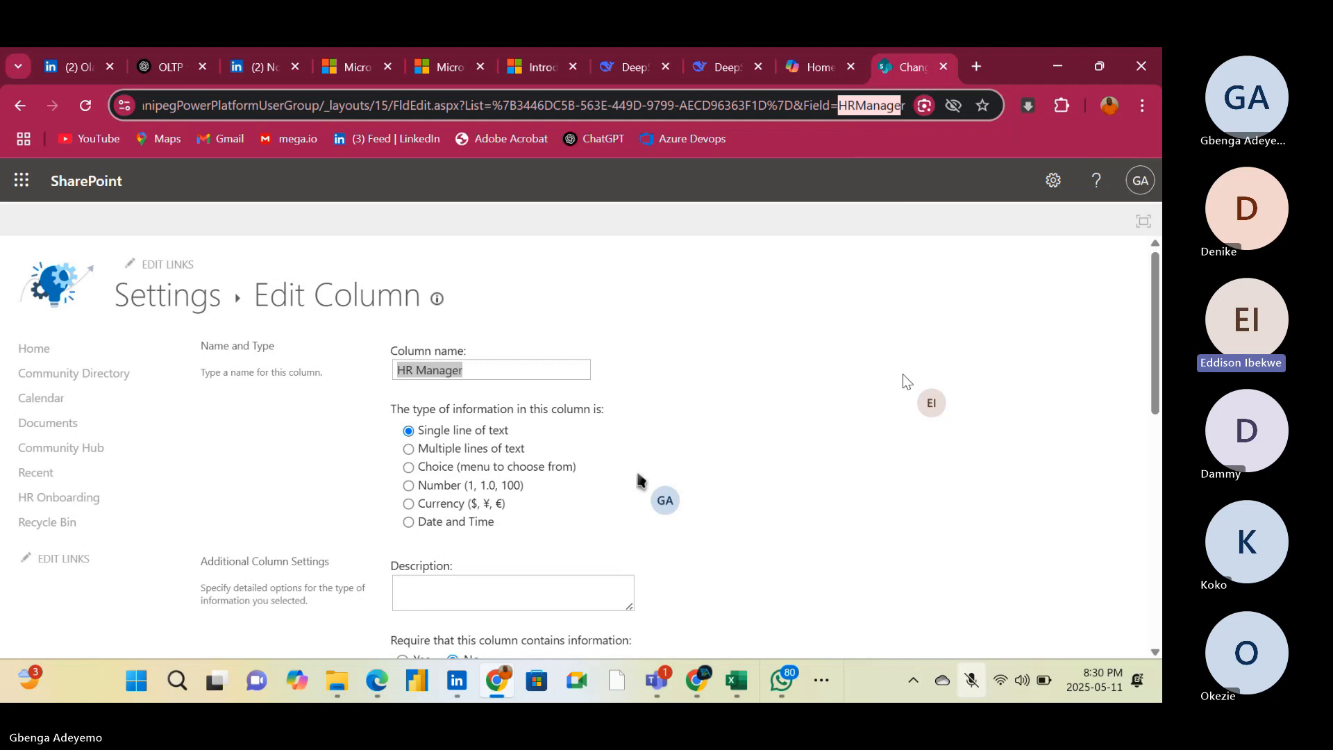
Leave the HR Manager column's settings unchanged and return through the list settings to the HR Onboarding list view
{"action": "left_click", "coordinate": [18, 105]}
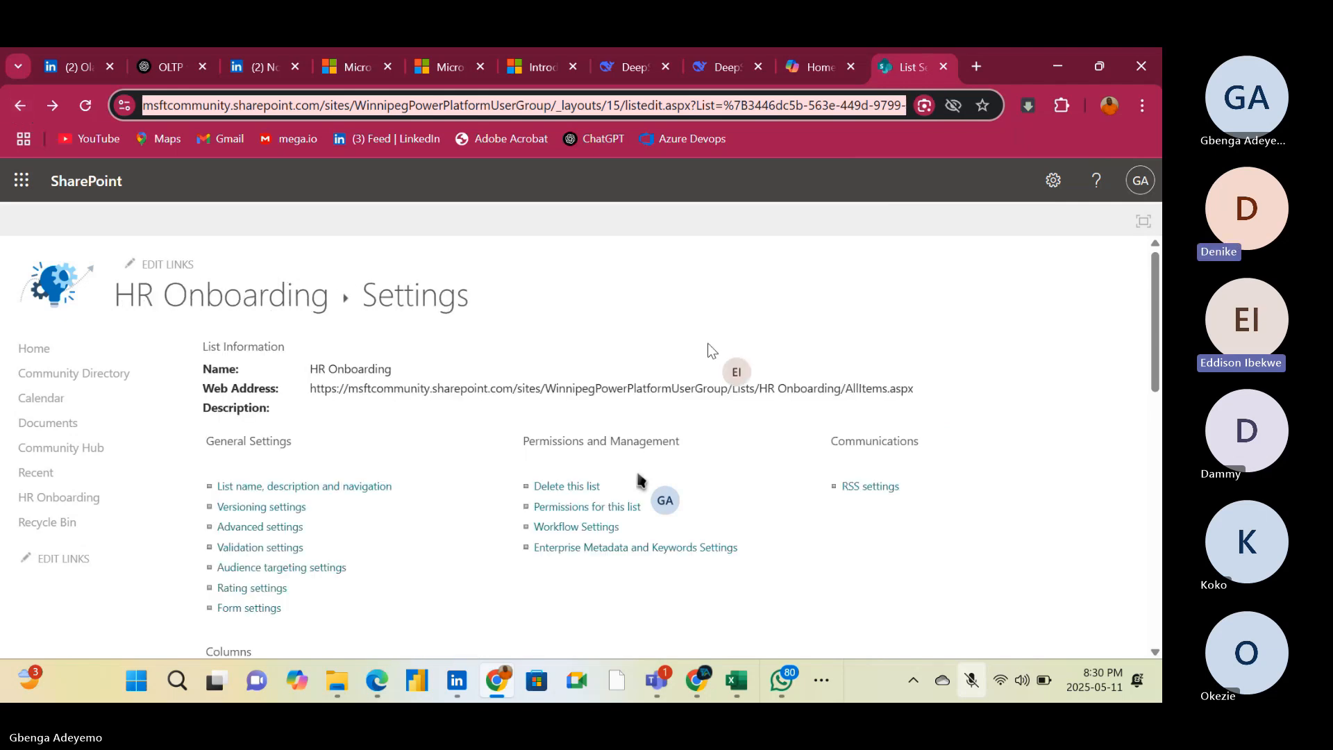
{"action": "scroll", "coordinate": [638, 478], "scroll_direction": "down", "scroll_amount": 4}
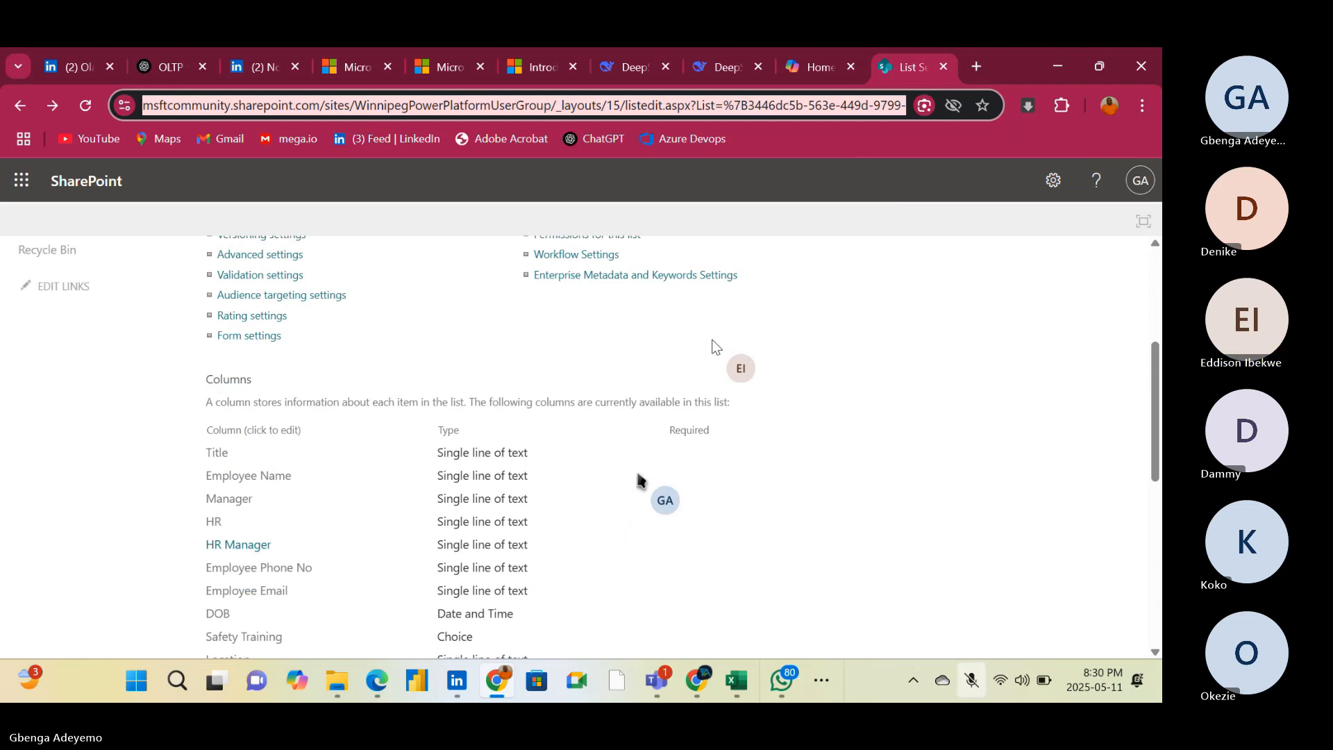
{"action": "left_click", "coordinate": [20, 108]}
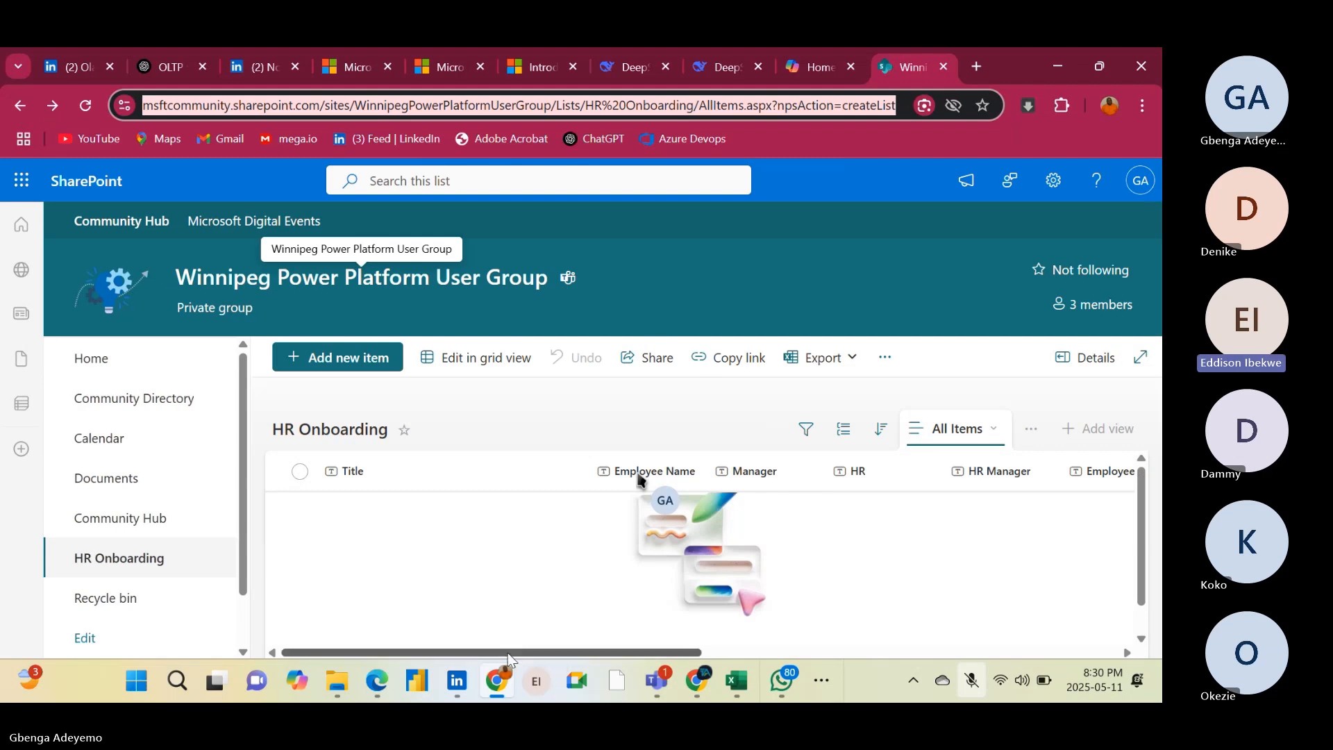
Add a Person-type column named Person to the HR Onboarding list and save it
{"action": "left_click_drag", "start_coordinate": [508, 655], "coordinate": [1052, 638]}
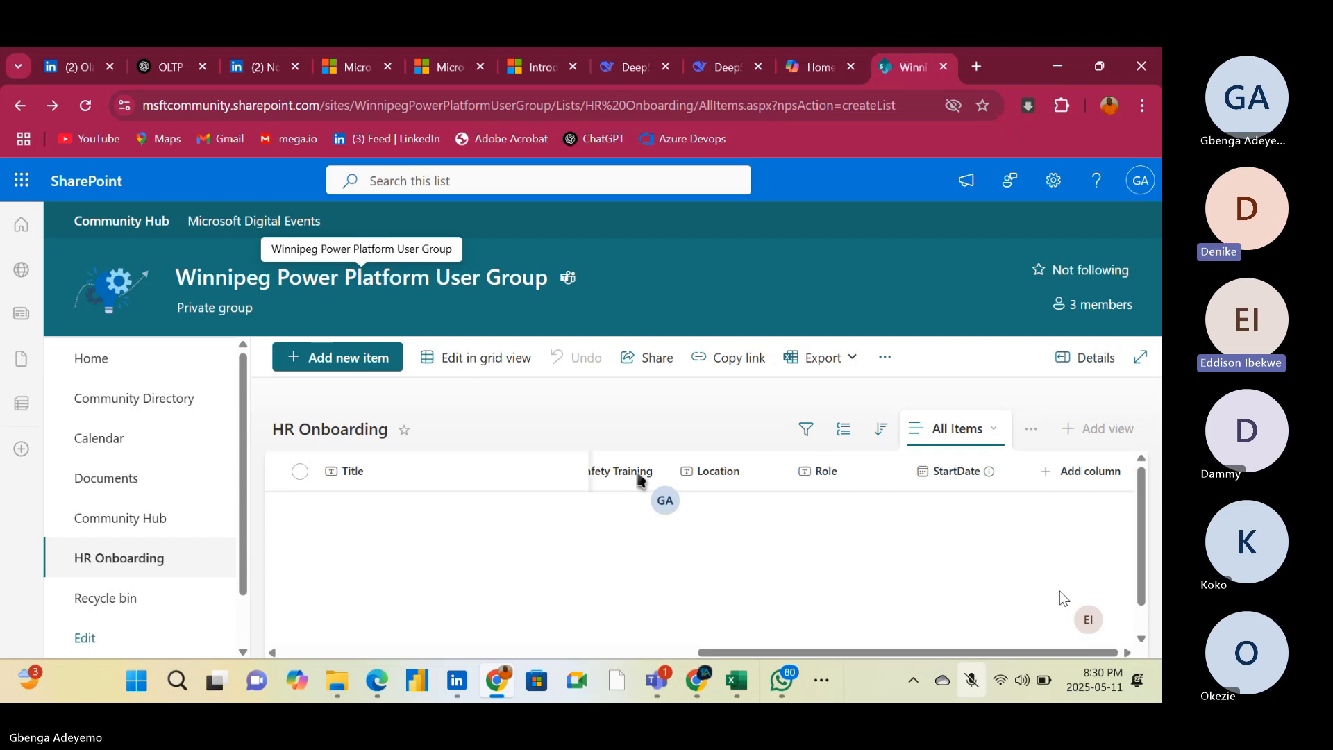
{"action": "left_click", "coordinate": [1068, 474]}
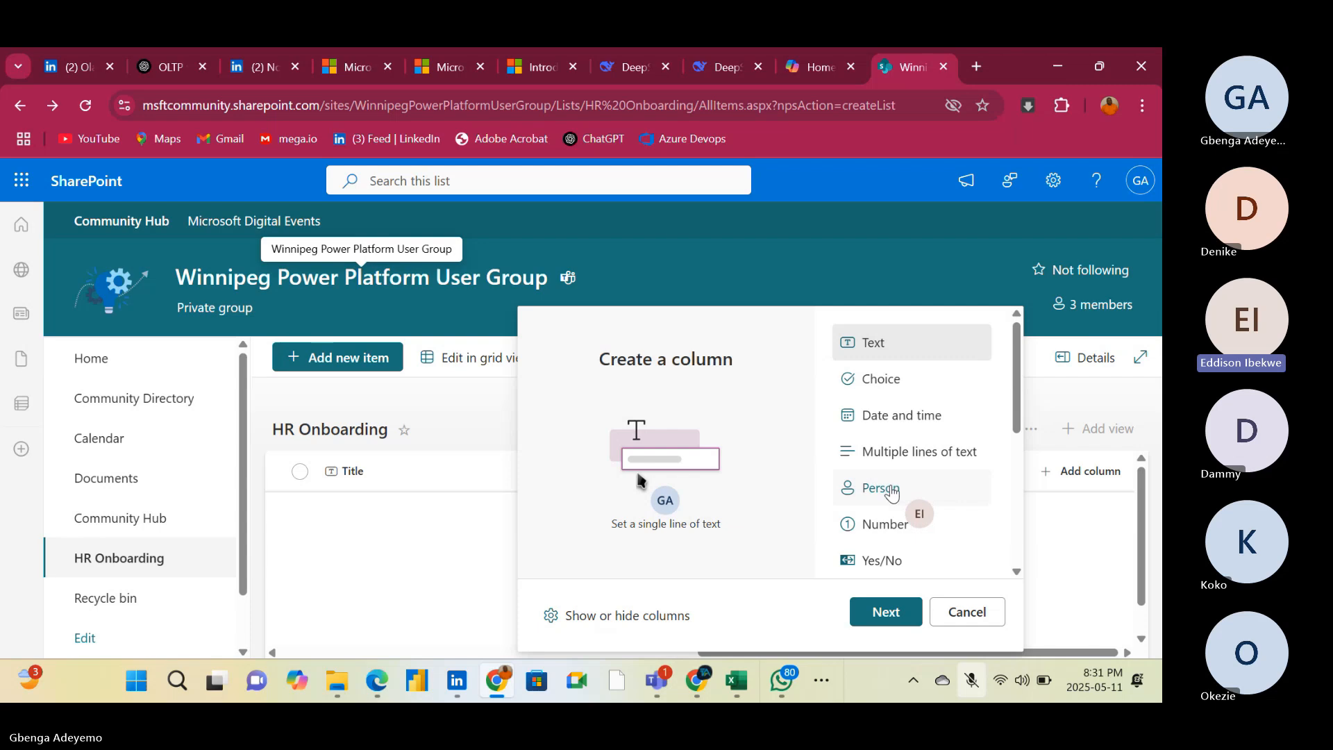
{"action": "left_click", "coordinate": [892, 494]}
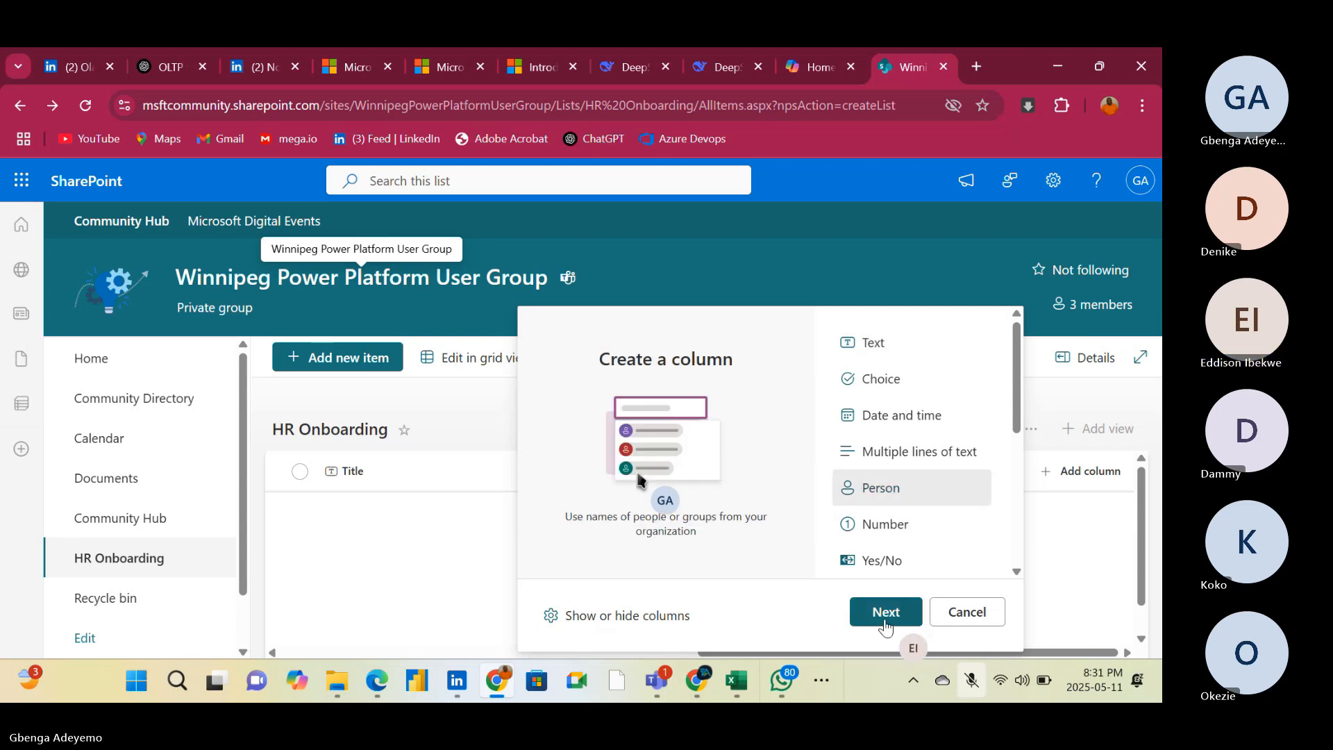
{"action": "left_click", "coordinate": [885, 612]}
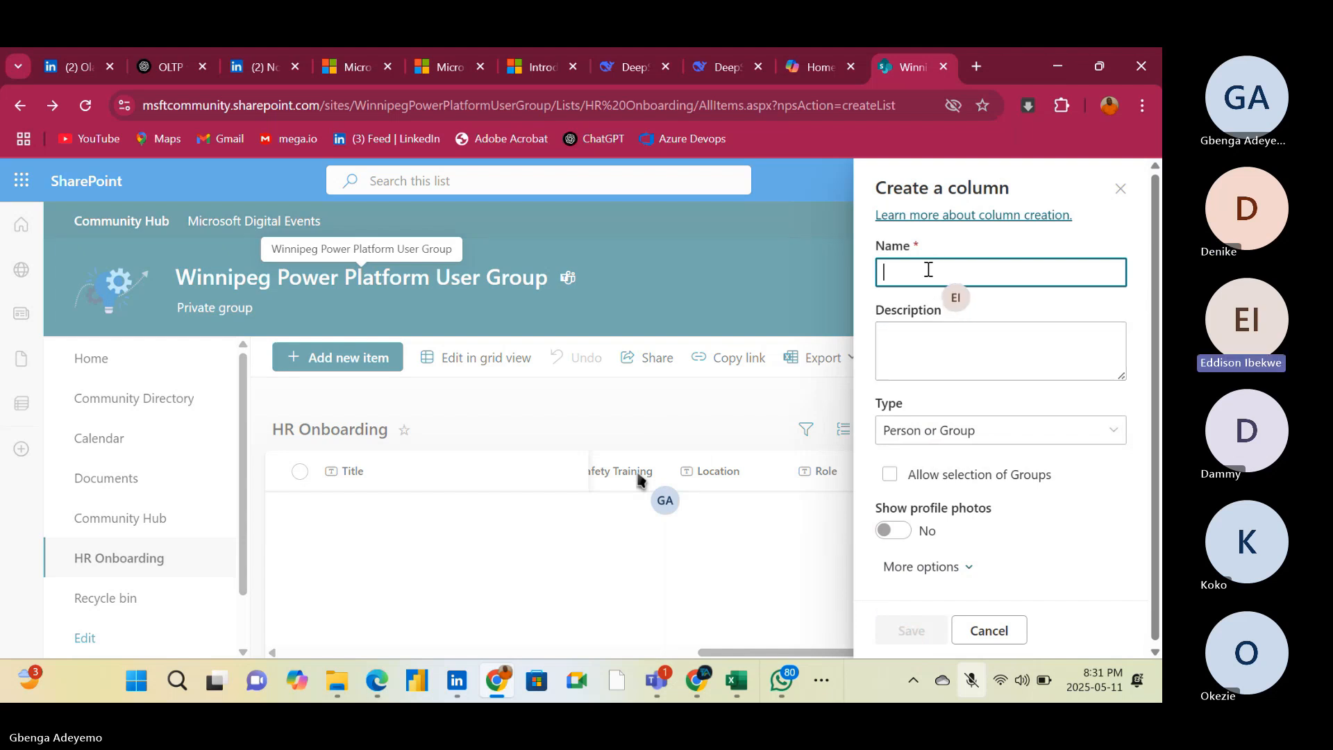
{"action": "type", "text": "Per"}
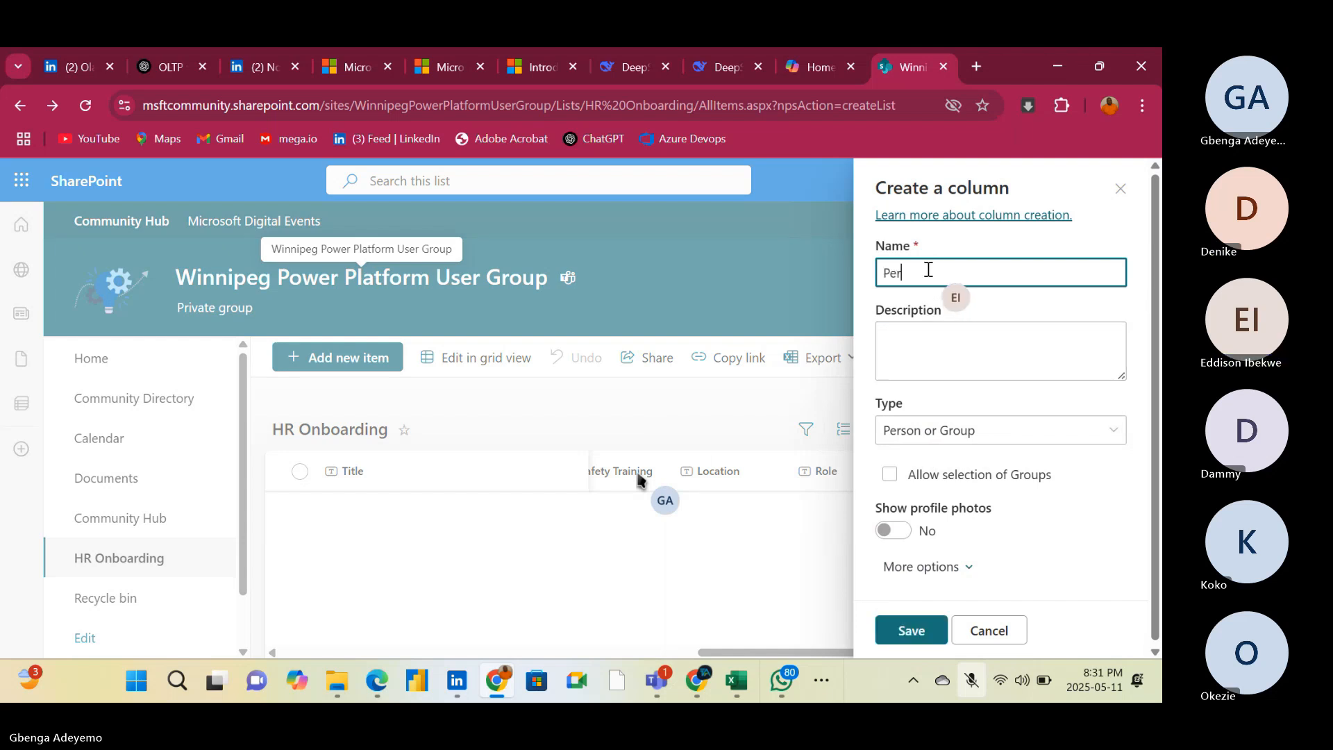
{"action": "type", "text": "son"}
{"action": "left_click", "coordinate": [910, 630]}
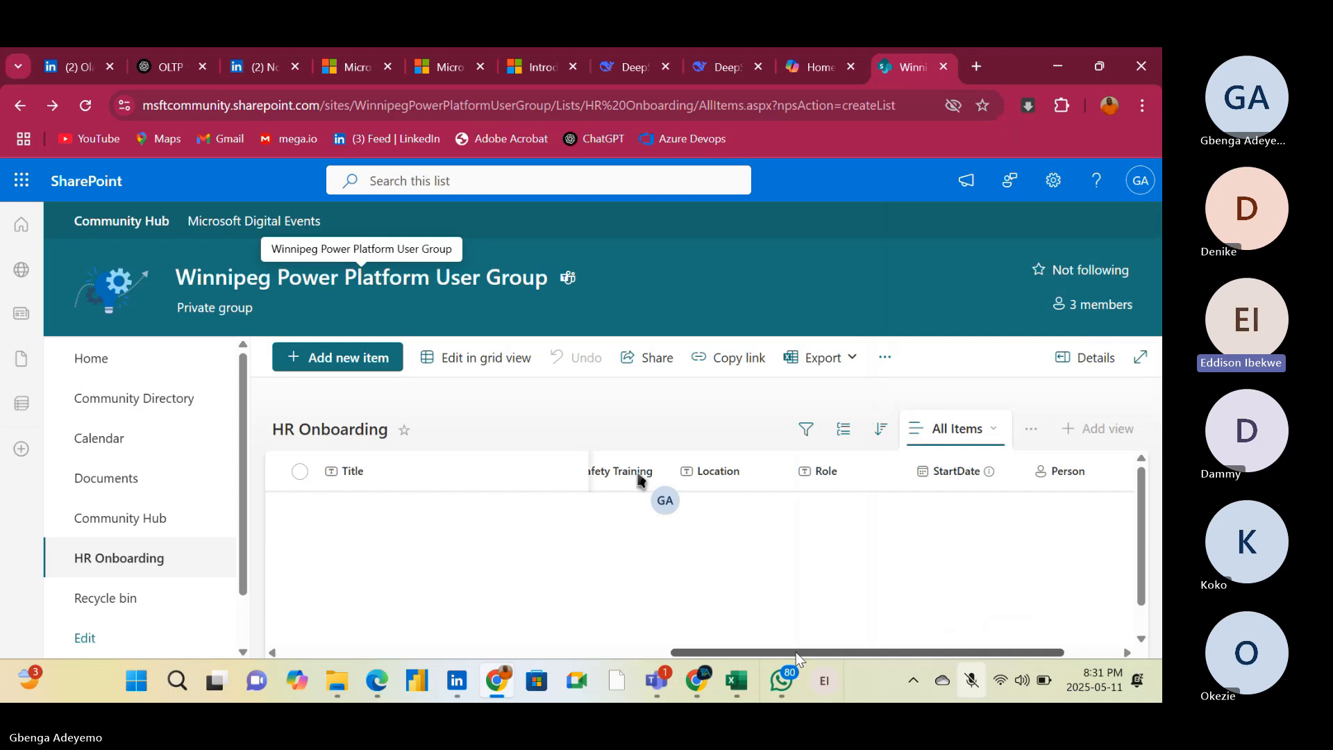
{"action": "left_click_drag", "start_coordinate": [797, 658], "coordinate": [339, 628]}
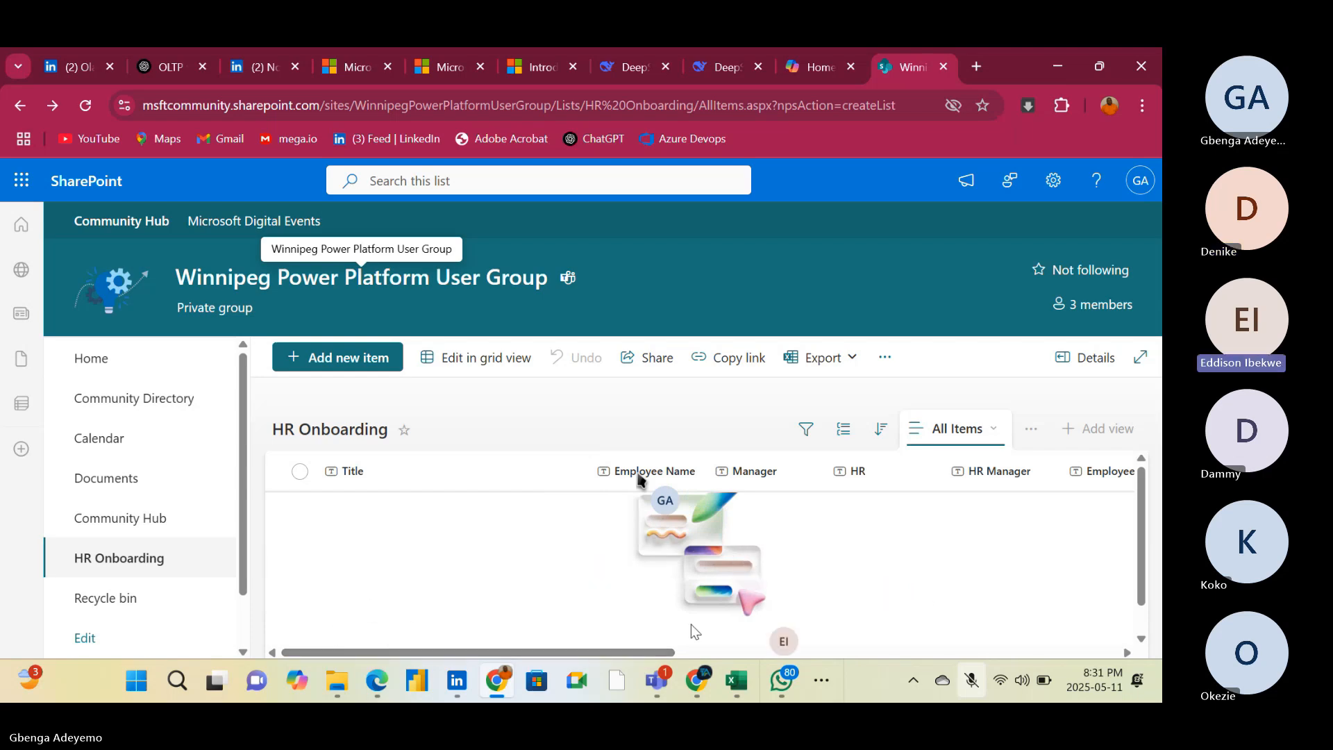
{"action": "left_click_drag", "start_coordinate": [566, 651], "coordinate": [1032, 636]}
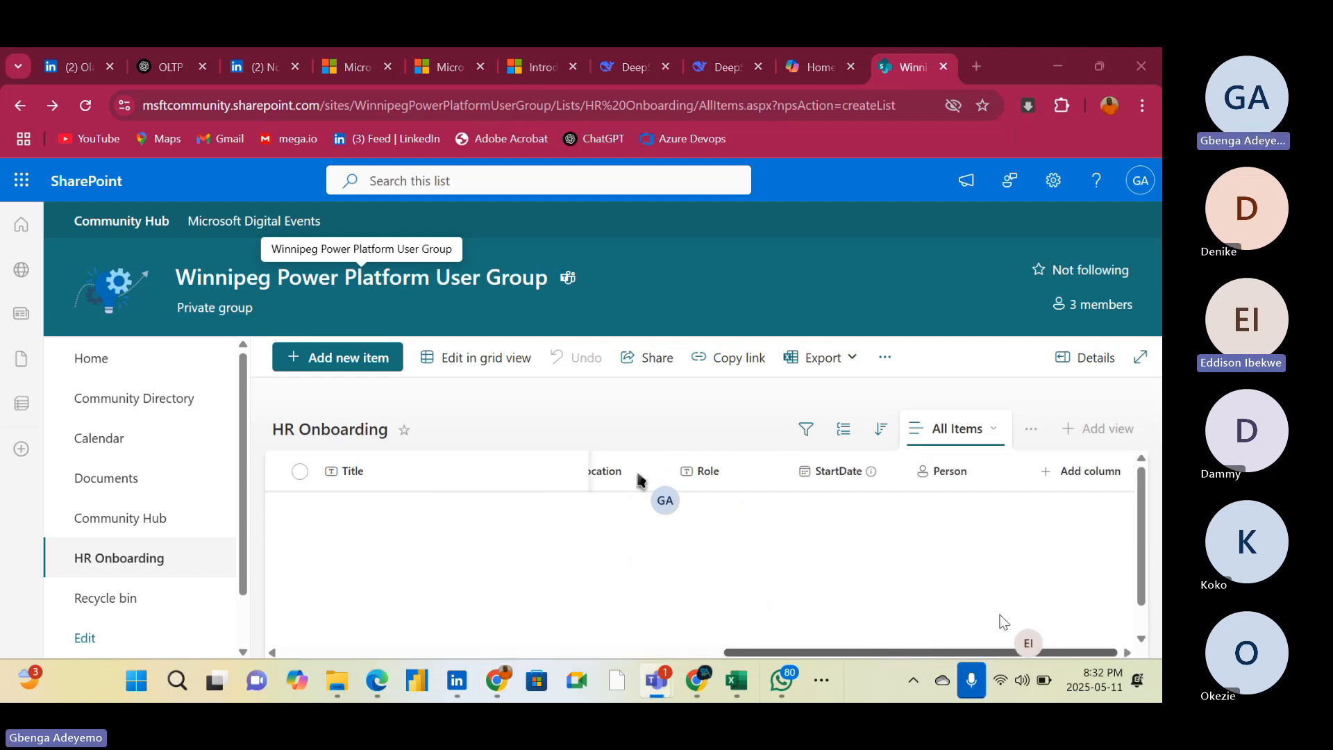
{"action": "left_click_drag", "start_coordinate": [999, 615], "coordinate": [944, 608]}
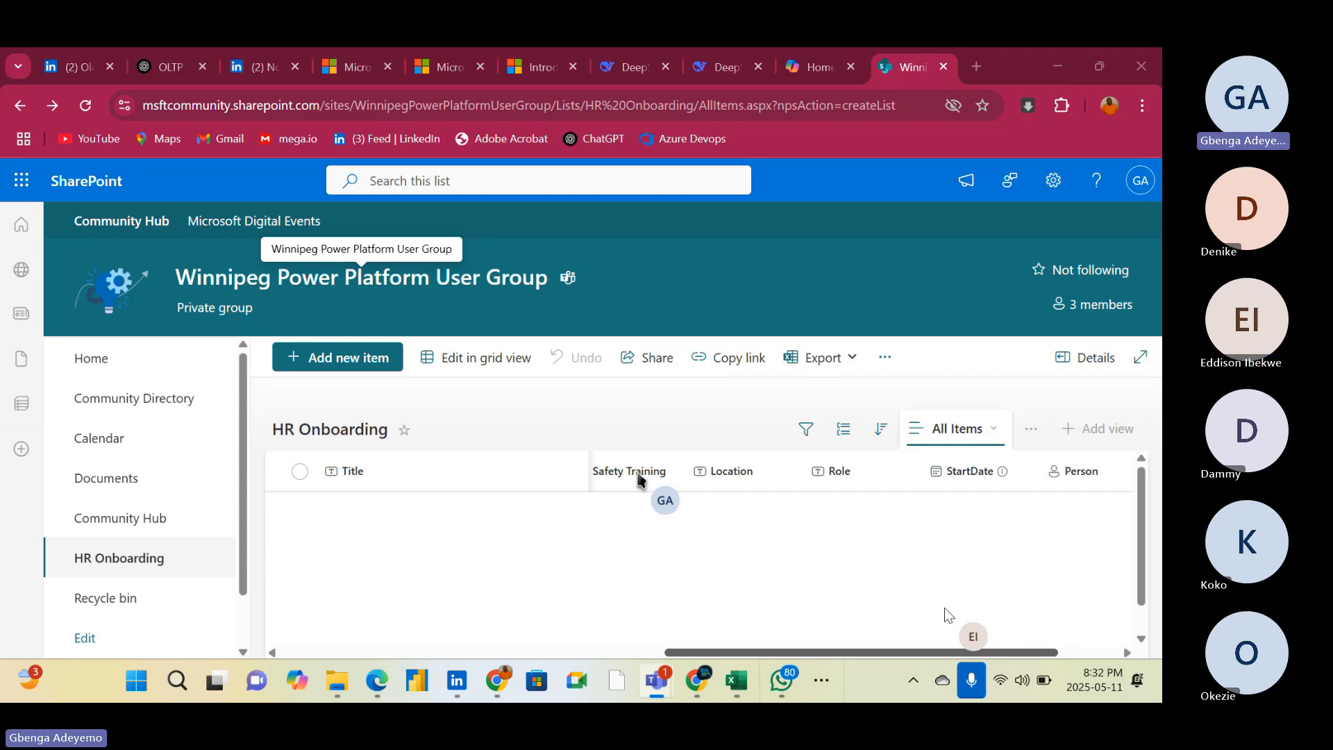
{"action": "left_click_drag", "start_coordinate": [945, 609], "coordinate": [944, 609]}
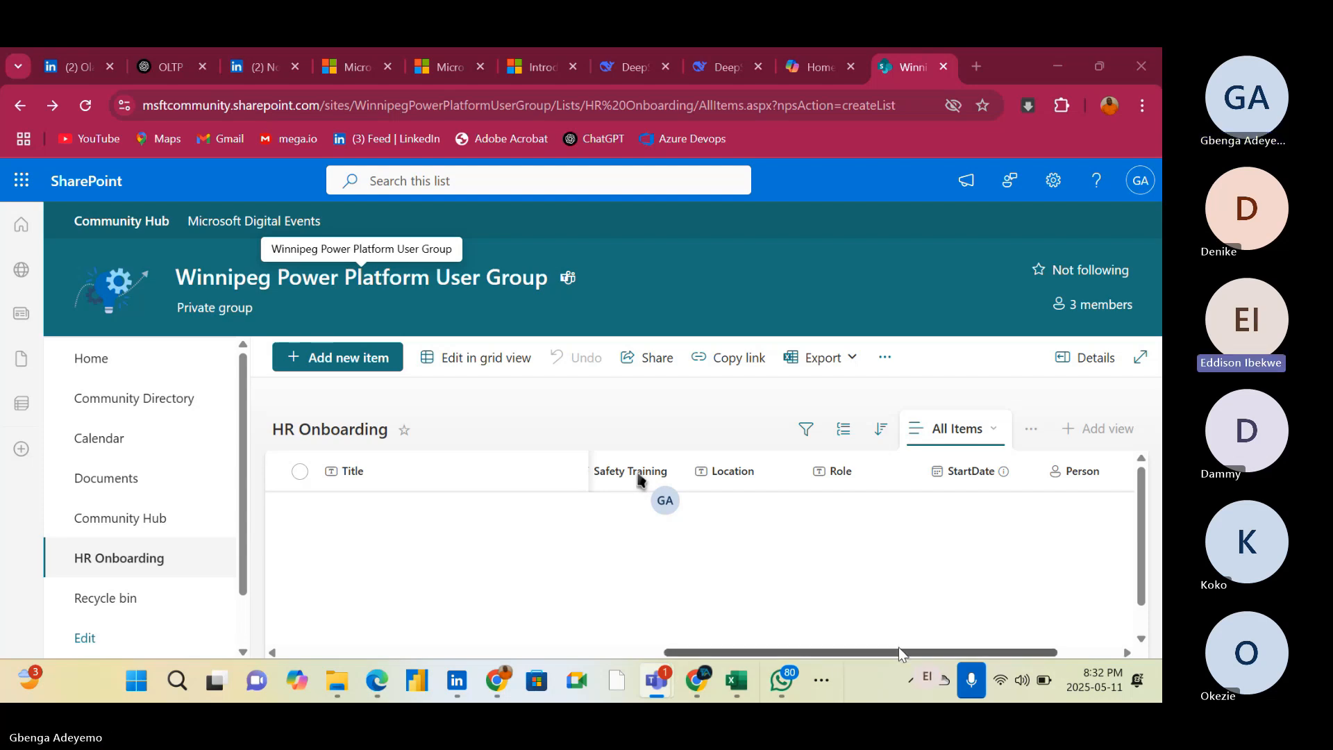
{"action": "left_click_drag", "start_coordinate": [899, 655], "coordinate": [316, 656]}
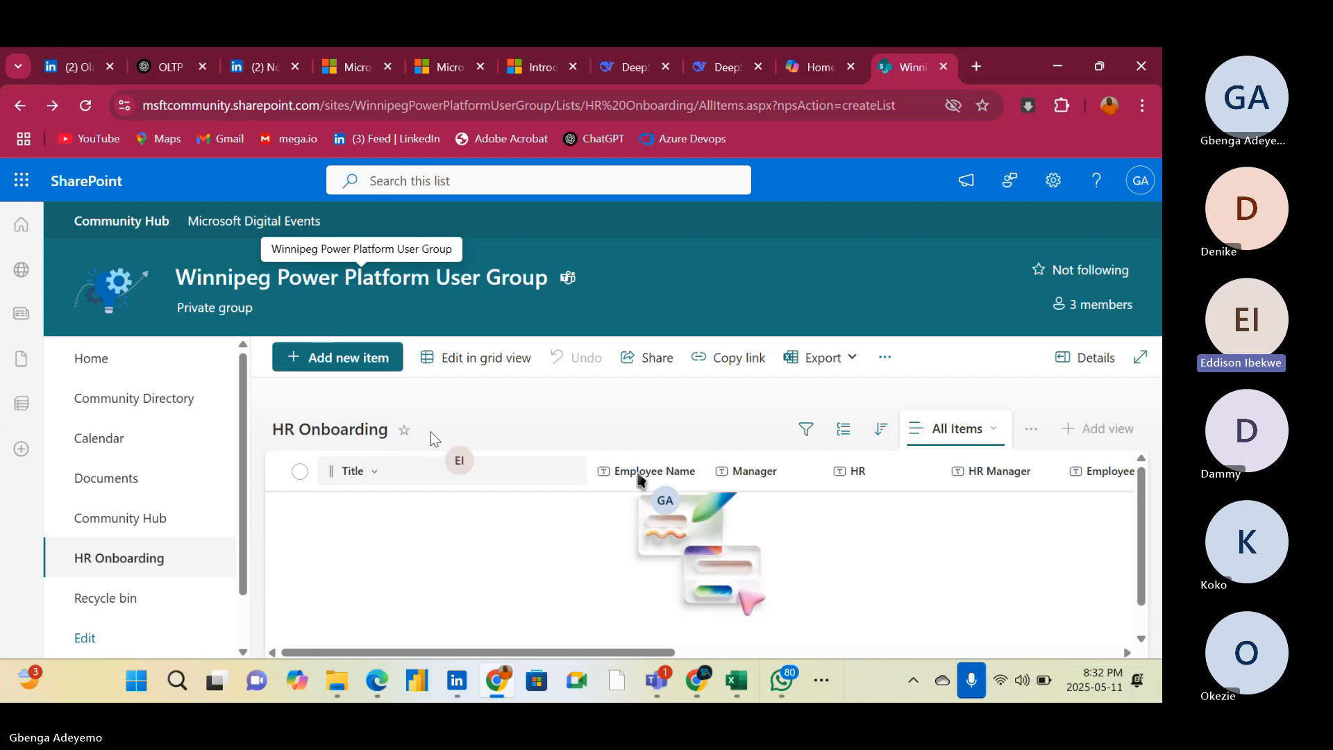
{"action": "key", "text": "ctrl+shift+m"}
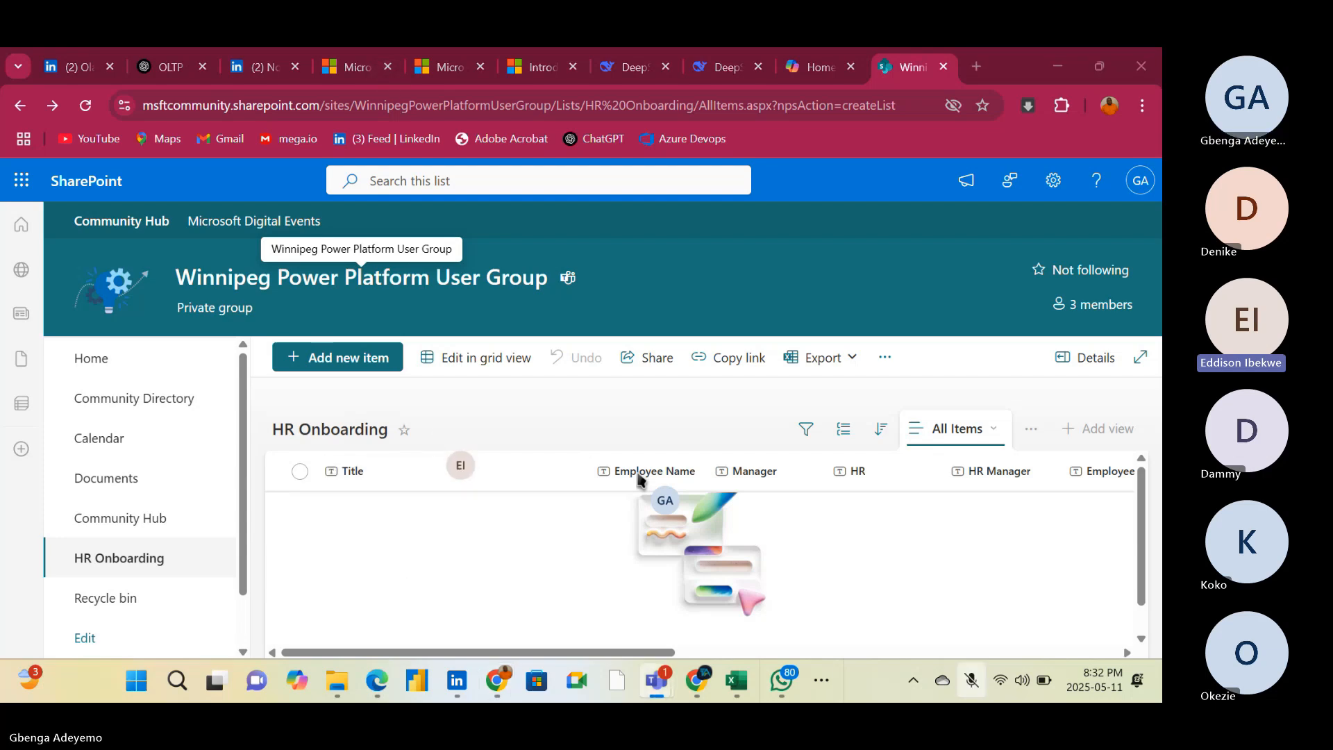
{"action": "left_click", "coordinate": [637, 475]}
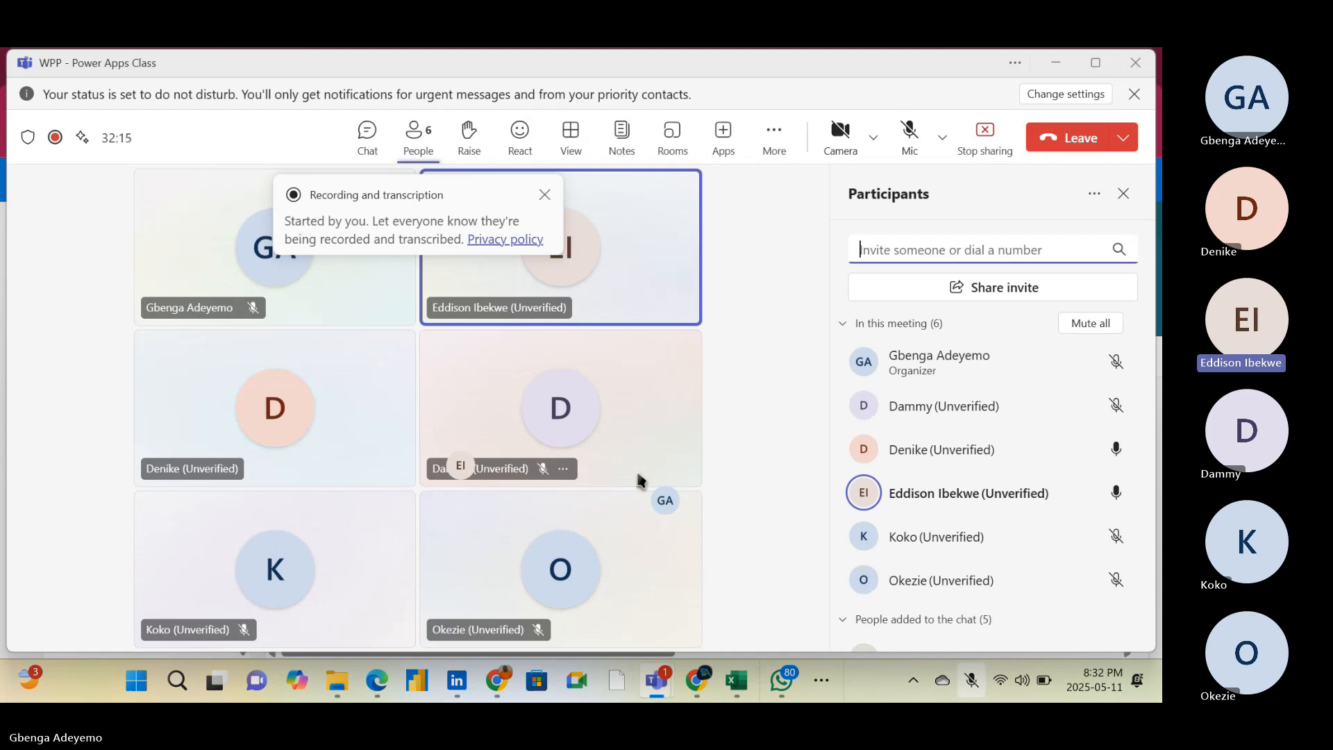
{"action": "left_click", "coordinate": [1053, 62]}
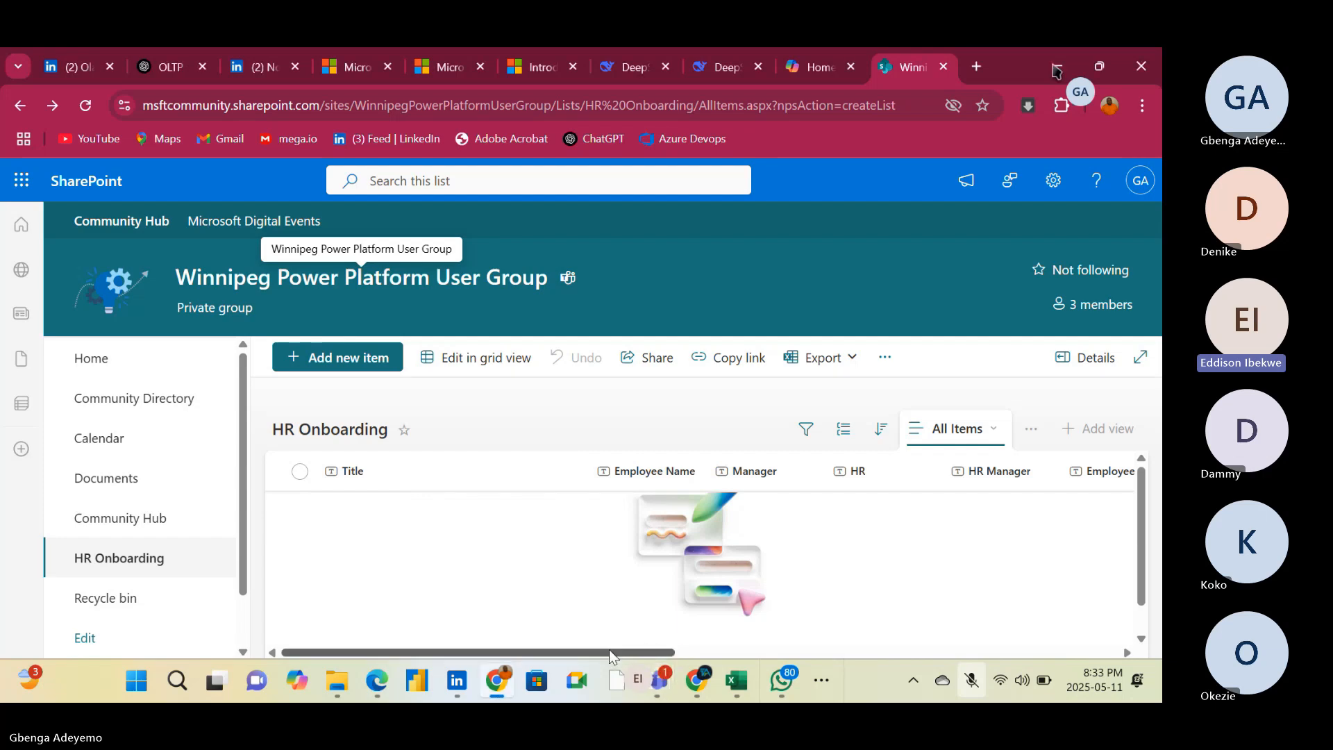
Open the show/hide columns settings for the HR Onboarding list view, deselect Title and select ID
{"action": "left_click_drag", "start_coordinate": [611, 652], "coordinate": [735, 626]}
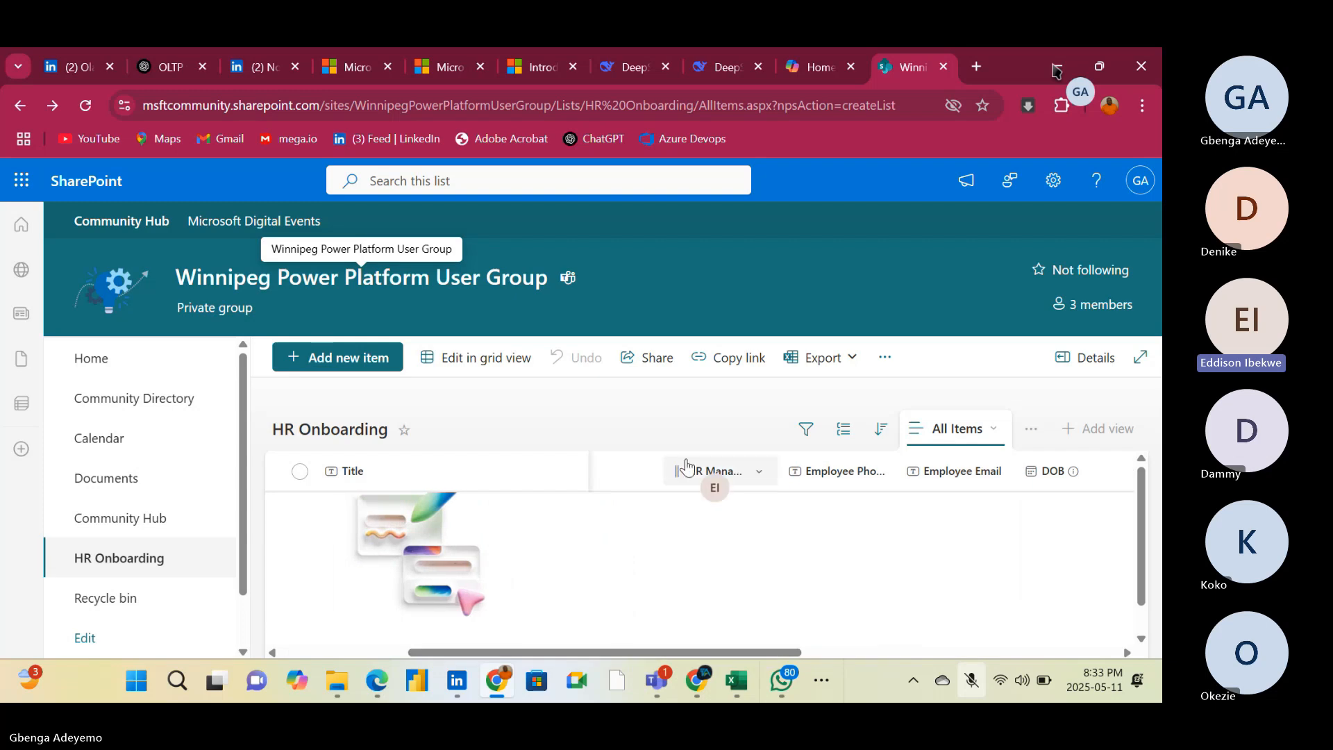
{"action": "left_click", "coordinate": [761, 475]}
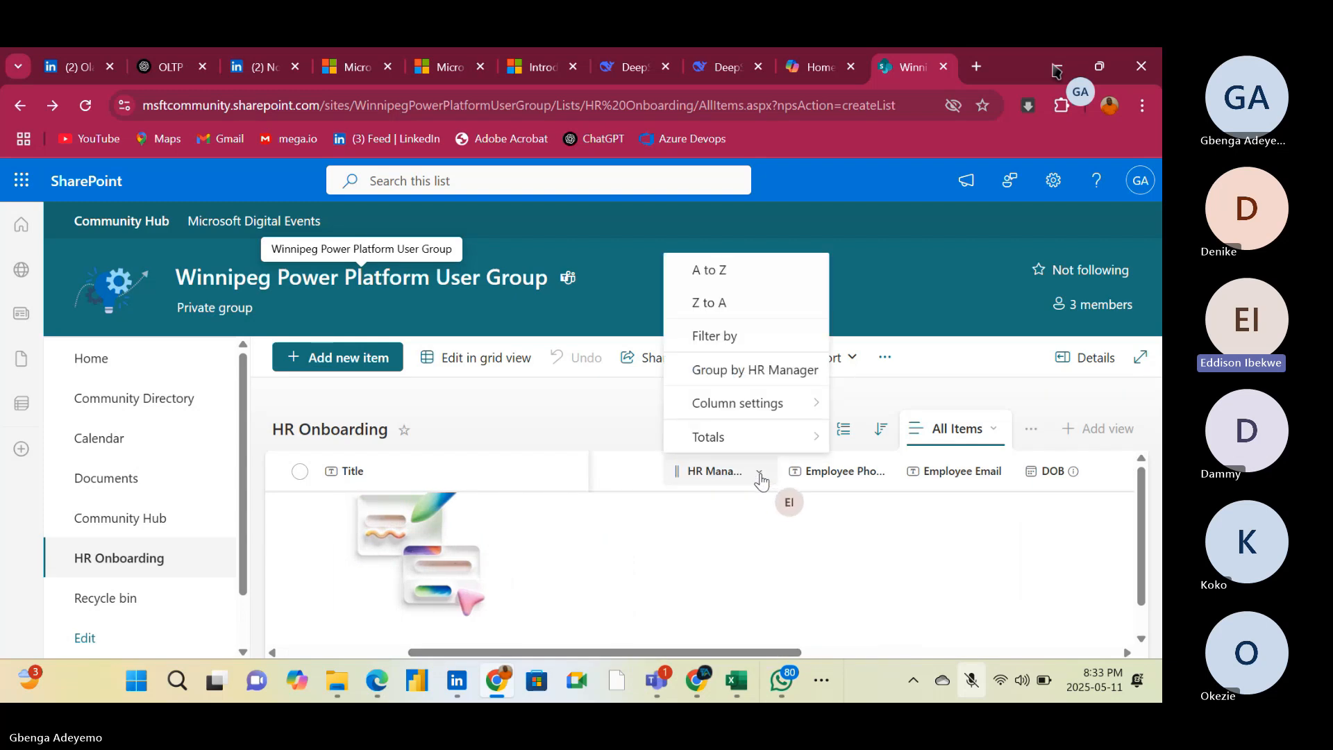
{"action": "mouse_move", "coordinate": [766, 438]}
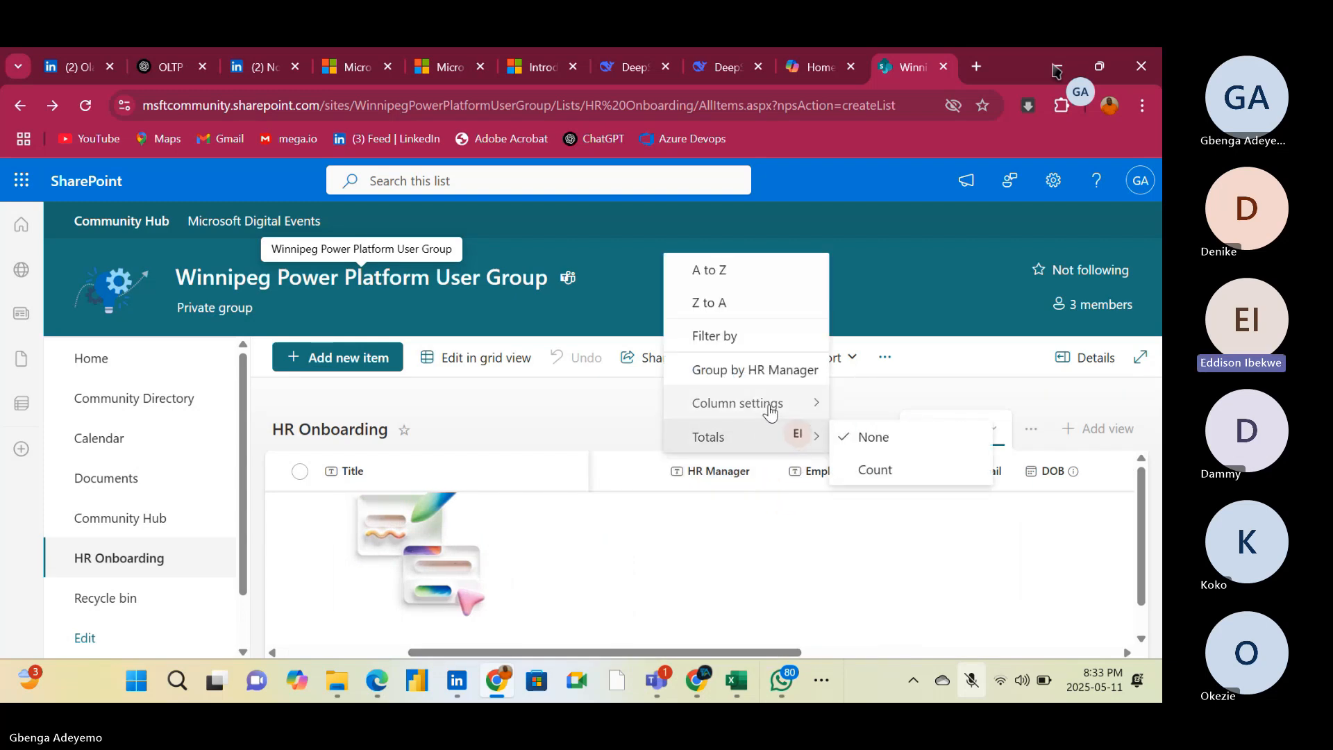
{"action": "mouse_move", "coordinate": [769, 410]}
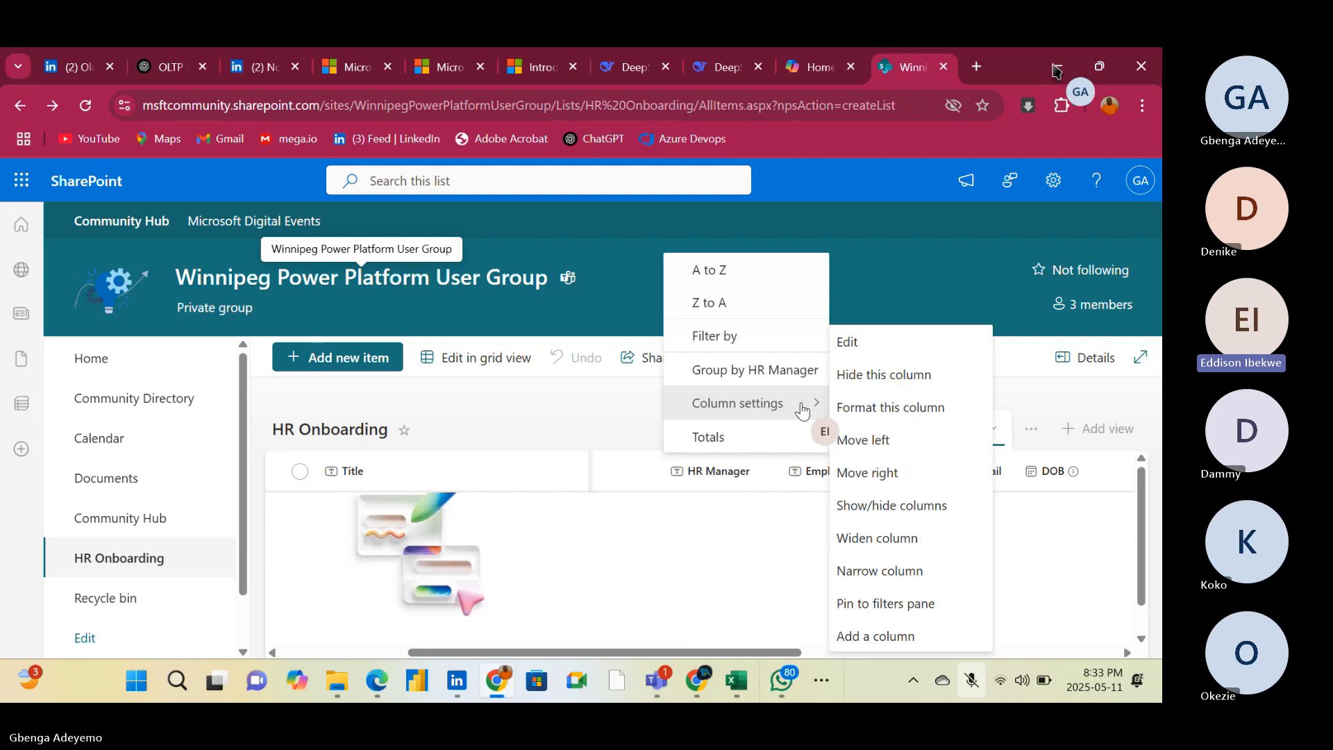
{"action": "left_click", "coordinate": [870, 515]}
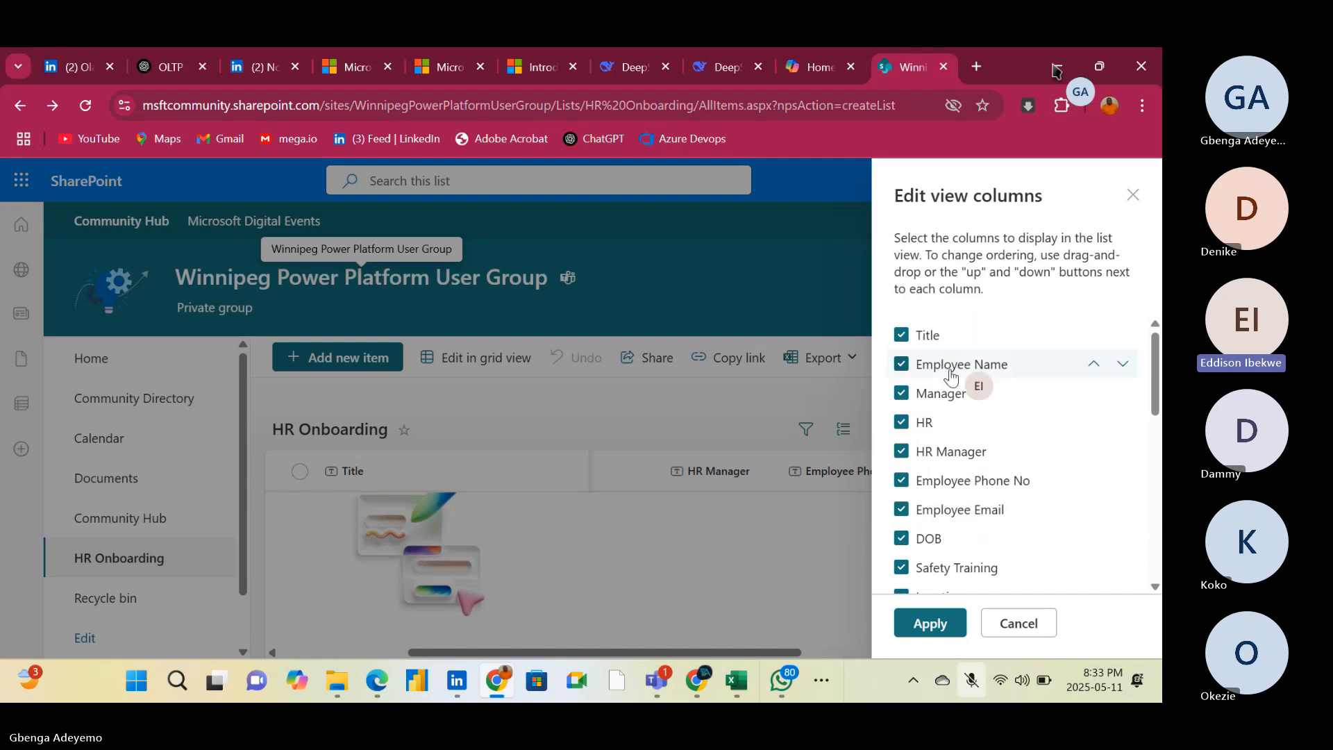
{"action": "left_click", "coordinate": [899, 339]}
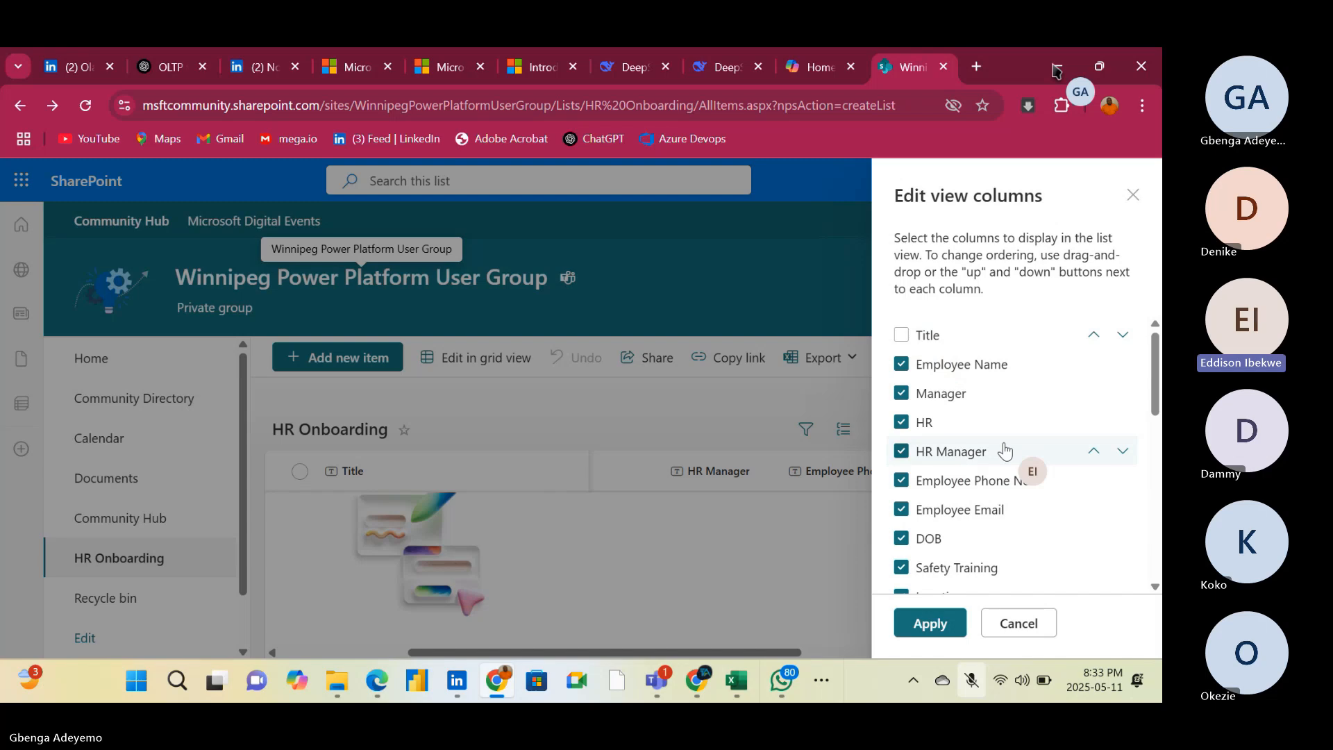
{"action": "scroll", "coordinate": [1005, 451], "scroll_direction": "down", "scroll_amount": 4}
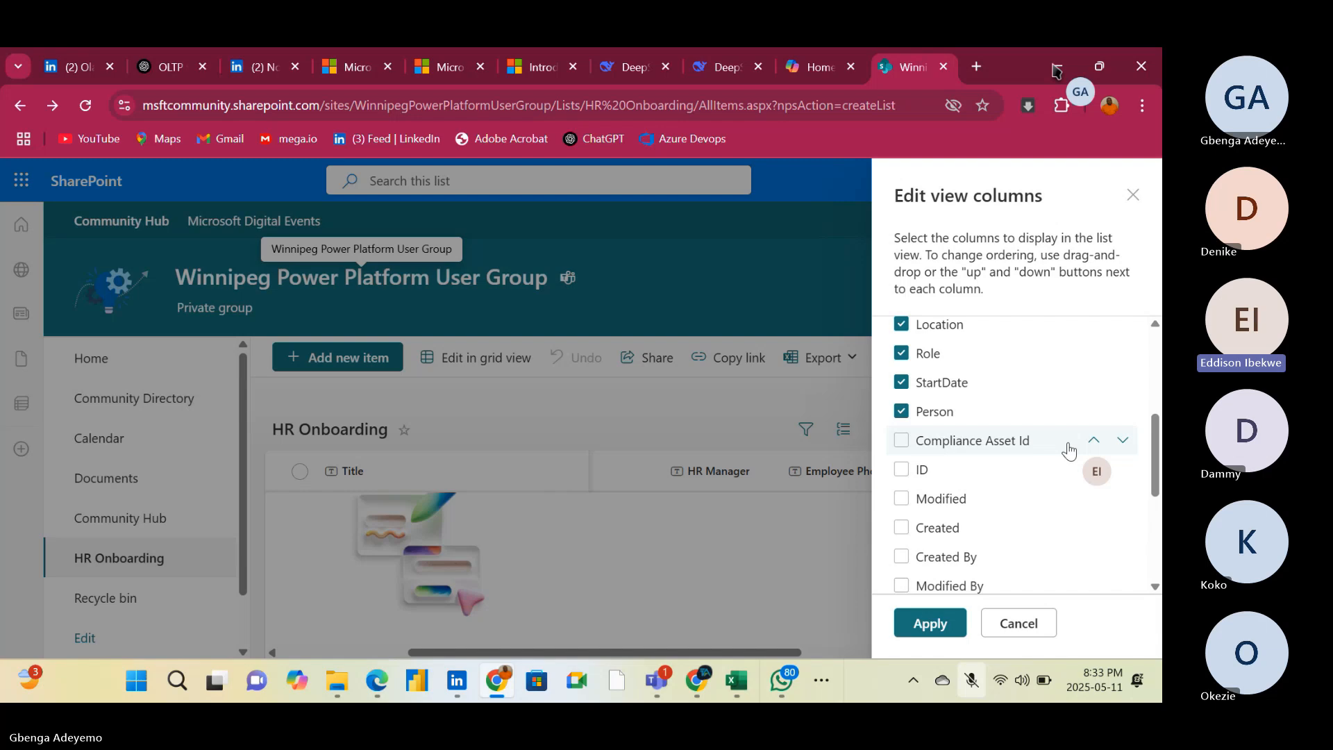
{"action": "left_click", "coordinate": [901, 471]}
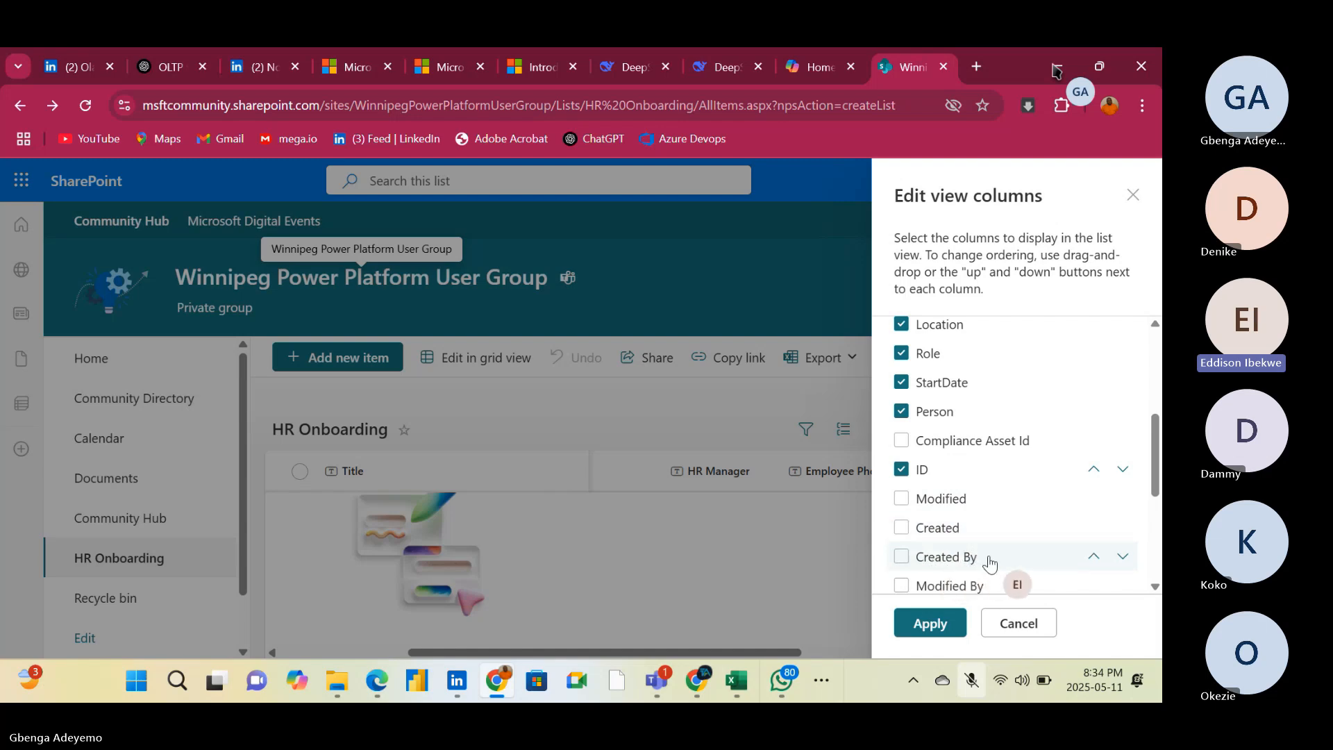
Select Modified, Created, Created By, Modified By and Attachments for display as well, and apply the column changes to the view
{"action": "scroll", "coordinate": [990, 563], "scroll_direction": "down", "scroll_amount": 3}
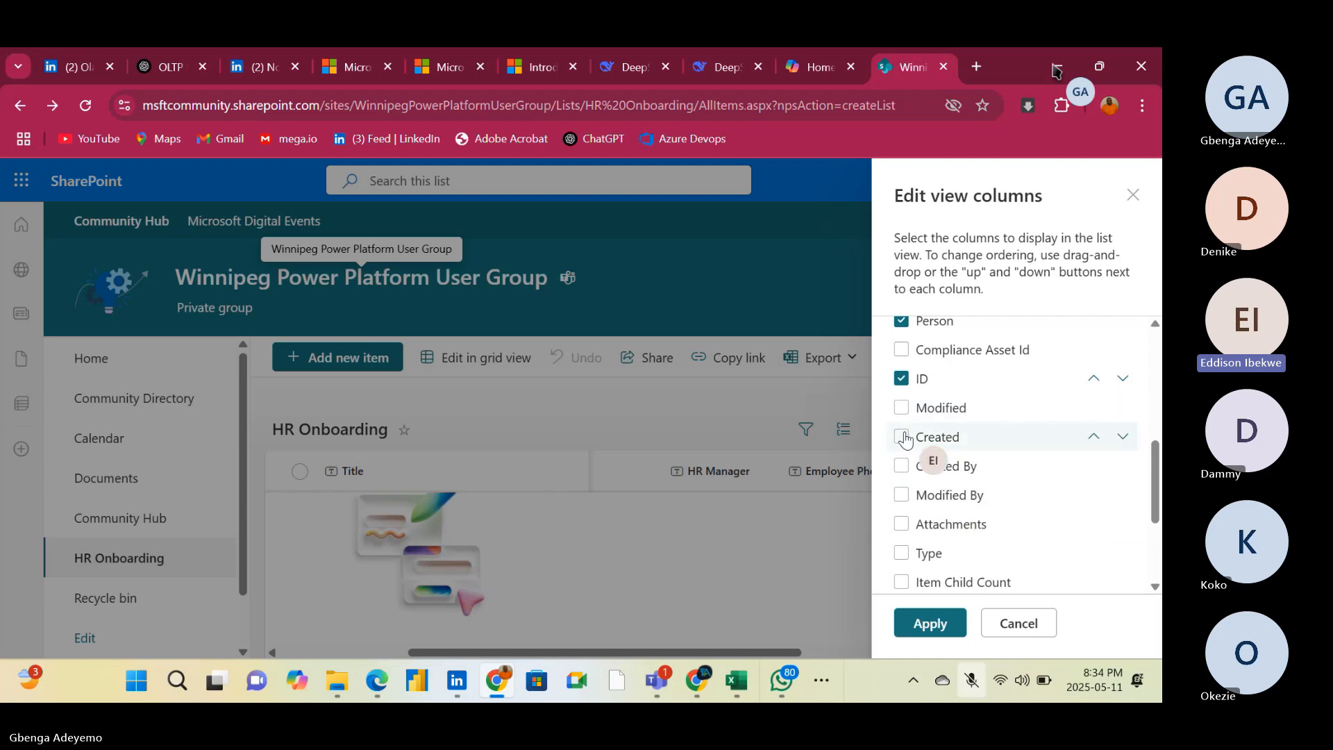
{"action": "scroll", "coordinate": [951, 521], "scroll_direction": "down", "scroll_amount": 1}
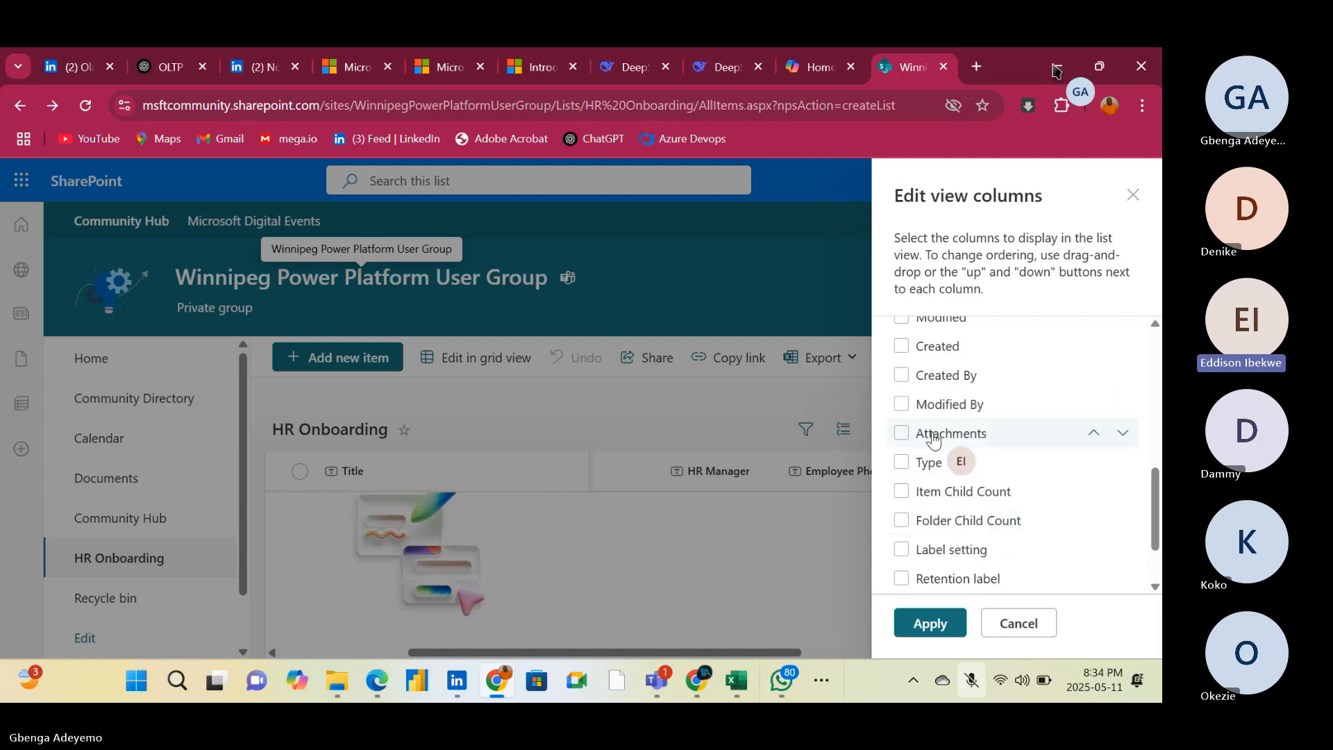
{"action": "scroll", "coordinate": [935, 444], "scroll_direction": "down", "scroll_amount": 1}
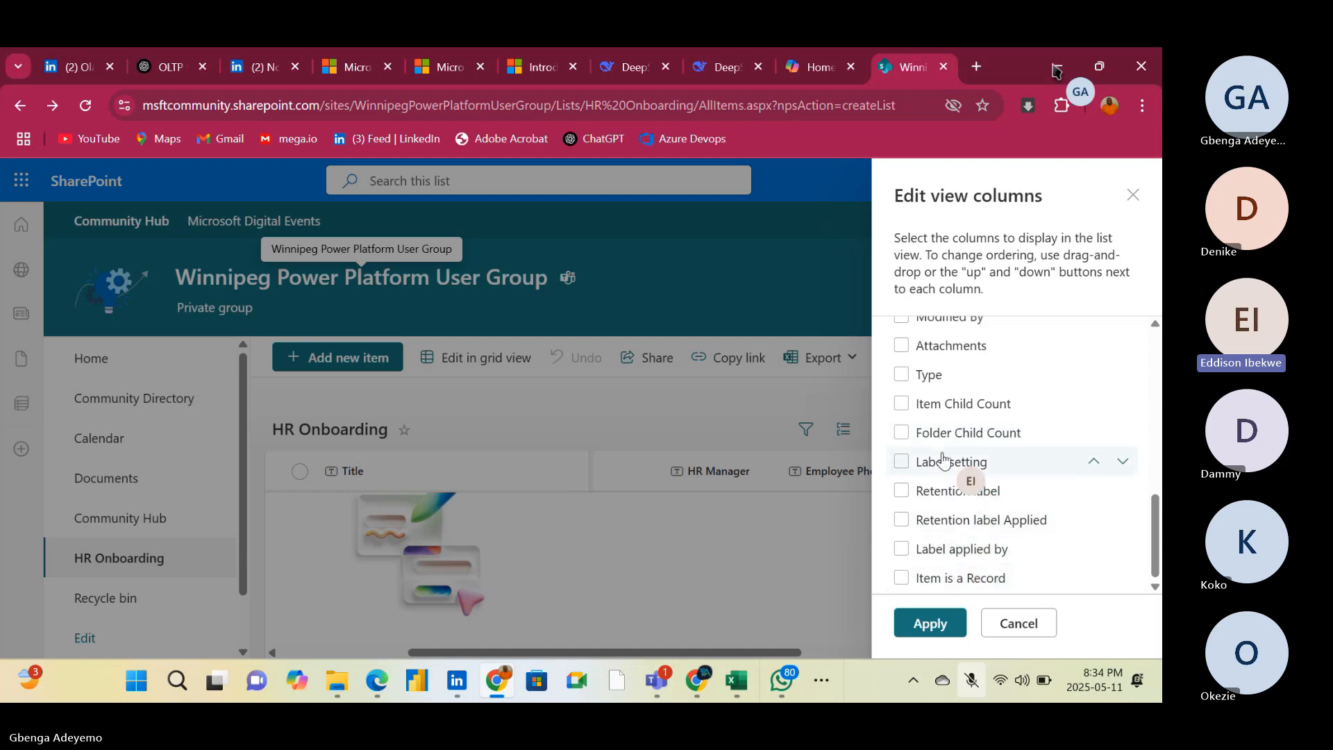
{"action": "scroll", "coordinate": [945, 459], "scroll_direction": "up", "scroll_amount": 1}
{"action": "scroll", "coordinate": [946, 460], "scroll_direction": "up", "scroll_amount": 1}
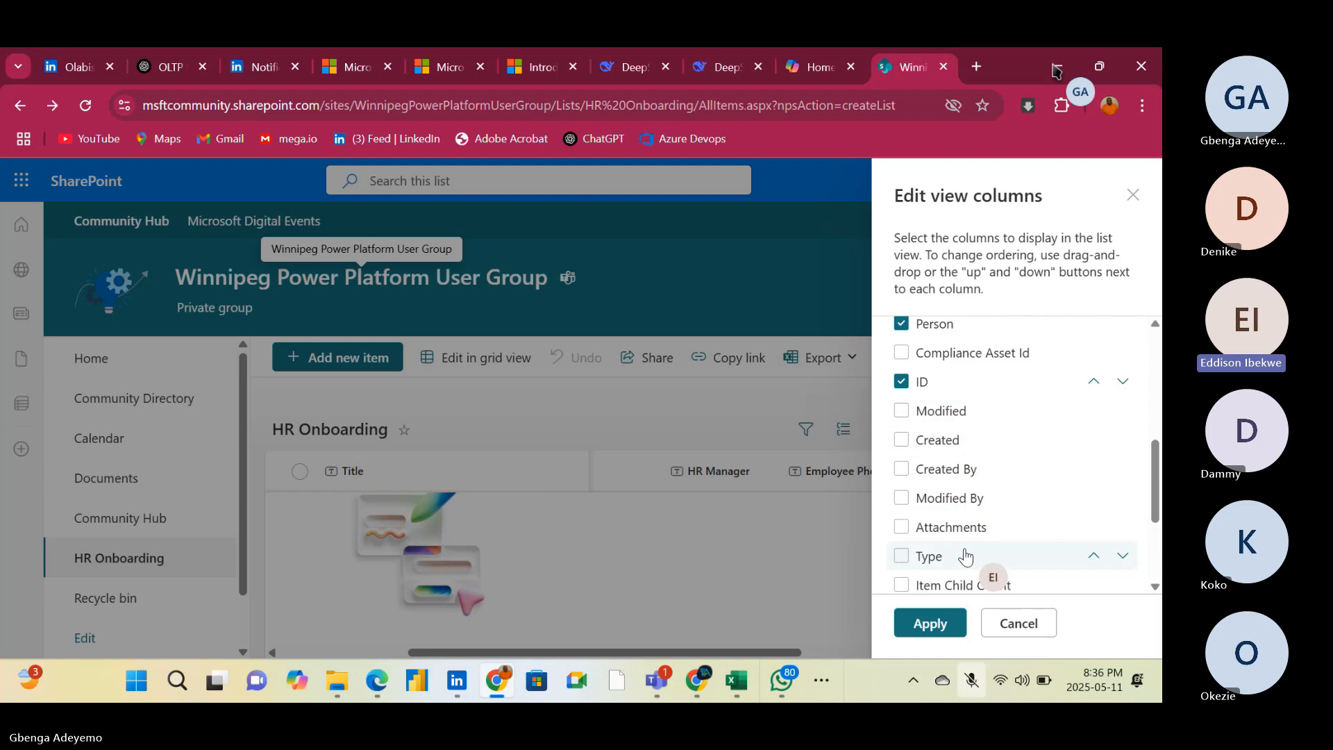
{"action": "left_click", "coordinate": [904, 416]}
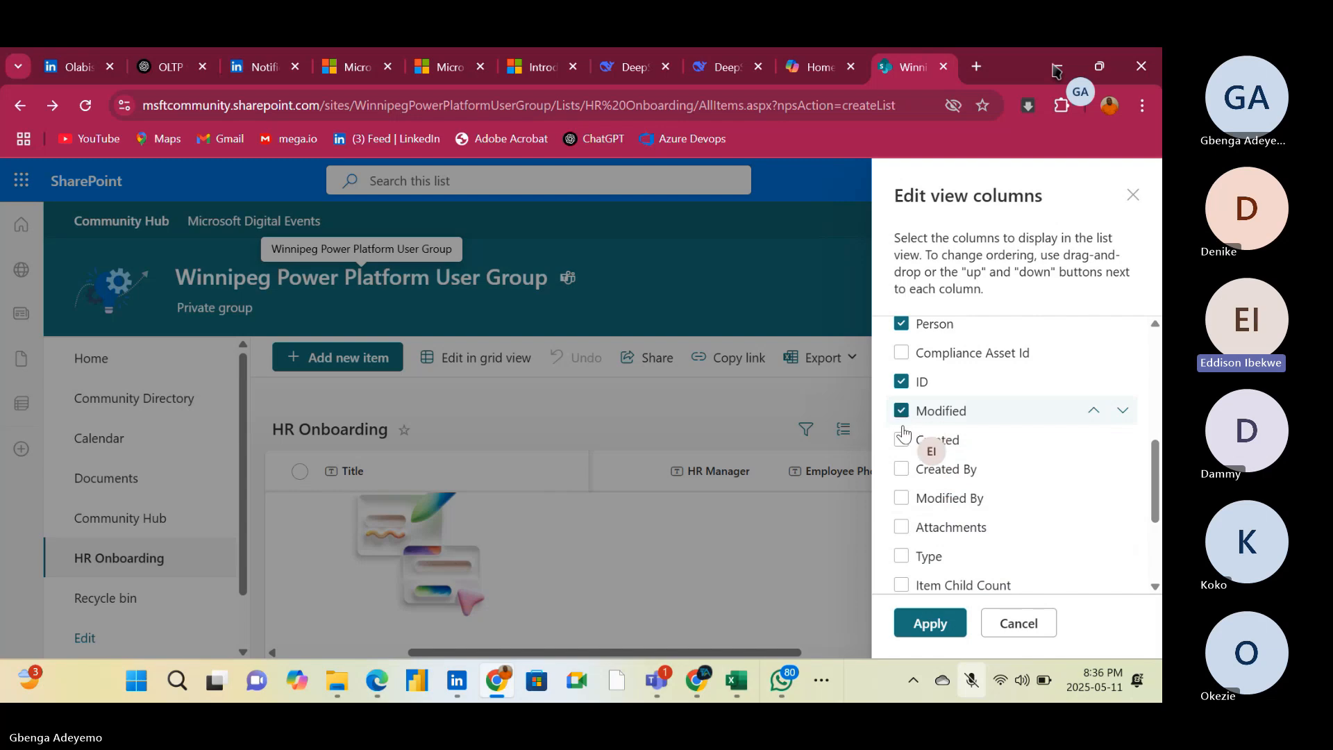
{"action": "left_click", "coordinate": [902, 444]}
{"action": "left_click", "coordinate": [901, 469]}
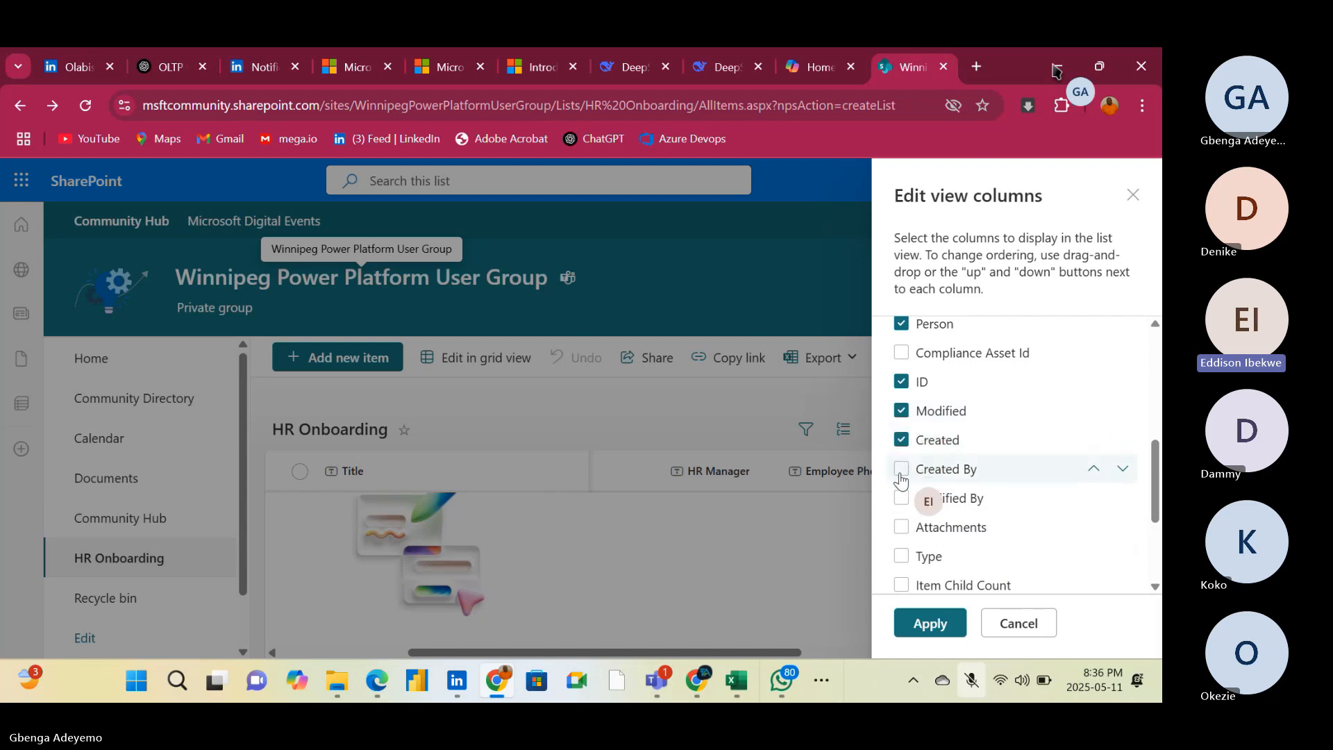
{"action": "left_click", "coordinate": [901, 499]}
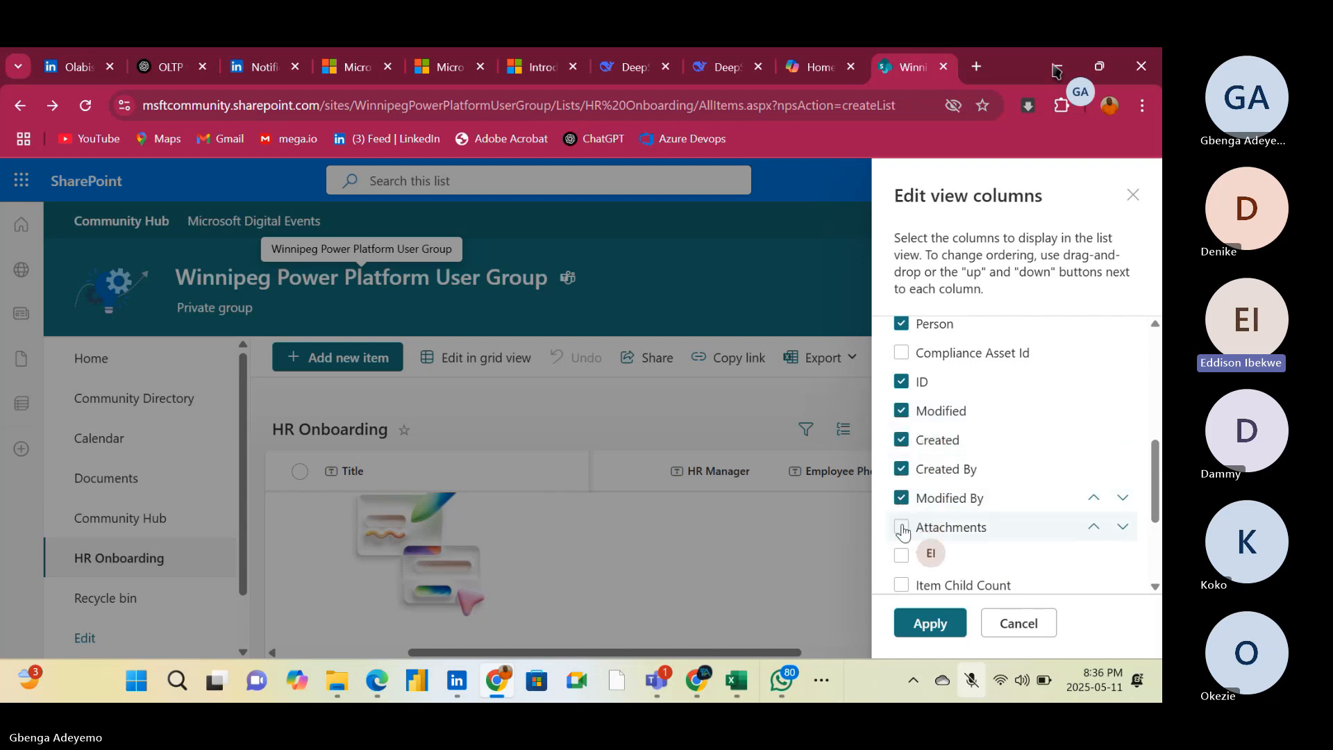
{"action": "left_click", "coordinate": [902, 530]}
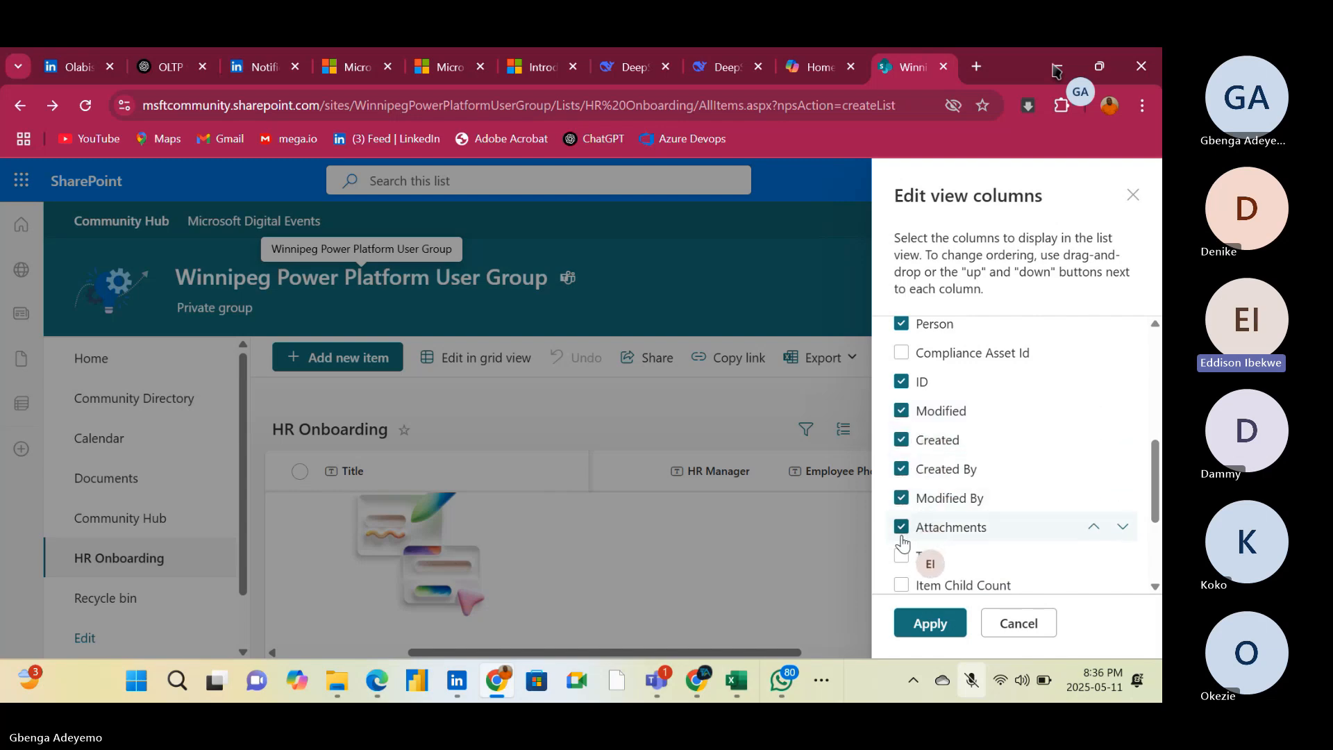
{"action": "left_click", "coordinate": [930, 623]}
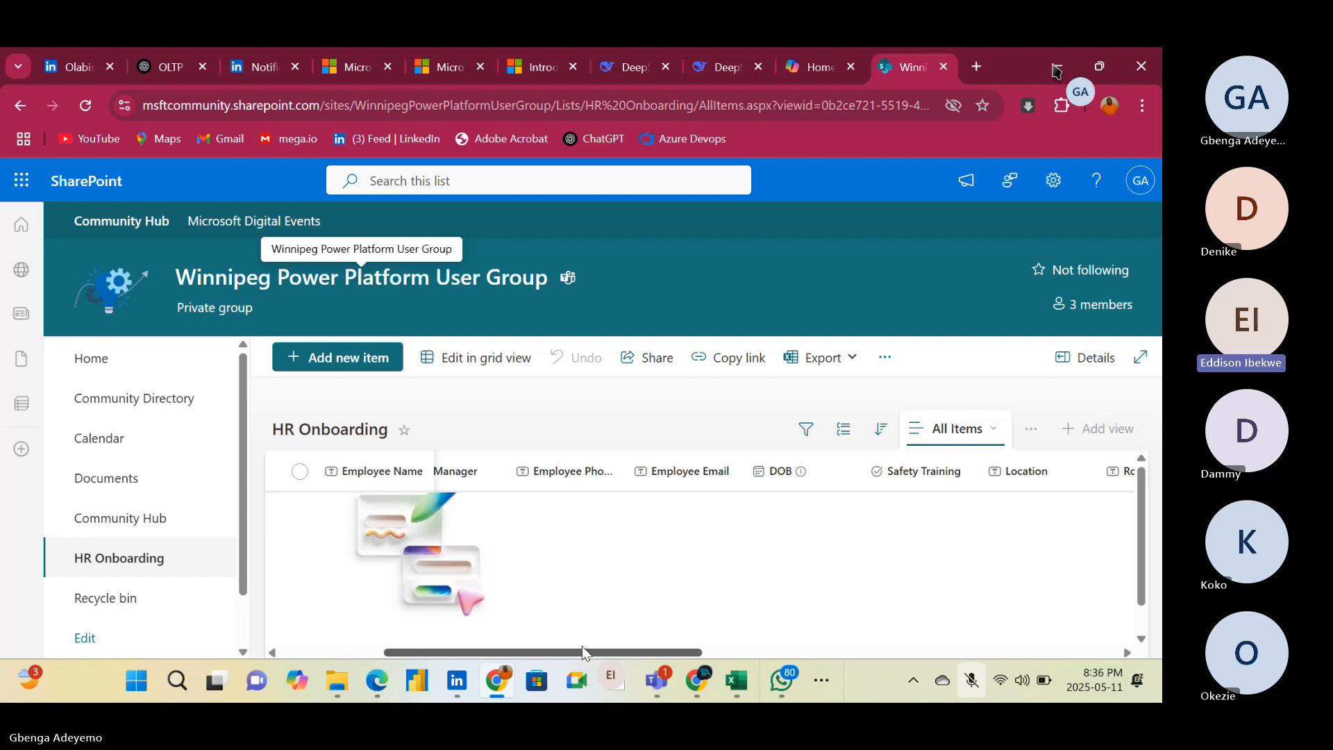
{"action": "key", "text": "XF86AudioRaiseVolume"}
{"action": "left_click_drag", "start_coordinate": [580, 656], "coordinate": [345, 609]}
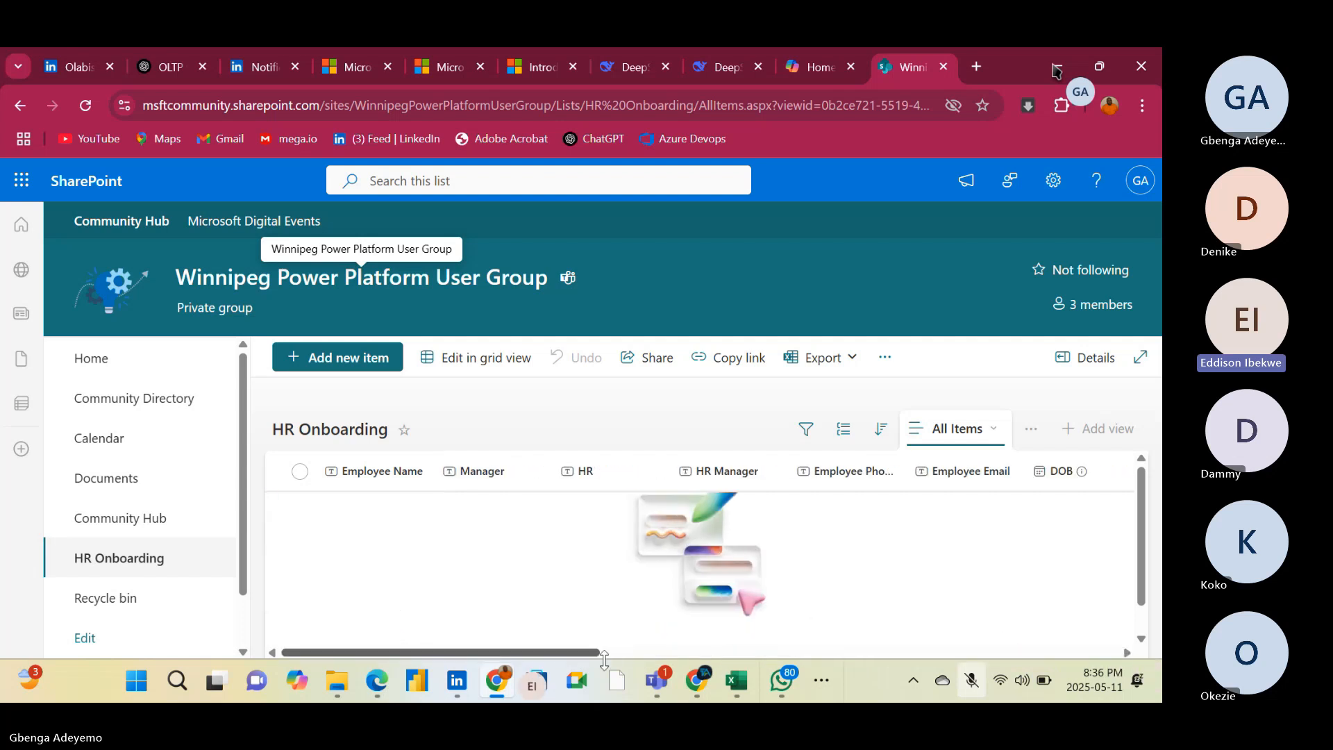
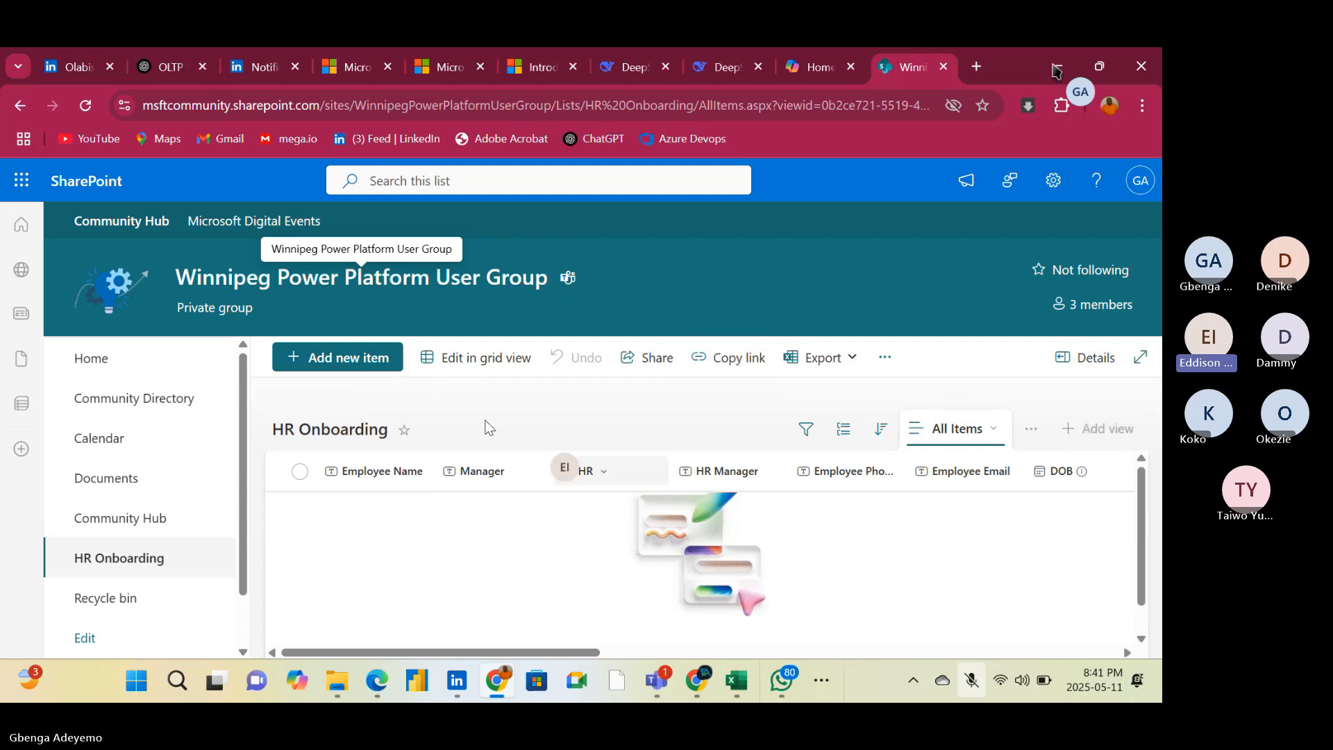
Switch the HR Onboarding list to grid editing, add a new item and enter the employee's full name under Employee Name
{"action": "left_click", "coordinate": [461, 364]}
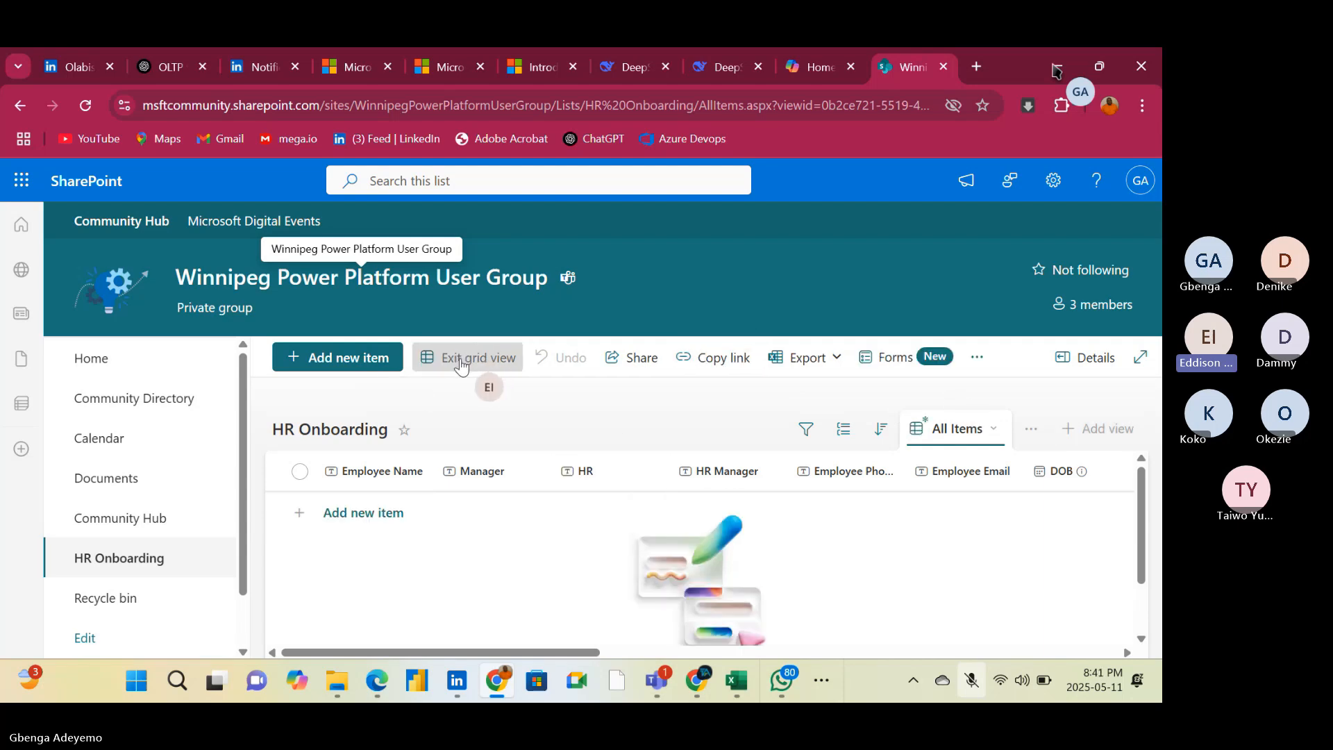
{"action": "left_click", "coordinate": [363, 513]}
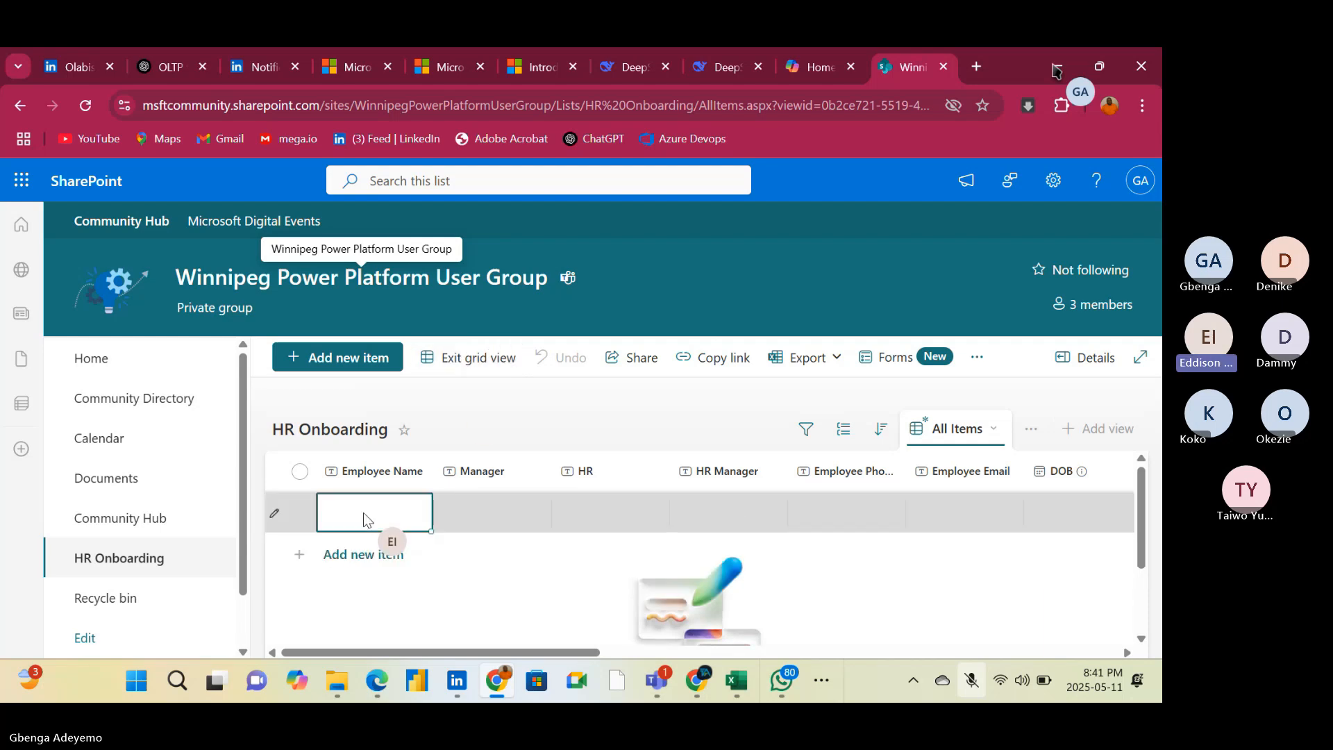
{"action": "type", "text": "J"}
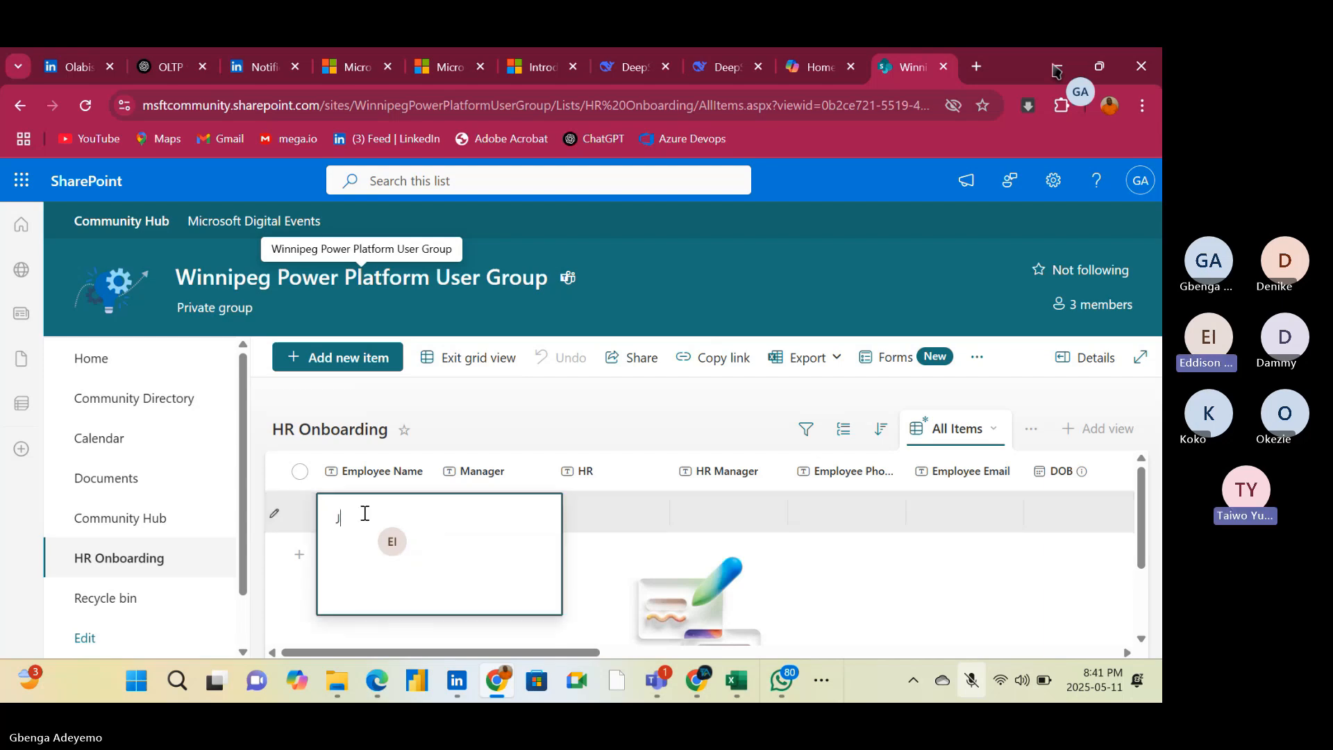
{"action": "type", "text": "o"}
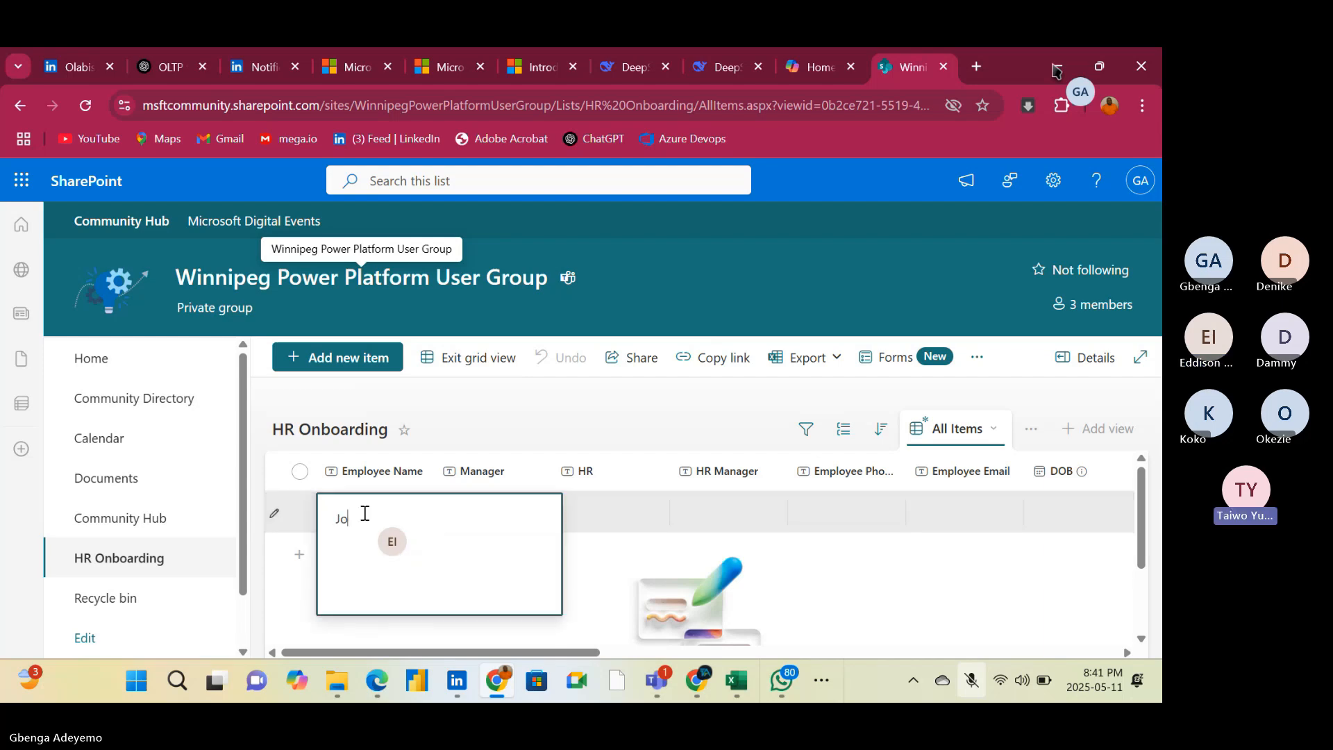
{"action": "type", "text": "hn Doe"}
{"action": "left_click", "coordinate": [829, 594]}
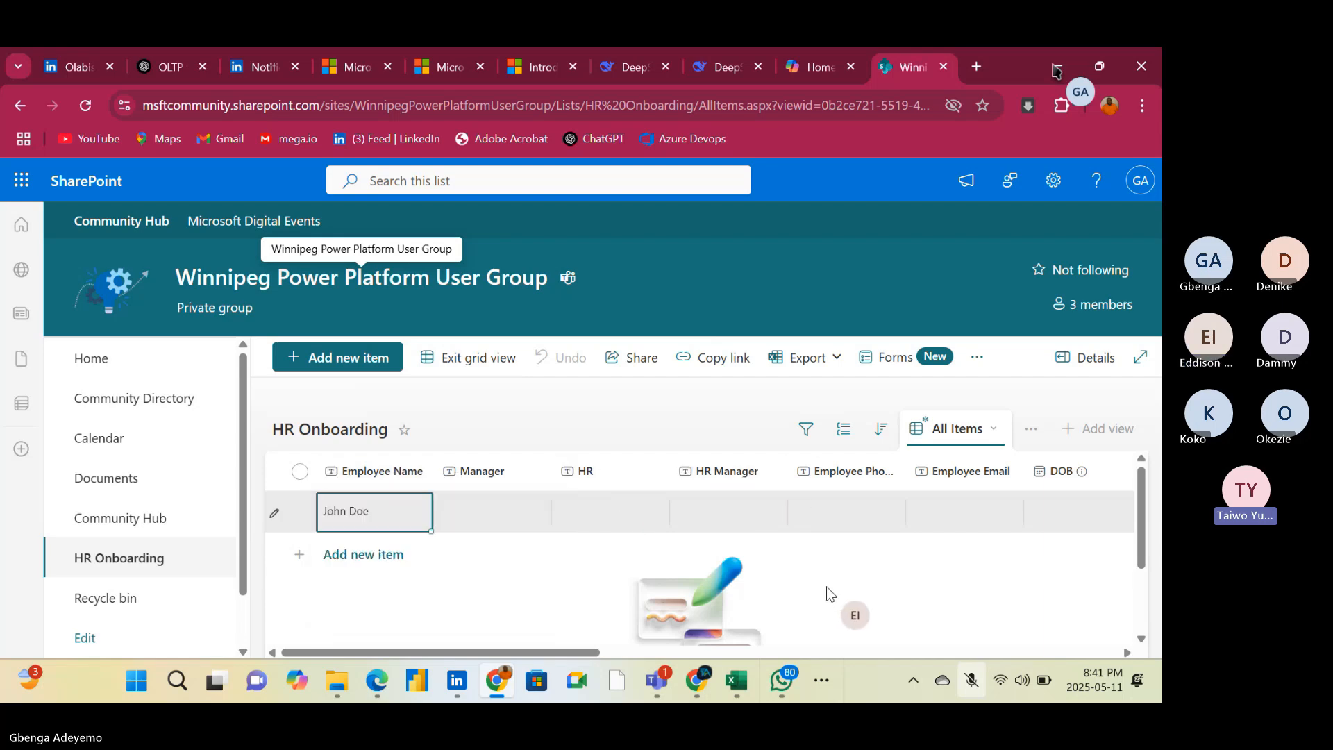
Enter the manager's full name in the Manager column of the new item
{"action": "left_click", "coordinate": [465, 507]}
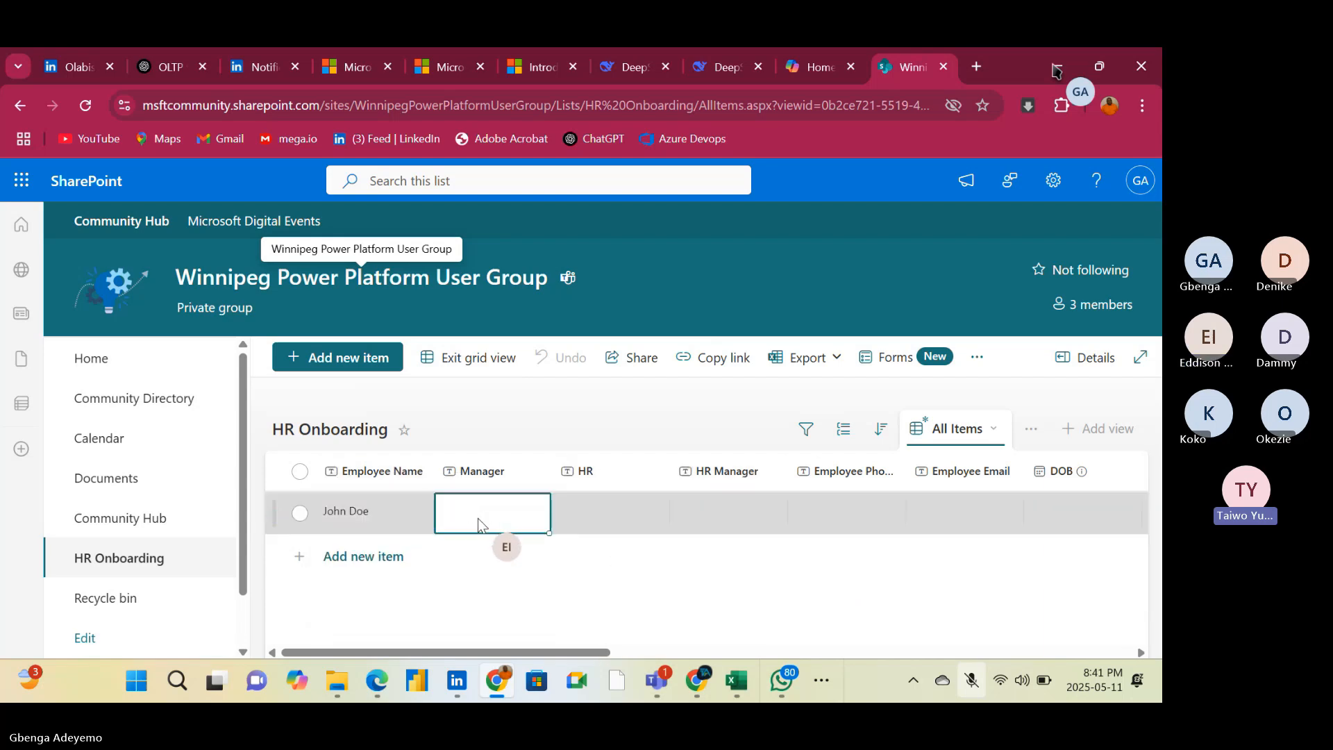
{"action": "left_click", "coordinate": [478, 517]}
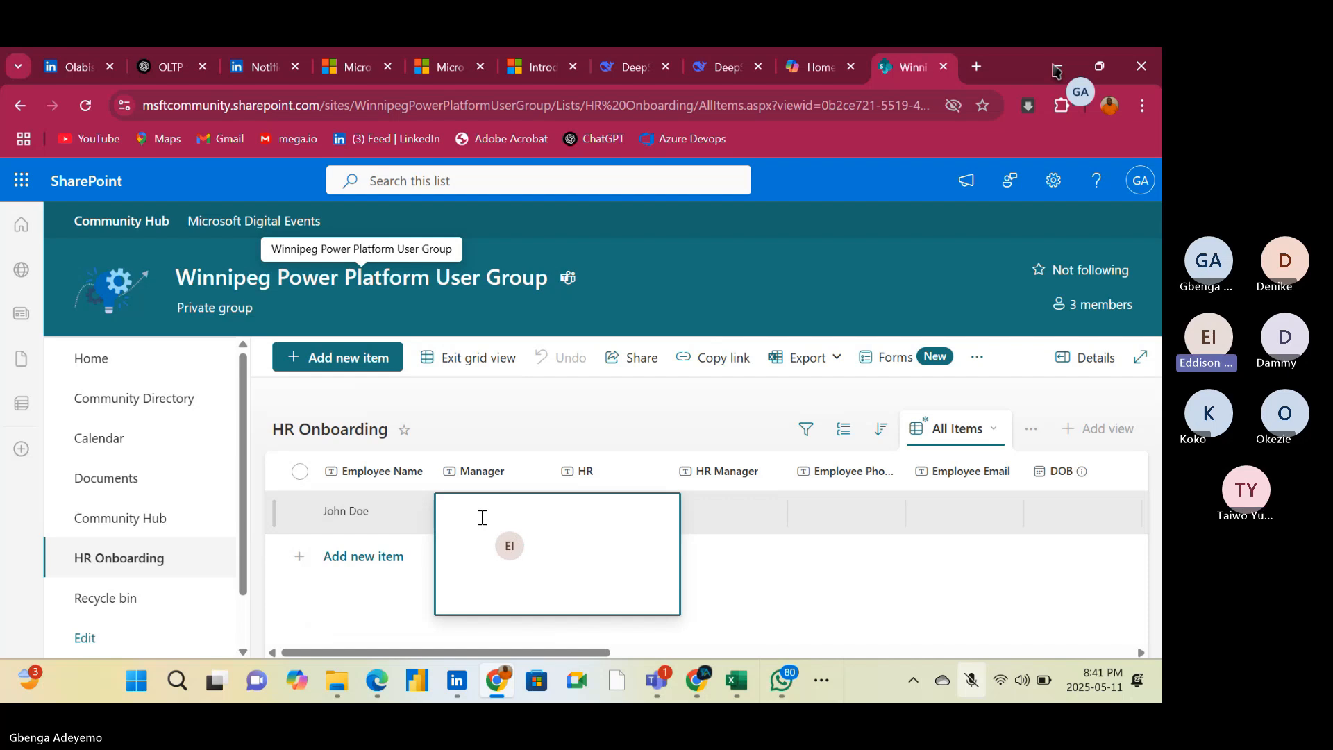
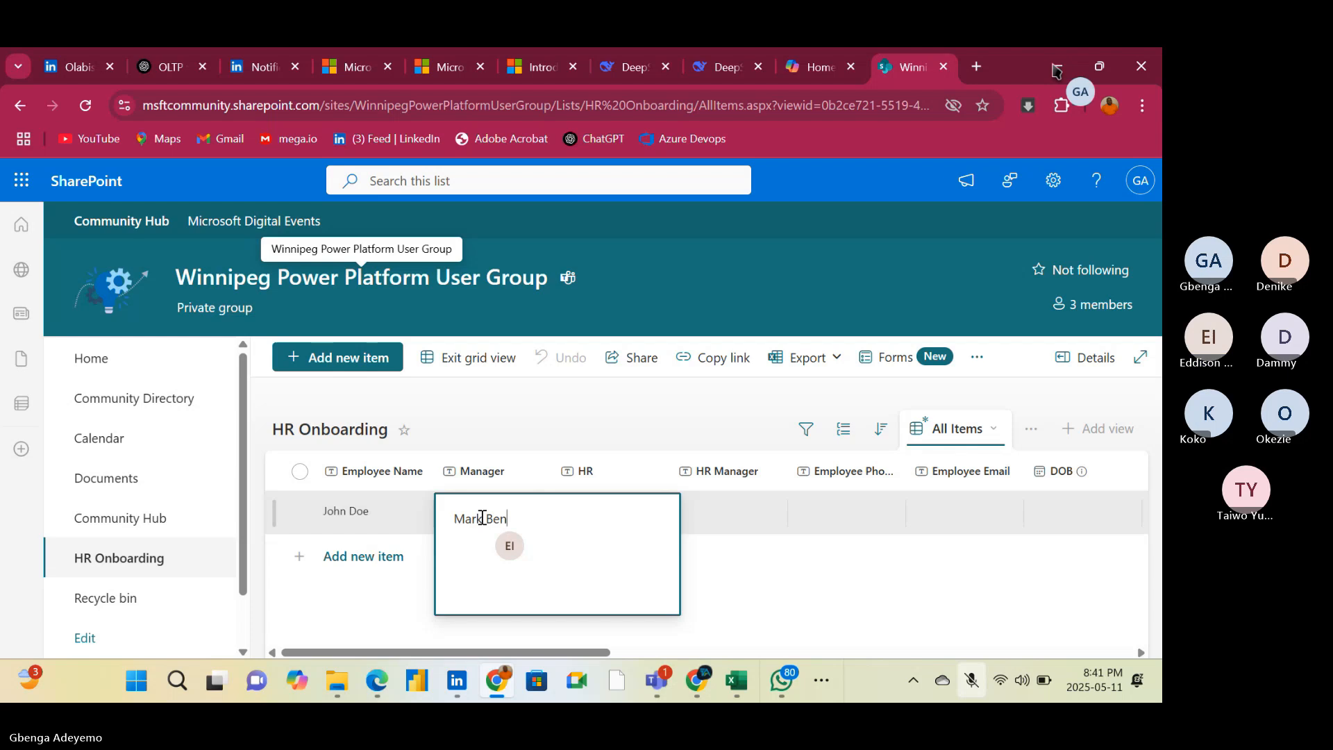
{"action": "left_click", "coordinate": [684, 559]}
Fill in the HR column of the first item with the HR contact's full name
{"action": "left_click", "coordinate": [640, 518]}
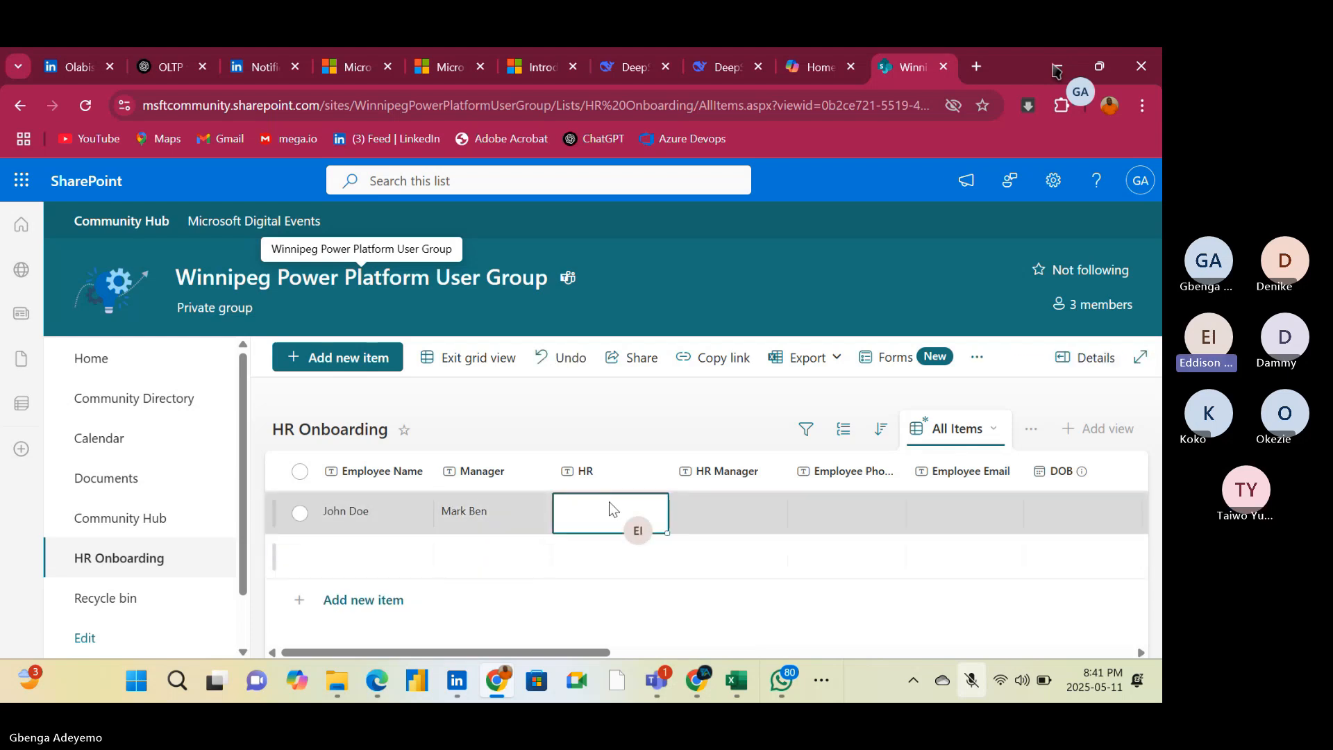
{"action": "left_click", "coordinate": [609, 507]}
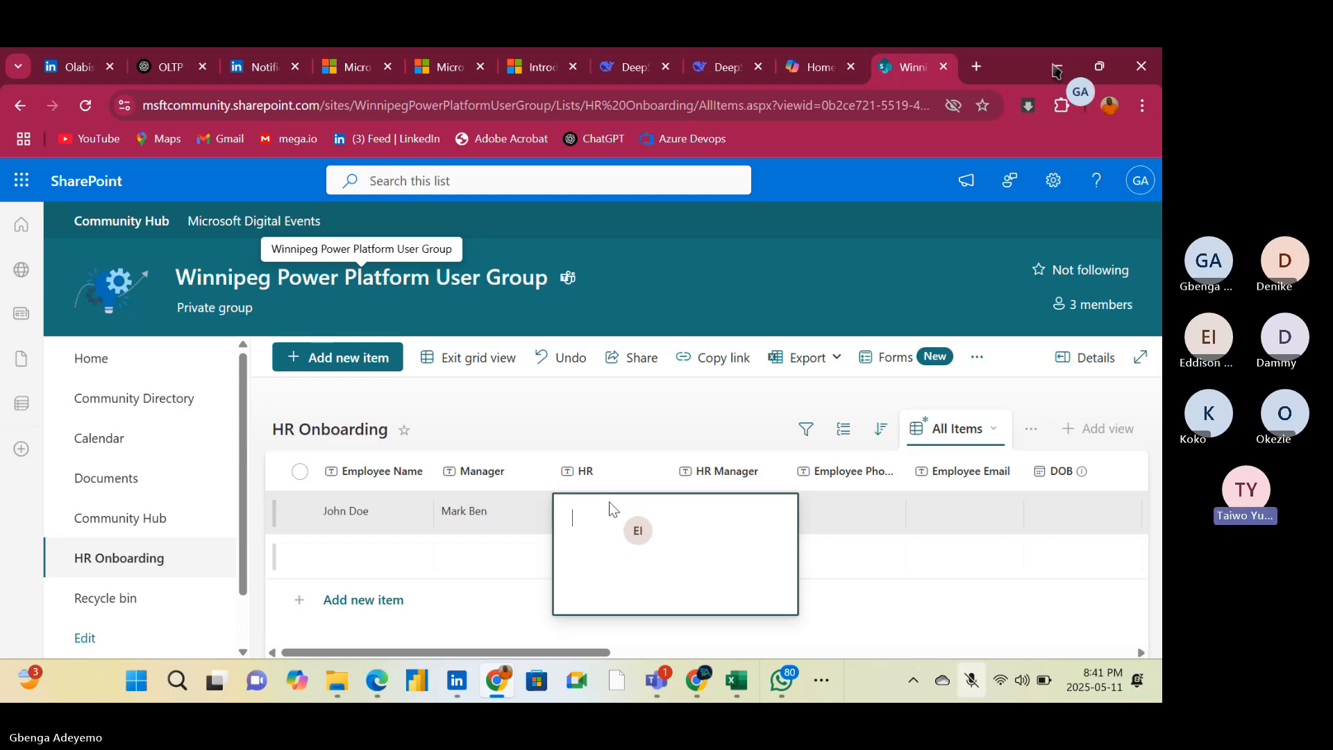
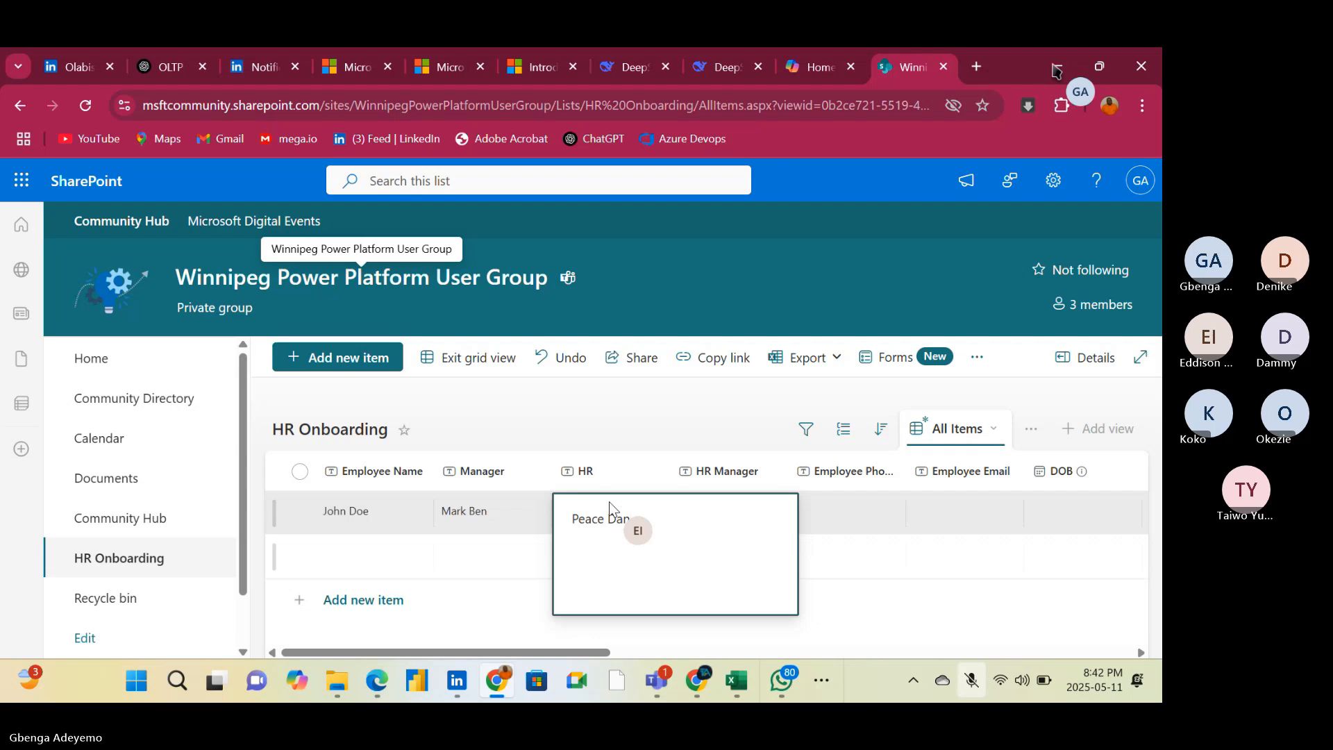
{"action": "left_click", "coordinate": [841, 606]}
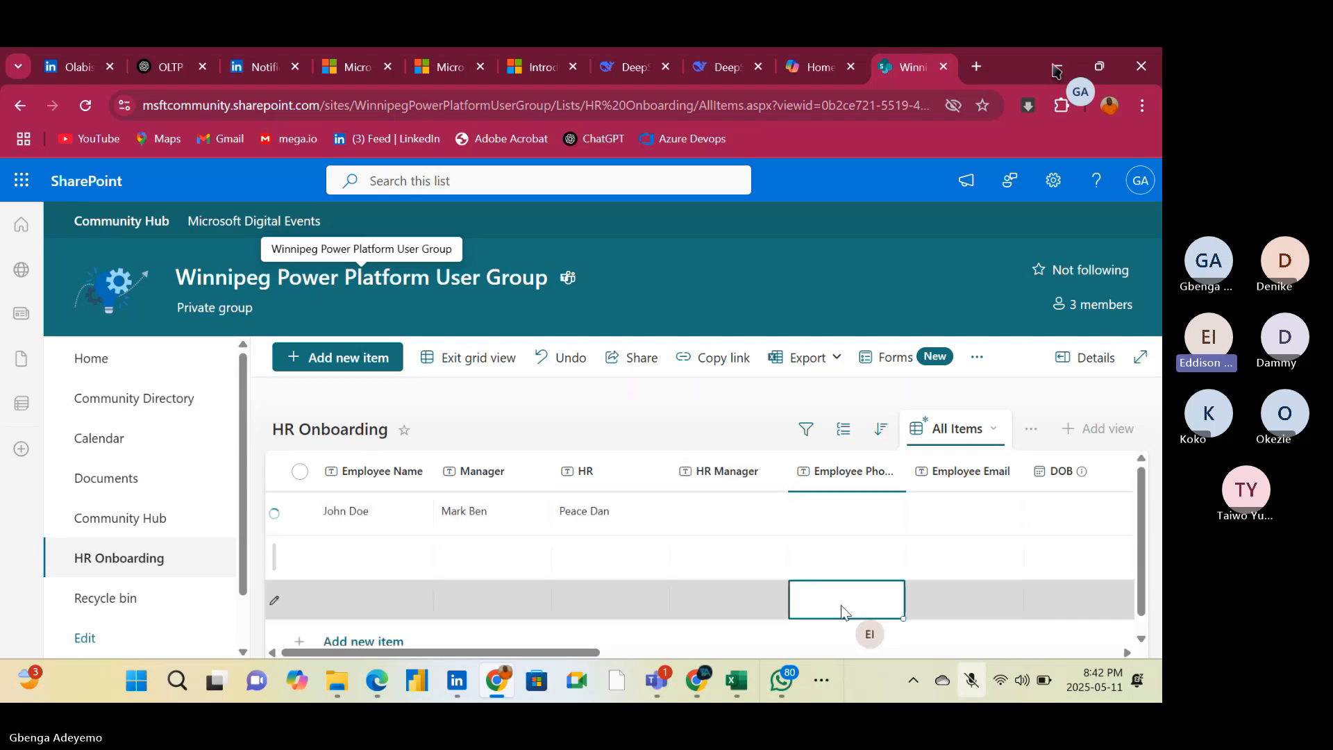
Enter the HR manager's full name in the HR Manager column of the first item
{"action": "left_click", "coordinate": [718, 506]}
{"action": "left_click", "coordinate": [717, 506]}
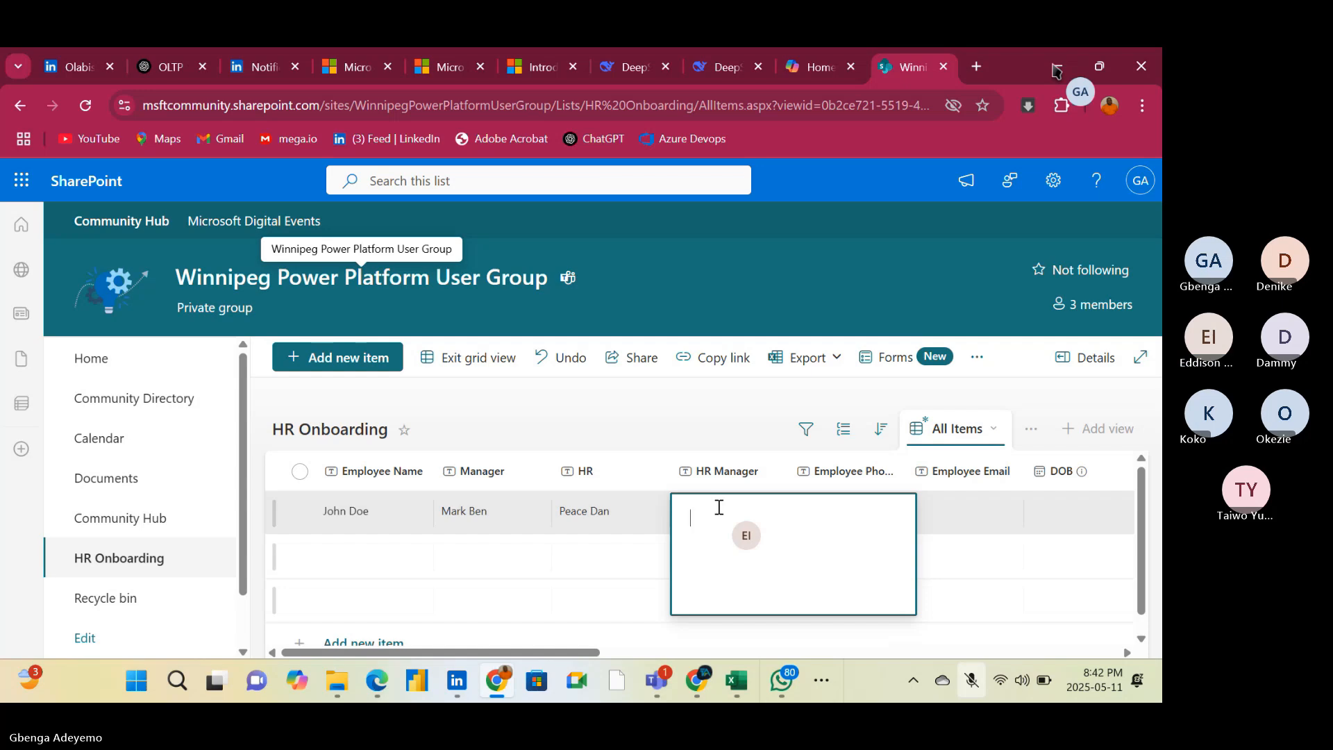
{"action": "type", "text": "m"}
{"action": "key", "text": "BackSpace"}
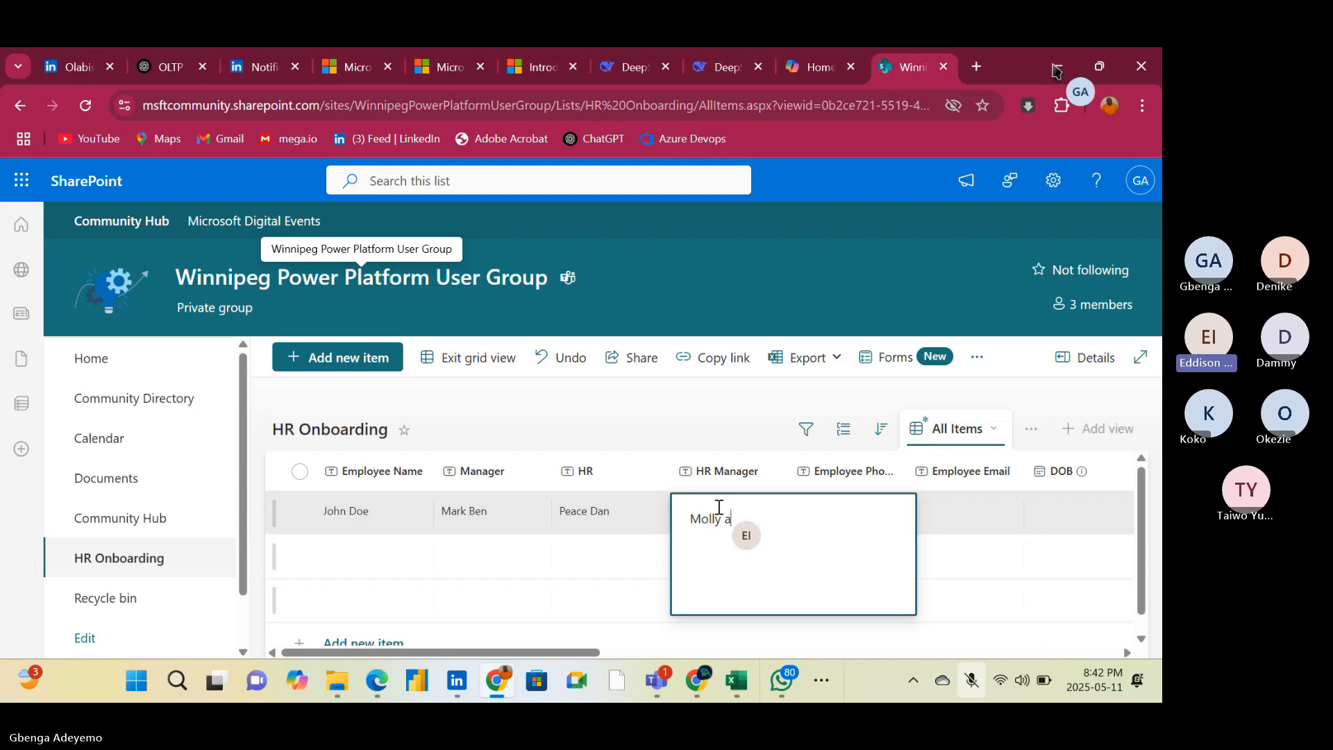
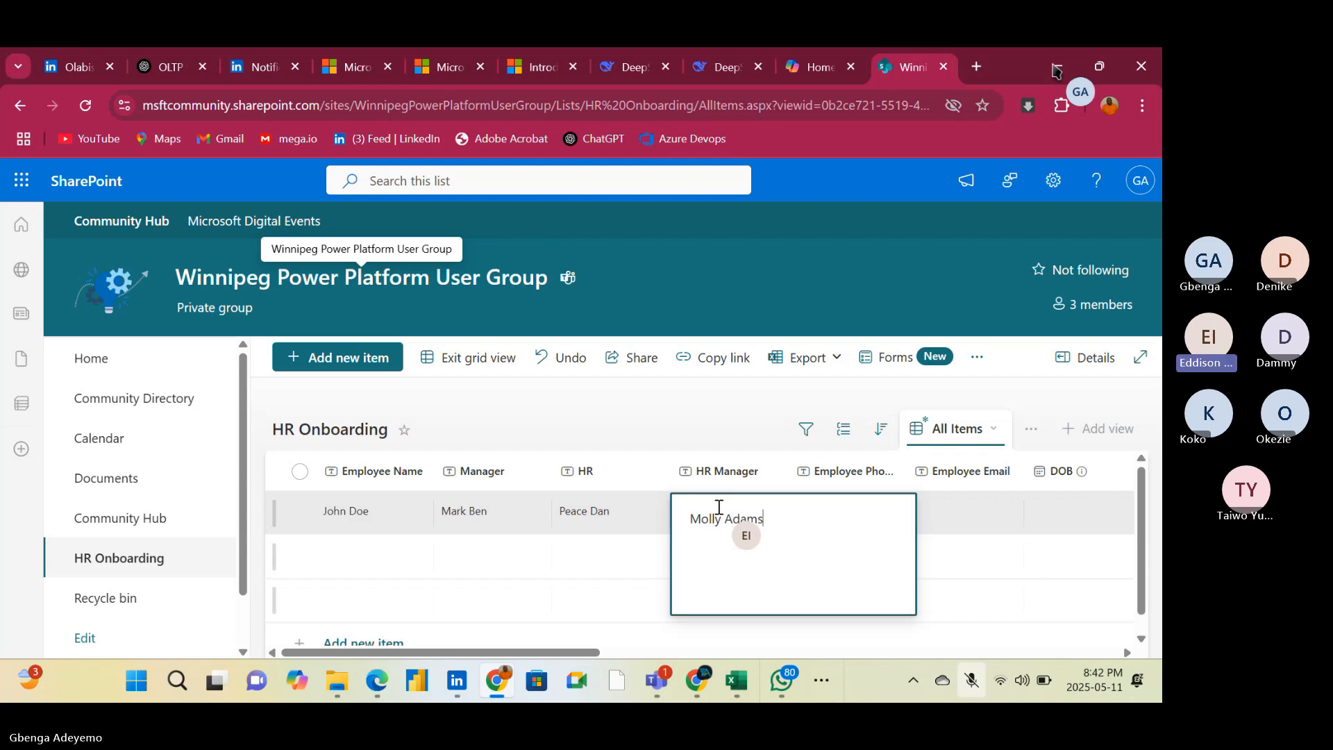
{"action": "left_click", "coordinate": [949, 590]}
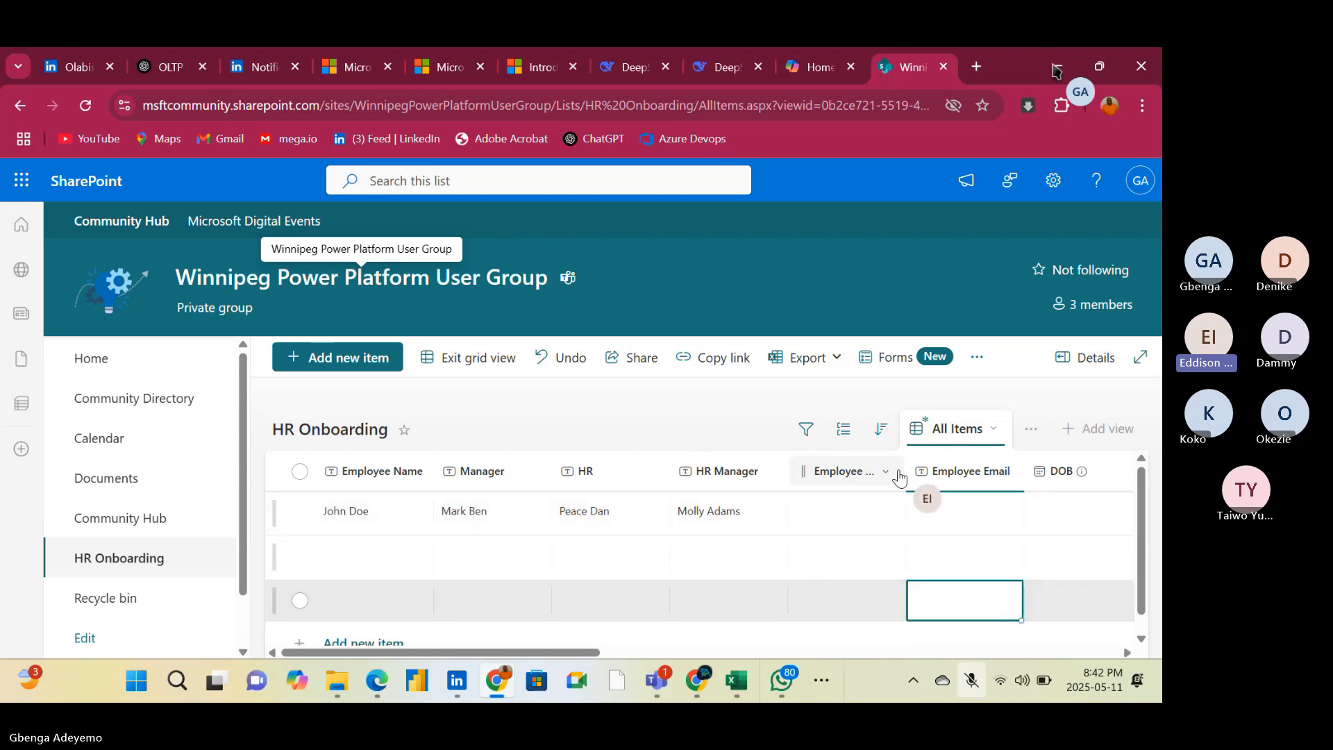
Widen the Employee Phone No column to show its full heading and enter the employee's phone number in the first item
{"action": "left_click_drag", "start_coordinate": [905, 469], "coordinate": [937, 469]}
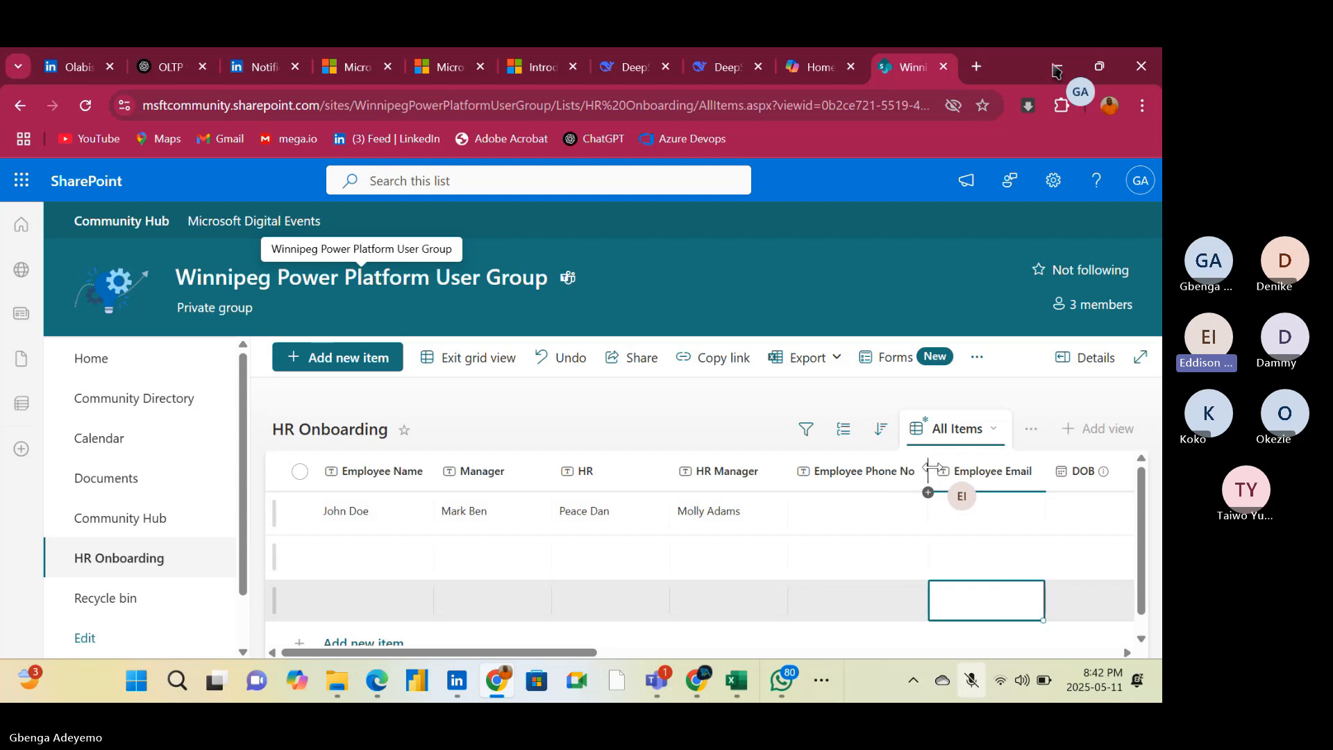
{"action": "left_click", "coordinate": [855, 517]}
{"action": "left_click", "coordinate": [853, 512]}
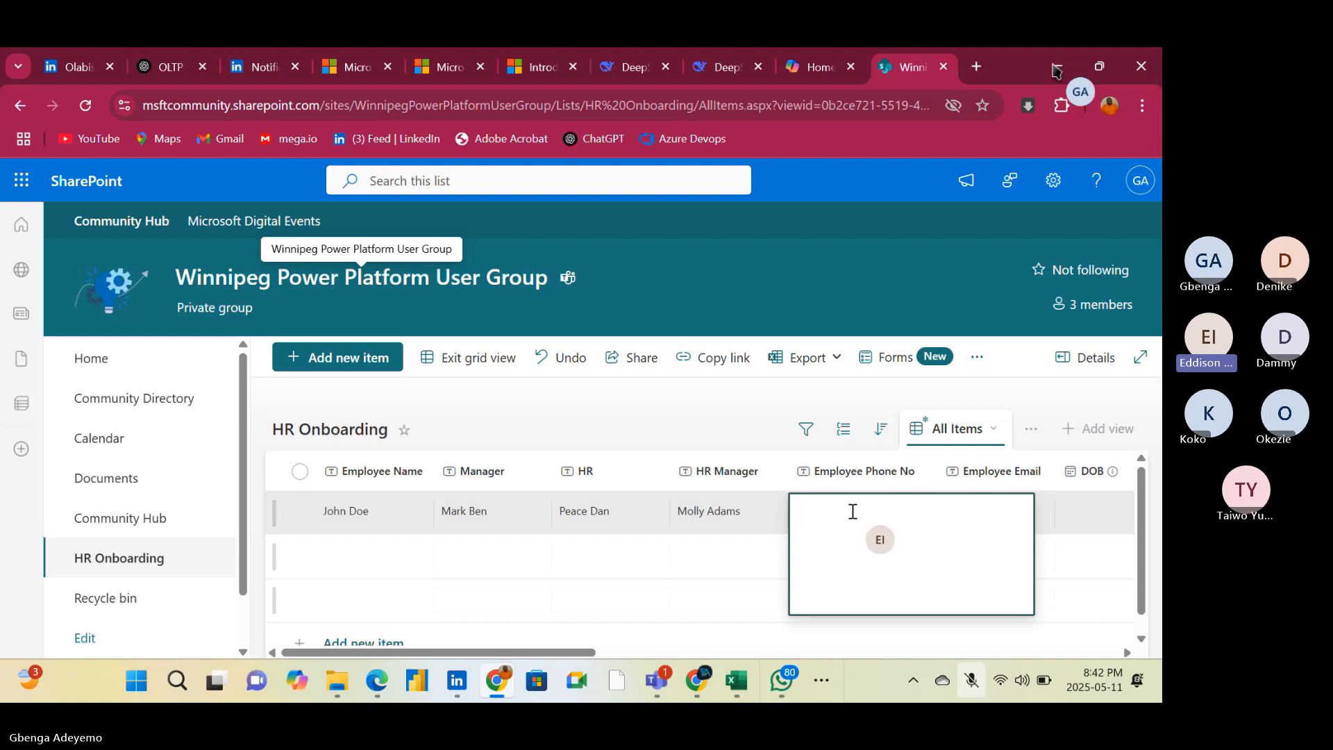
{"action": "type", "text": "1234567890"}
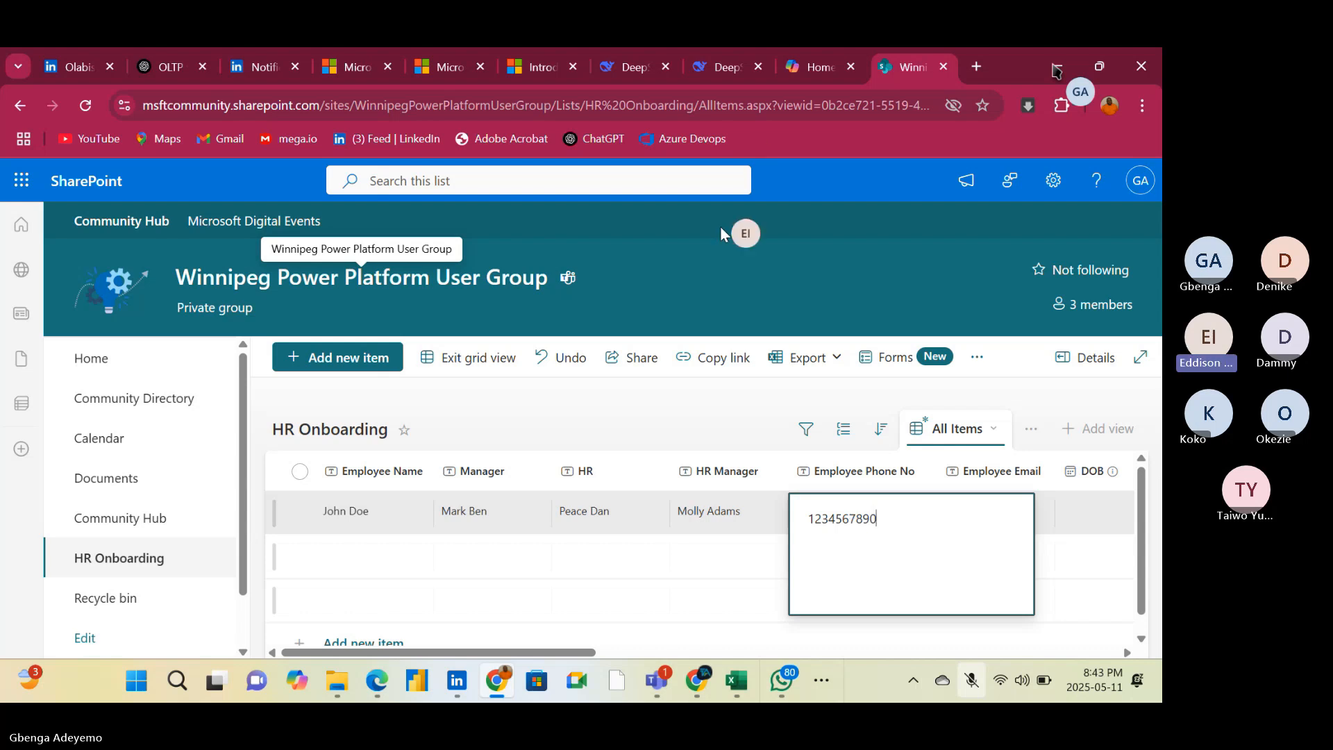
{"action": "left_click", "coordinate": [690, 551]}
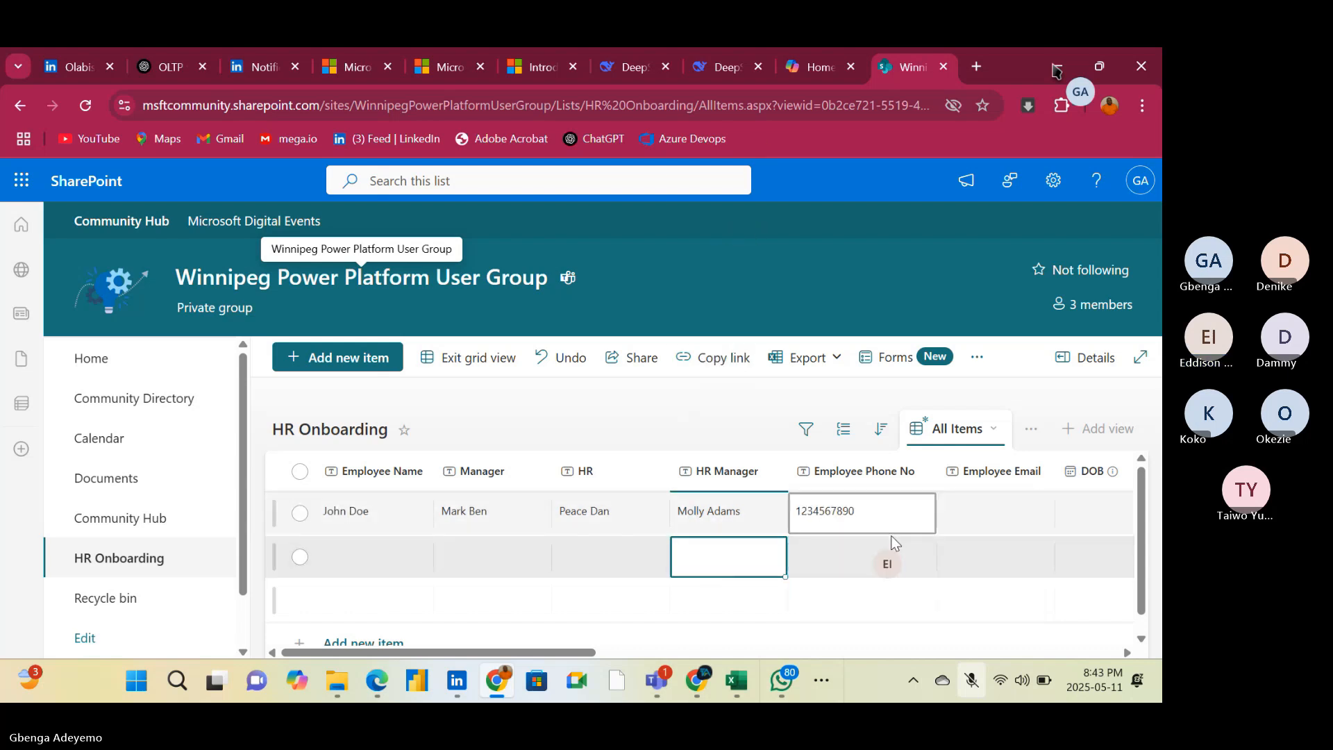
Fill in the employee's e-mail address in the Employee Email column of the first item
{"action": "left_click", "coordinate": [997, 514]}
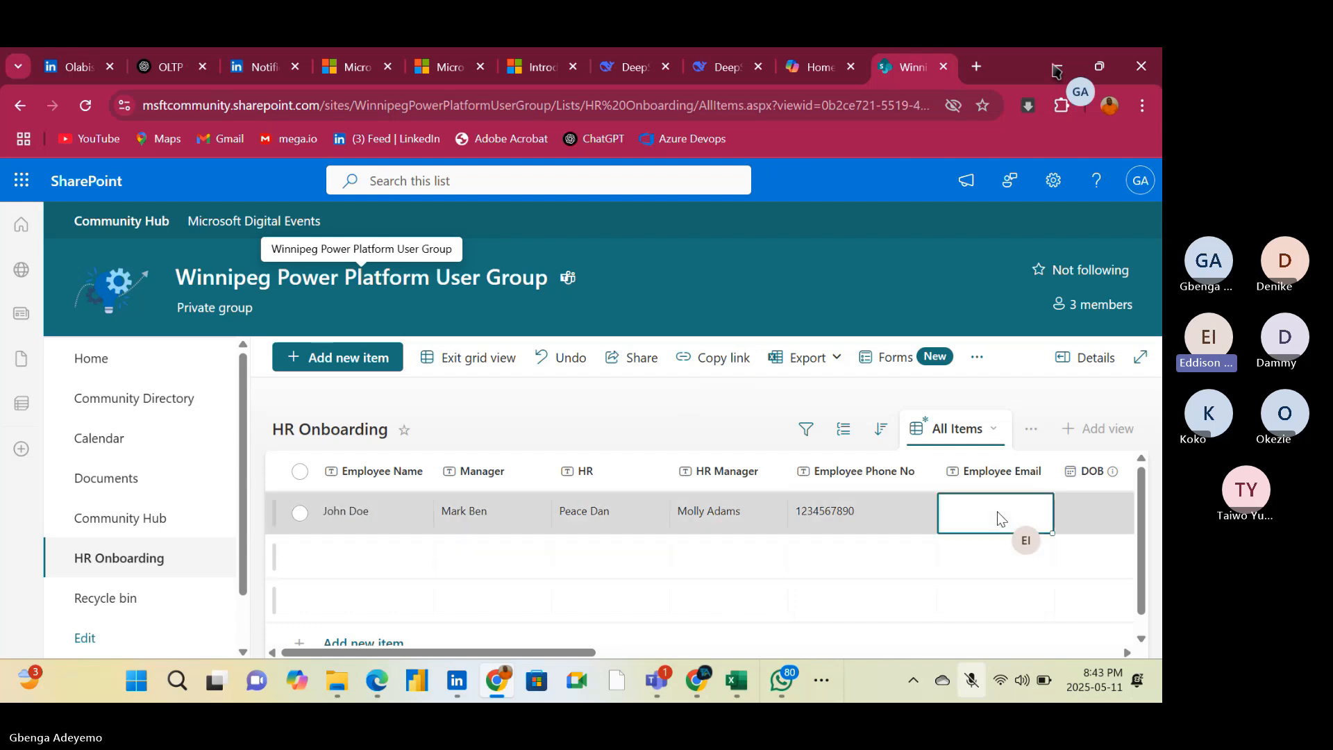
{"action": "left_click", "coordinate": [998, 513]}
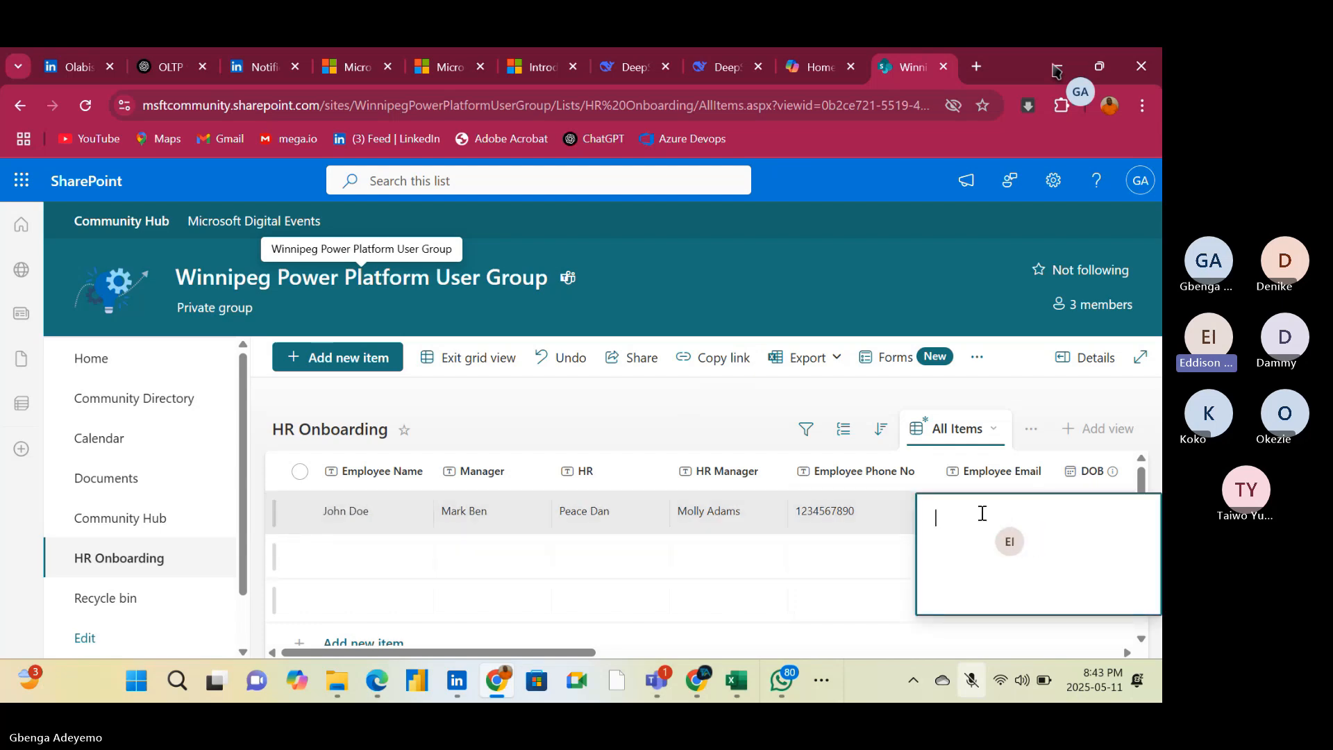
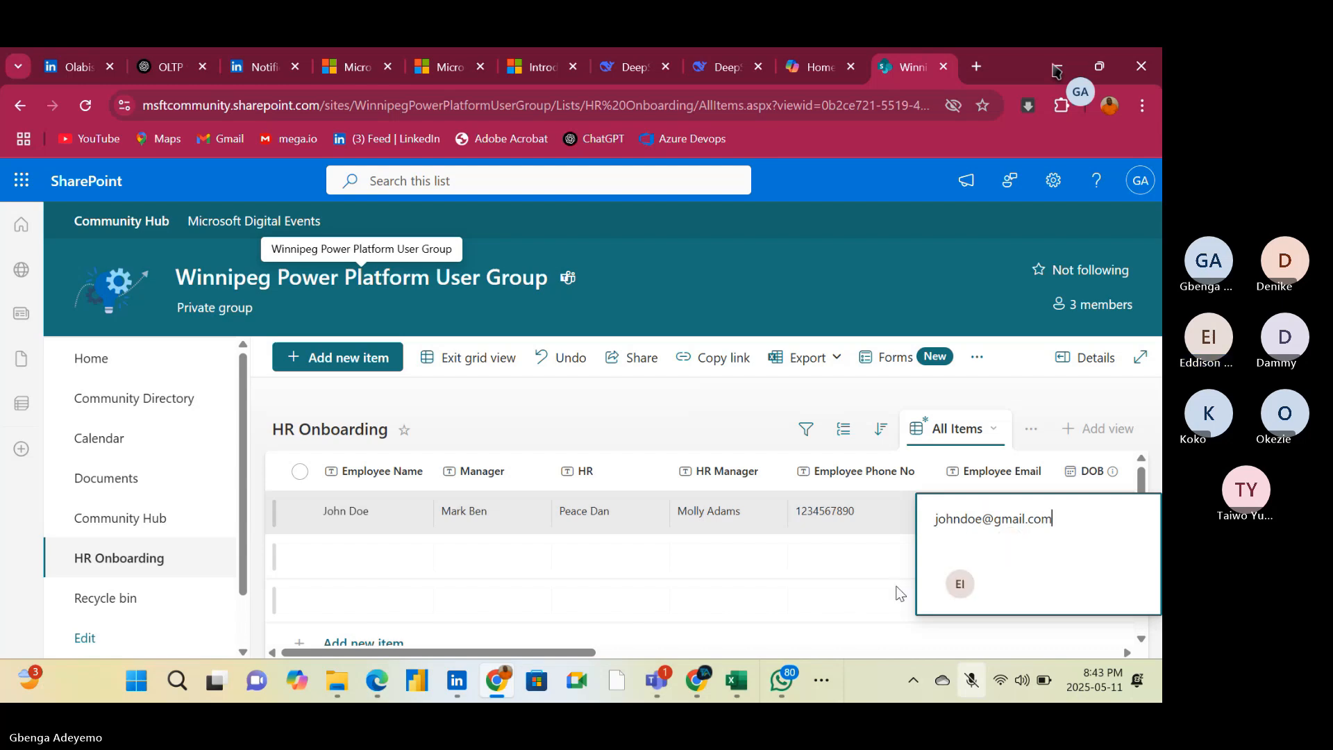
{"action": "left_click", "coordinate": [815, 634]}
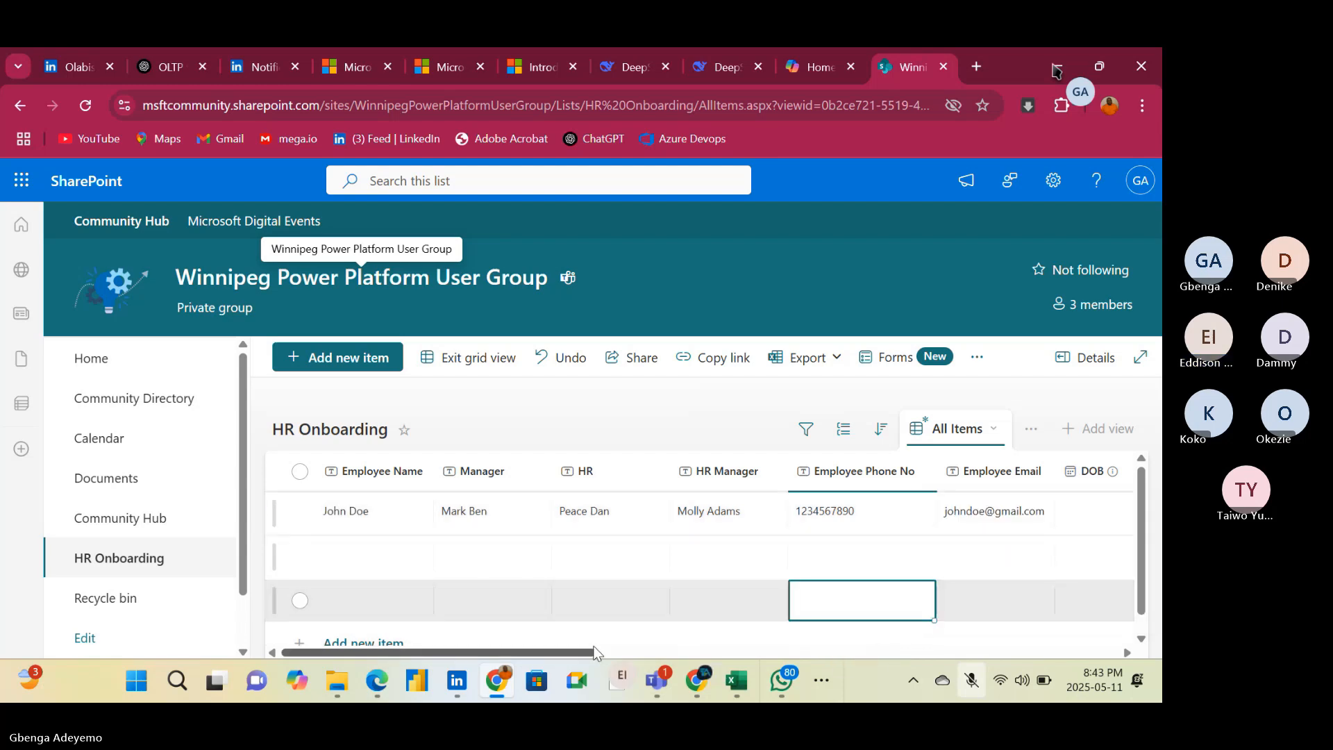
Set the employee's date of birth in the DOB column of the first item using the date picker
{"action": "left_click_drag", "start_coordinate": [582, 655], "coordinate": [663, 653]}
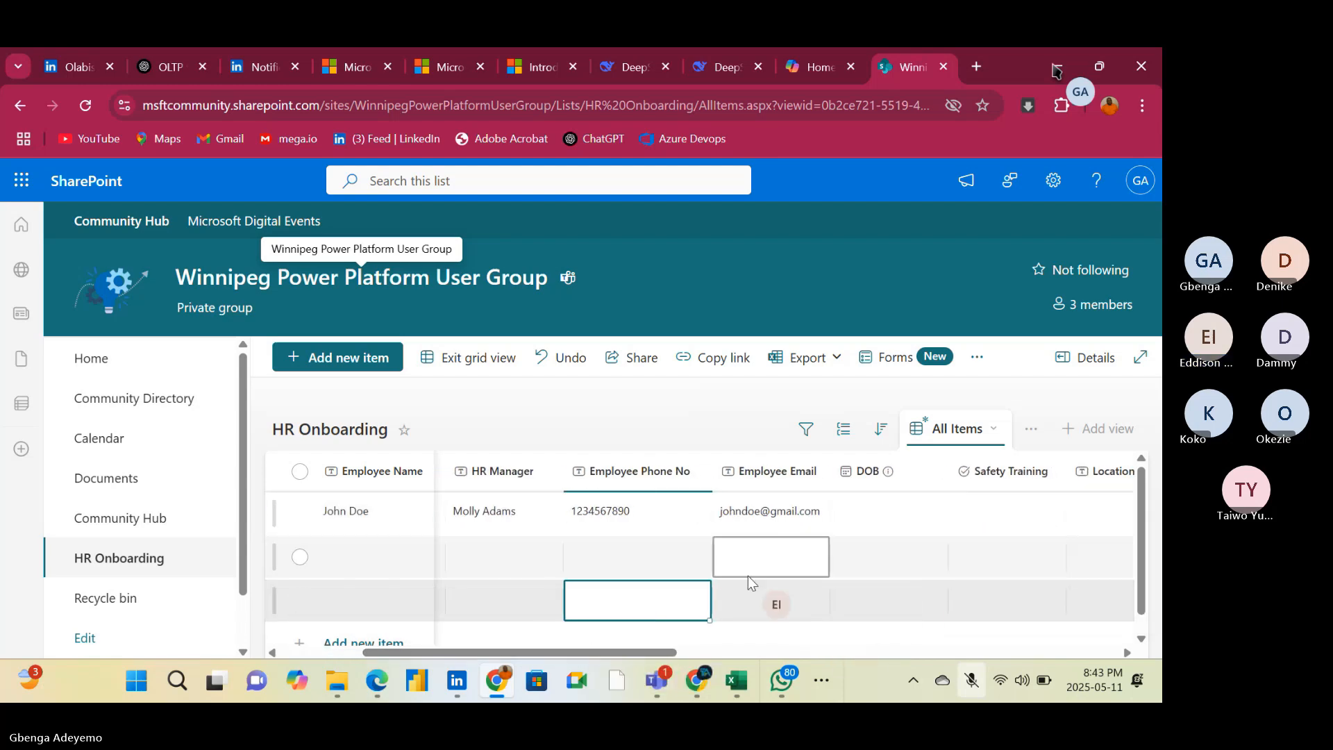
{"action": "left_click", "coordinate": [856, 504]}
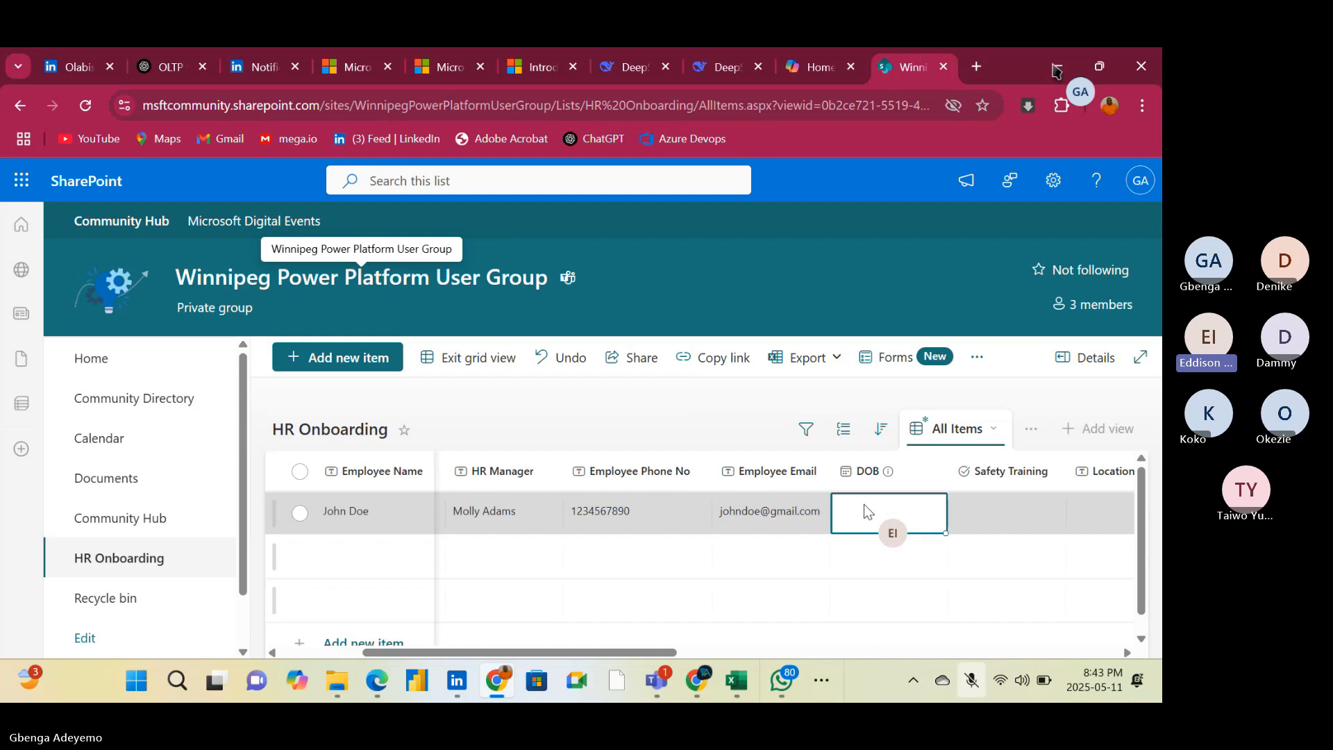
{"action": "left_click", "coordinate": [868, 505]}
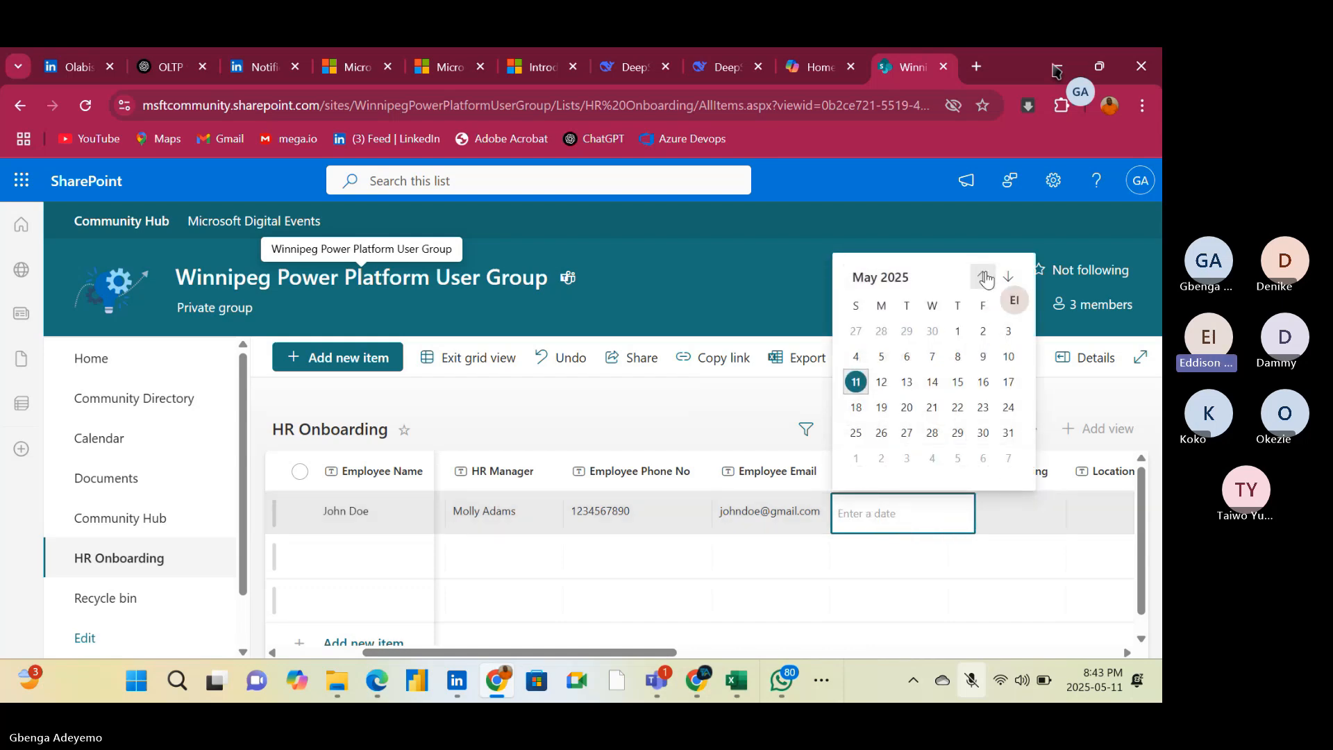
{"action": "left_click", "coordinate": [880, 277]}
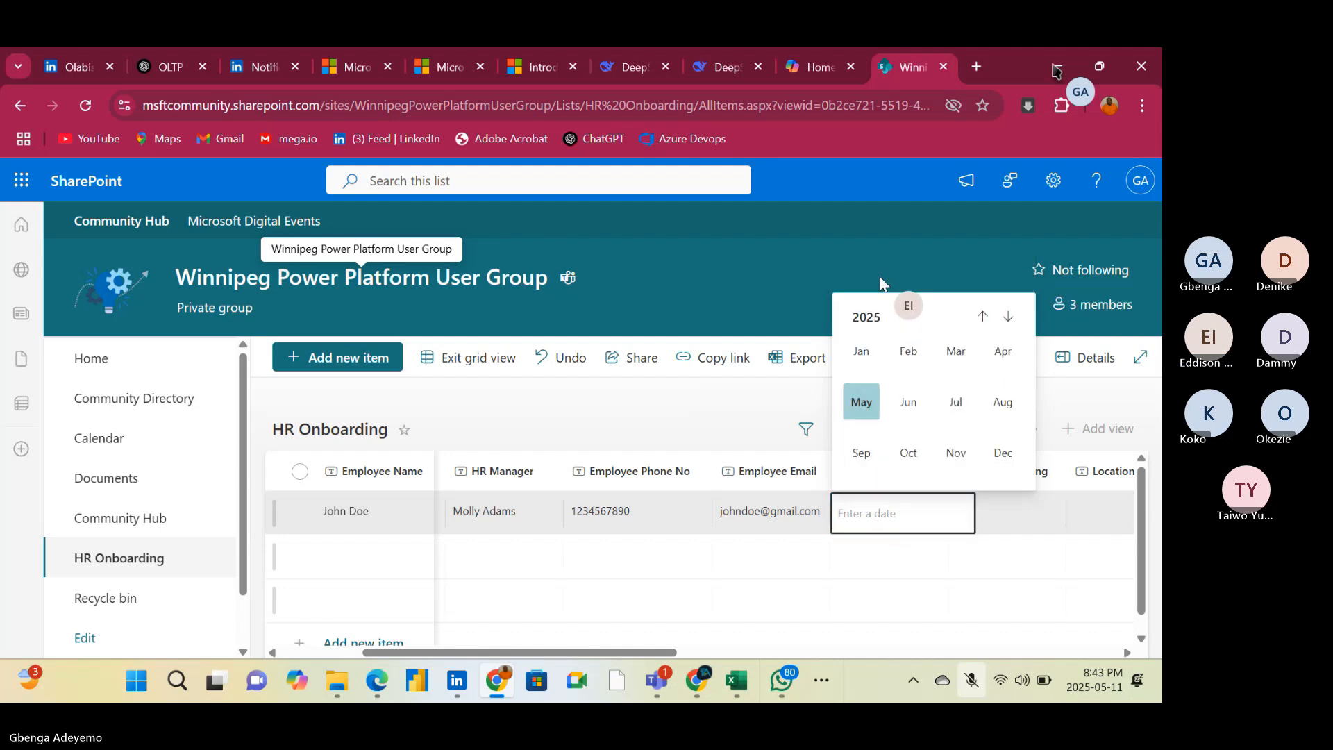
{"action": "left_click", "coordinate": [878, 318]}
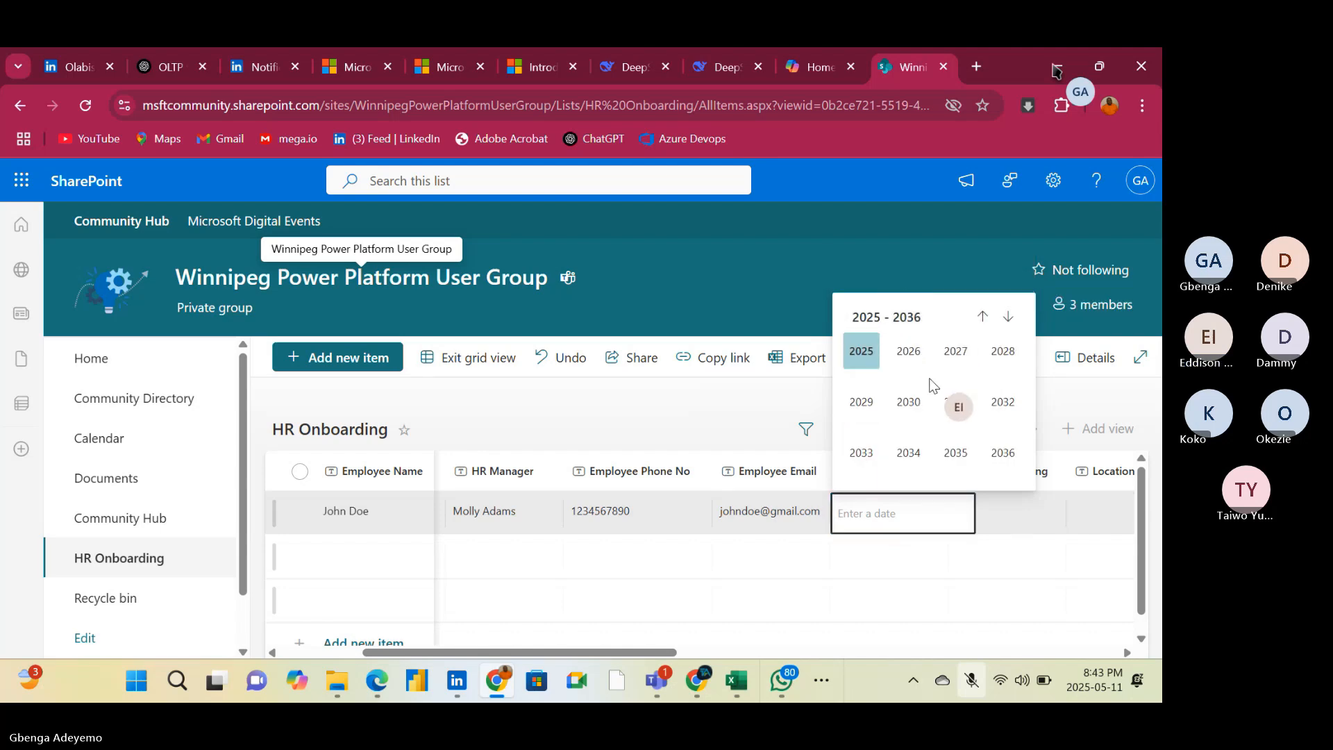
{"action": "left_click", "coordinate": [981, 318]}
{"action": "left_click", "coordinate": [984, 320]}
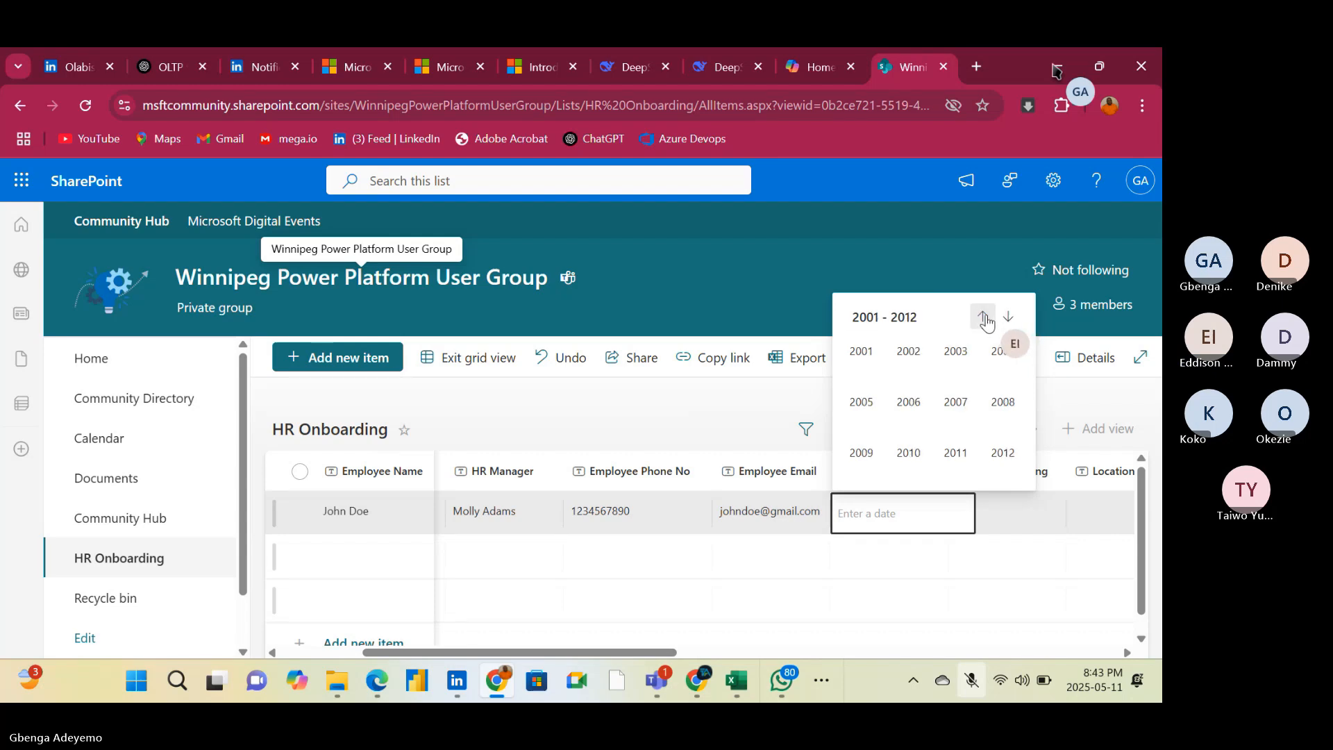
{"action": "left_click", "coordinate": [984, 320]}
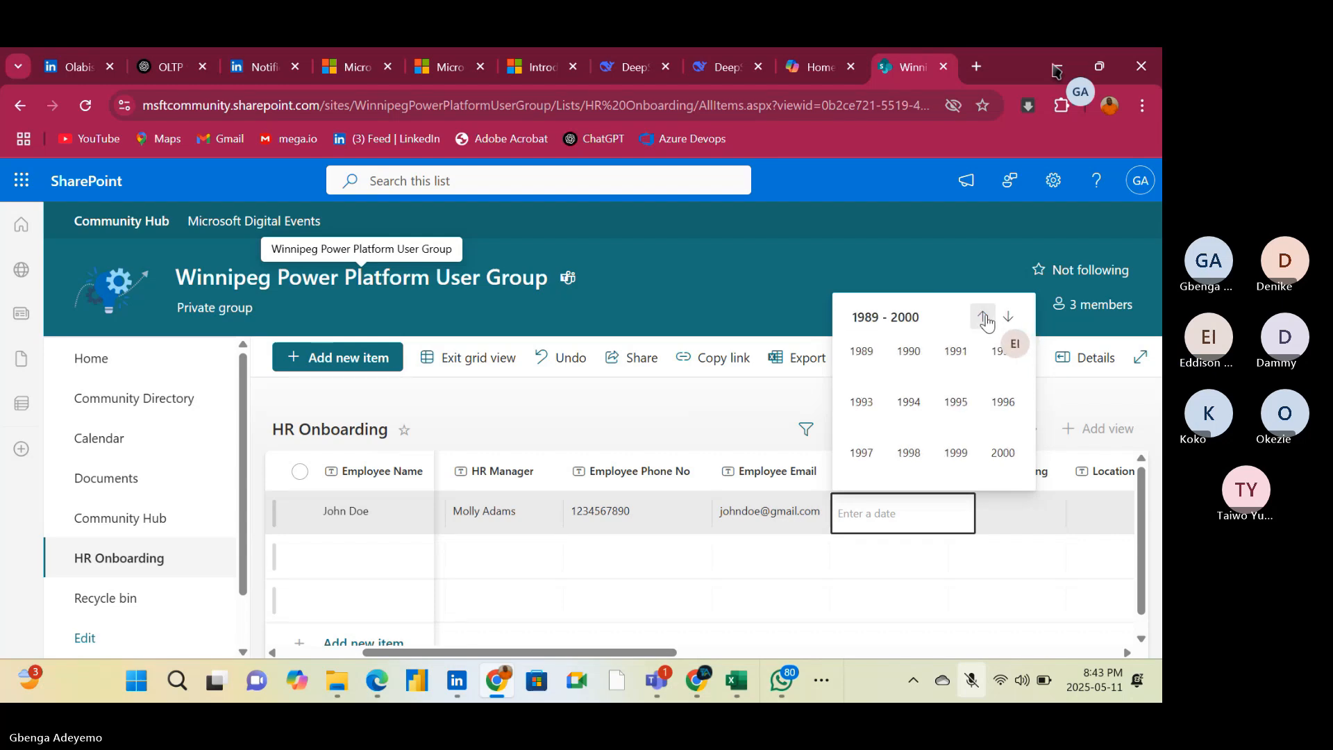
{"action": "left_click", "coordinate": [908, 352]}
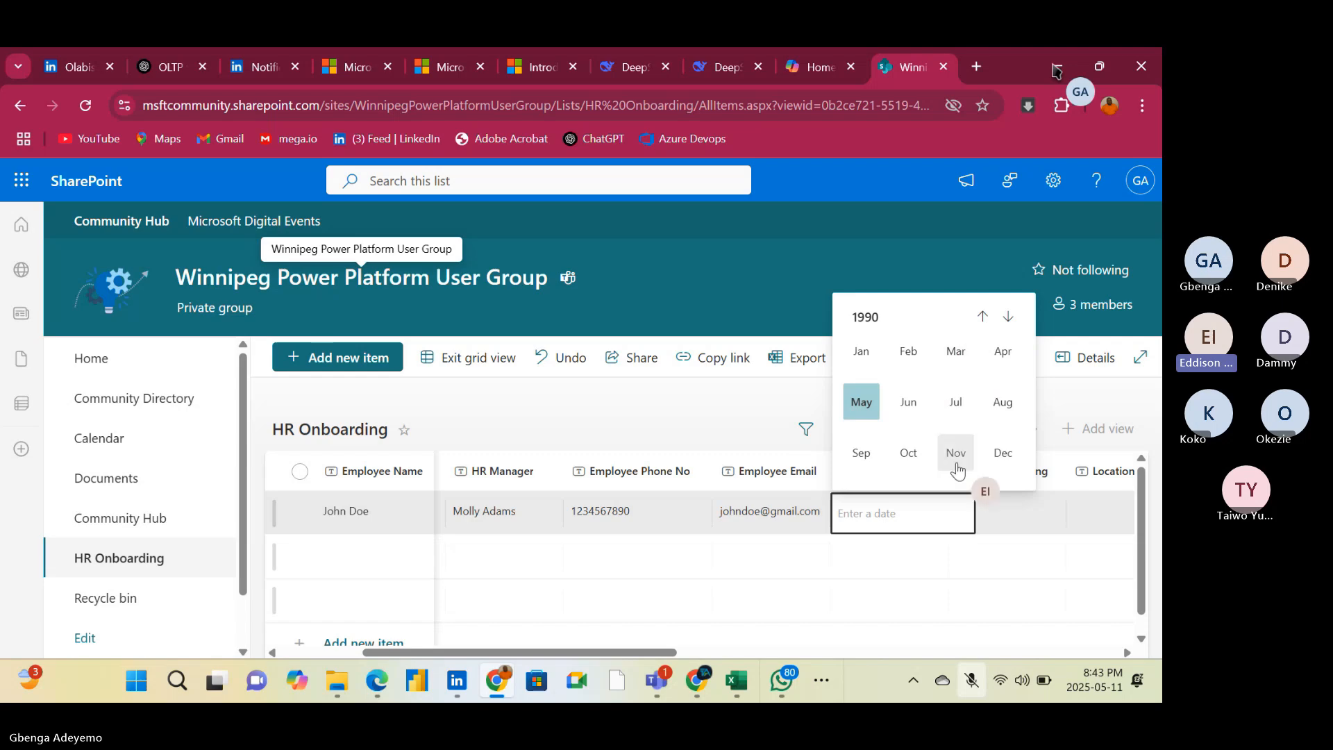
{"action": "left_click", "coordinate": [872, 414]}
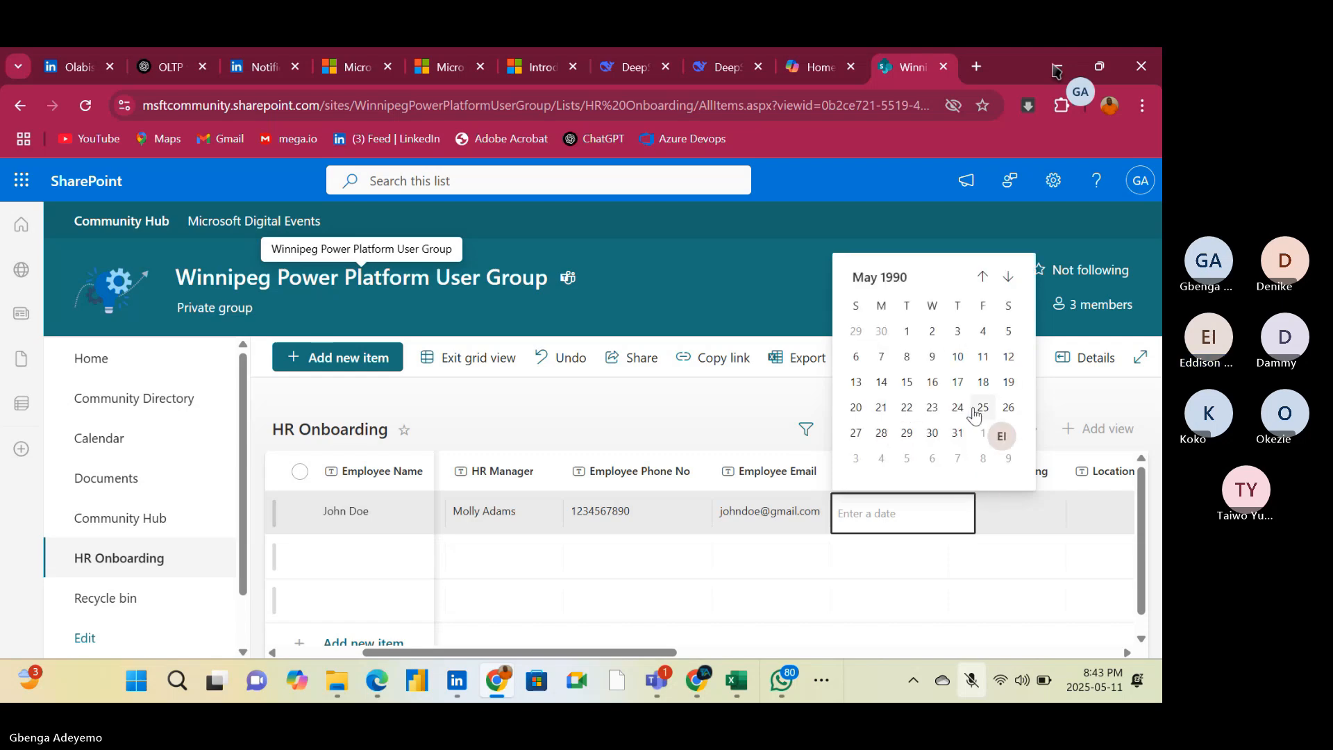
{"action": "left_click", "coordinate": [907, 382]}
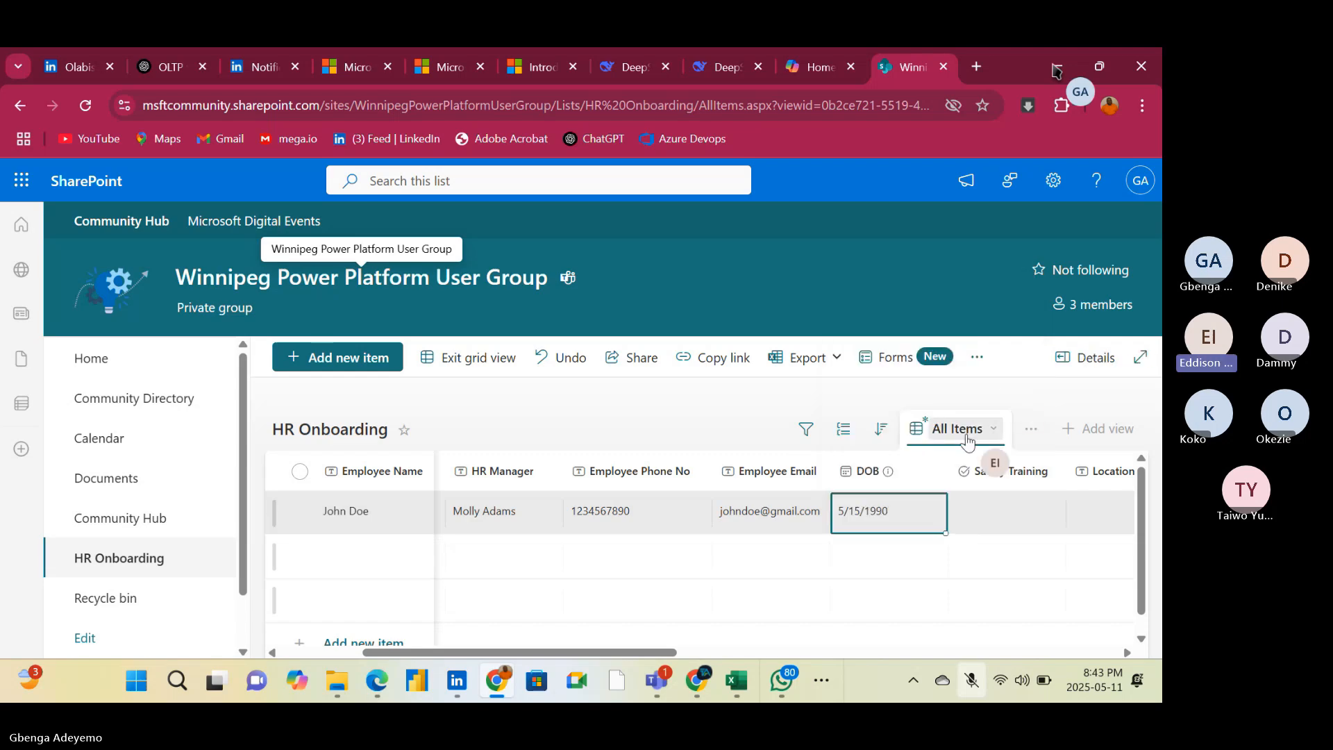
Mark Safety Training as Done for the first item
{"action": "left_click", "coordinate": [1016, 513]}
{"action": "left_click", "coordinate": [1017, 519]}
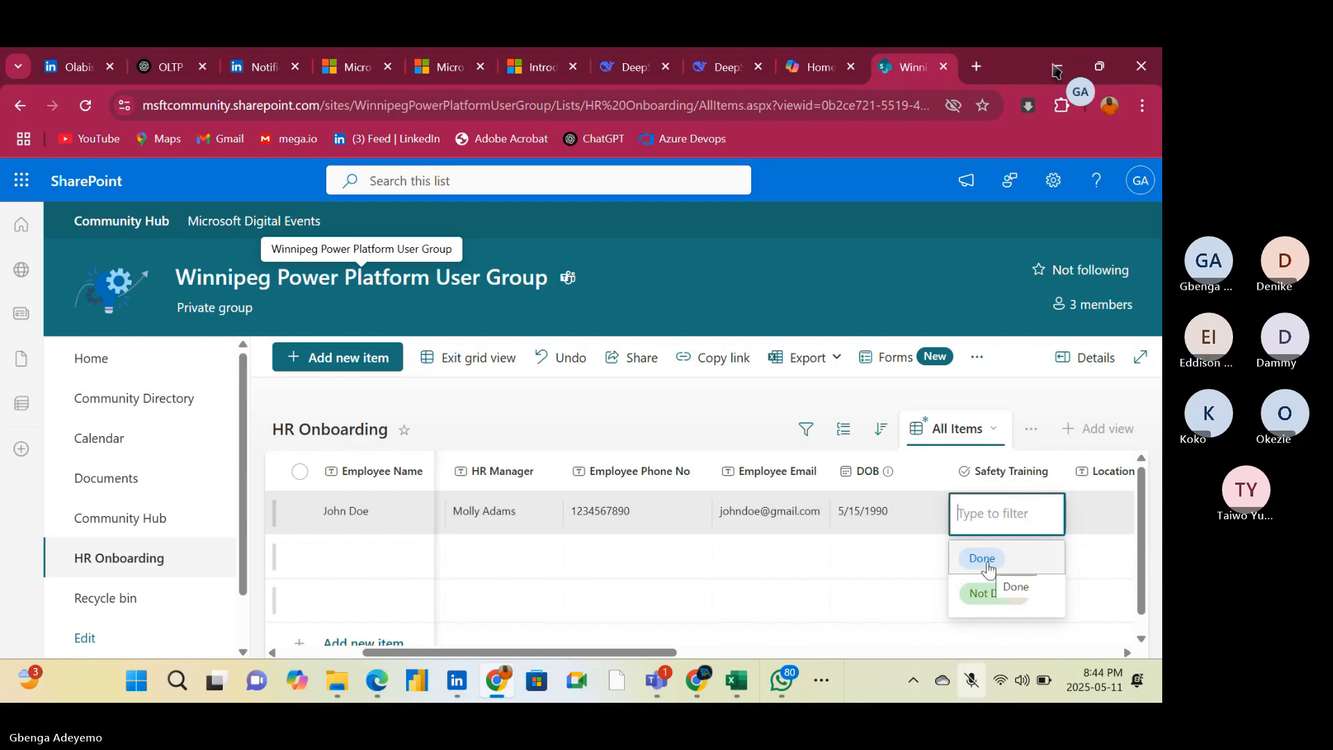
{"action": "left_click", "coordinate": [1023, 569]}
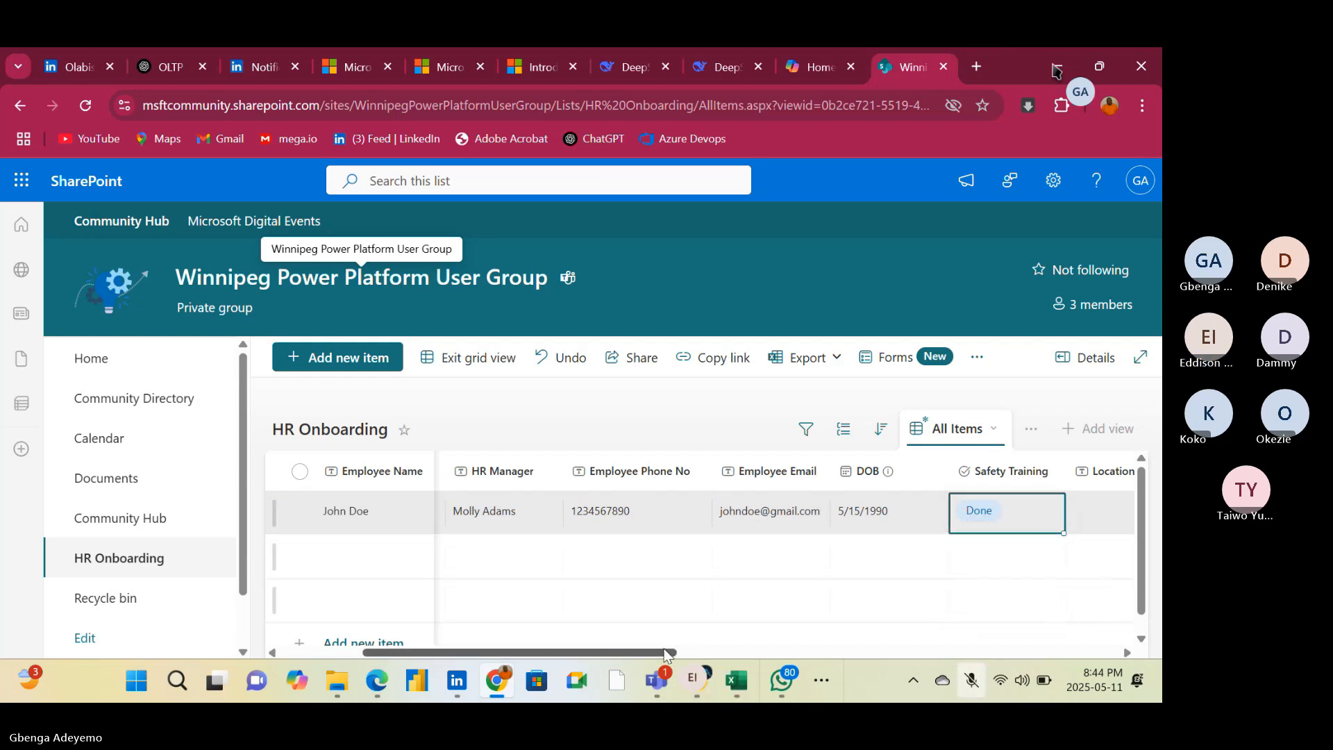
Enter Lagos in the Location column of the first item
{"action": "left_click_drag", "start_coordinate": [663, 654], "coordinate": [817, 652]}
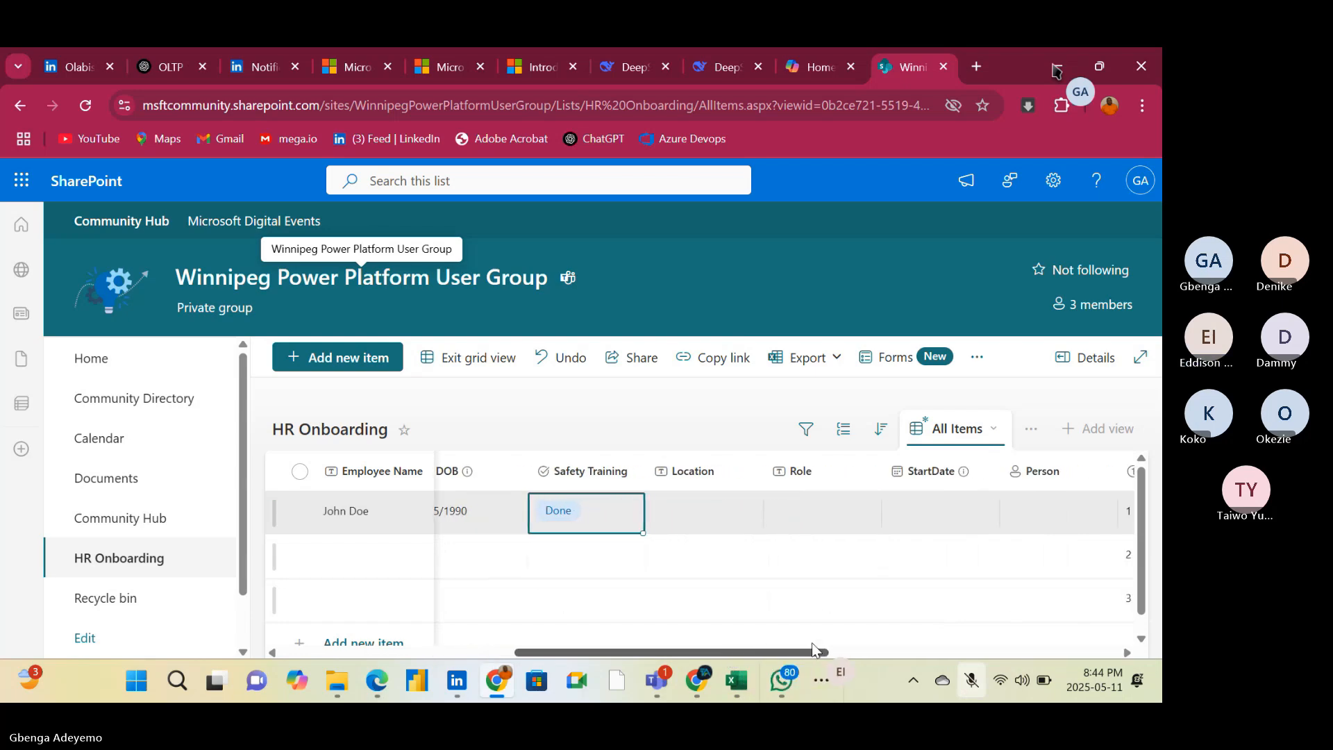
{"action": "left_click", "coordinate": [711, 522]}
{"action": "left_click", "coordinate": [711, 517]}
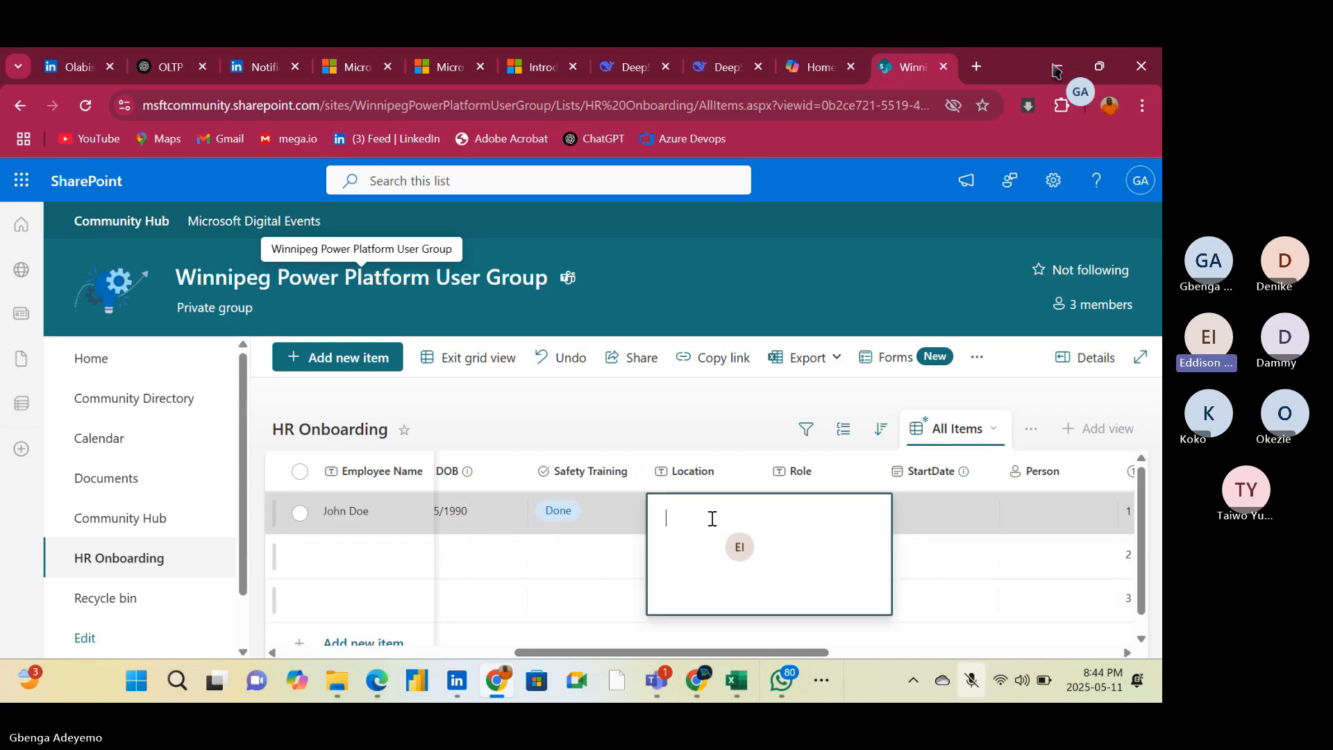
{"action": "type", "text": "L"}
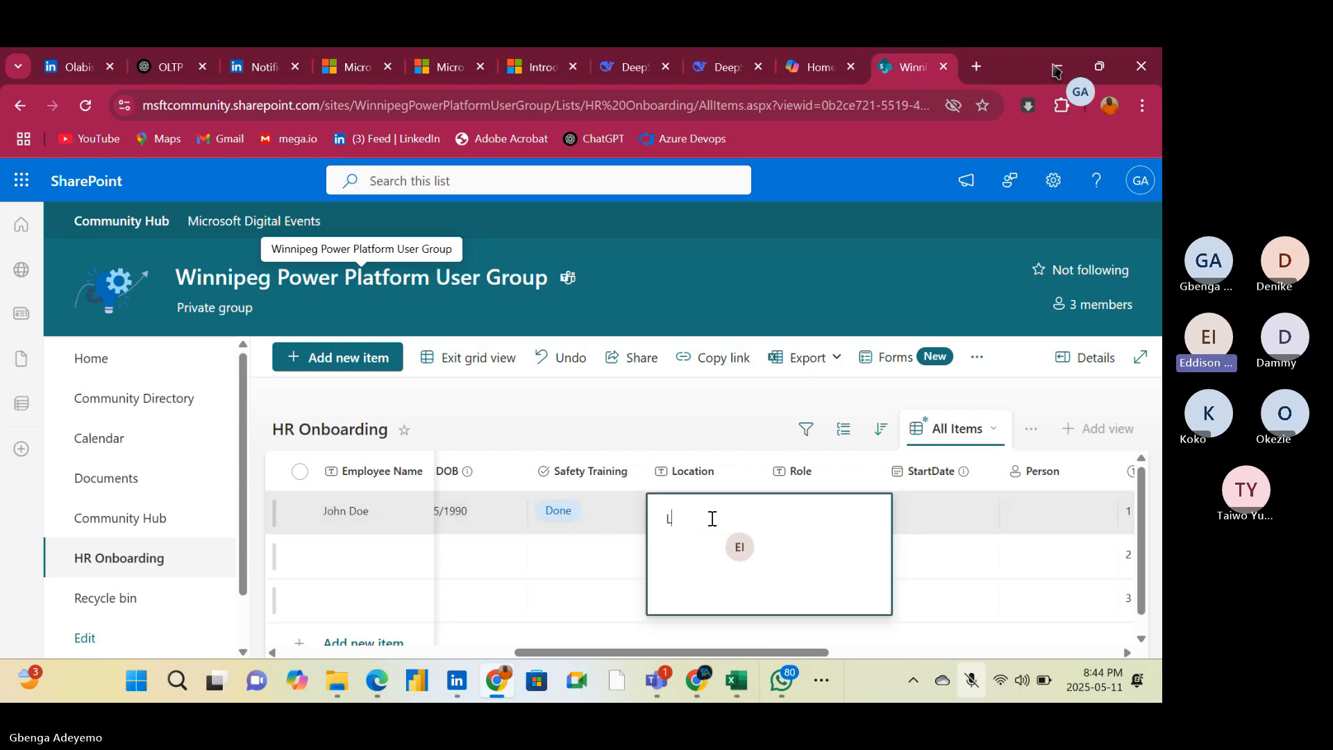
{"action": "type", "text": "agos"}
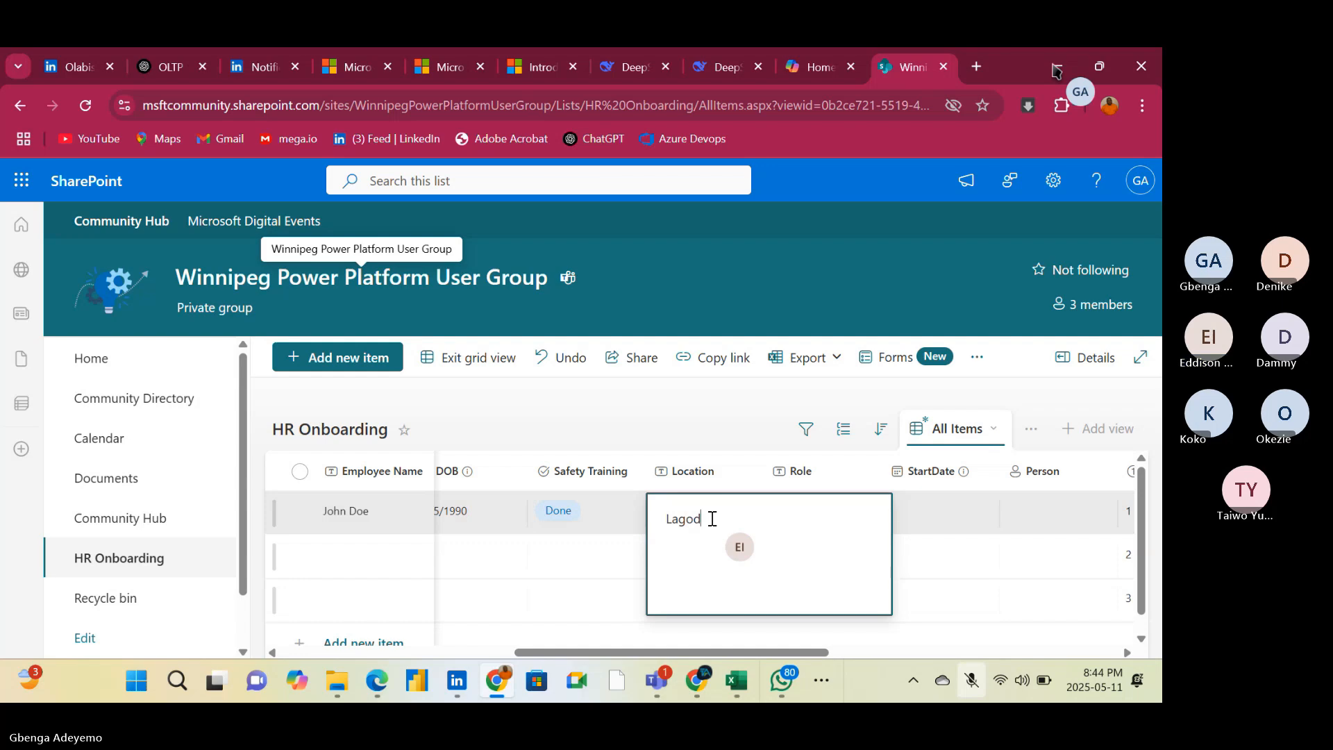
{"action": "left_click", "coordinate": [979, 552]}
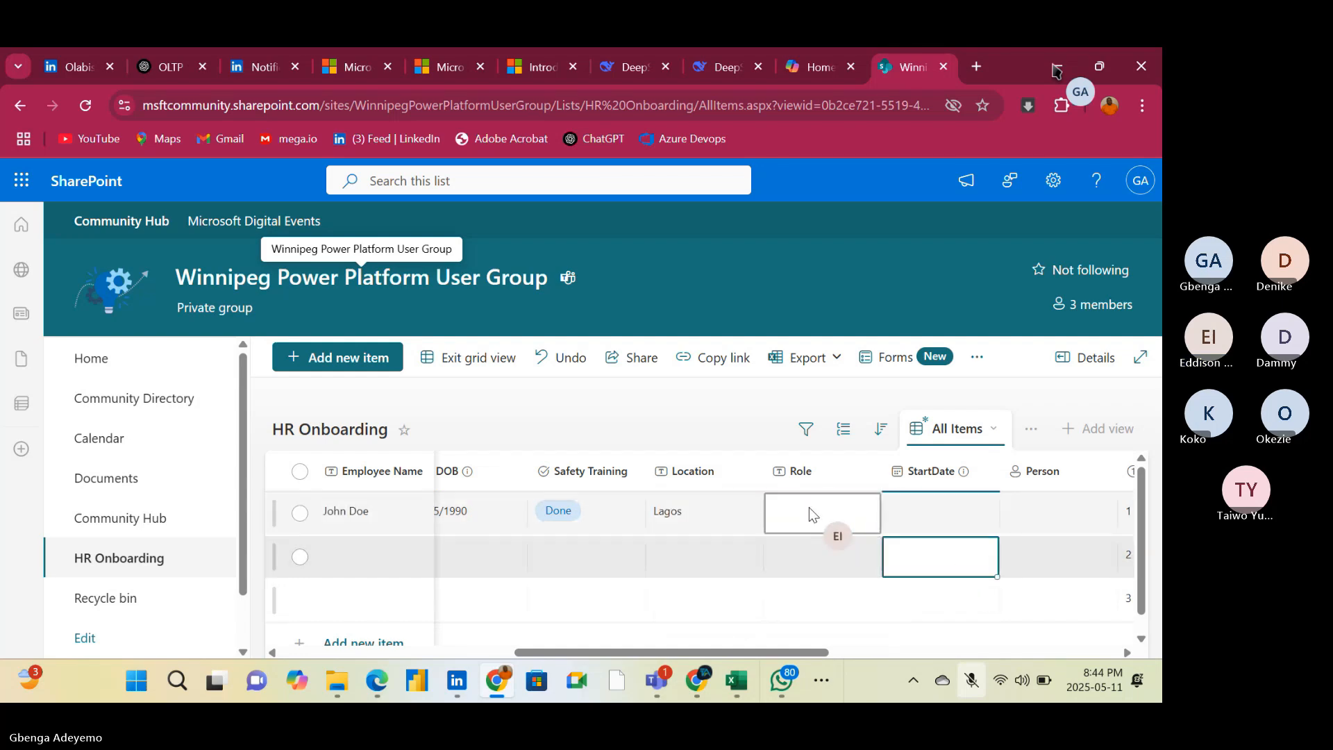
Enter IT Admin in the Role column of the first item
{"action": "left_click", "coordinate": [809, 508]}
{"action": "left_click", "coordinate": [809, 524]}
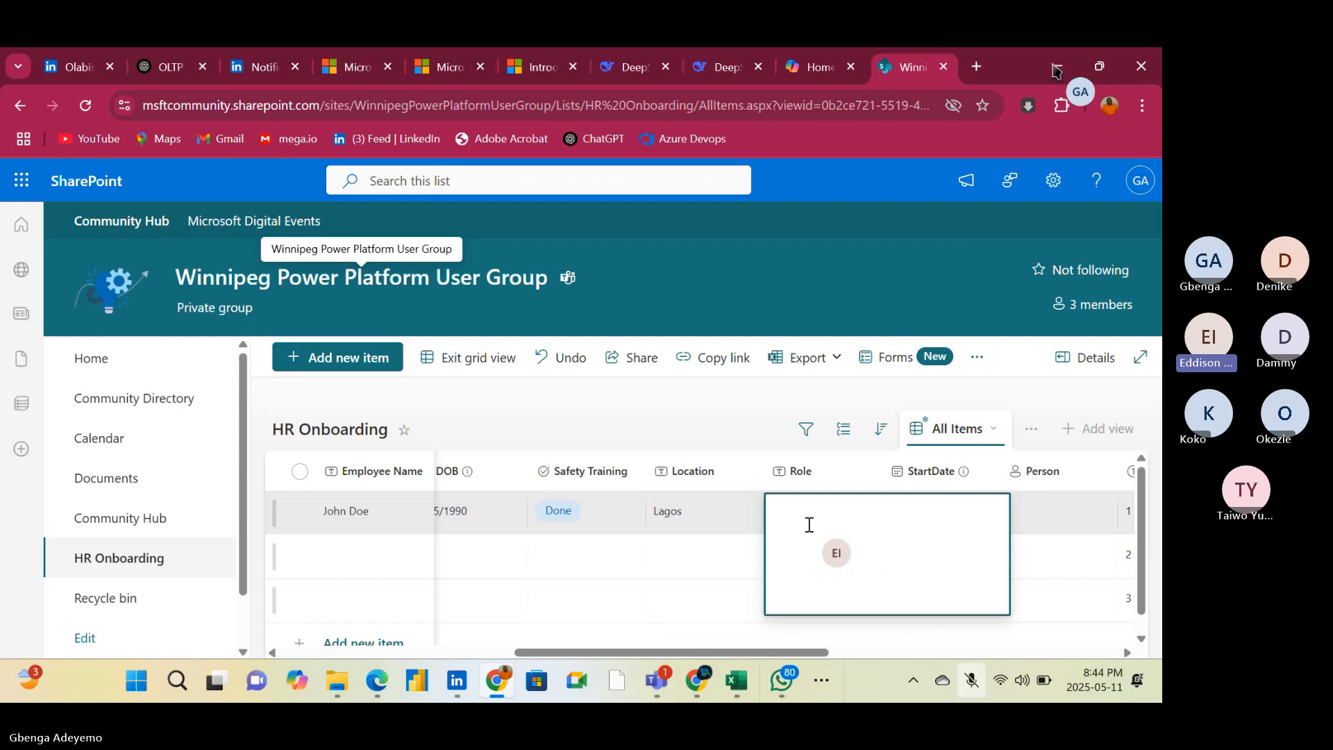
{"action": "type", "text": "IT"}
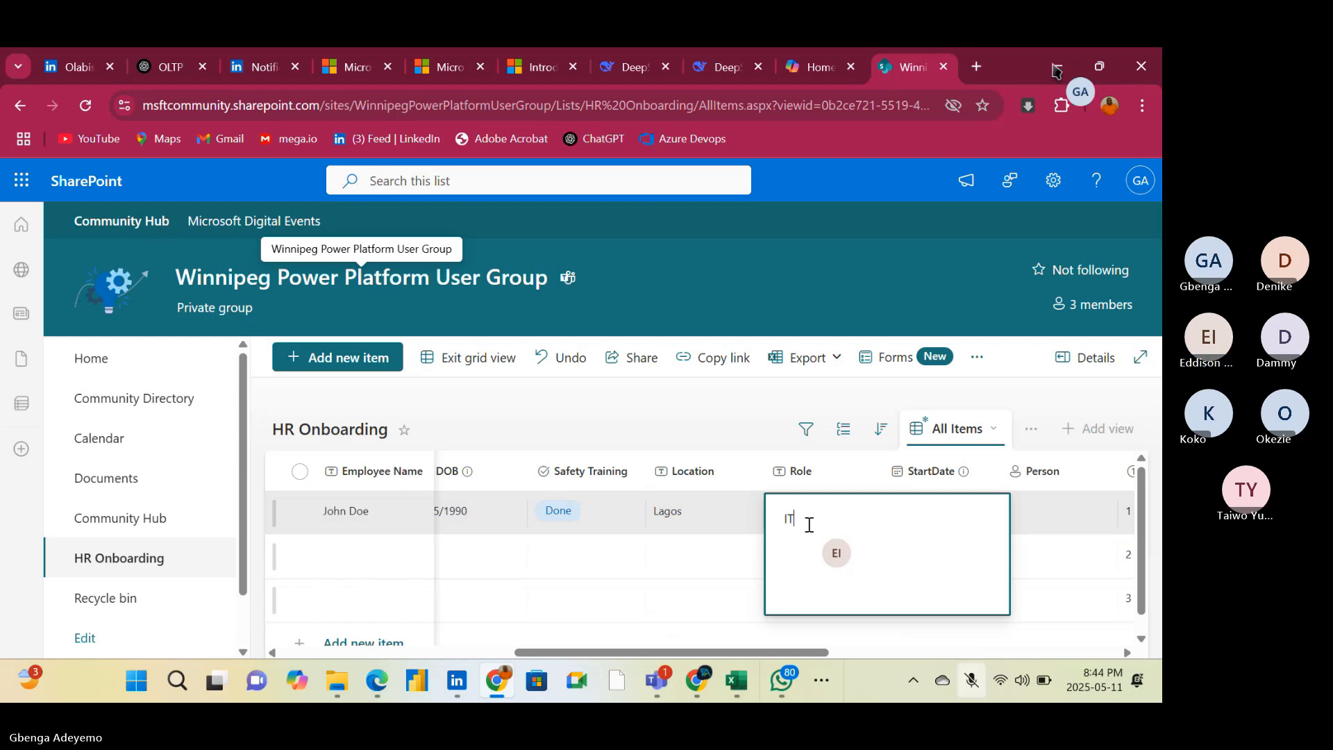
{"action": "type", "text": " Admin"}
{"action": "left_click", "coordinate": [698, 397]}
Set the first item's StartDate to 5/26/2025
{"action": "left_click", "coordinate": [956, 517]}
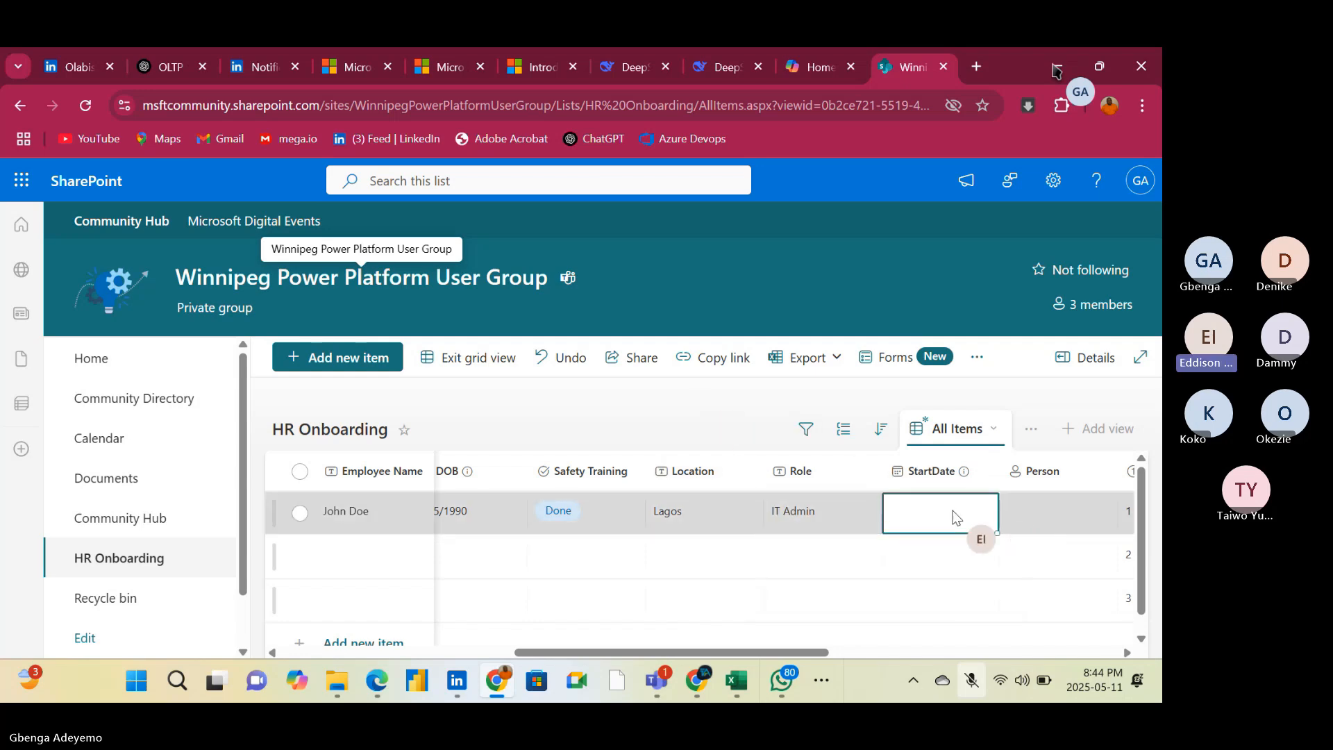
{"action": "left_click", "coordinate": [956, 517]}
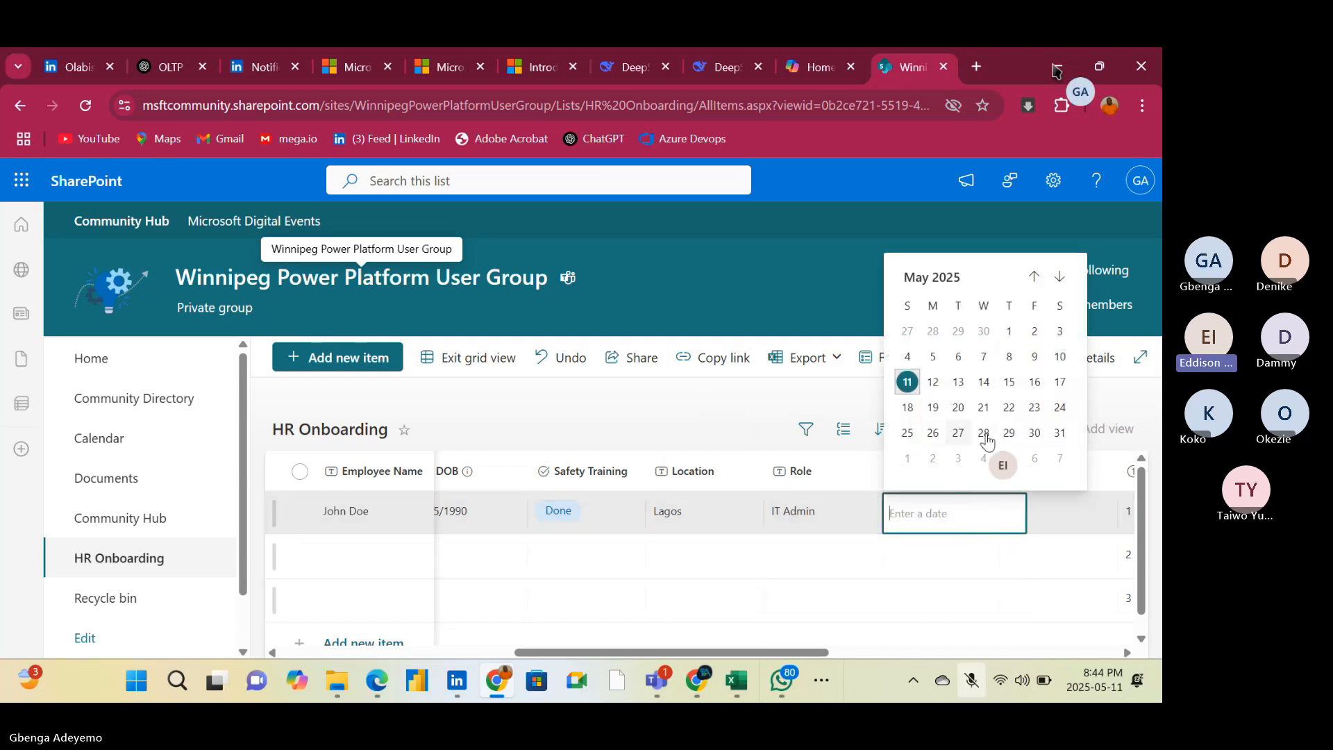
{"action": "left_click", "coordinate": [931, 433]}
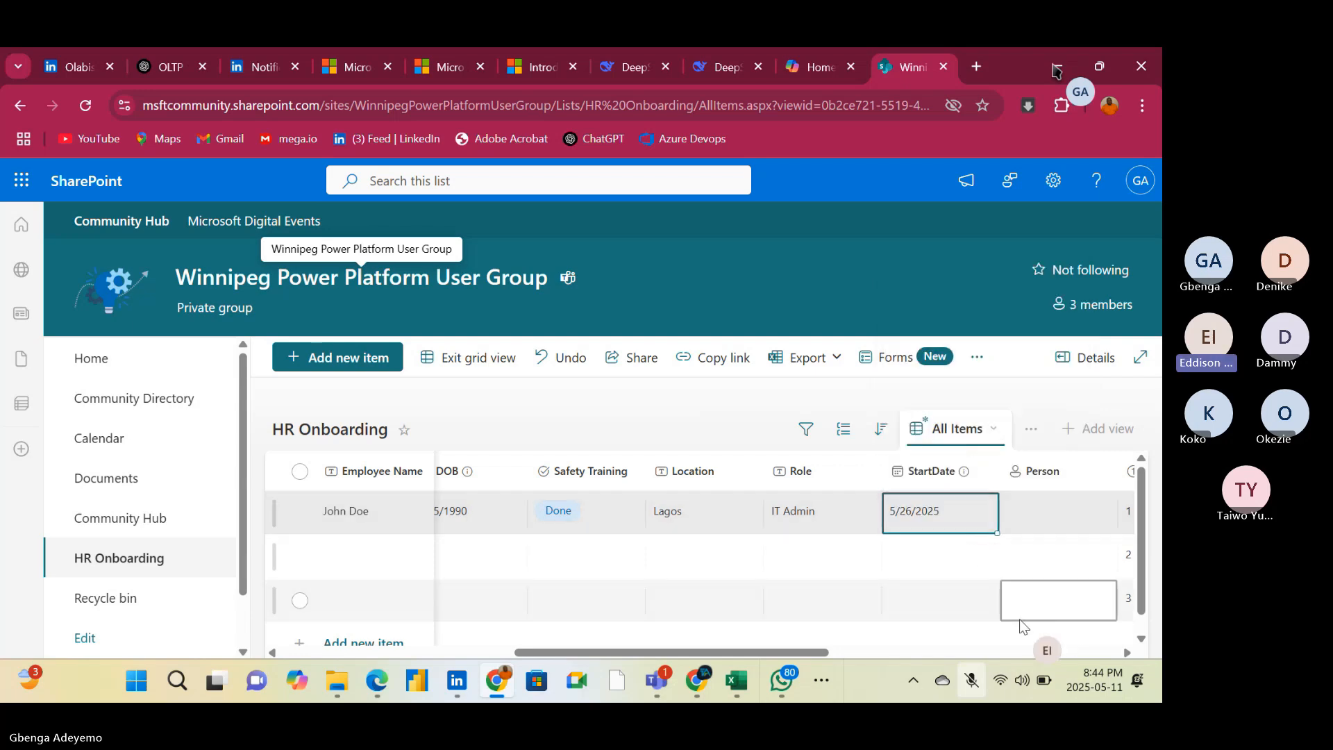
Check the first item's empty Person field and examine the ID, Modified, Created, Created By and Modified By columns beyond it
{"action": "left_click", "coordinate": [1047, 521]}
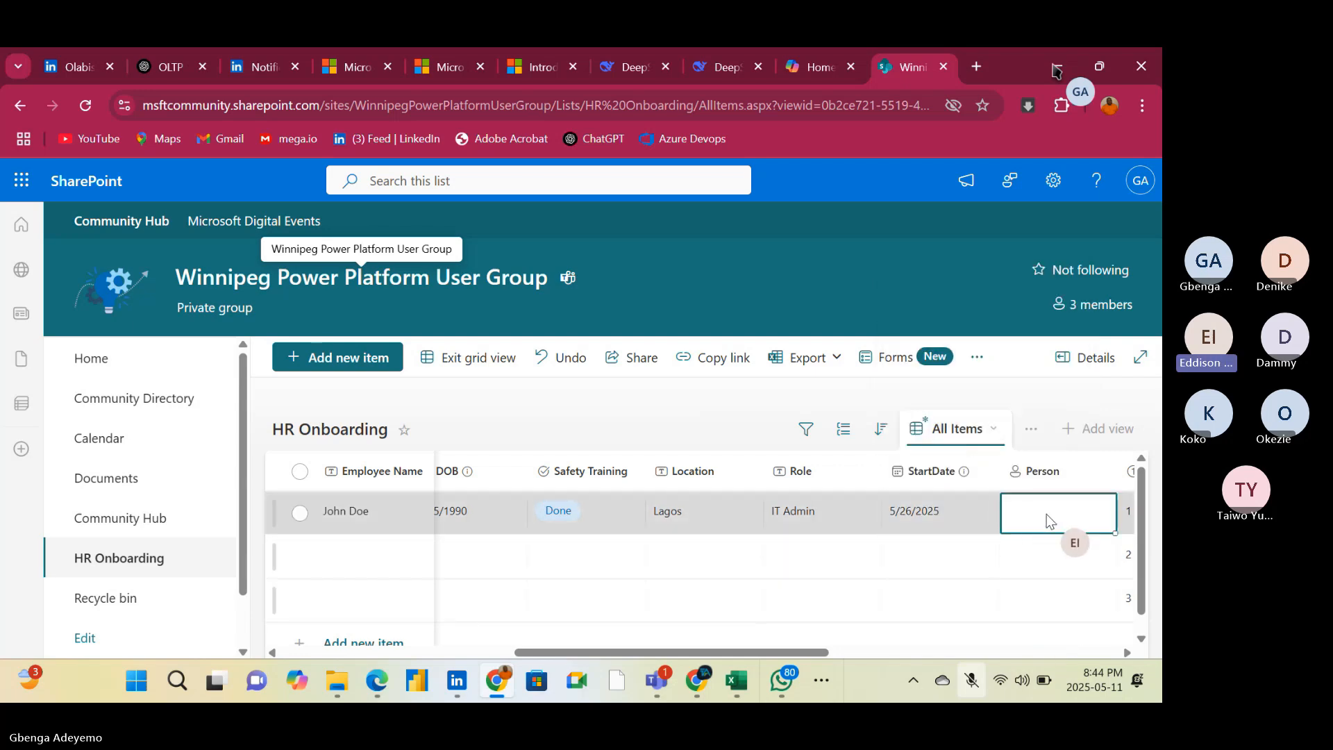
{"action": "left_click", "coordinate": [1047, 514]}
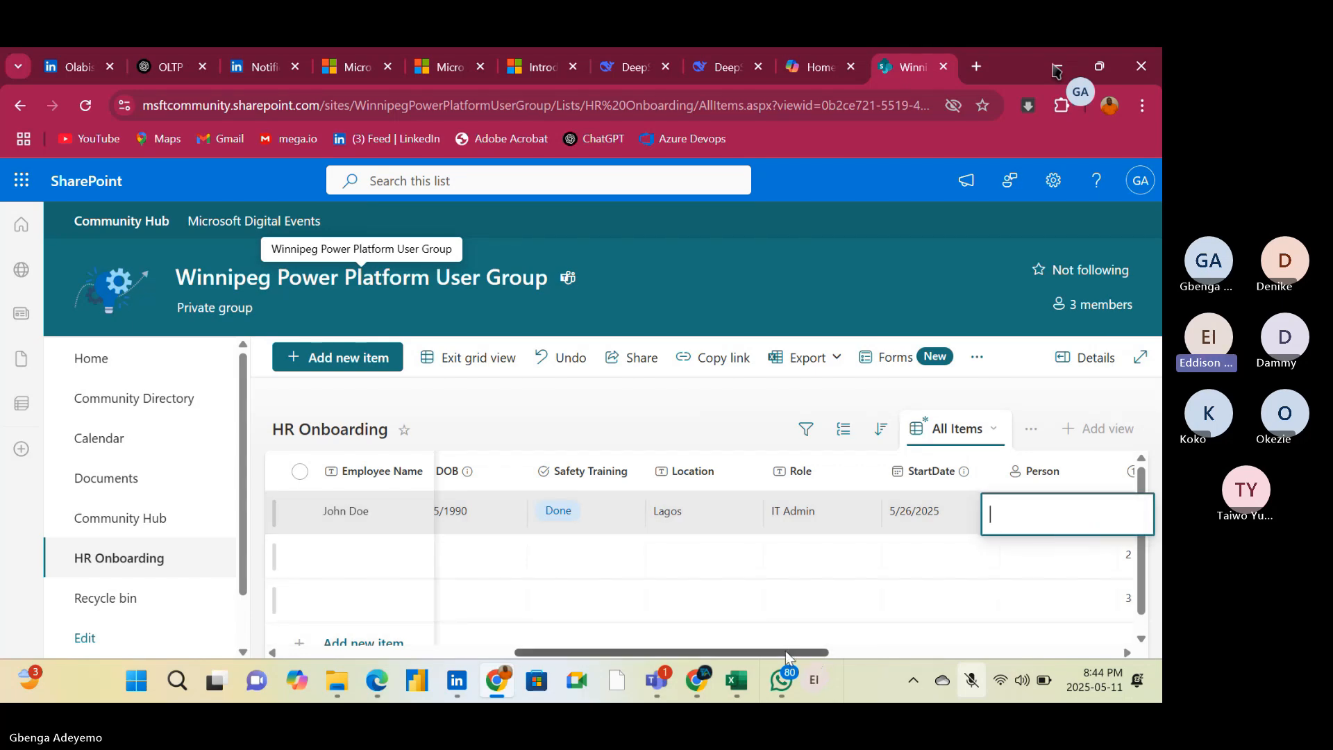
{"action": "left_click_drag", "start_coordinate": [785, 651], "coordinate": [977, 651]}
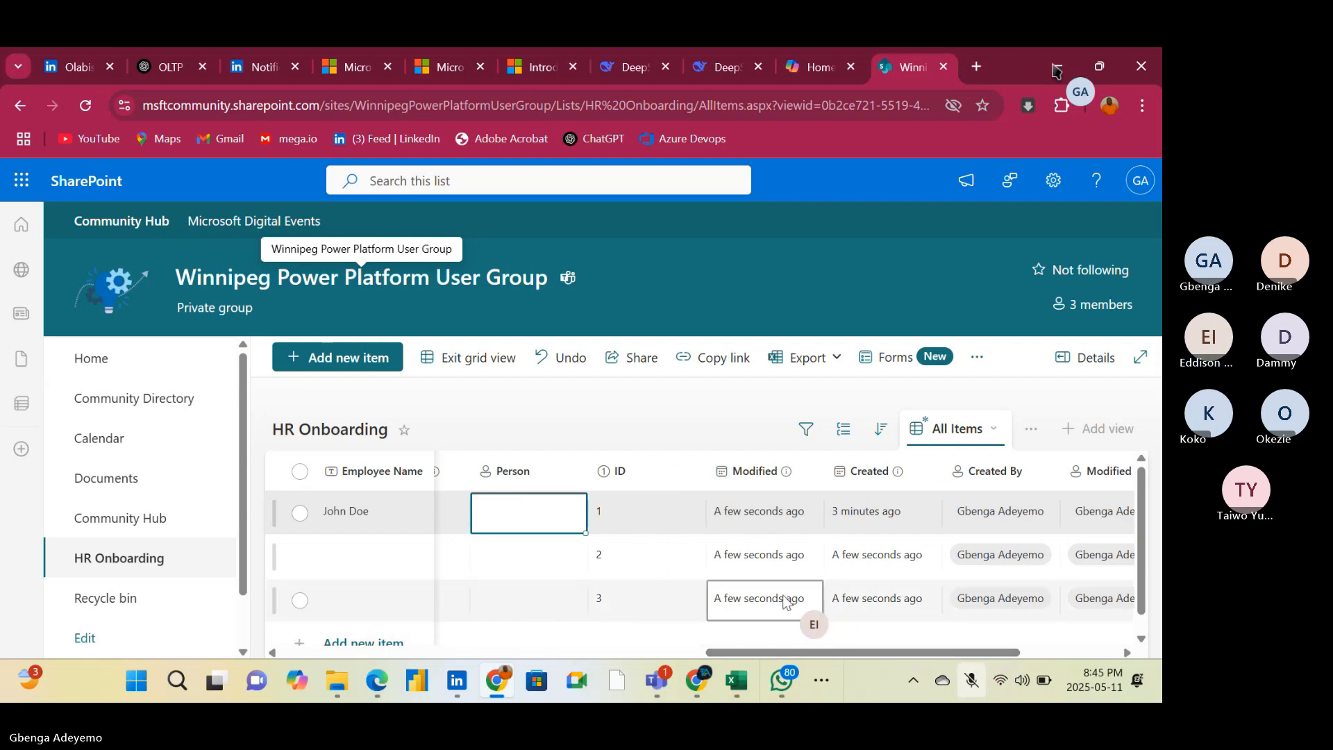
{"action": "left_click", "coordinate": [548, 520]}
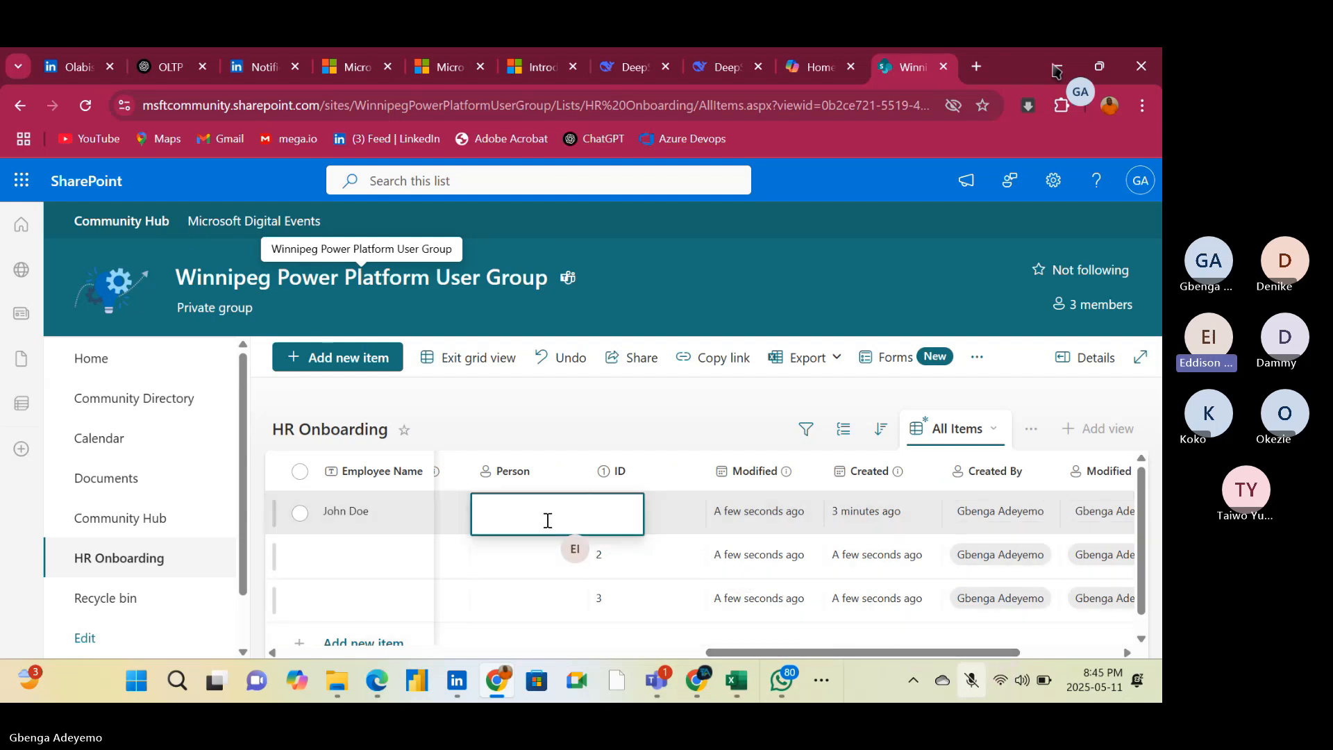
{"action": "left_click", "coordinate": [577, 402]}
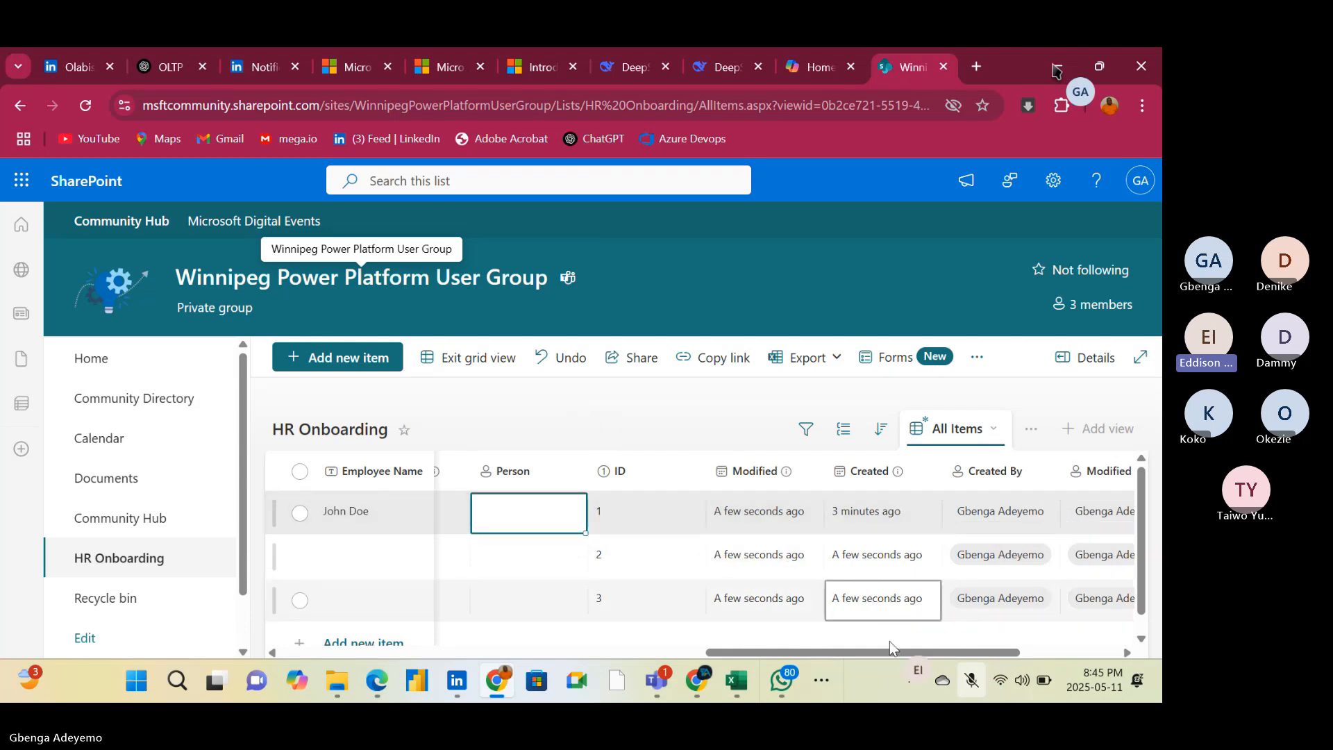
{"action": "mouse_move", "coordinate": [884, 651]}
{"action": "left_mouse_down"}
{"action": "mouse_move", "coordinate": [970, 656]}
{"action": "mouse_move", "coordinate": [906, 644]}
{"action": "left_mouse_up"}
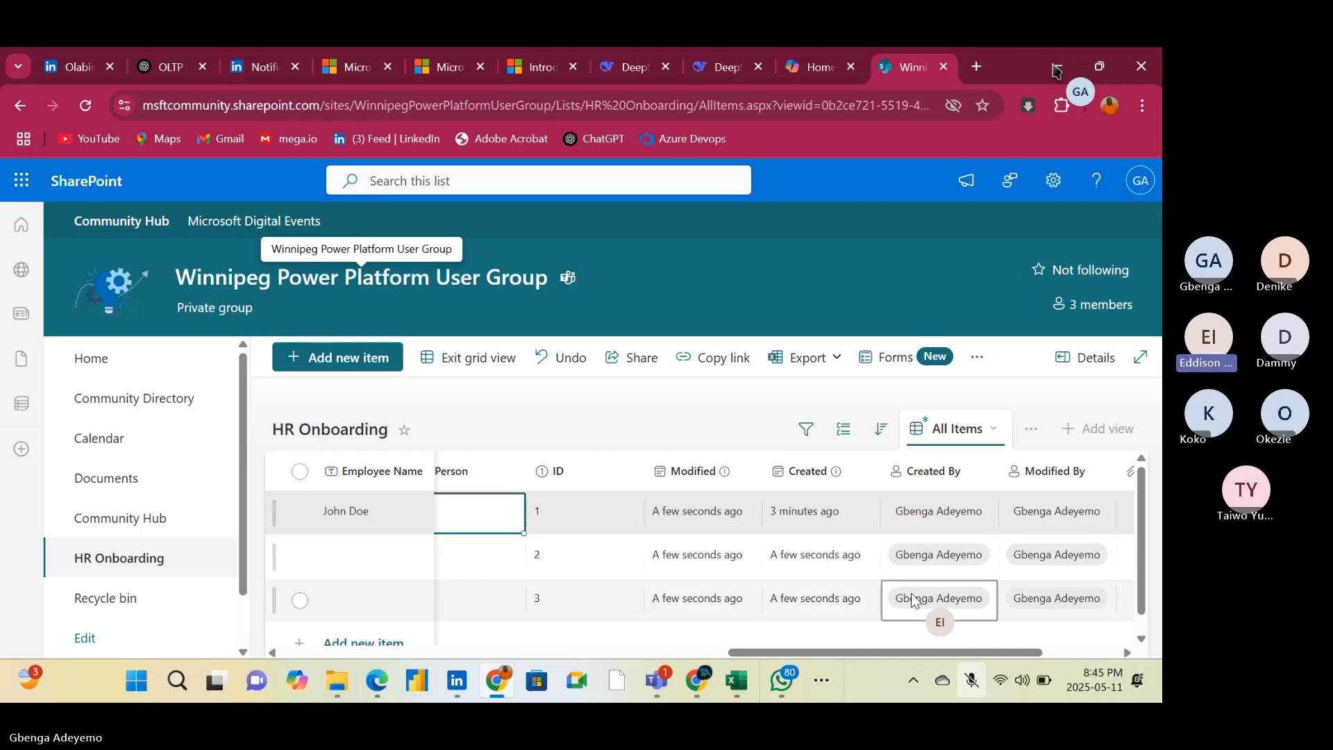
{"action": "mouse_move", "coordinate": [915, 599]}
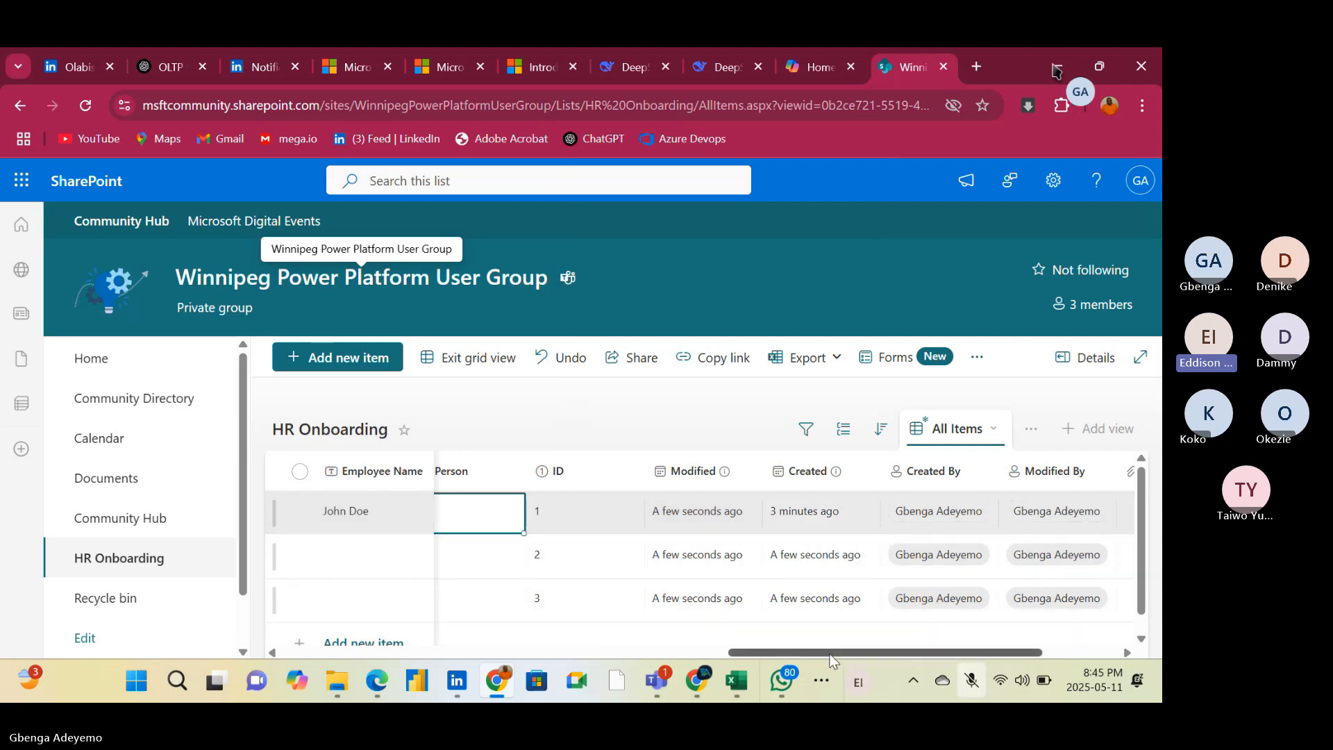
{"action": "left_click_drag", "start_coordinate": [830, 655], "coordinate": [760, 636]}
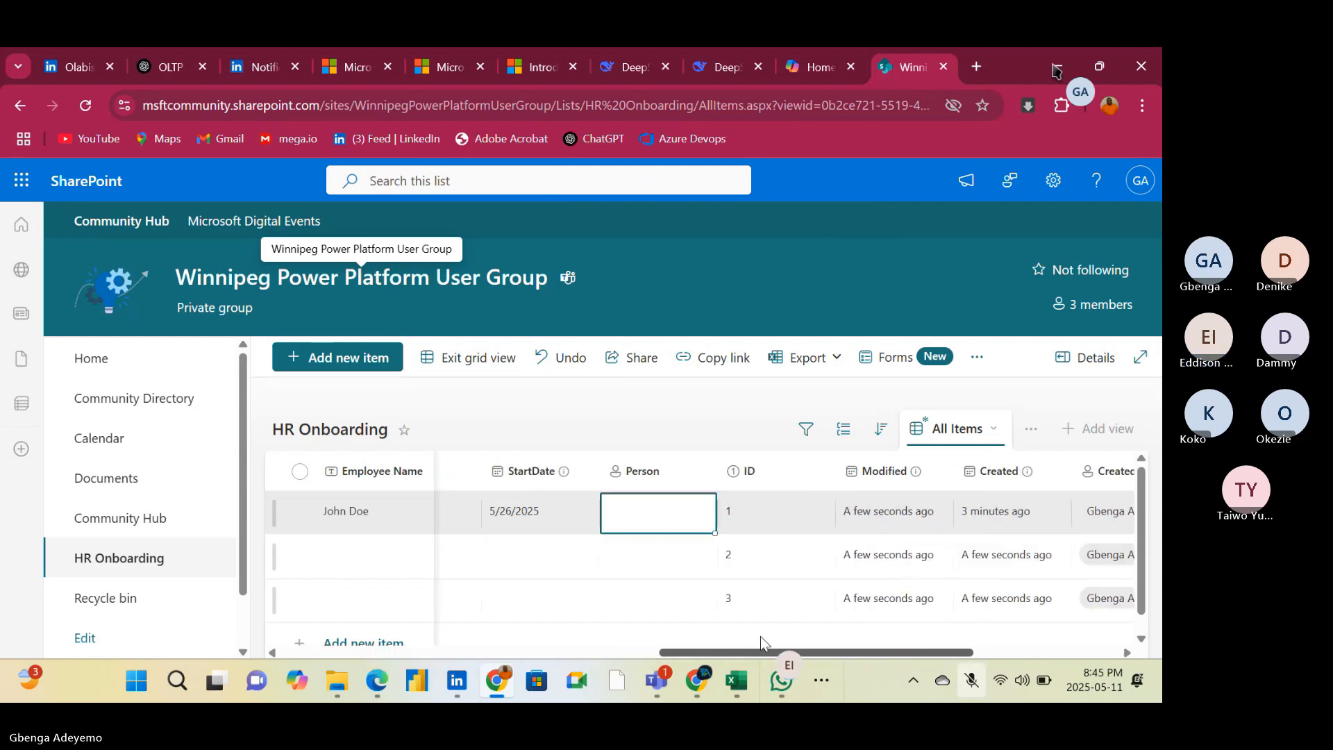
Look up "ed" in the first item's Person column and assign the first suggested directory member
{"action": "left_click", "coordinate": [650, 512]}
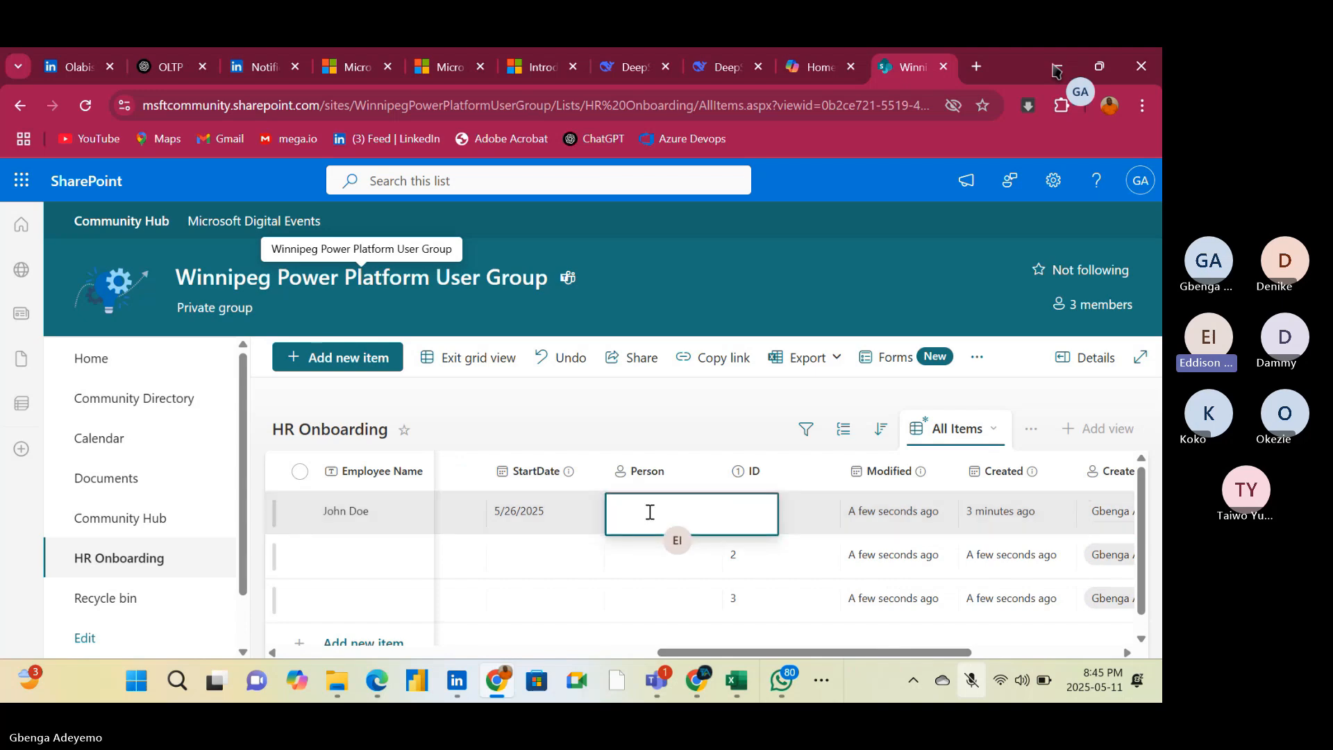
{"action": "type", "text": "ed"}
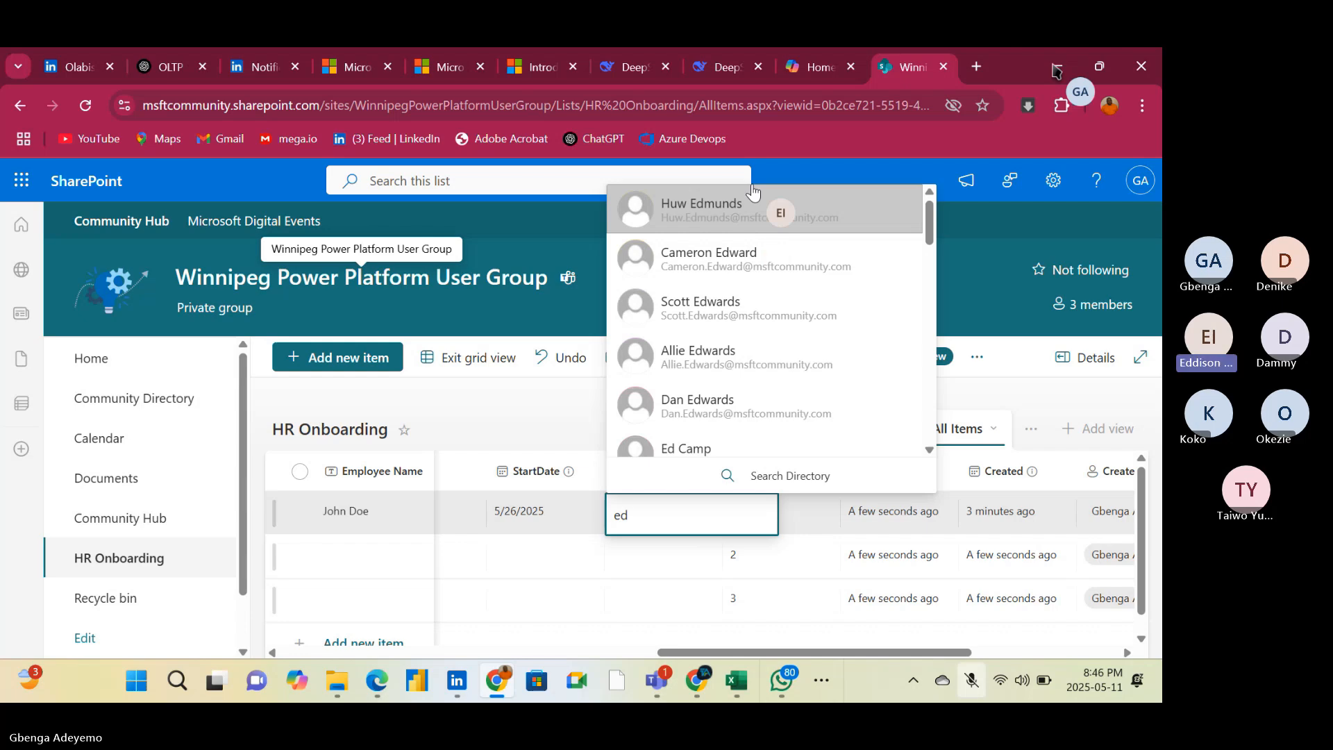
{"action": "left_click", "coordinate": [741, 208]}
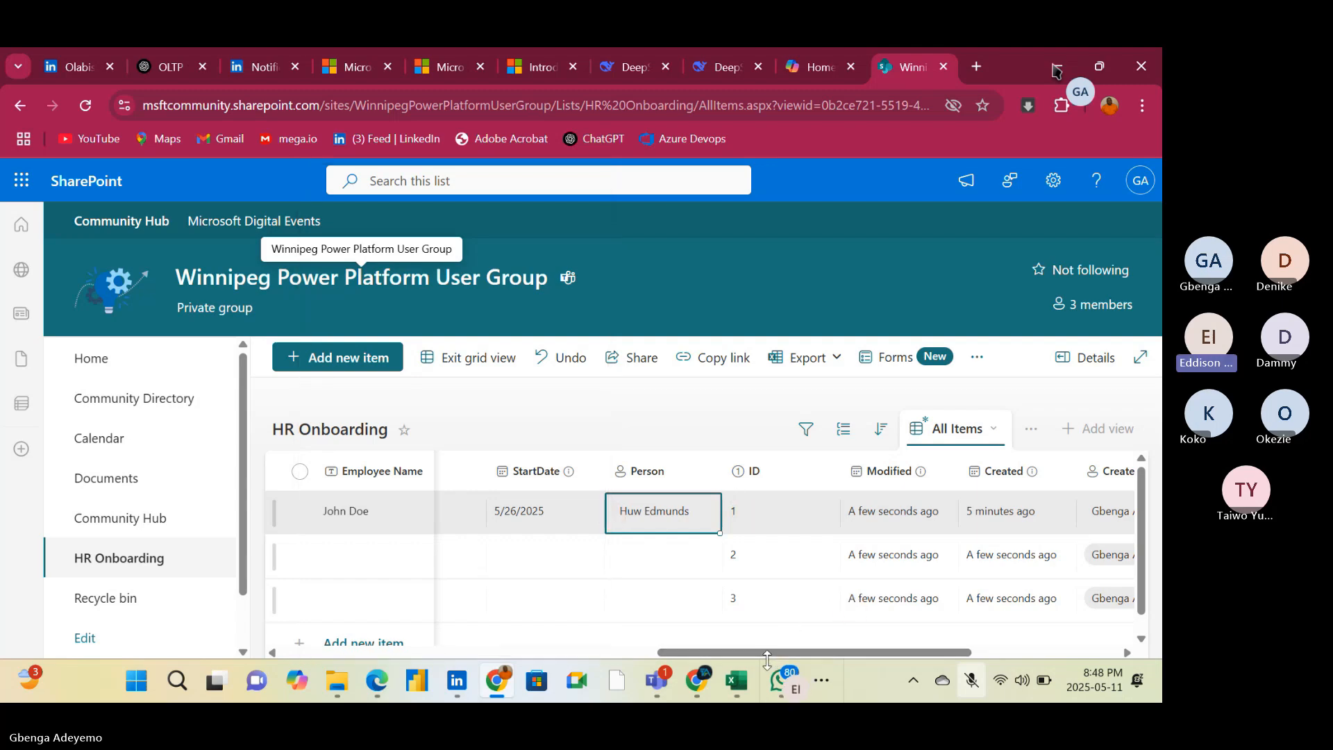
{"action": "left_click_drag", "start_coordinate": [766, 653], "coordinate": [322, 639]}
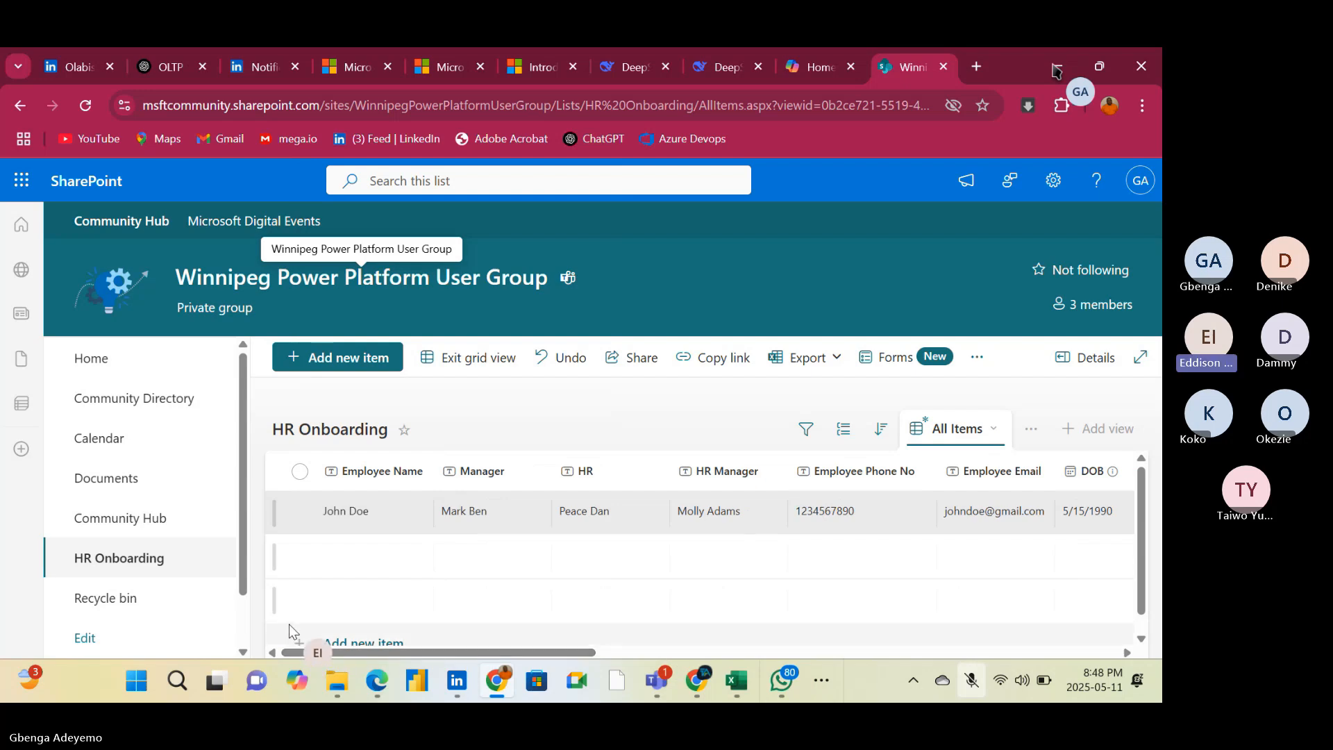
{"action": "left_click", "coordinate": [331, 587]}
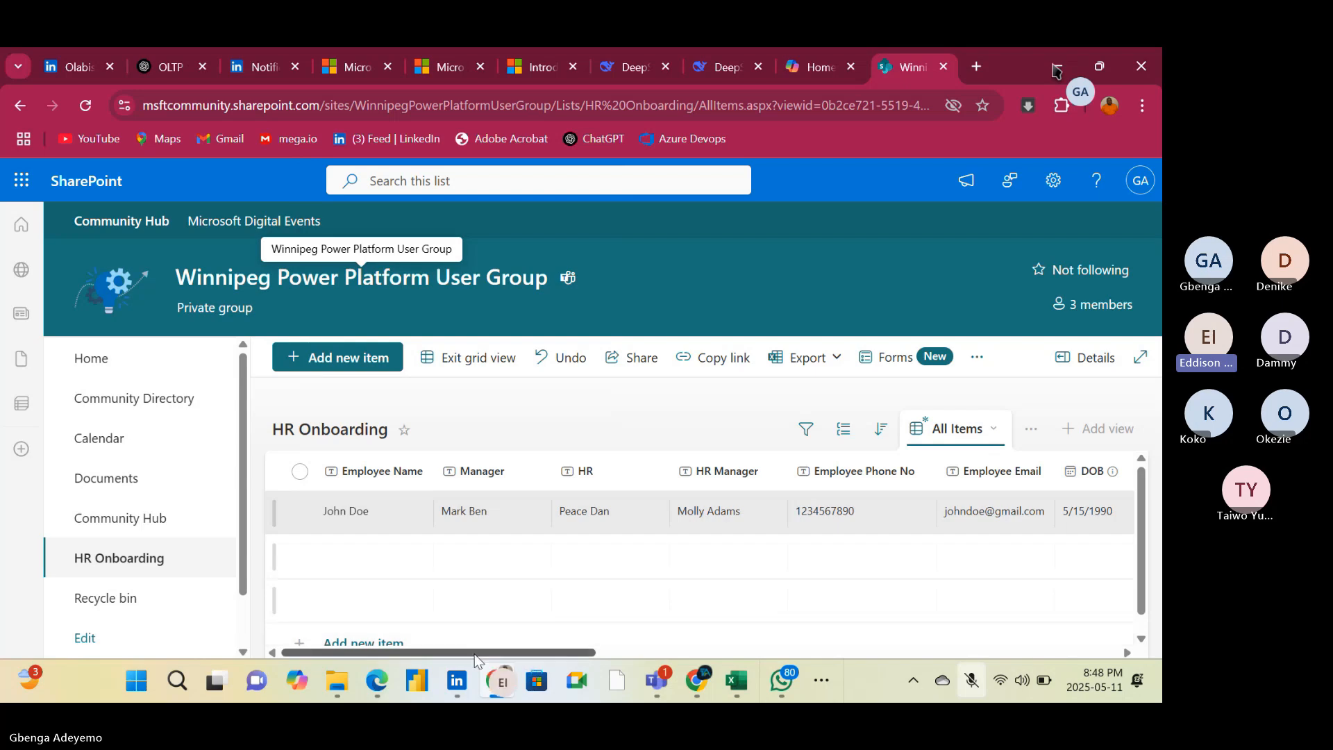
Review the first item's columns, examine the Employee Name column's settings and available data types, and close them without changes
{"action": "left_click_drag", "start_coordinate": [474, 652], "coordinate": [736, 649]}
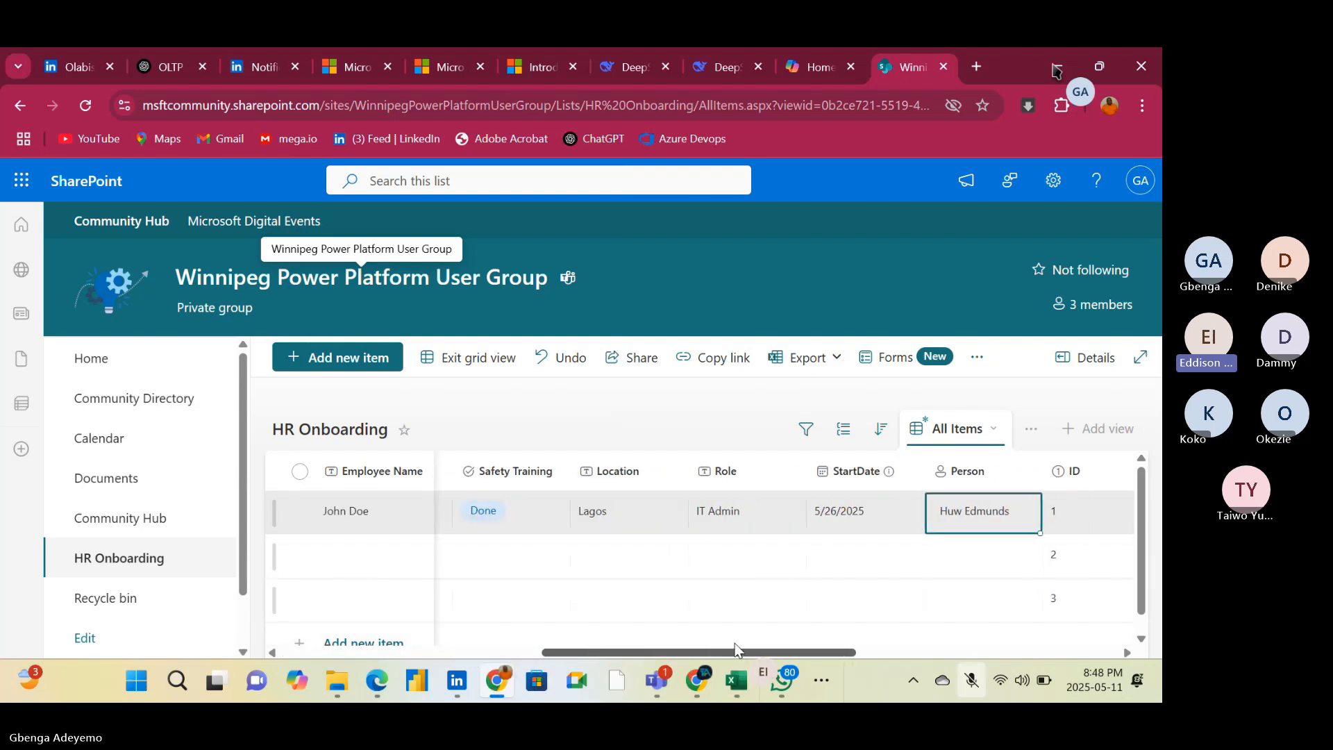
{"action": "left_click_drag", "start_coordinate": [736, 649], "coordinate": [326, 635]}
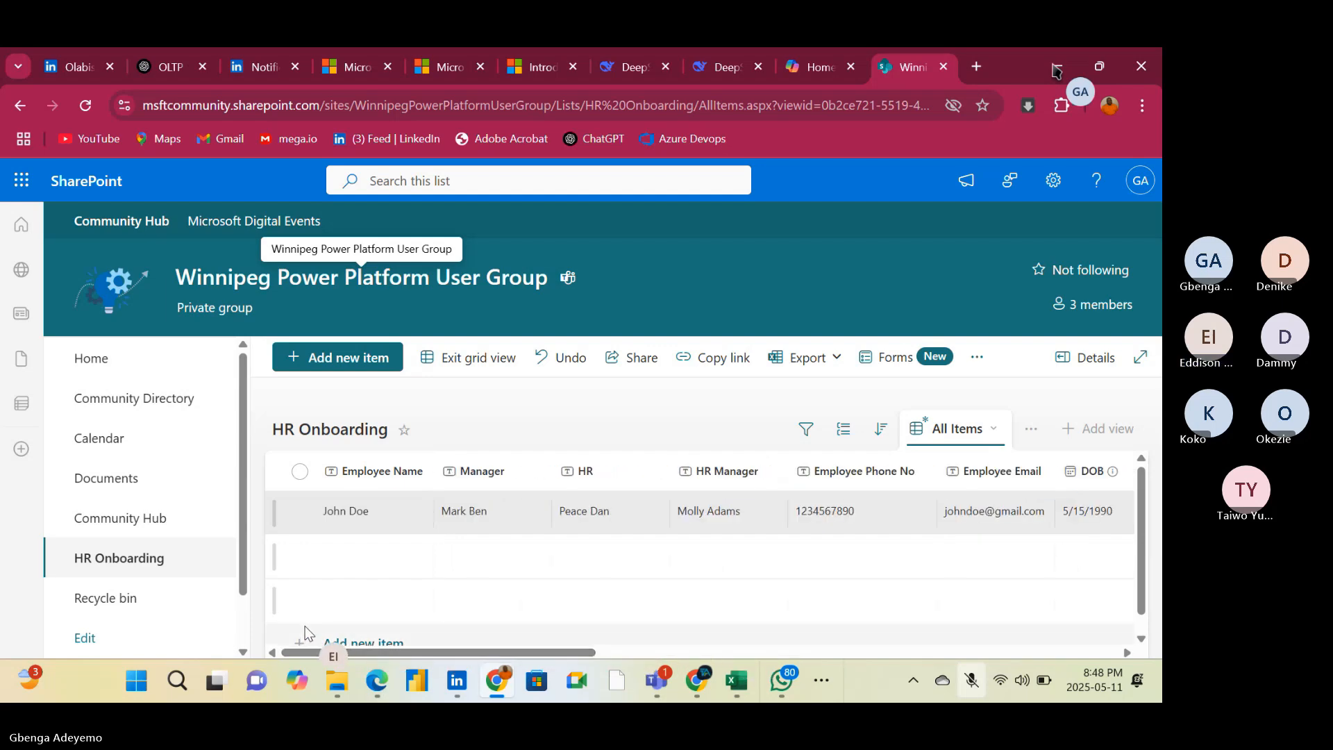
{"action": "left_click", "coordinate": [413, 473]}
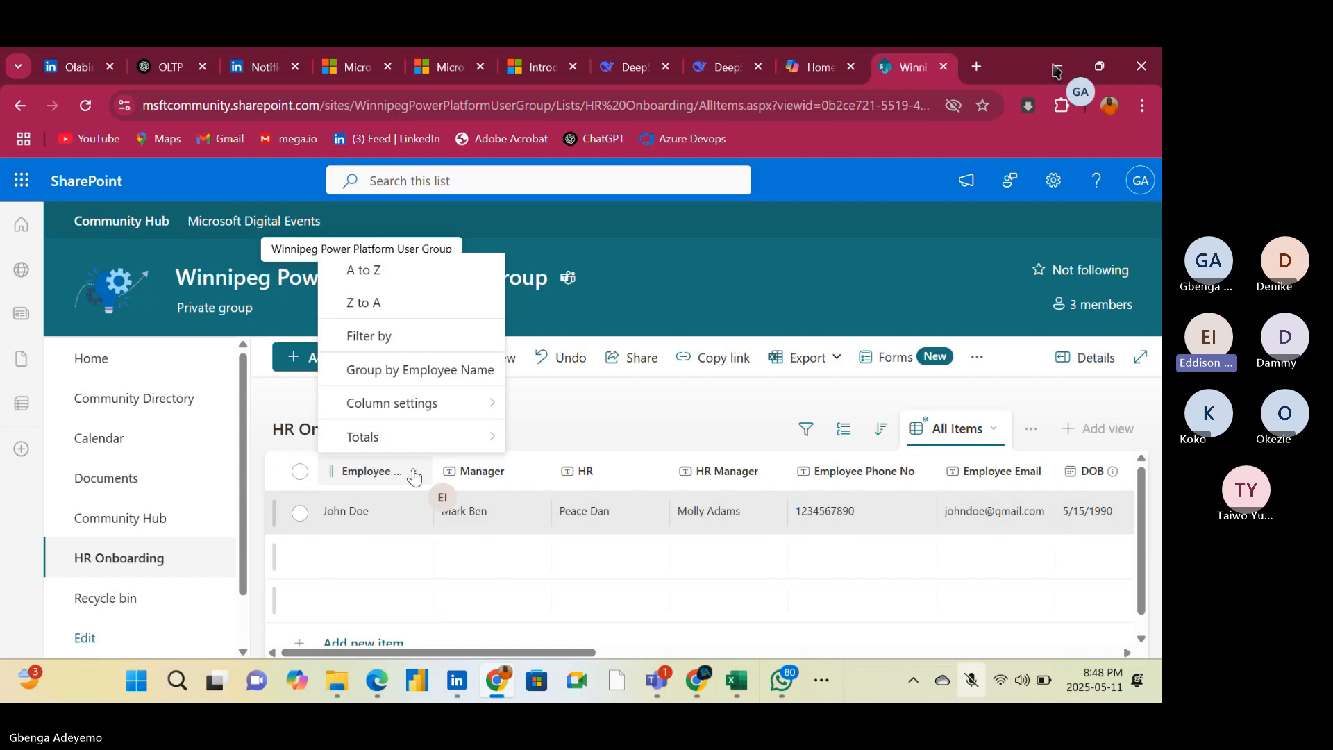
{"action": "mouse_move", "coordinate": [412, 415]}
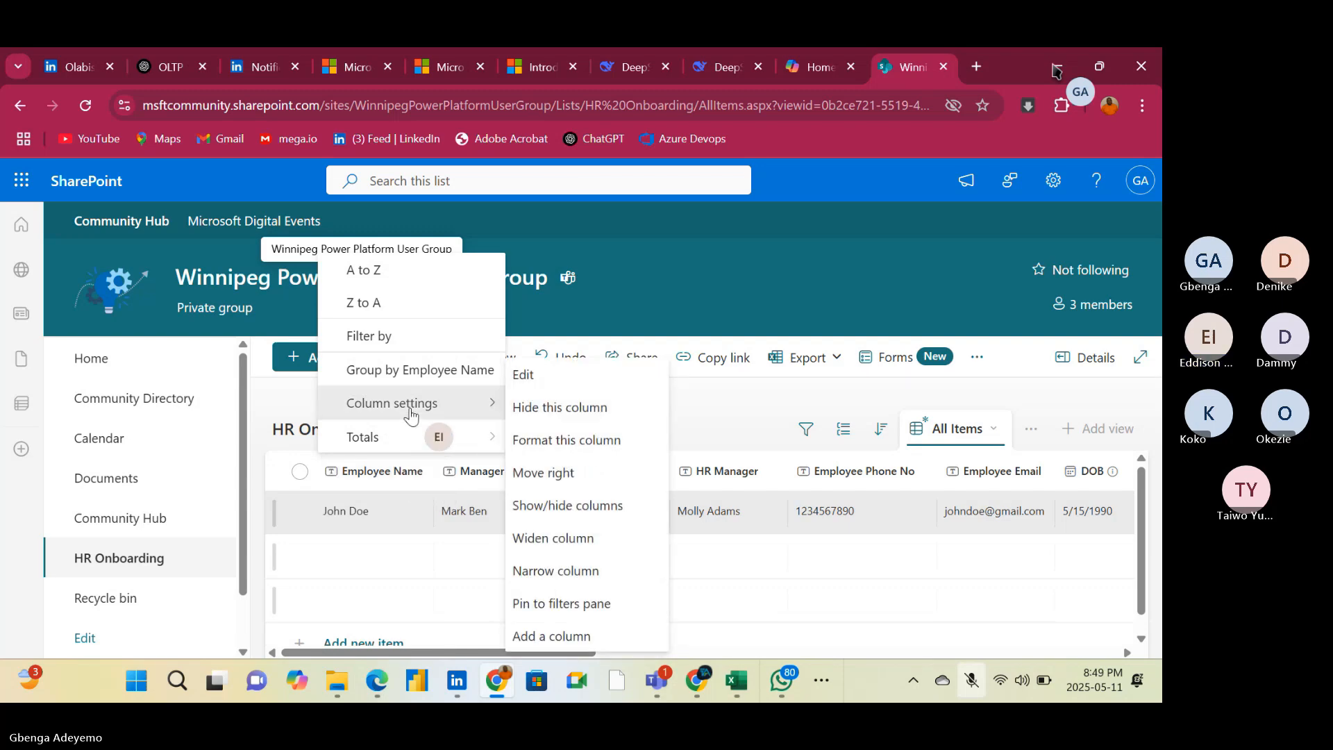
{"action": "left_click", "coordinate": [548, 386]}
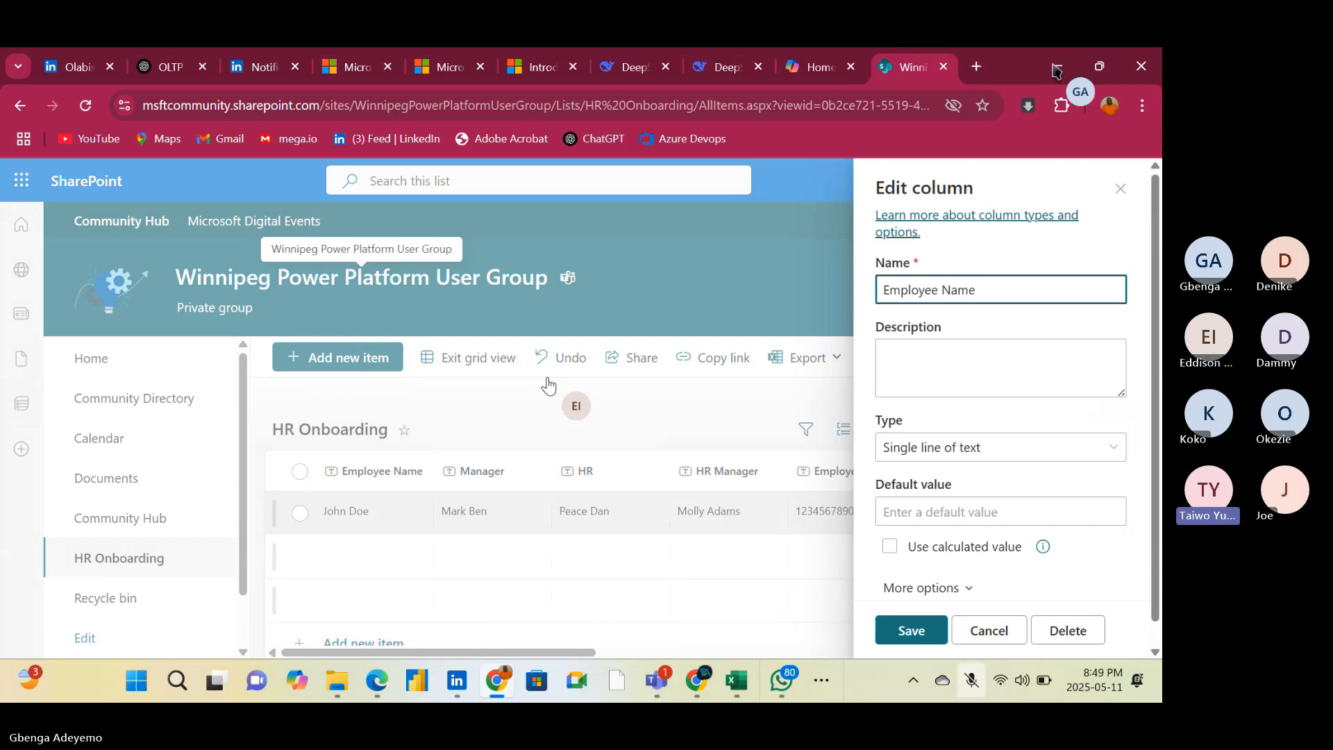
{"action": "left_click", "coordinate": [1109, 449]}
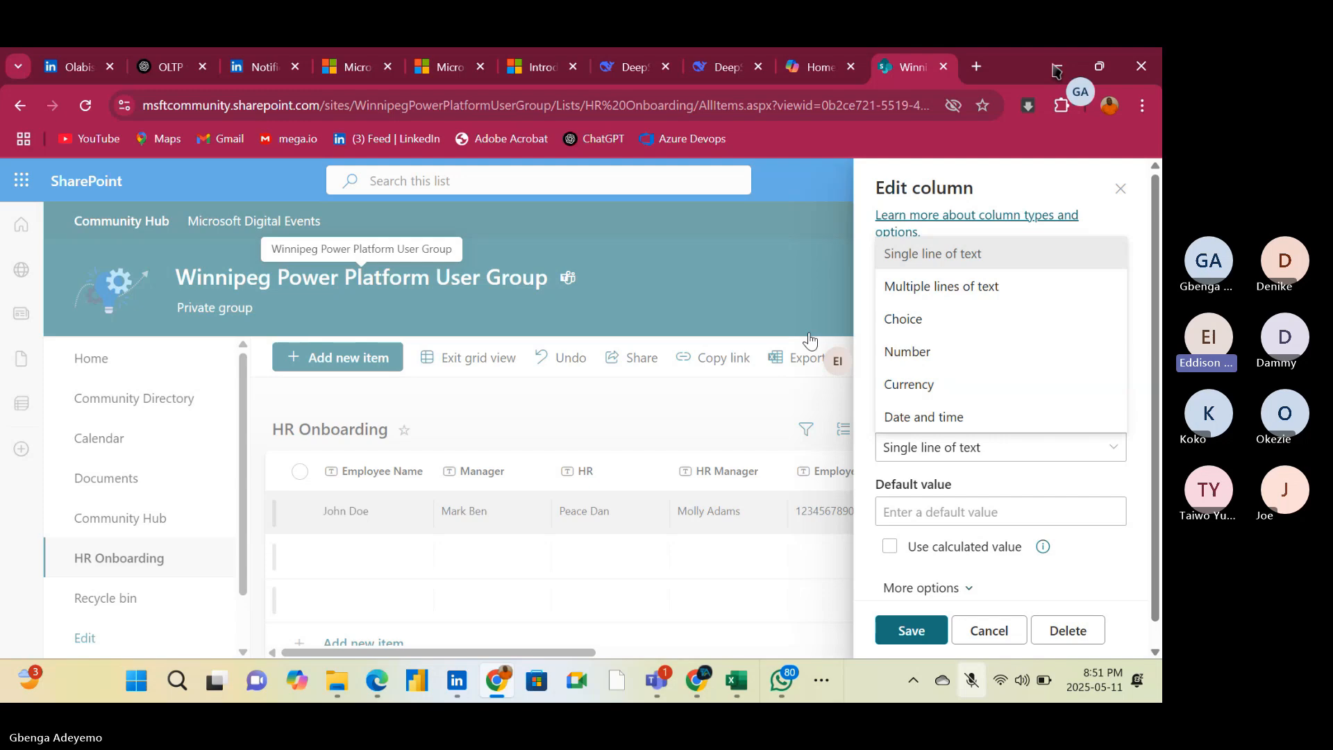
{"action": "left_click", "coordinate": [1120, 195]}
{"action": "left_click", "coordinate": [1120, 195]}
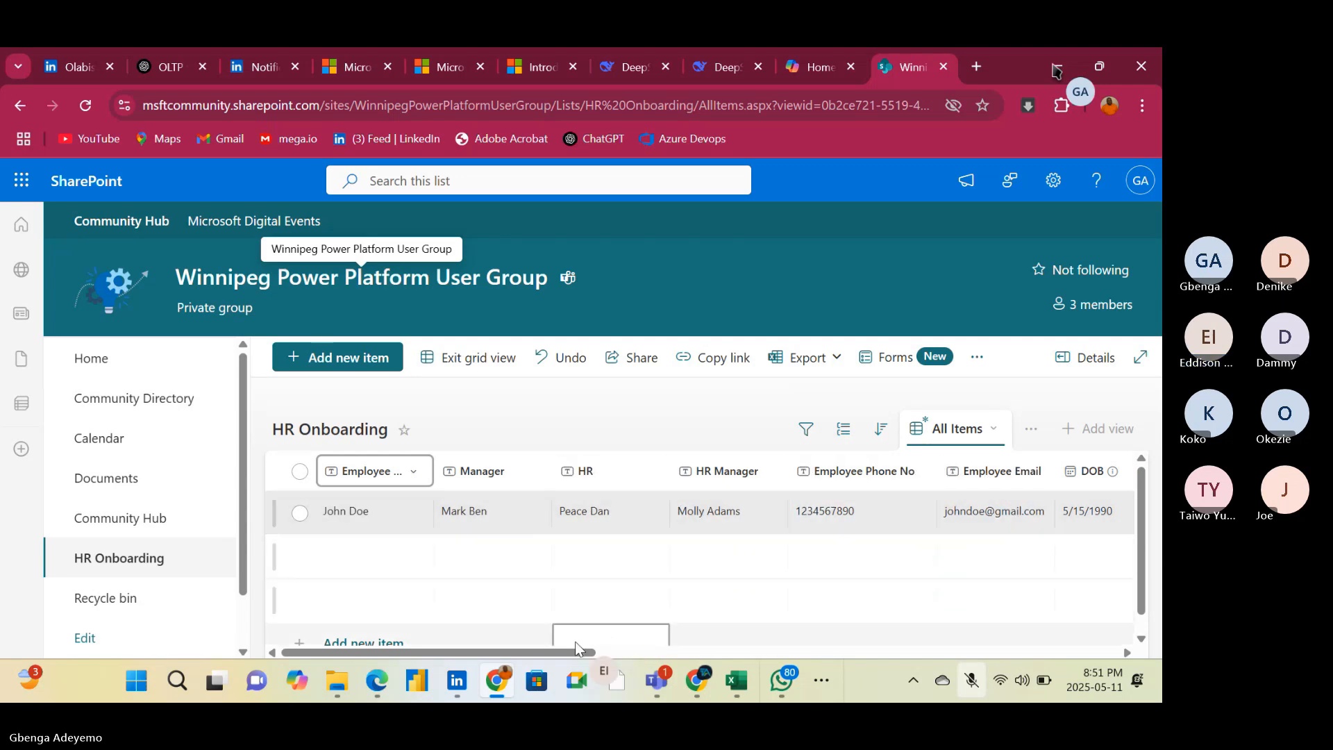
Look up "reet" in the first item's Person column and replace the assigned member with the first suggested directory member
{"action": "left_click_drag", "start_coordinate": [565, 653], "coordinate": [832, 652]}
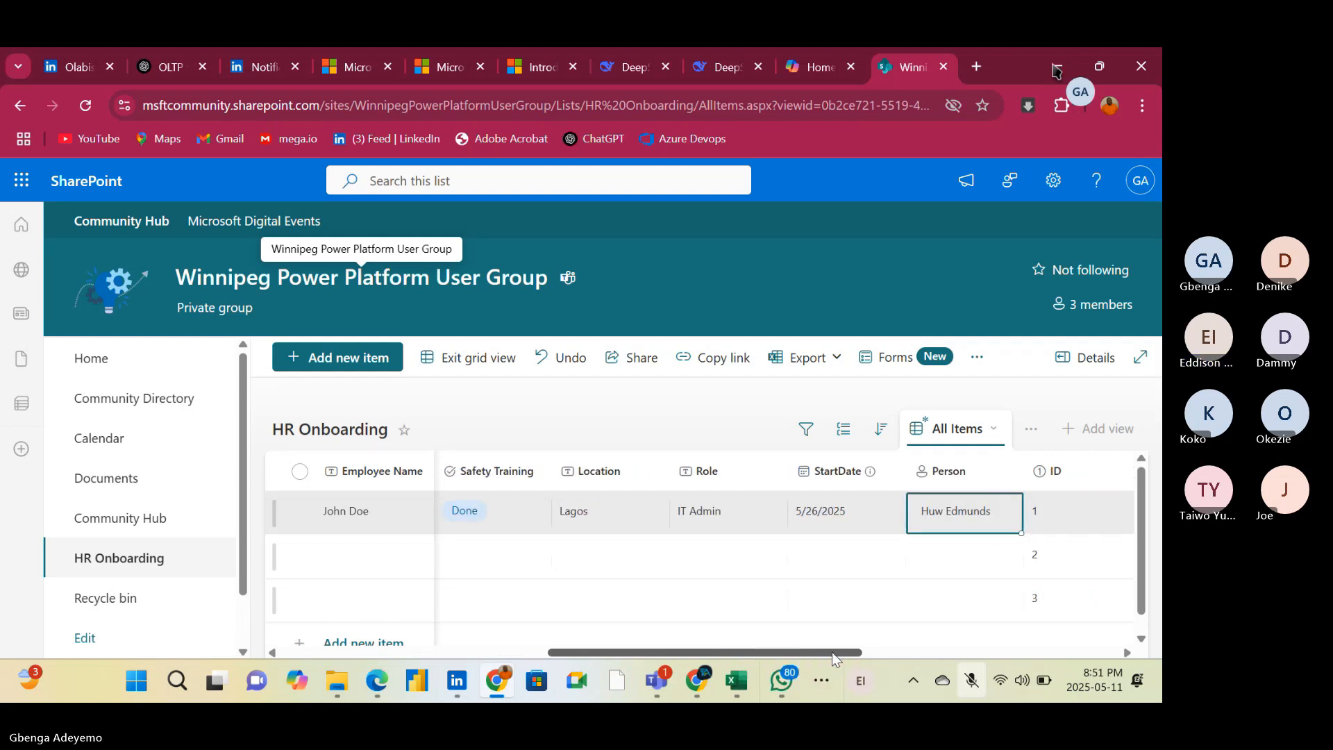
{"action": "left_click", "coordinate": [970, 479]}
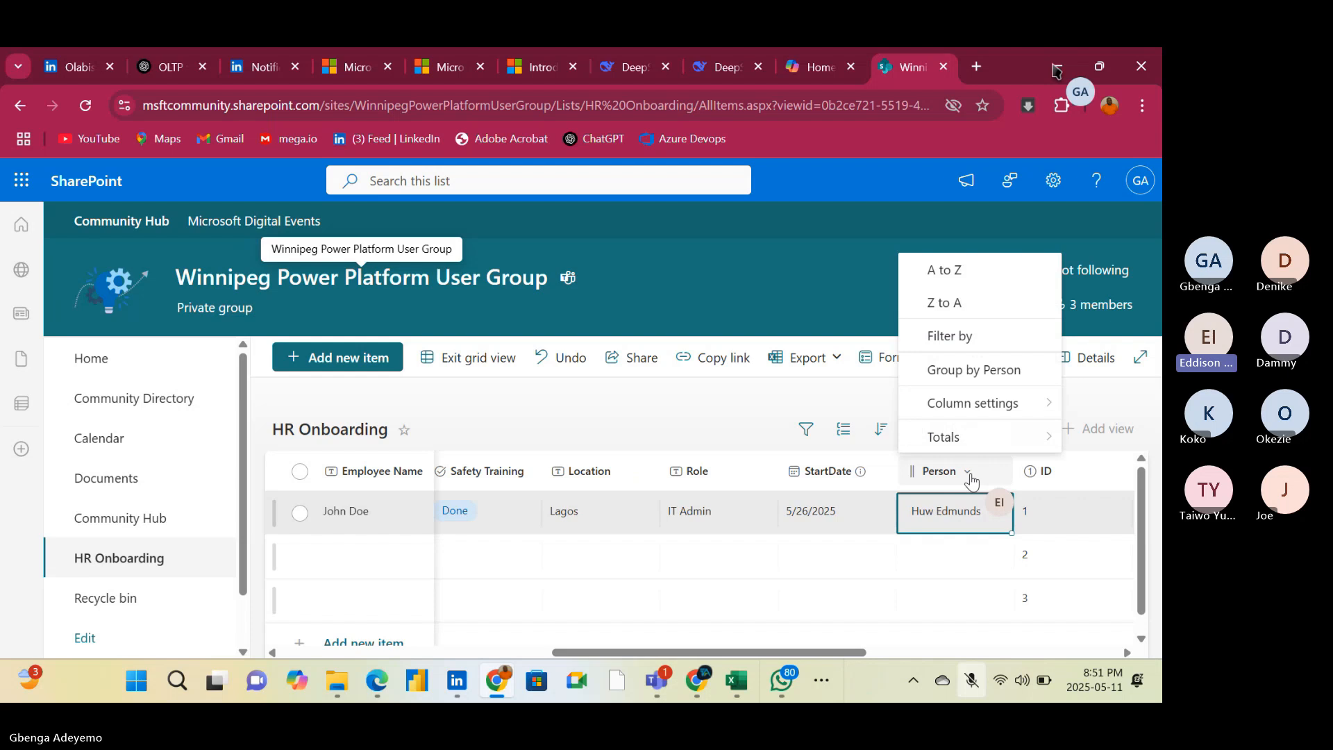
{"action": "left_click", "coordinate": [698, 397]}
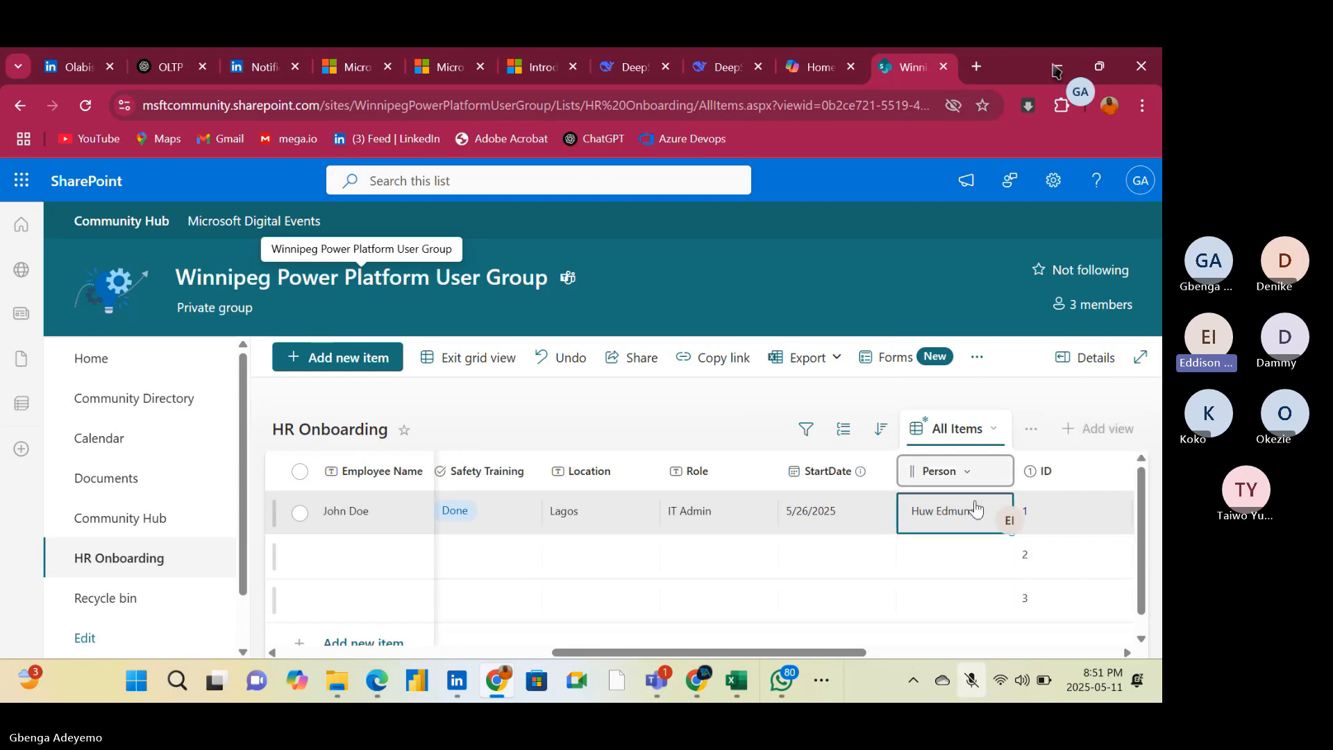
{"action": "mouse_move", "coordinate": [926, 518]}
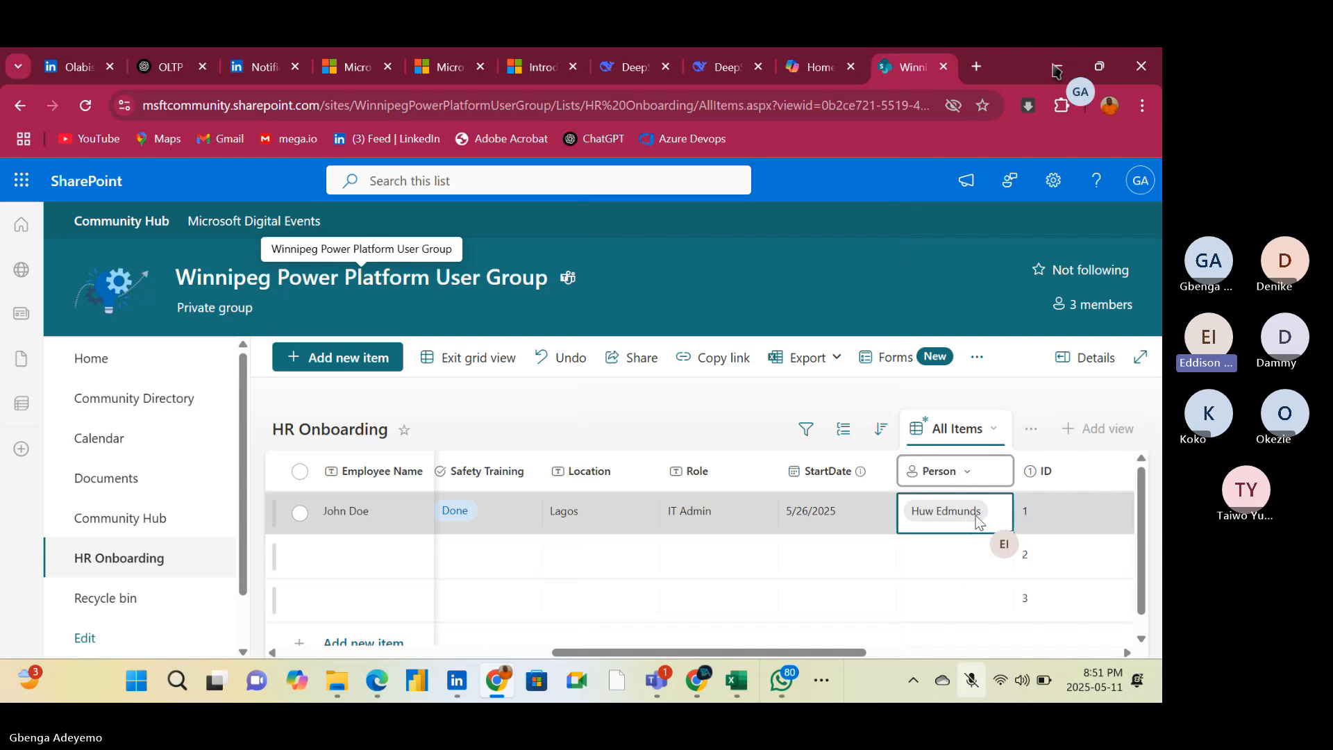
{"action": "left_click", "coordinate": [979, 521]}
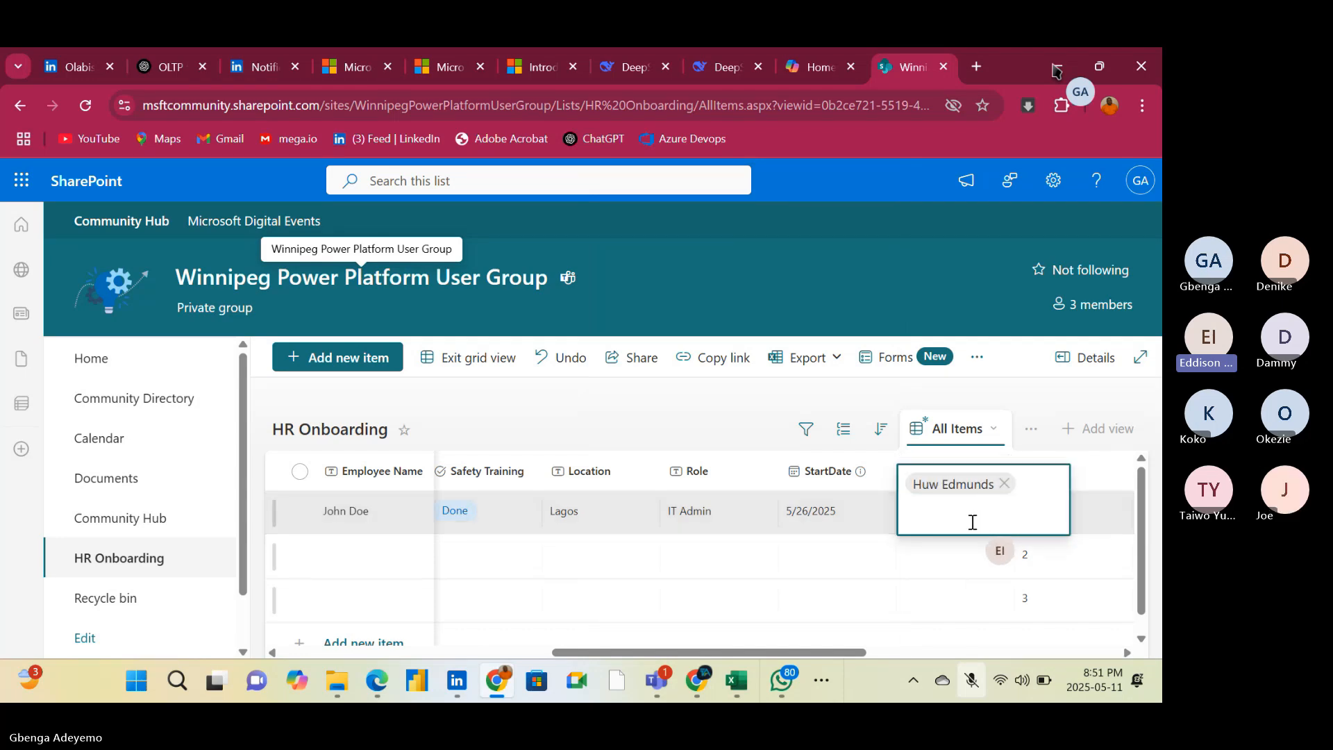
{"action": "type", "text": "reet"}
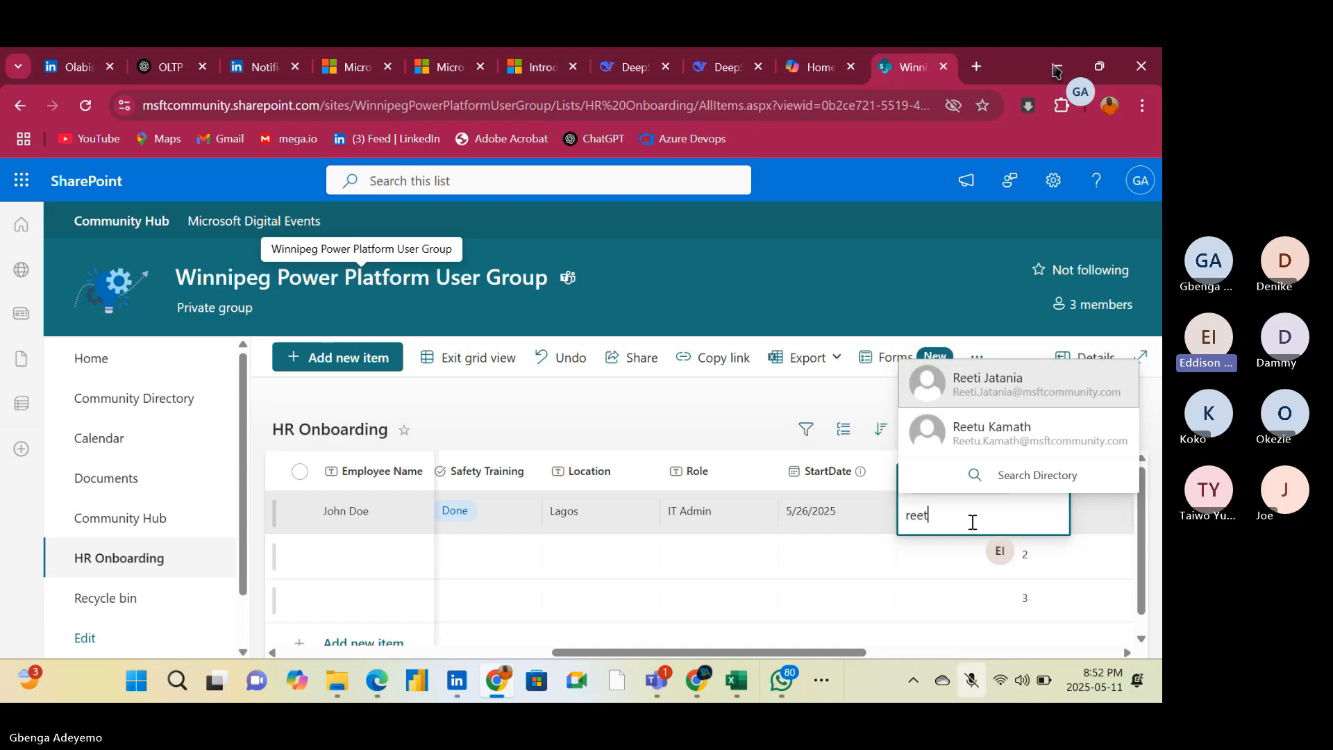
{"action": "left_click", "coordinate": [1021, 381]}
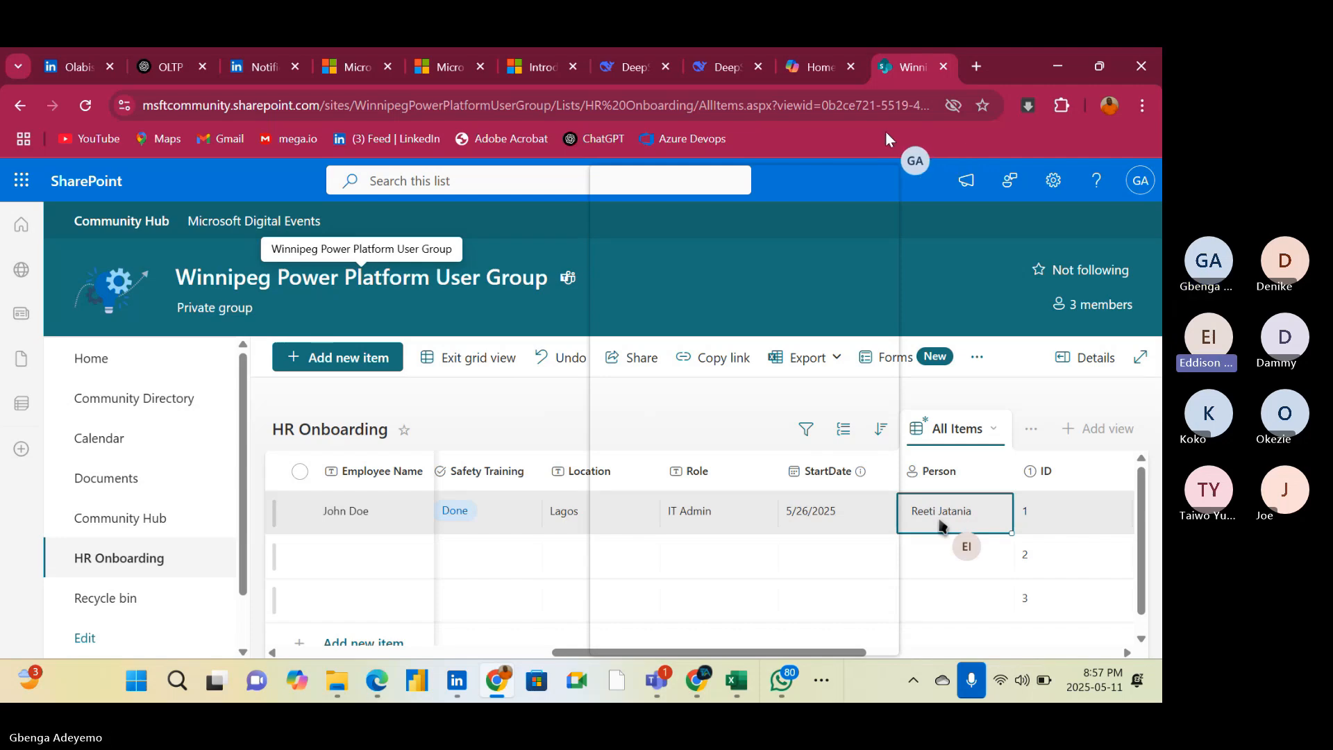
Check the data types offered in the Employee Name column's settings again, leaving the column unchanged
{"action": "left_click_drag", "start_coordinate": [245, 72], "coordinate": [219, 157]}
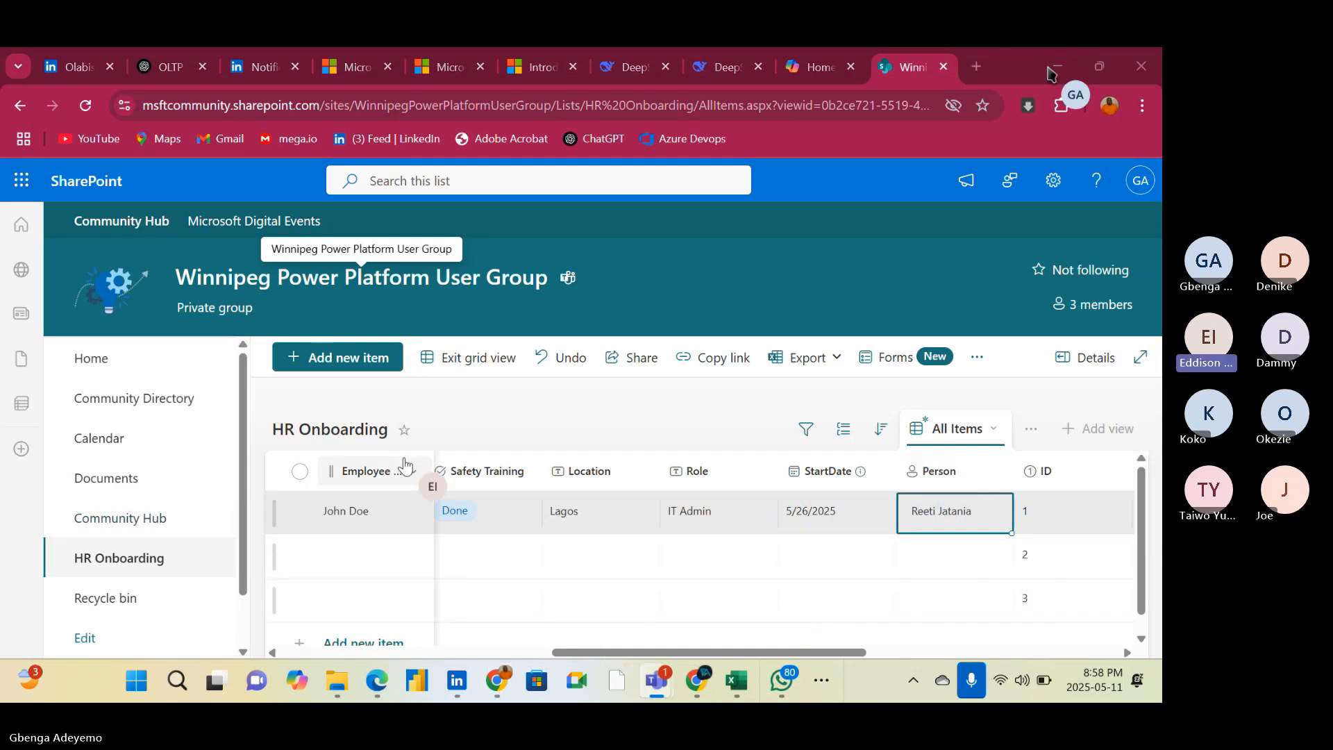
{"action": "left_click", "coordinate": [415, 479]}
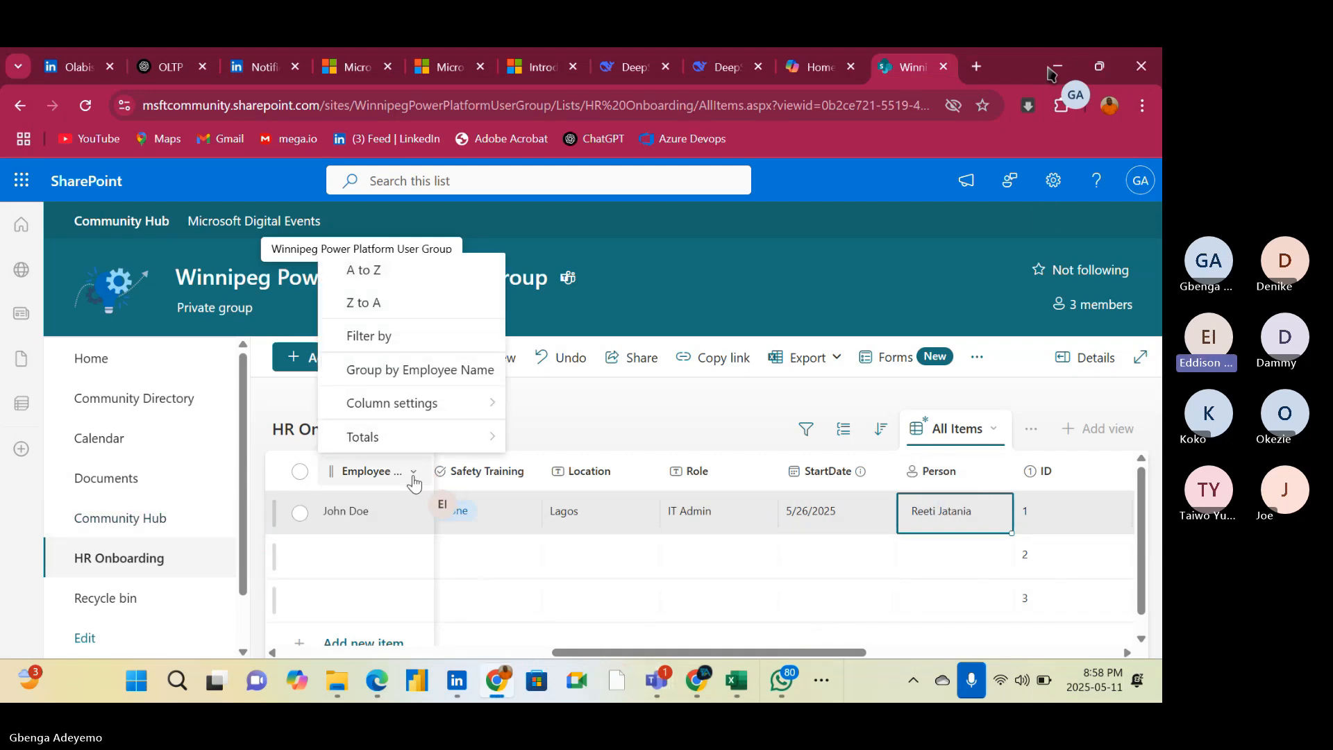
{"action": "mouse_move", "coordinate": [452, 415]}
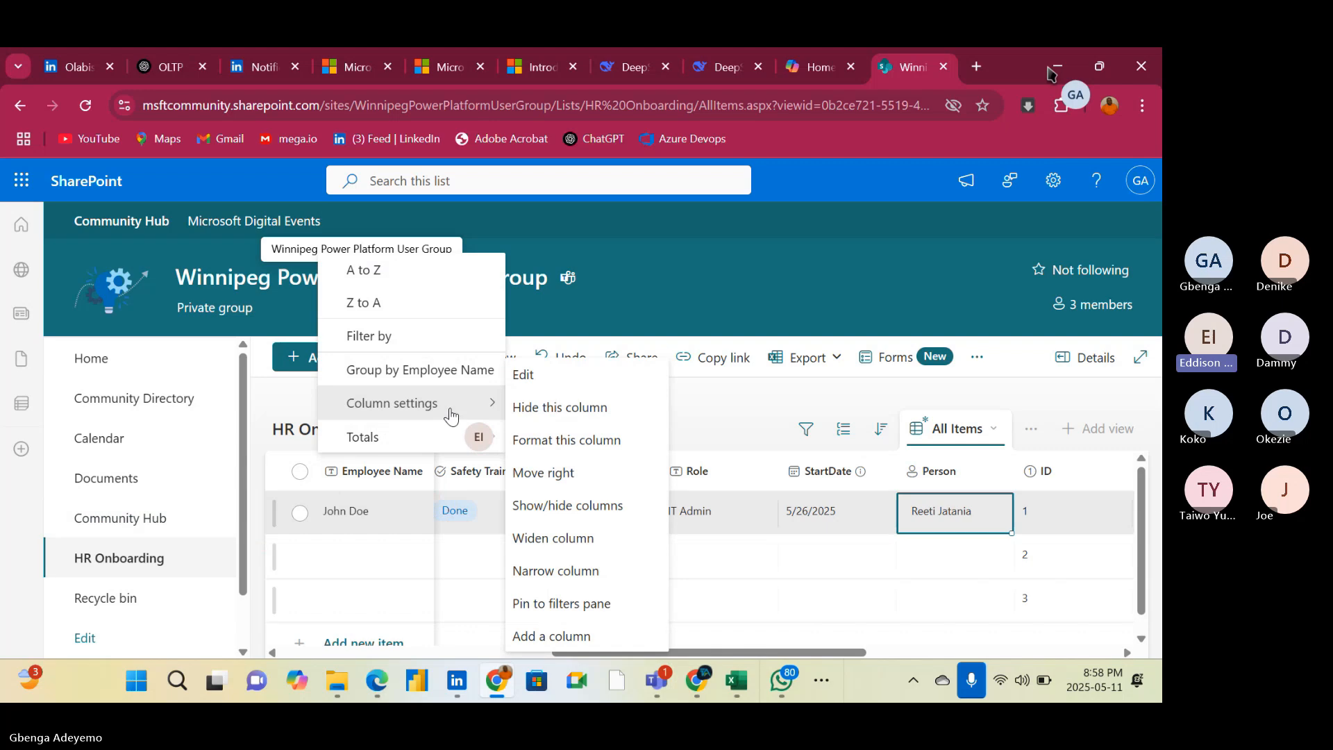
{"action": "left_click", "coordinate": [573, 378]}
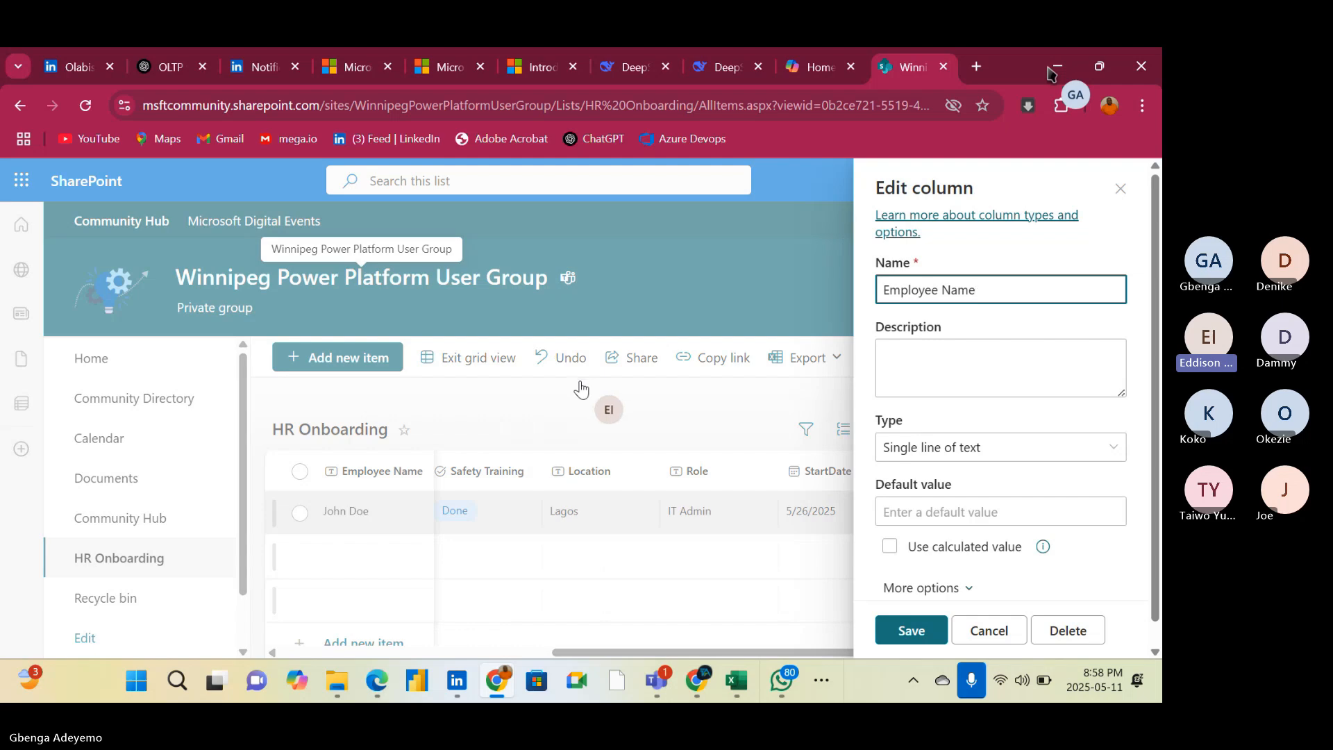
{"action": "left_click", "coordinate": [1094, 452]}
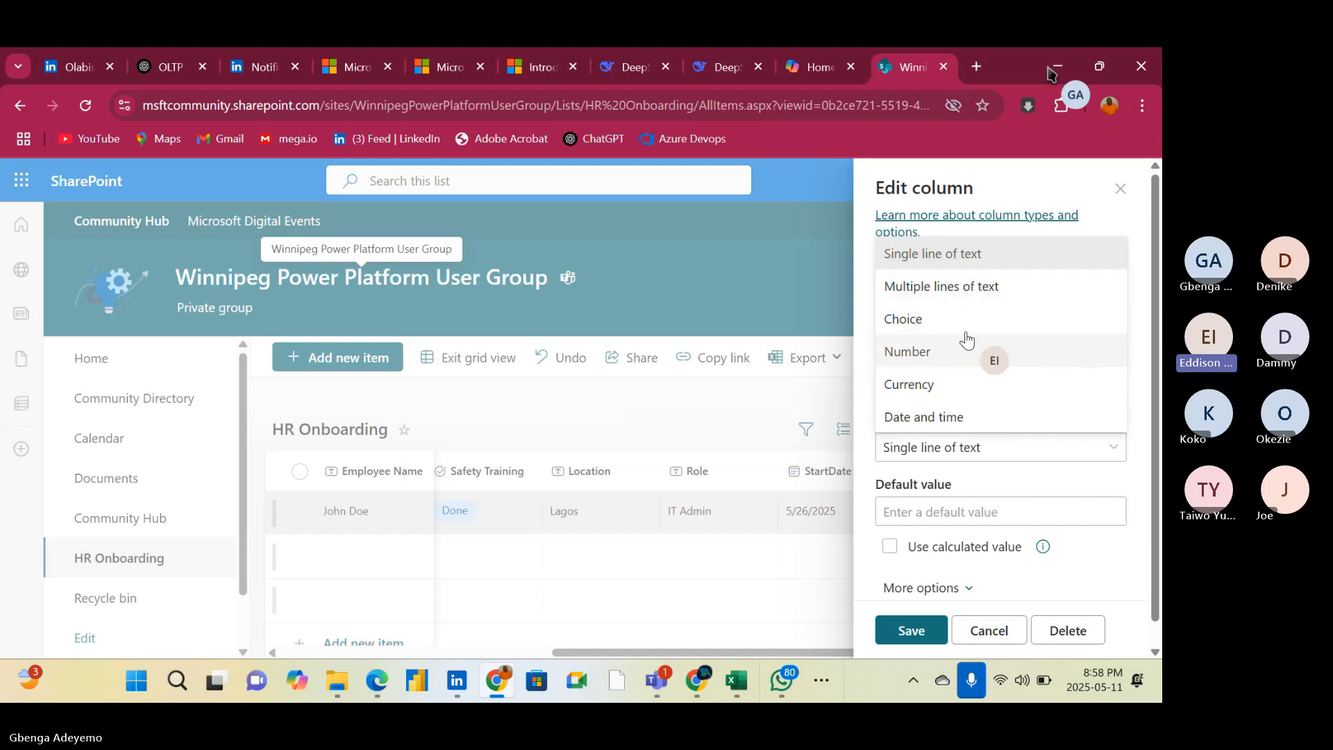
{"action": "left_click", "coordinate": [1121, 190]}
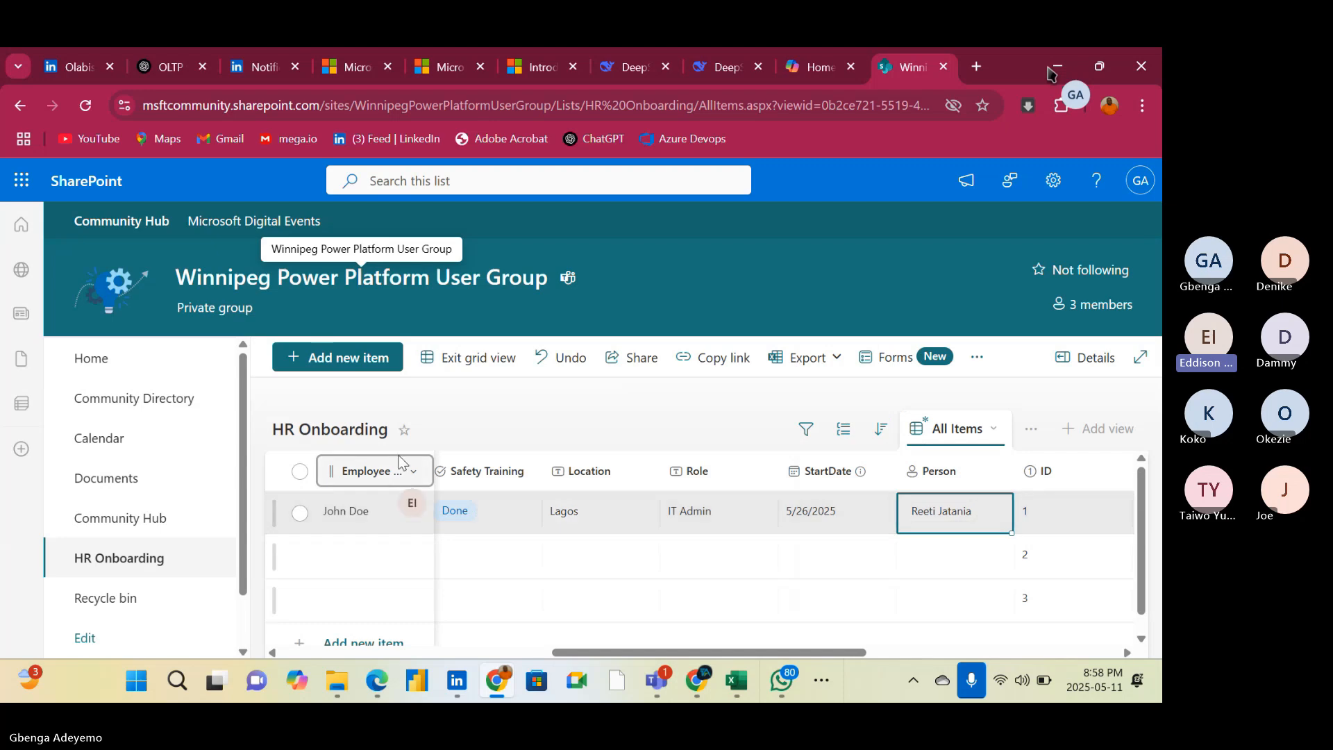
Add a Person column named Employee at the end of the HR Onboarding list and save it
{"action": "left_click", "coordinate": [796, 608]}
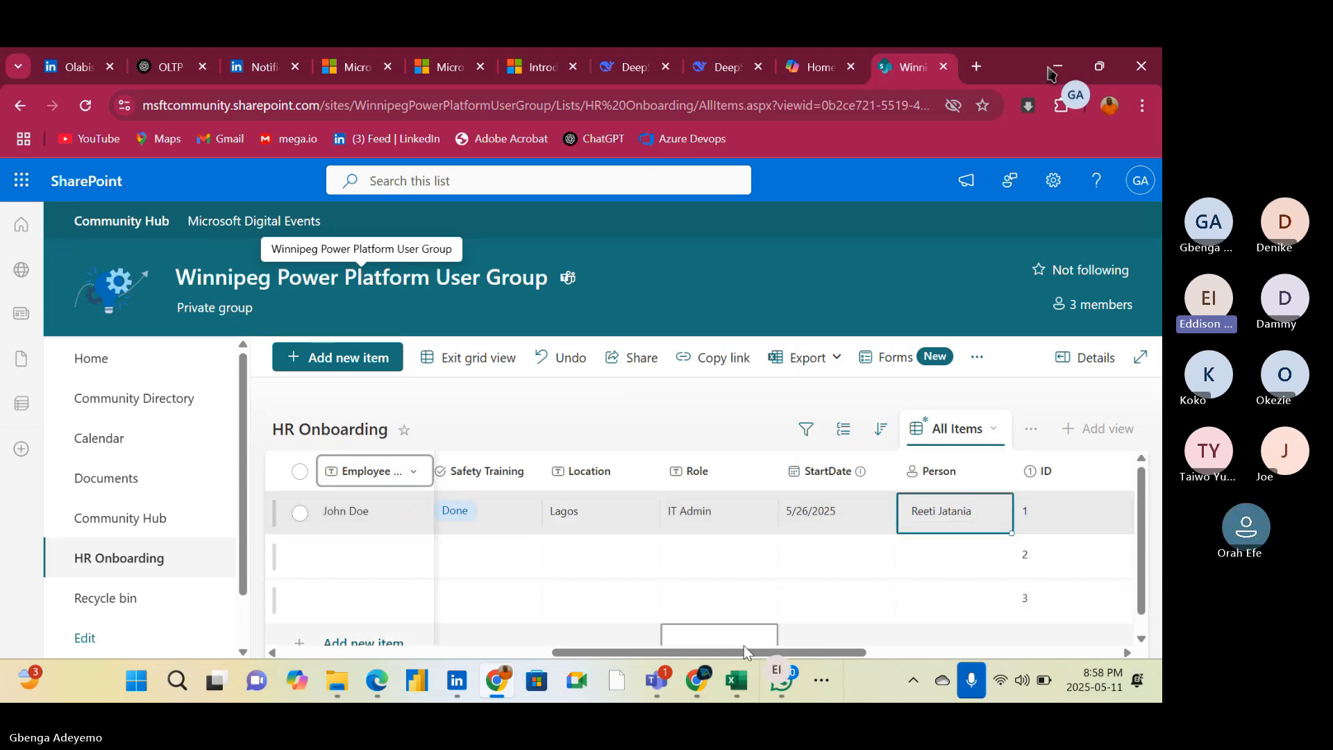
{"action": "left_click_drag", "start_coordinate": [739, 652], "coordinate": [1038, 623]}
{"action": "left_click", "coordinate": [1056, 486]}
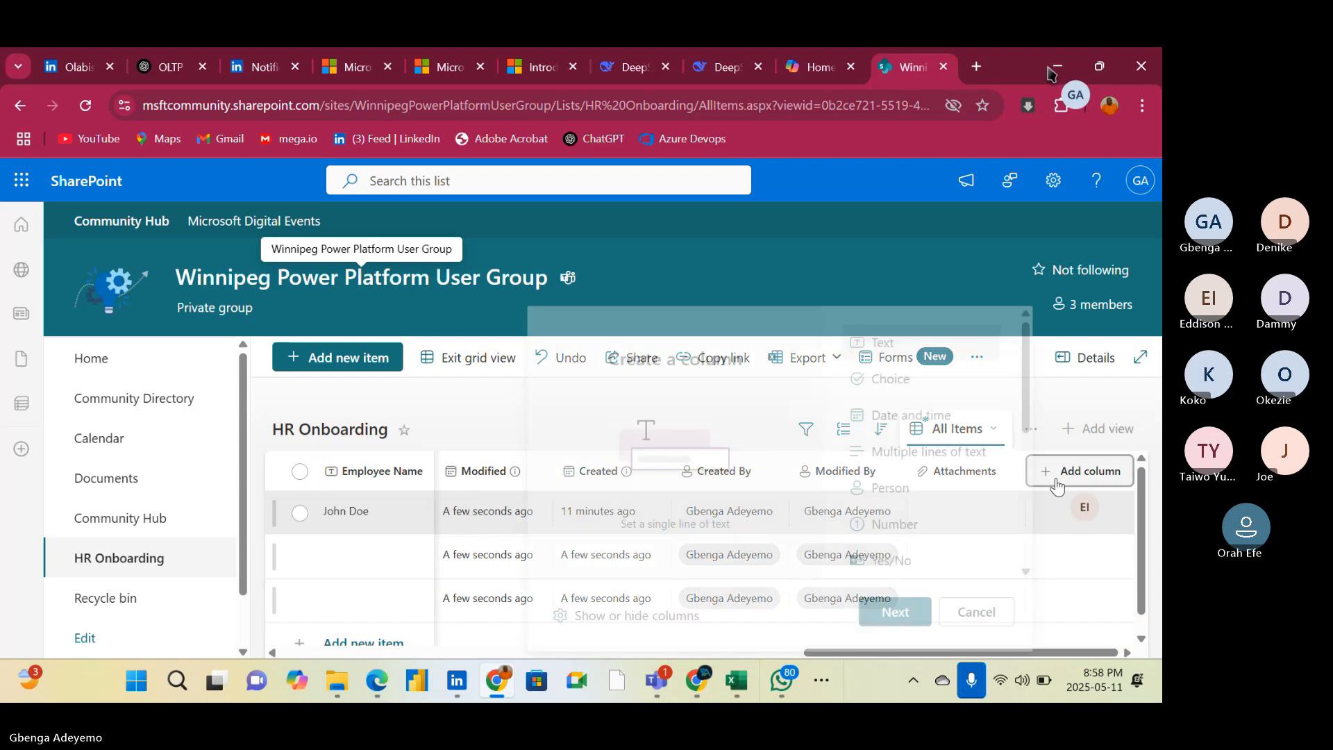
{"action": "scroll", "coordinate": [905, 521], "scroll_direction": "down", "scroll_amount": 3}
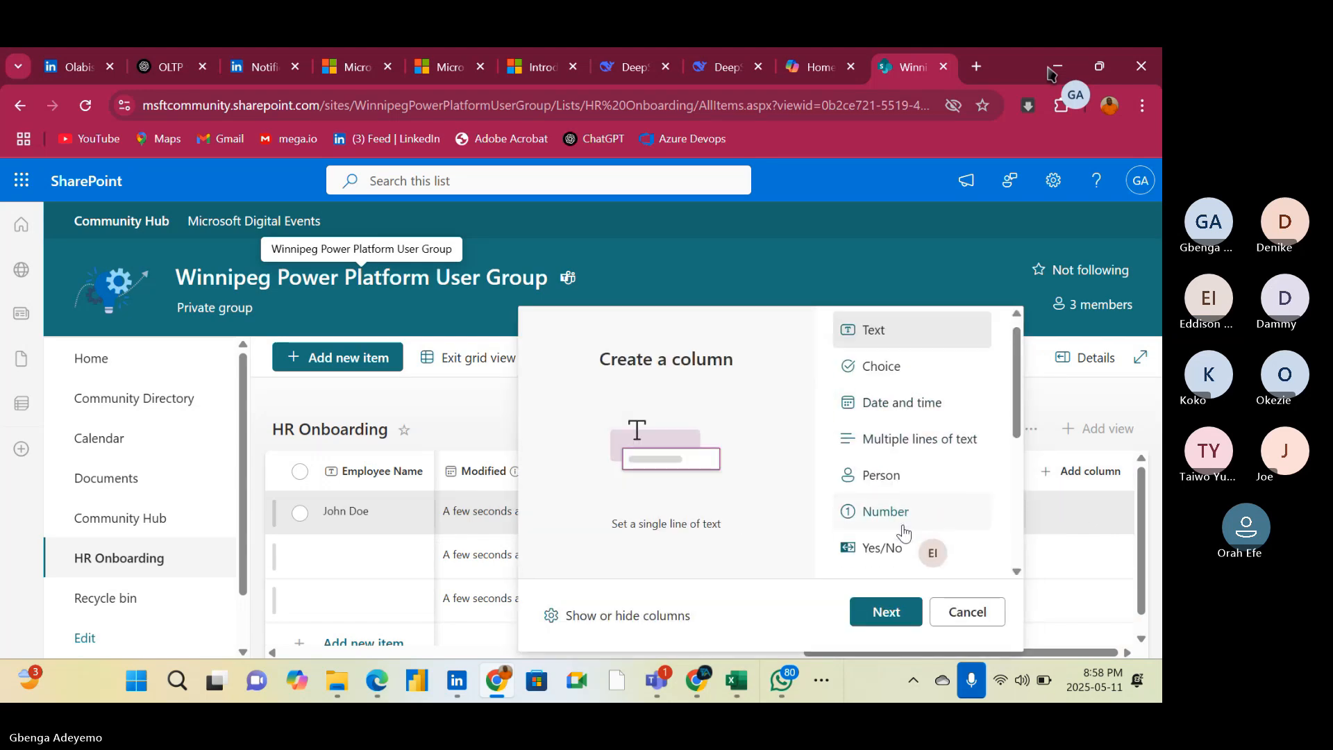
{"action": "scroll", "coordinate": [889, 409], "scroll_direction": "up", "scroll_amount": 3}
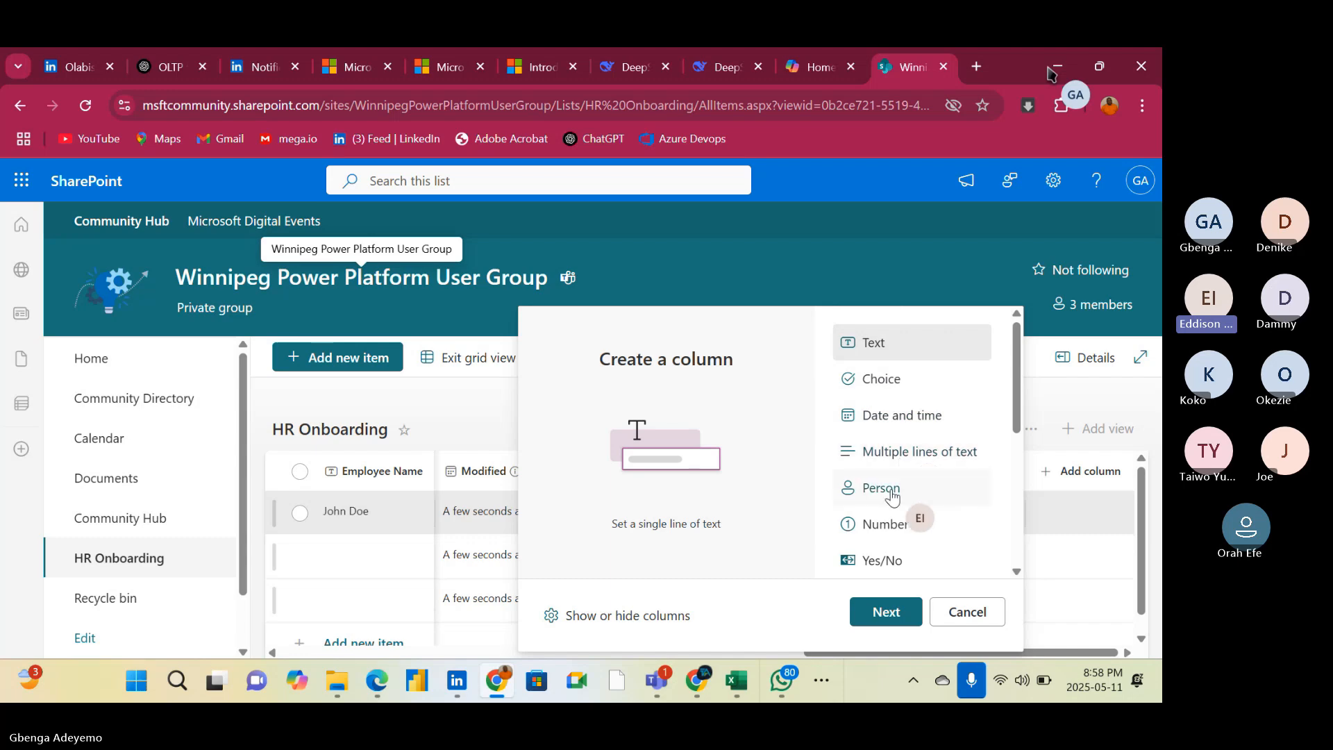
{"action": "left_click", "coordinate": [892, 493]}
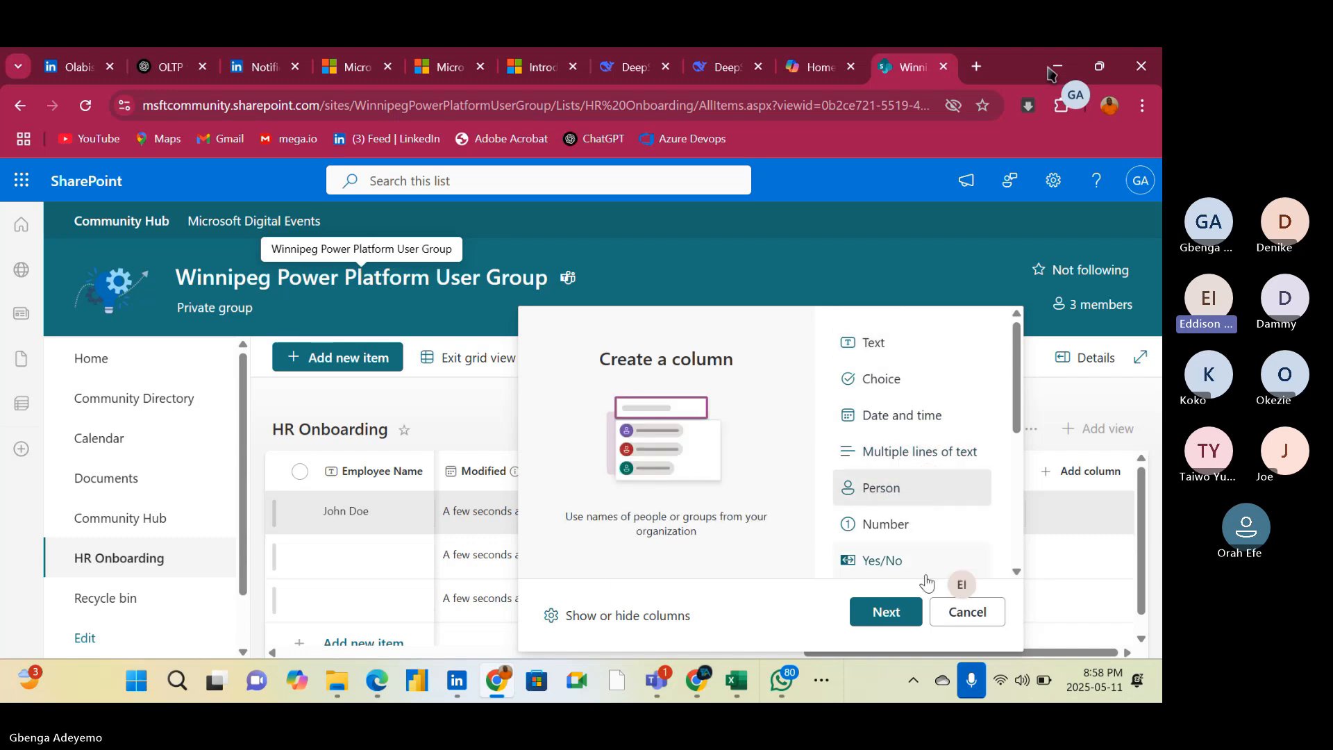
{"action": "left_click", "coordinate": [884, 614]}
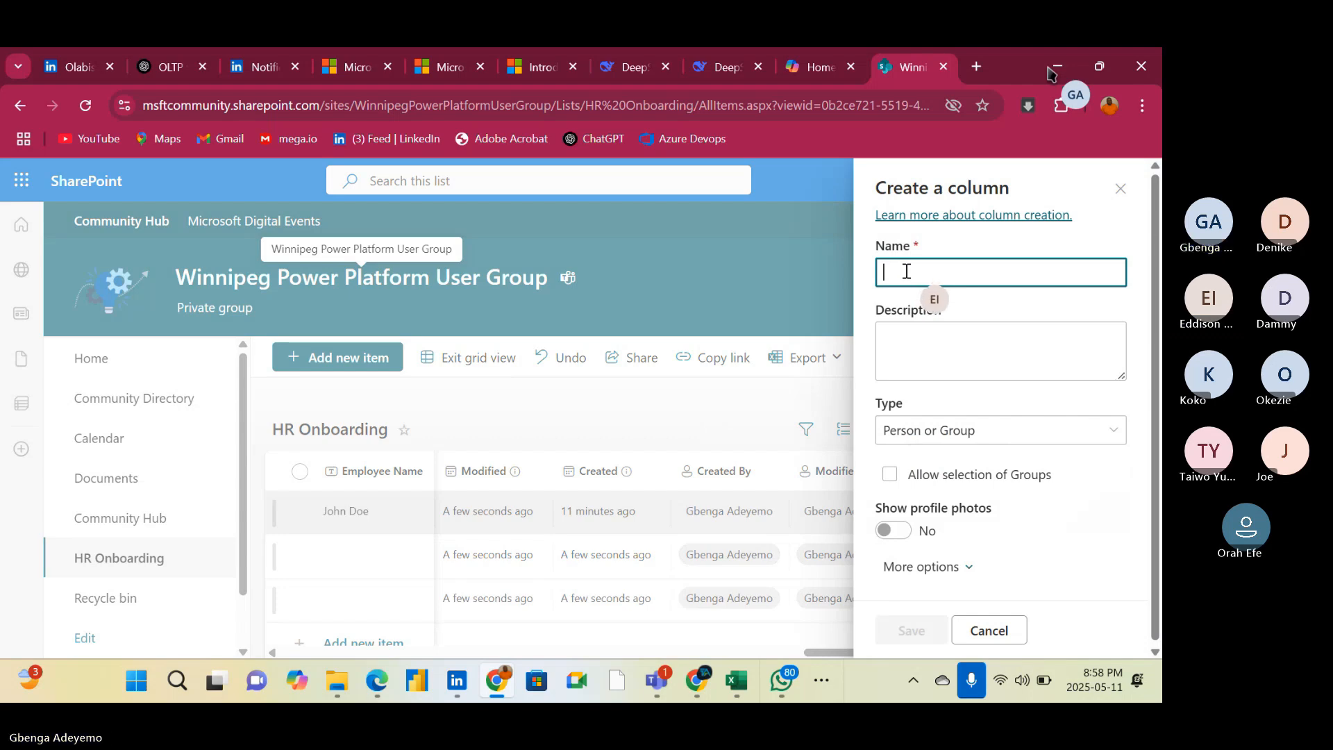
{"action": "type", "text": "E"}
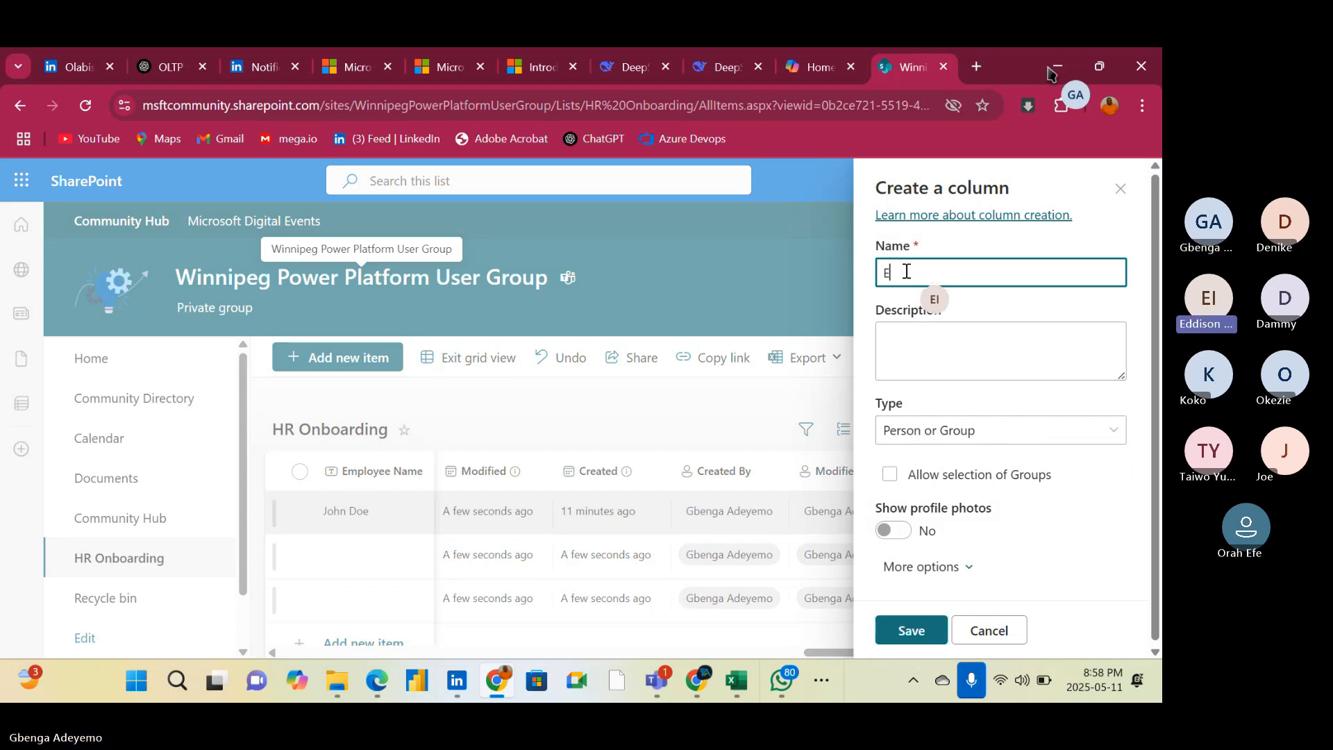
{"action": "type", "text": "mployee"}
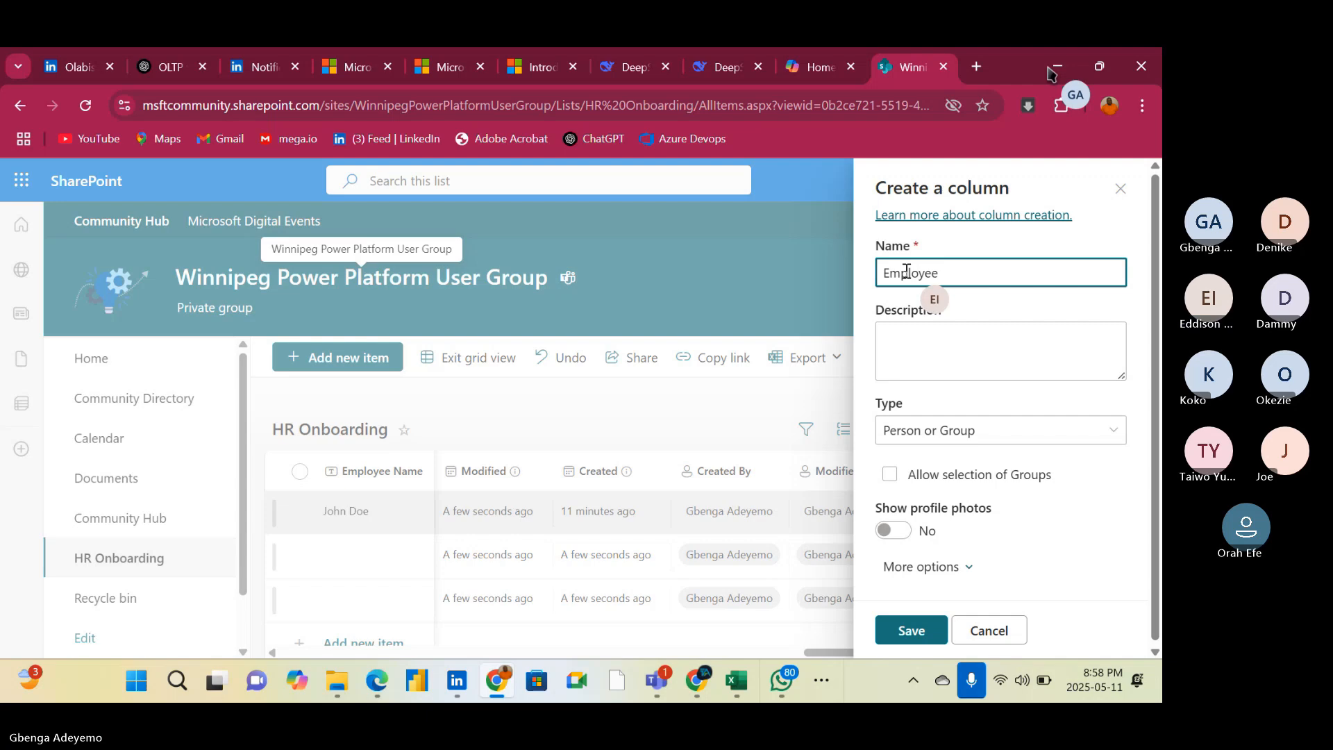
{"action": "left_click", "coordinate": [912, 638]}
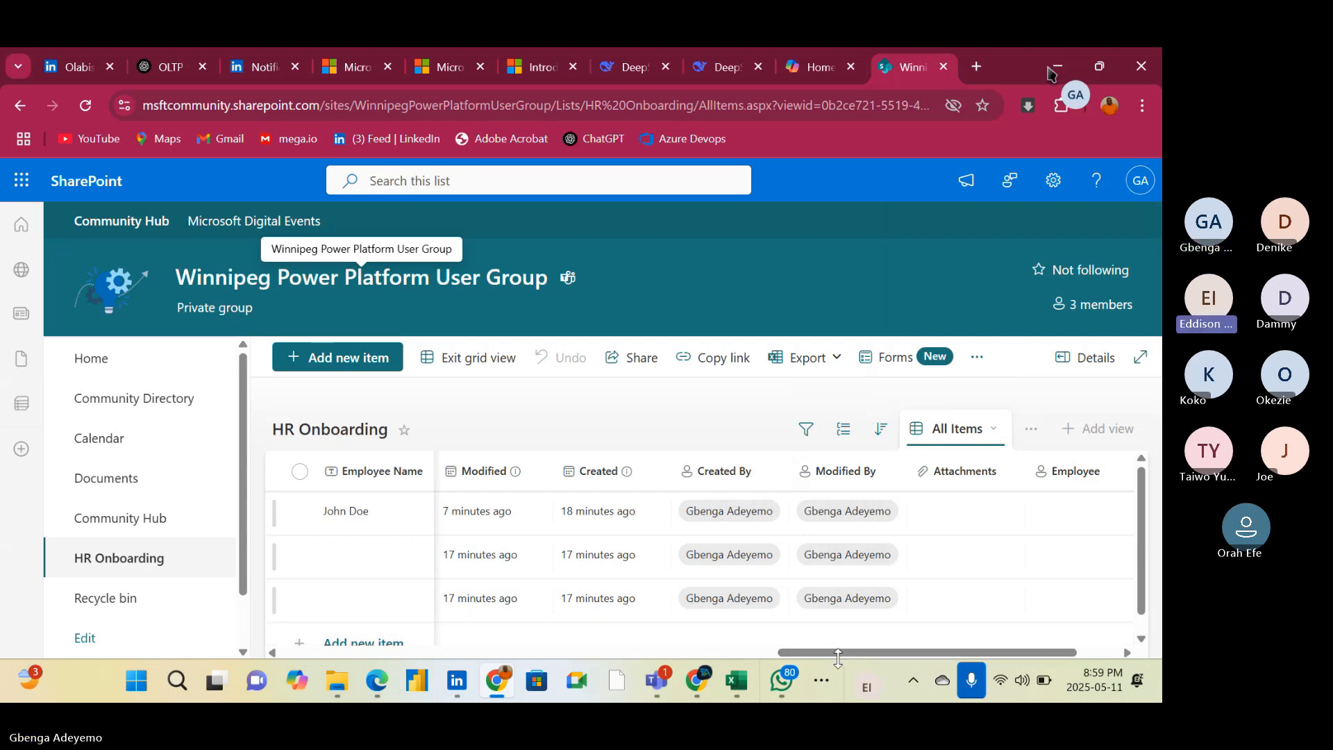
Add a Person column named Employee Manager at the end of the HR Onboarding list and save it
{"action": "left_click_drag", "start_coordinate": [839, 653], "coordinate": [298, 677]}
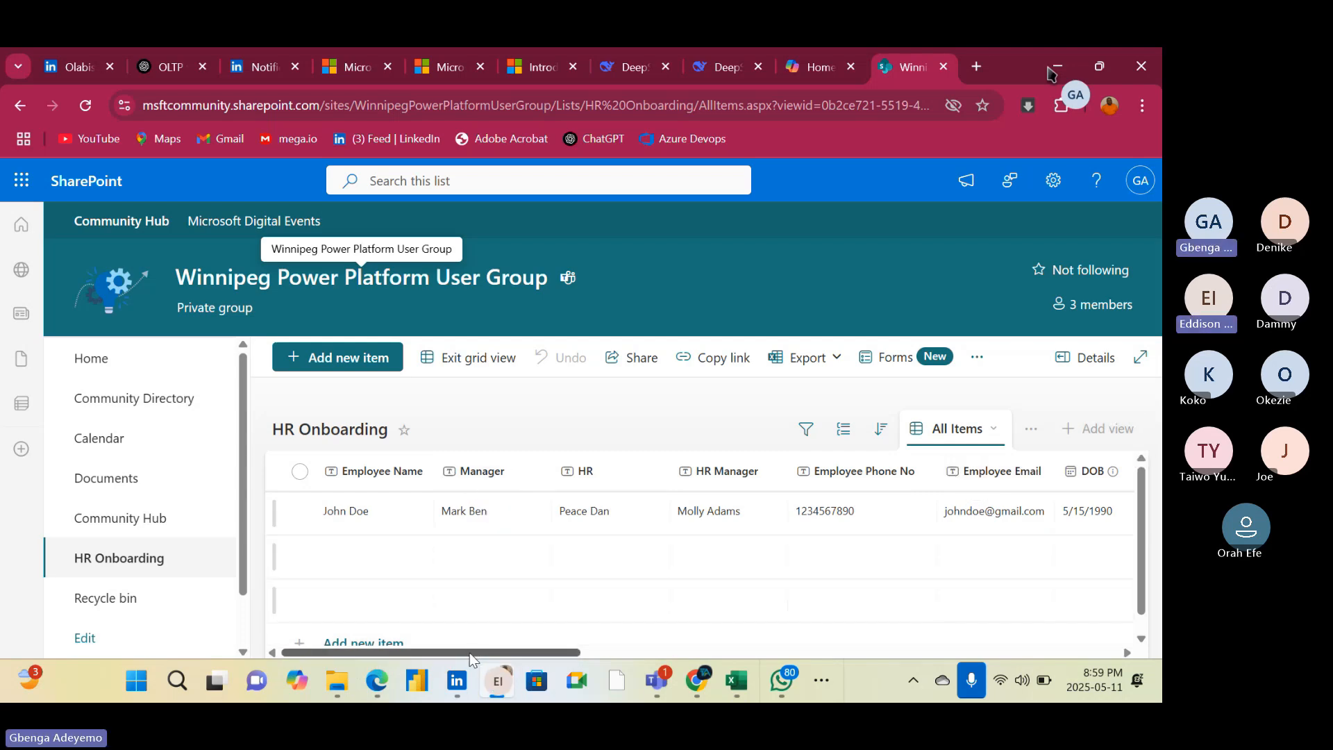
{"action": "left_click_drag", "start_coordinate": [471, 652], "coordinate": [1160, 602]}
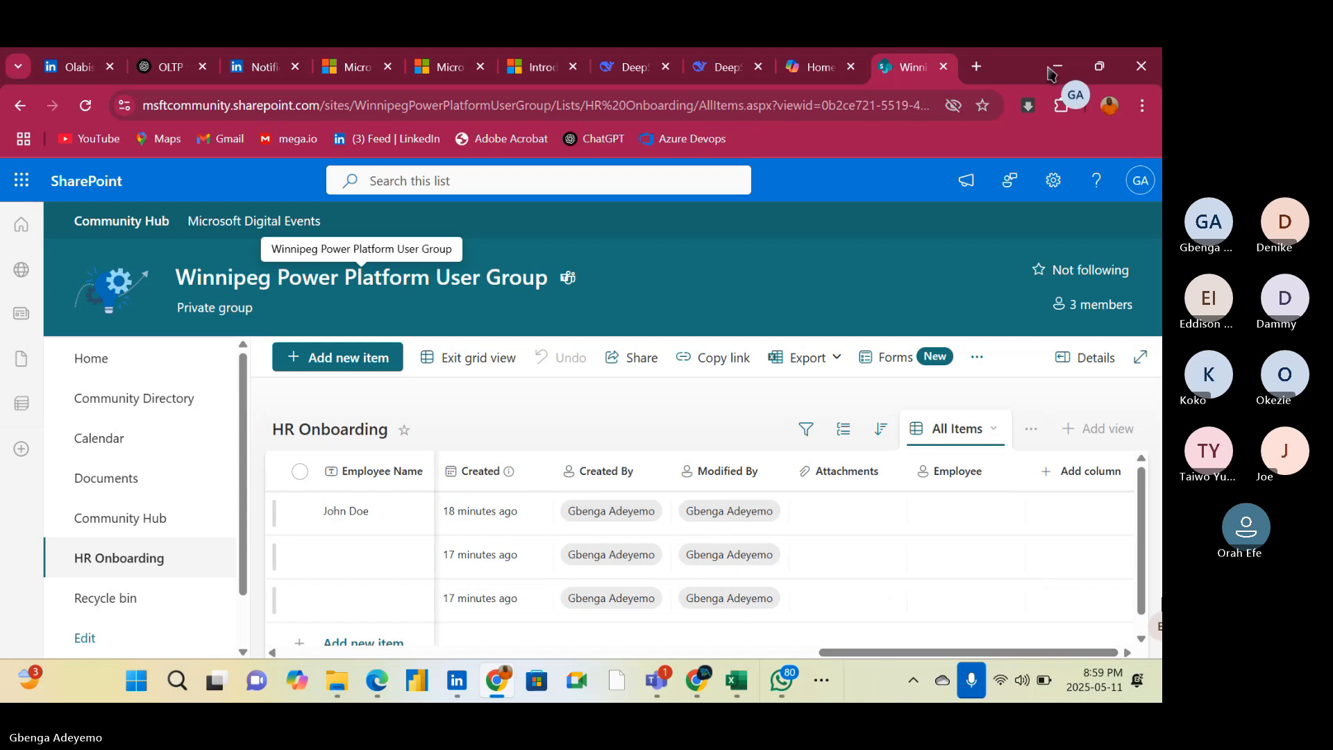
{"action": "left_click", "coordinate": [1062, 481]}
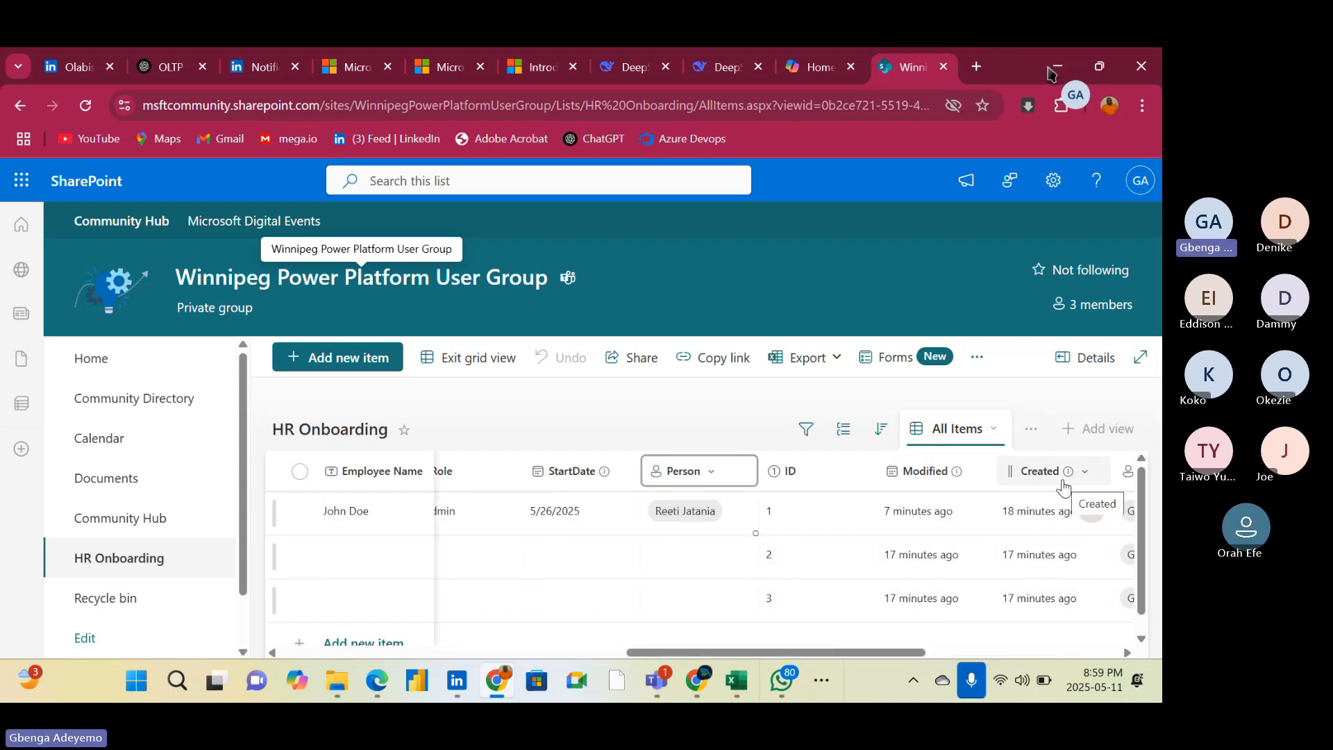
{"action": "left_click_drag", "start_coordinate": [859, 651], "coordinate": [1123, 647]}
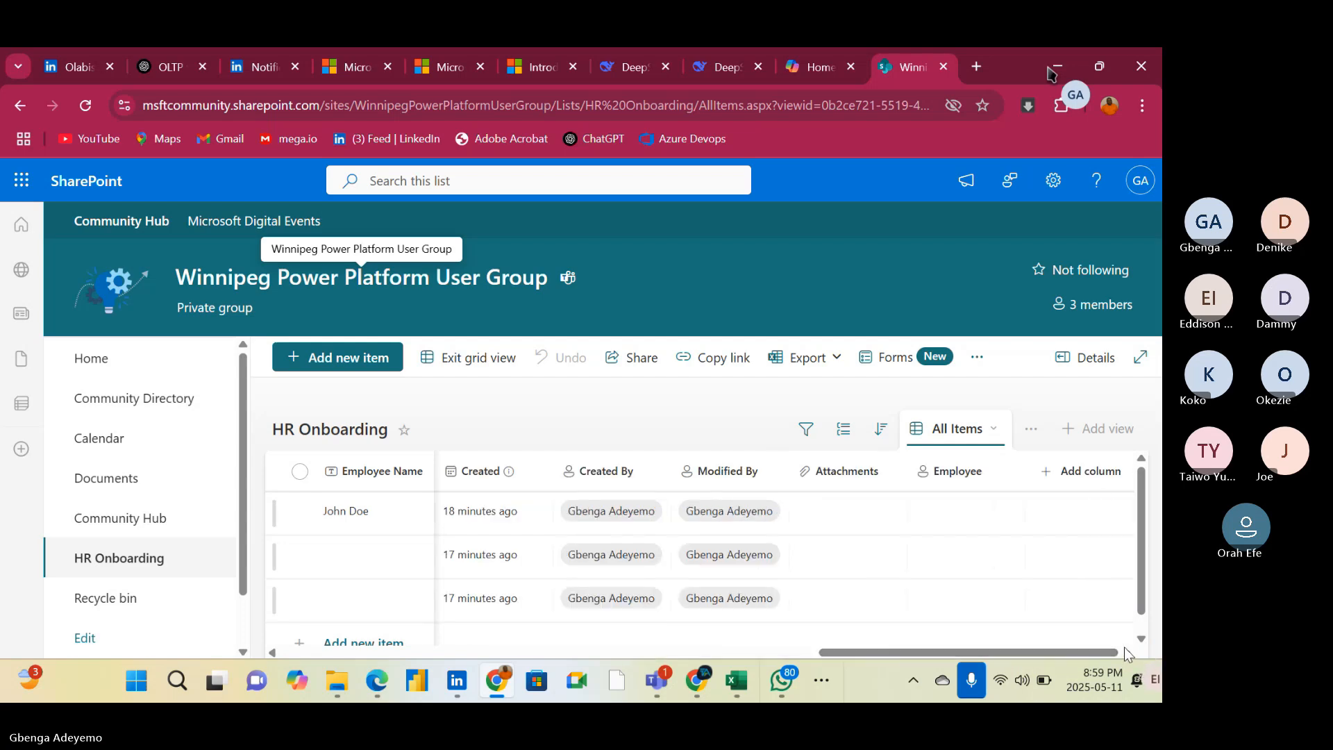
{"action": "left_click", "coordinate": [1078, 475]}
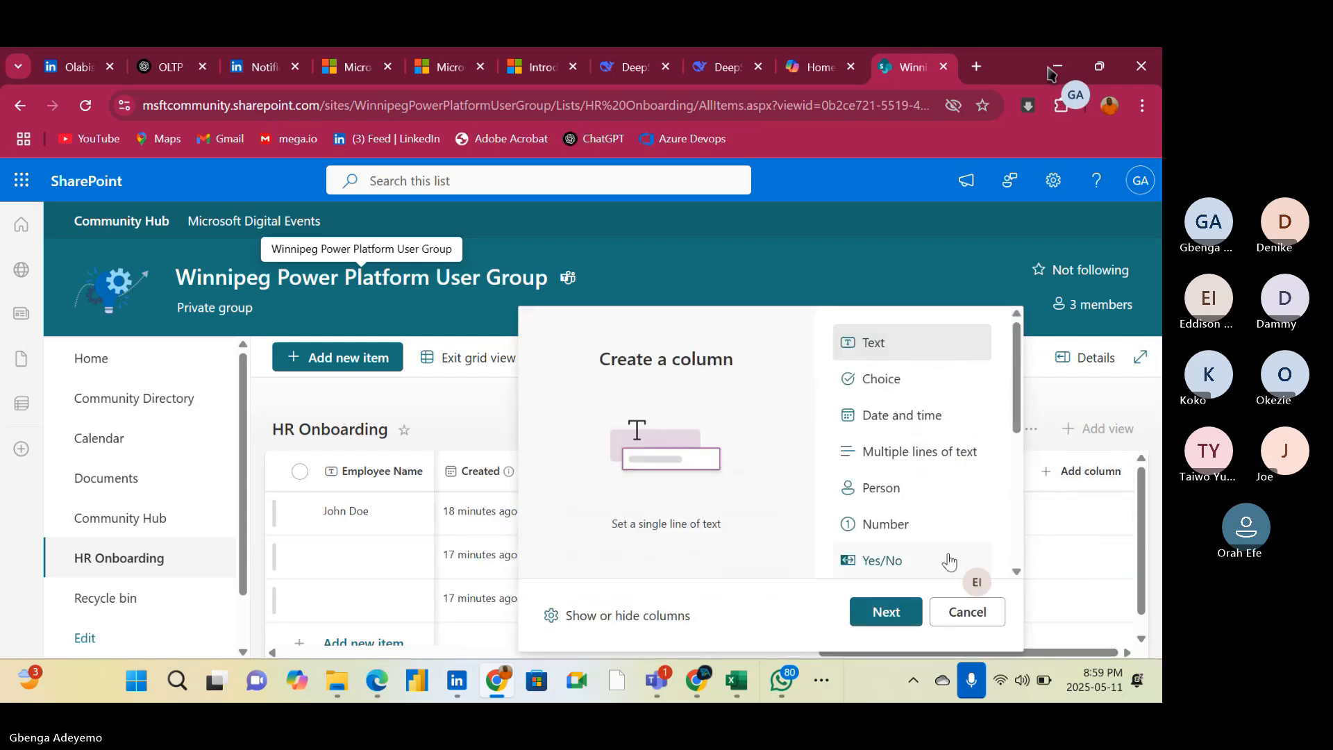
{"action": "left_click", "coordinate": [891, 495]}
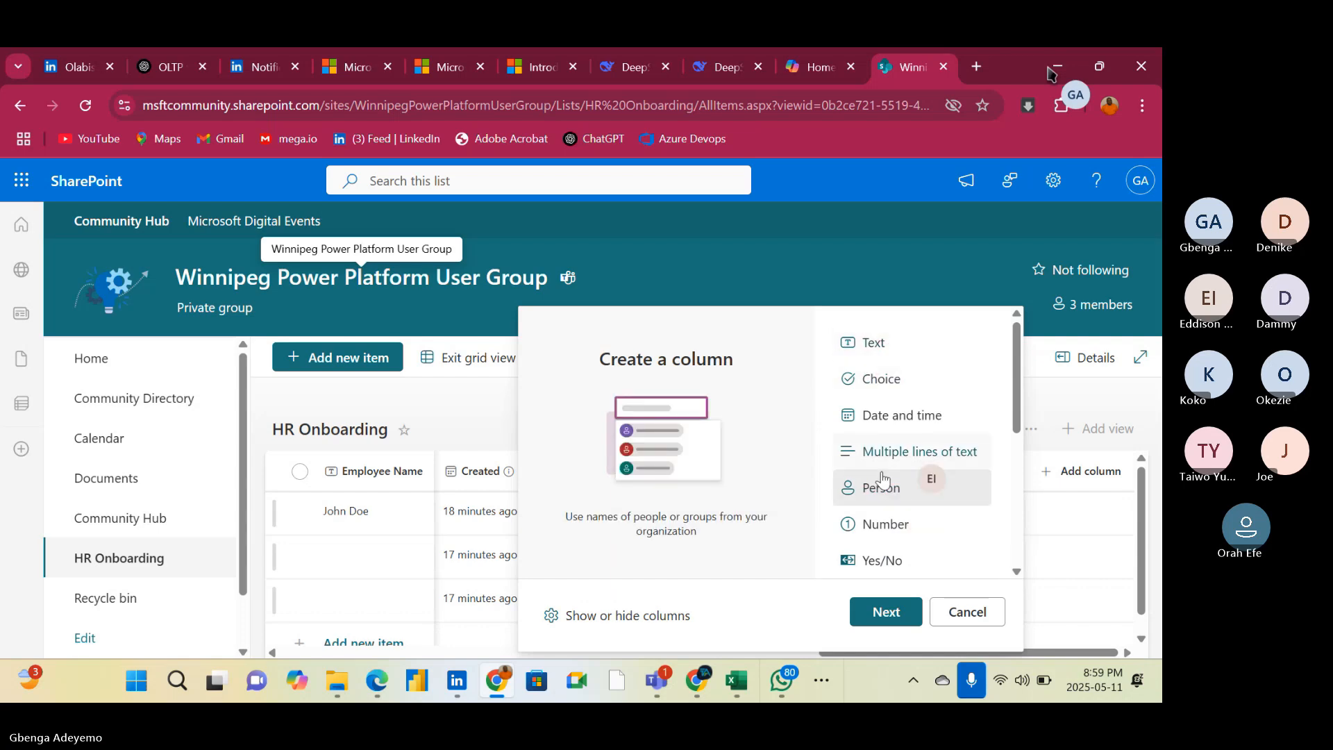
{"action": "left_click", "coordinate": [883, 614]}
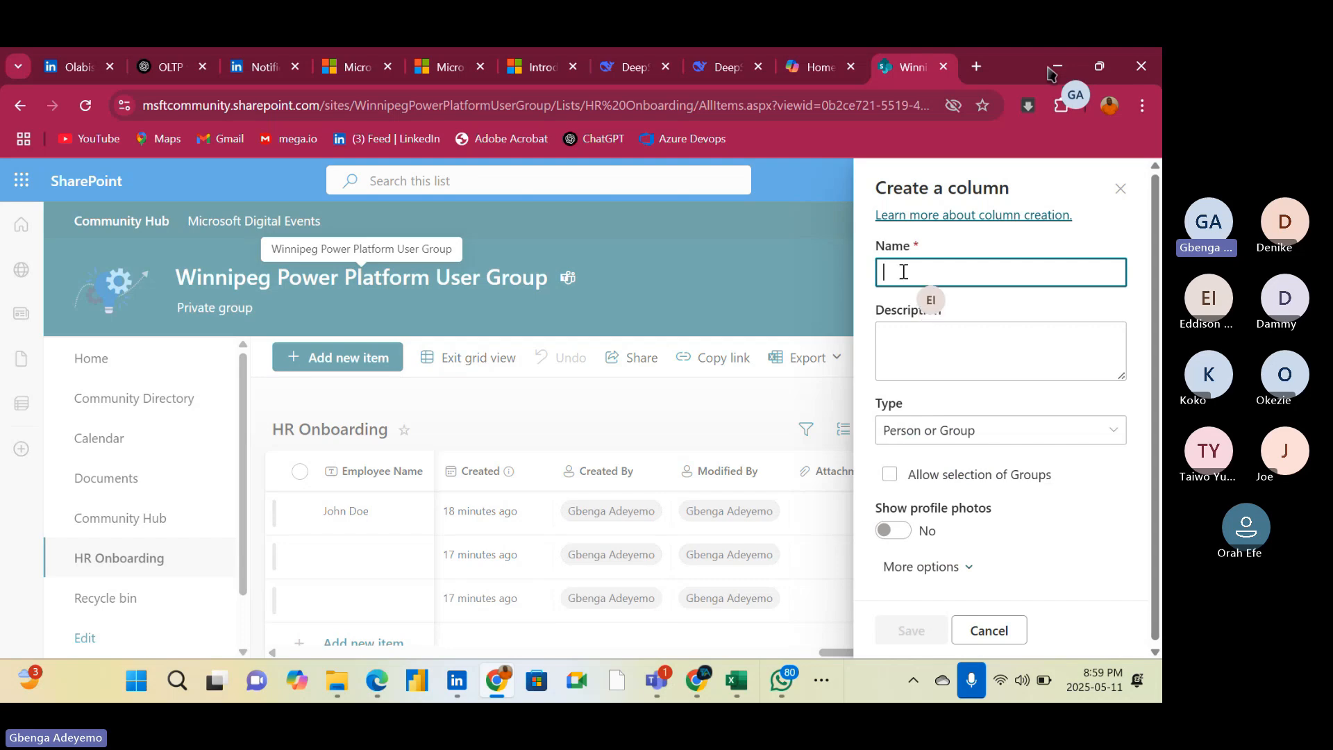
{"action": "type", "text": "E"}
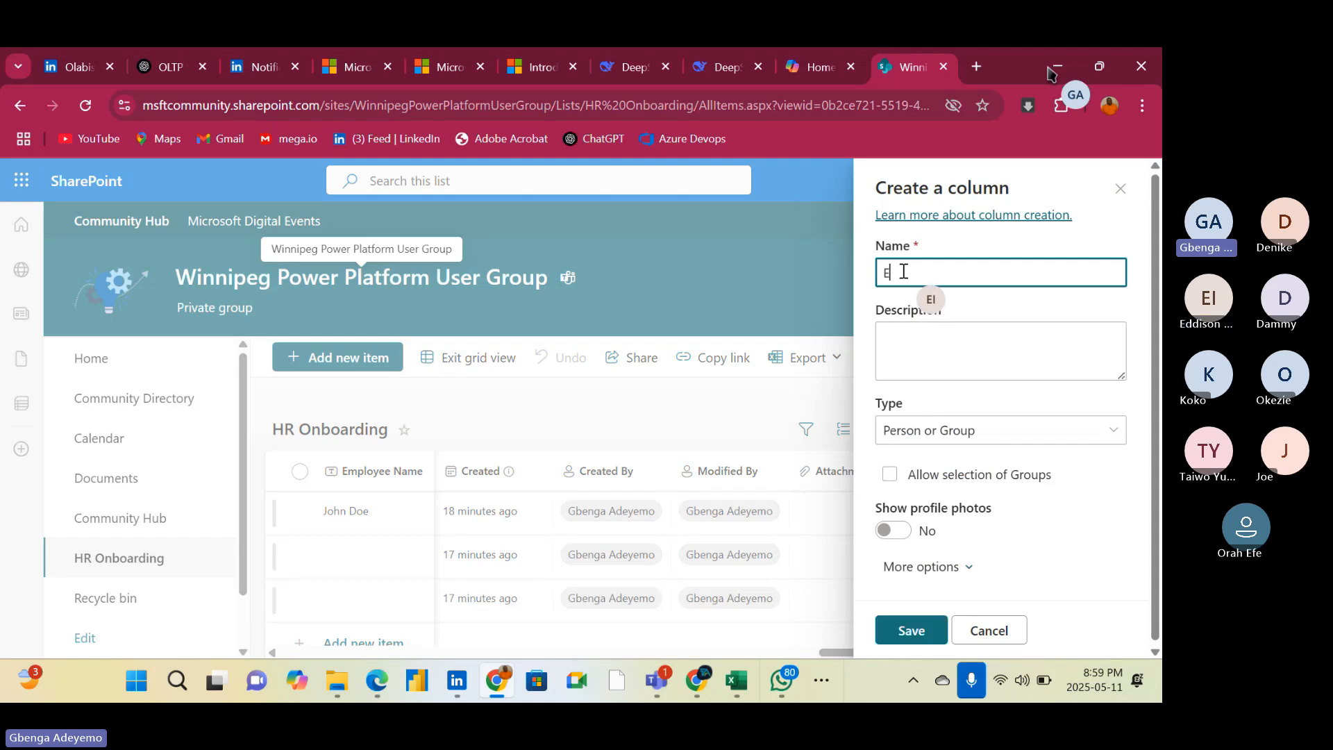
{"action": "type", "text": "mplo"}
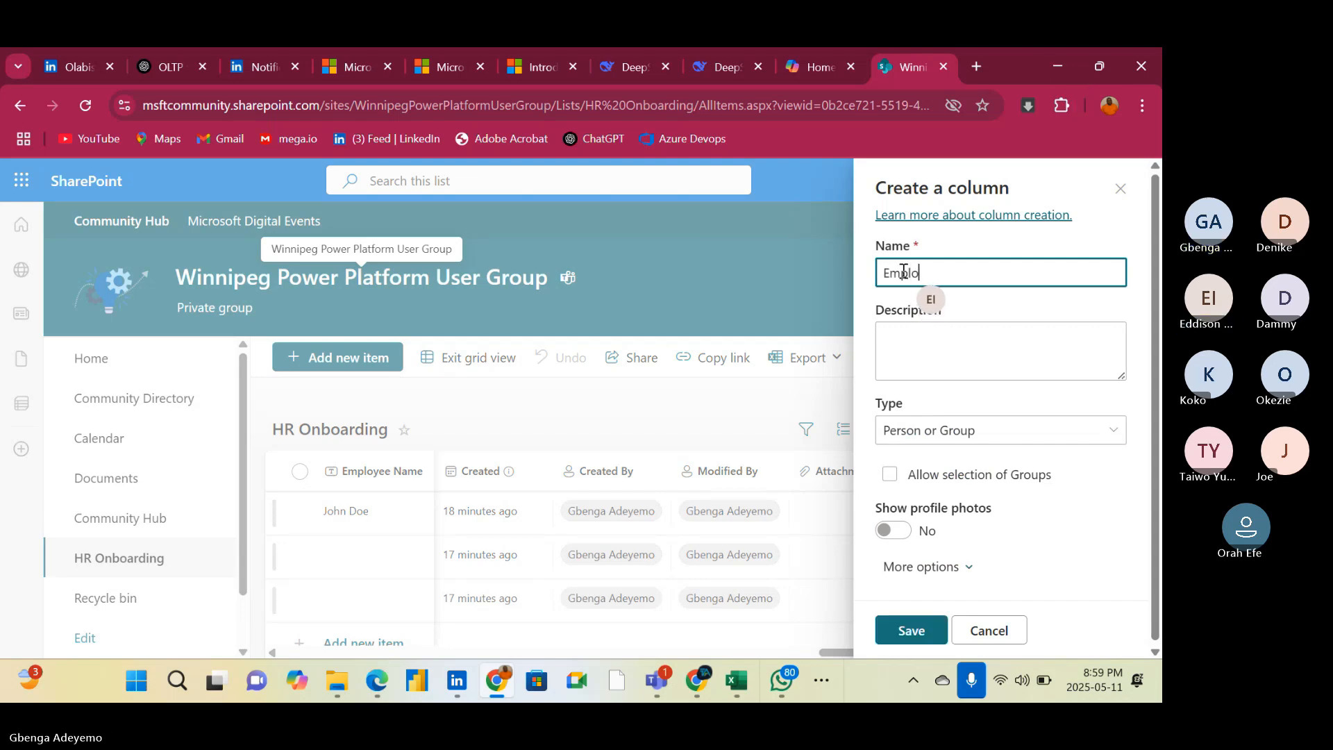
{"action": "type", "text": "yee M"}
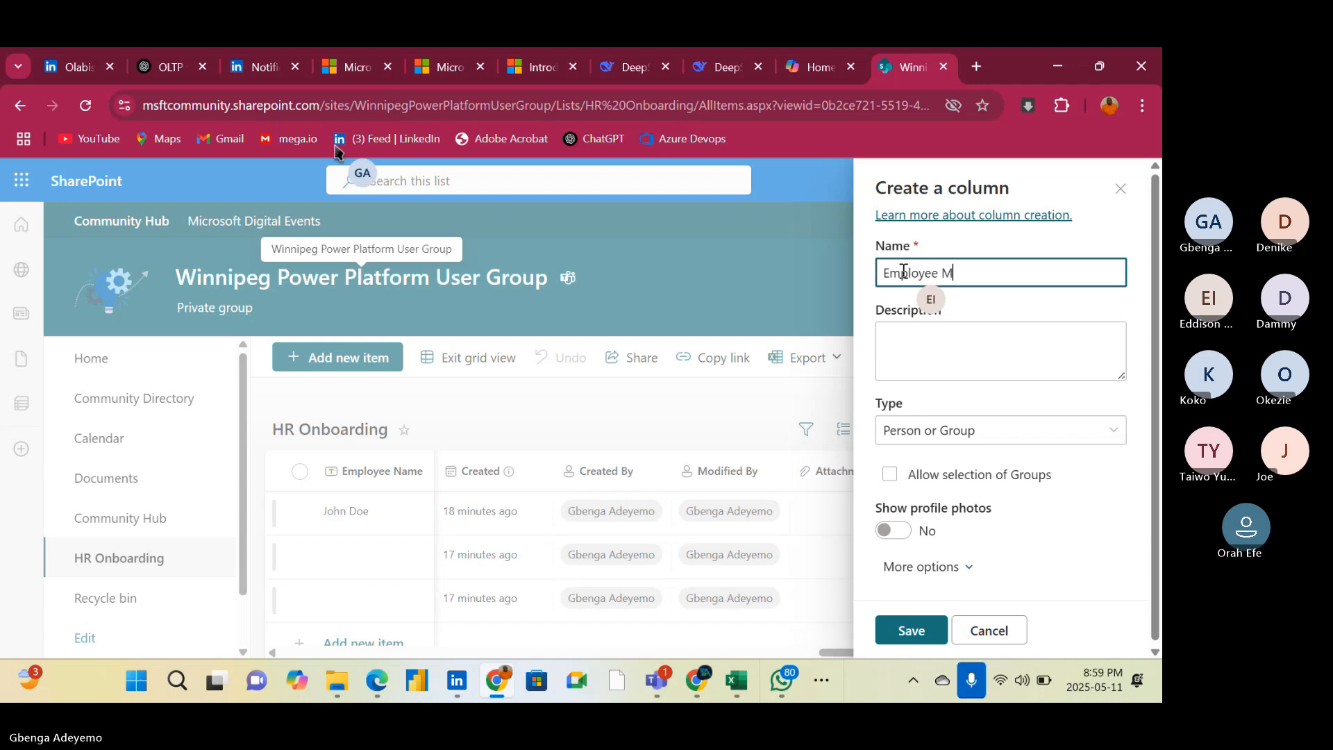
{"action": "type", "text": "an"}
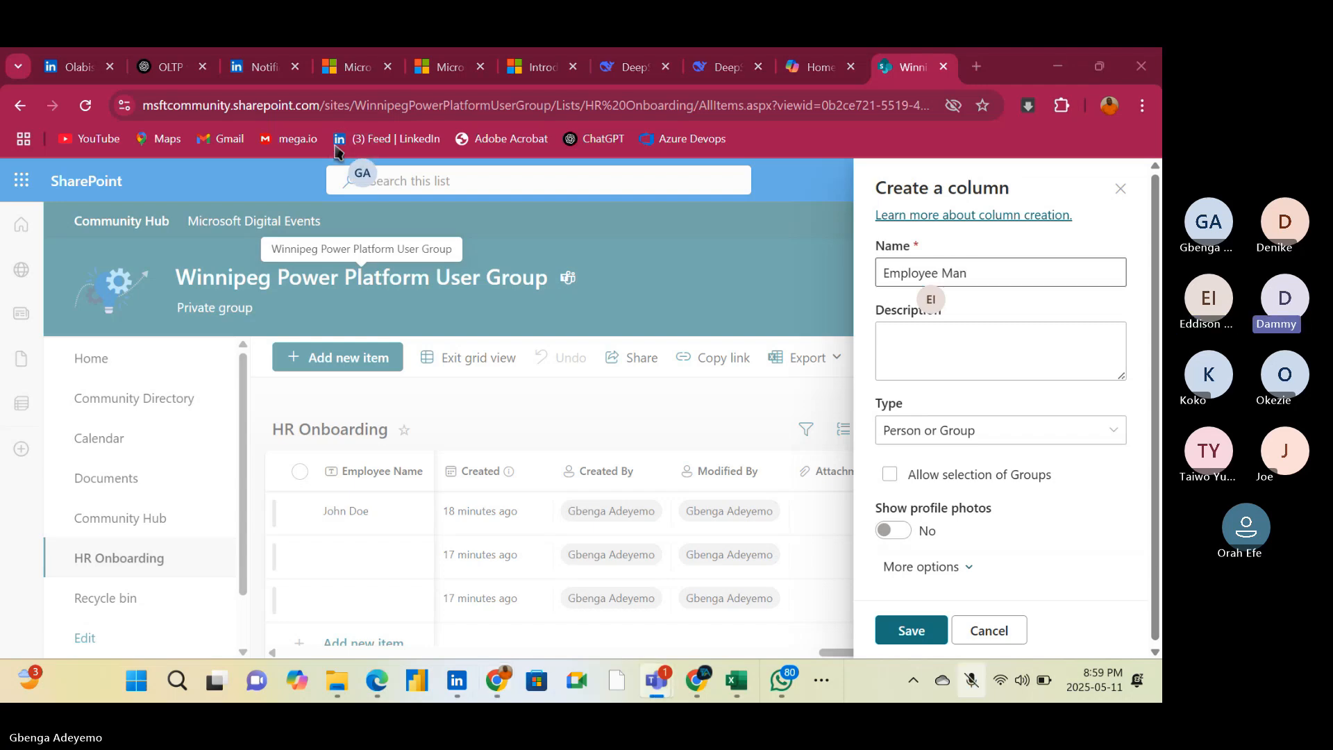
{"action": "left_click", "coordinate": [983, 269]}
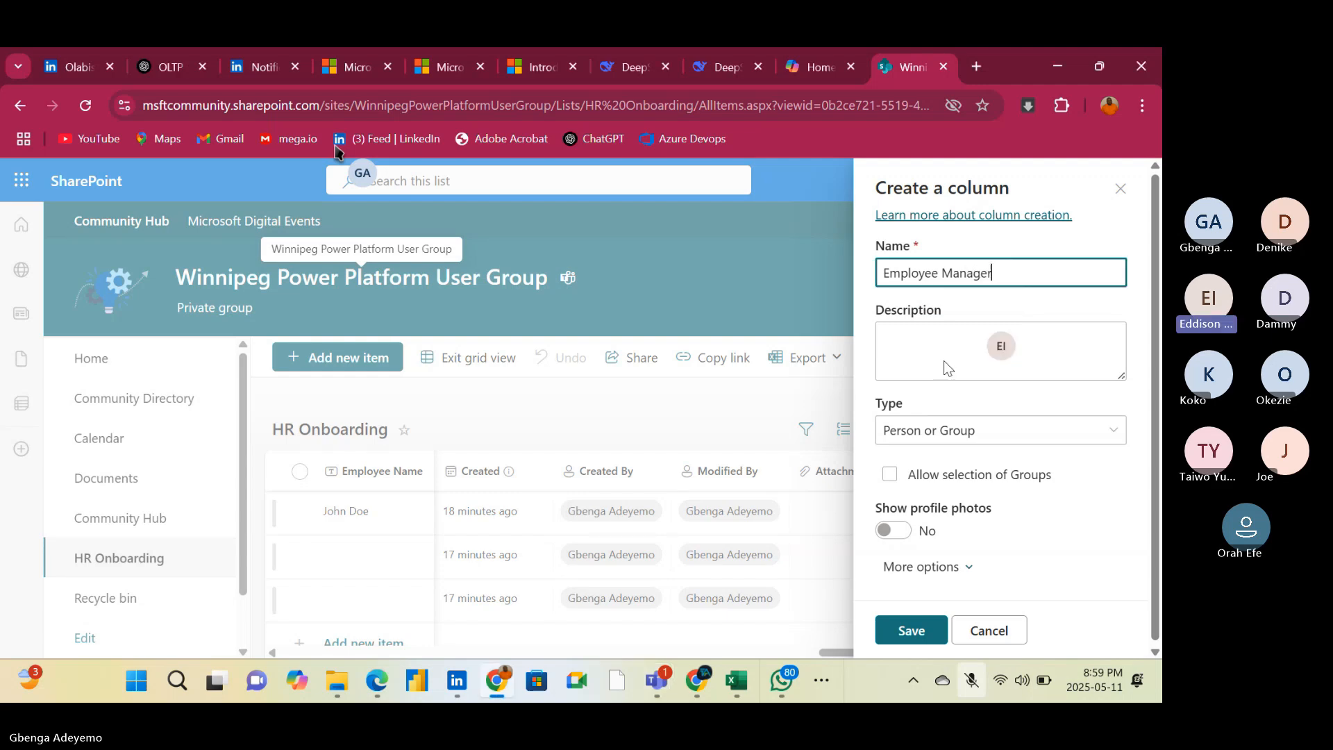
{"action": "left_click", "coordinate": [912, 630]}
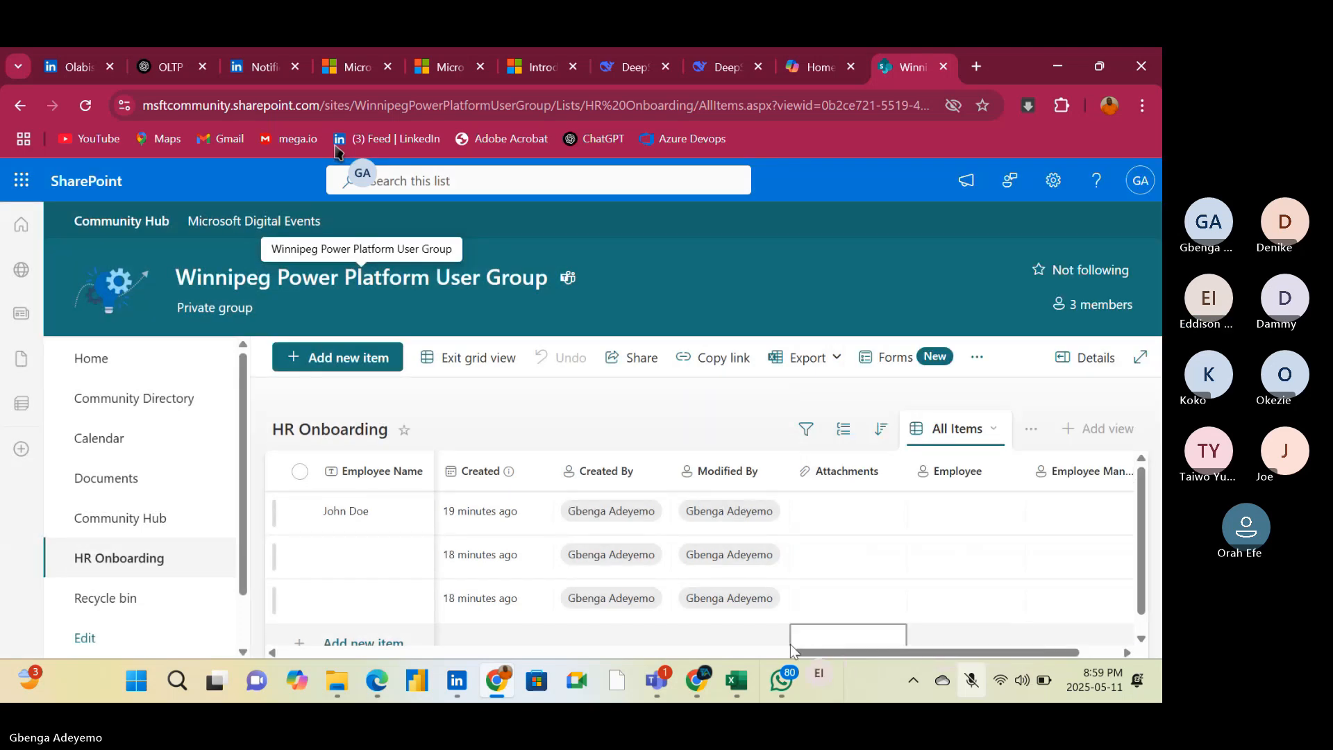
Add a Person column named HR Personnel after the Employee Manager column and save it
{"action": "left_click_drag", "start_coordinate": [854, 655], "coordinate": [1035, 644]}
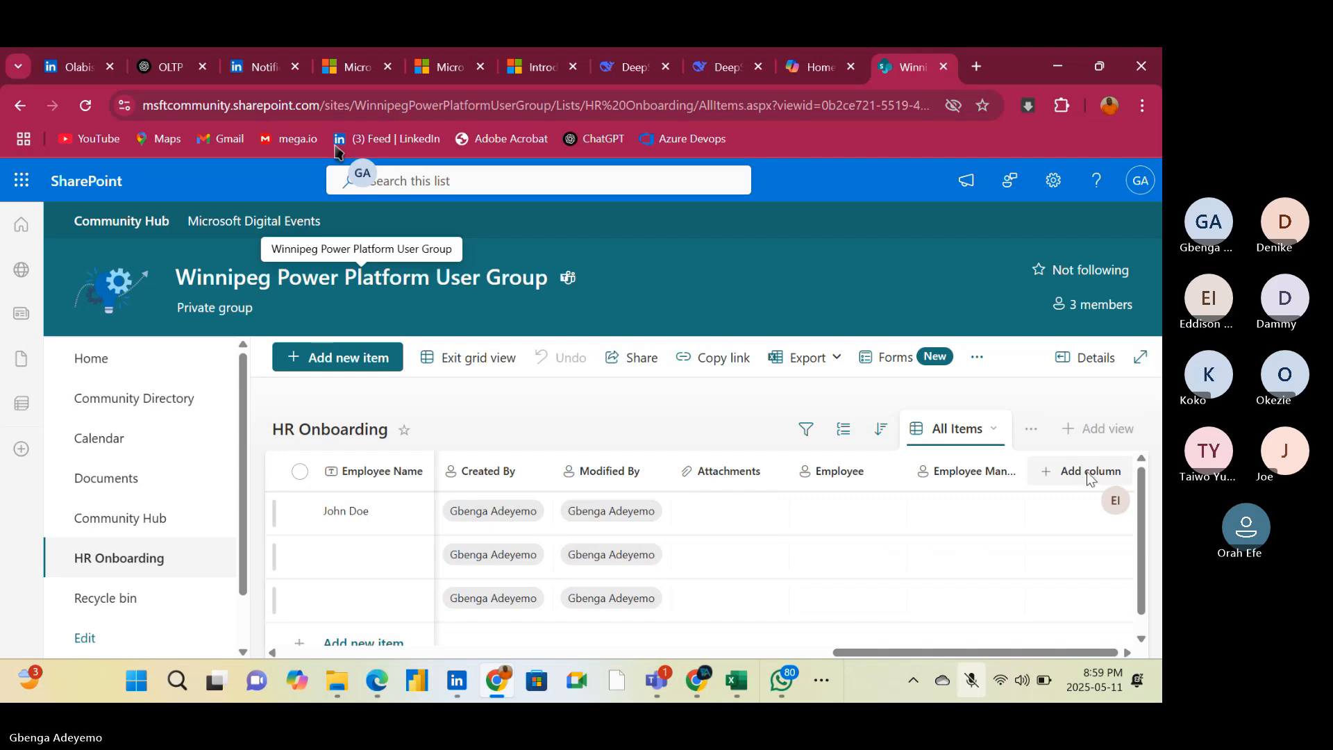
{"action": "left_click", "coordinate": [1086, 472]}
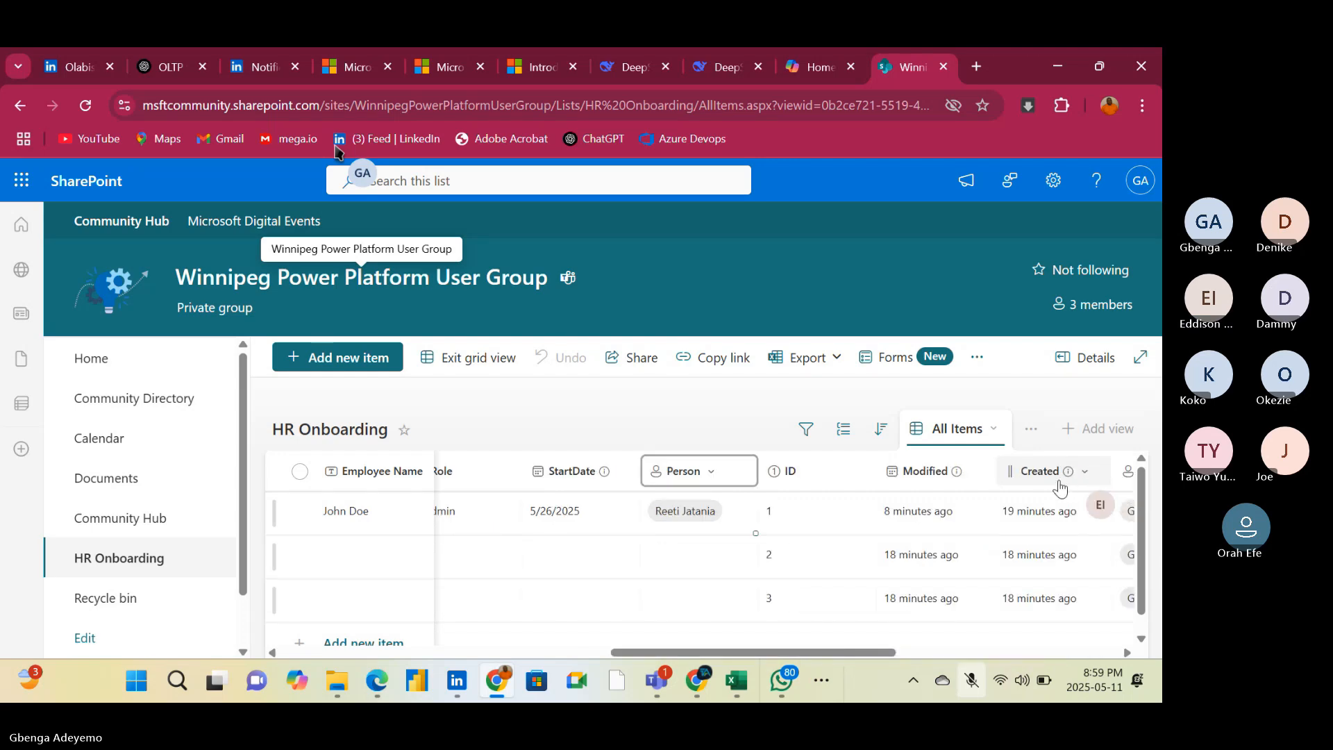
{"action": "scroll", "coordinate": [1059, 489], "scroll_direction": "right", "scroll_amount": 10}
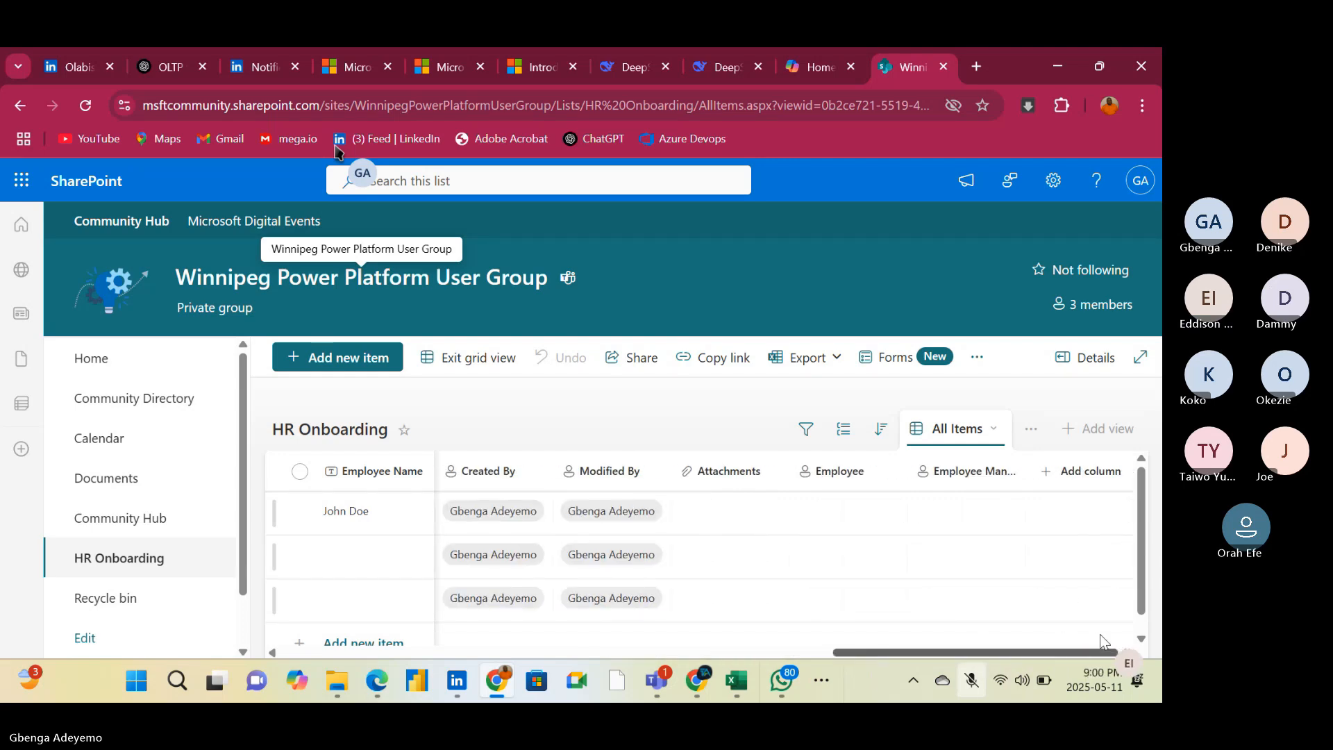
{"action": "left_click", "coordinate": [1141, 639]}
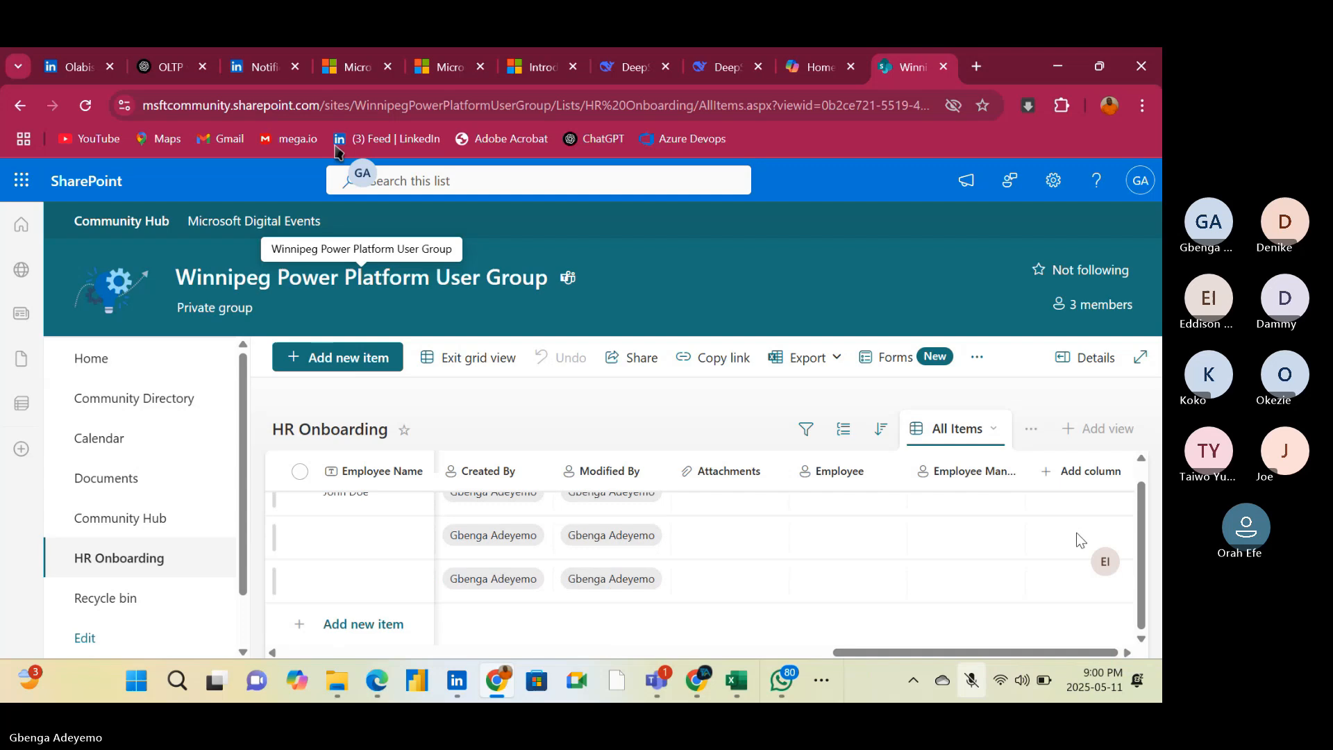
{"action": "left_click", "coordinate": [1079, 474]}
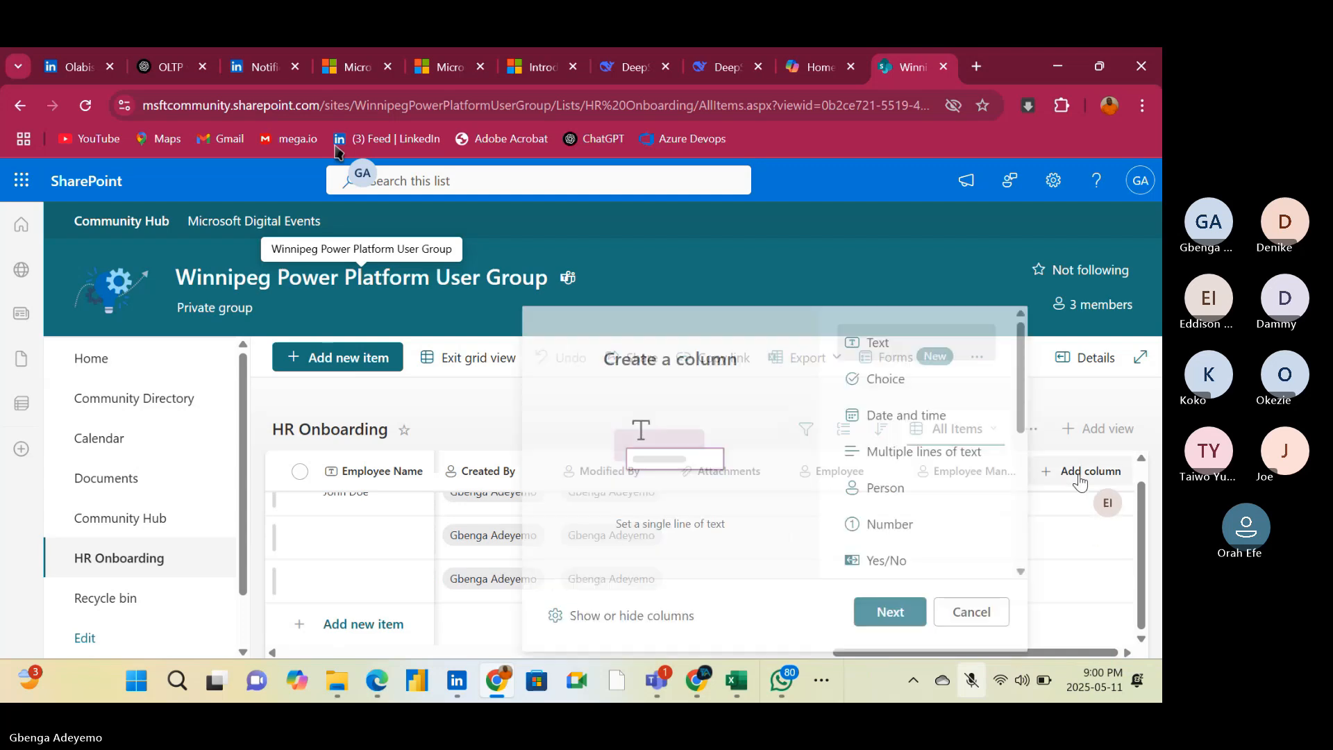
{"action": "left_click", "coordinate": [891, 500]}
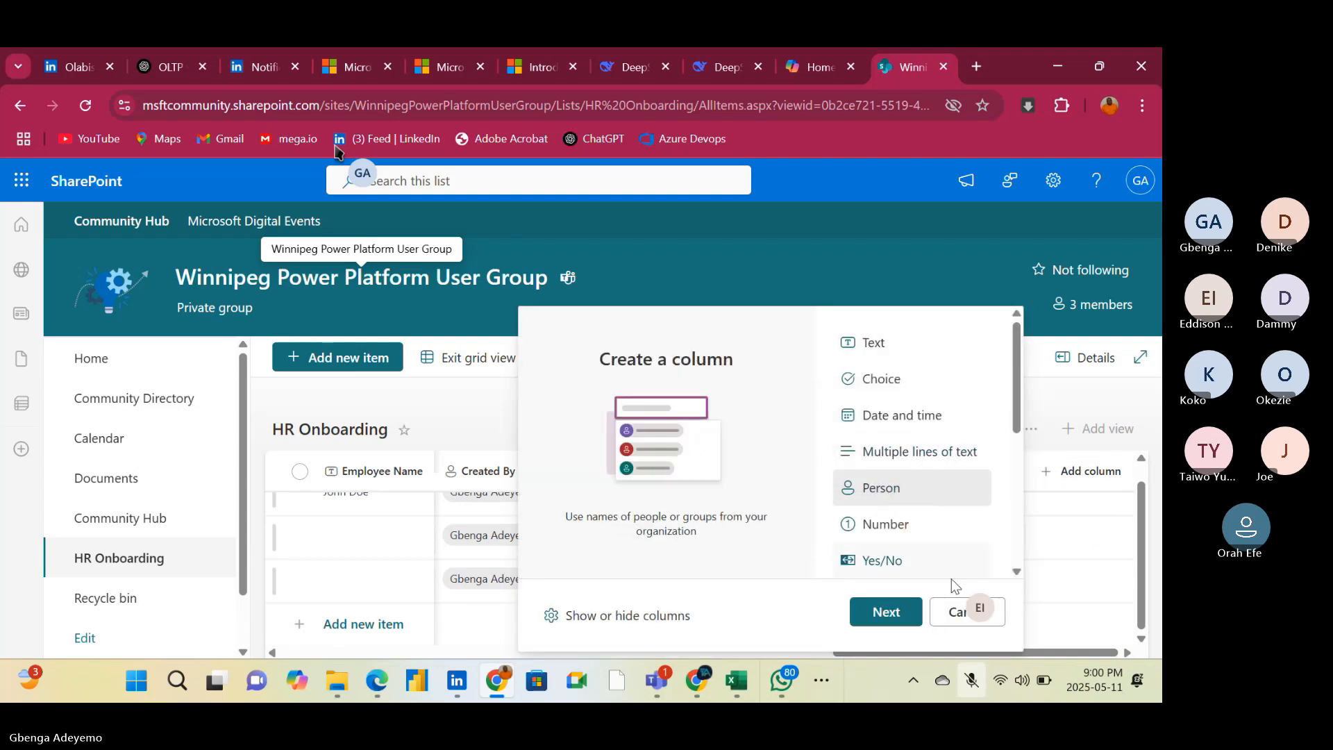
{"action": "left_click", "coordinate": [876, 613]}
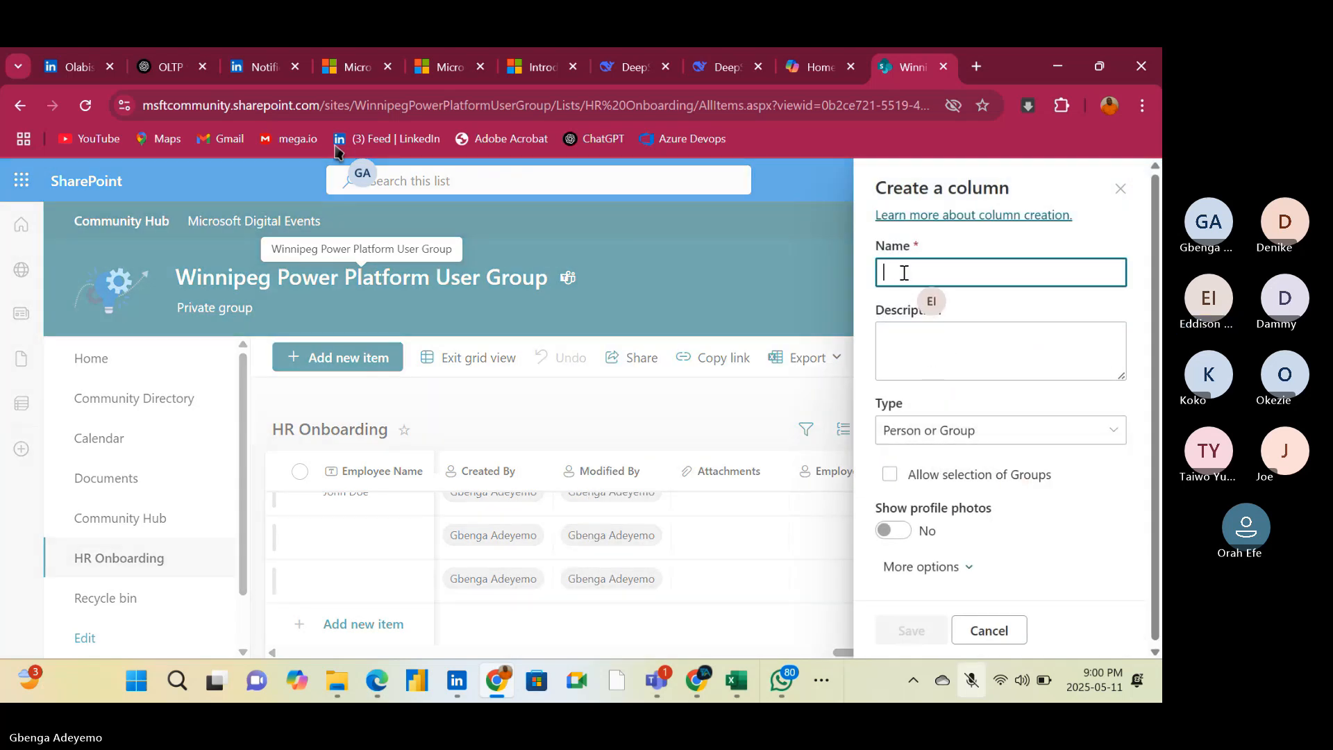
{"action": "type", "text": "HR P"}
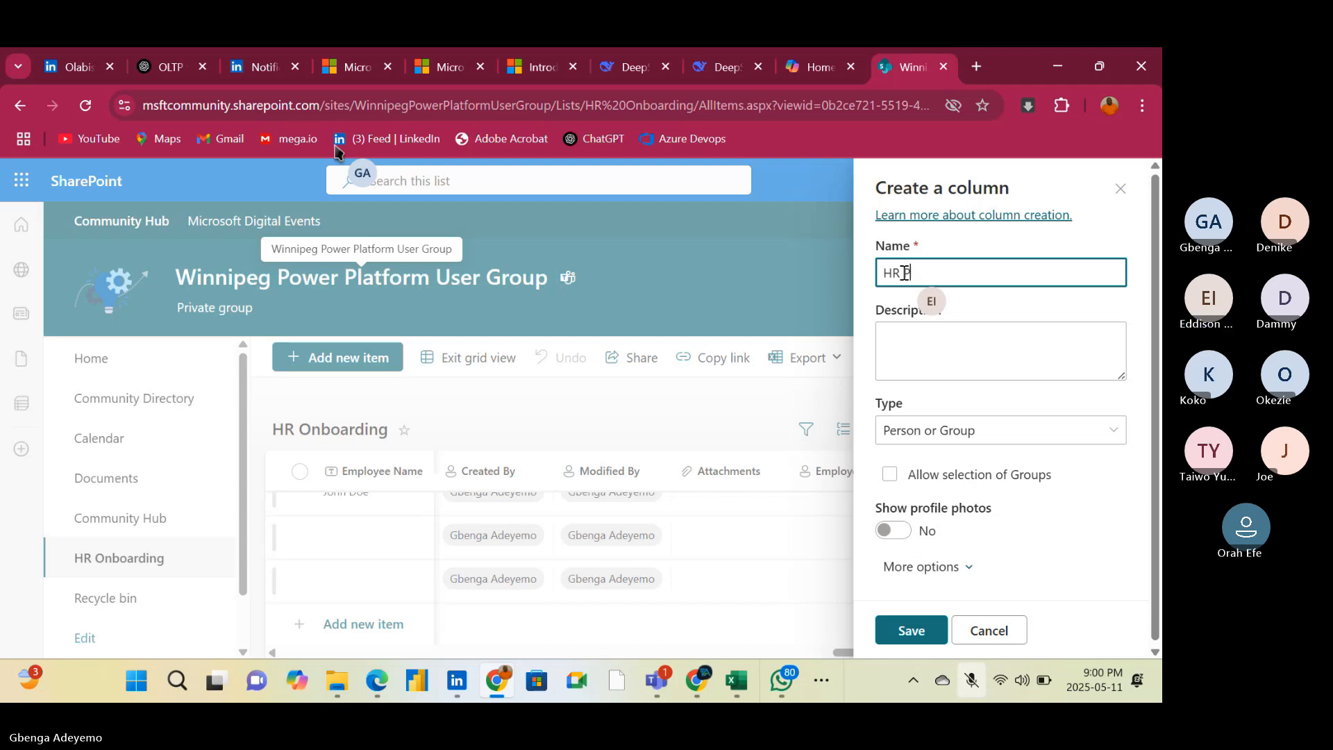
{"action": "type", "text": "ersonnel"}
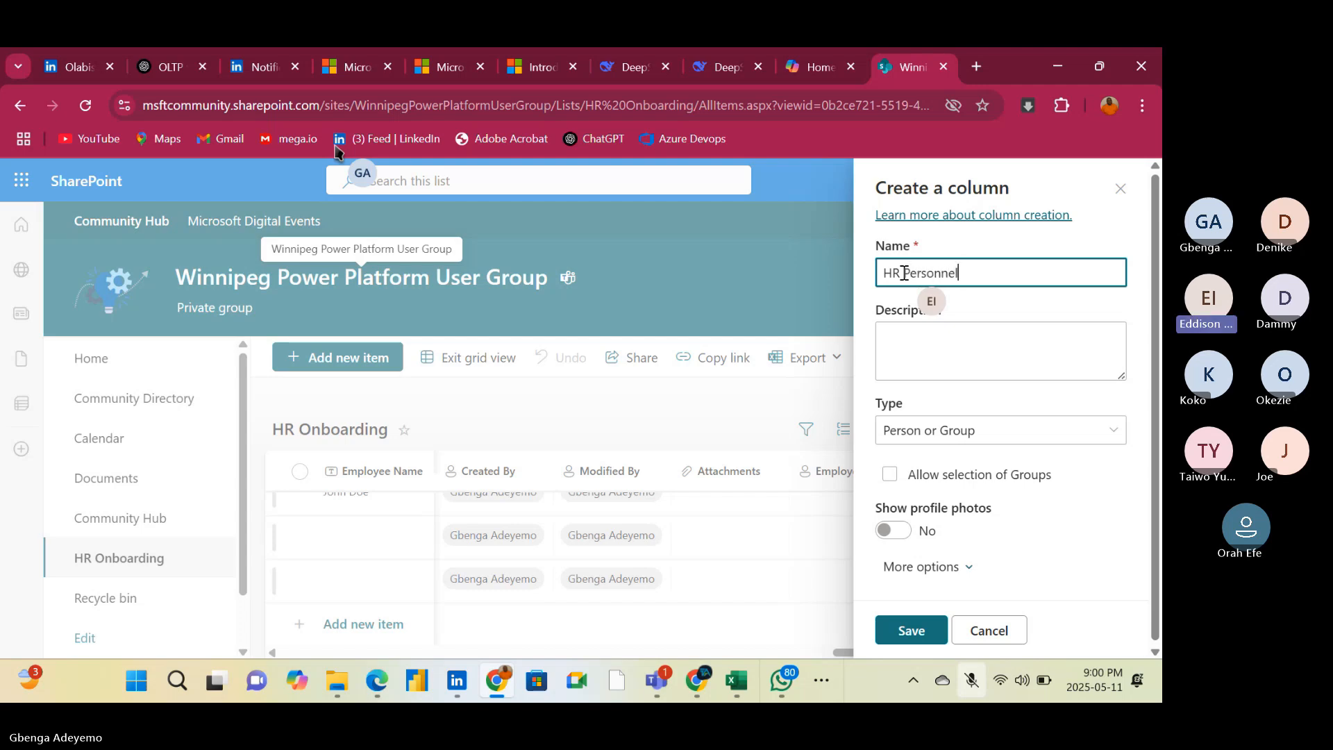
{"action": "left_click", "coordinate": [905, 633]}
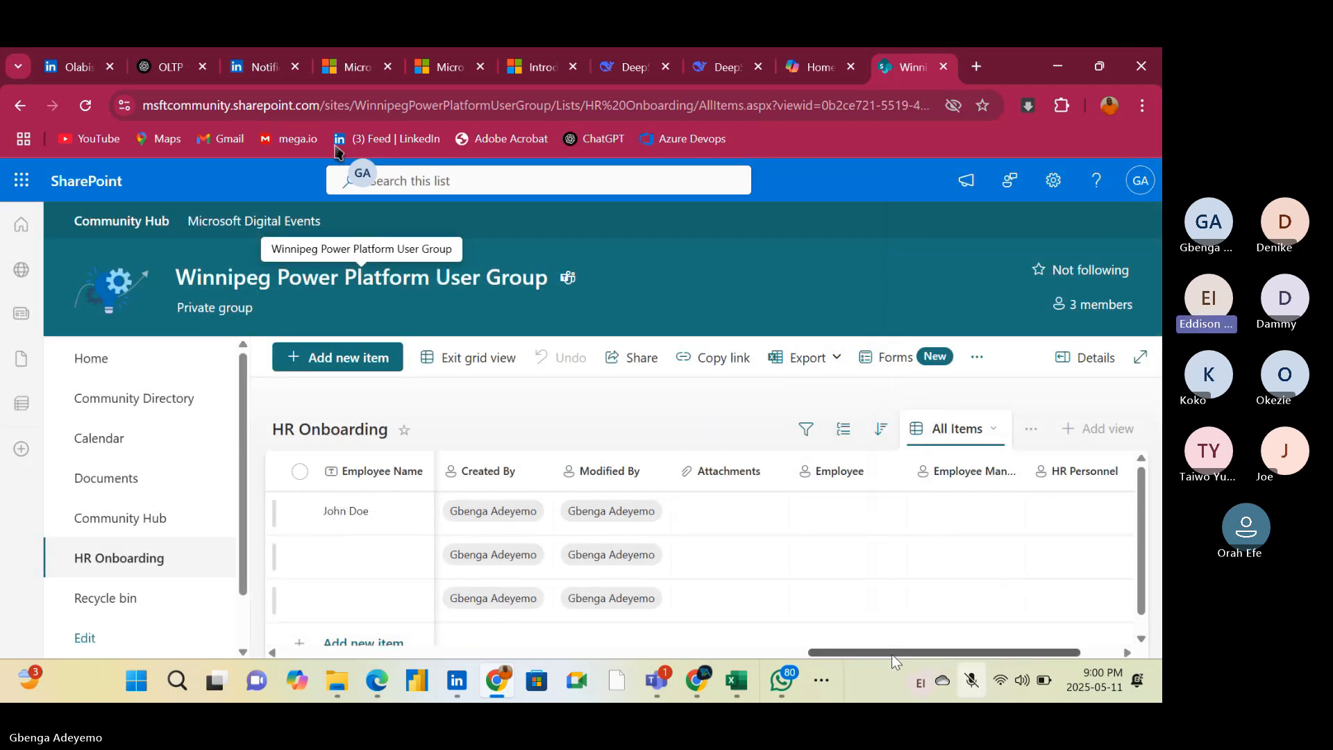
Add a Person column after HR Personnel, trying the name HR Manager first and saving it as HR Managerr
{"action": "left_click_drag", "start_coordinate": [892, 654], "coordinate": [1126, 650]}
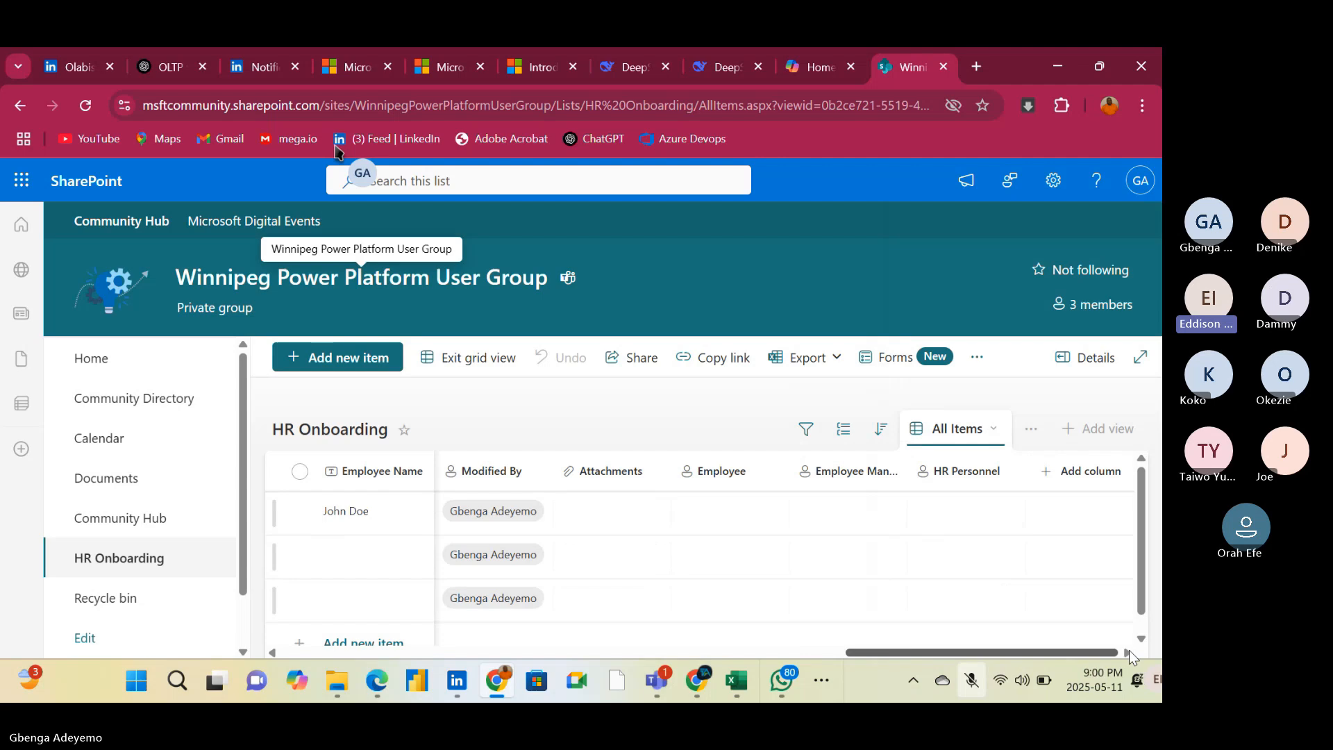
{"action": "scroll", "coordinate": [1100, 479], "scroll_direction": "left", "scroll_amount": 5}
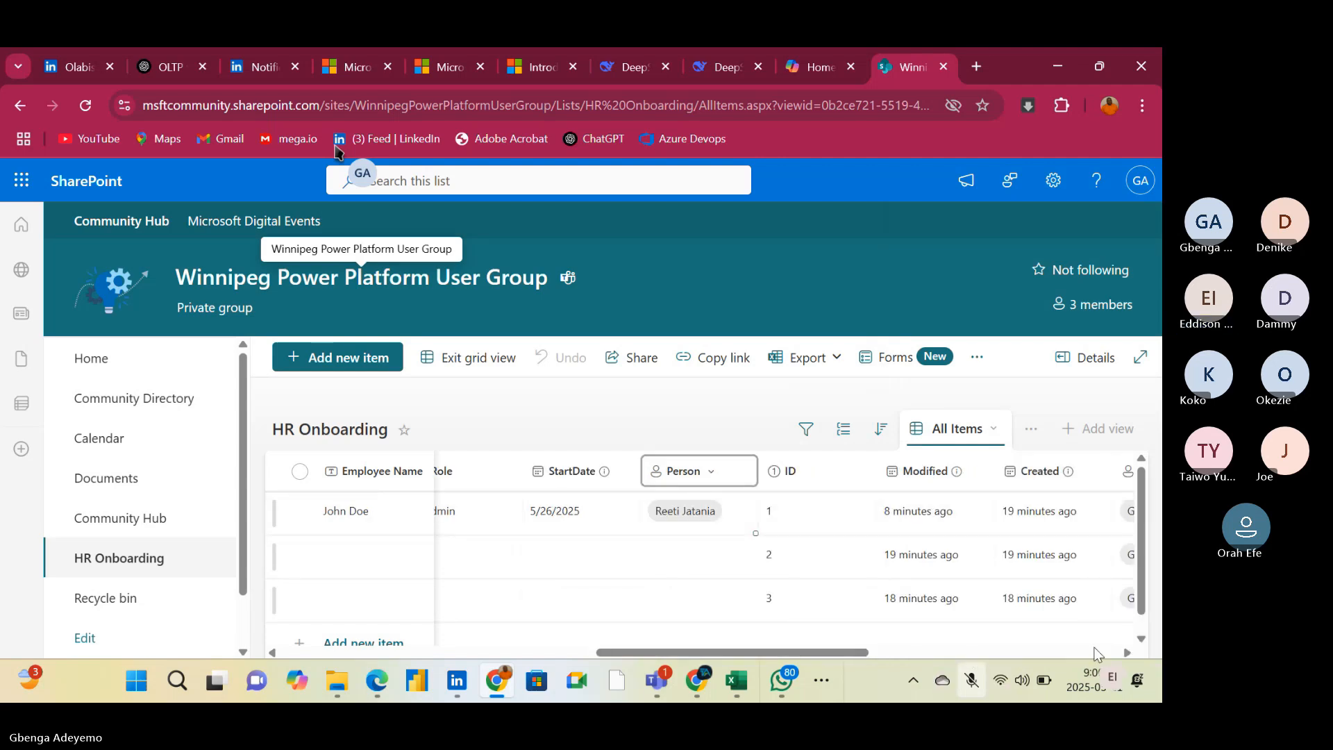
{"action": "left_click", "coordinate": [1127, 653]}
{"action": "left_click", "coordinate": [1128, 653]}
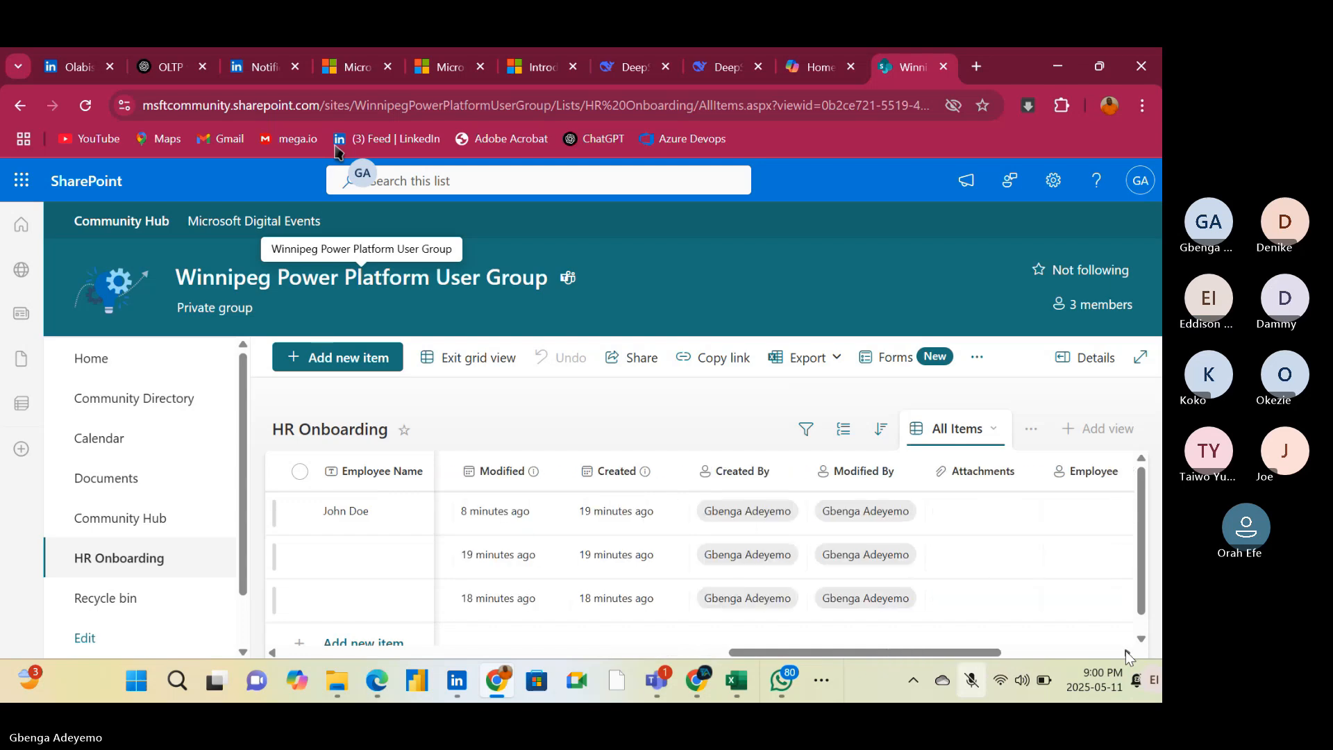
{"action": "left_click", "coordinate": [1127, 653]}
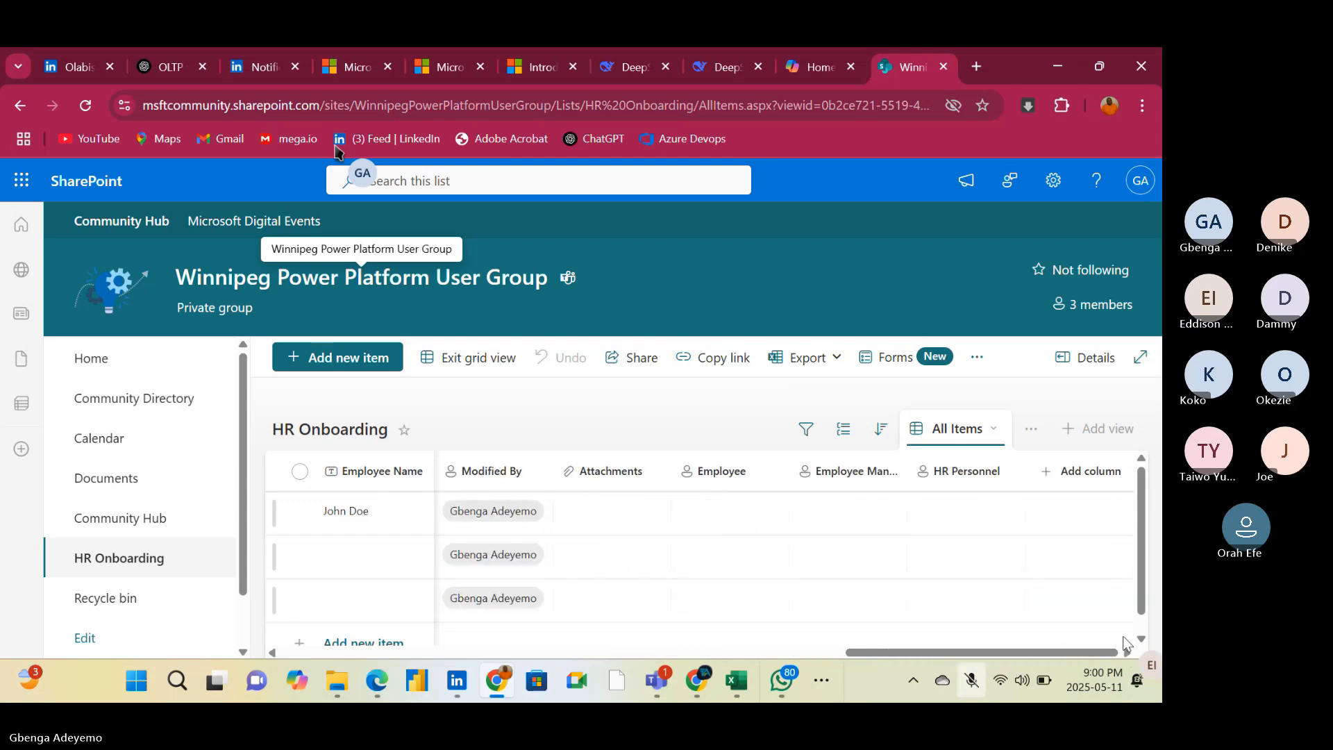
{"action": "left_click", "coordinate": [1088, 480]}
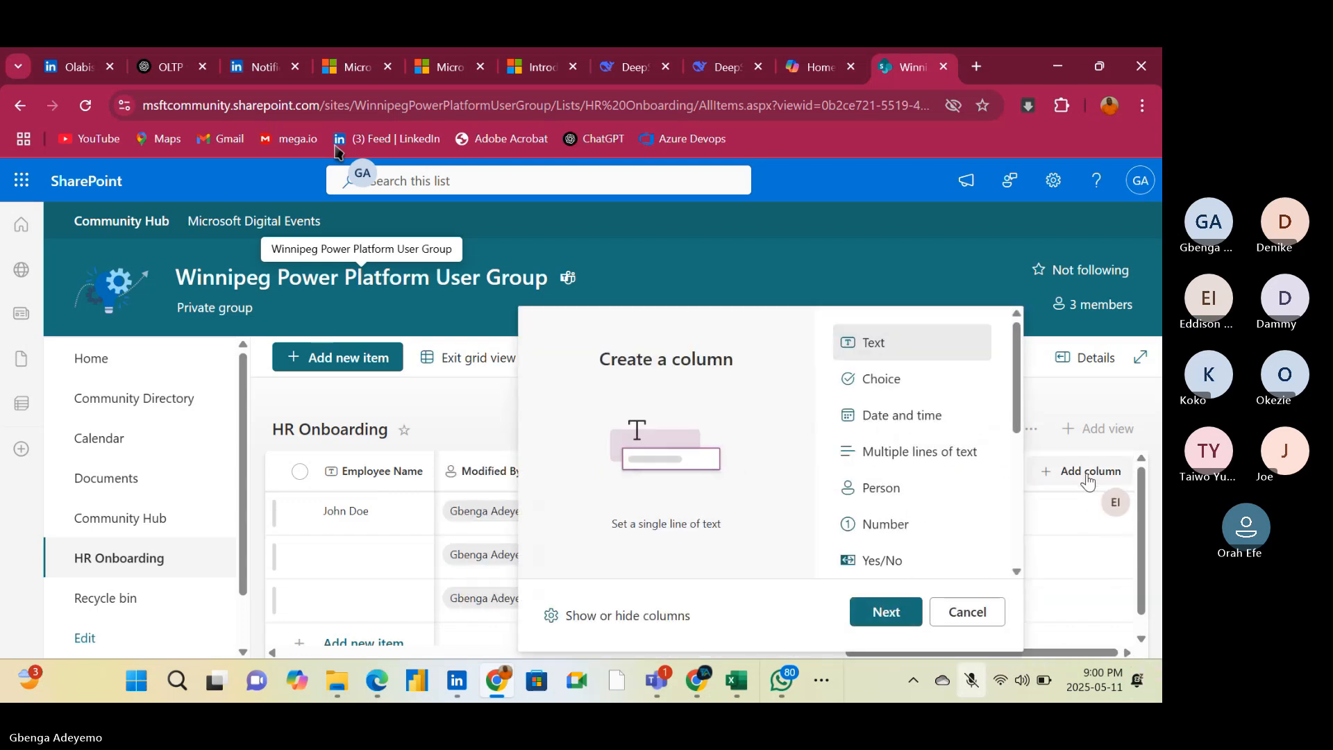
{"action": "left_click", "coordinate": [882, 488]}
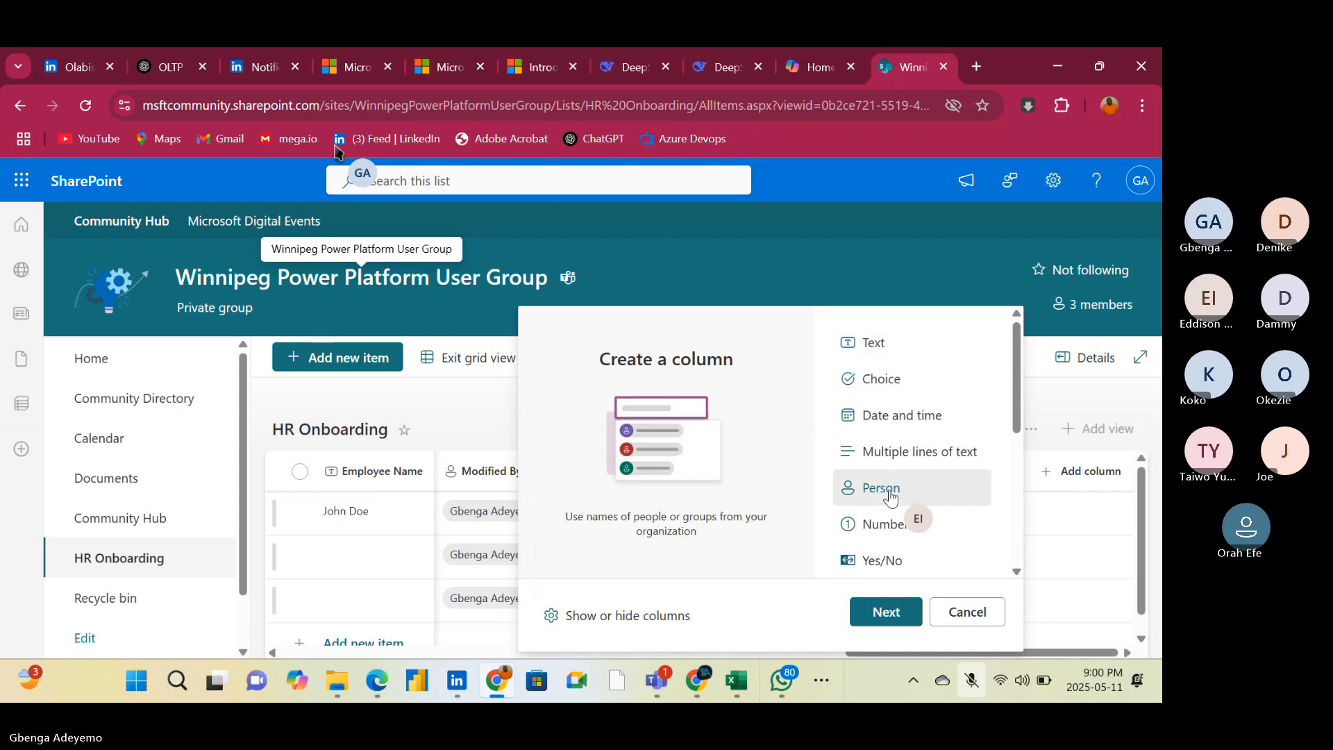
{"action": "left_click", "coordinate": [888, 614]}
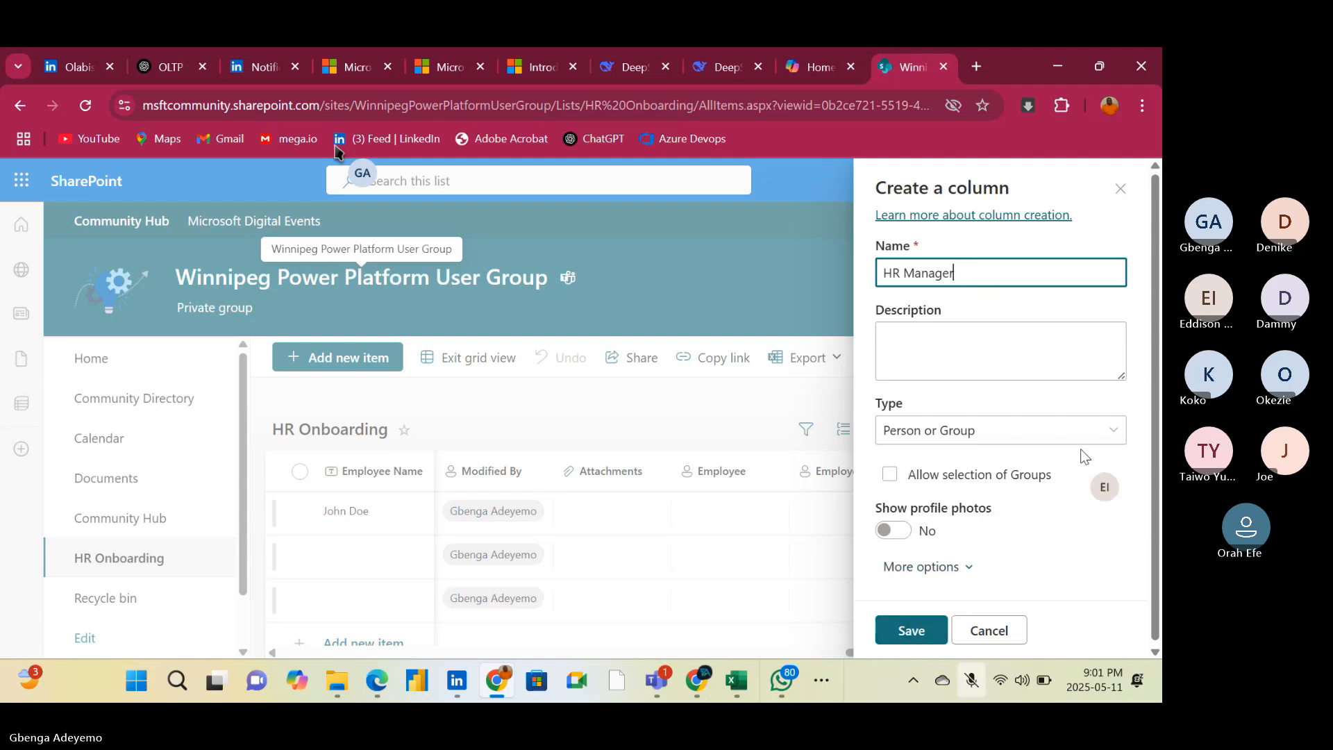
{"action": "left_click", "coordinate": [1111, 435]}
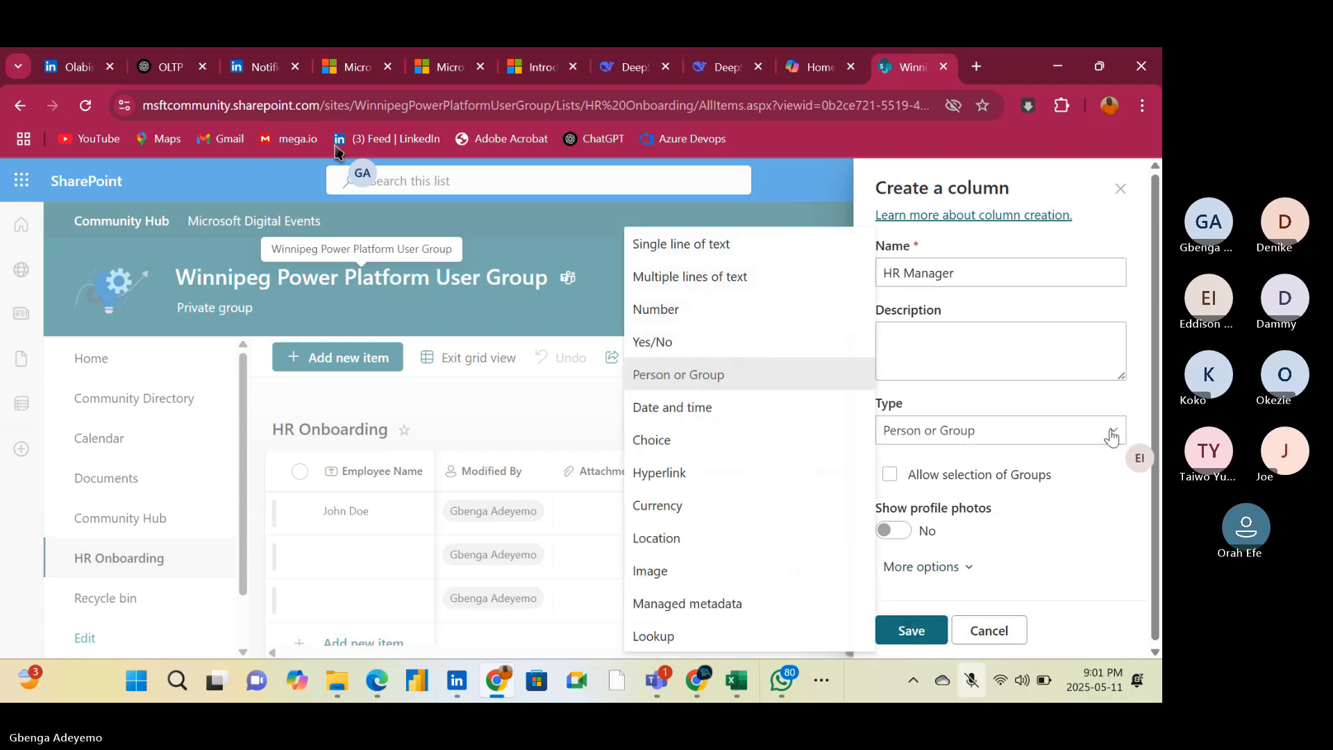
{"action": "left_click", "coordinate": [1051, 408]}
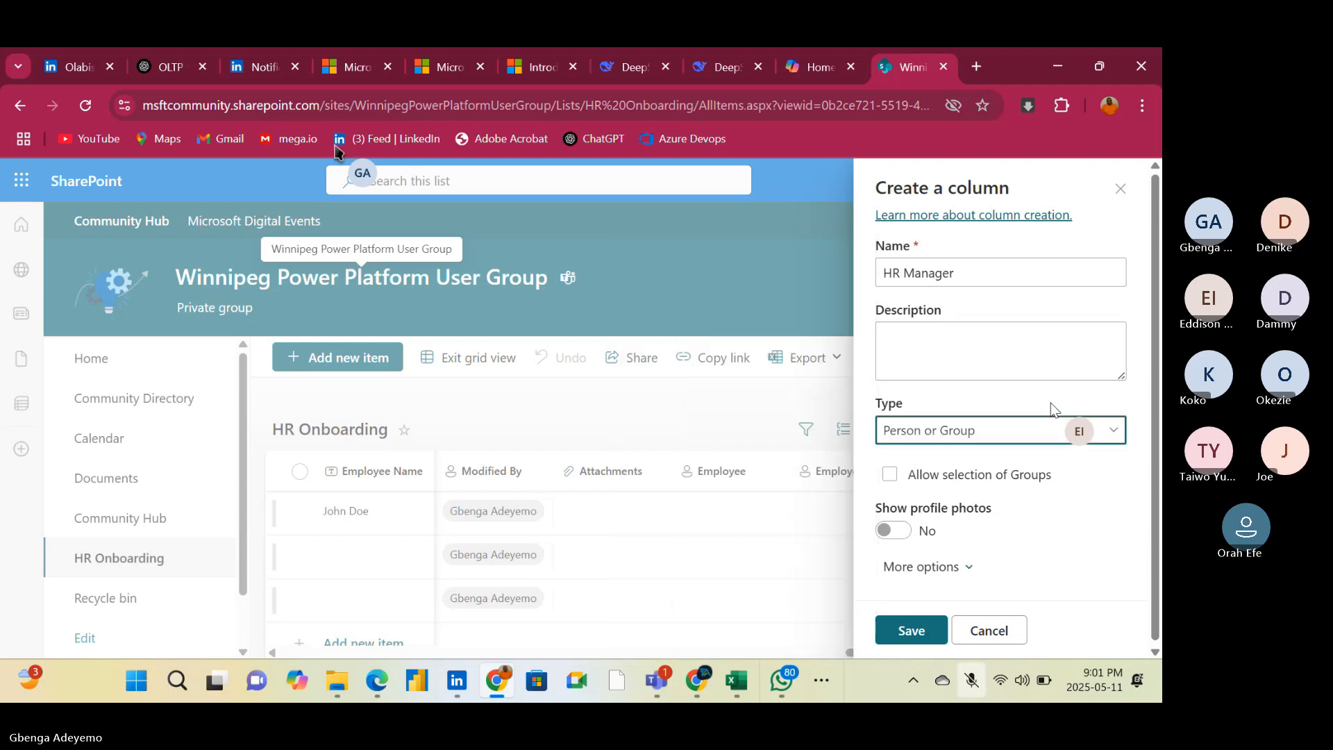
{"action": "left_click", "coordinate": [913, 629]}
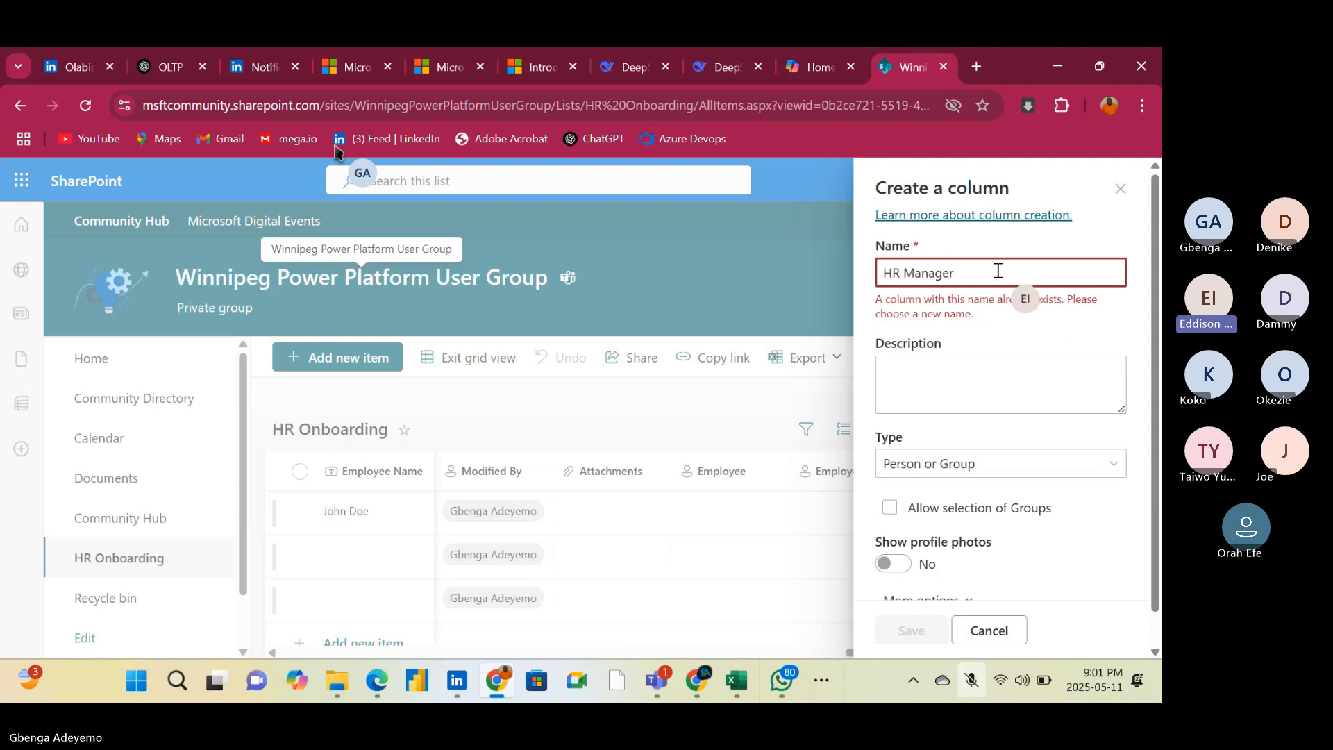
{"action": "type", "text": "r"}
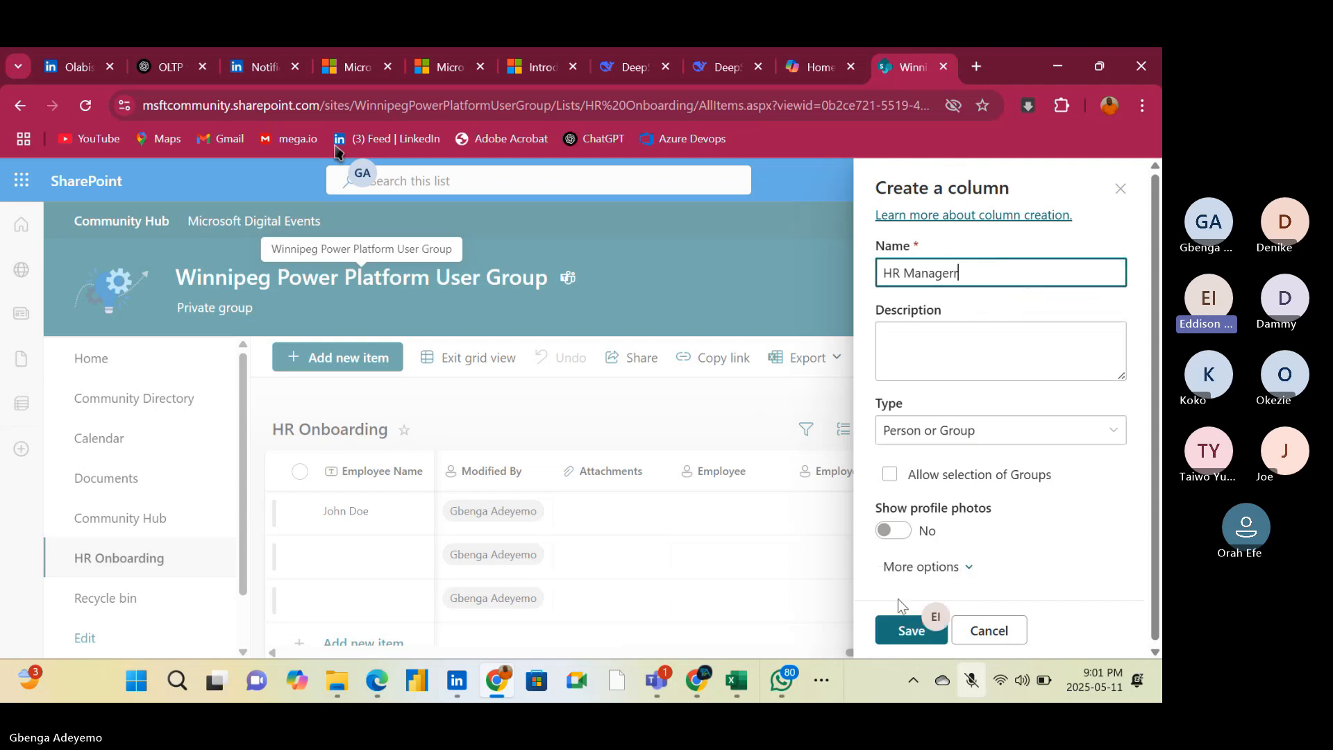
{"action": "left_click", "coordinate": [897, 630]}
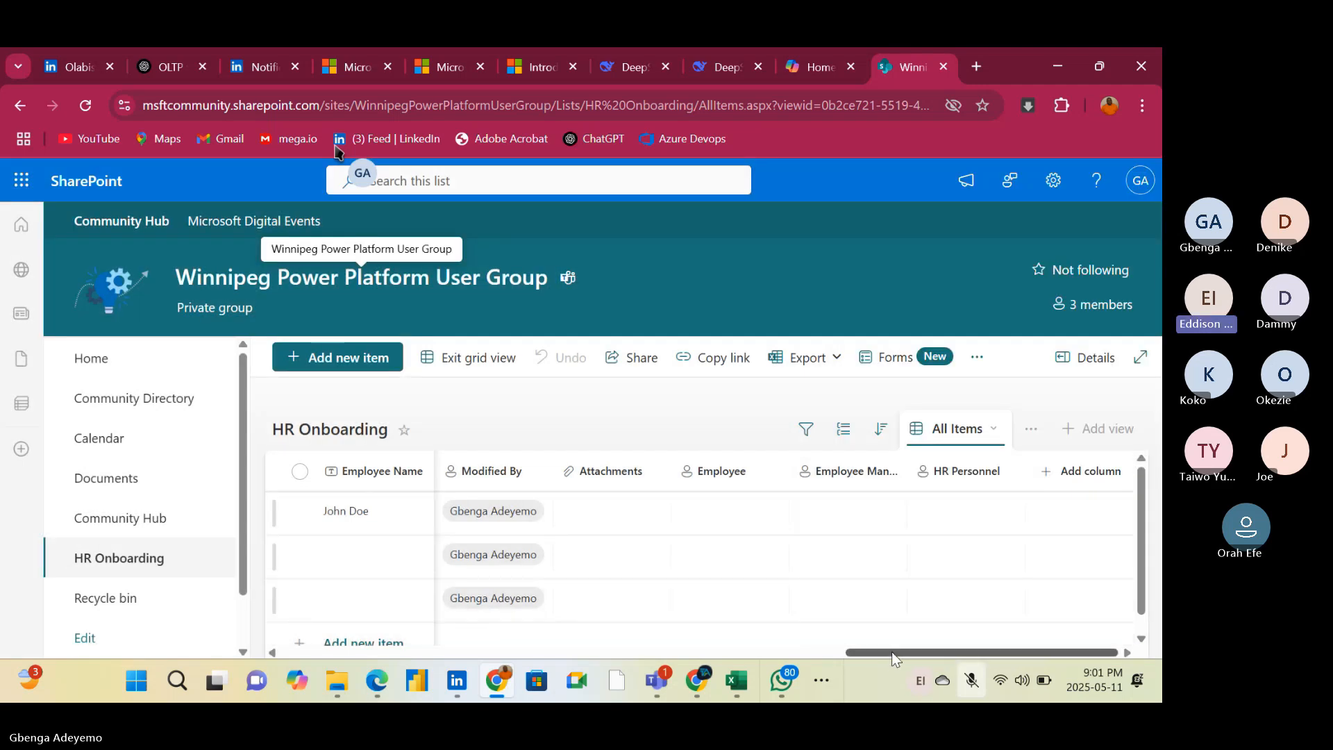
Delete the single-line text column Employee Name from the HR Onboarding list and confirm its removal
{"action": "left_click_drag", "start_coordinate": [891, 651], "coordinate": [278, 651]}
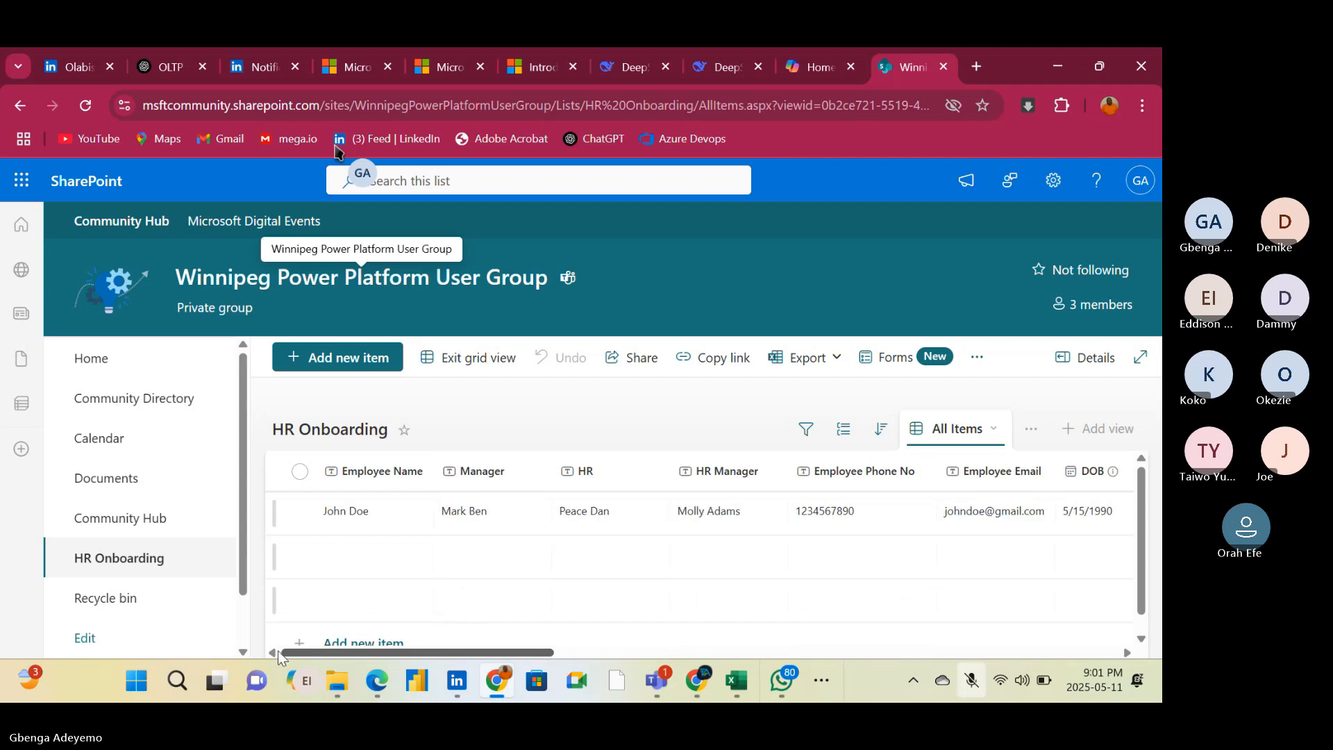
{"action": "left_click", "coordinate": [412, 475]}
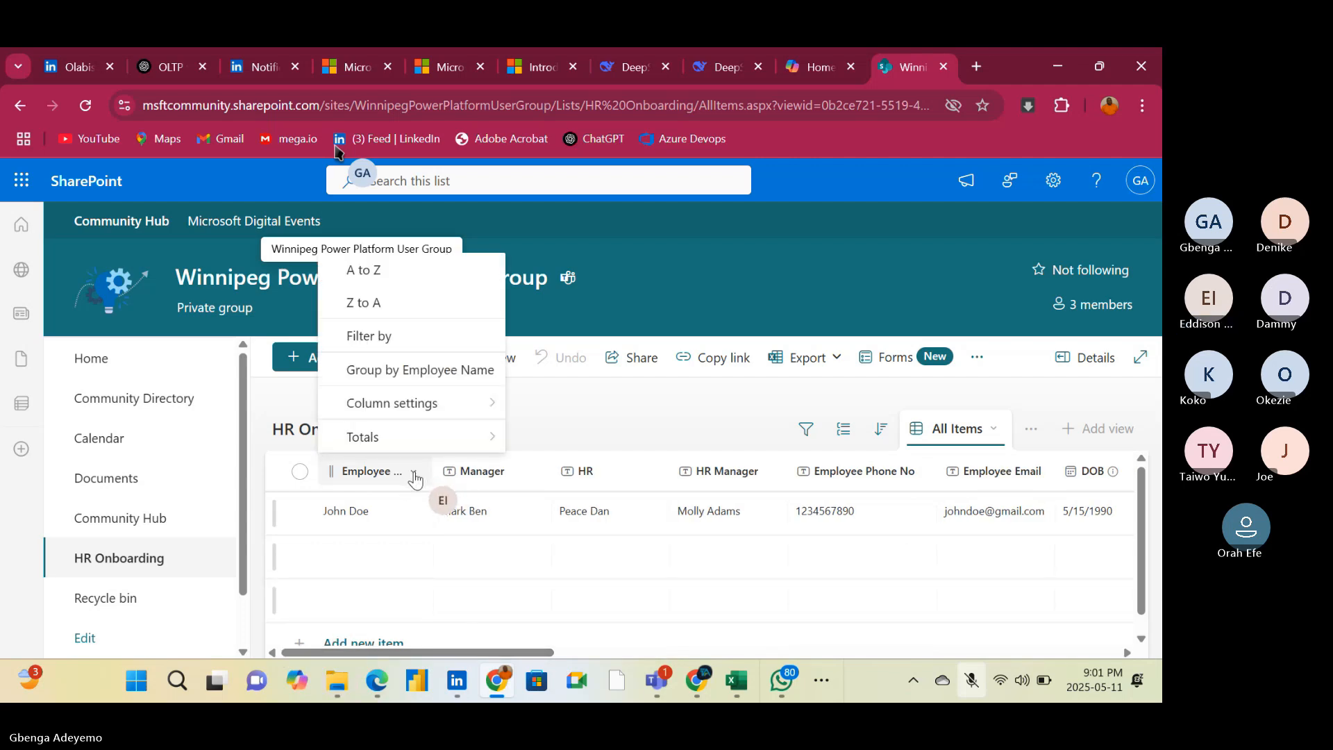
{"action": "mouse_move", "coordinate": [426, 415]}
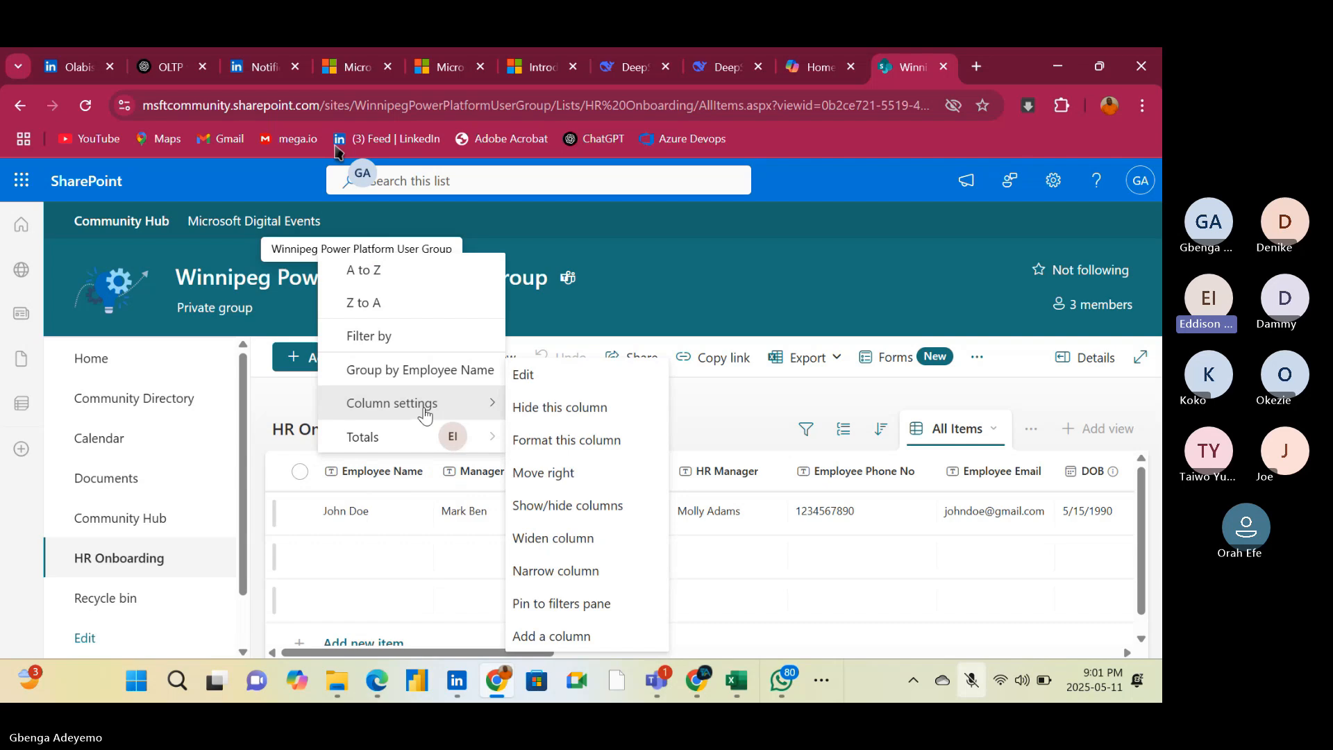
{"action": "left_click", "coordinate": [565, 382]}
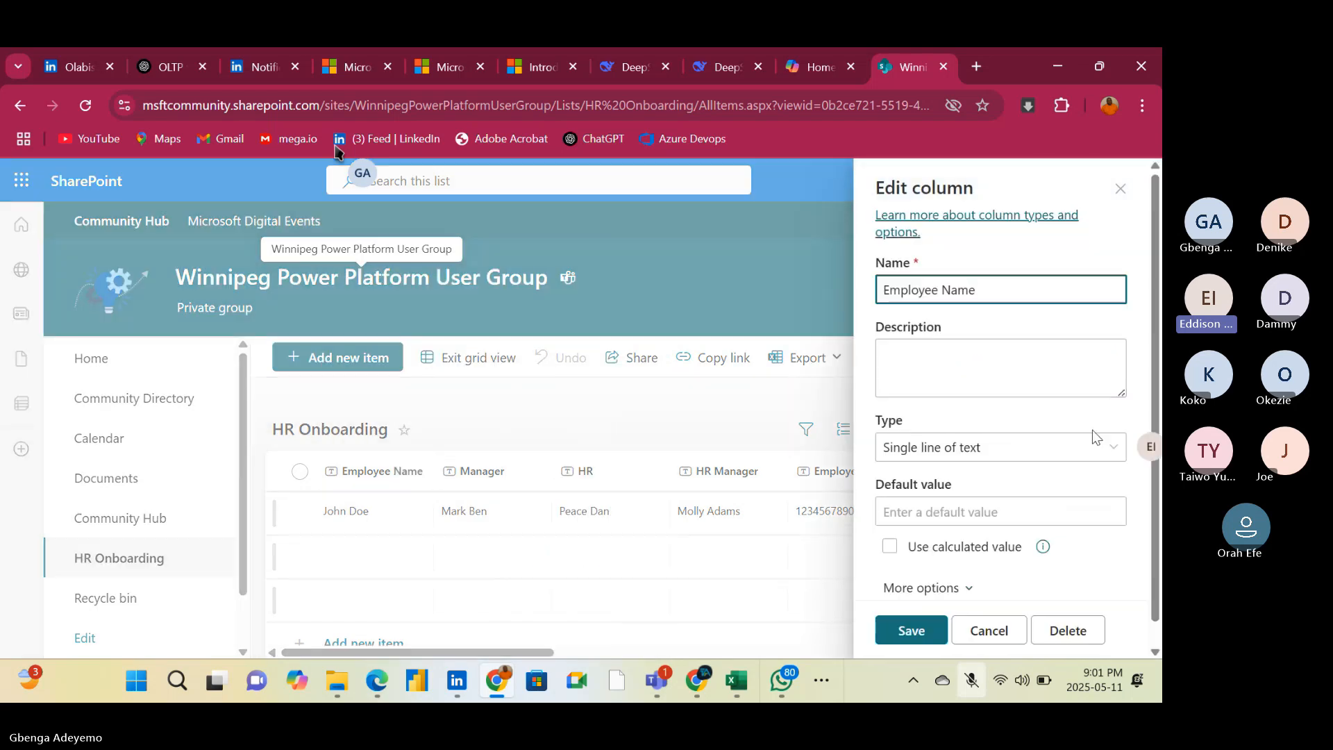
{"action": "scroll", "coordinate": [1052, 479], "scroll_direction": "down", "scroll_amount": 1}
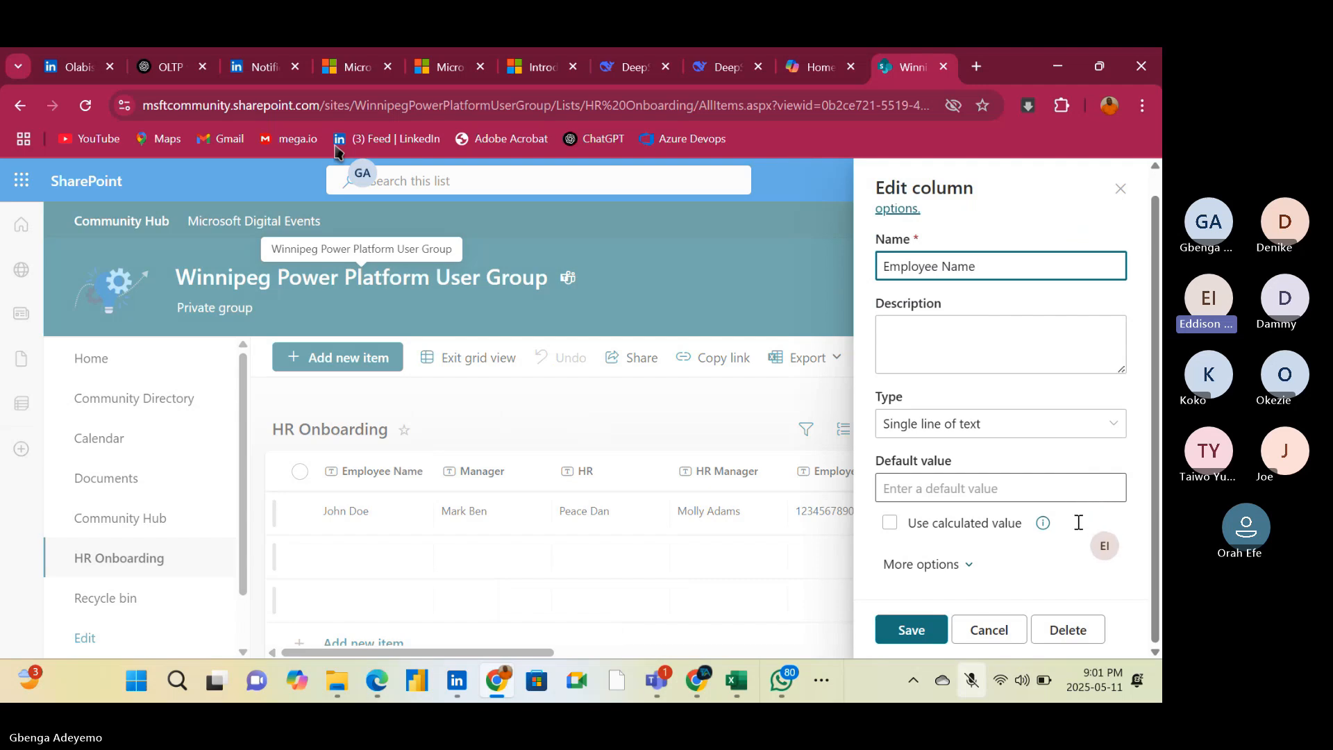
{"action": "left_click", "coordinate": [1067, 630]}
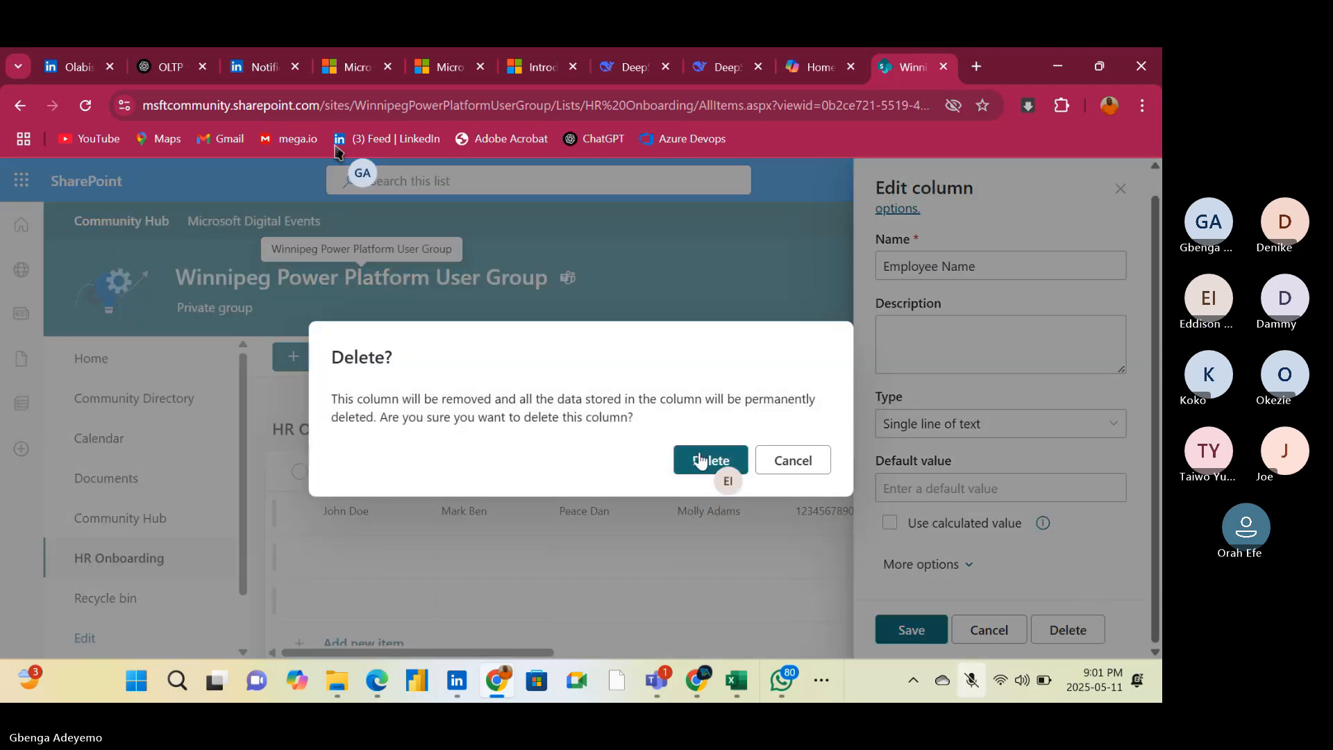
{"action": "left_click", "coordinate": [699, 460]}
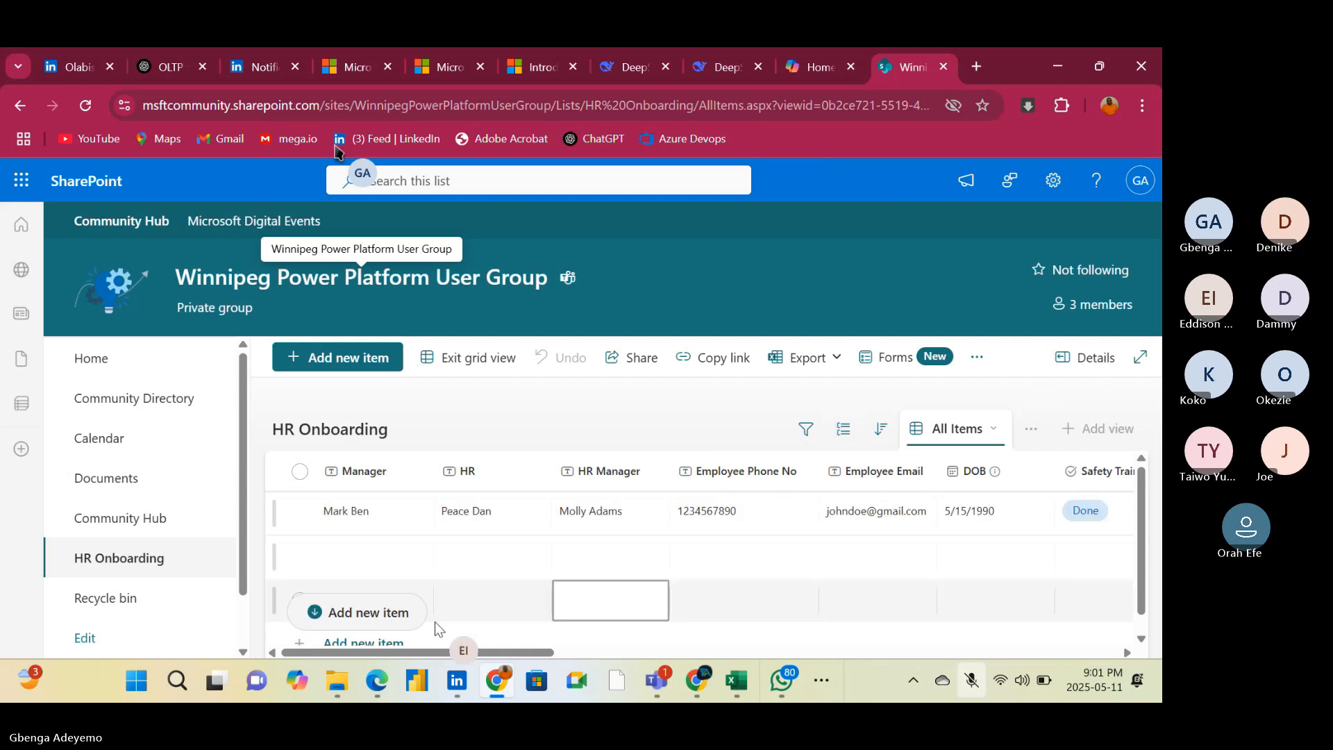
Delete the single-line text column Manager from the HR Onboarding list and confirm its removal
{"action": "left_click", "coordinate": [396, 475]}
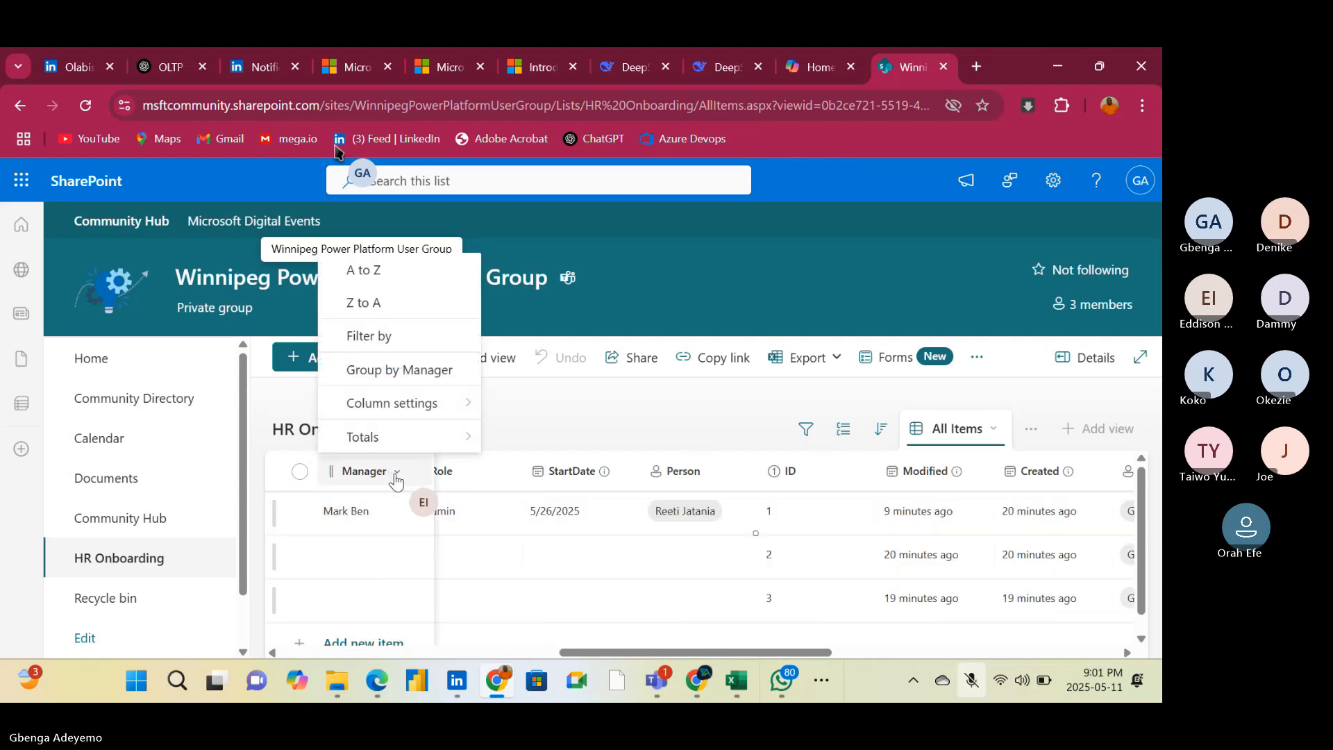
{"action": "mouse_move", "coordinate": [430, 406]}
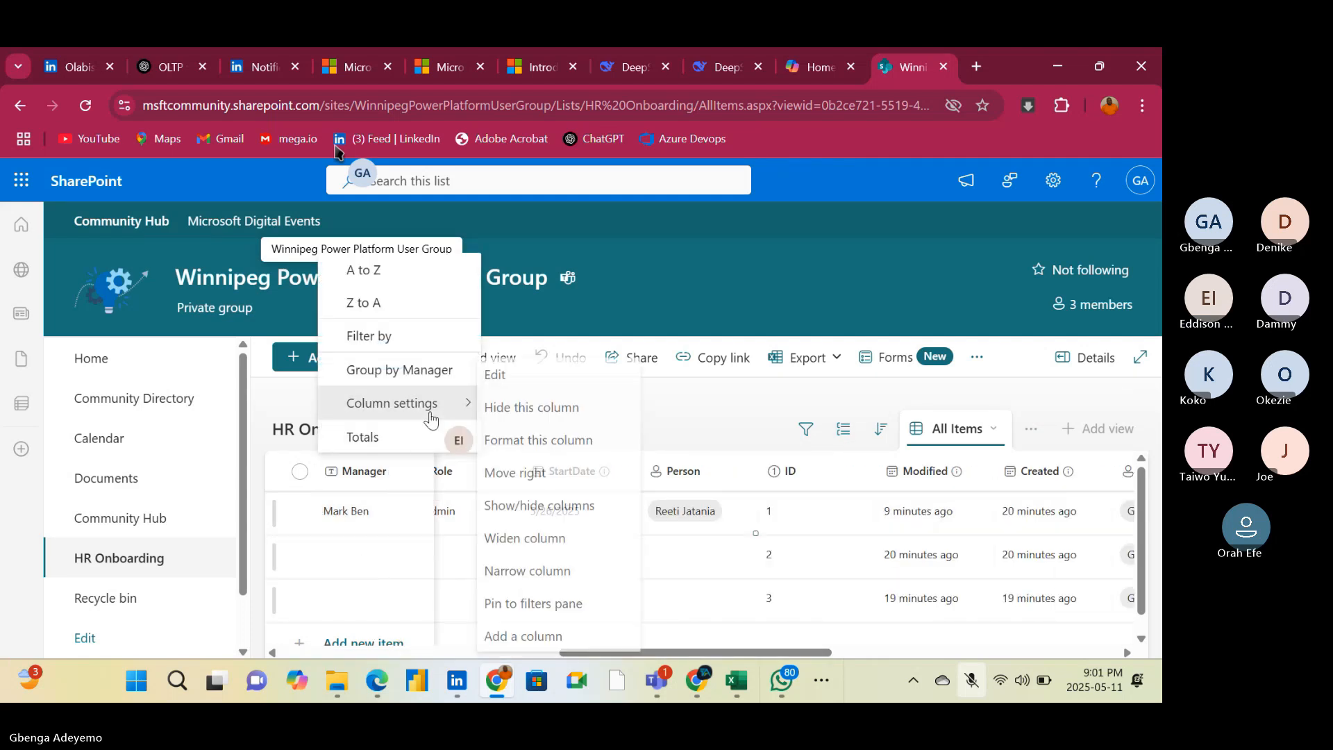
{"action": "left_click", "coordinate": [504, 379]}
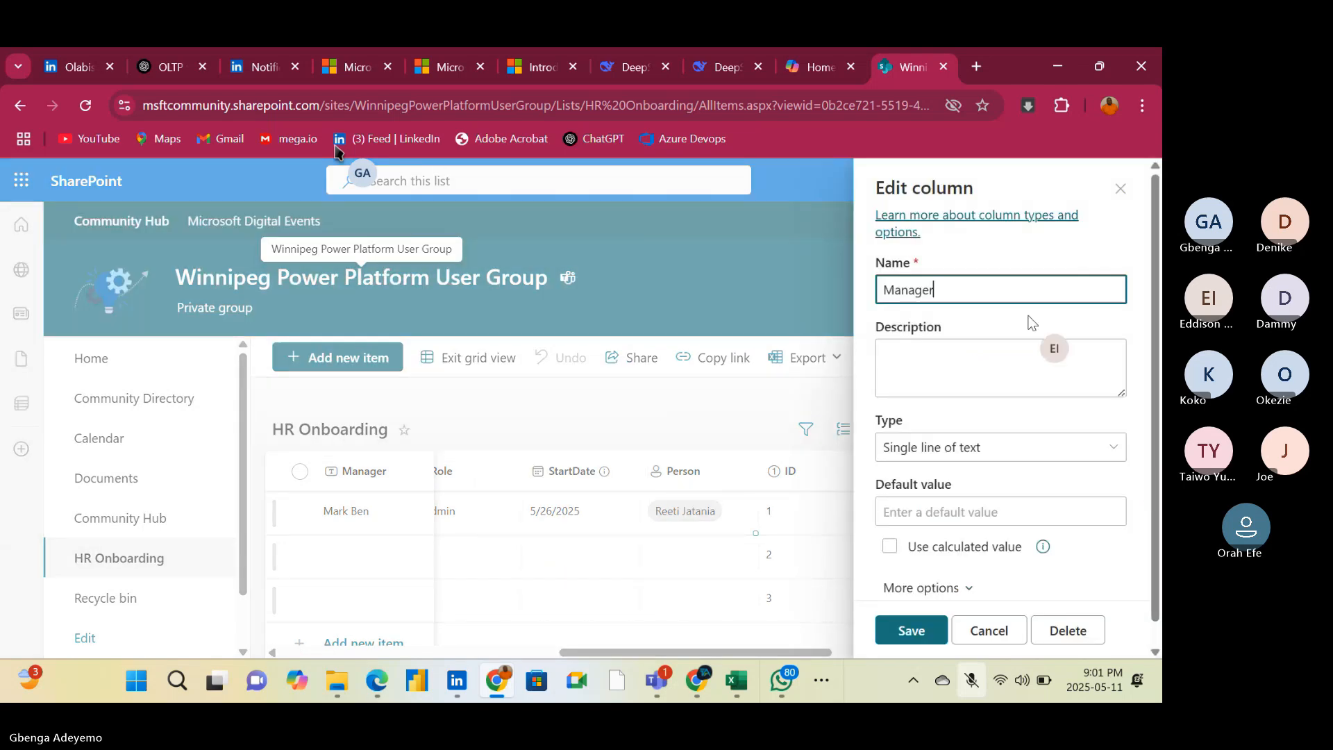
{"action": "left_click", "coordinate": [1065, 630]}
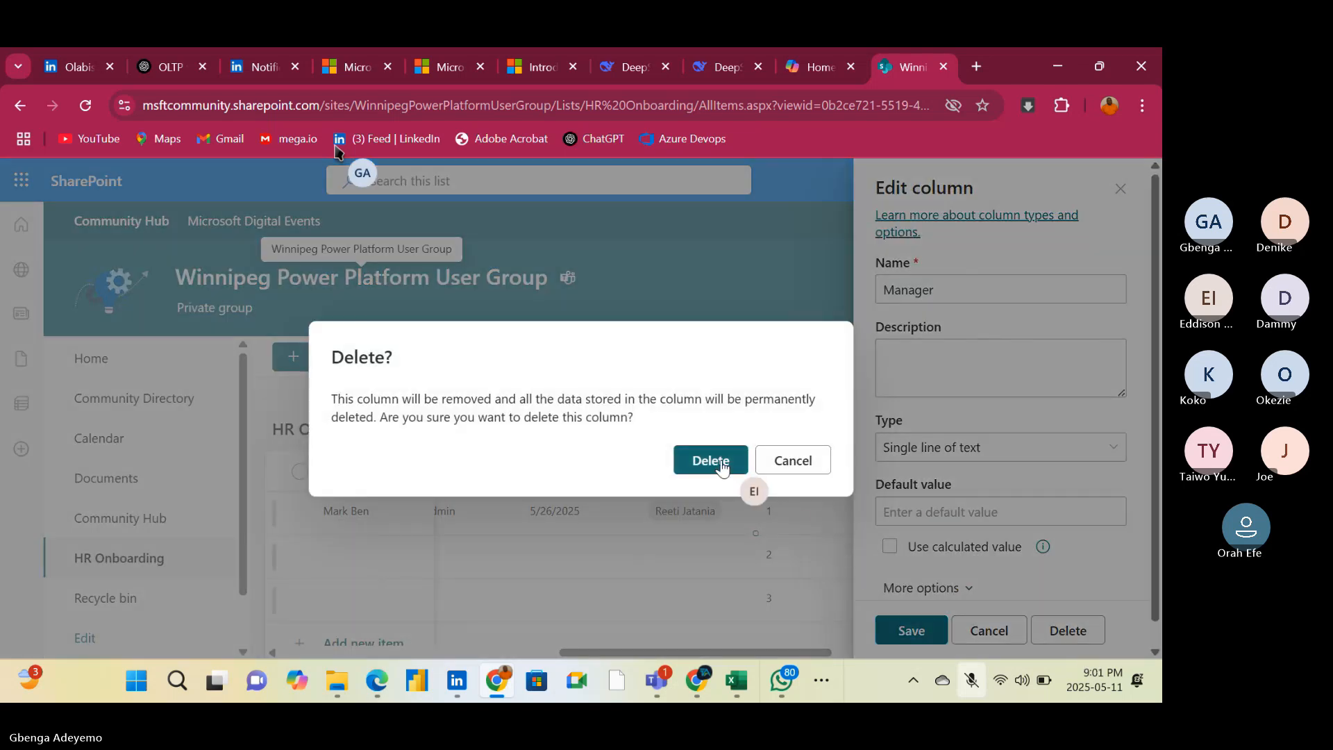
{"action": "left_click", "coordinate": [720, 462]}
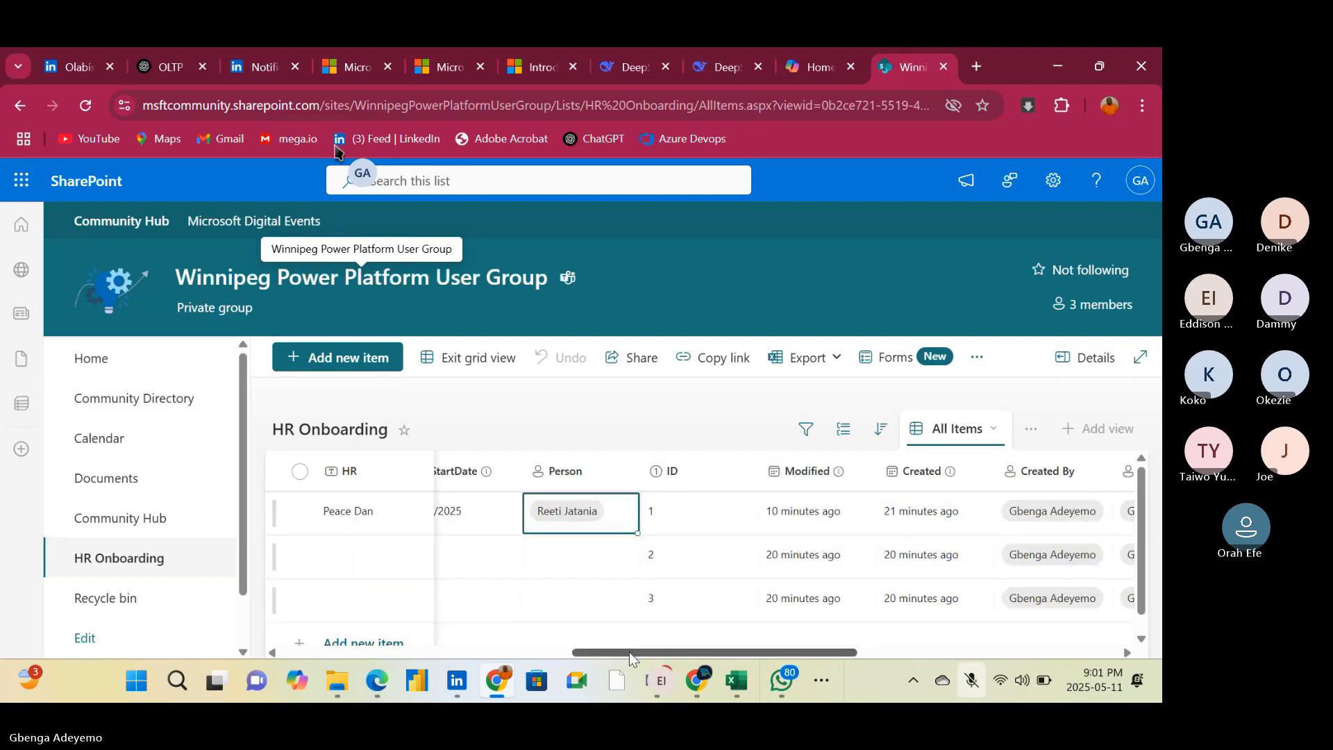
Delete the single-line text column HR from the list, confirming the permanent removal of its data
{"action": "left_click_drag", "start_coordinate": [629, 652], "coordinate": [338, 656]}
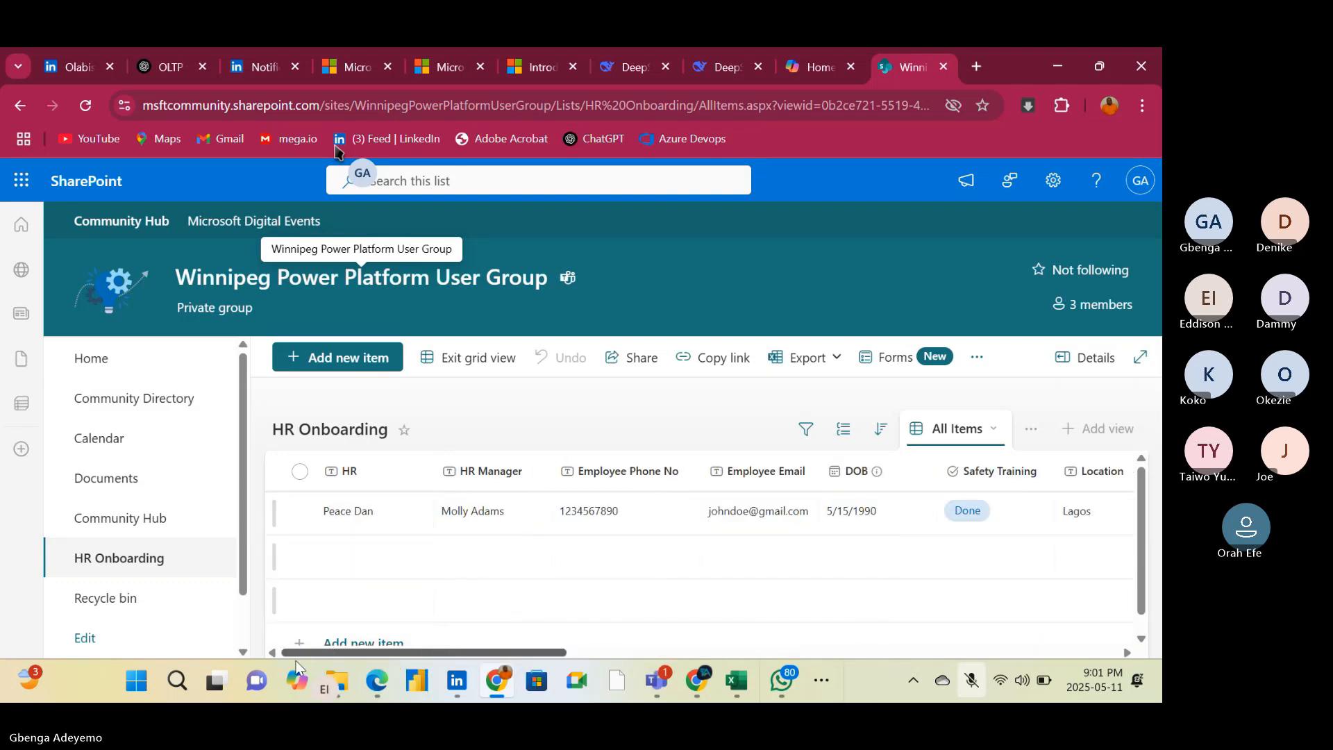
{"action": "left_click", "coordinate": [364, 477]}
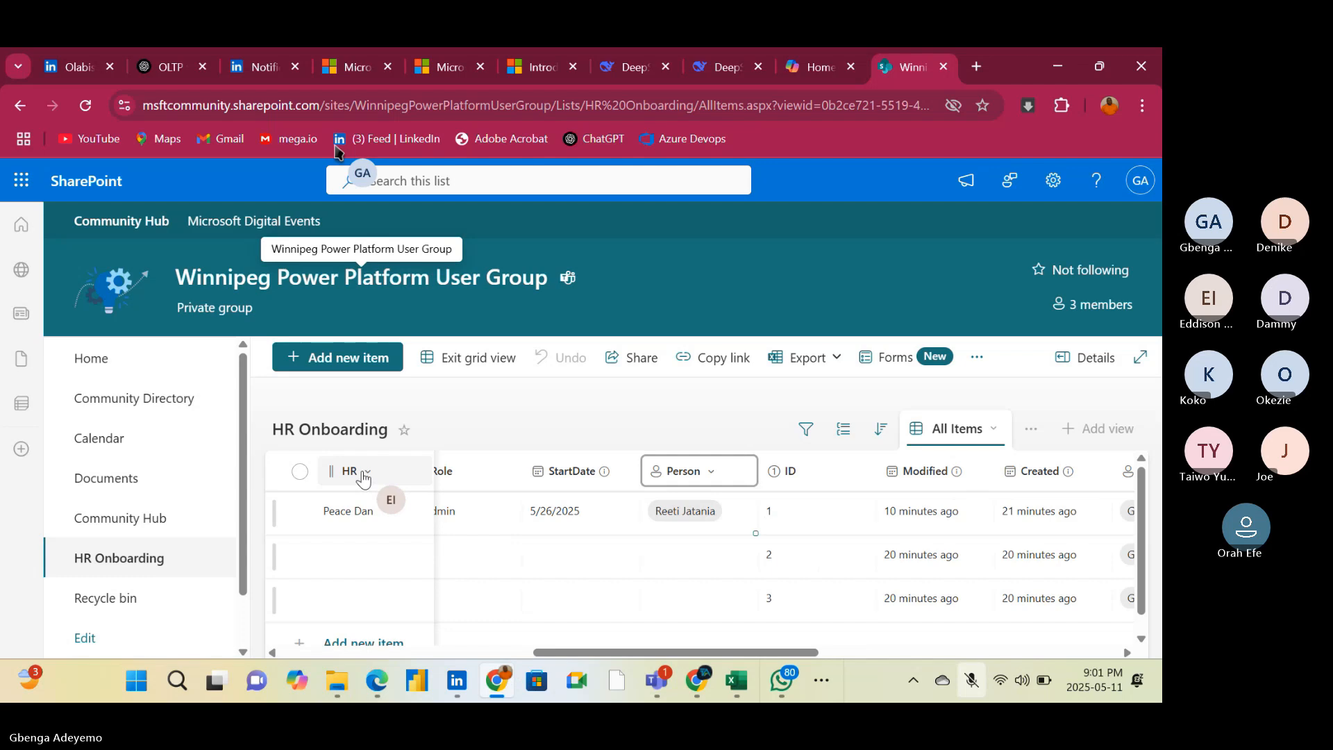
{"action": "left_click", "coordinate": [364, 477]}
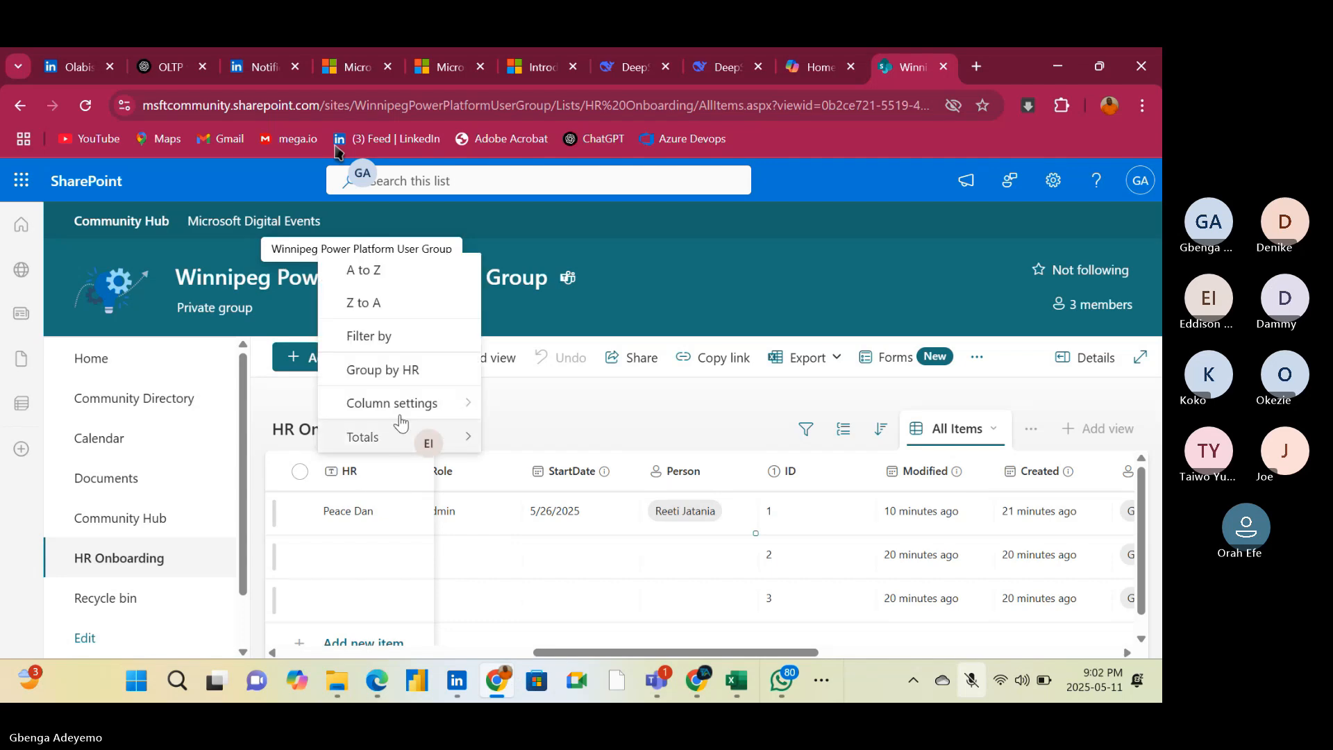
{"action": "mouse_move", "coordinate": [423, 406]}
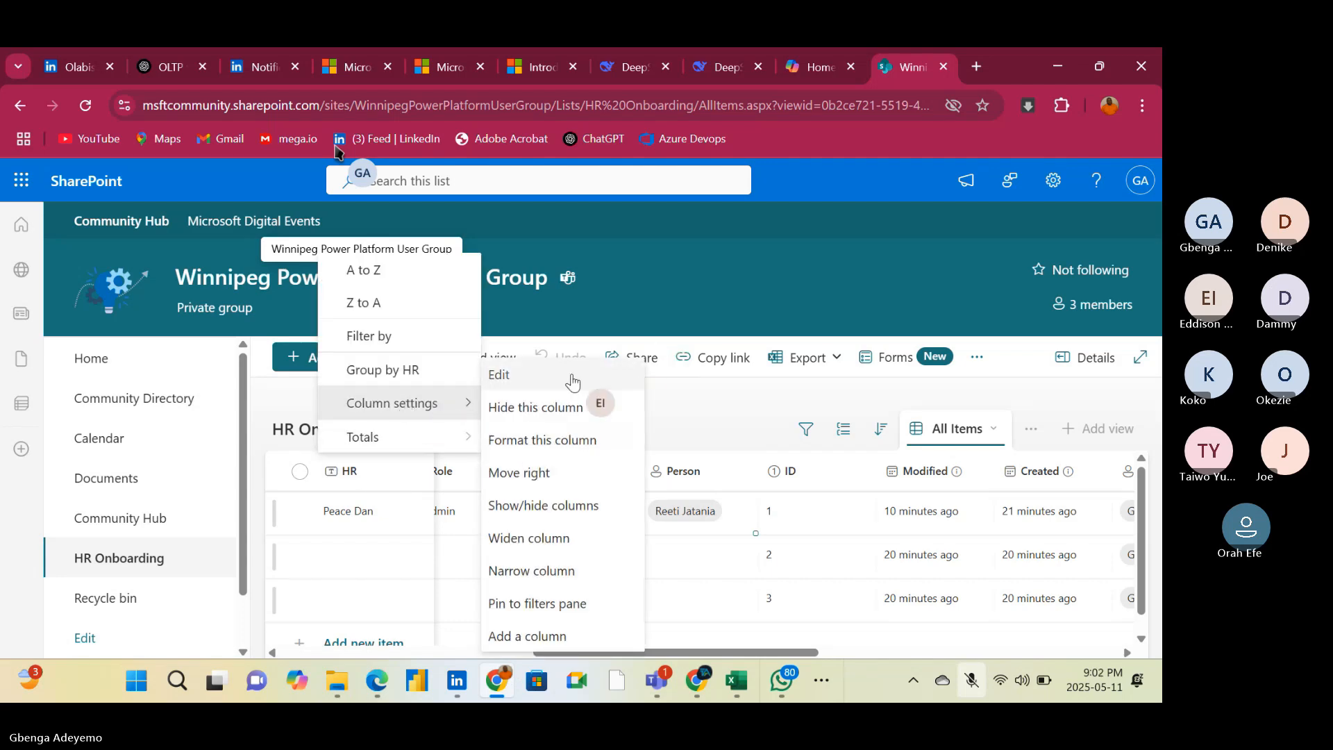
{"action": "left_click", "coordinate": [622, 374]}
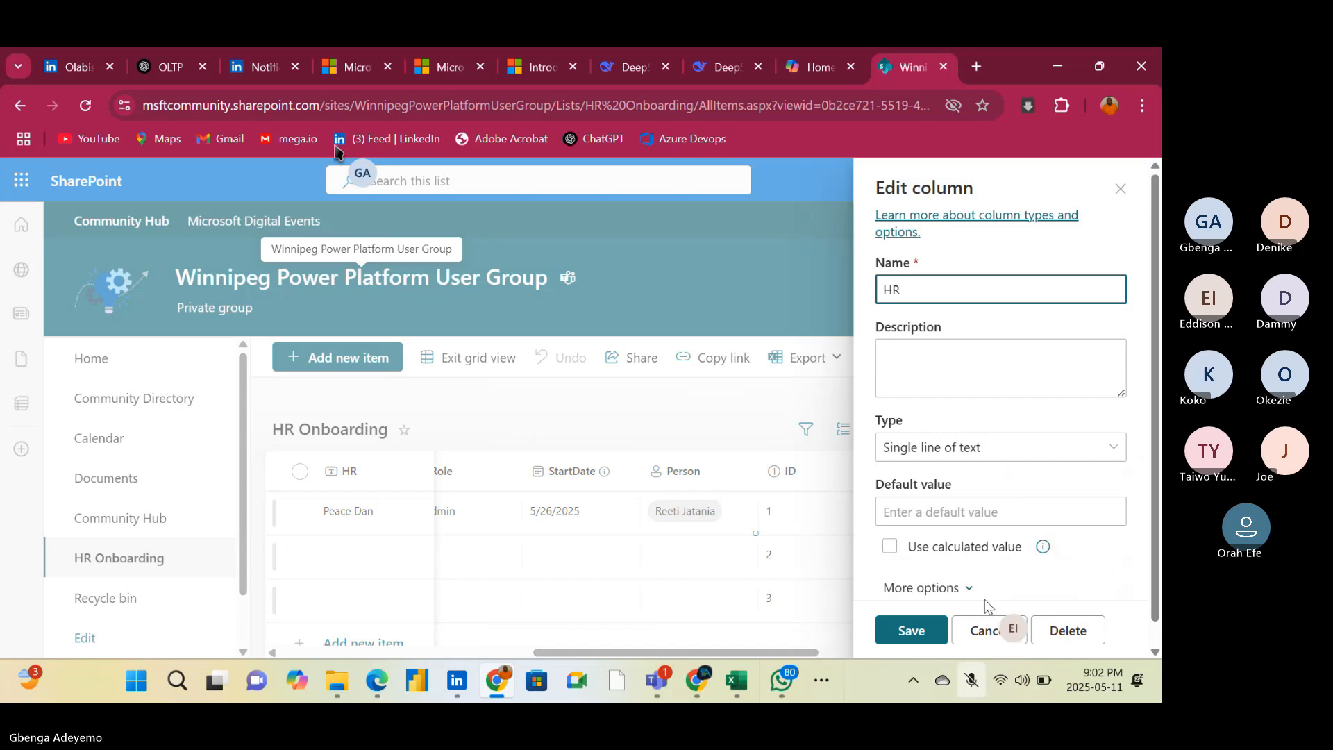
{"action": "left_click", "coordinate": [1070, 630]}
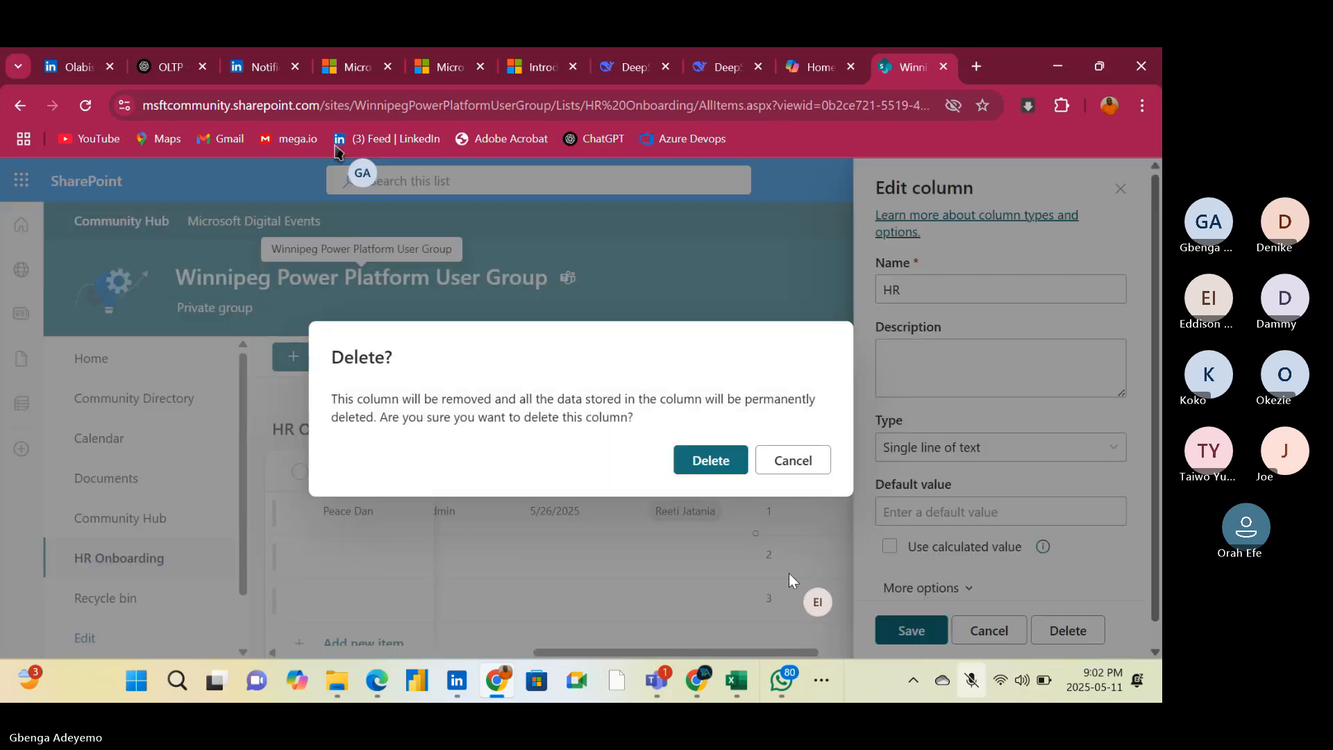
{"action": "left_click", "coordinate": [730, 459]}
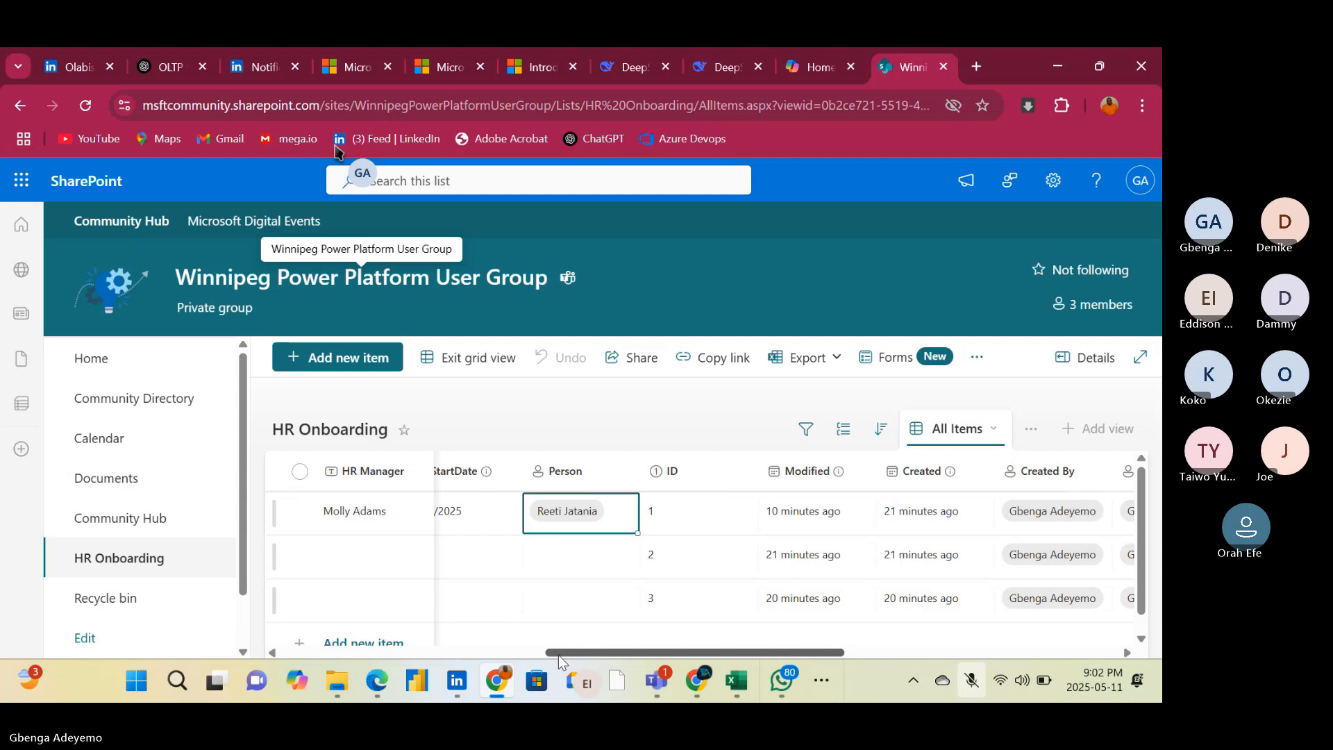
Delete the single-line text column HR Manager from the list and confirm the deletion, keeping the Person column HR Managerr
{"action": "left_click_drag", "start_coordinate": [562, 654], "coordinate": [292, 633]}
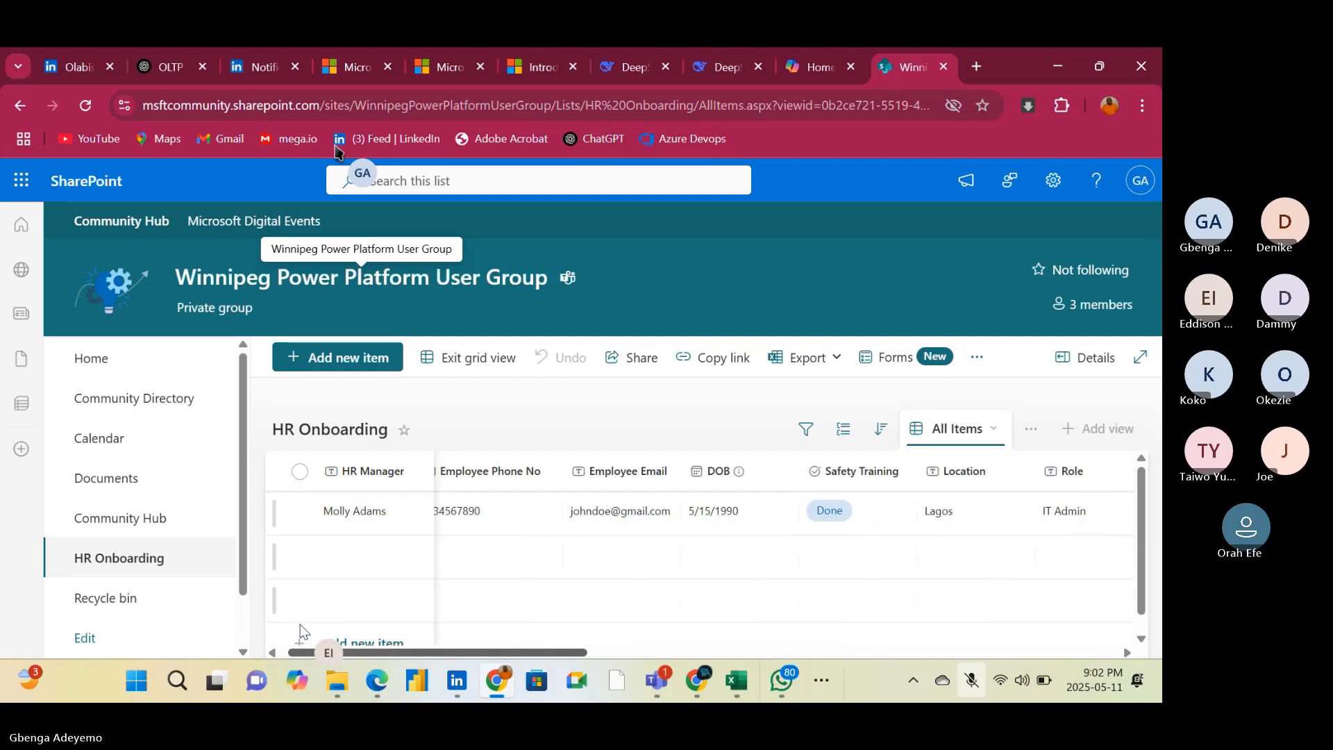
{"action": "left_click", "coordinate": [411, 475]}
{"action": "mouse_move", "coordinate": [426, 402]}
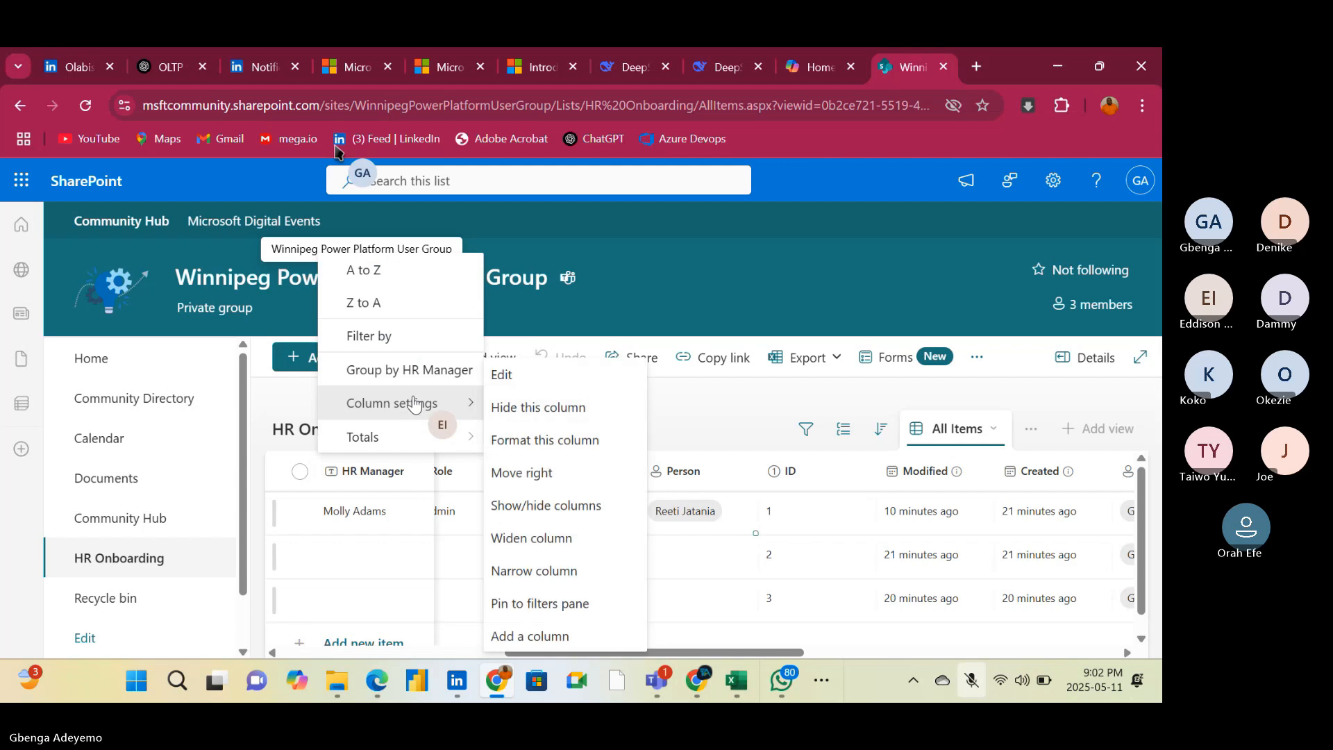
{"action": "left_click", "coordinate": [601, 376]}
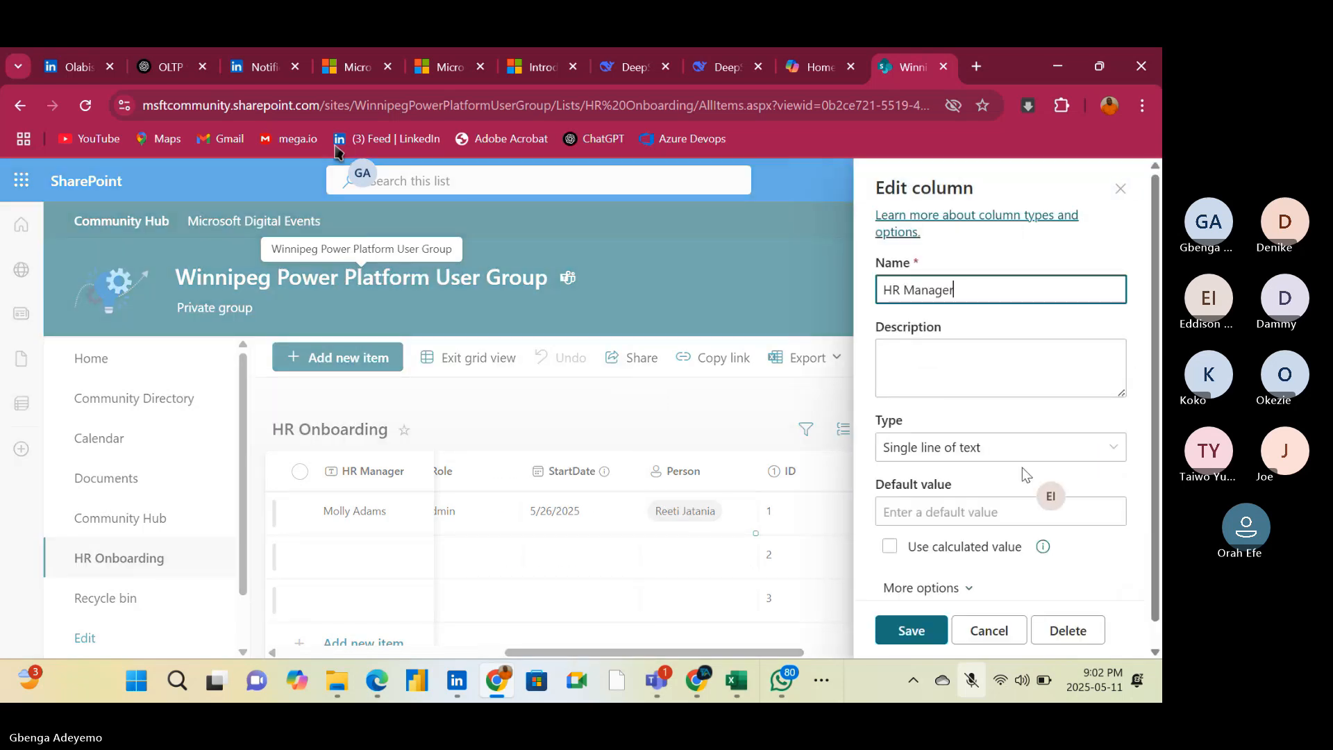
{"action": "left_click", "coordinate": [1063, 635]}
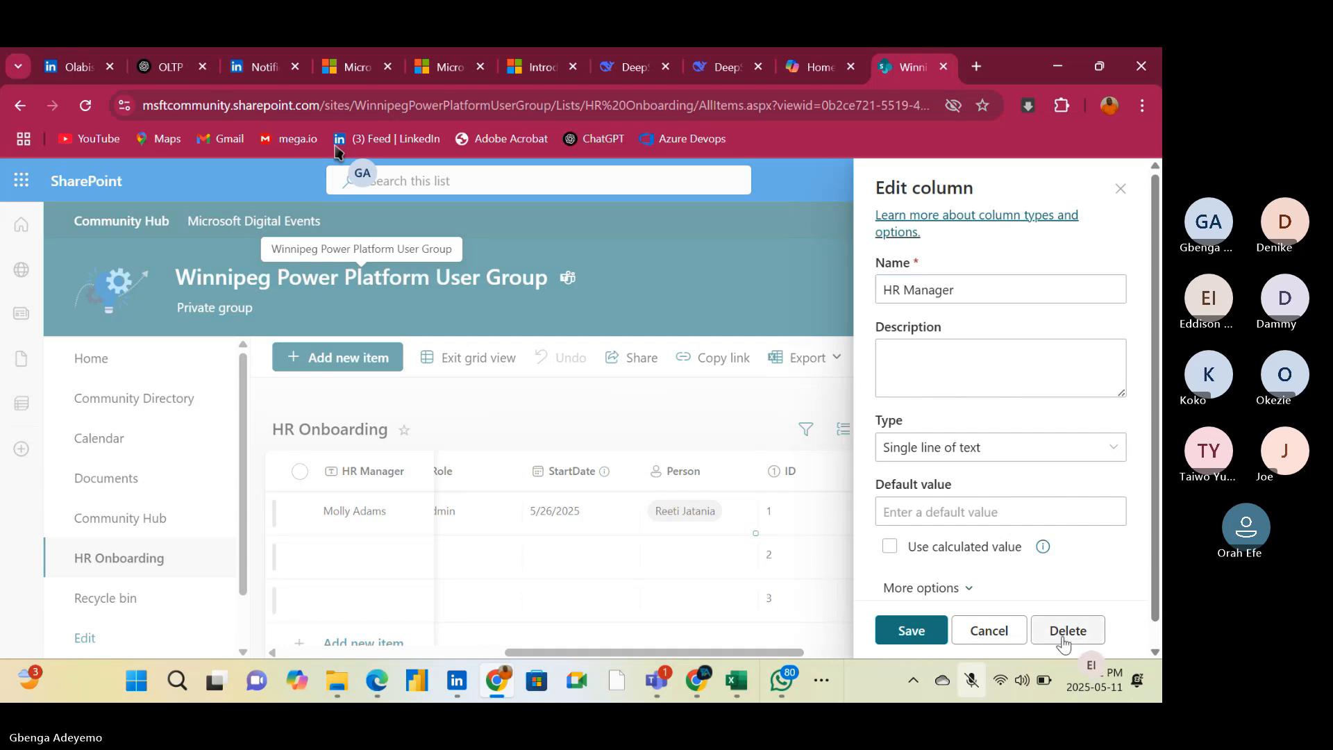
{"action": "left_click", "coordinate": [716, 462]}
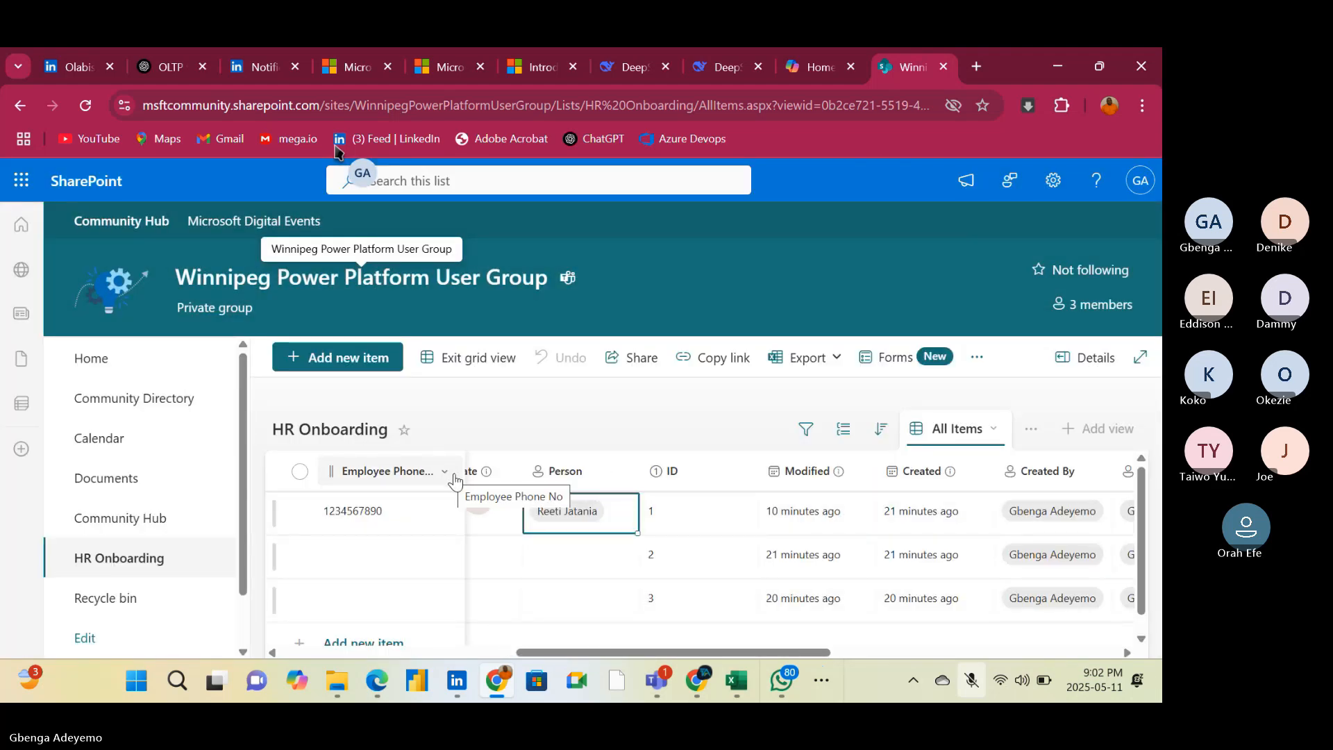
Fill the Employee cell of the first list item by searching the directory for a first name and picking the first suggested person
{"action": "left_click_drag", "start_coordinate": [561, 652], "coordinate": [319, 632]}
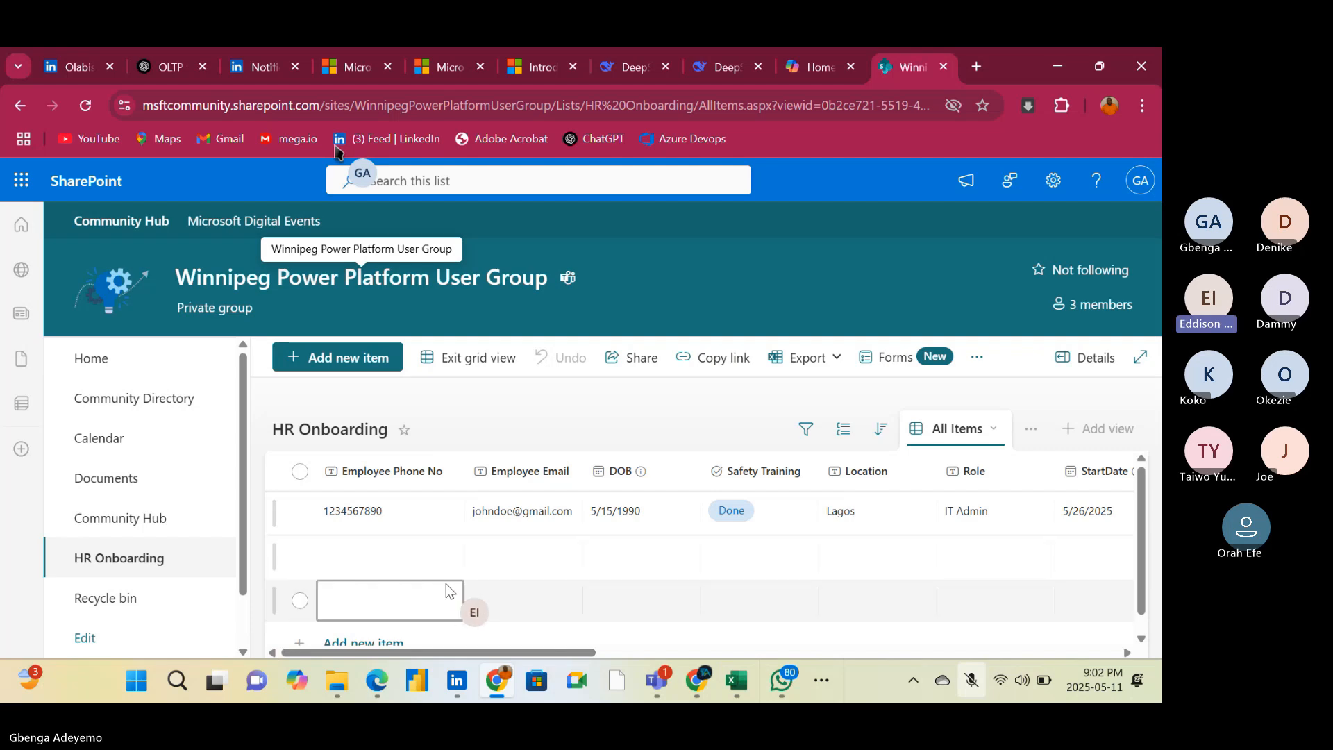
{"action": "left_click_drag", "start_coordinate": [515, 652], "coordinate": [1144, 647]}
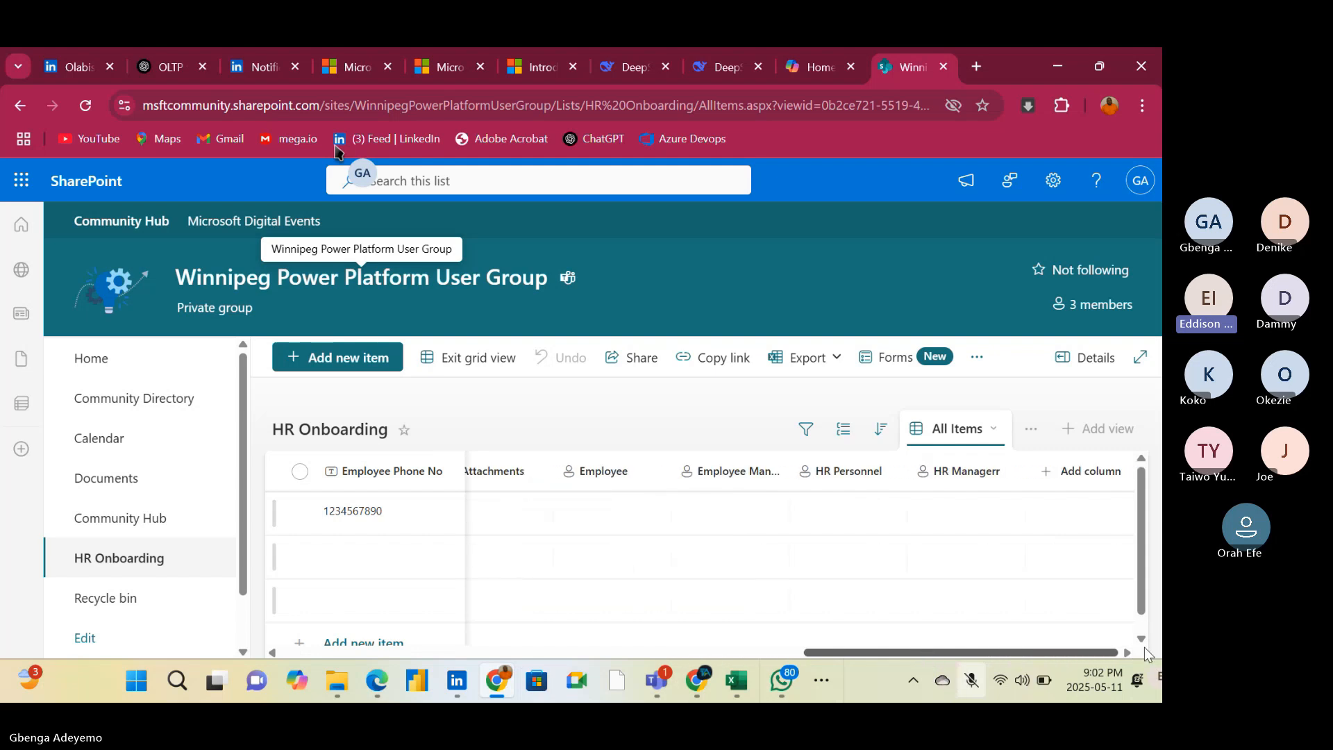
{"action": "left_click", "coordinate": [931, 565]}
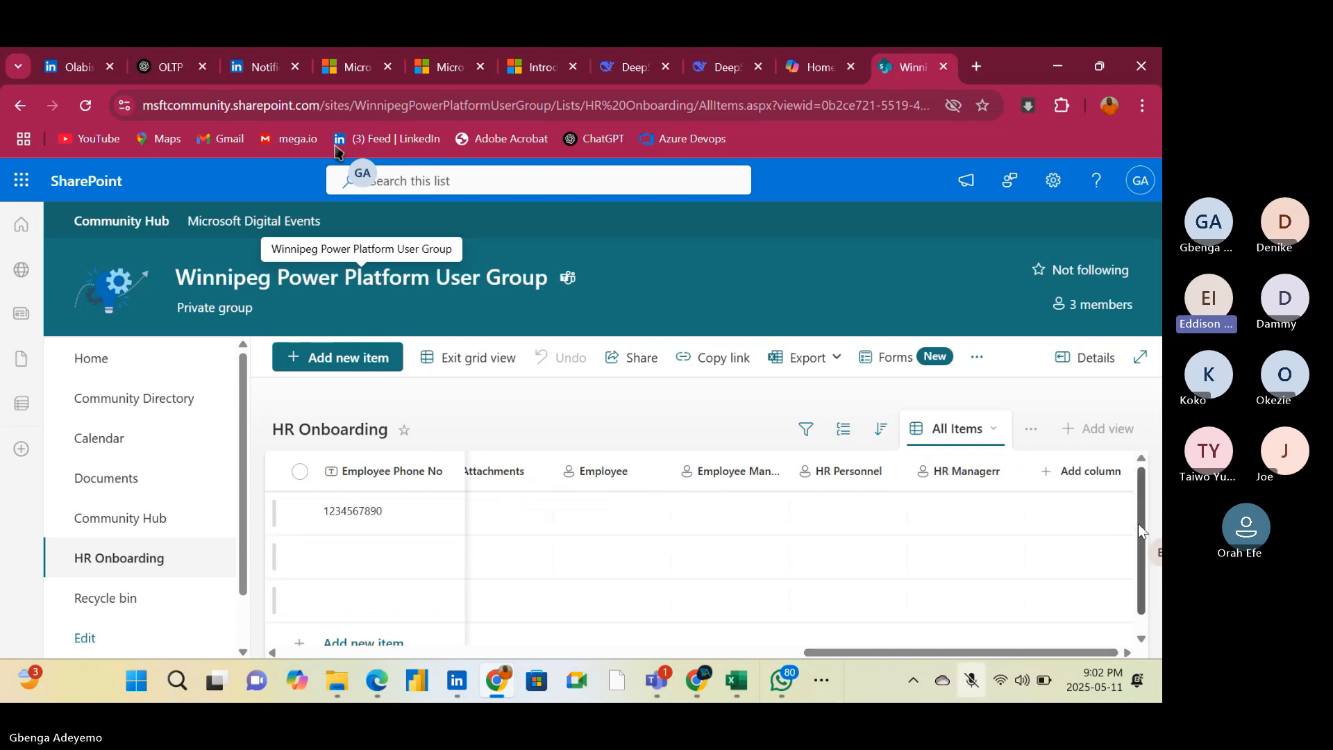
{"action": "left_click", "coordinate": [601, 501]}
{"action": "left_click", "coordinate": [602, 500]}
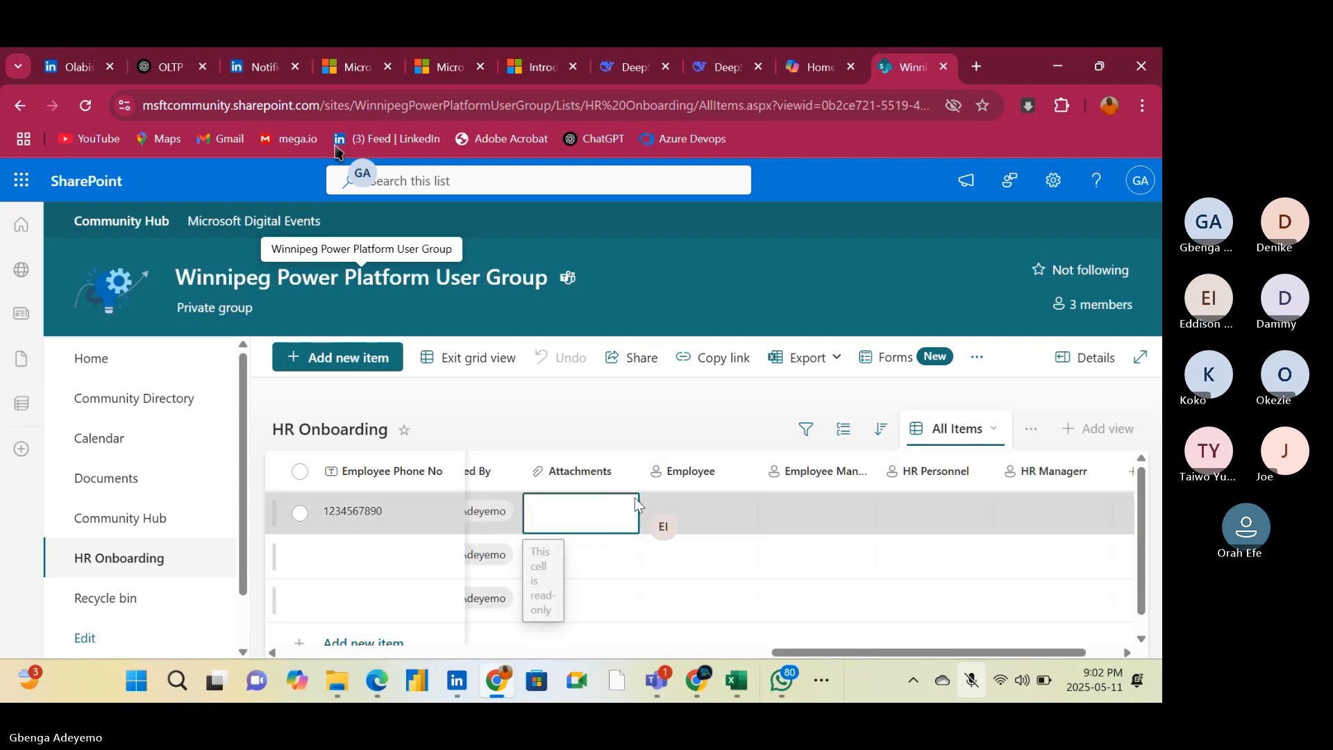
{"action": "left_click", "coordinate": [692, 501]}
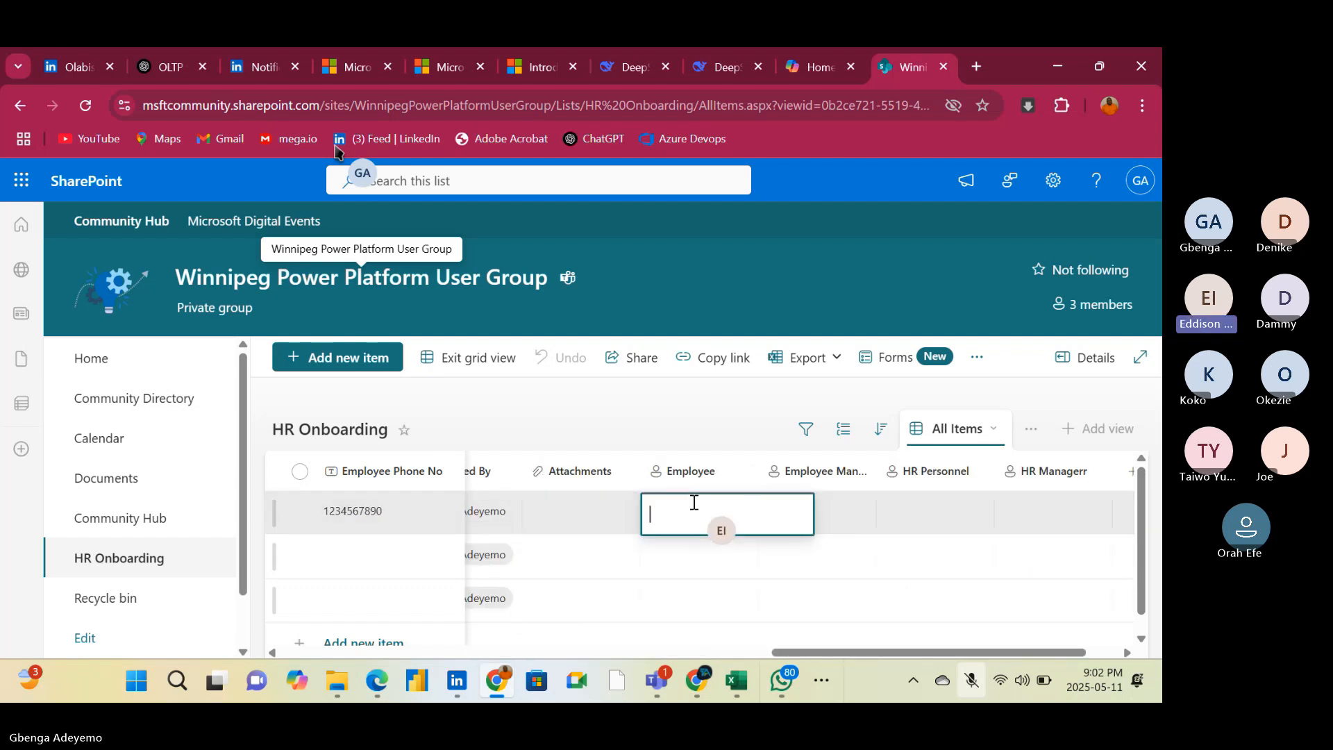
{"action": "type", "text": "jo"}
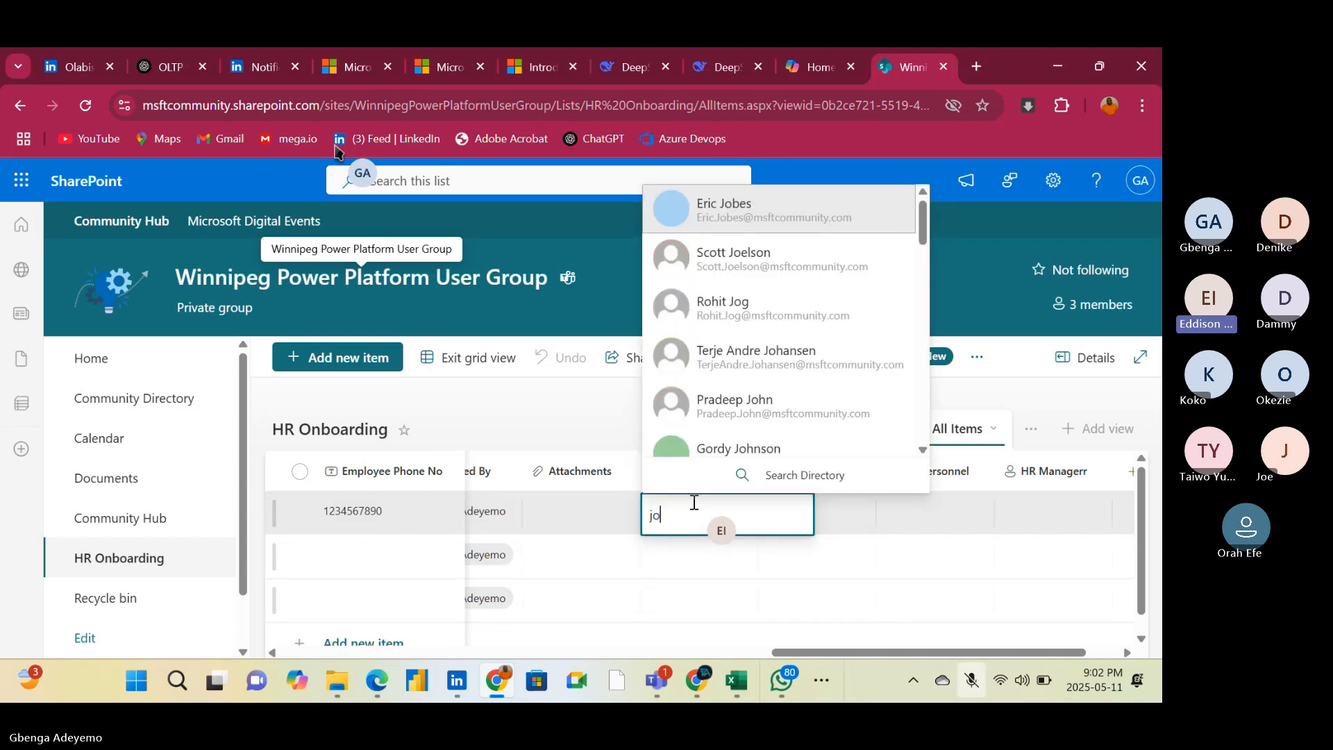
{"action": "type", "text": "hn"}
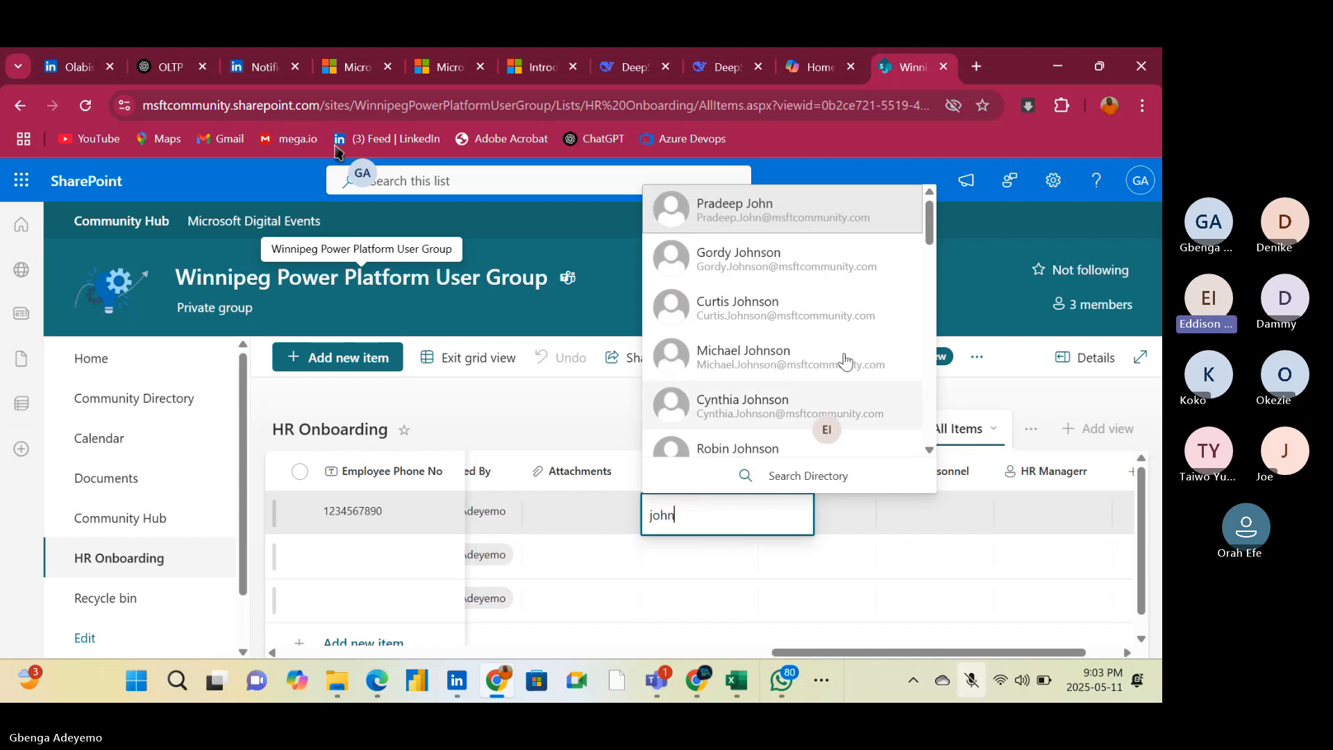
{"action": "left_click", "coordinate": [813, 220]}
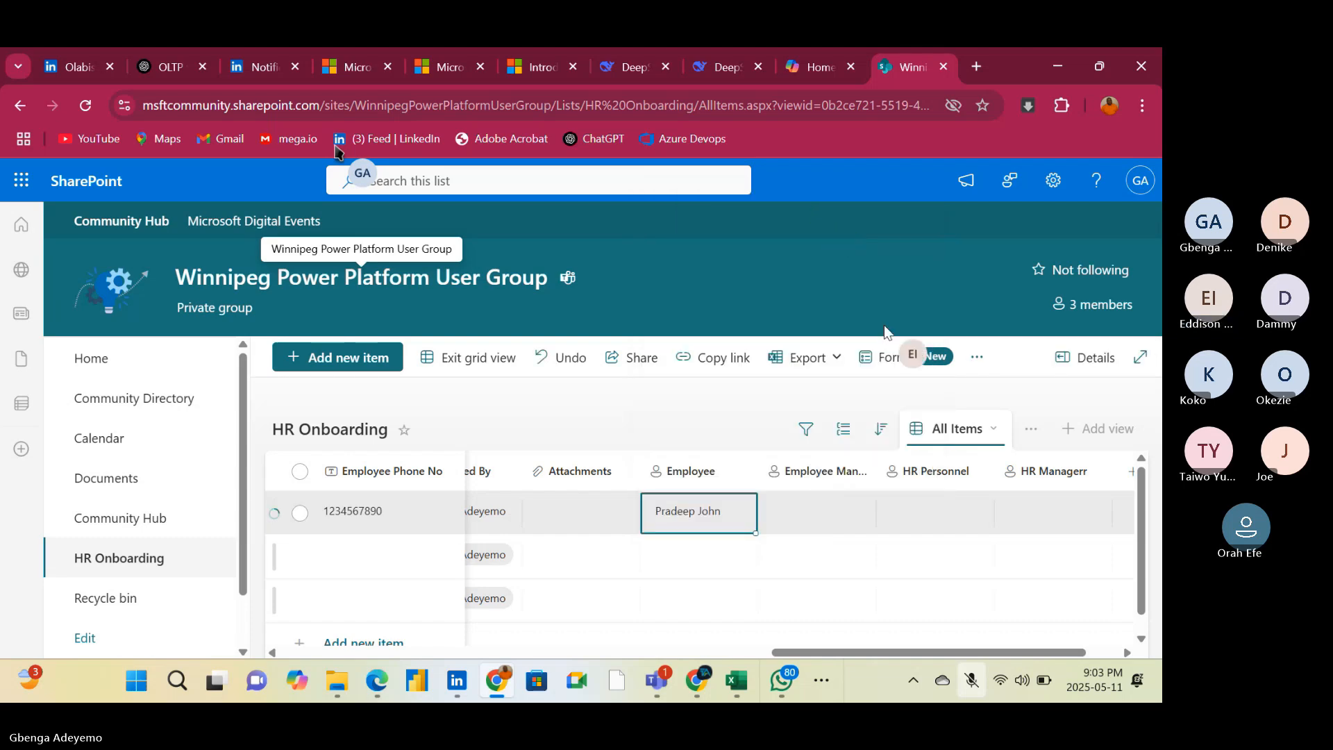
Fill the first list item's Employee Manager cell by searching the directory for a first name and picking the fourth suggested person
{"action": "left_click", "coordinate": [817, 515]}
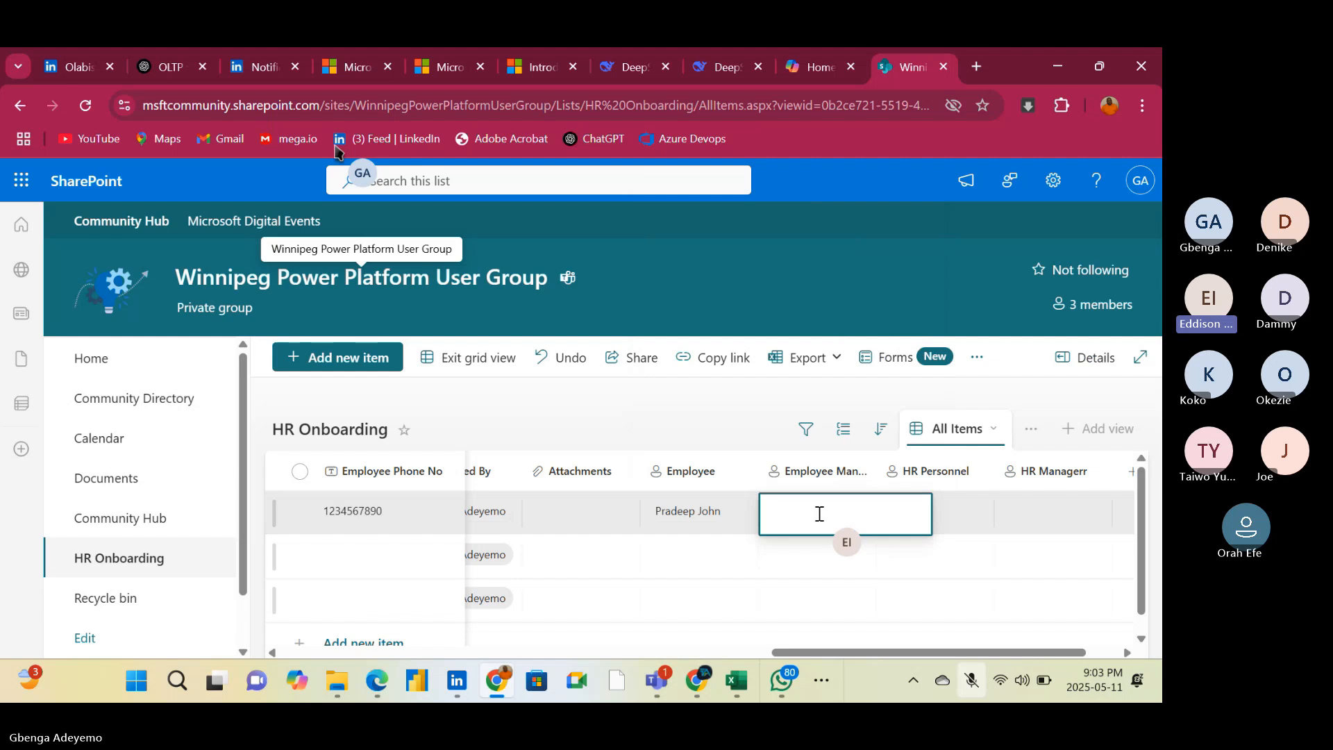
{"action": "type", "text": "m"}
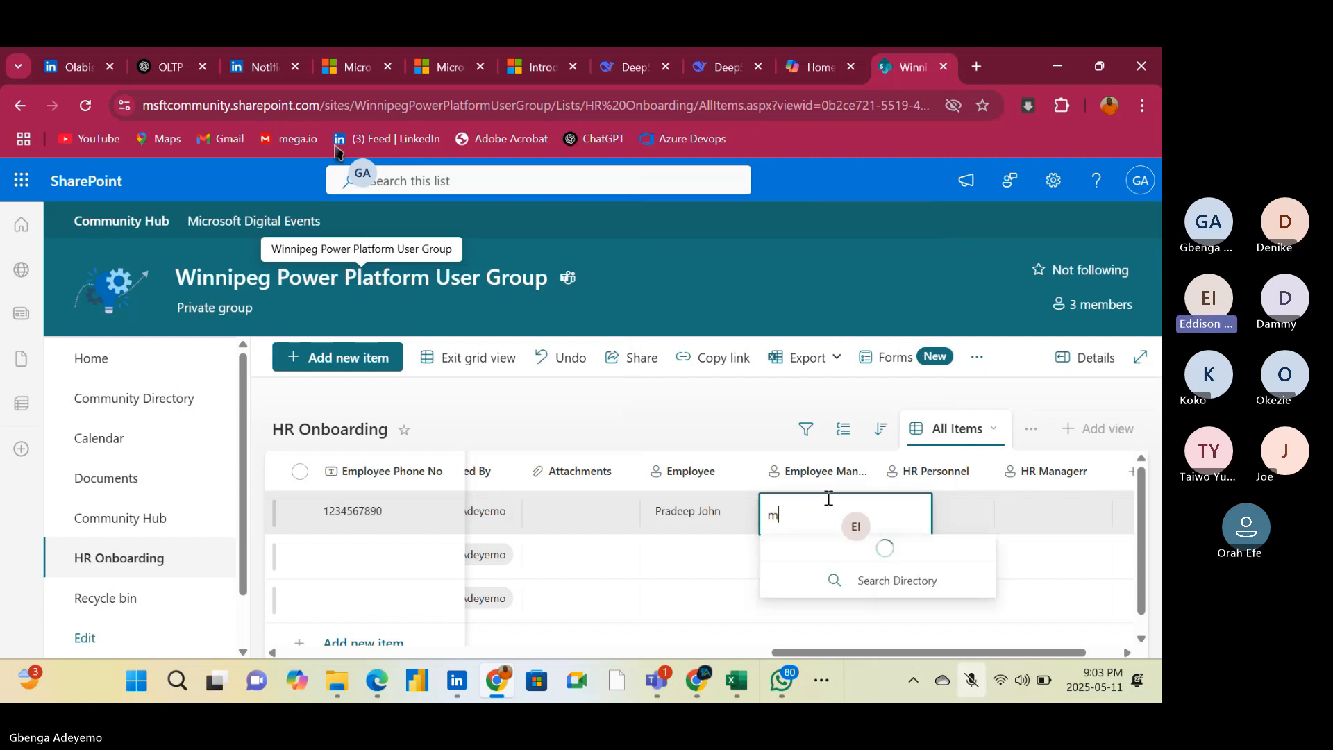
{"action": "type", "text": "ark"}
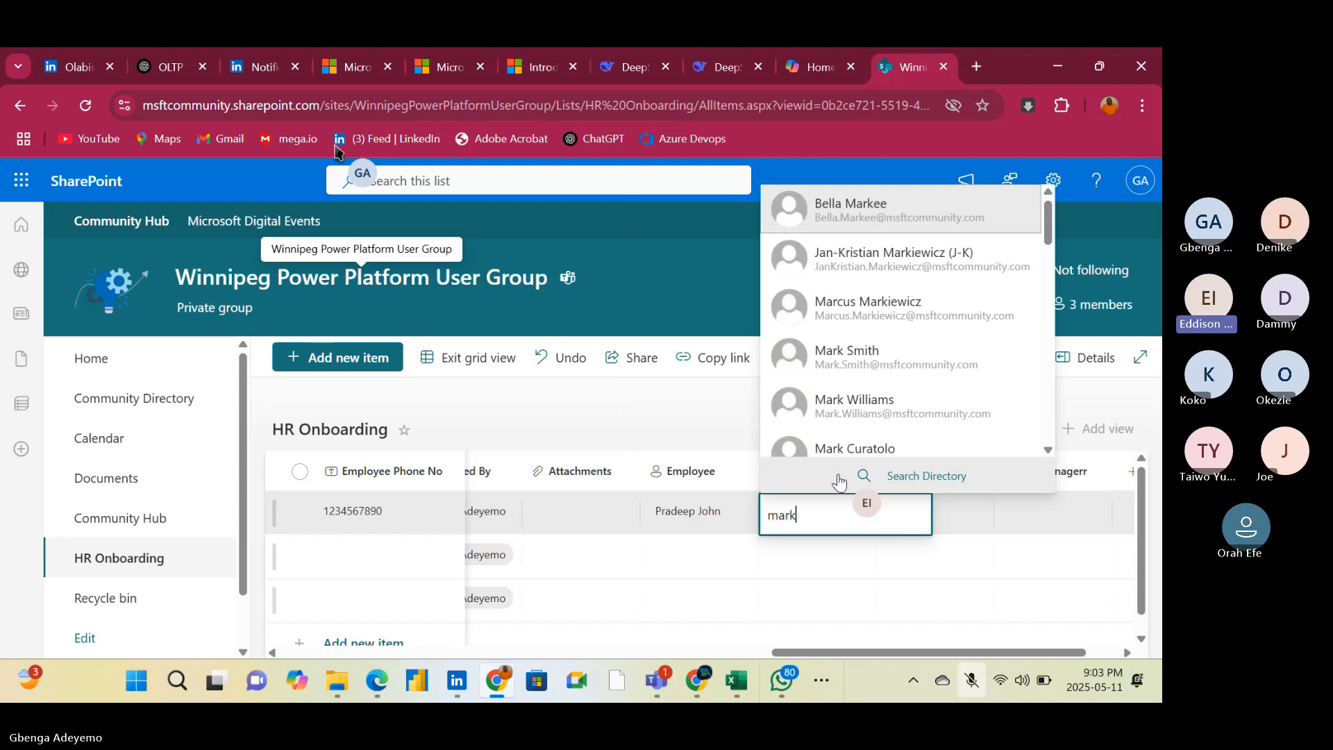
{"action": "left_click", "coordinate": [896, 368]}
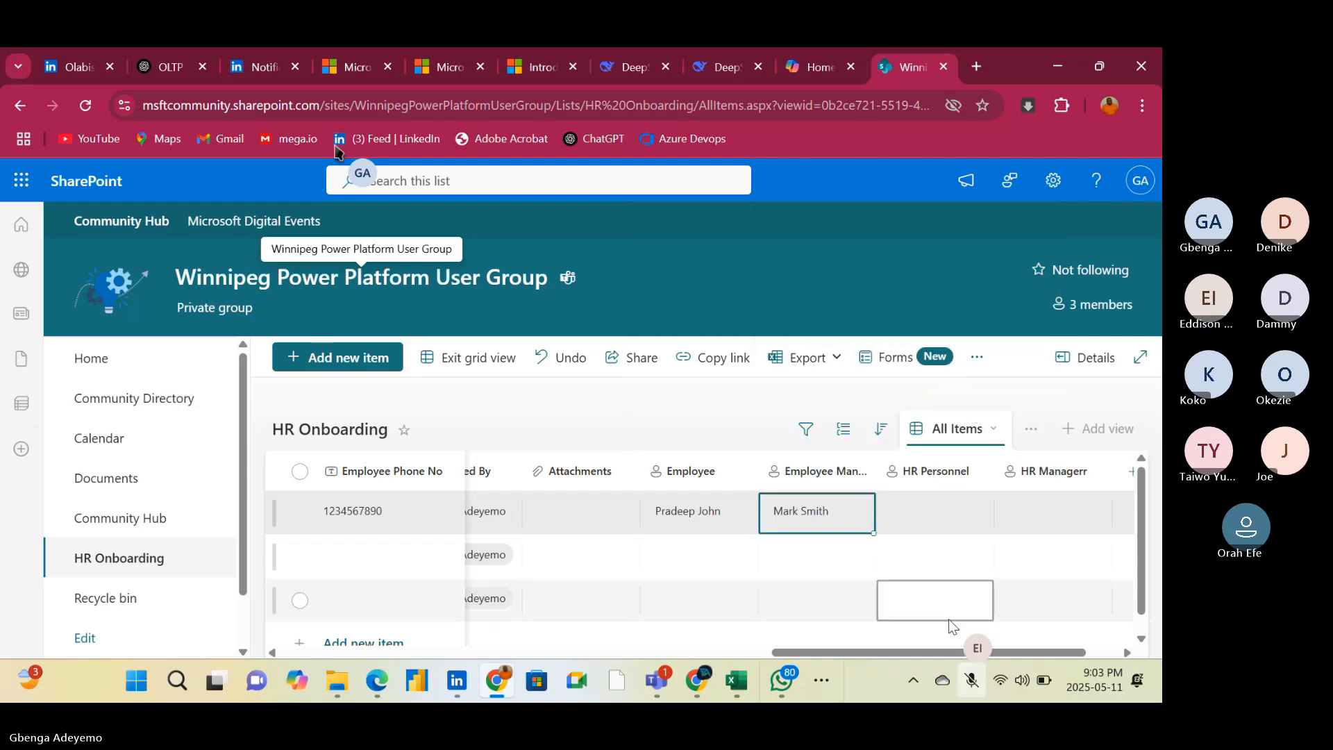
Set the first item's HR Personnel to the third directory match for "vi" and its HR Managerr to the fourth match for a short first name
{"action": "double_click", "coordinate": [919, 503]}
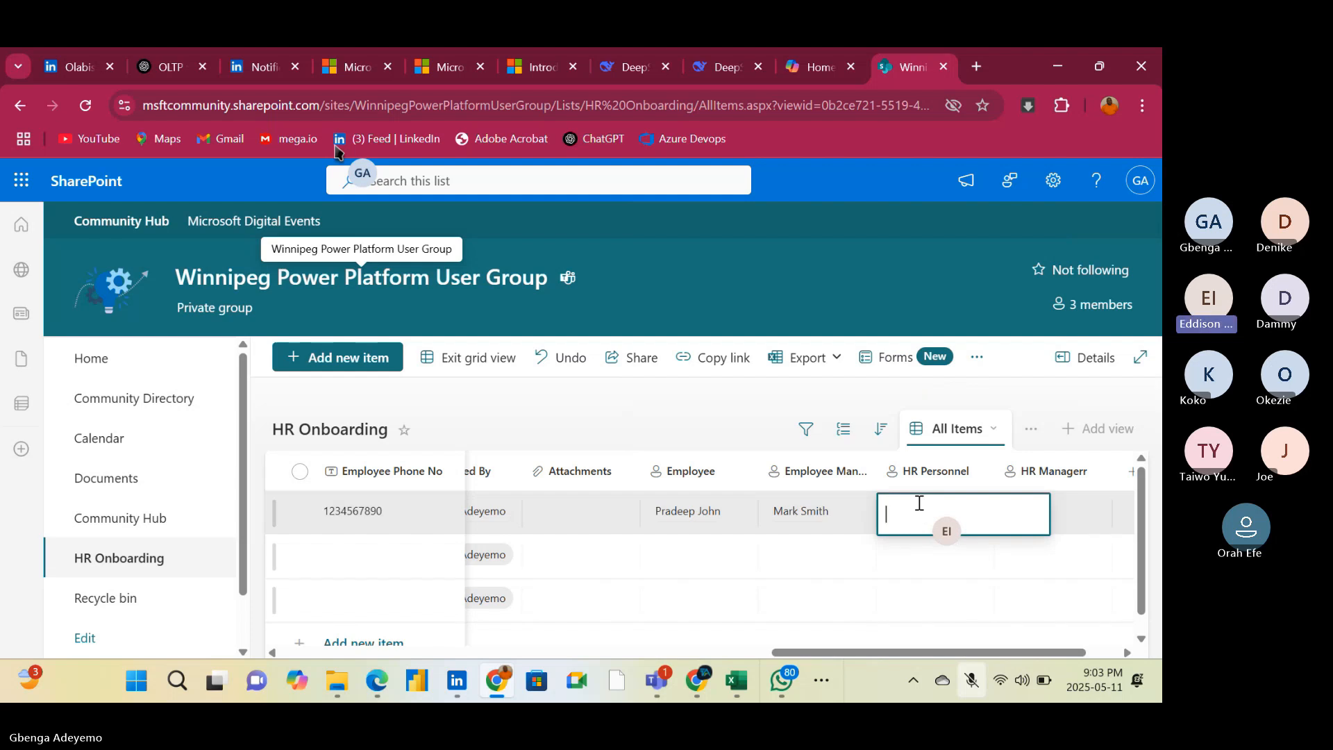
{"action": "type", "text": "vi"}
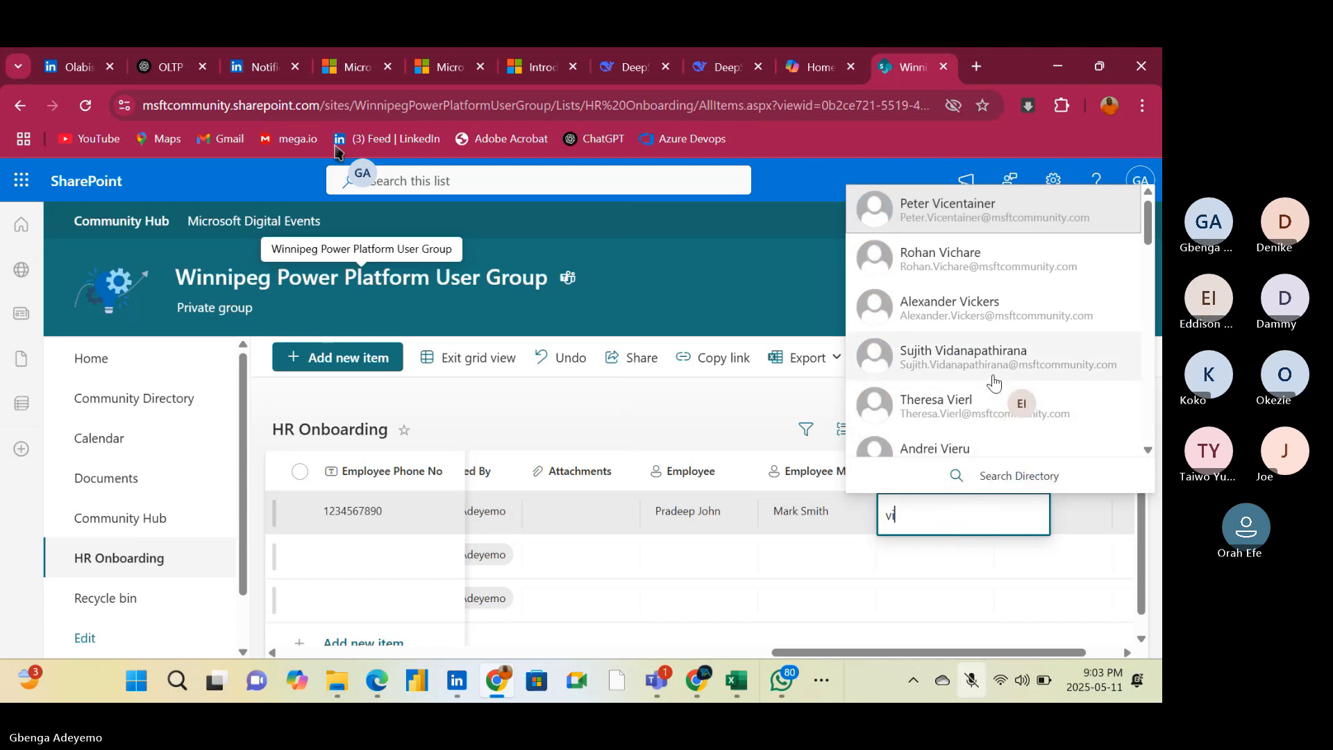
{"action": "left_click", "coordinate": [1010, 311]}
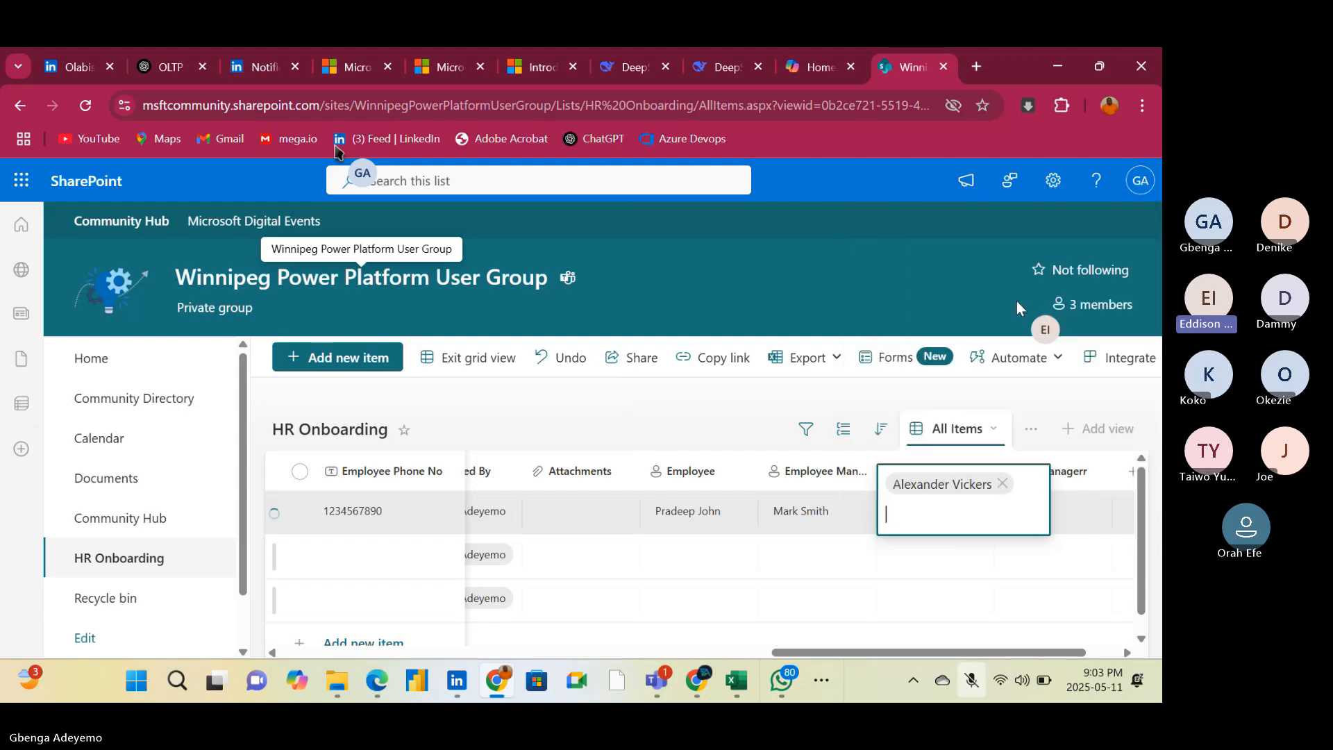
{"action": "left_click", "coordinate": [1046, 507]}
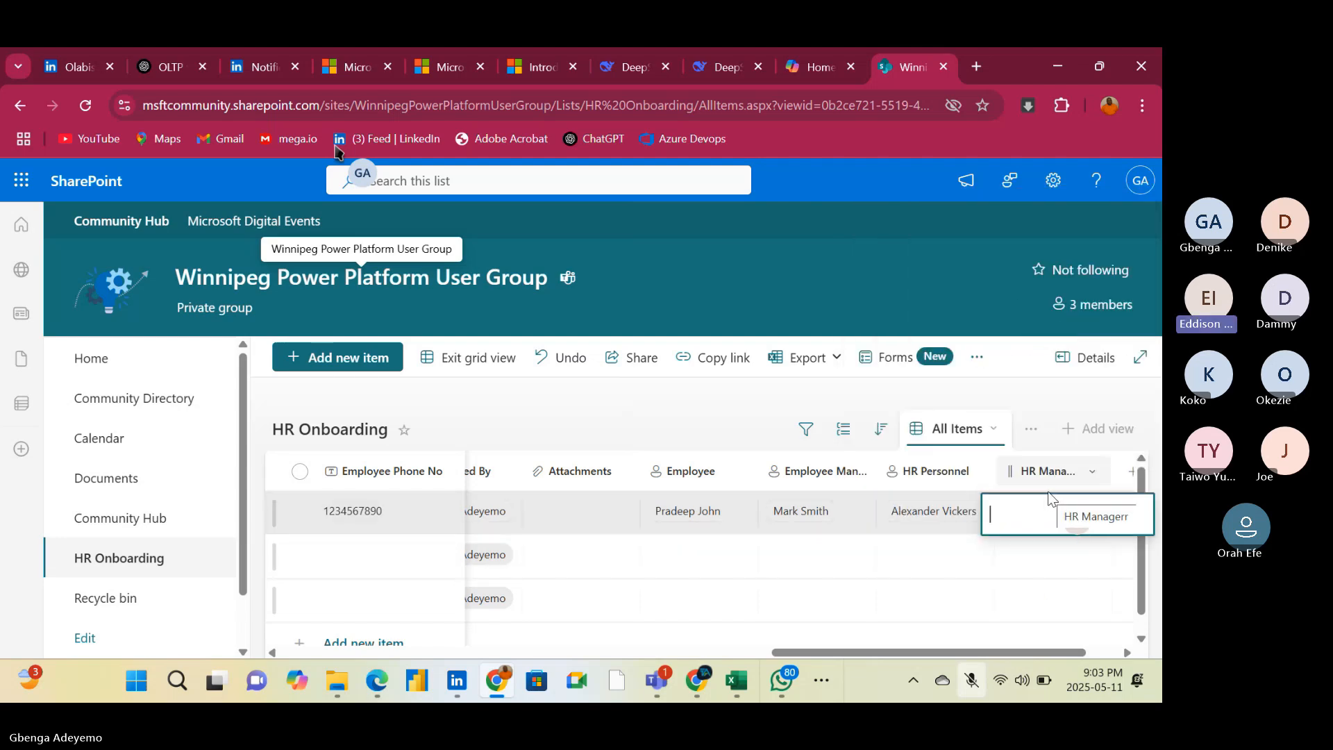
{"action": "type", "text": "ben"}
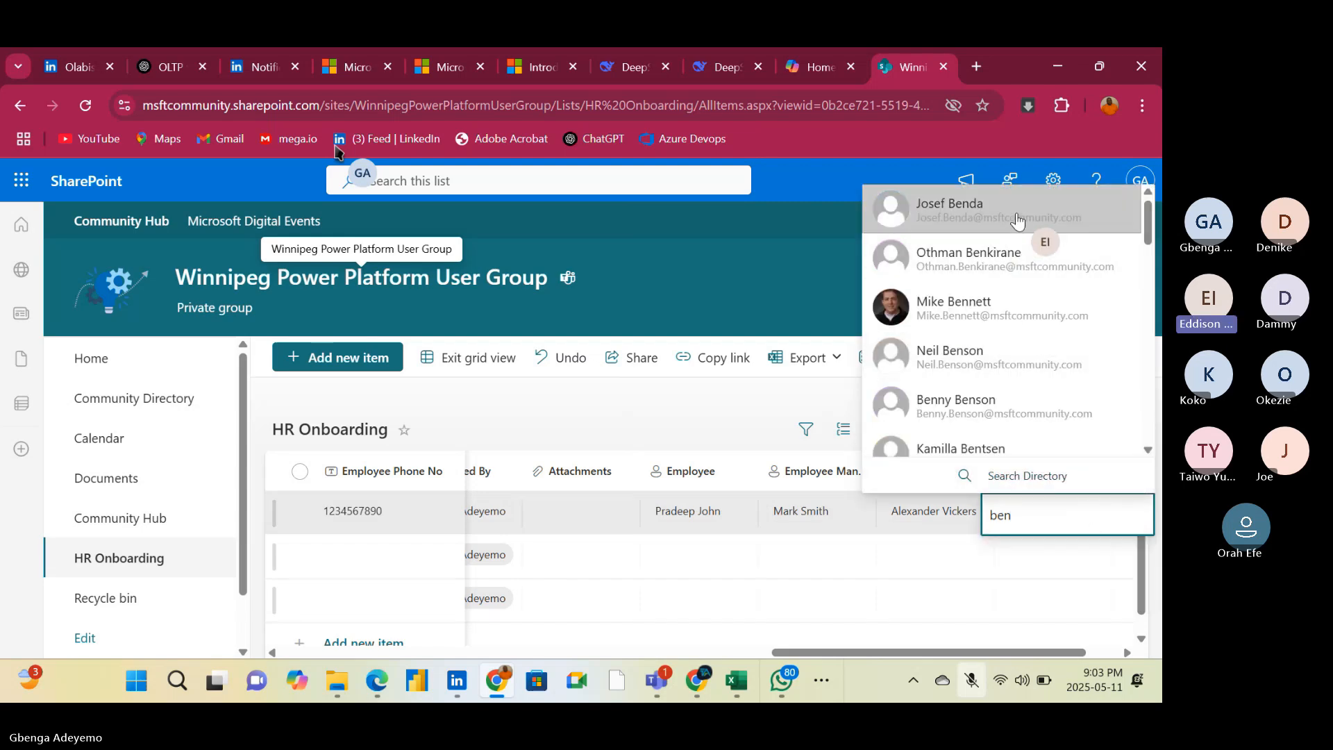
{"action": "left_click", "coordinate": [1004, 356]}
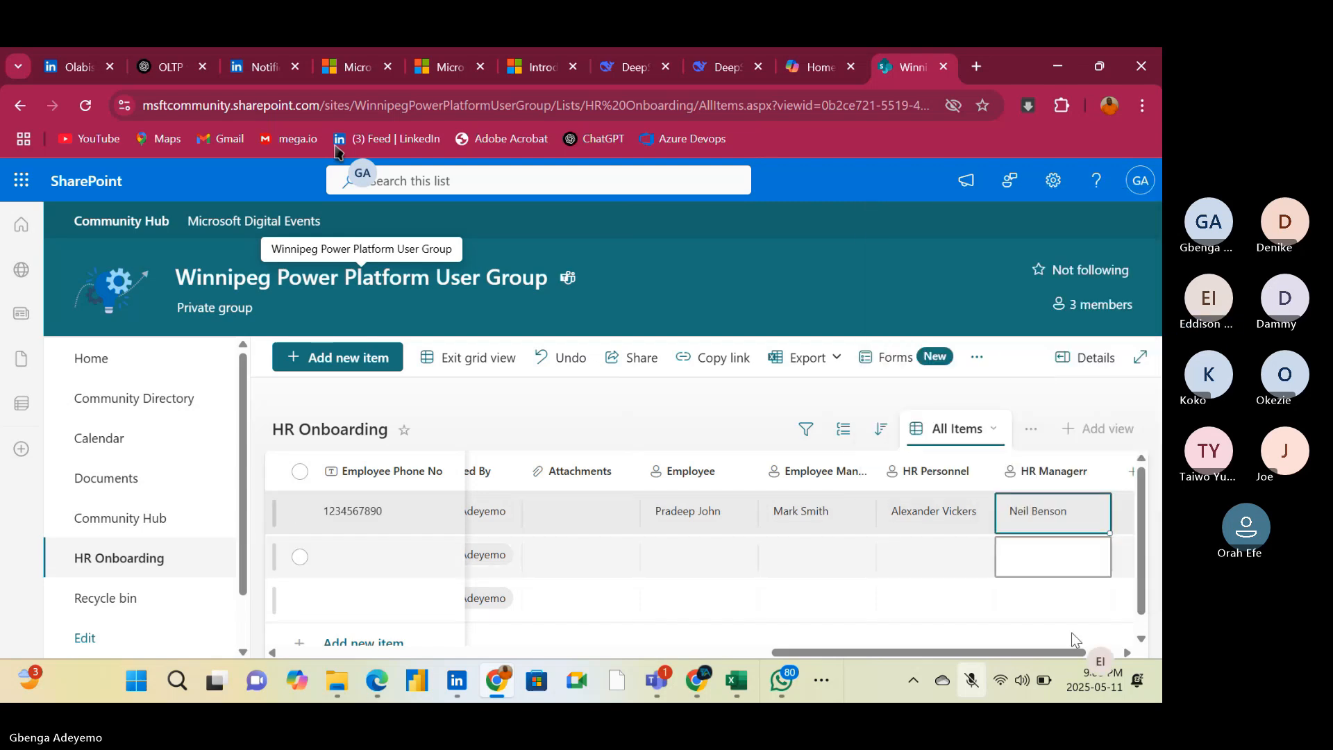
Set the second item's Employee to the third directory match for "e" and its Employee Manager to the second match for "d"
{"action": "left_click", "coordinate": [666, 559]}
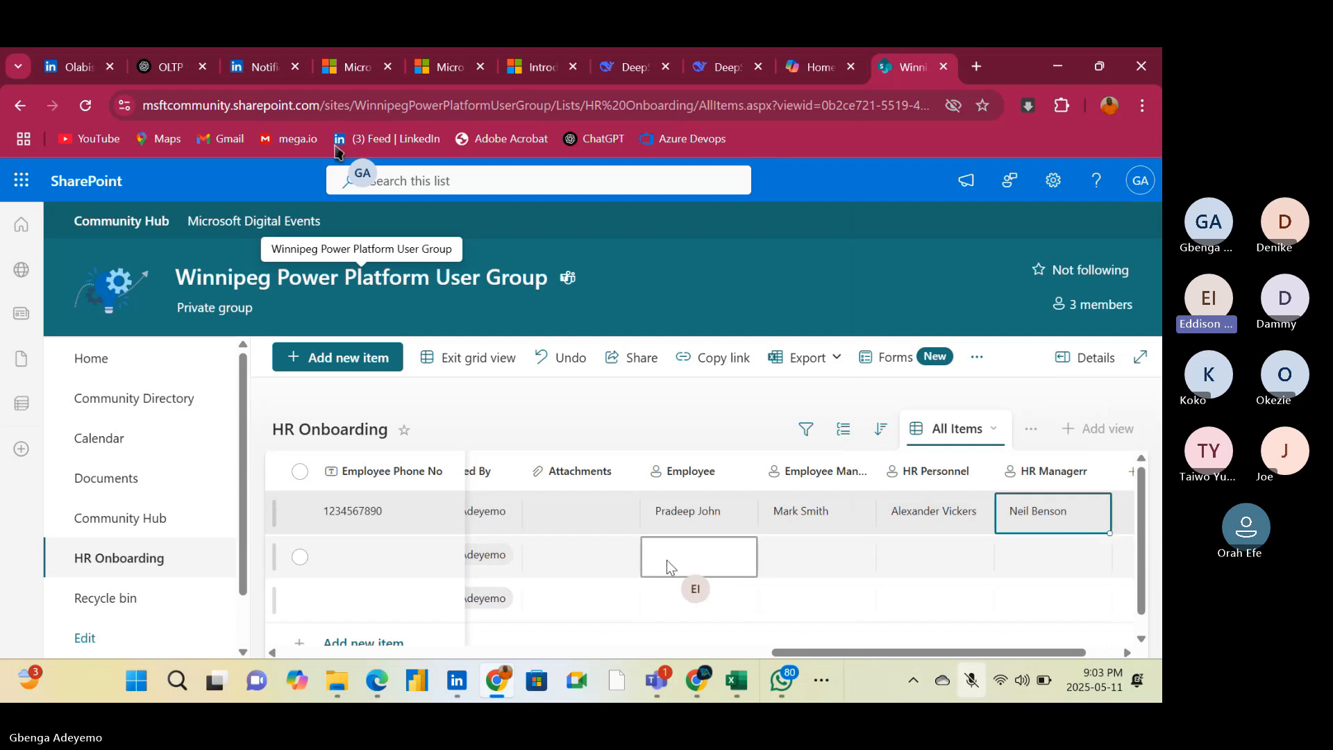
{"action": "left_click", "coordinate": [676, 553]}
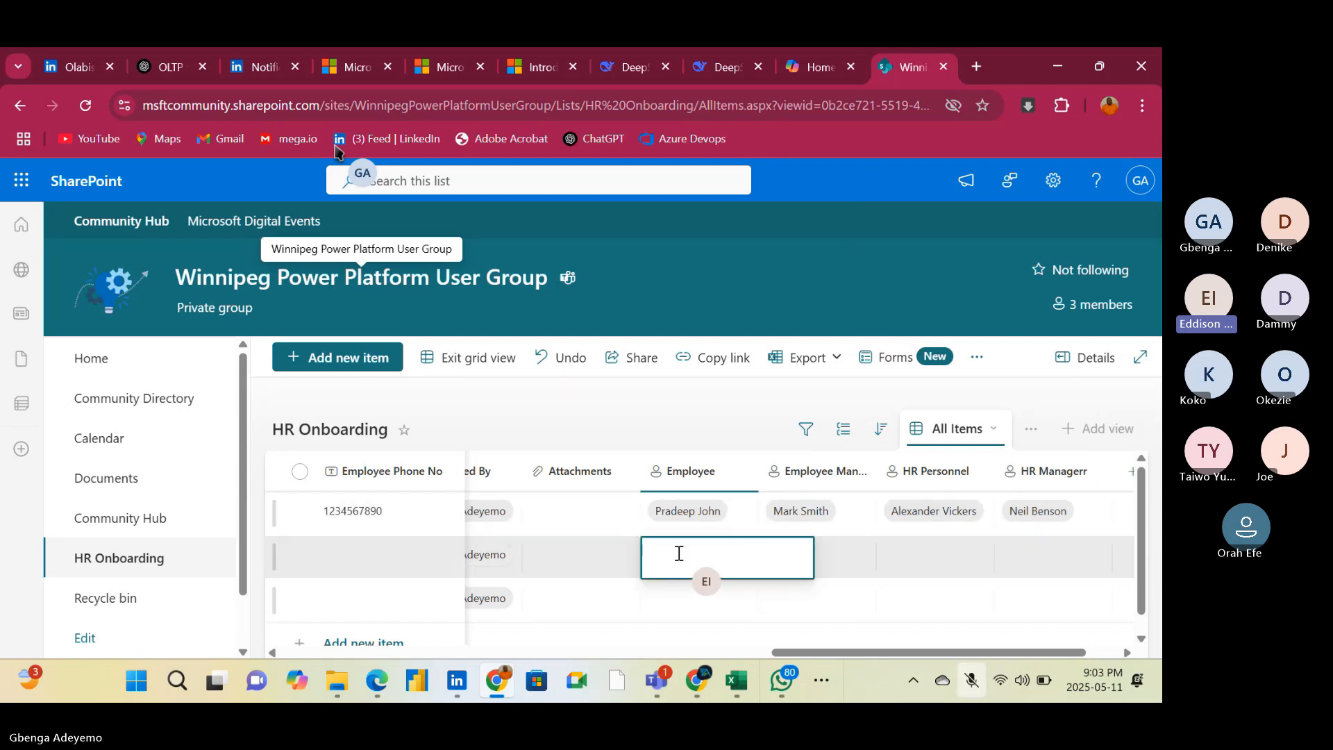
{"action": "type", "text": "fh"}
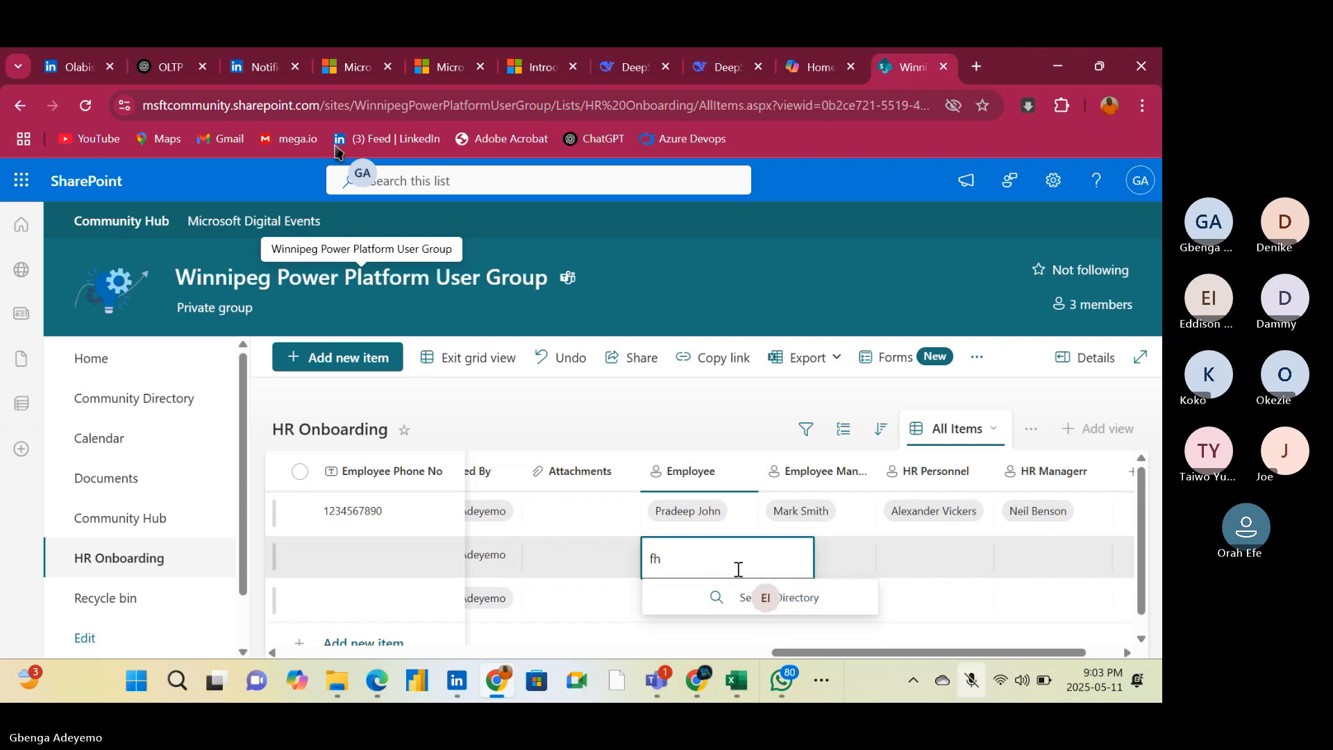
{"action": "key", "text": "BackSpace"}
{"action": "key", "text": "BackSpace"}
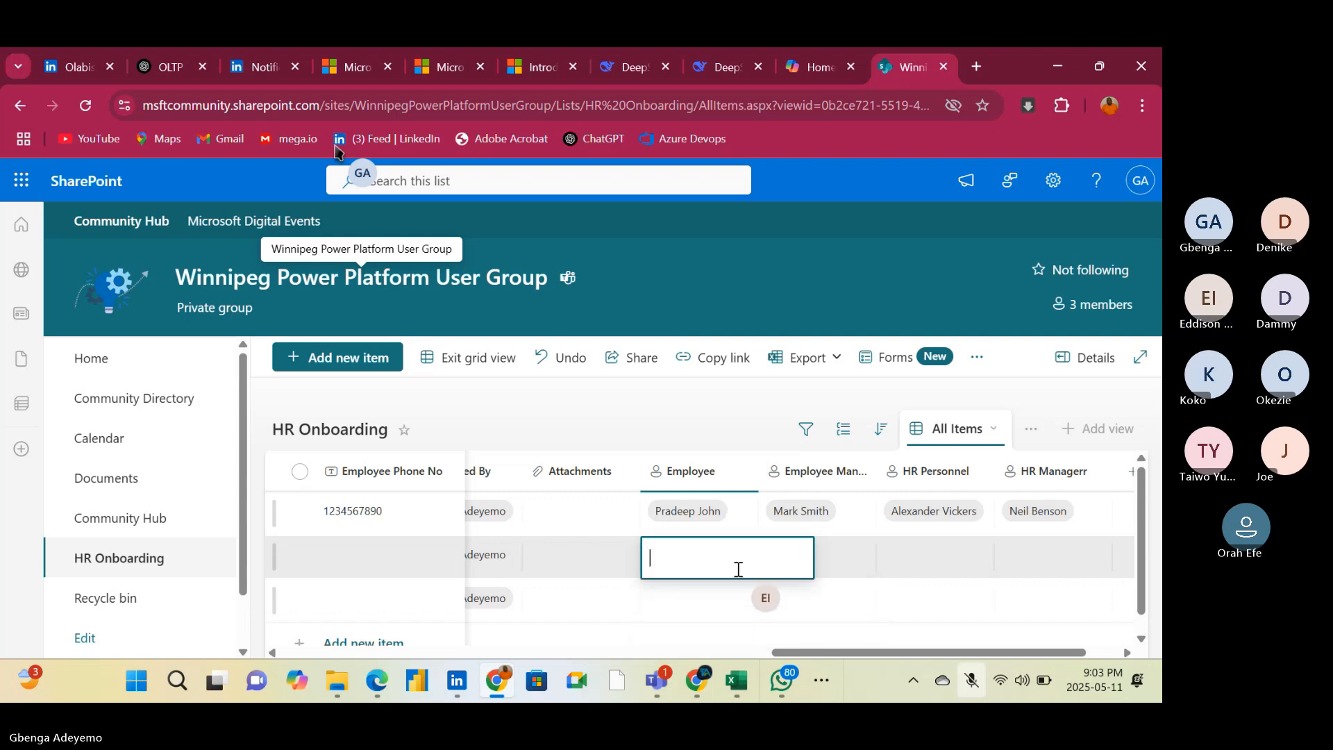
{"action": "type", "text": "e"}
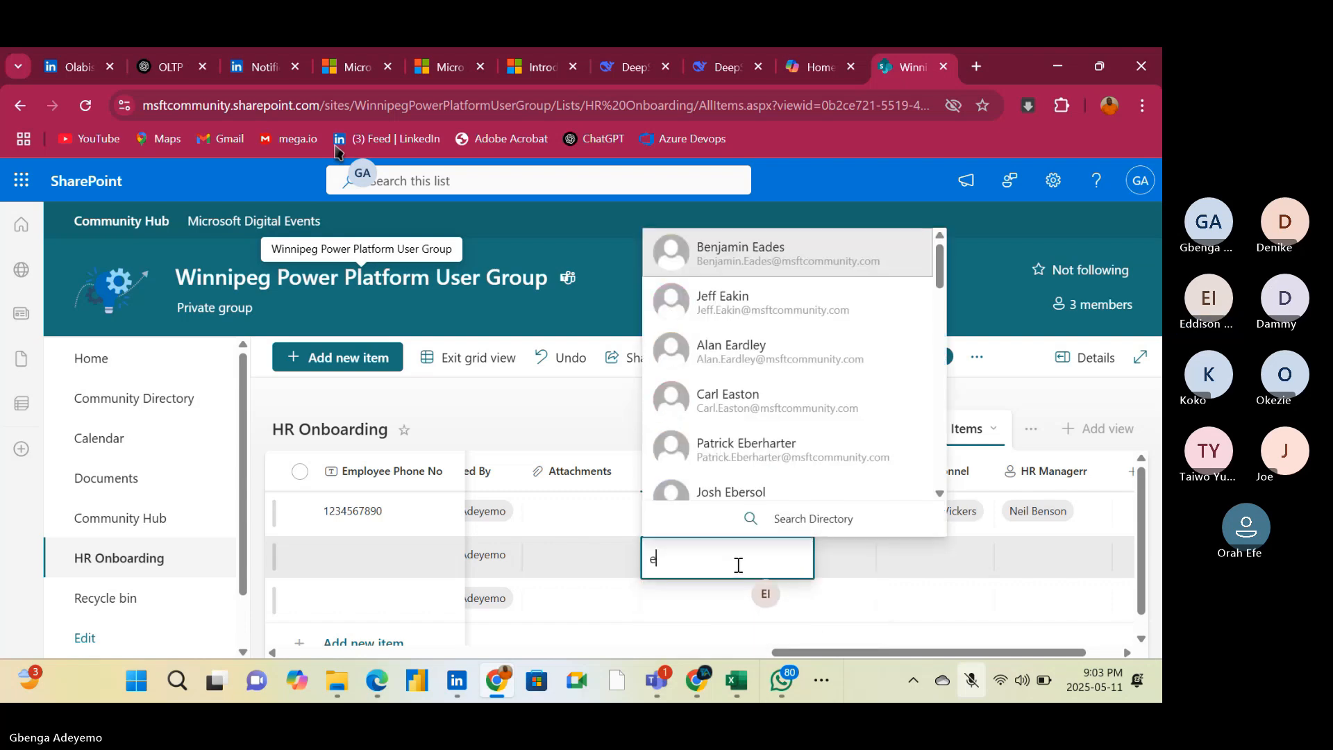
{"action": "left_click", "coordinate": [729, 352]}
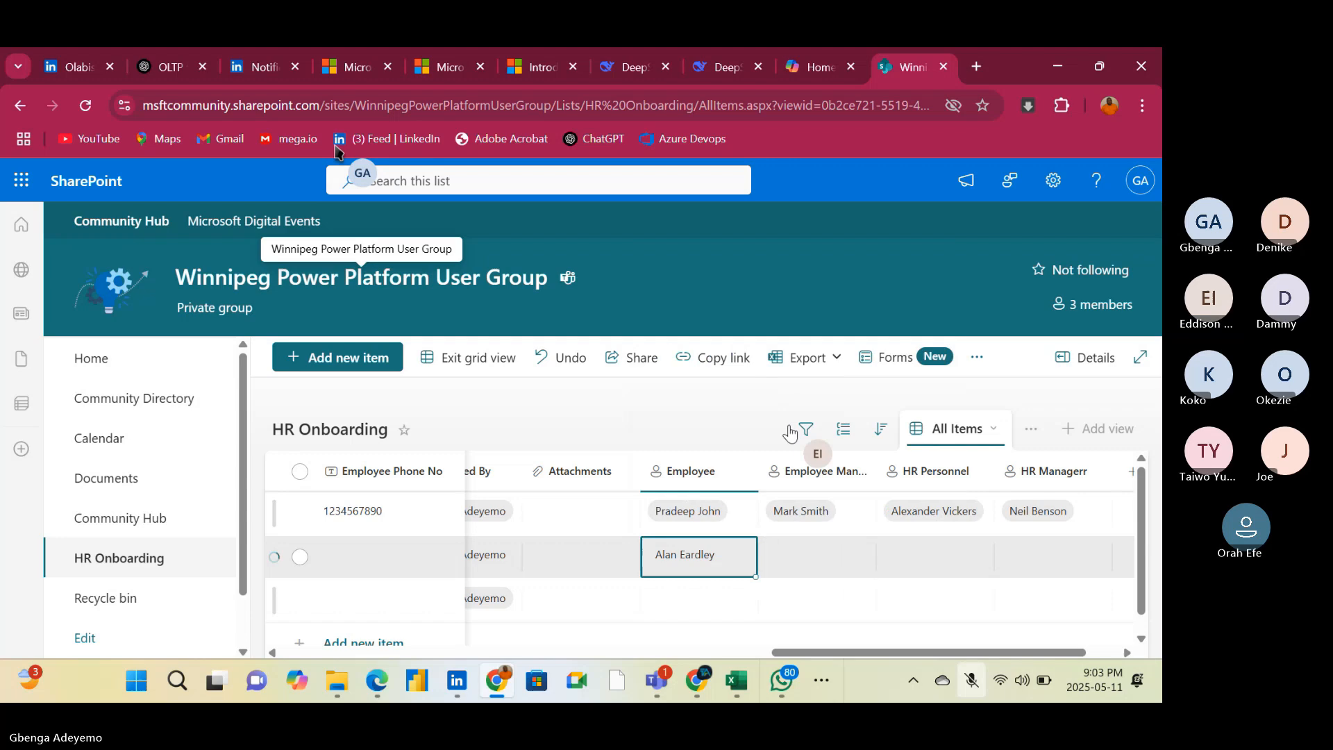
{"action": "left_click", "coordinate": [818, 559]}
{"action": "type", "text": "d"}
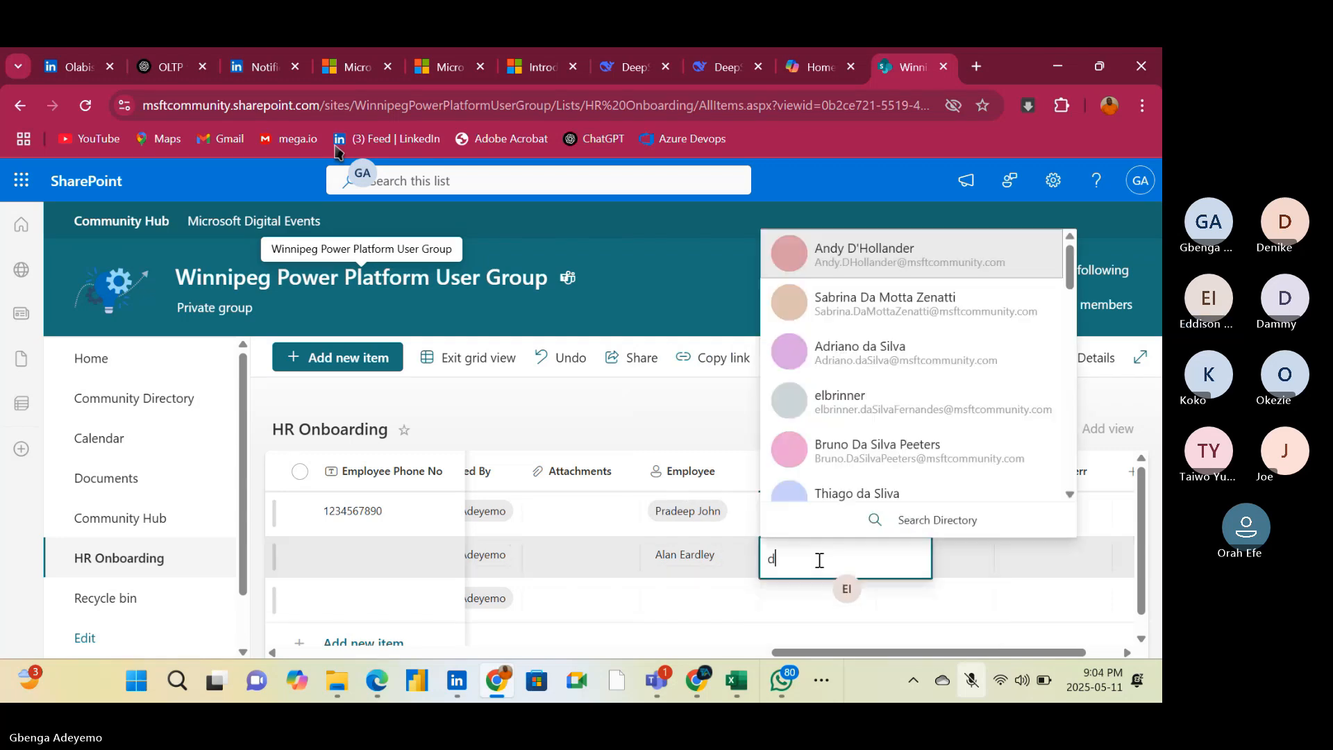
{"action": "left_click", "coordinate": [860, 309]}
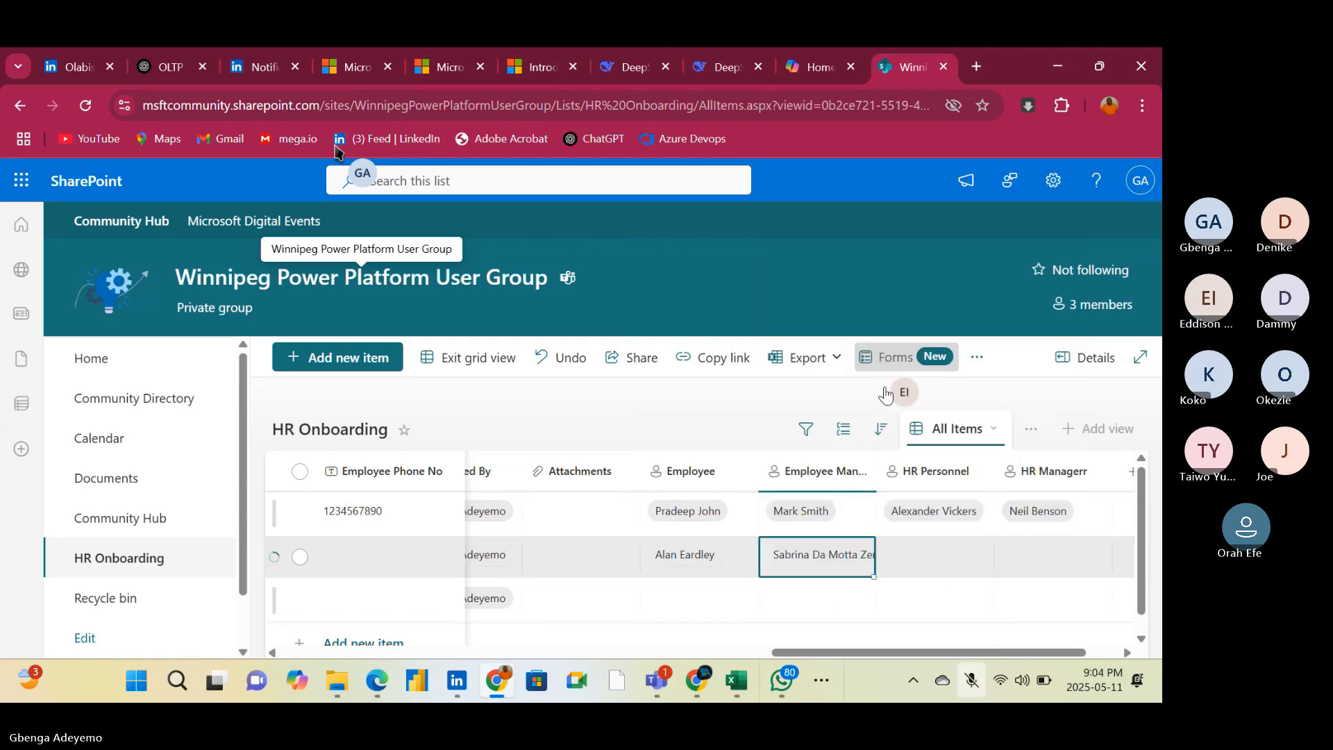
Set the second item's HR Personnel to the fourth directory match for "e" and its HR Managerr to the fourth match for "r"
{"action": "left_click", "coordinate": [941, 559]}
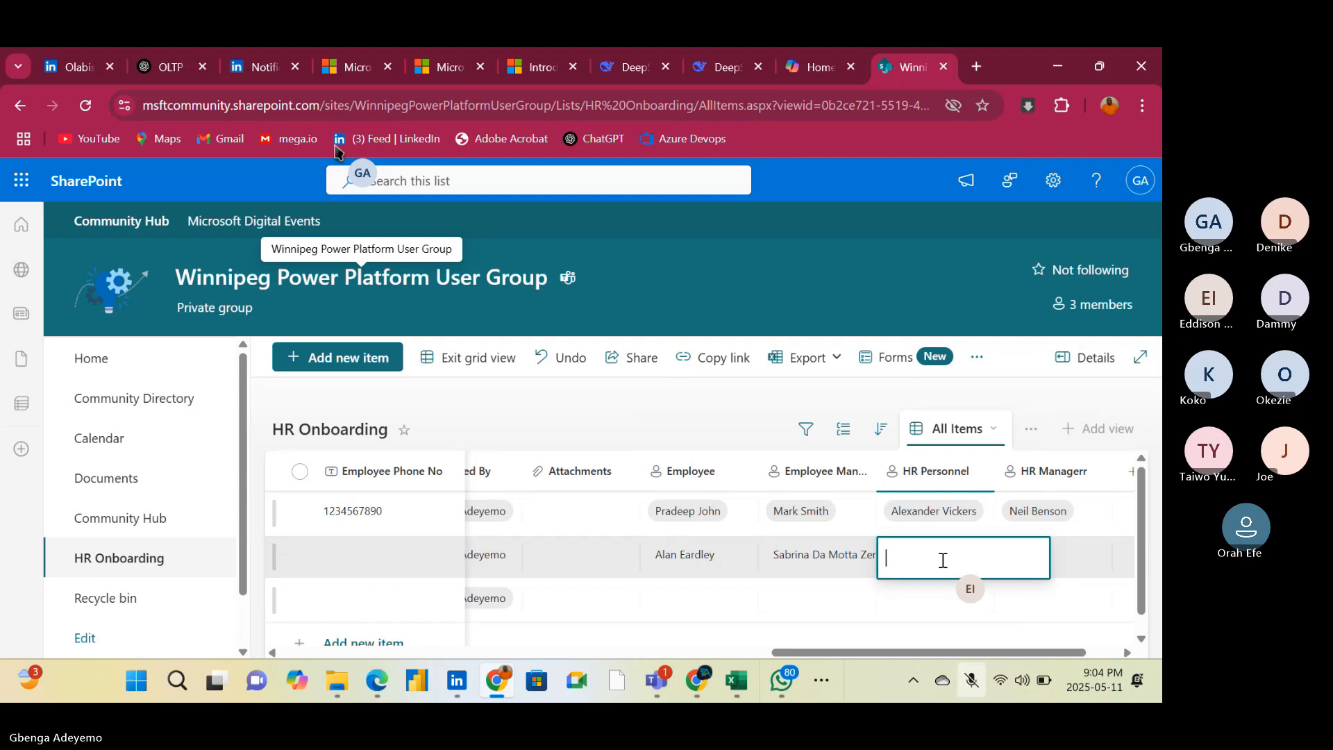
{"action": "type", "text": "e"}
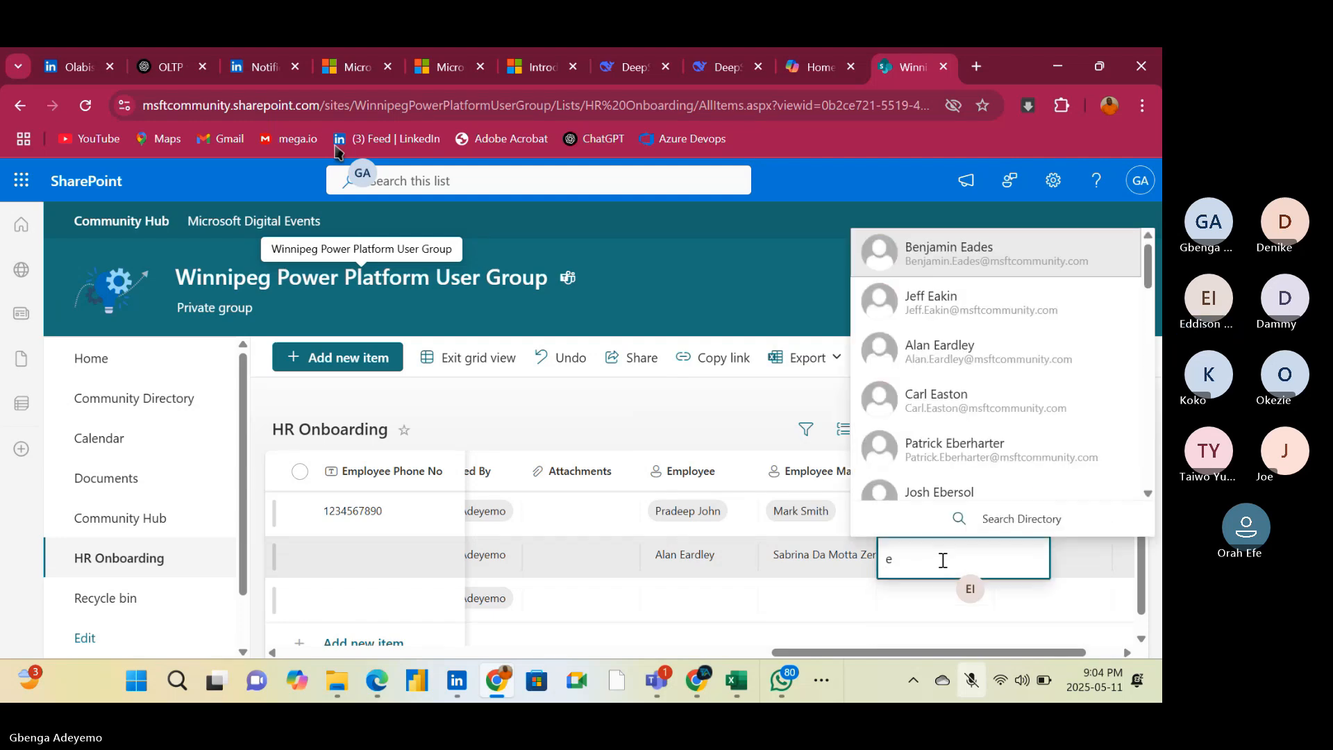
{"action": "left_click", "coordinate": [947, 406]}
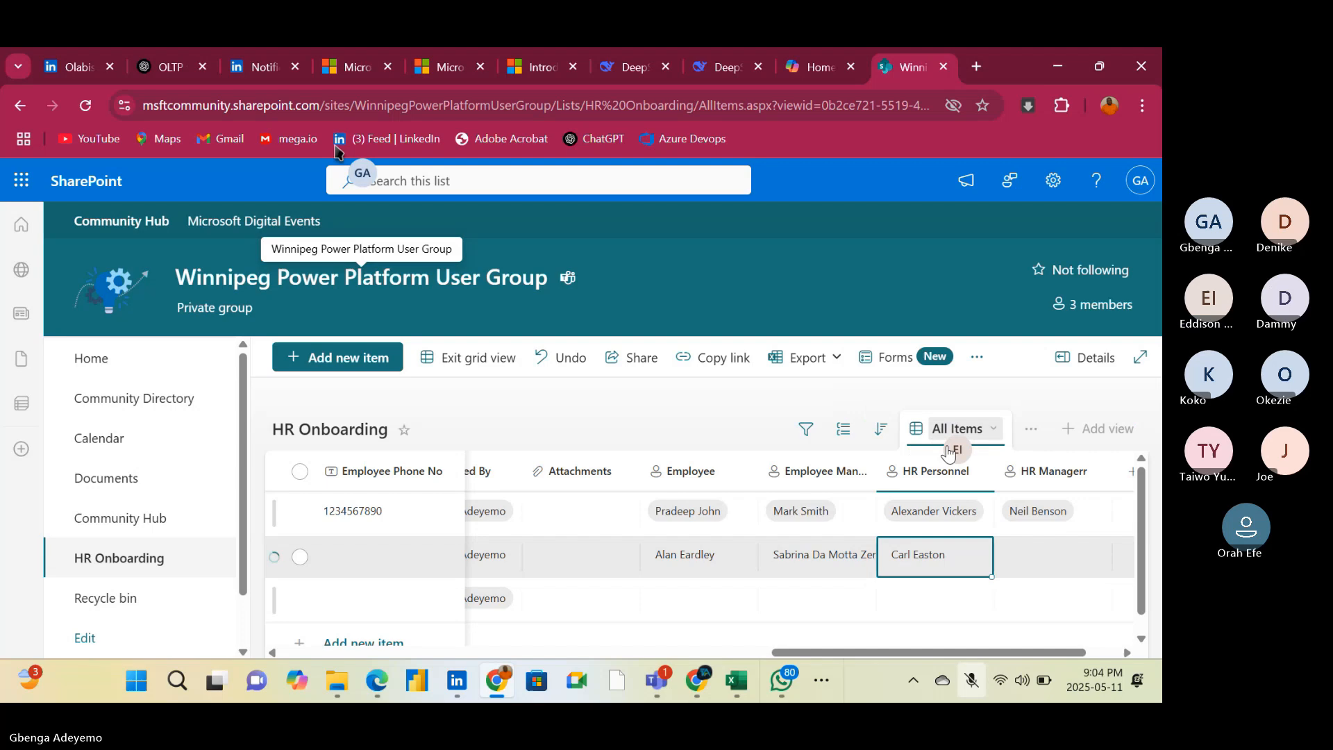
{"action": "left_click", "coordinate": [1049, 559]}
{"action": "type", "text": "r"}
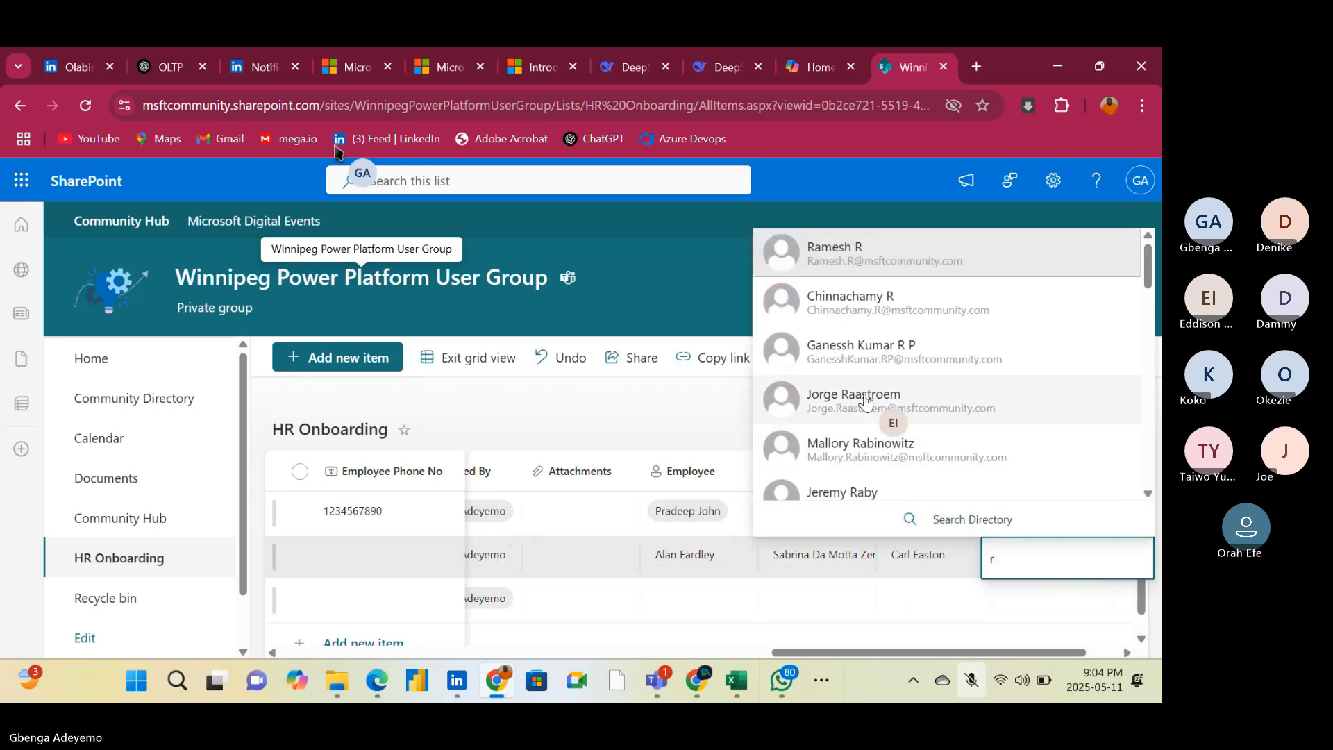
{"action": "left_click", "coordinate": [864, 397]}
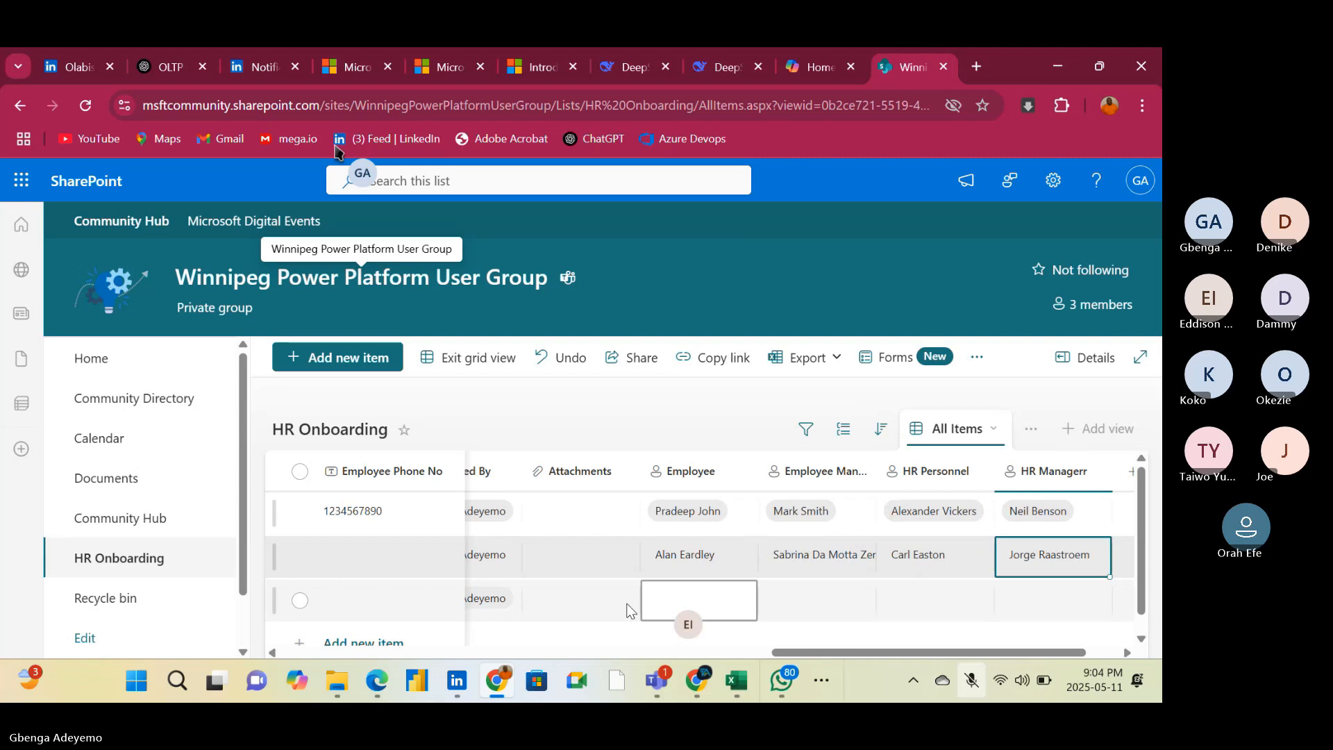
Set the third item's Employee to the third directory match for "z" and its Employee Manager to the first match for "w"
{"action": "left_click", "coordinate": [672, 600]}
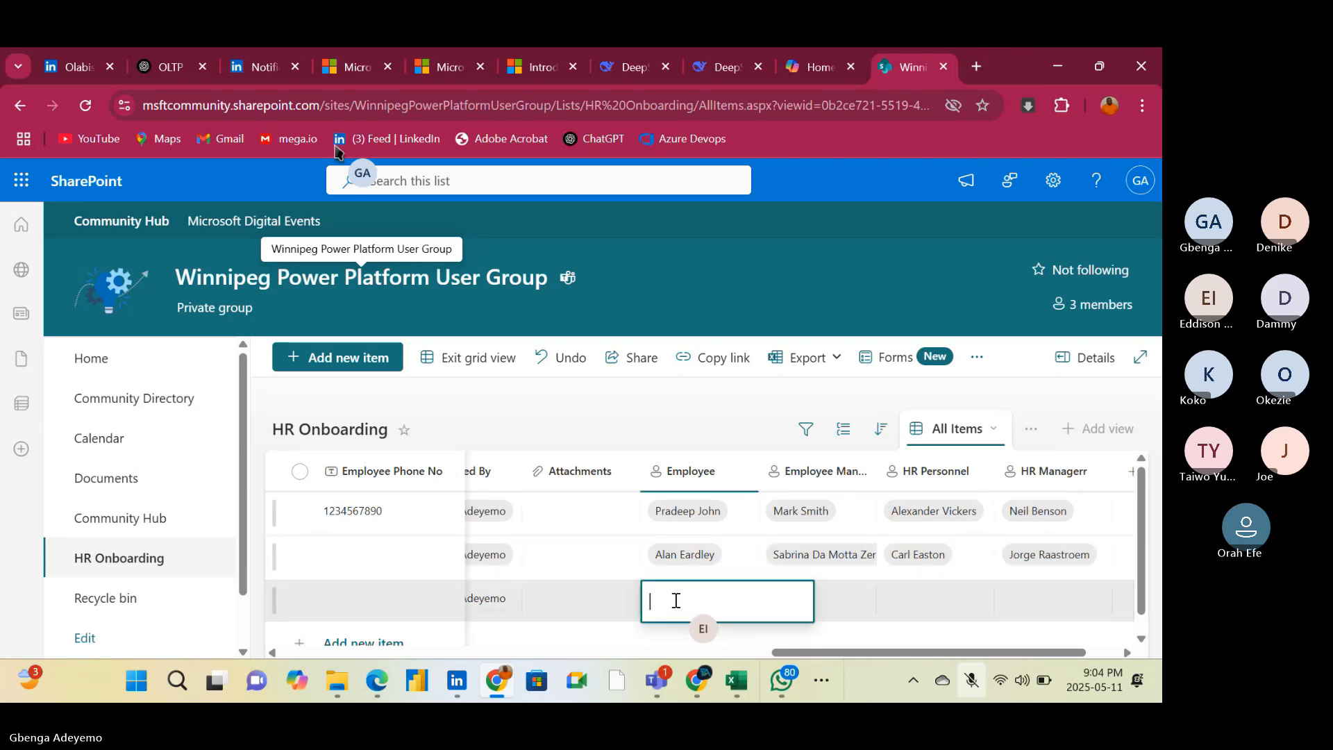
{"action": "type", "text": "z"}
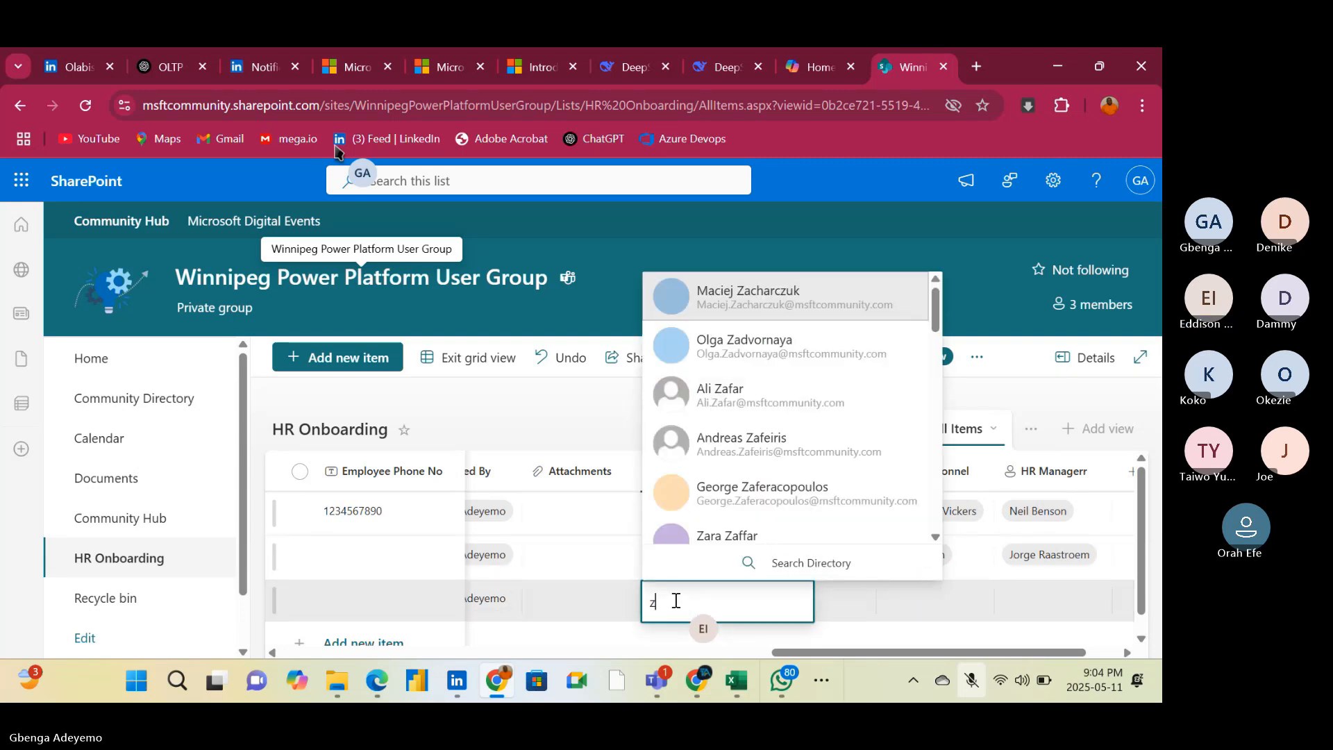
{"action": "left_click", "coordinate": [729, 395]}
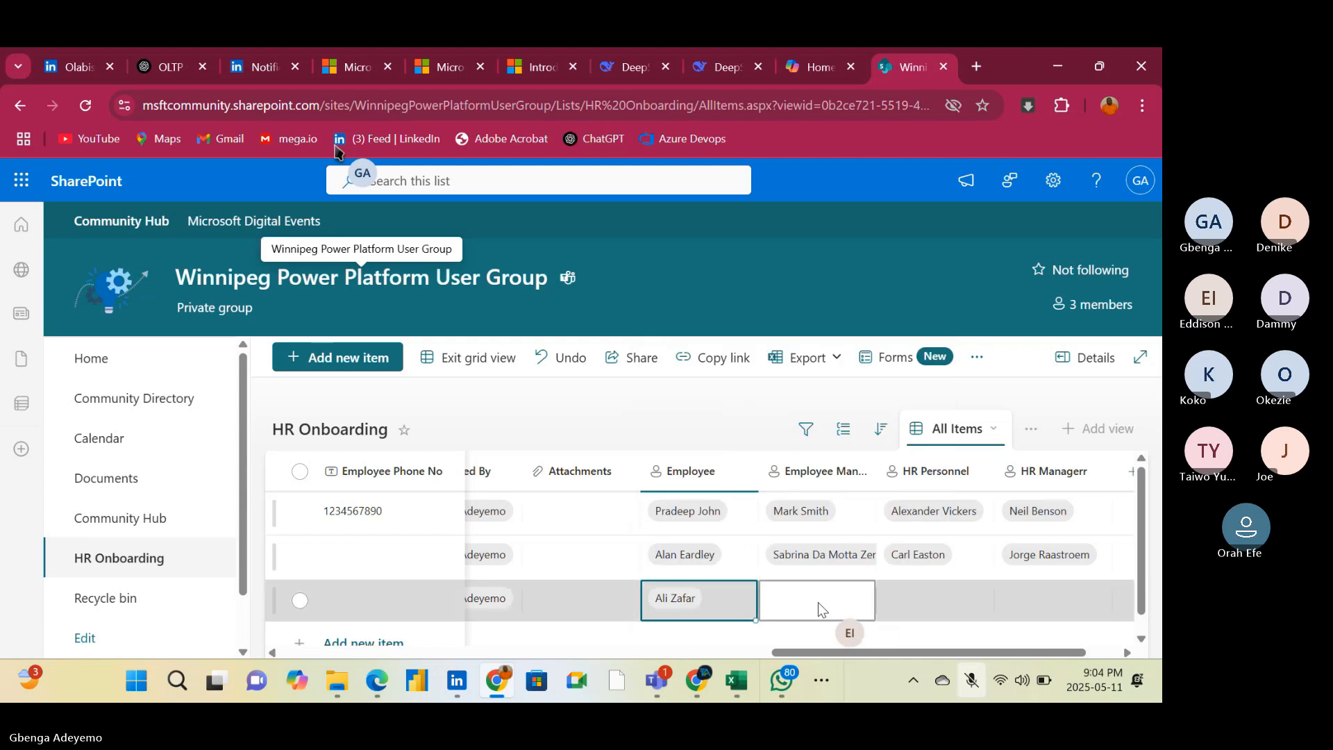
{"action": "left_click", "coordinate": [819, 603]}
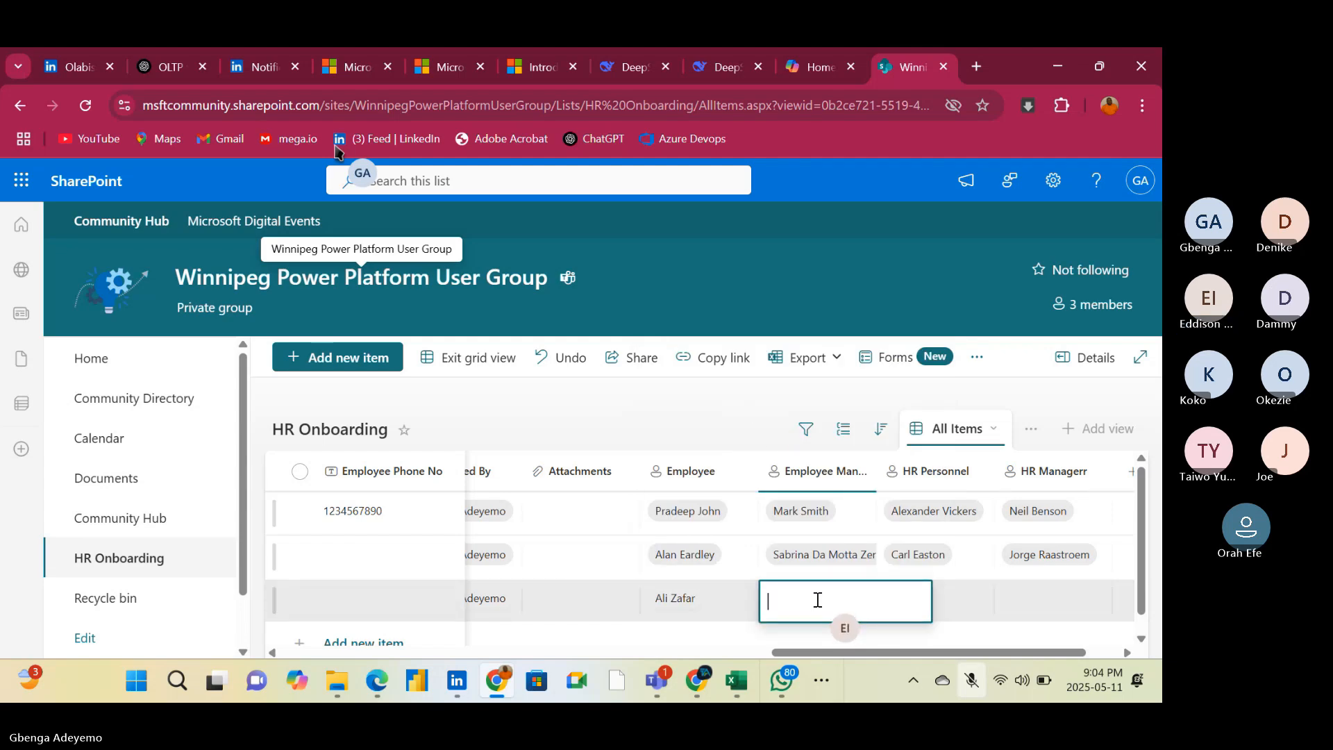
{"action": "type", "text": "w"}
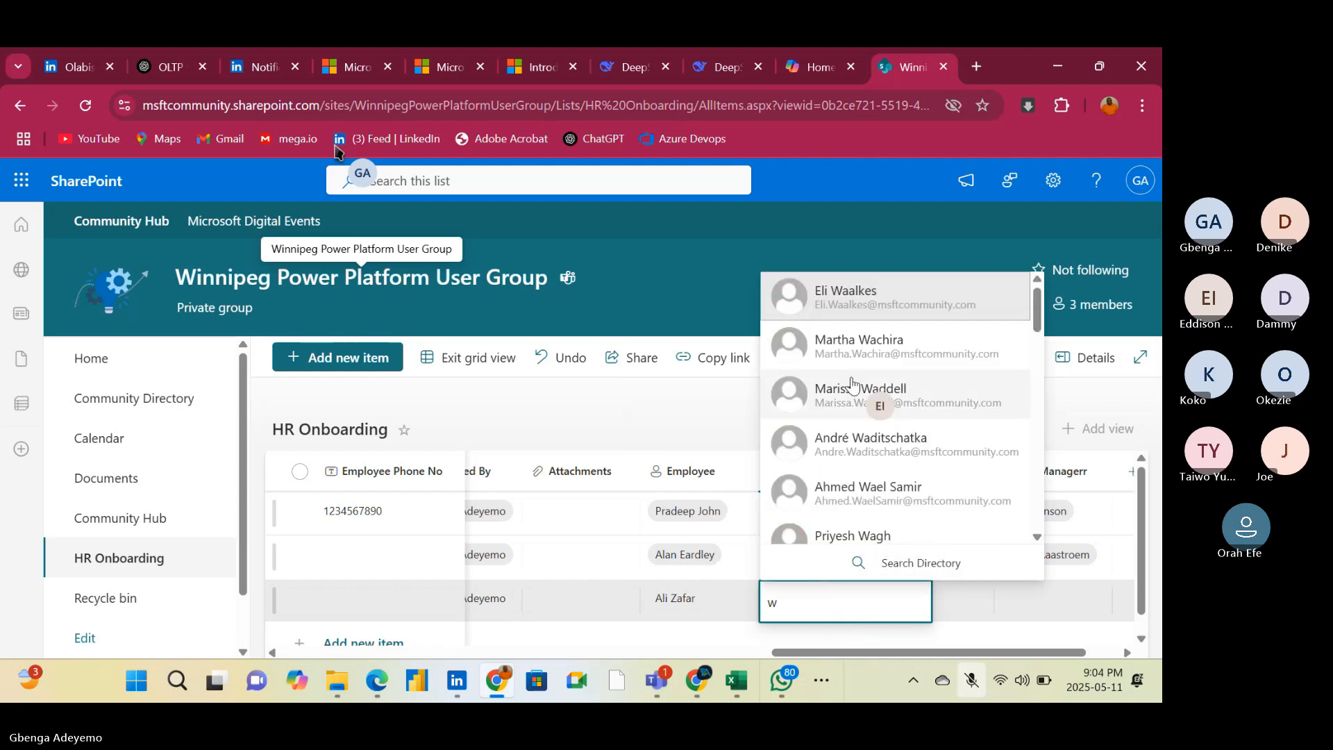
{"action": "left_click", "coordinate": [876, 304]}
Set the third item's HR Personnel to the second directory match for "g" and its HR Managerr to the second match for "j"
{"action": "left_click", "coordinate": [945, 605]}
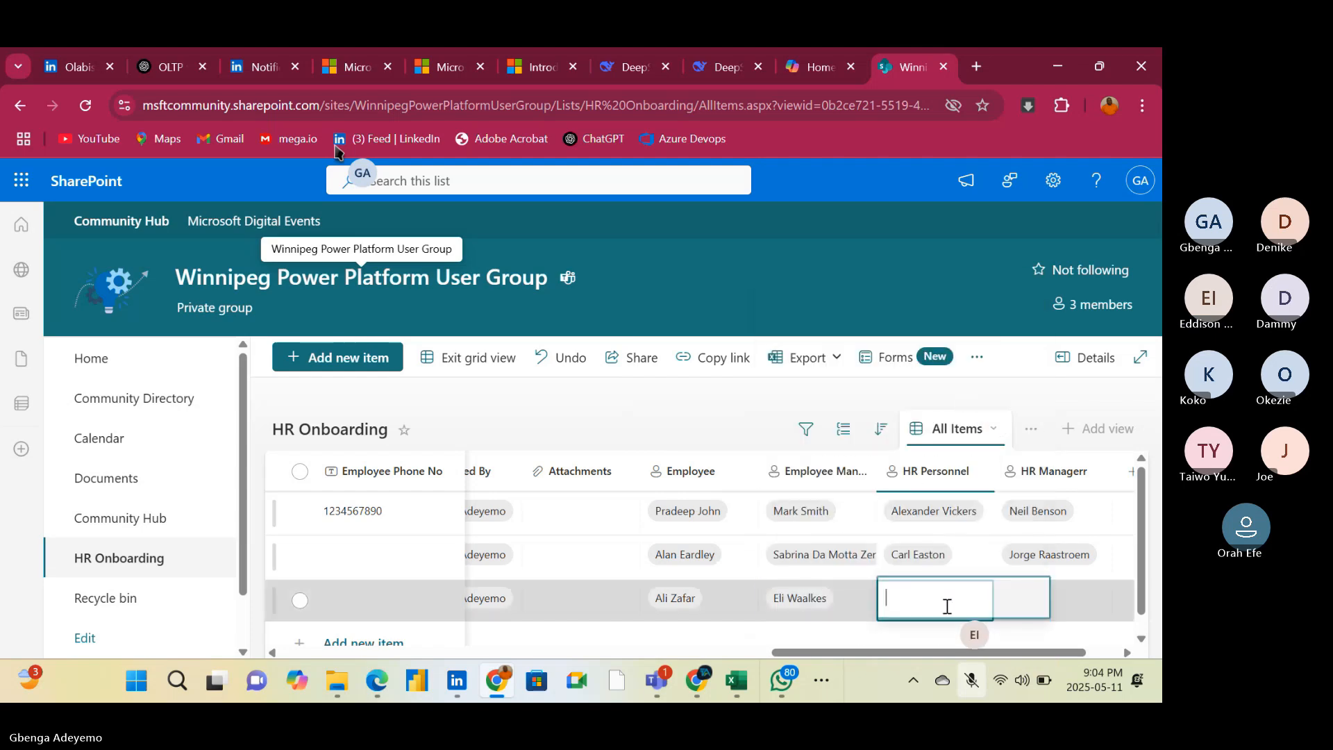
{"action": "type", "text": "g"}
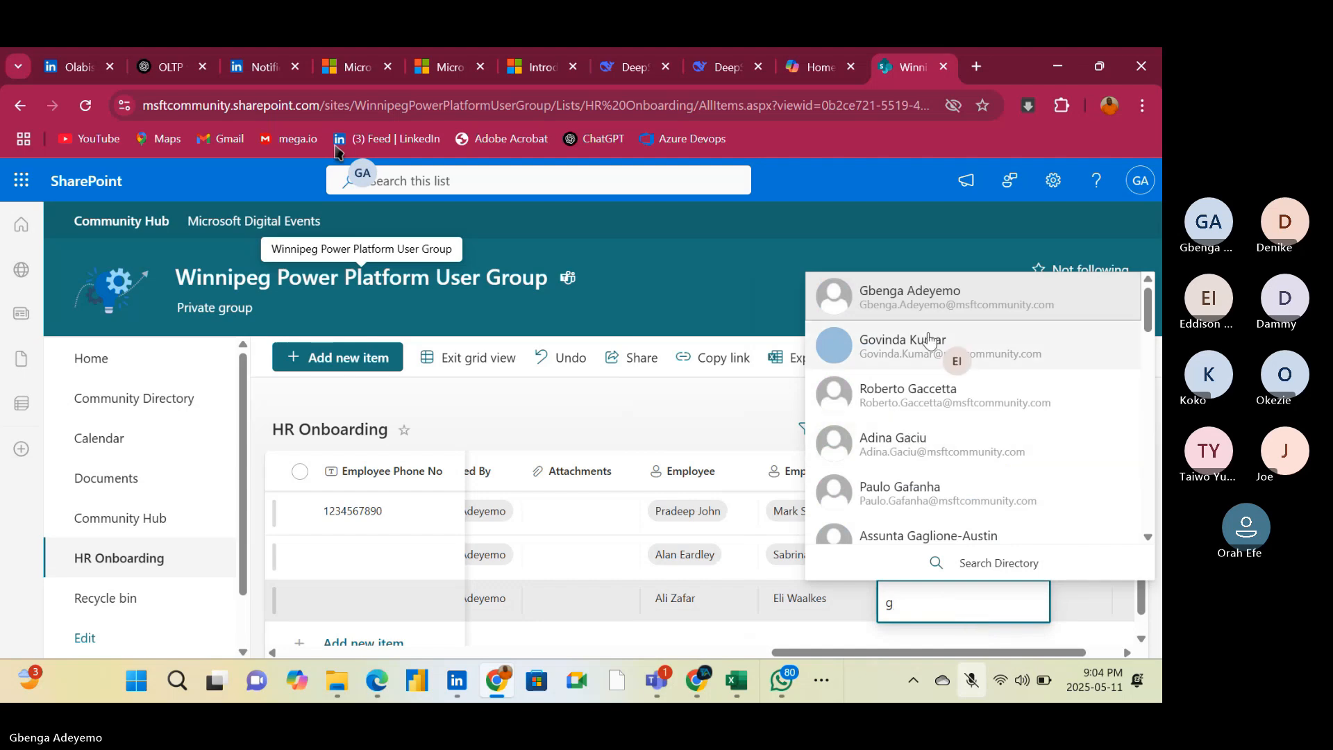
{"action": "left_click", "coordinate": [930, 340]}
{"action": "left_click", "coordinate": [1044, 601]}
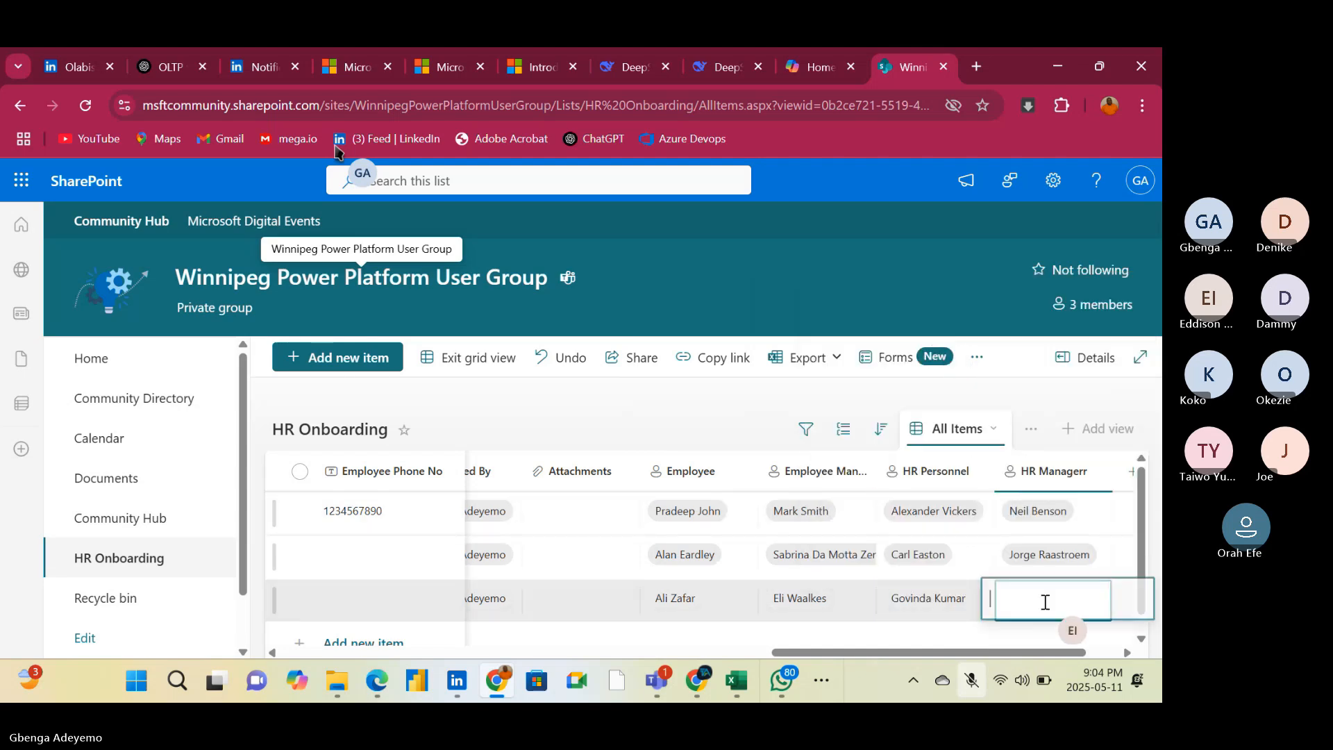
{"action": "type", "text": "j"}
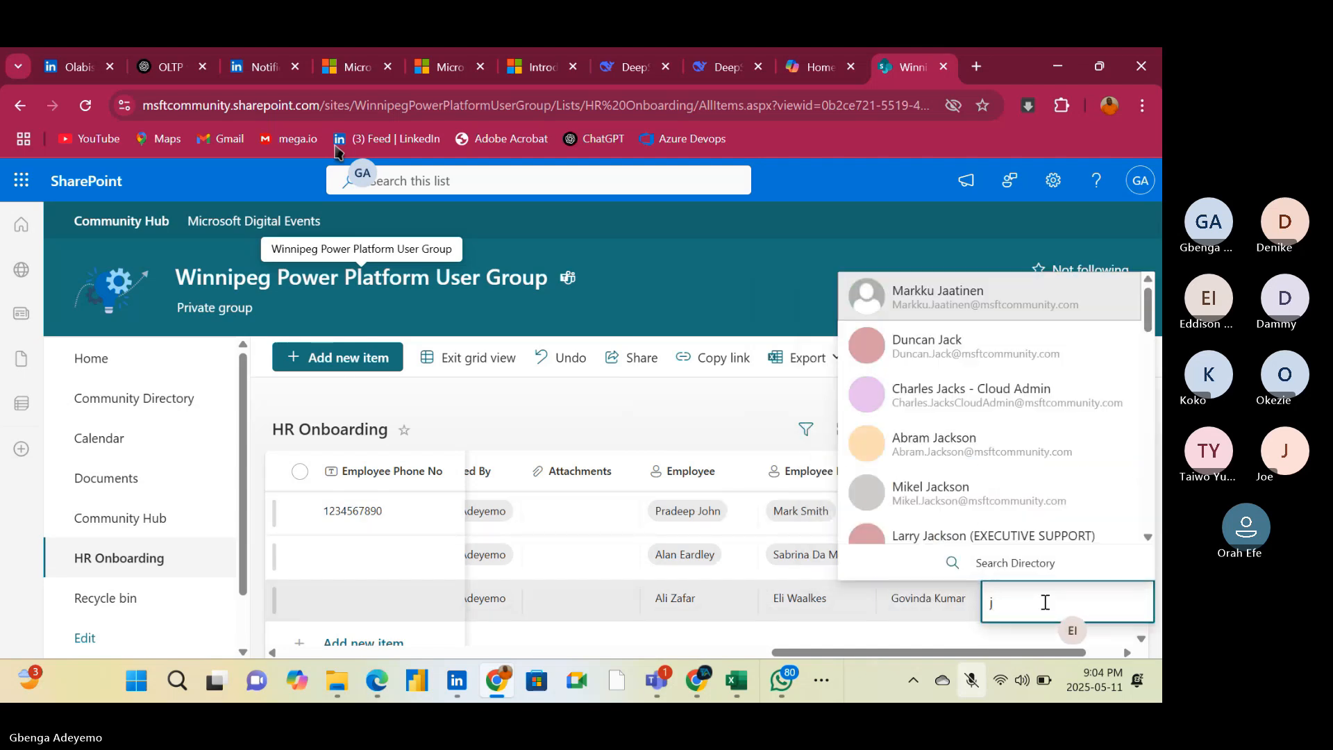
{"action": "left_click", "coordinate": [940, 359]}
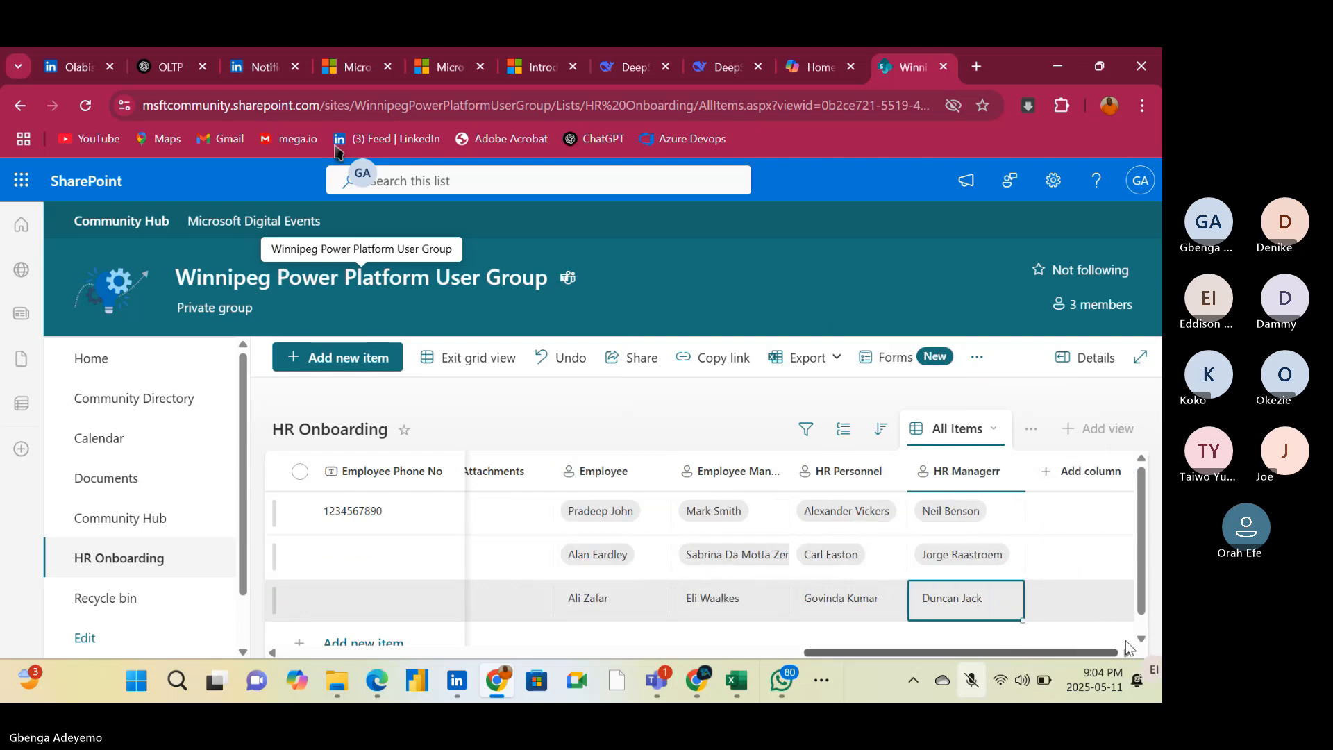
Enter a phone number in the second item's Employee Phone No field
{"action": "left_click_drag", "start_coordinate": [1047, 651], "coordinate": [522, 660]}
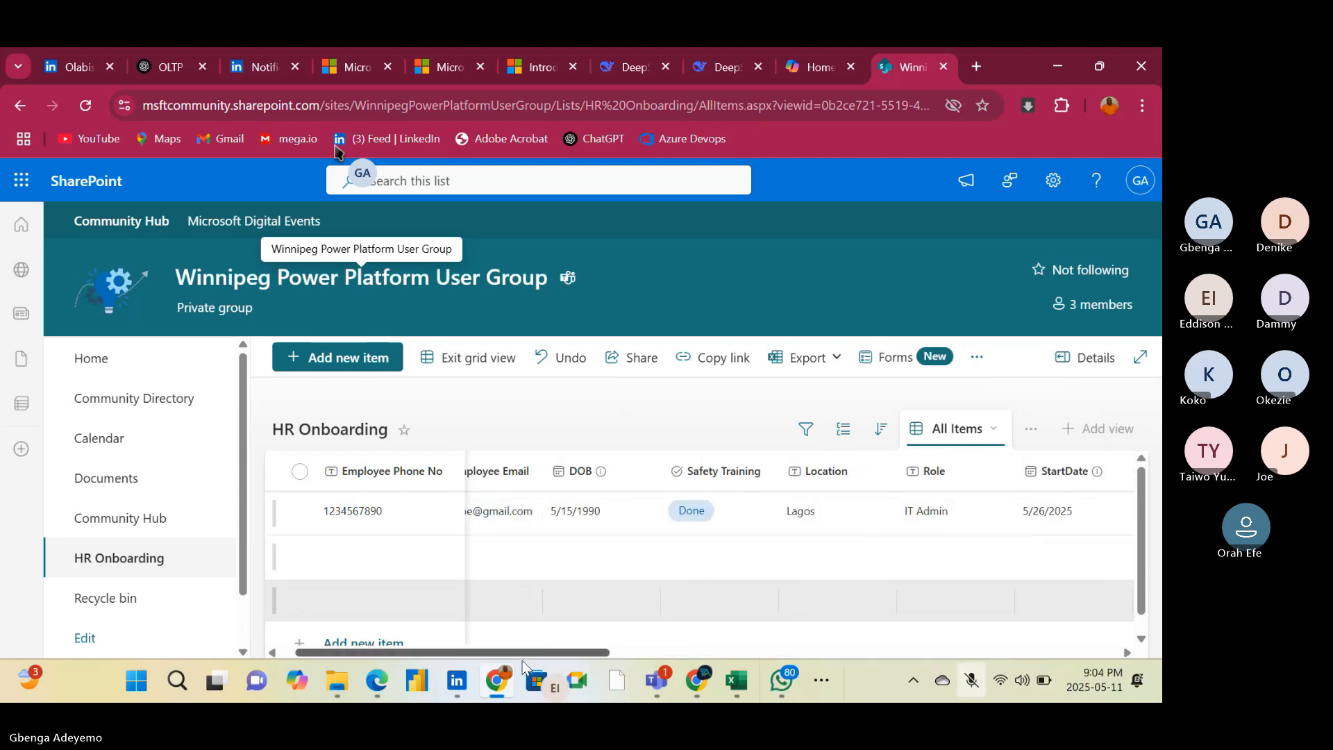
{"action": "left_click", "coordinate": [368, 539]}
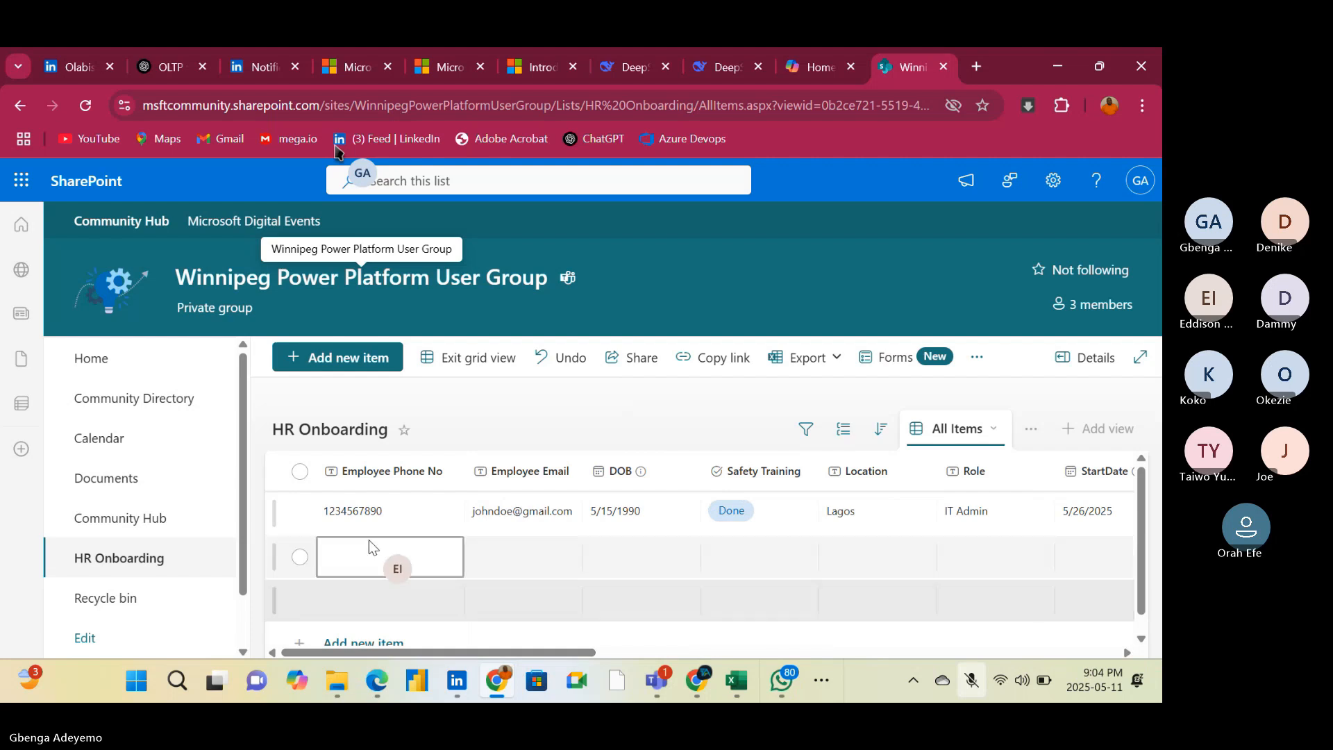
{"action": "left_click", "coordinate": [367, 549]}
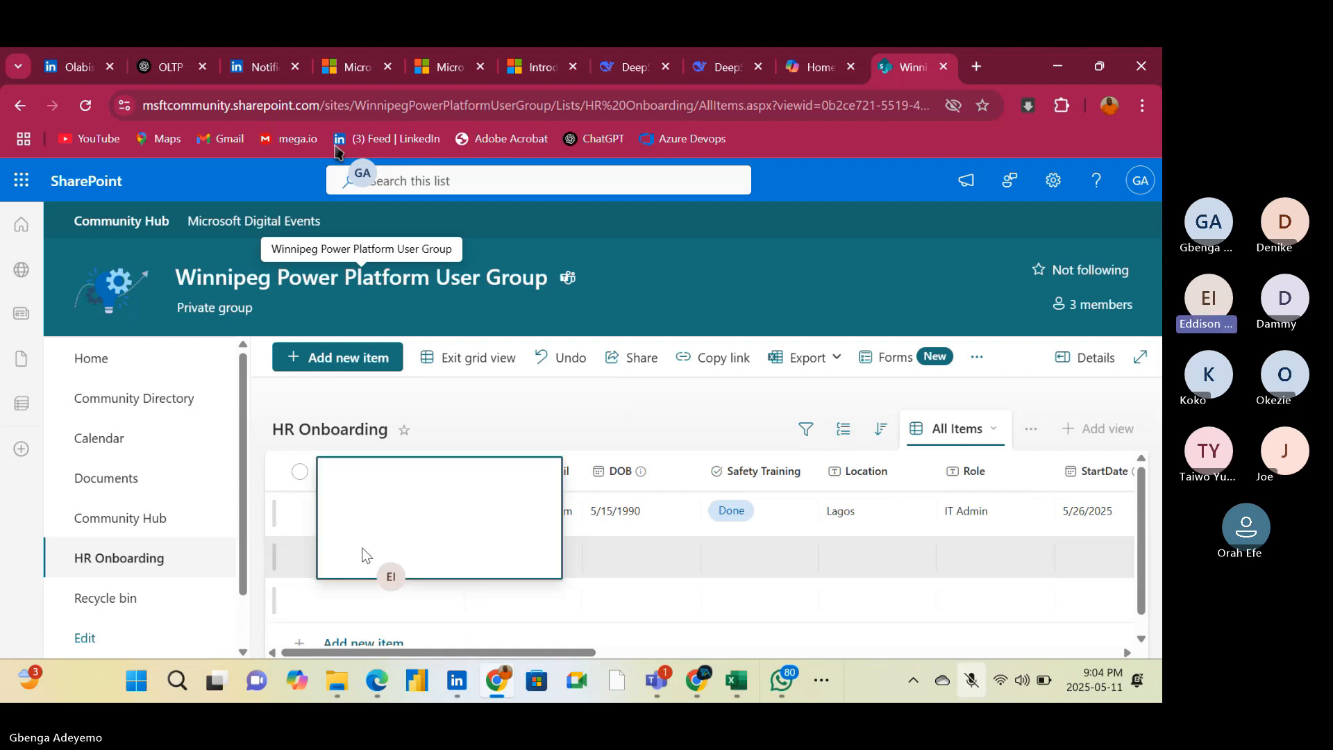
{"action": "type", "text": "4356"}
{"action": "type", "text": "389"}
{"action": "key", "text": "BackSpace"}
{"action": "key", "text": "BackSpace"}
{"action": "key", "text": "BackSpace"}
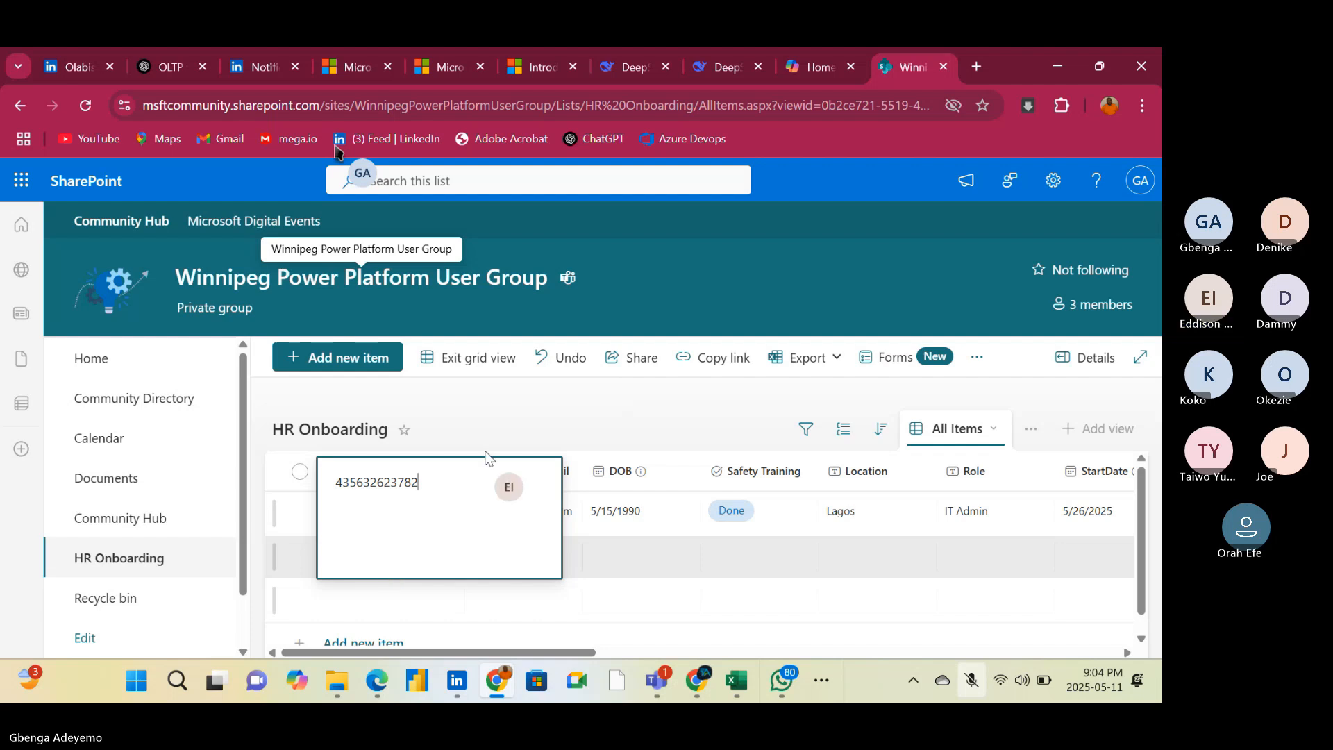
{"action": "key", "text": "Escape"}
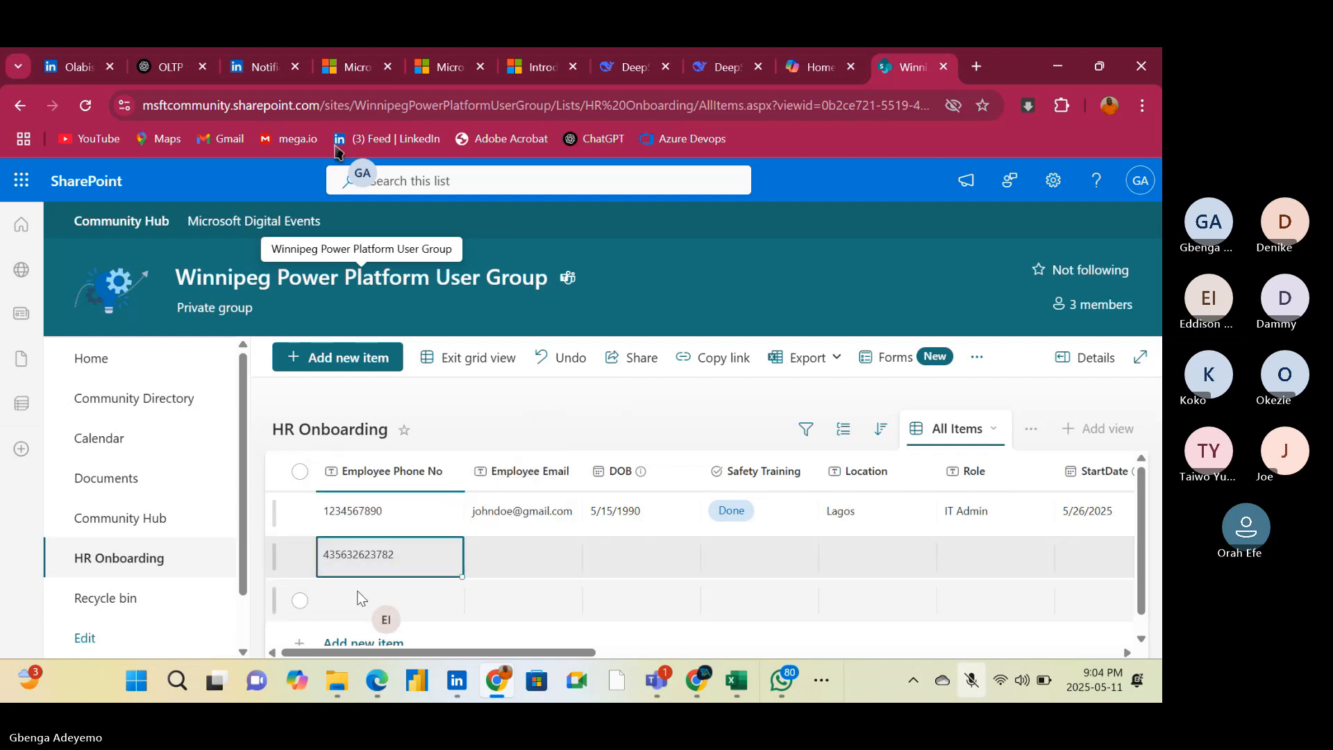
Enter a phone number in the third item's Employee Phone No field
{"action": "left_click", "coordinate": [361, 598]}
{"action": "left_click", "coordinate": [360, 599]}
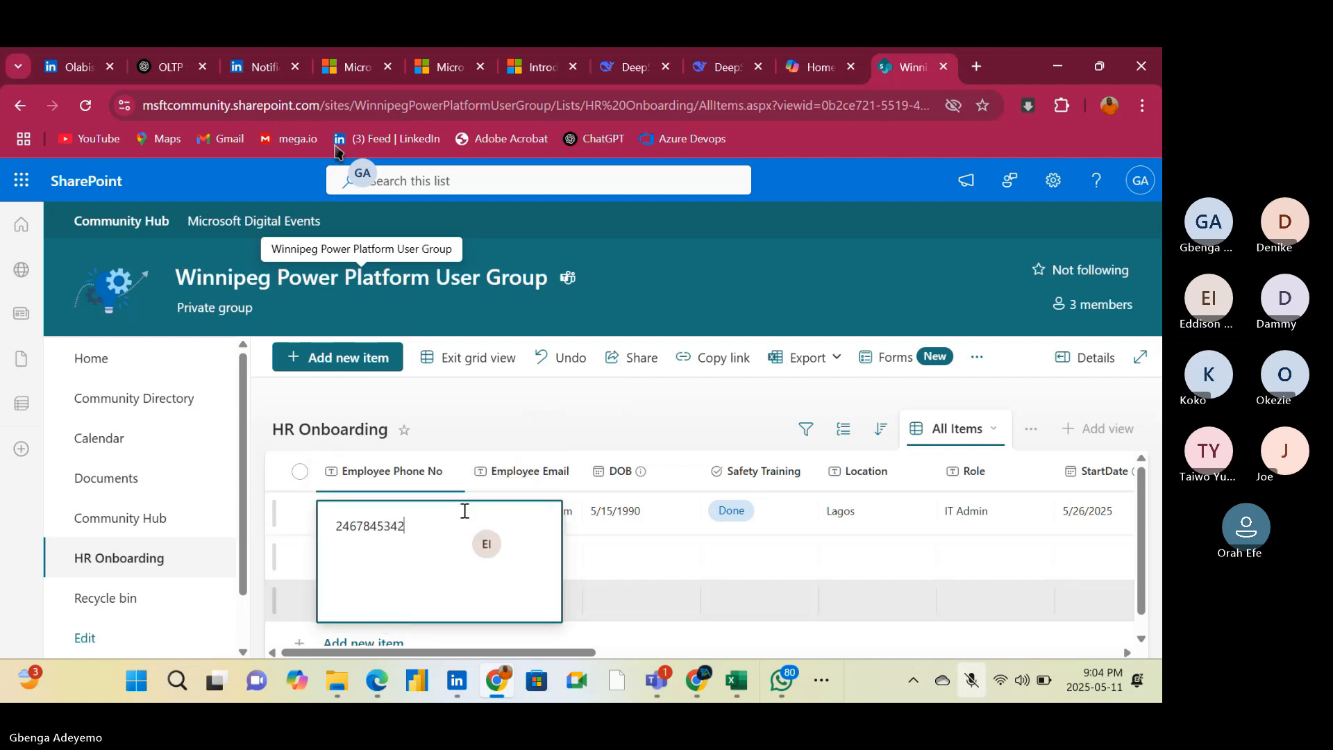
{"action": "left_click", "coordinate": [539, 404]}
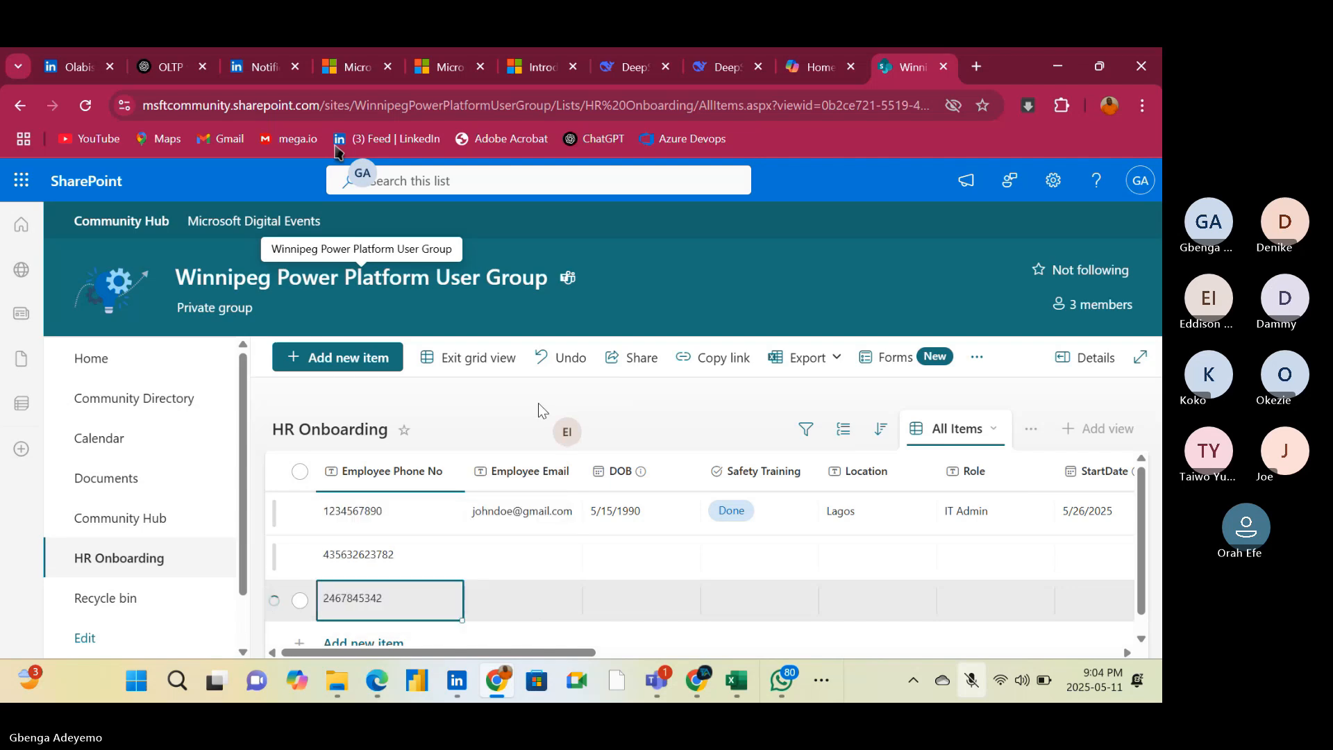
Enter an e-mail address in the second item's Employee Email field
{"action": "left_click", "coordinate": [506, 546]}
{"action": "left_click", "coordinate": [507, 546]}
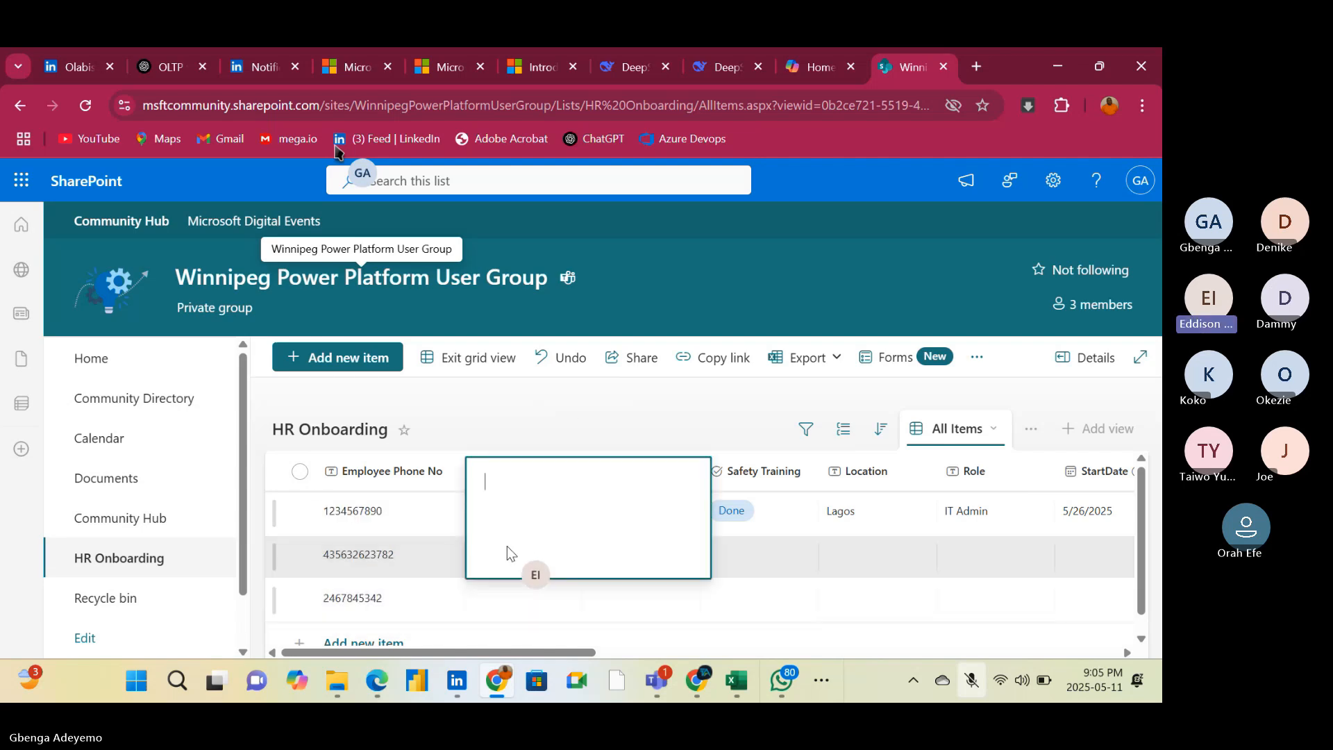
{"action": "type", "text": "test@gmail.com"}
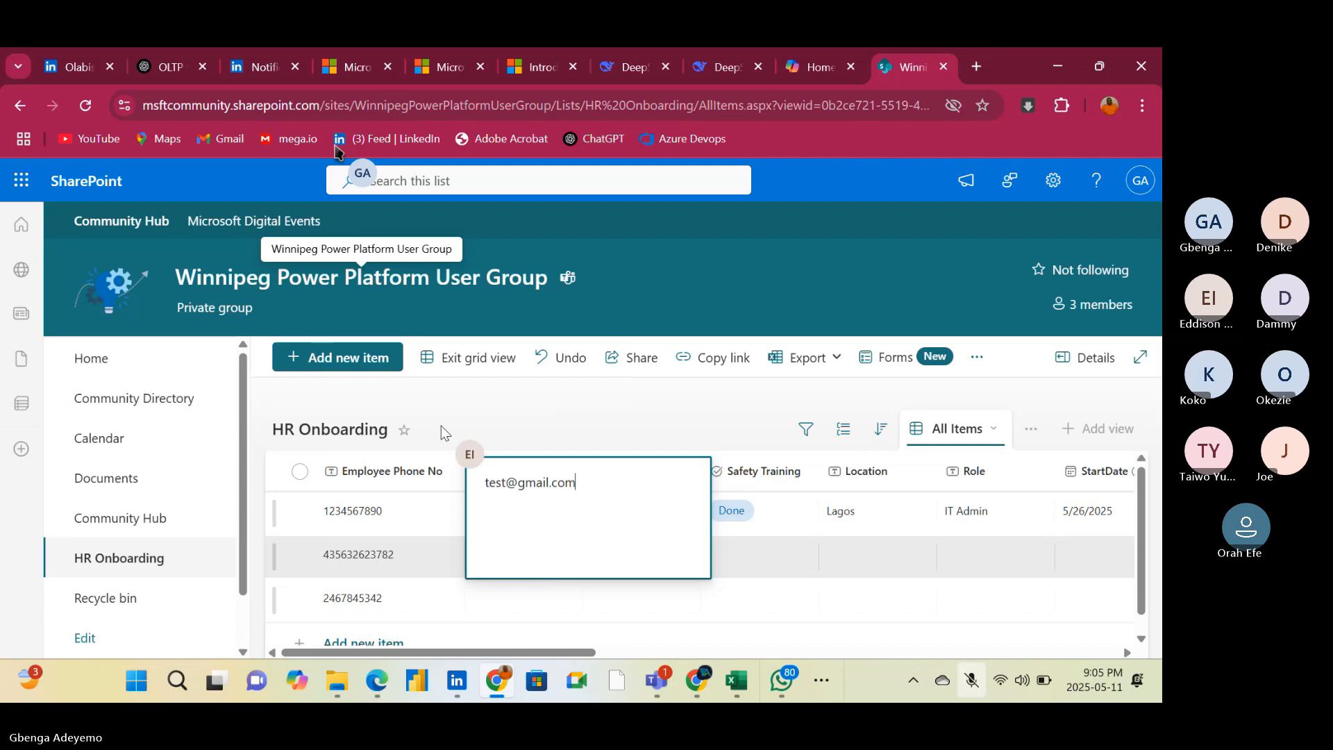
{"action": "left_click", "coordinate": [495, 403]}
Enter an e-mail address in the third item's Employee Email field
{"action": "left_click", "coordinate": [509, 608]}
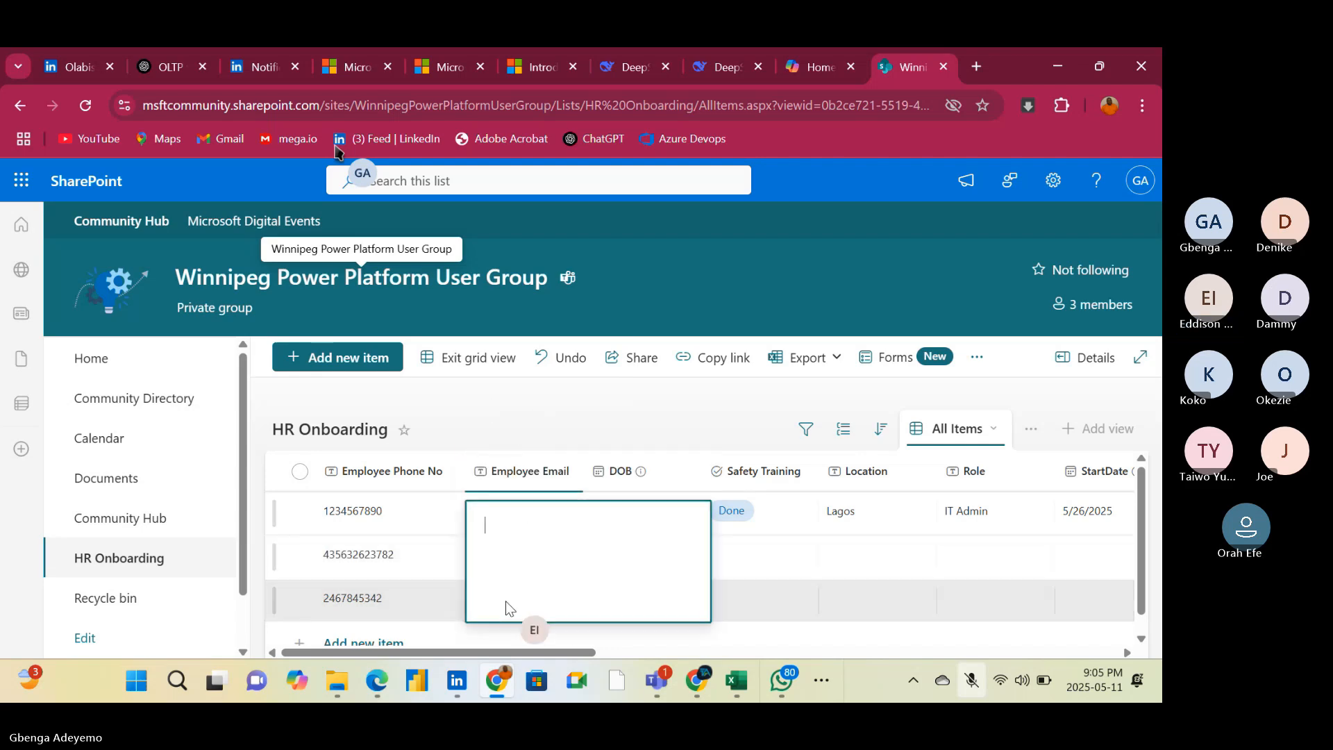
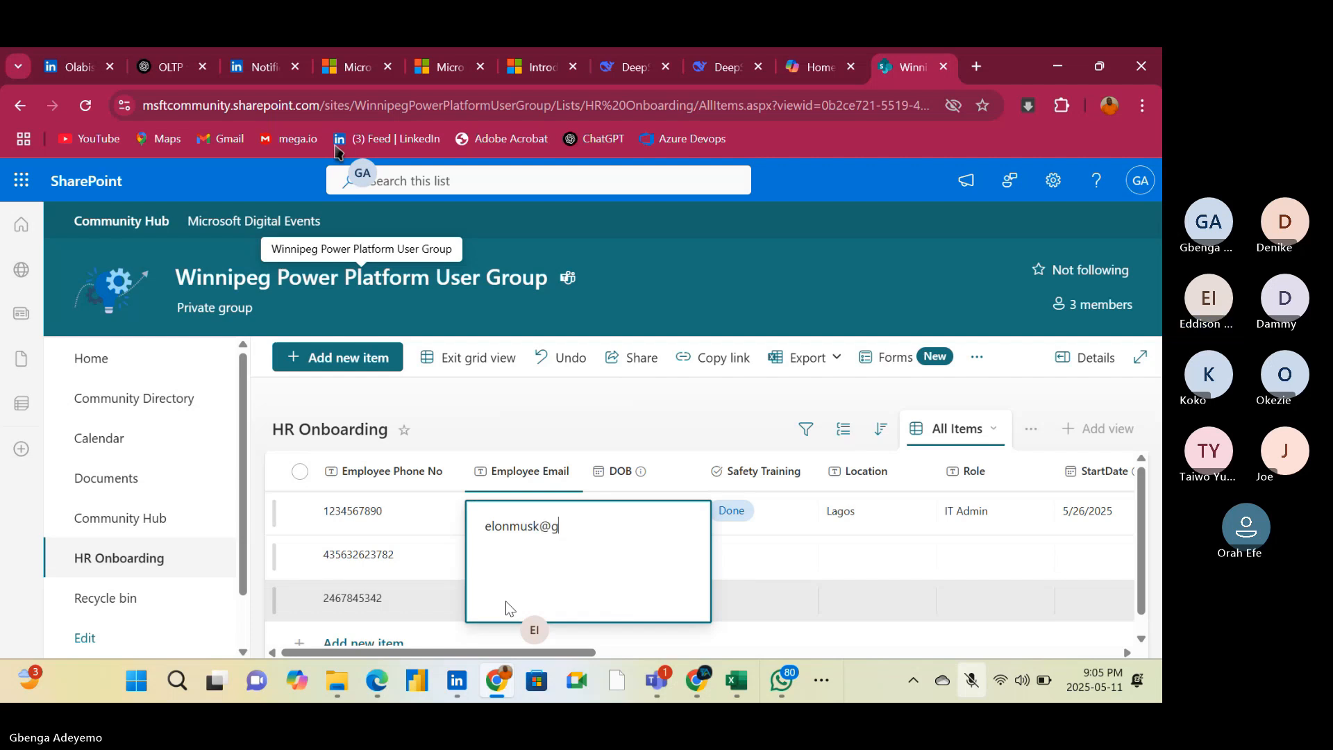
{"action": "left_click", "coordinate": [569, 424]}
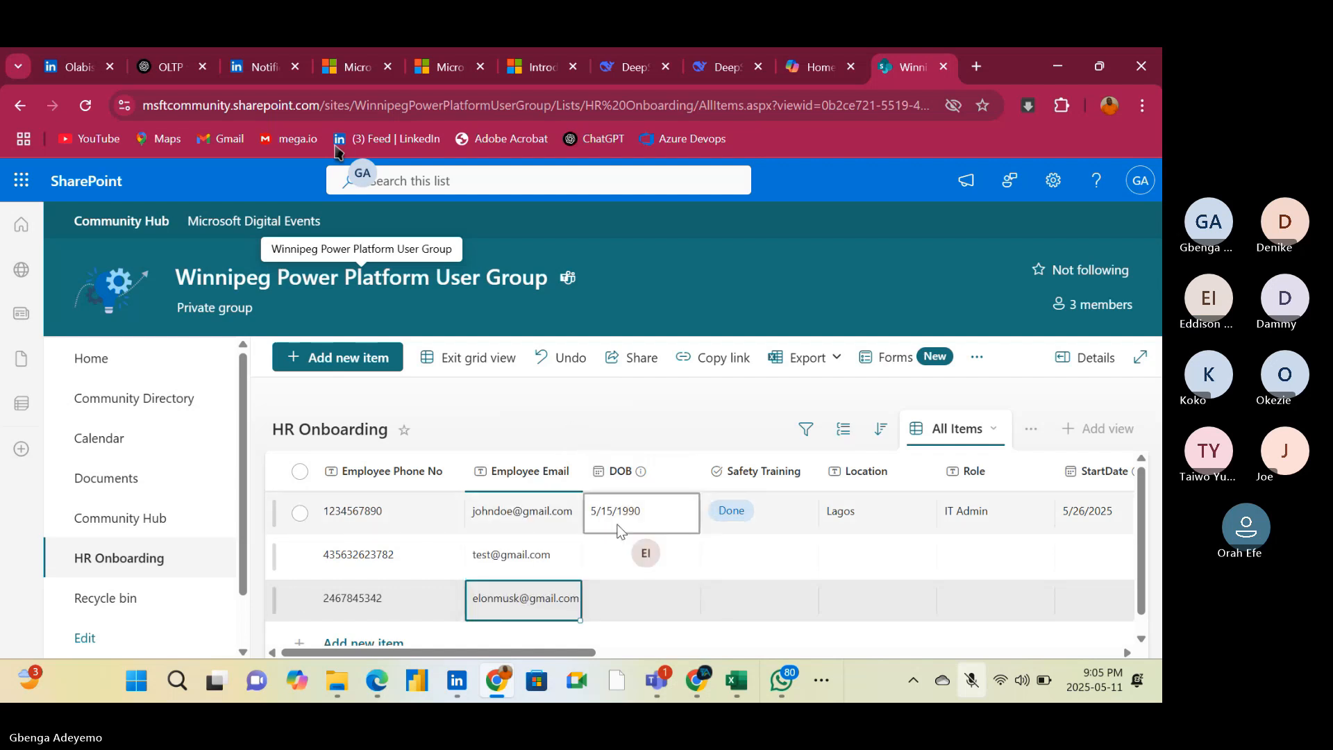
Fill in the DOB of the second and third items with a date of birth from the calendar
{"action": "left_click", "coordinate": [618, 552]}
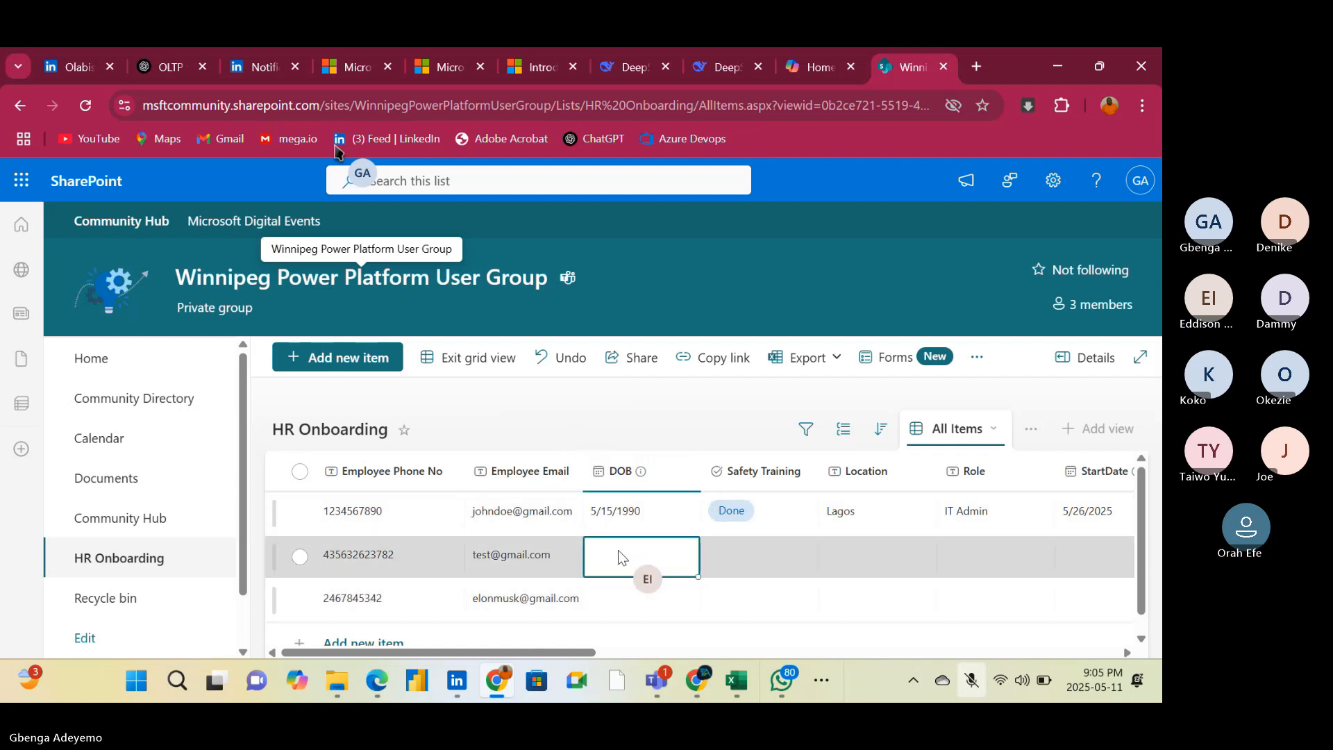
{"action": "left_click", "coordinate": [617, 552]}
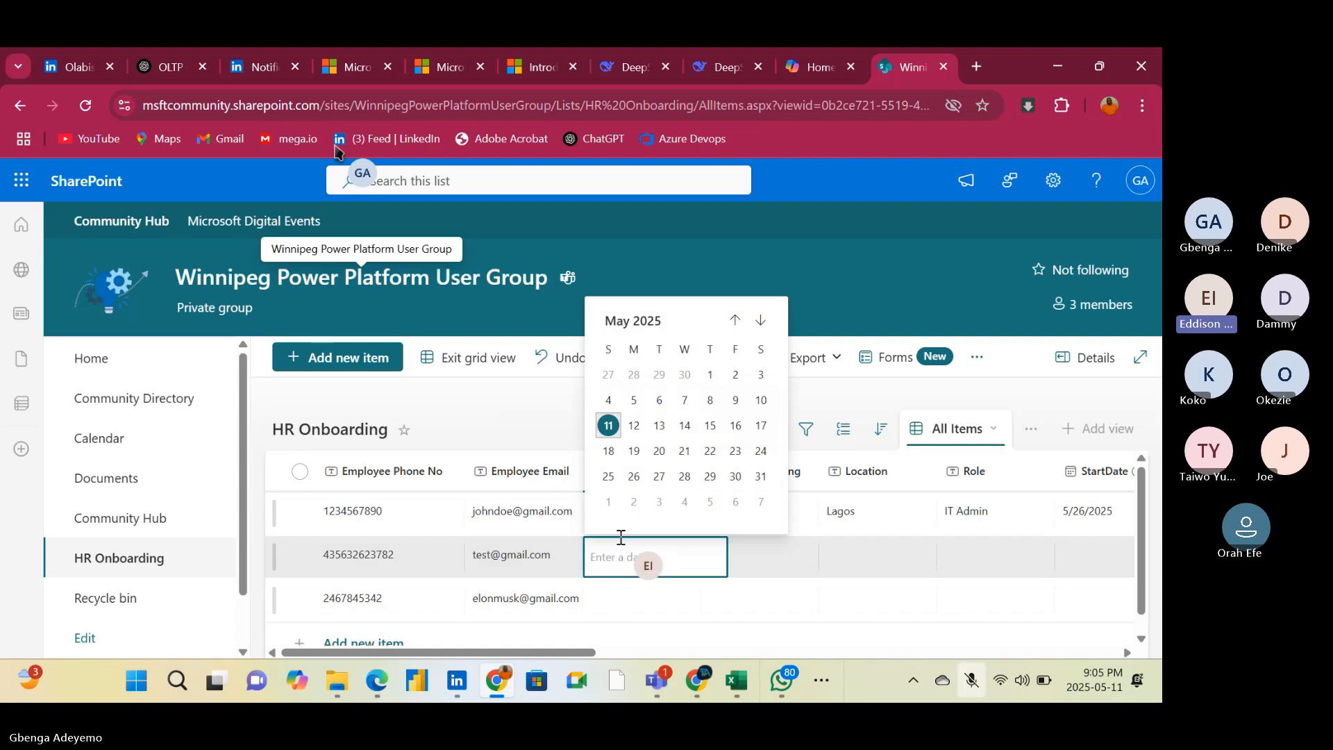
{"action": "left_click", "coordinate": [710, 374]}
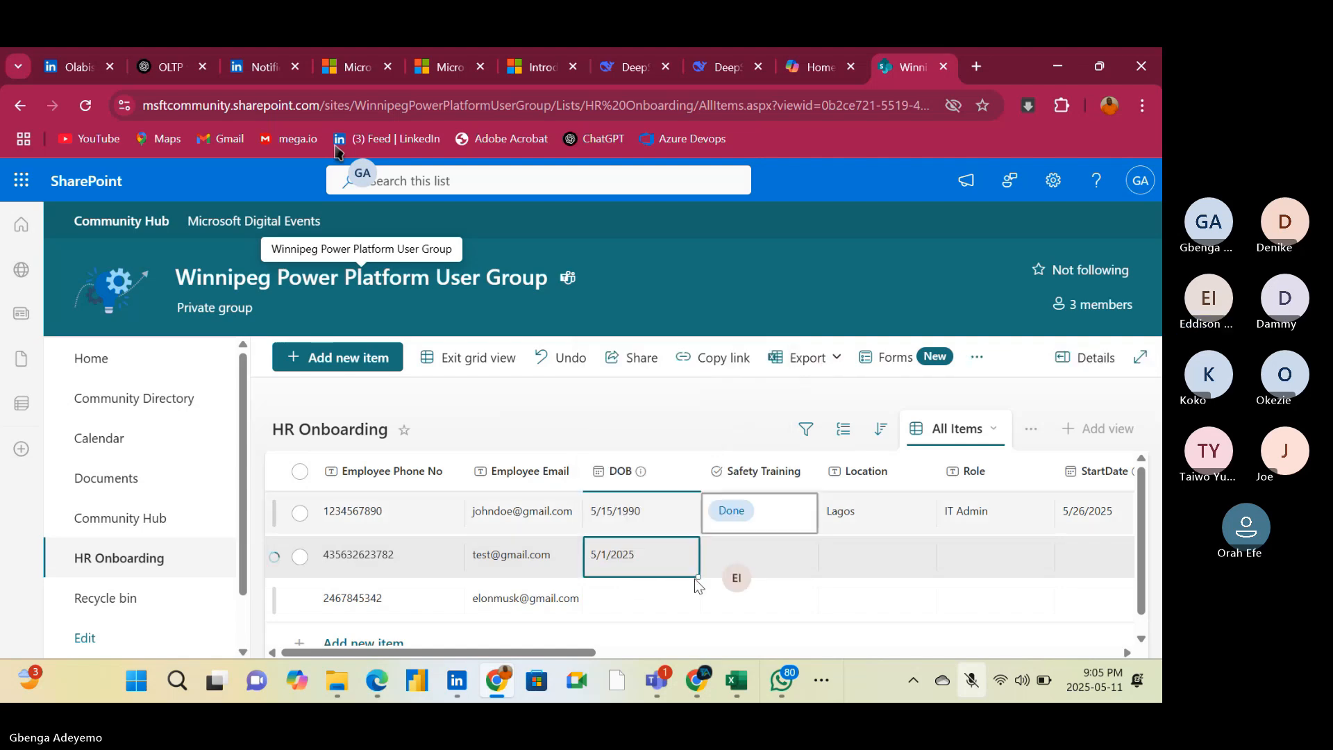
{"action": "left_click", "coordinate": [630, 604]}
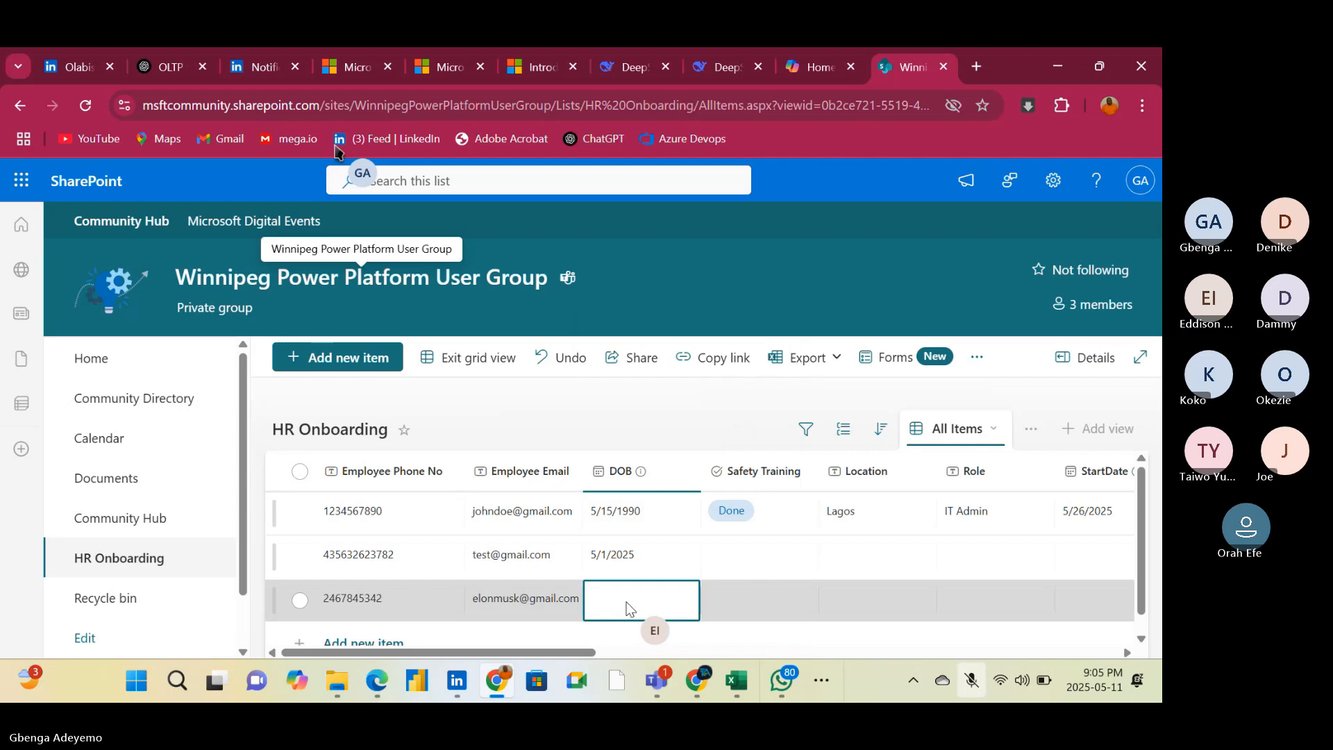
{"action": "left_click", "coordinate": [630, 608]}
{"action": "left_click", "coordinate": [736, 418]}
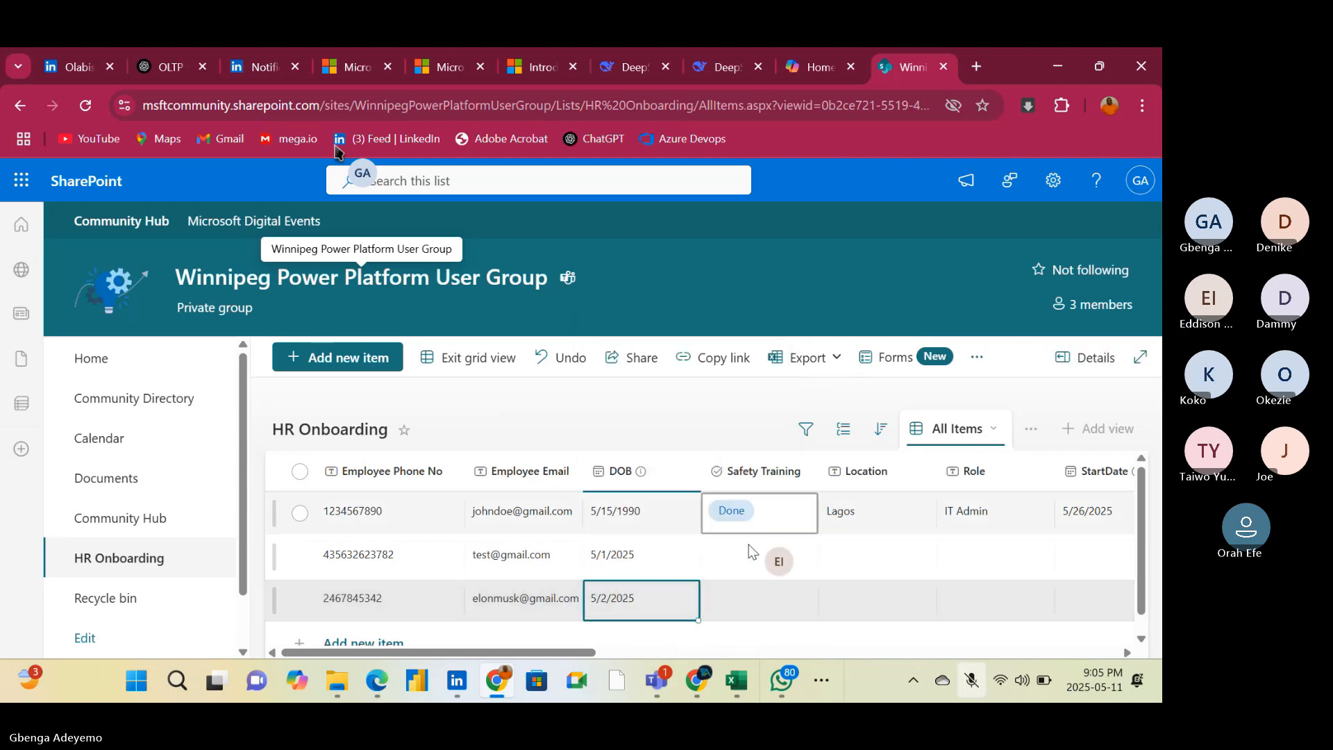
Set Safety Training to Not Done for both the second and third items
{"action": "left_click", "coordinate": [744, 554]}
{"action": "left_click", "coordinate": [770, 559]}
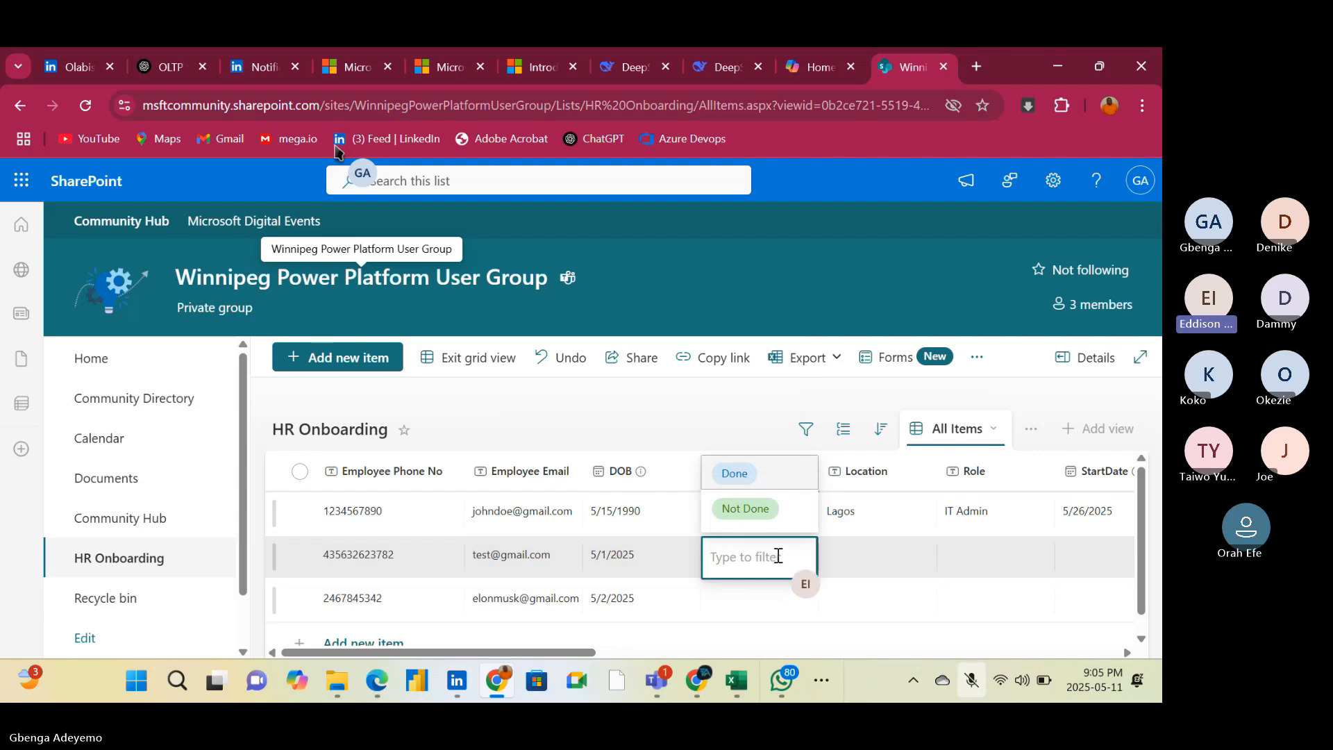
{"action": "left_click", "coordinate": [760, 512]}
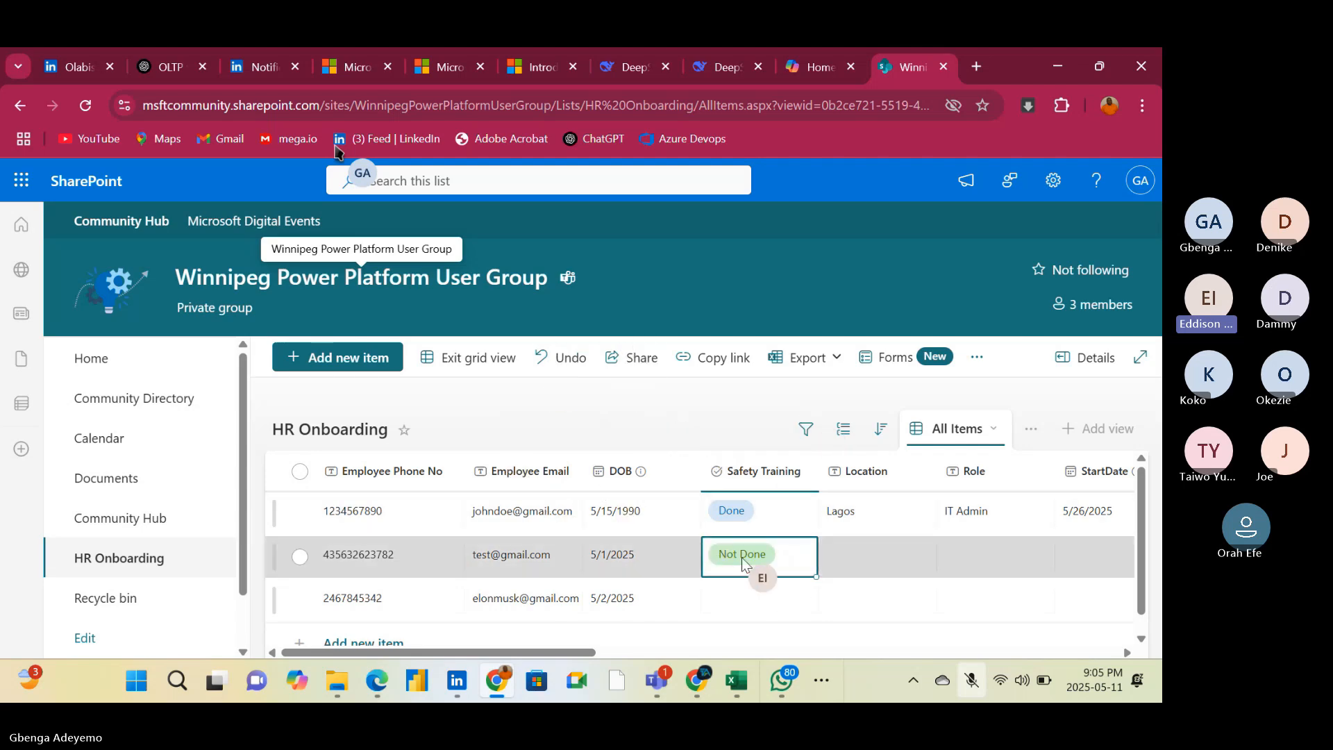
{"action": "left_click", "coordinate": [764, 595]}
{"action": "left_click", "coordinate": [766, 595]}
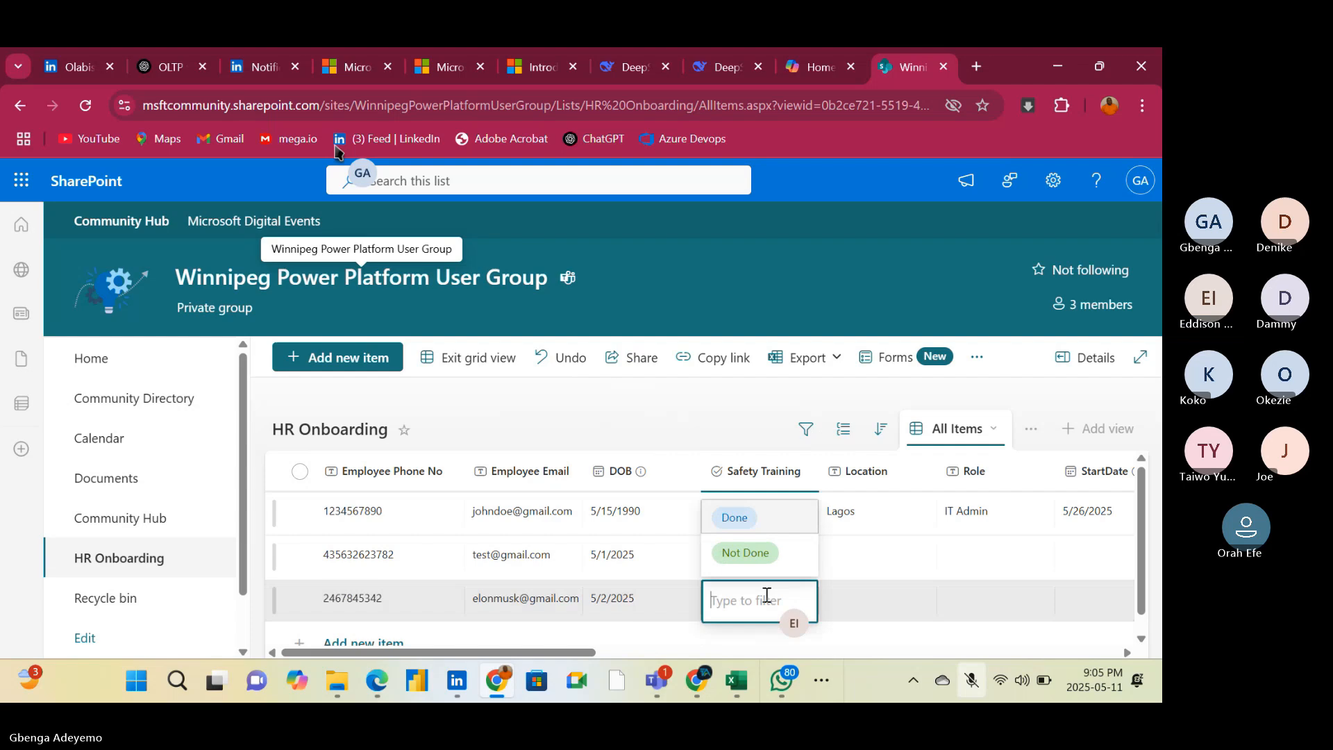
{"action": "left_click", "coordinate": [757, 552]}
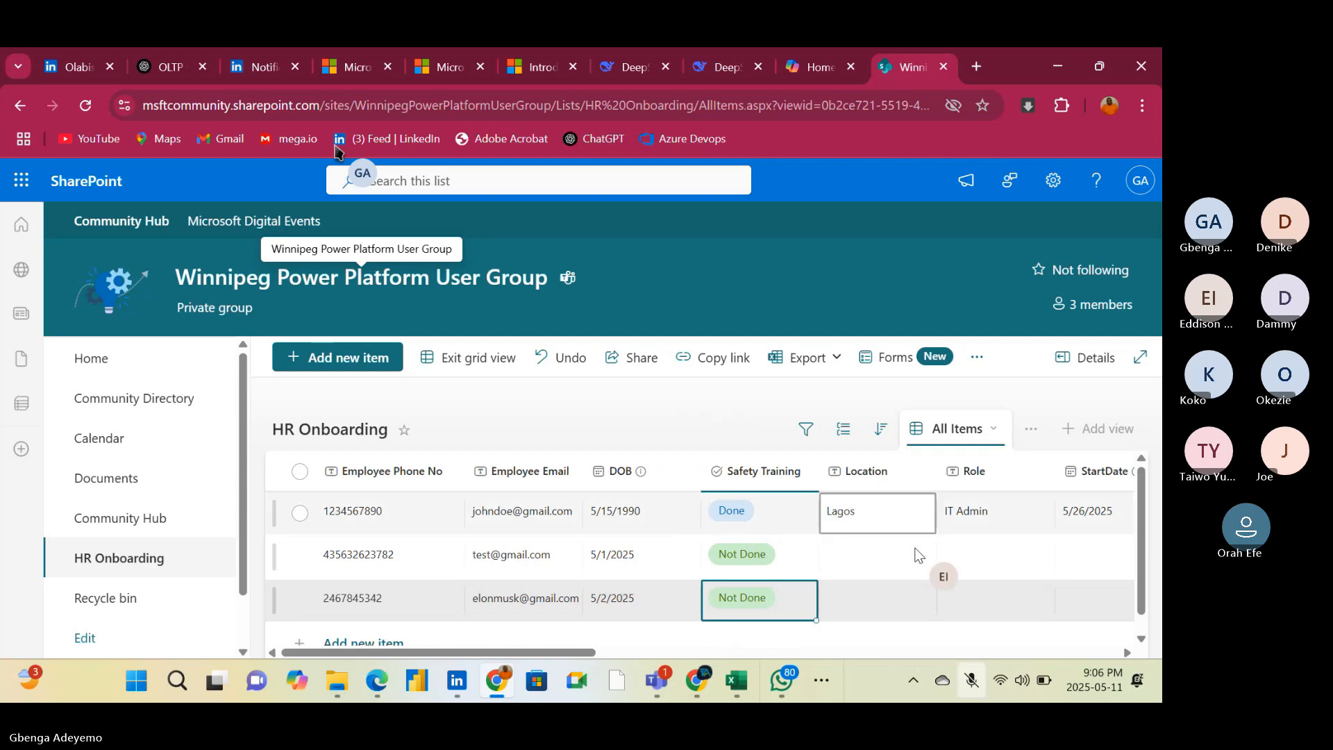
Set the second item's Location to Owerri, with only the first letter capitalized
{"action": "left_click", "coordinate": [844, 559]}
{"action": "left_click", "coordinate": [847, 561]}
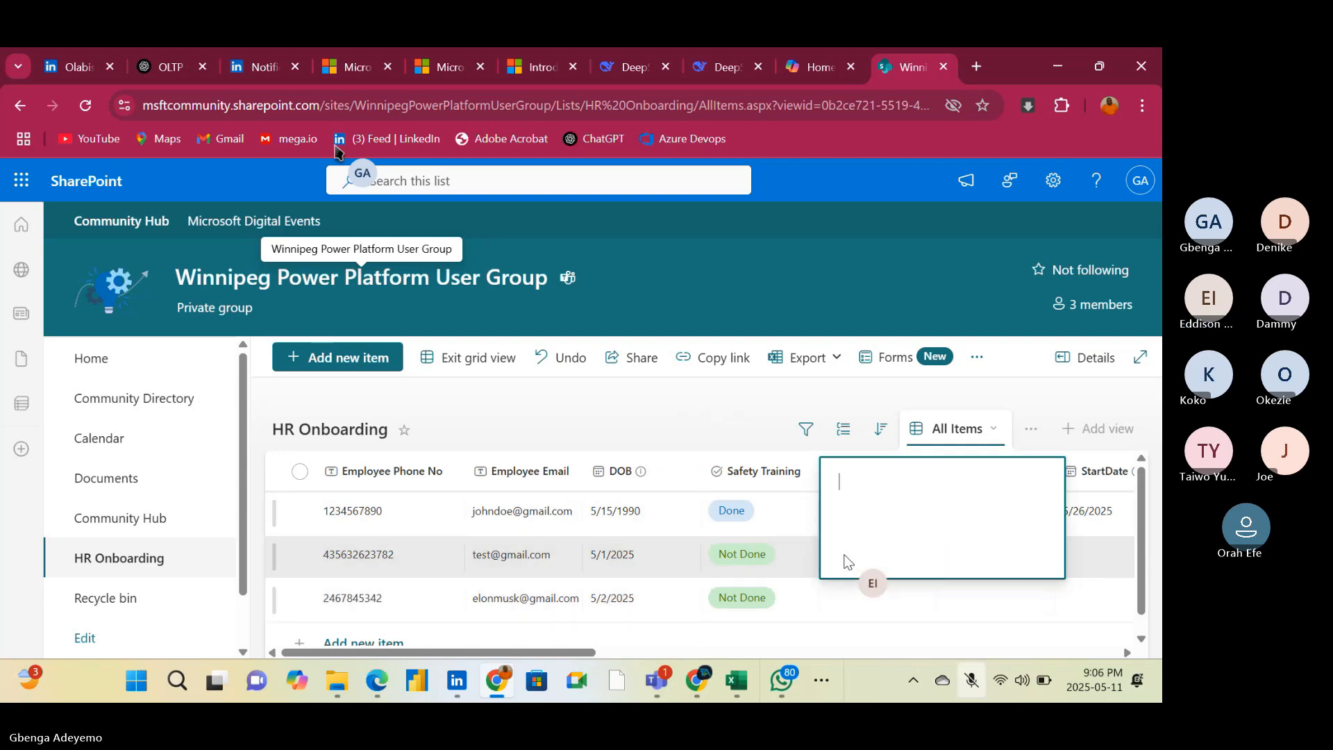
{"action": "type", "text": "OWERRI"}
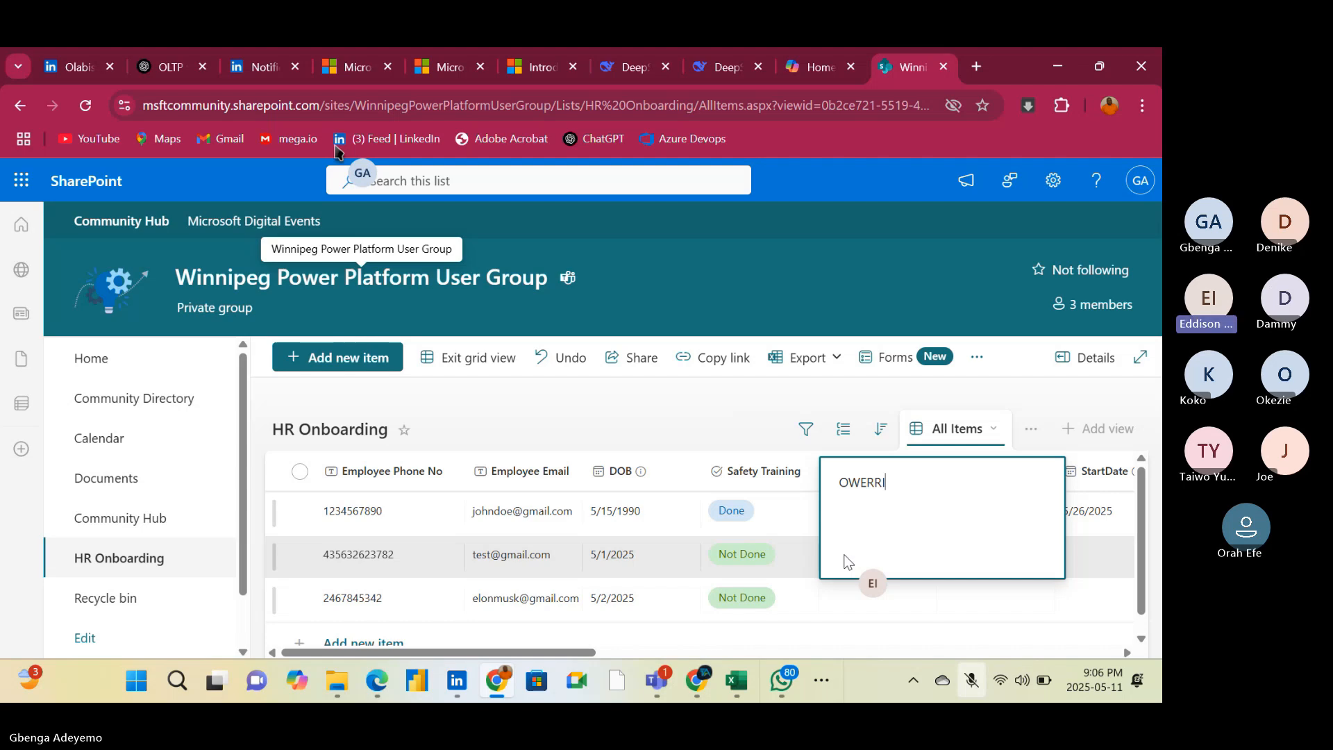
{"action": "key", "text": "BackSpace"}
{"action": "key", "text": "BackSpace"}
{"action": "key", "text": "BackSpace"}
{"action": "key", "text": "BackSpace"}
{"action": "key", "text": "BackSpace"}
{"action": "key", "text": "BackSpace"}
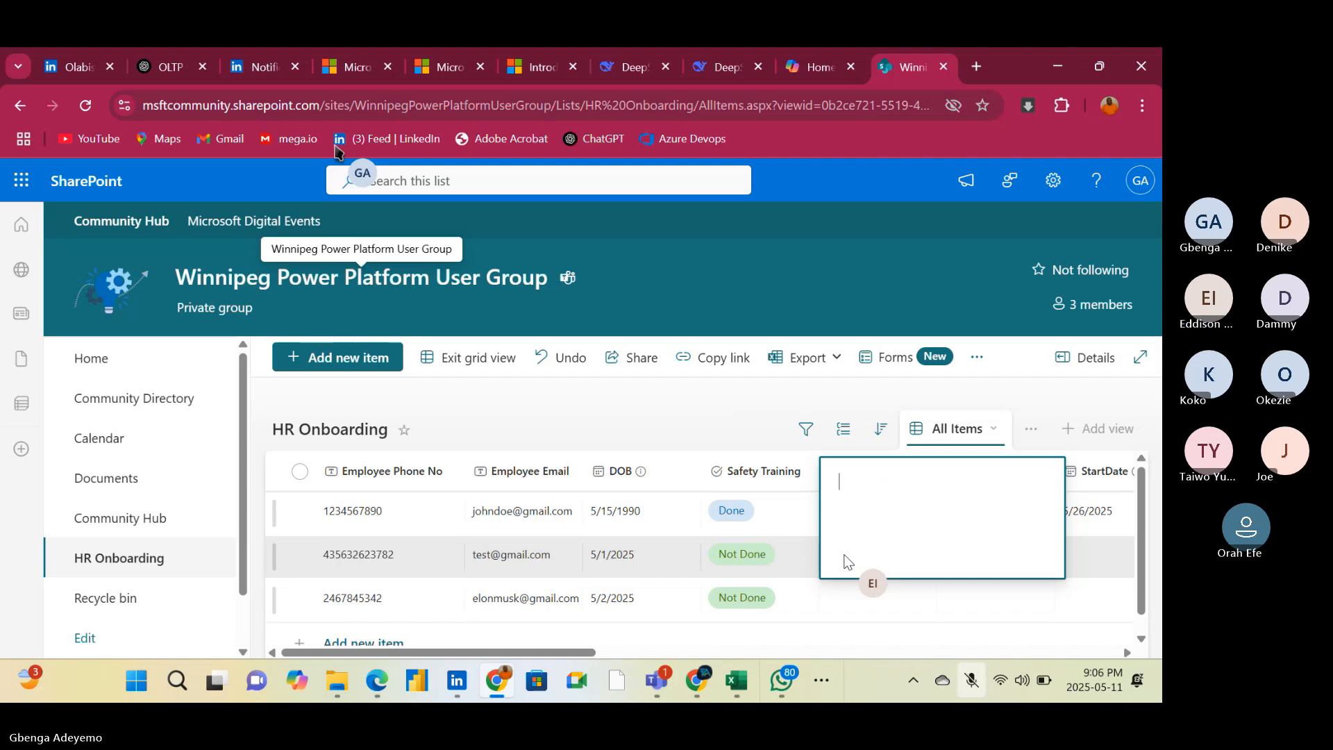
{"action": "type", "text": "Owerri"}
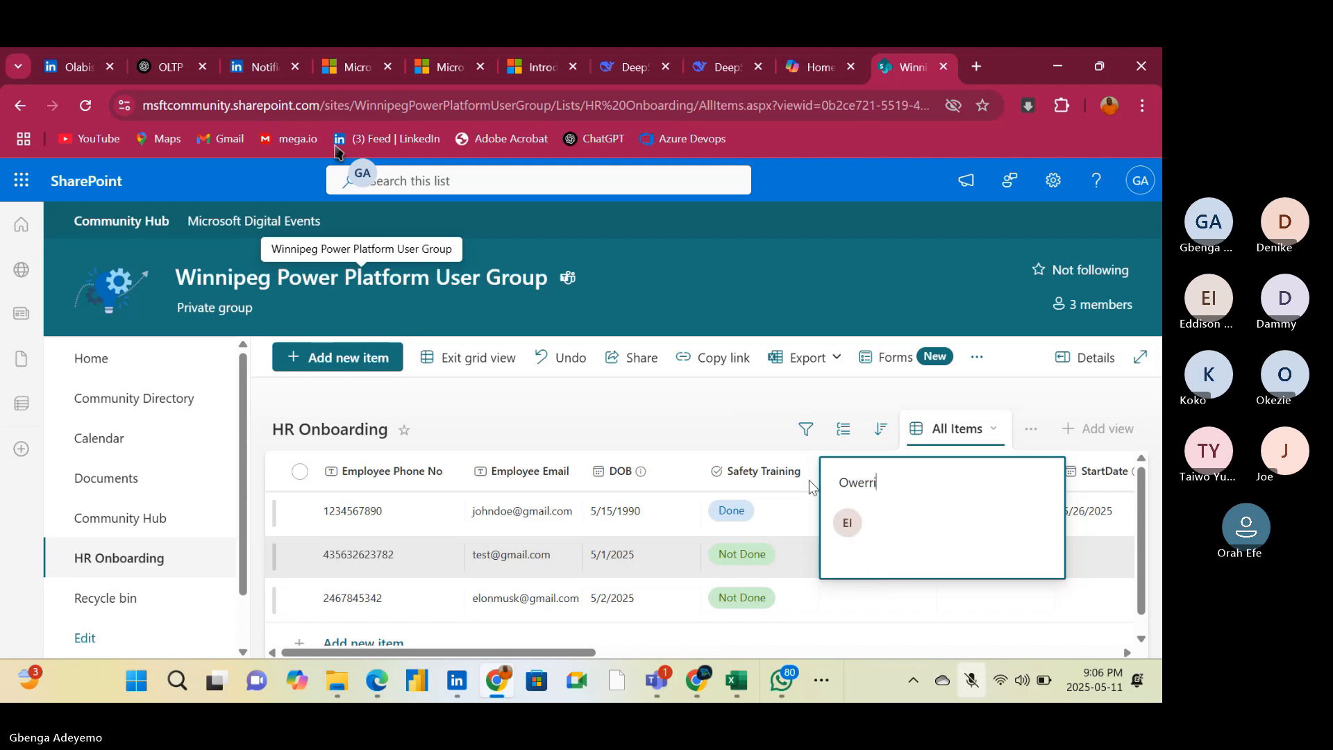
{"action": "key", "text": "Return"}
Set the third item's Location to Abuja
{"action": "left_click", "coordinate": [866, 613]}
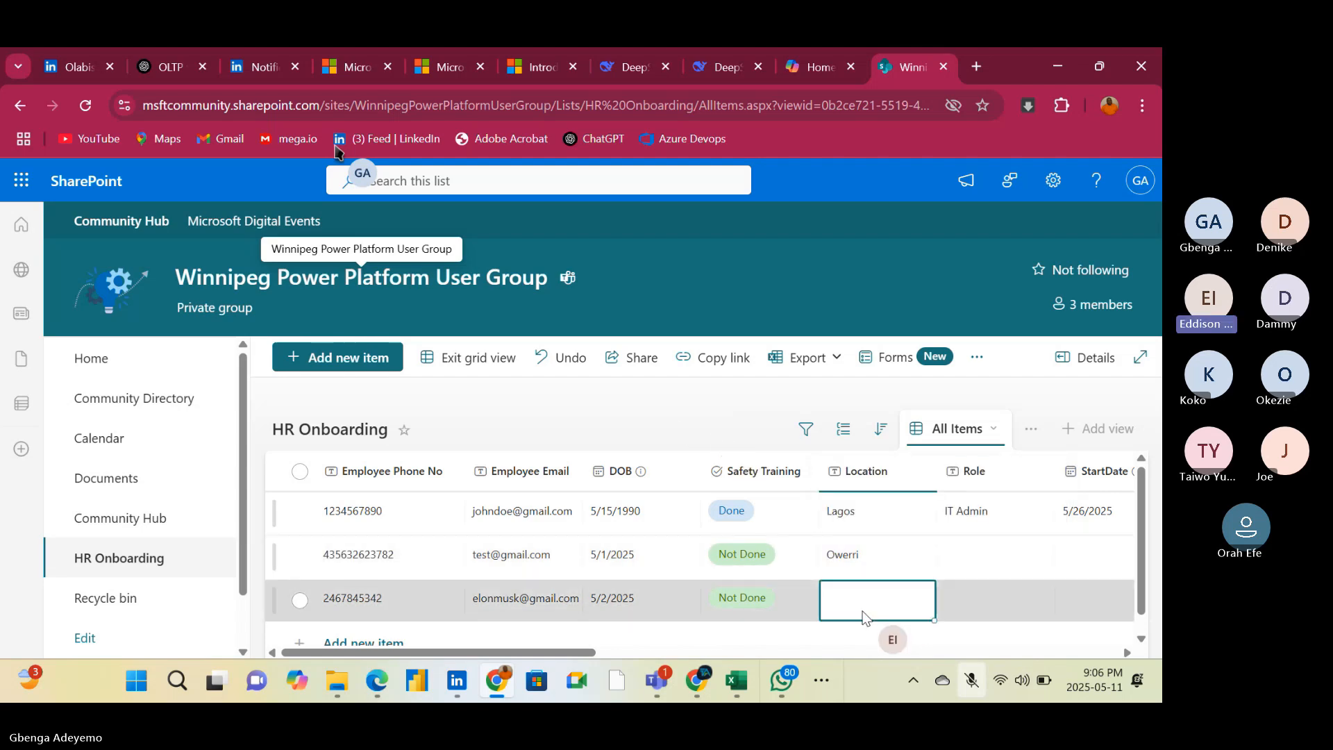
{"action": "left_click", "coordinate": [864, 611]}
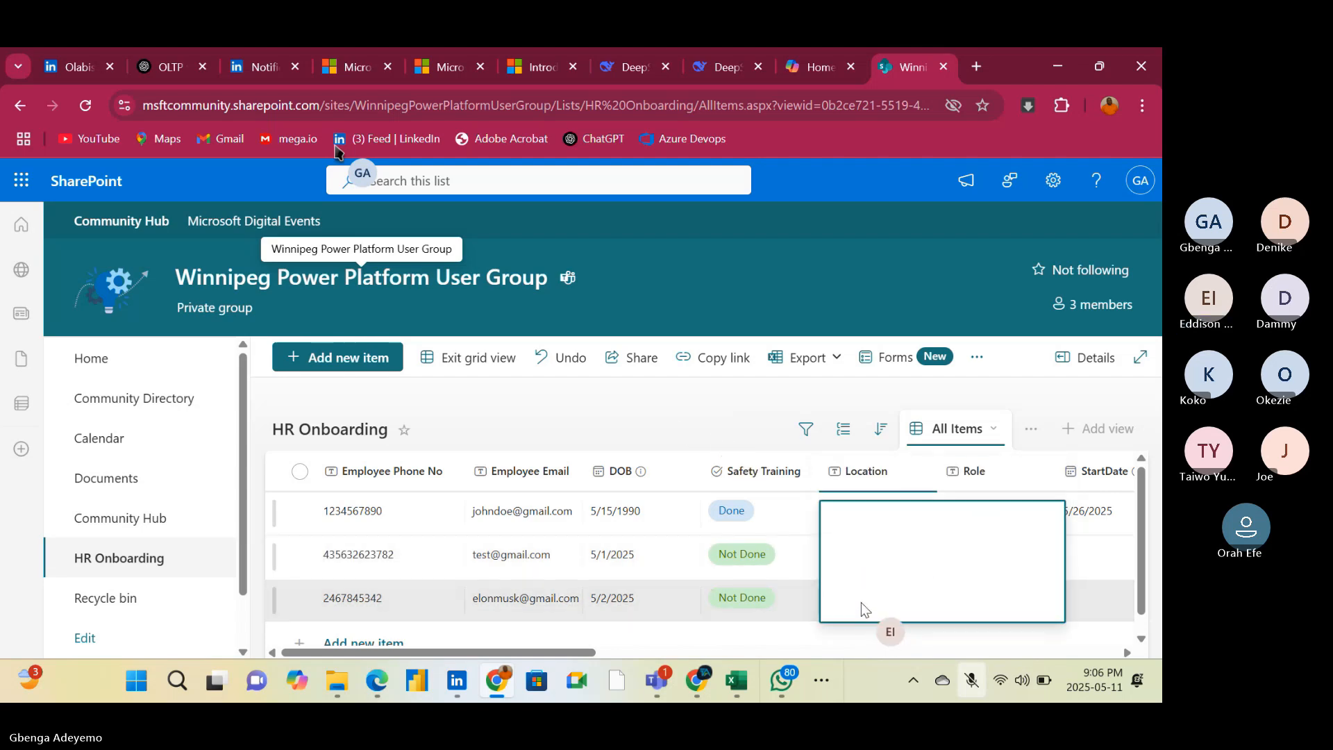
{"action": "type", "text": "Abuja"}
{"action": "left_click", "coordinate": [697, 420]}
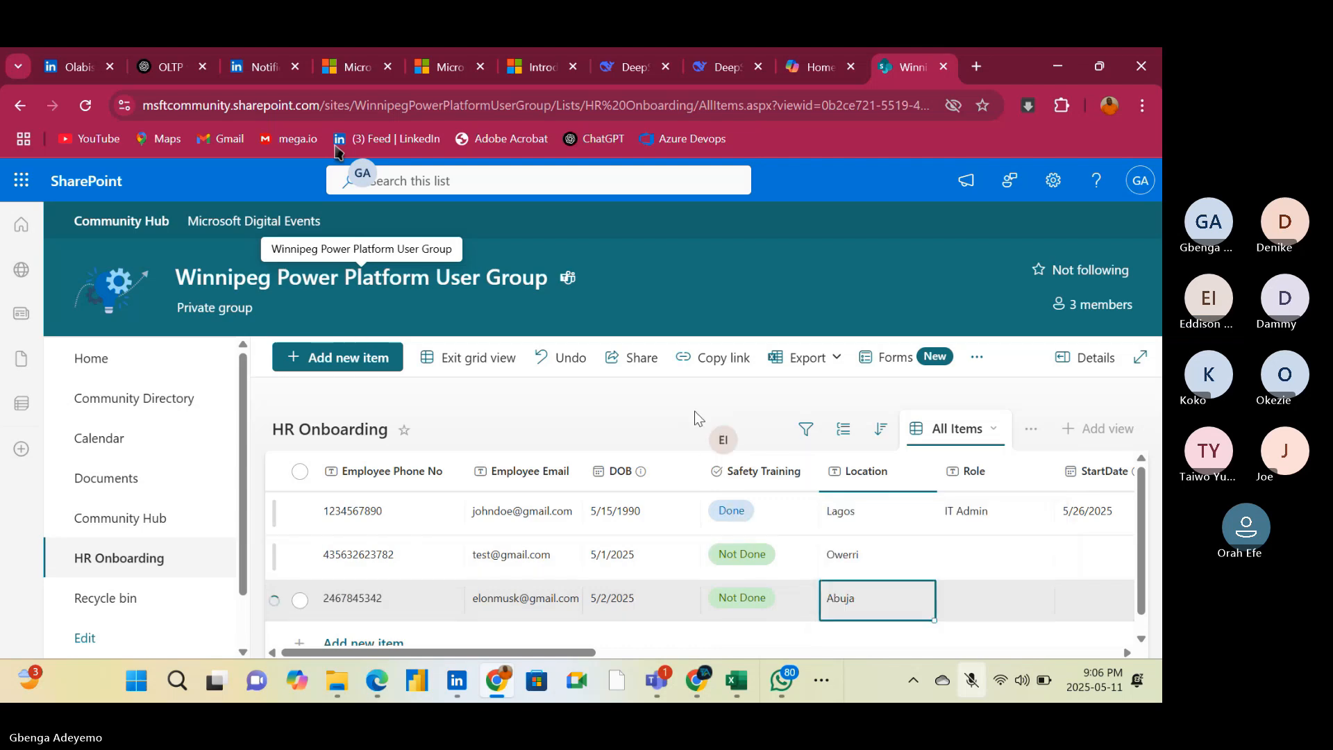
Set the second item's Role to Finance Analyst
{"action": "left_click", "coordinate": [984, 552]}
{"action": "left_click", "coordinate": [984, 552]}
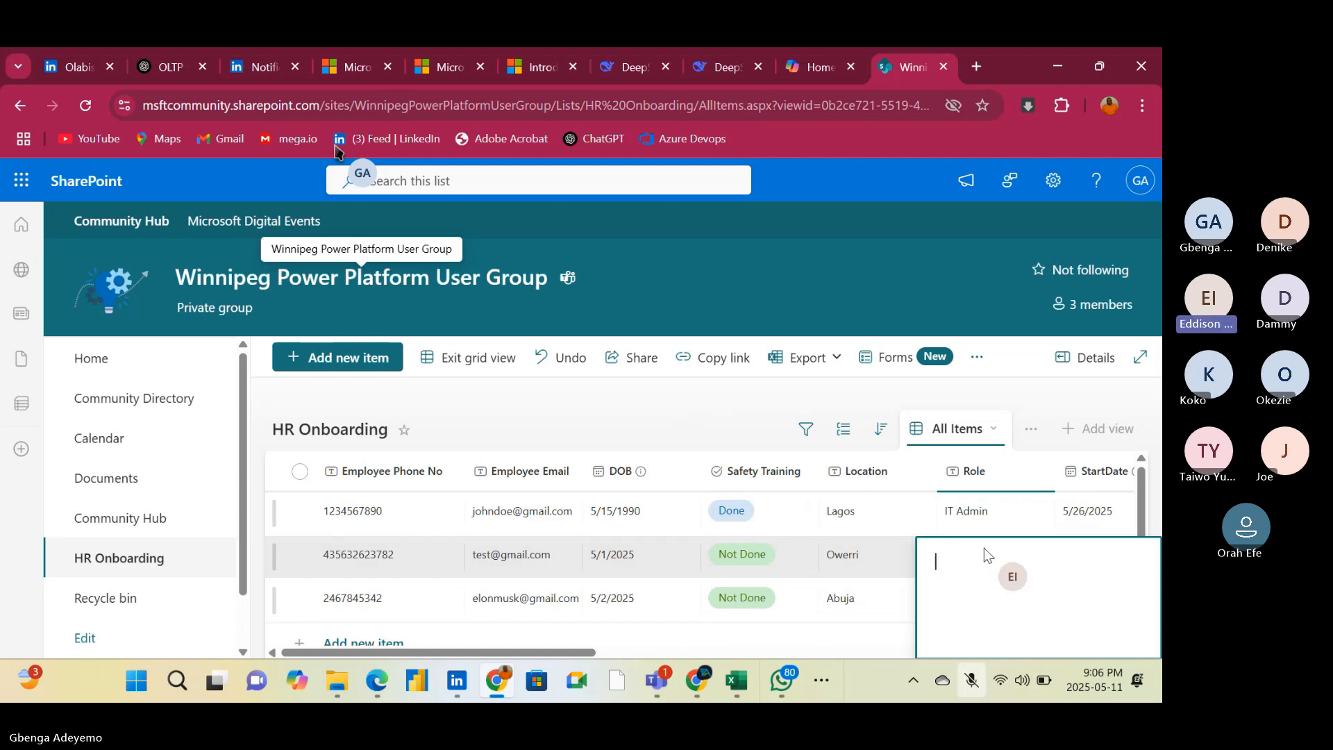
{"action": "type", "text": "Fi"}
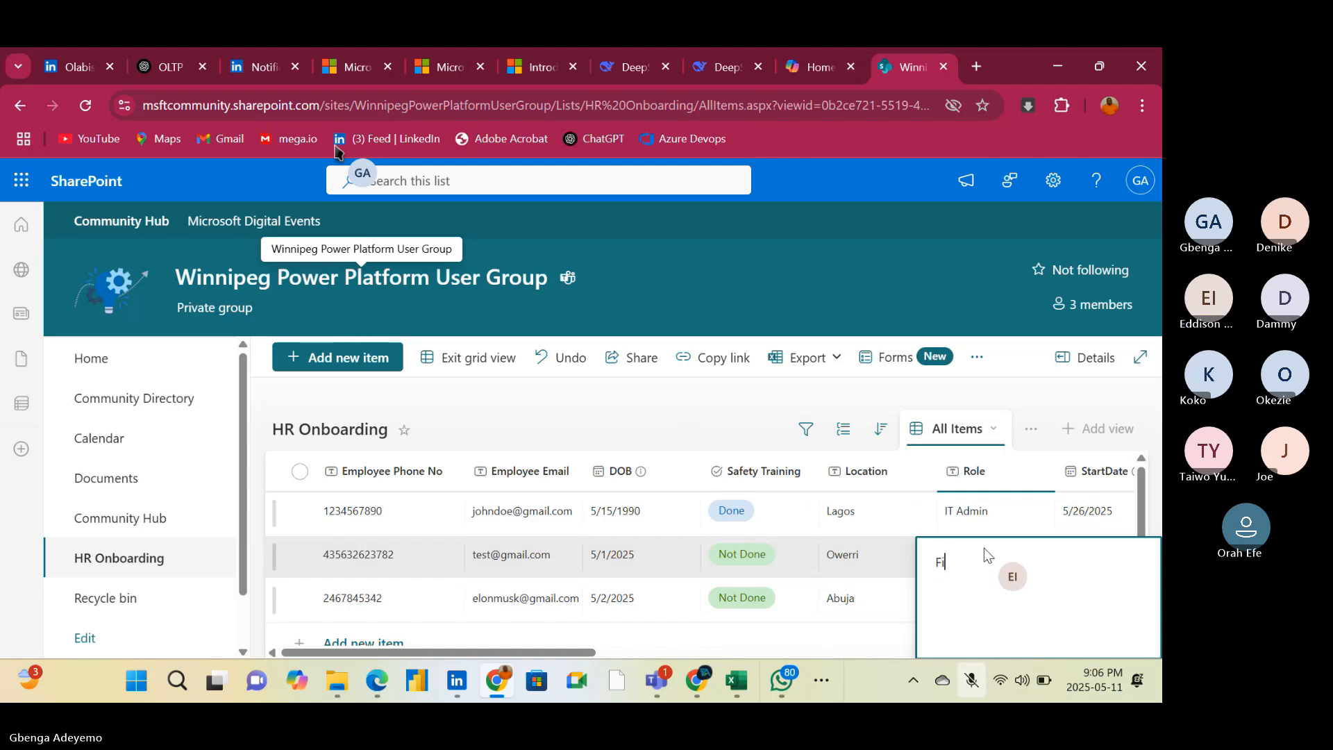
{"action": "type", "text": "nance Anal"}
{"action": "key", "text": "Return"}
{"action": "double_click", "coordinate": [1015, 561]}
{"action": "type", "text": "Analyst"}
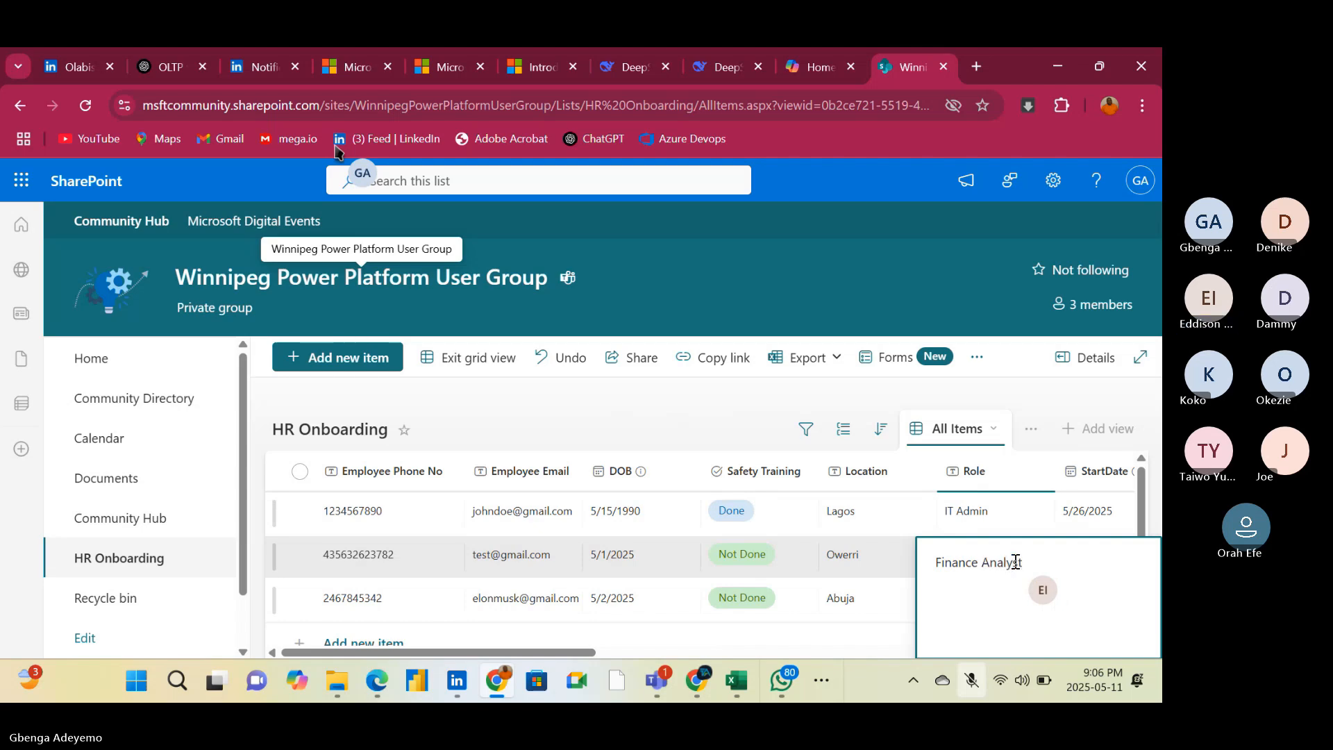
{"action": "left_click", "coordinate": [718, 395]}
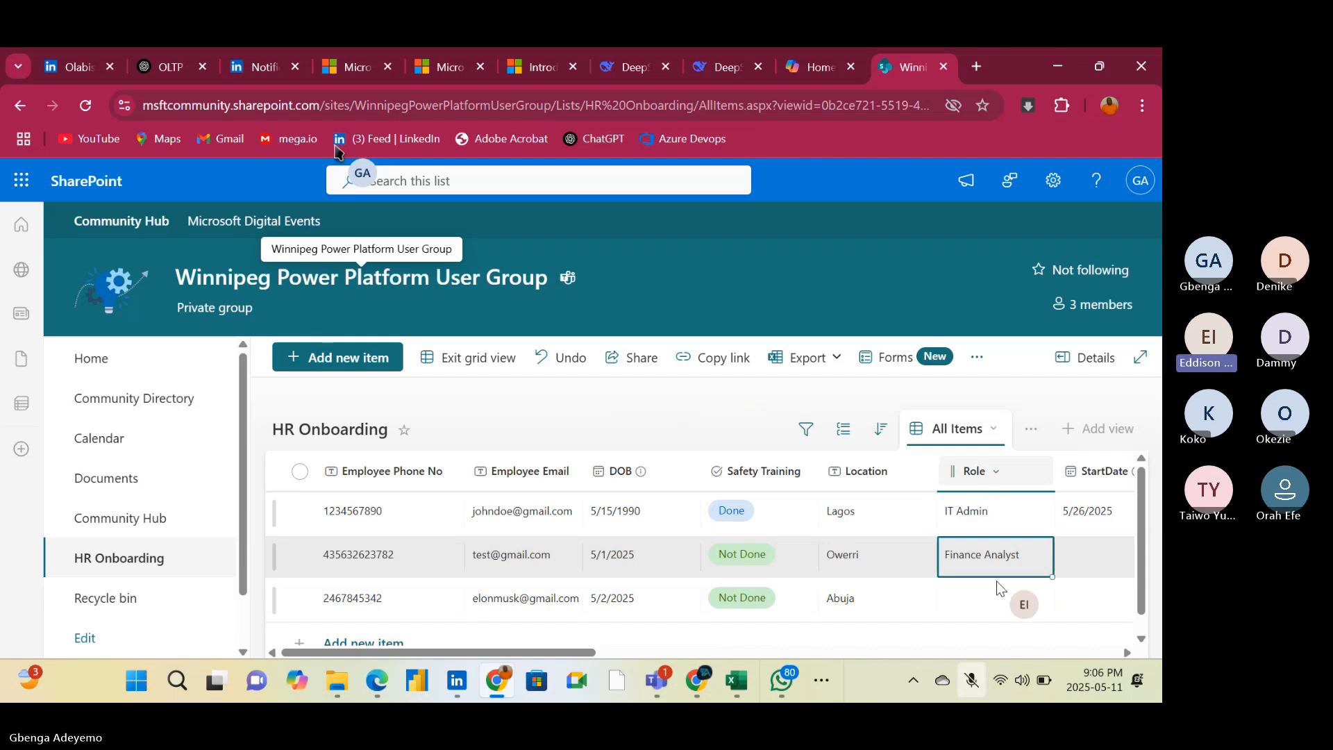
Set the third item's Role to Security Officer
{"action": "left_click", "coordinate": [986, 599]}
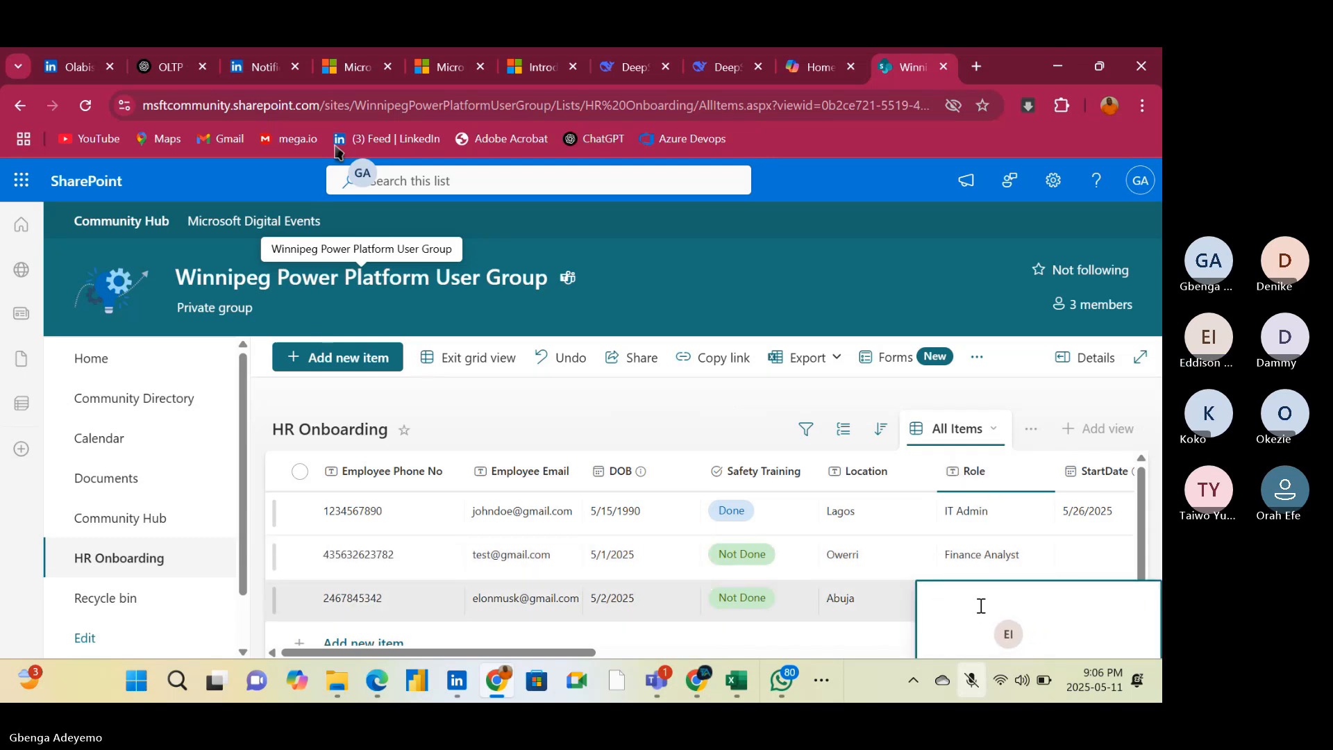
{"action": "type", "text": "S"}
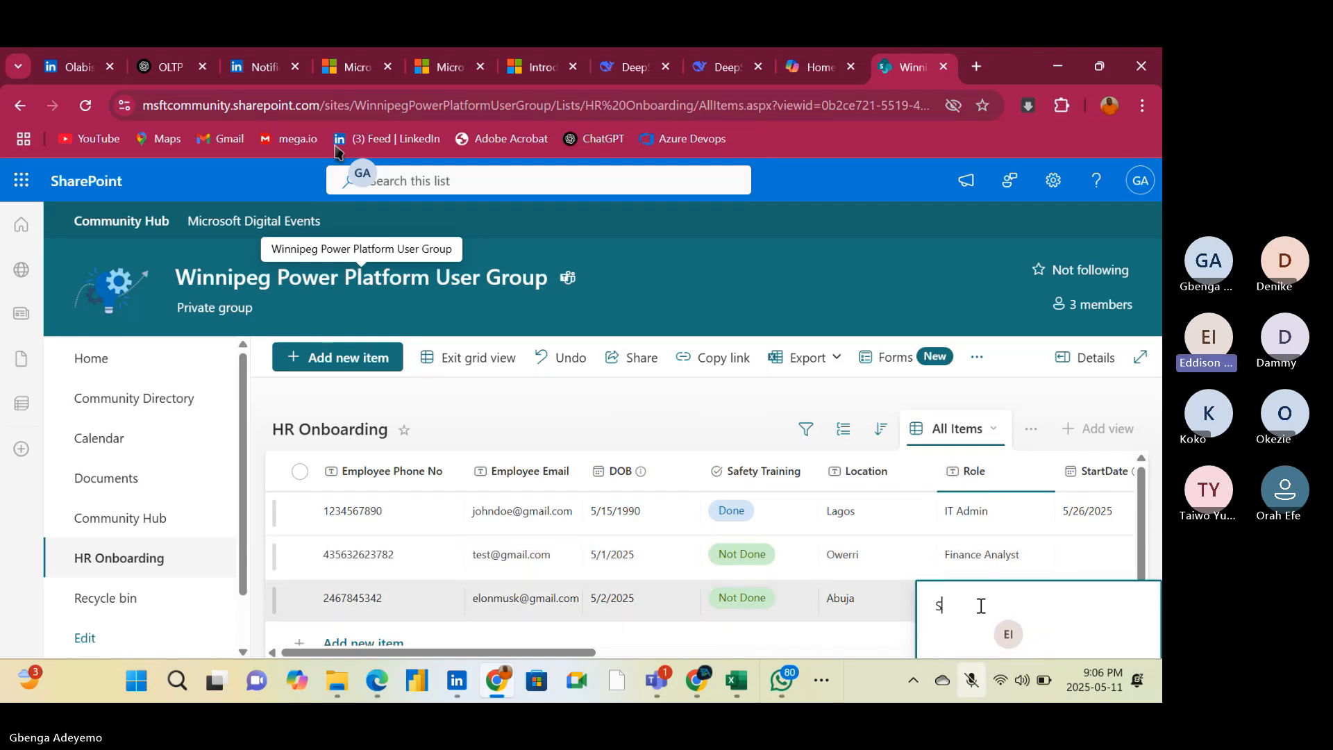
{"action": "type", "text": "ecuri"}
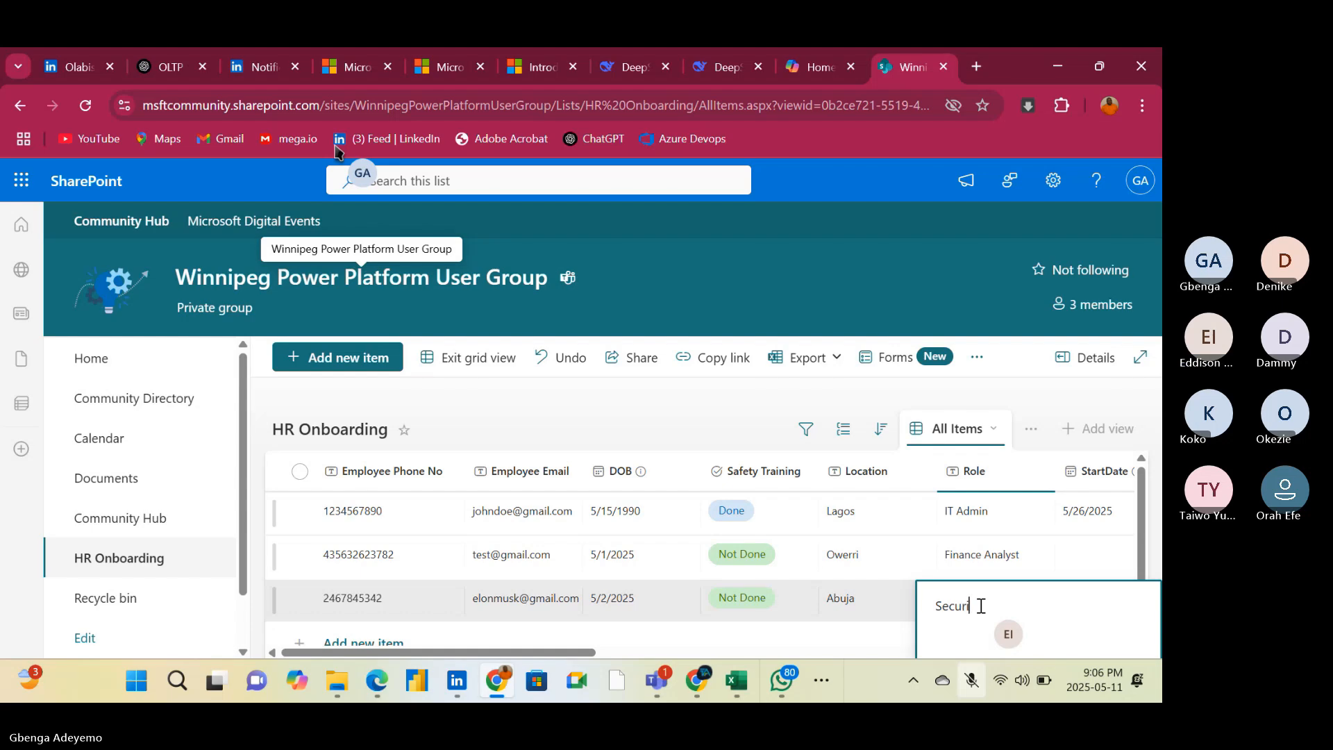
{"action": "type", "text": "ty Officer"}
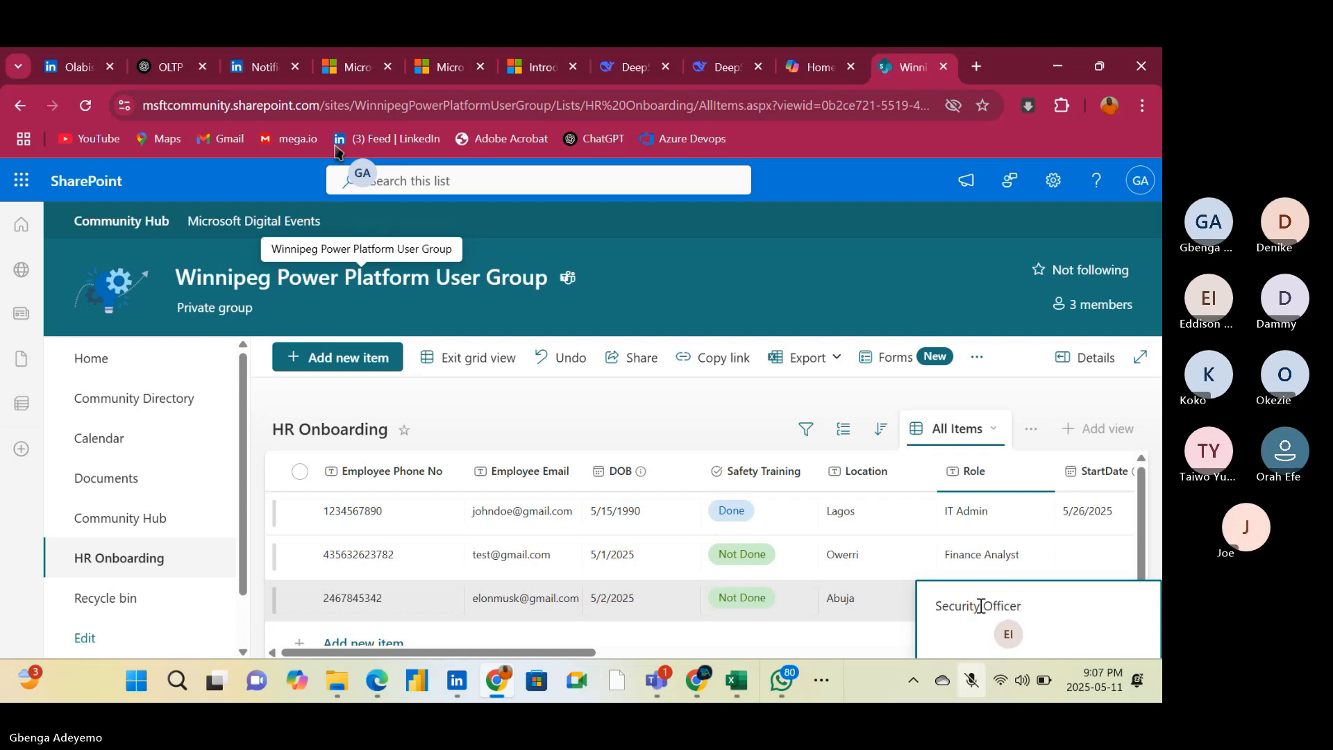
{"action": "left_click", "coordinate": [679, 429]}
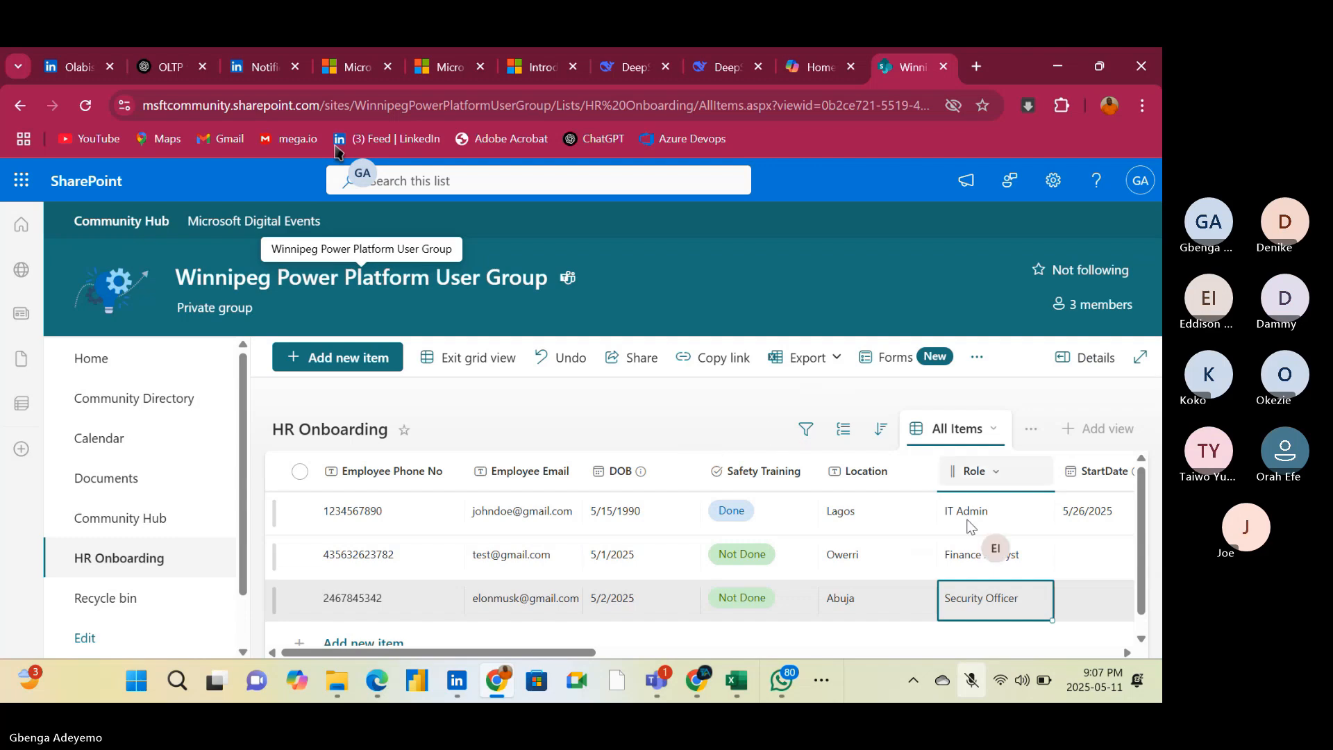
Set the StartDate to 5/26/2025 for both the second and third items
{"action": "left_click", "coordinate": [1126, 652]}
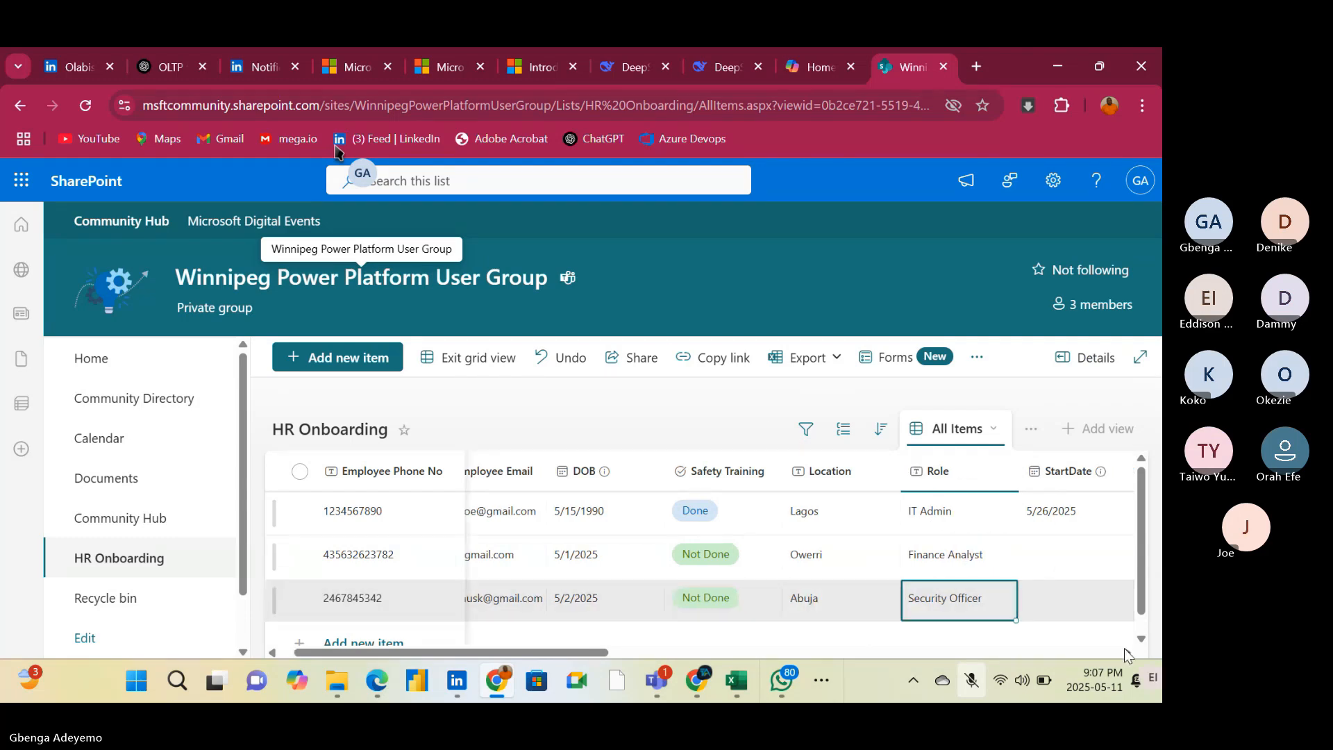
{"action": "left_click", "coordinate": [1125, 652]}
{"action": "left_click", "coordinate": [1126, 652]}
{"action": "left_click", "coordinate": [1126, 652]}
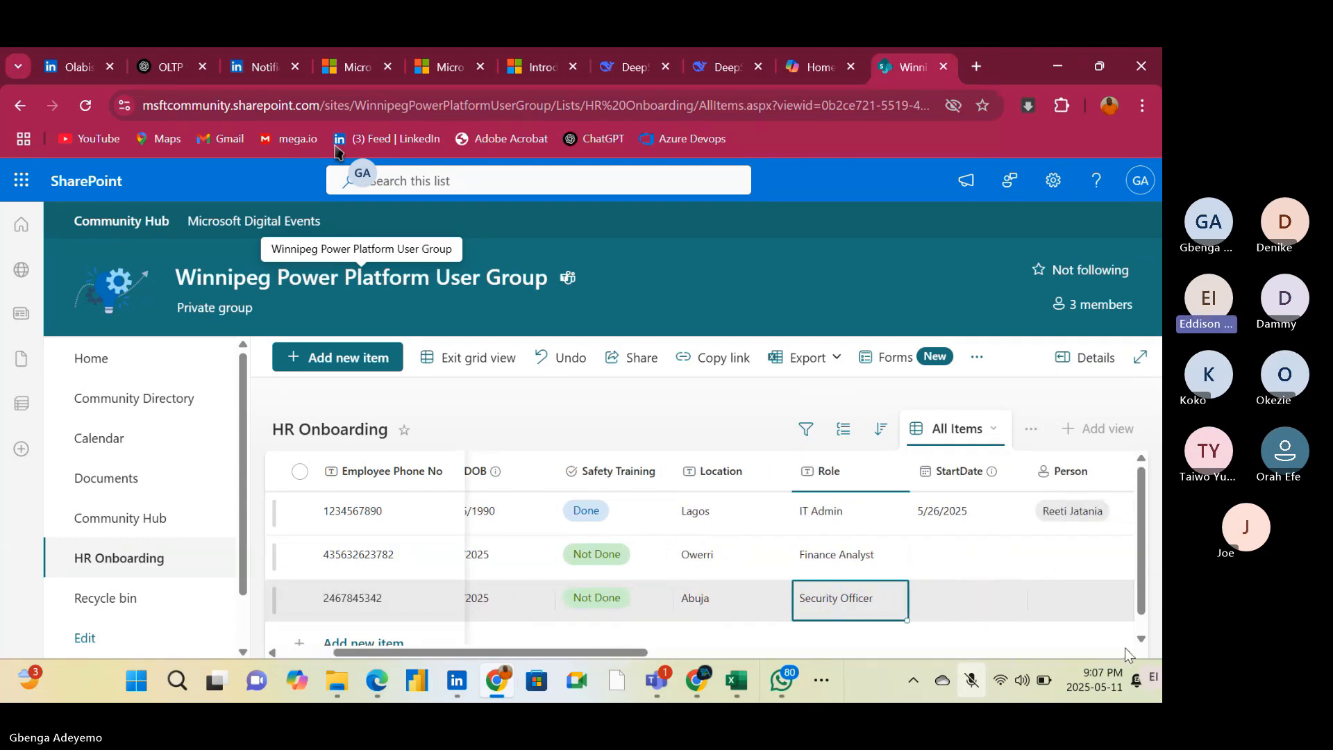
{"action": "left_click", "coordinate": [944, 553]}
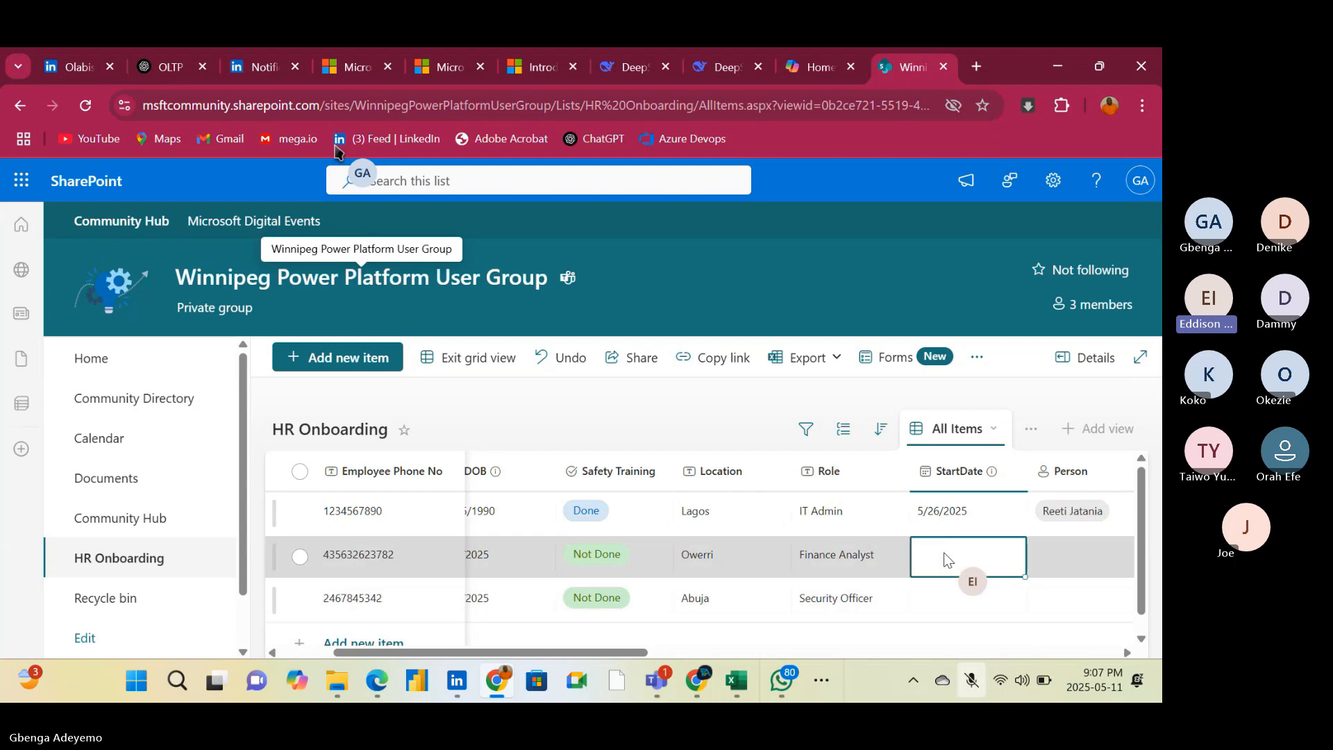
{"action": "left_click", "coordinate": [943, 553]}
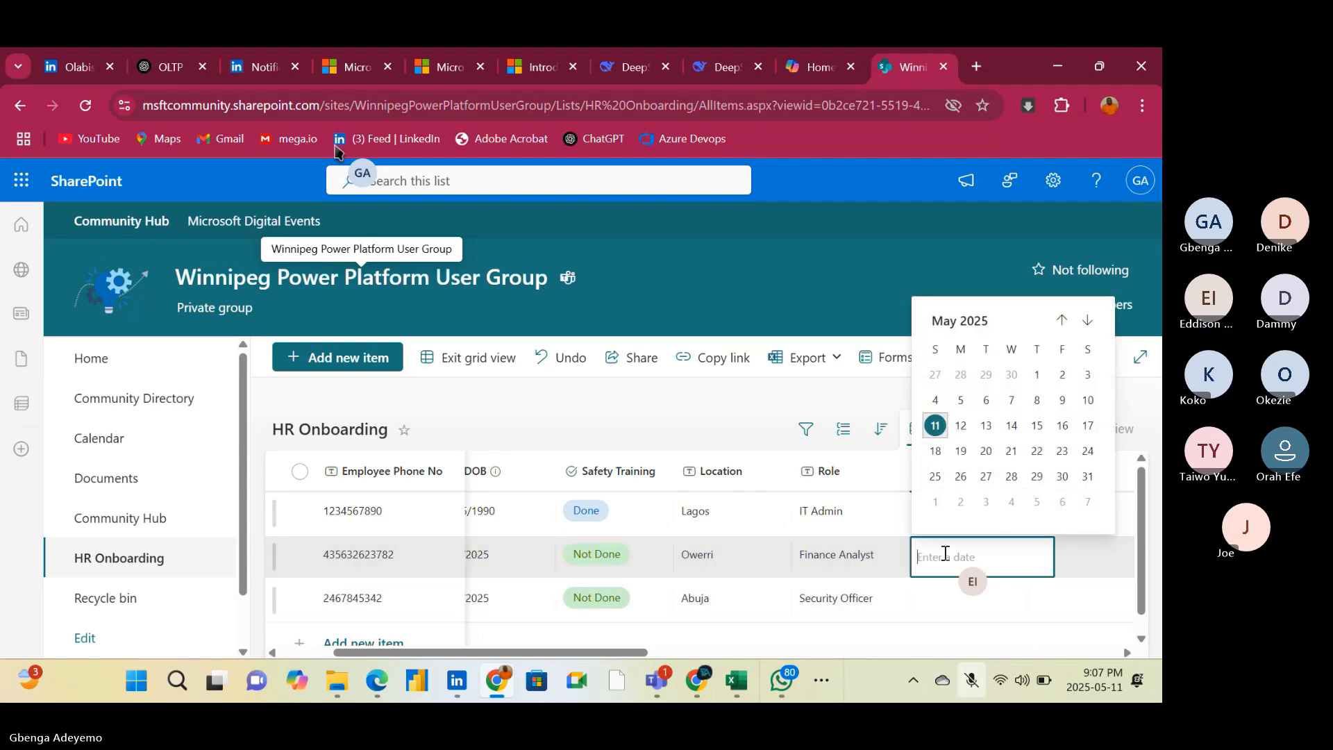
{"action": "left_click", "coordinate": [960, 477]}
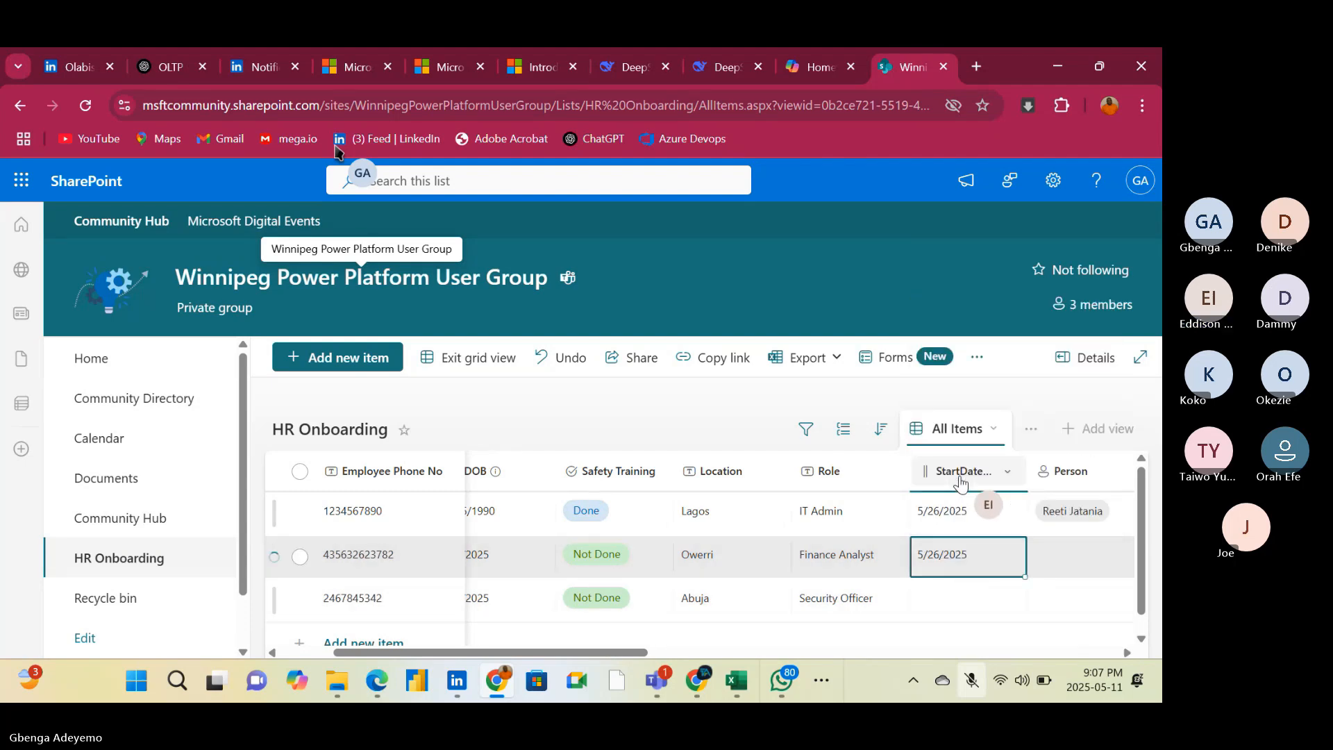
{"action": "left_click", "coordinate": [975, 601]}
{"action": "left_click", "coordinate": [973, 601]}
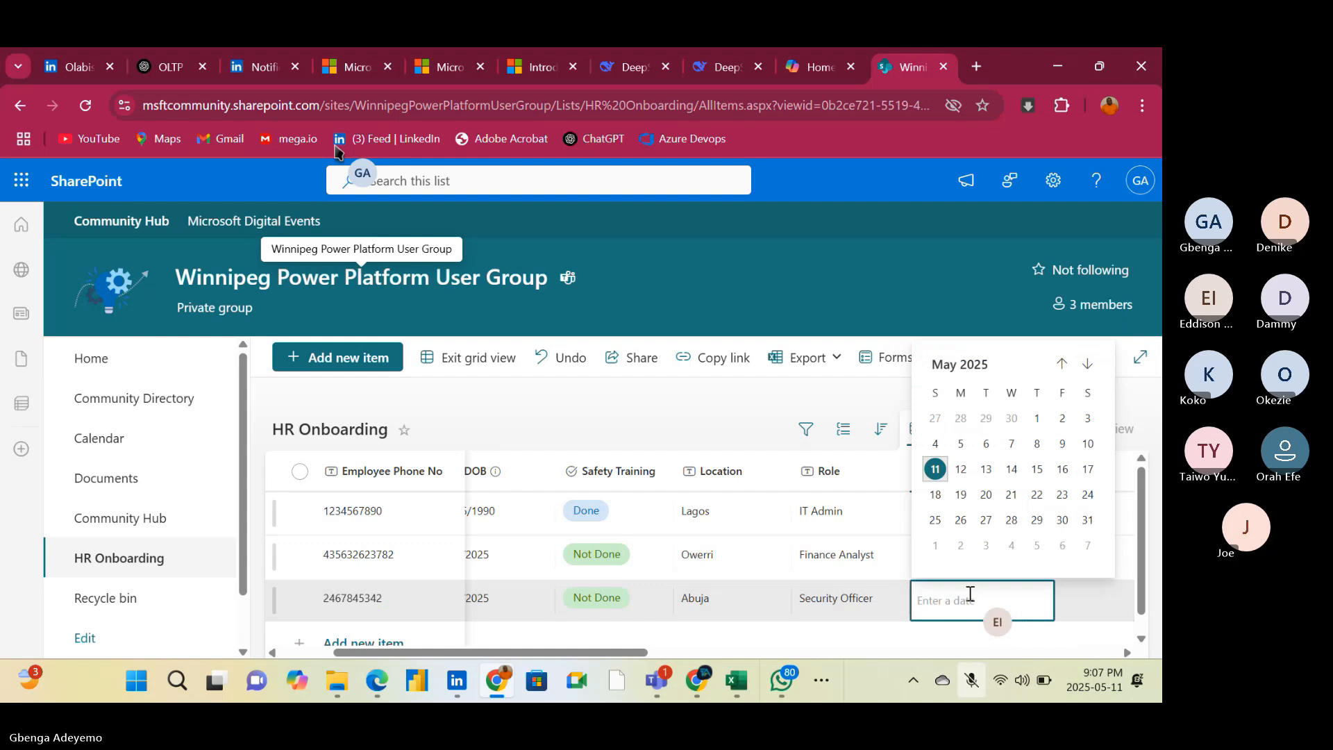
{"action": "left_click", "coordinate": [960, 521]}
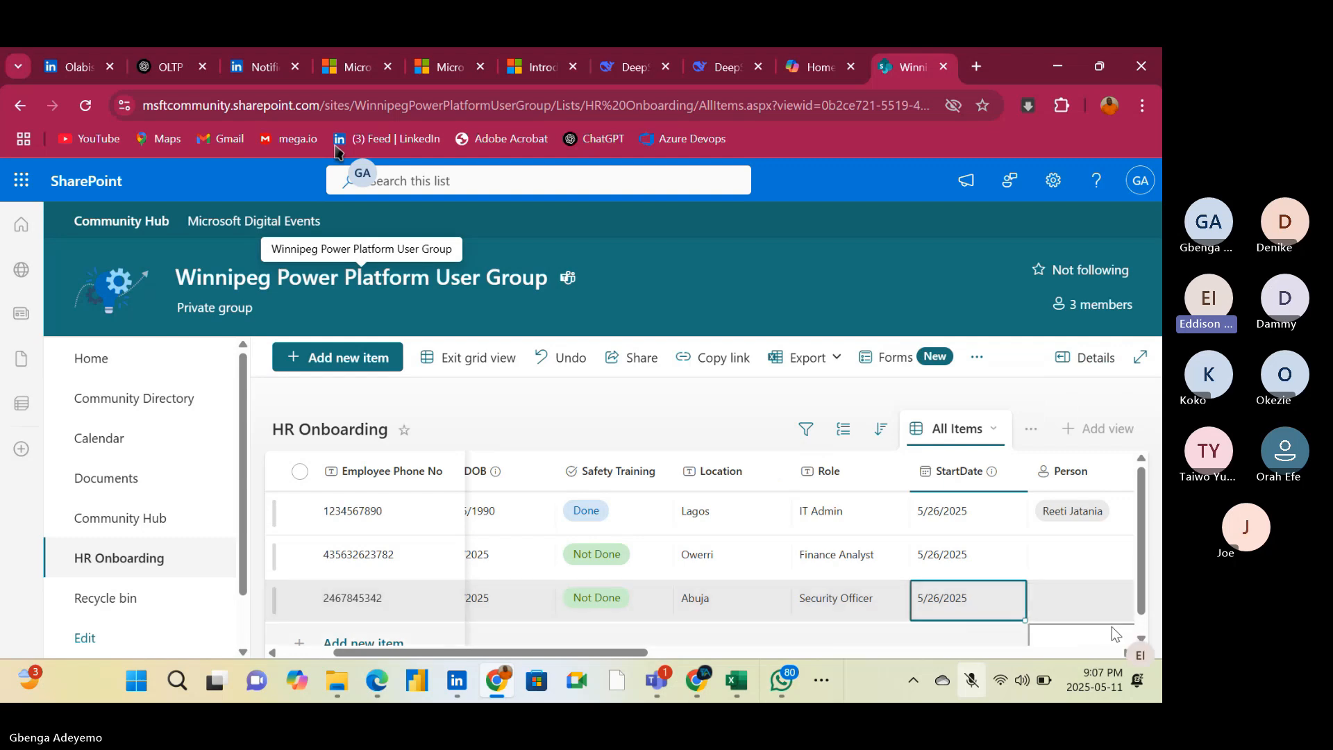
Delete the leftover Person column next to StartDate, including its stored data
{"action": "left_click", "coordinate": [1140, 639]}
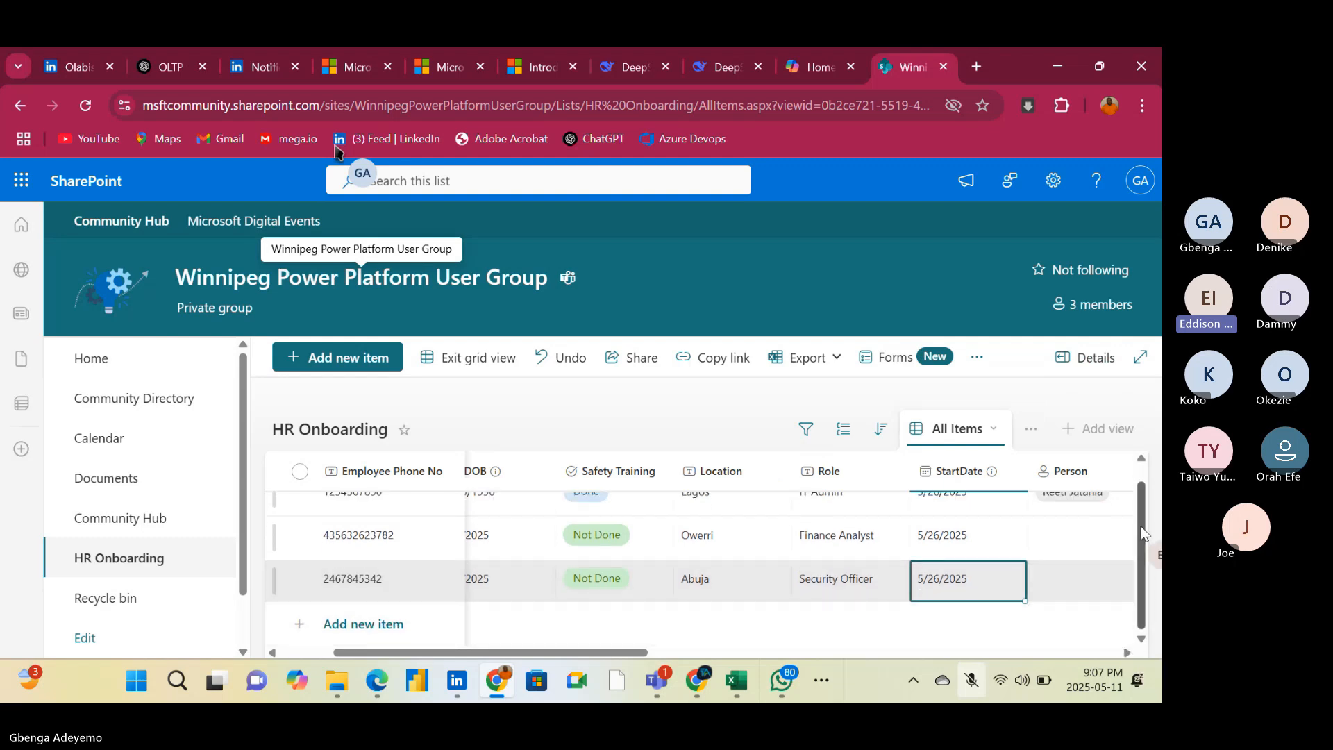
{"action": "left_click", "coordinate": [1139, 476]}
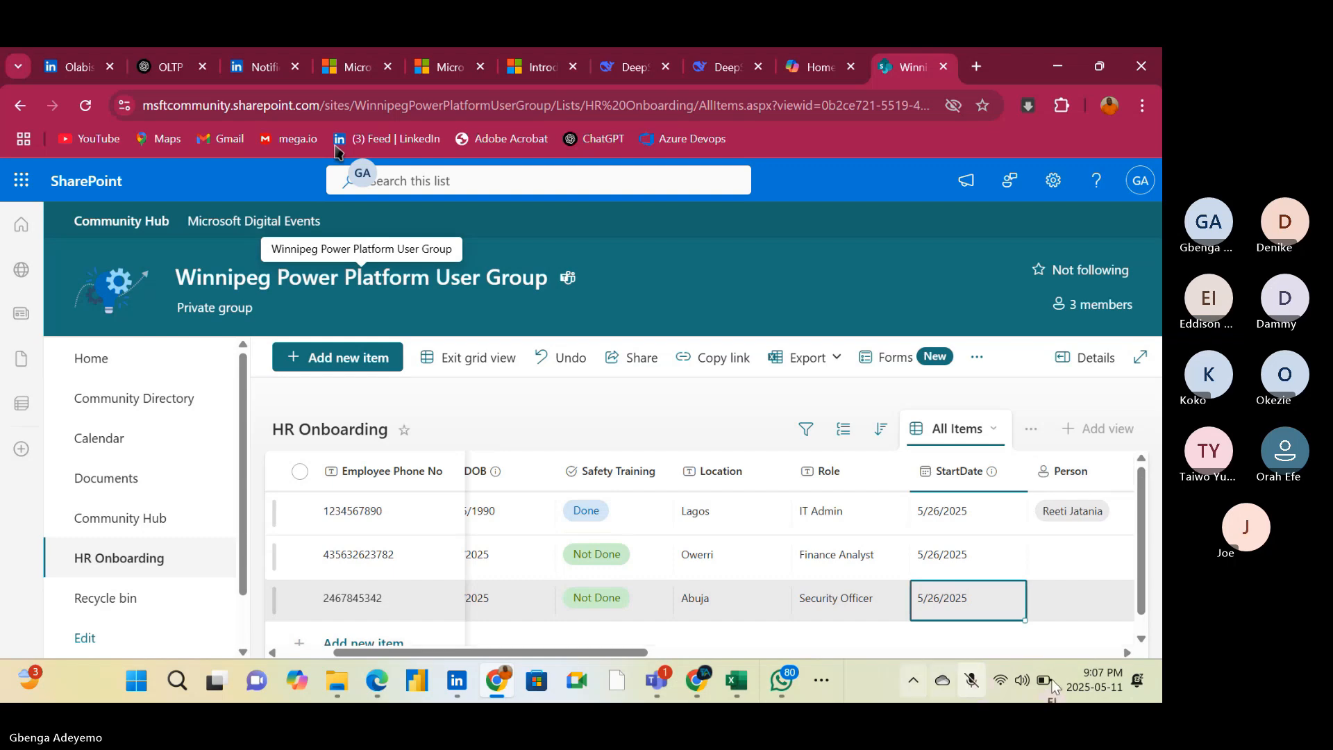
{"action": "left_click", "coordinate": [1126, 652]}
{"action": "left_click", "coordinate": [1126, 652]}
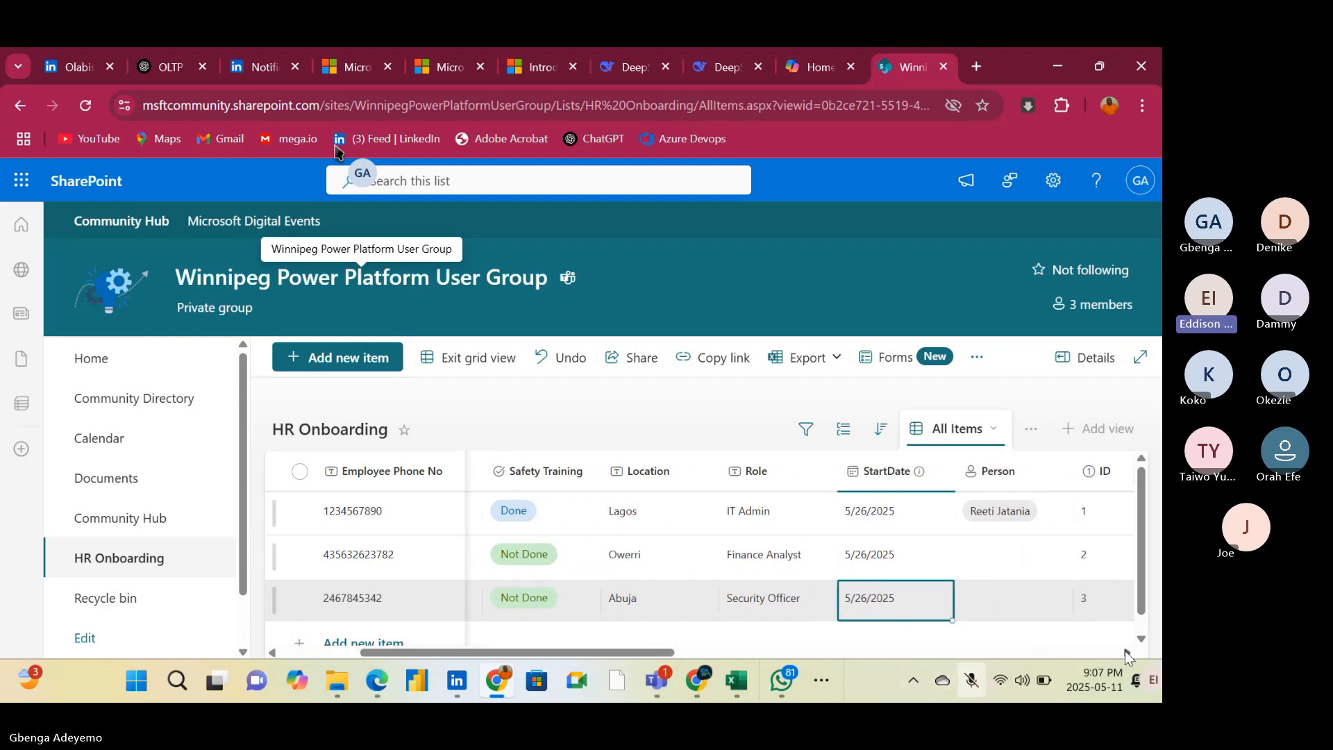
{"action": "left_click", "coordinate": [1125, 651]}
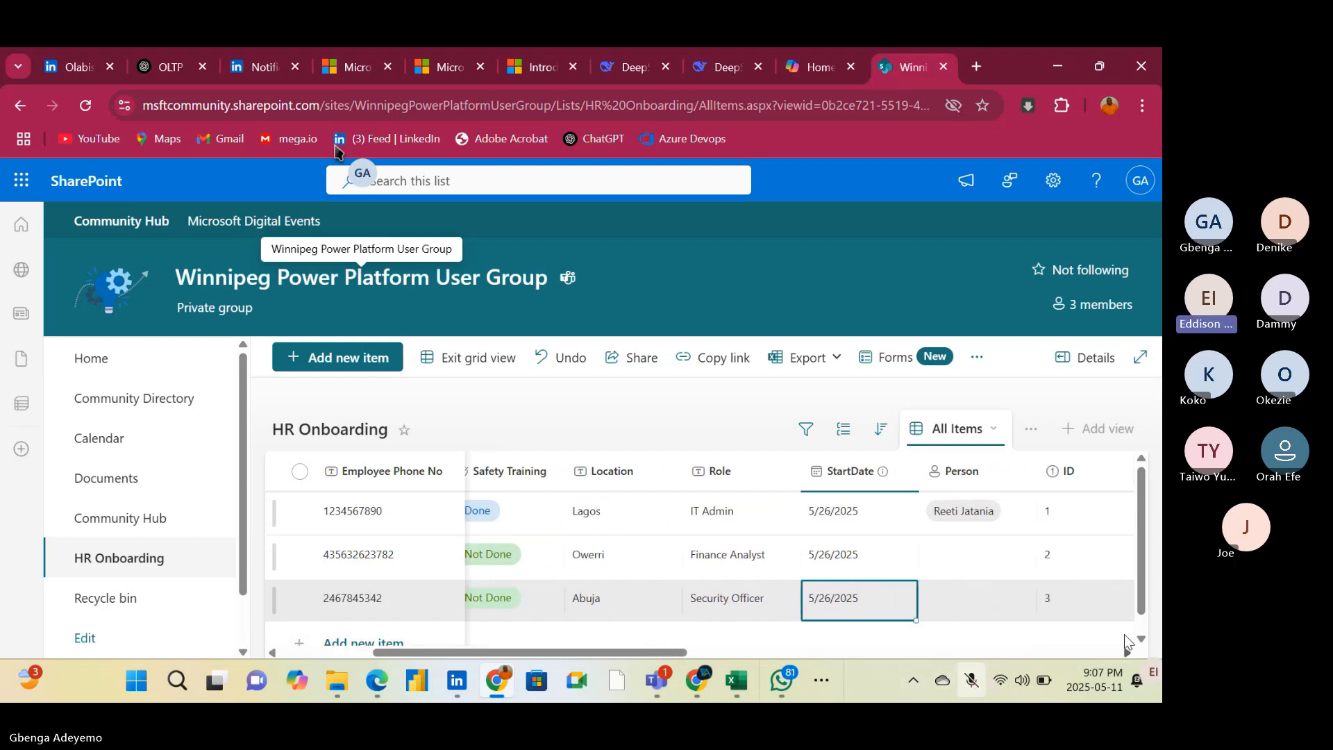
{"action": "left_click", "coordinate": [992, 475]}
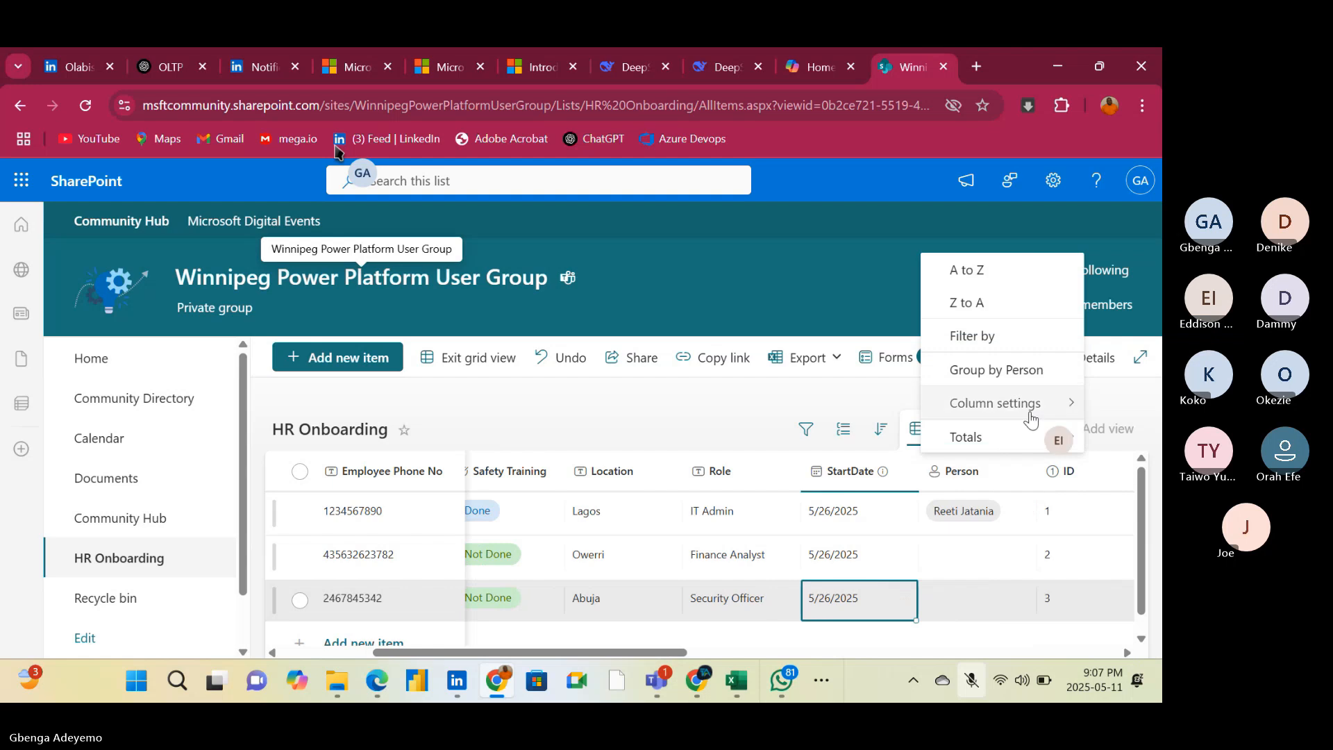
{"action": "mouse_move", "coordinate": [1047, 411]}
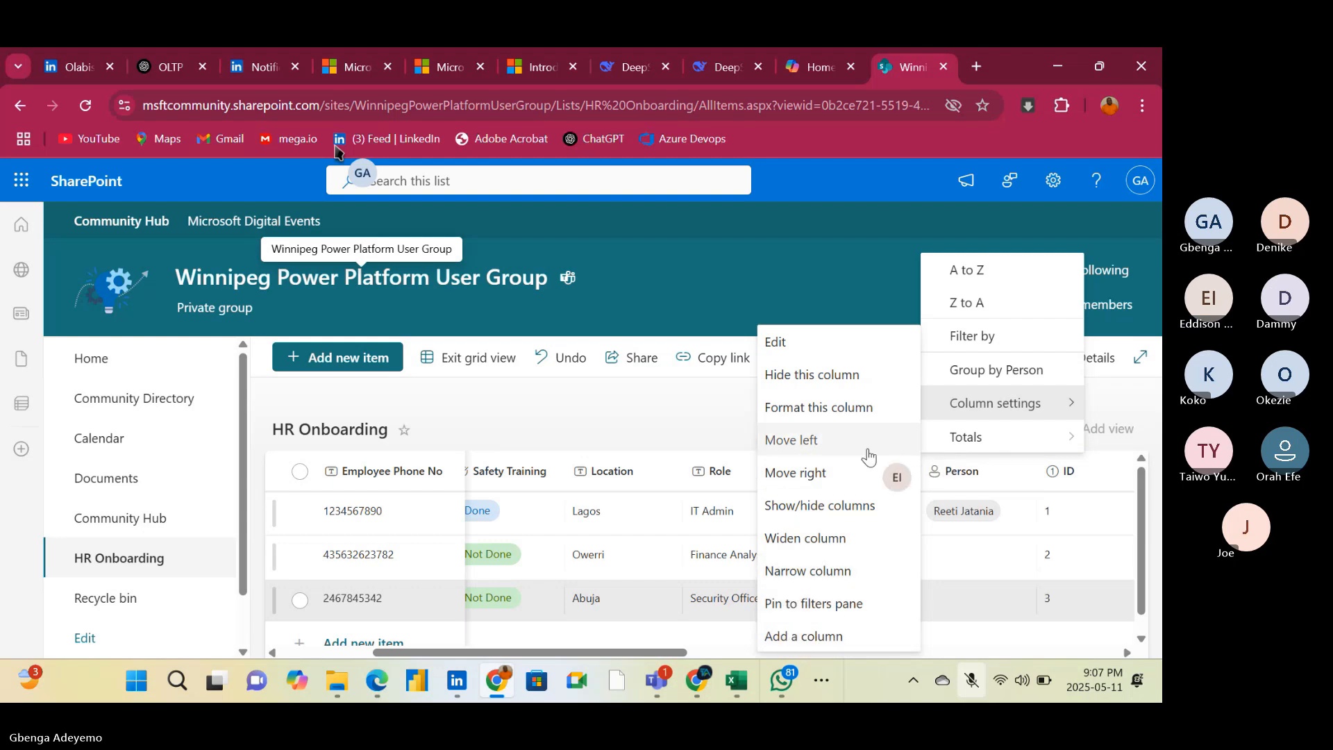
{"action": "left_click", "coordinate": [813, 355]}
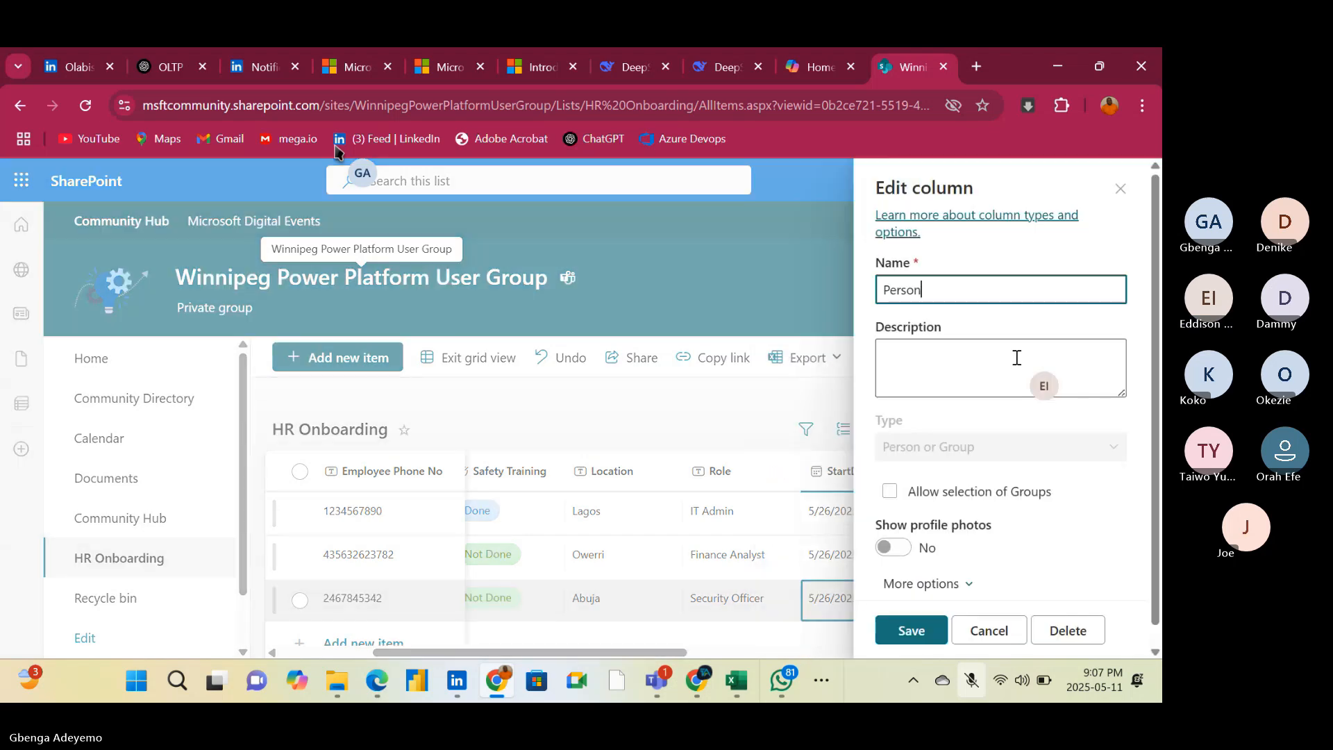
{"action": "left_click", "coordinate": [1056, 631]}
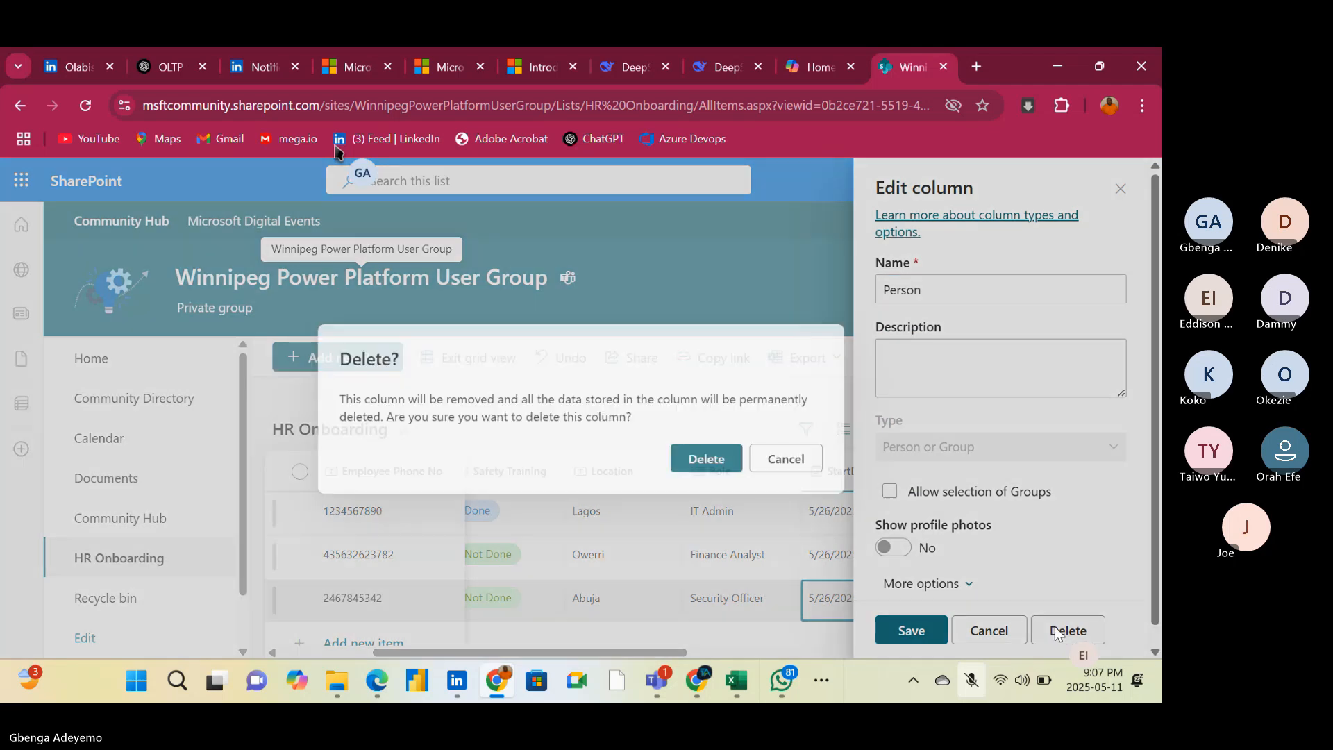
{"action": "left_click", "coordinate": [700, 464]}
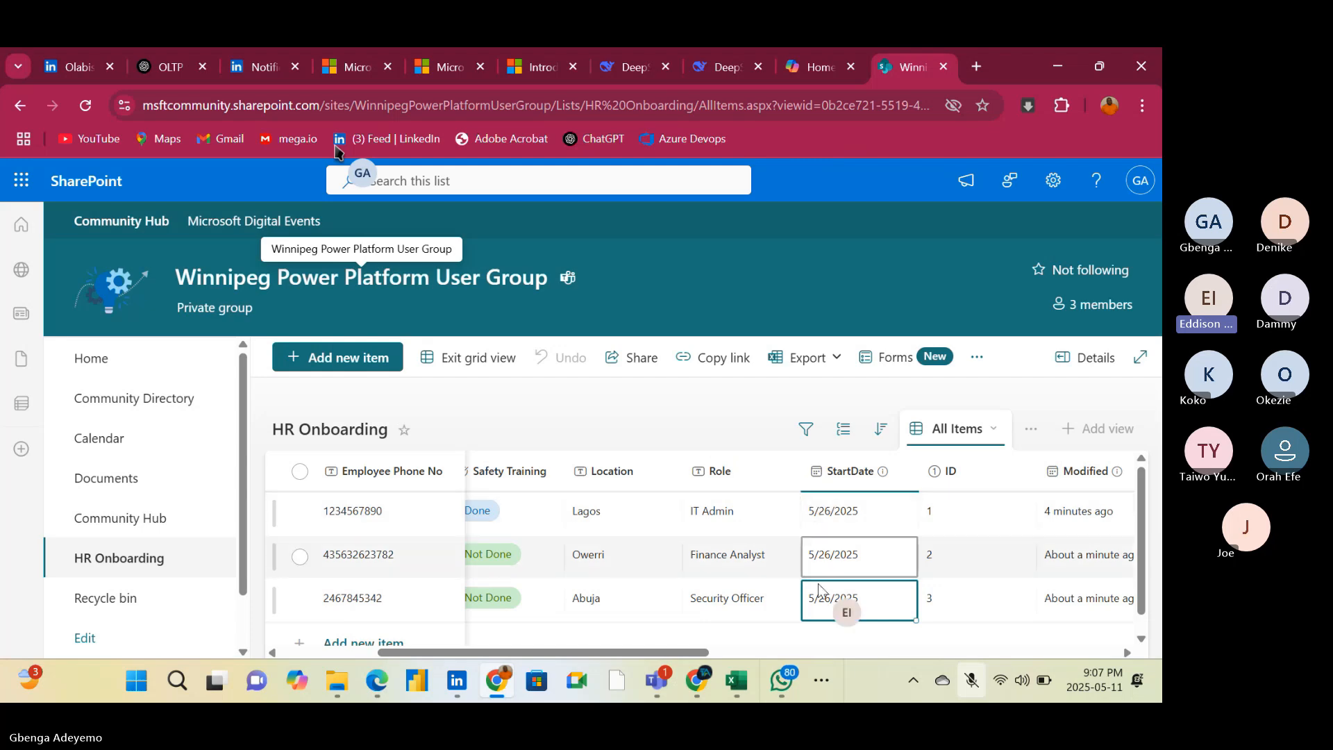
Open the Employee Email column for editing and review its name, description, type and default value settings
{"action": "left_click_drag", "start_coordinate": [670, 654], "coordinate": [1101, 653]}
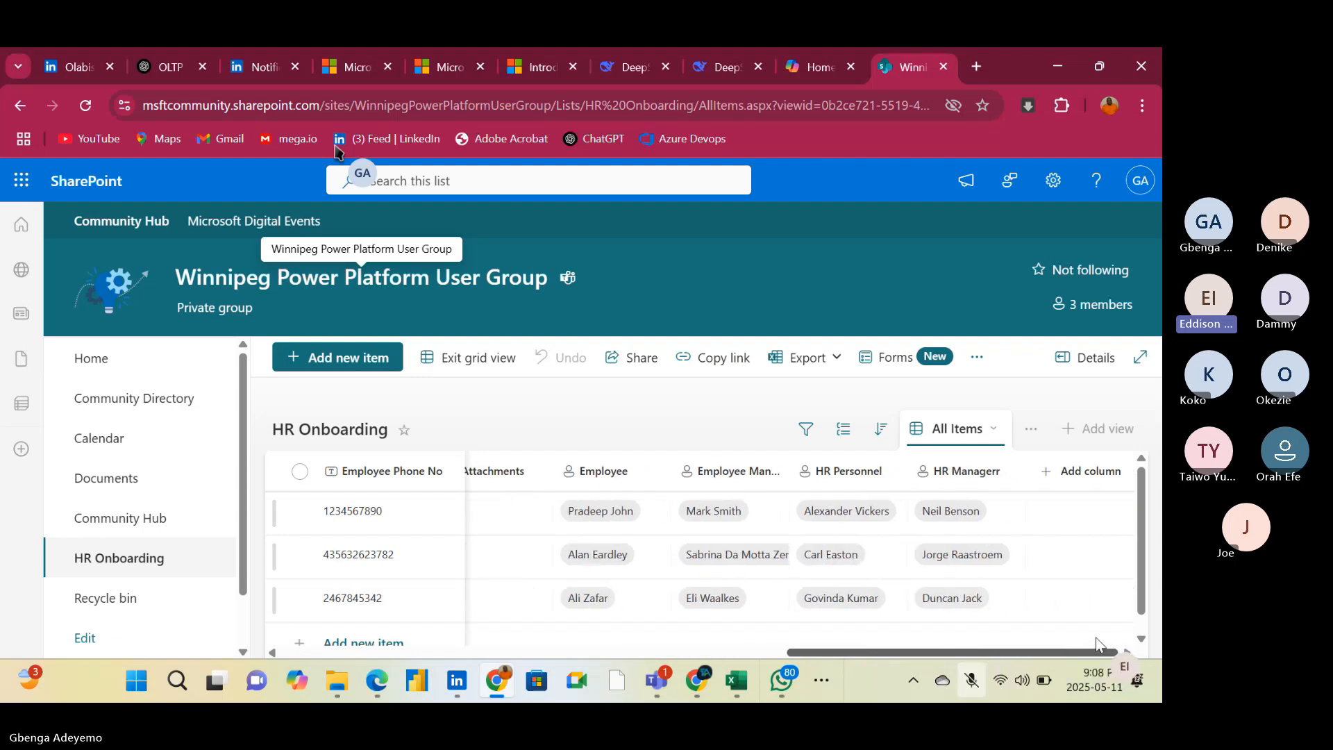
{"action": "left_click_drag", "start_coordinate": [1095, 637], "coordinate": [491, 615]}
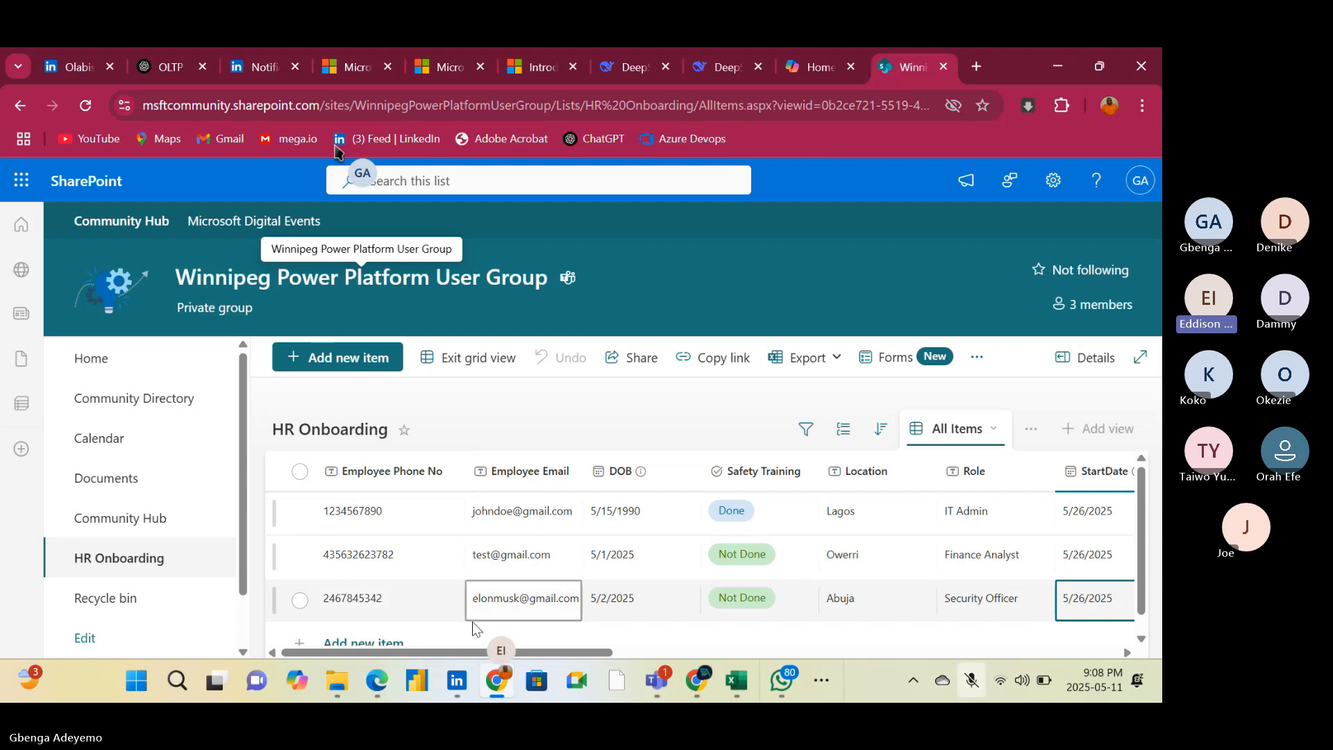
{"action": "left_click_drag", "start_coordinate": [524, 651], "coordinate": [1138, 647]}
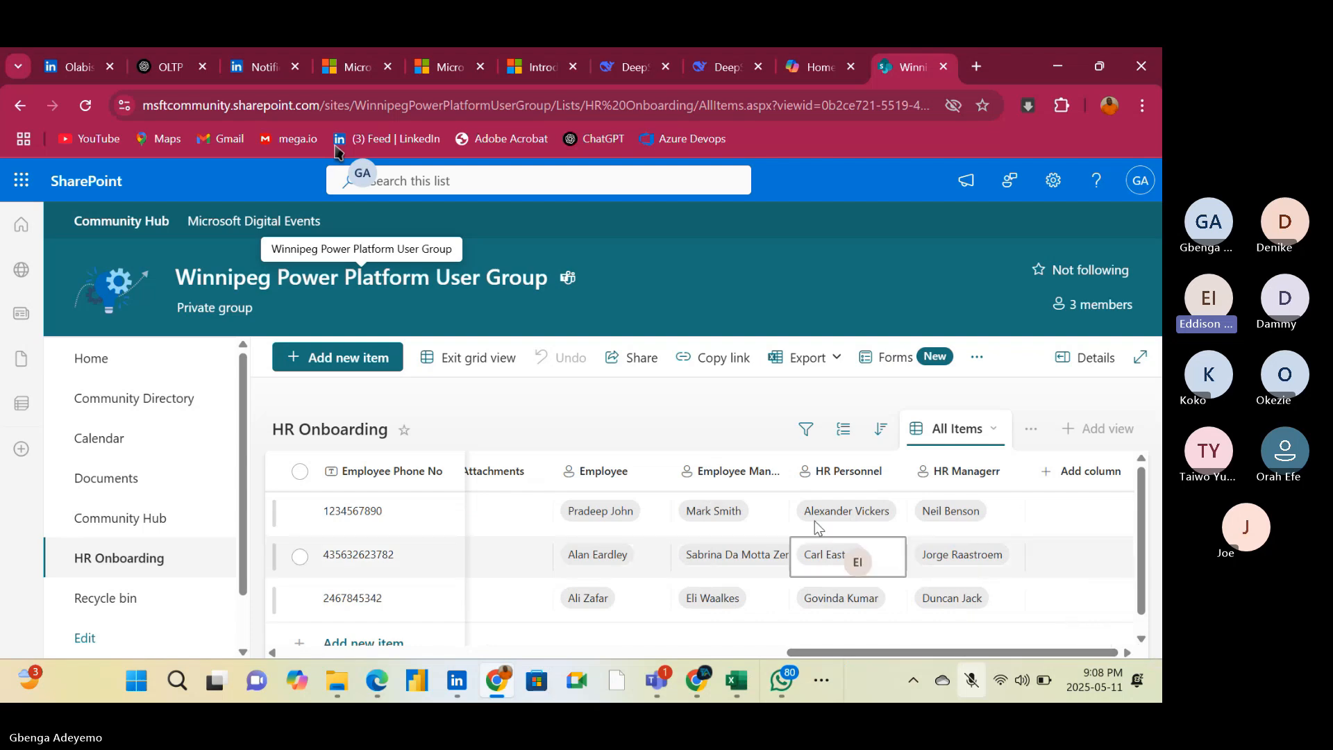
{"action": "left_click", "coordinate": [528, 472]}
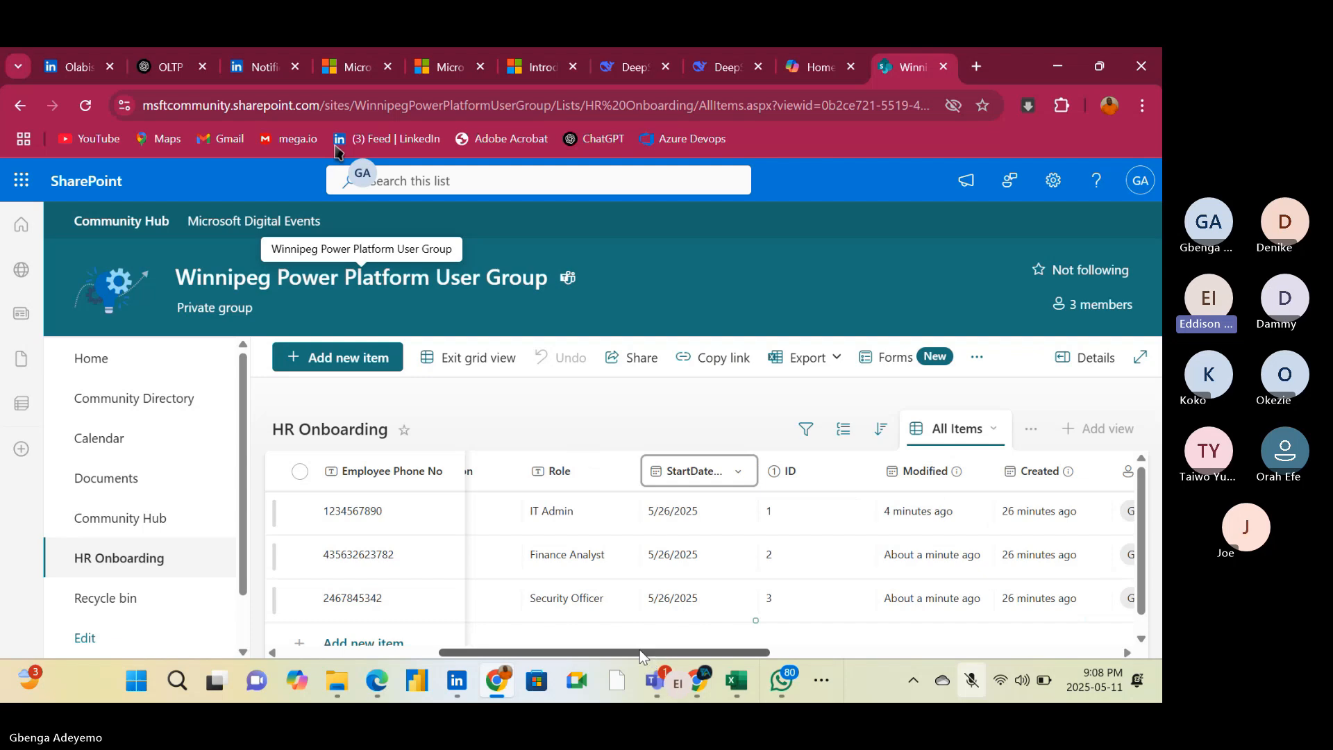
{"action": "left_click_drag", "start_coordinate": [542, 652], "coordinate": [283, 642]}
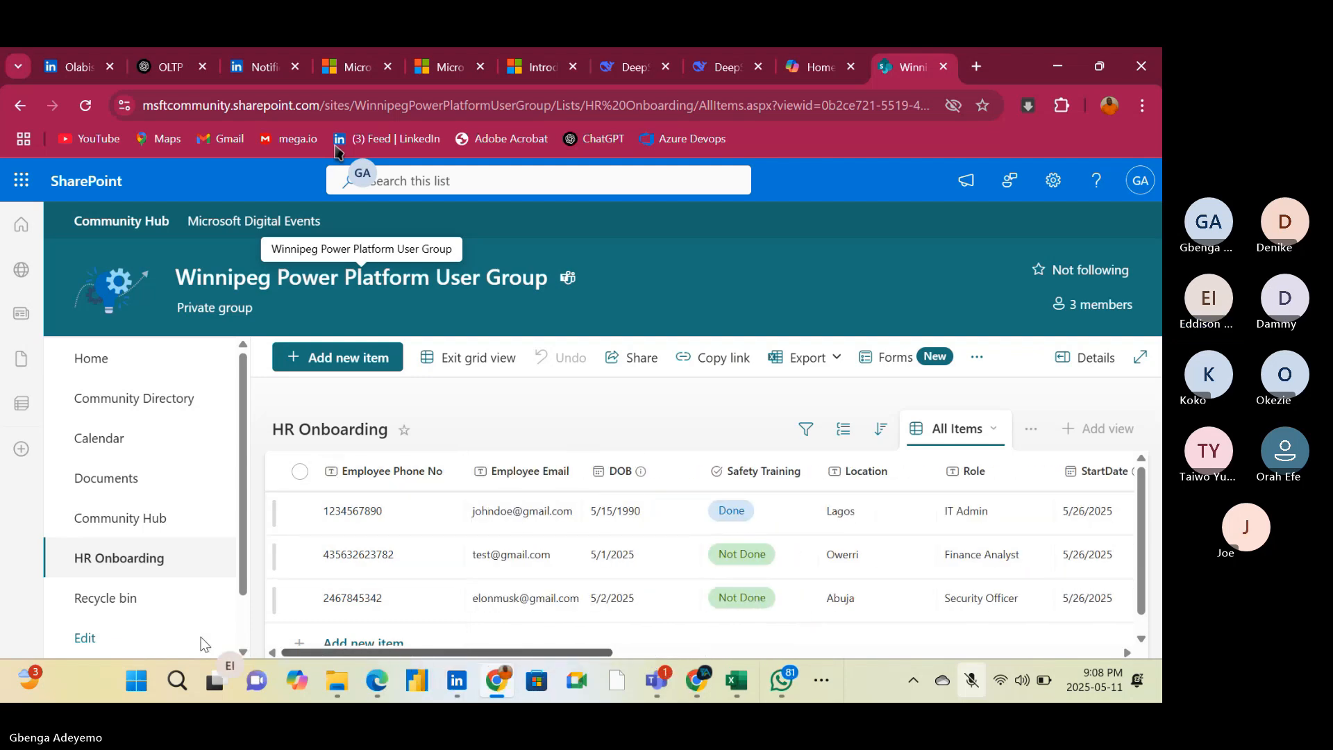
{"action": "left_click", "coordinate": [564, 472]}
{"action": "mouse_move", "coordinate": [580, 400]}
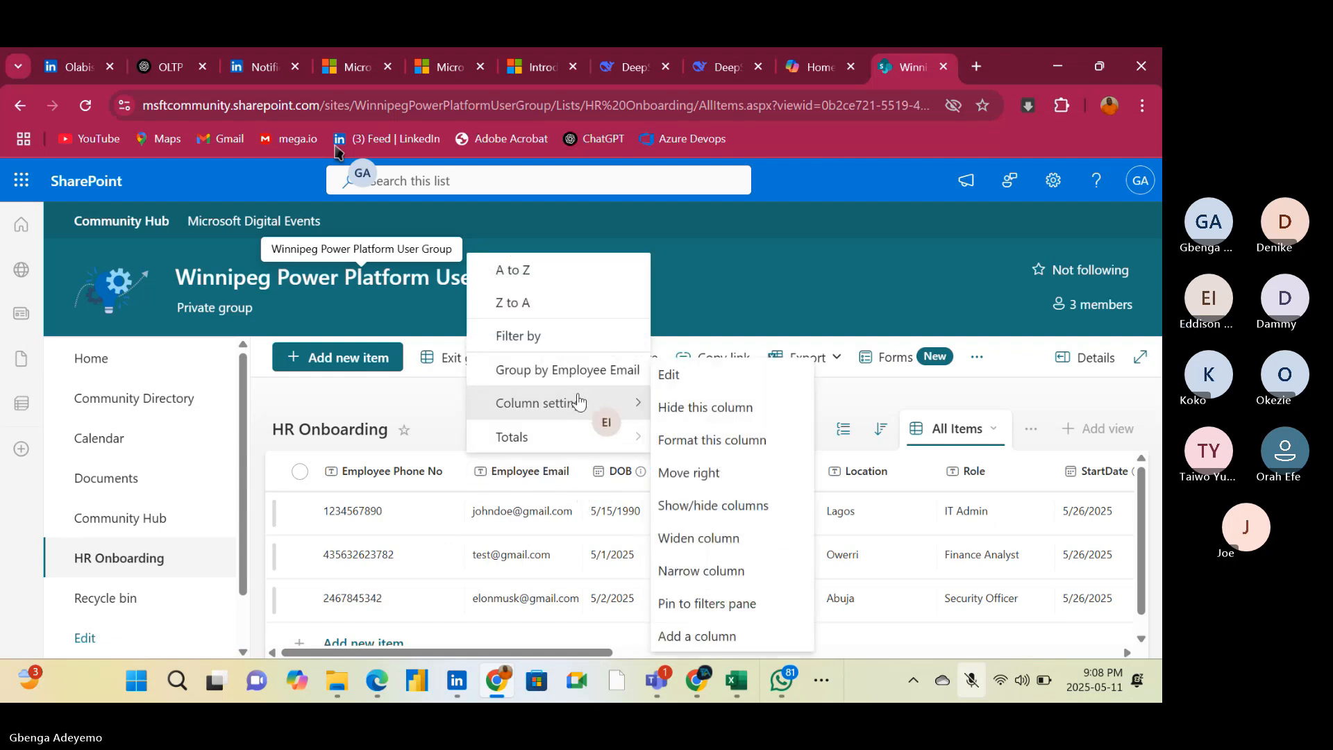
{"action": "left_click", "coordinate": [689, 380]}
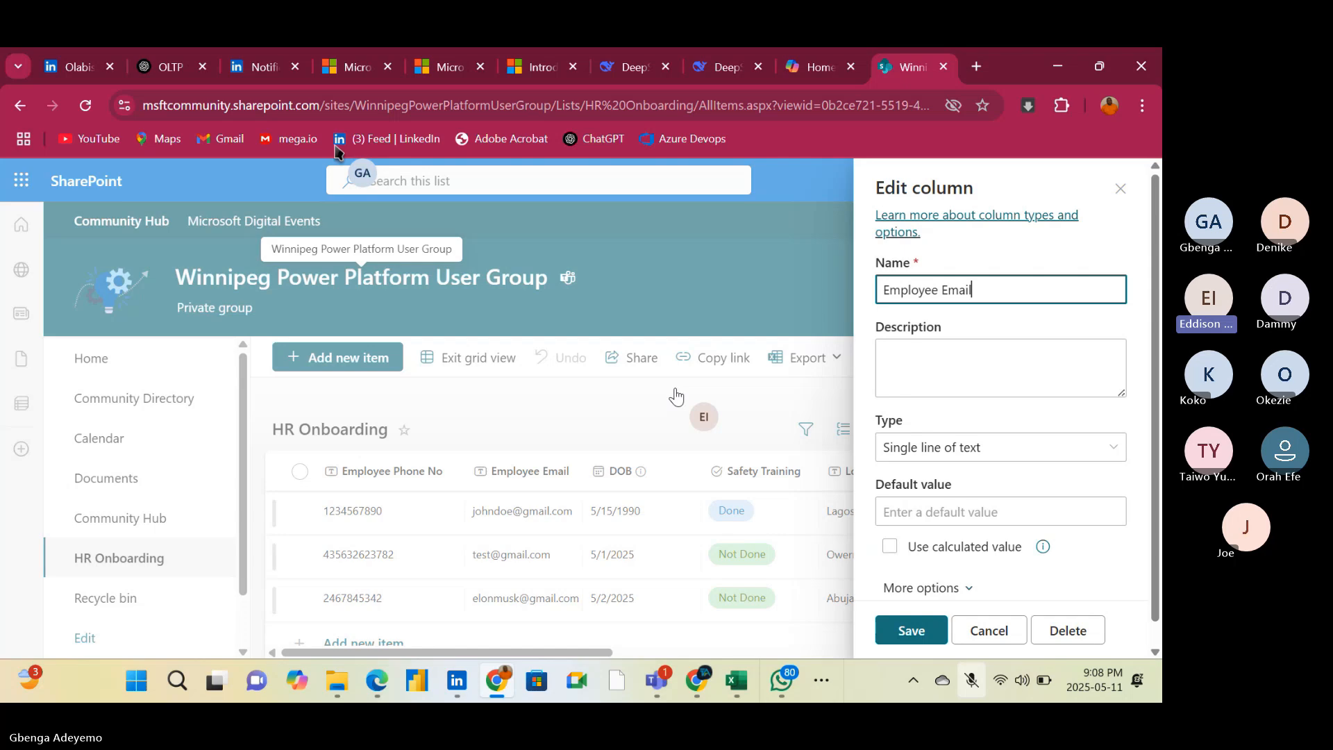
{"action": "scroll", "coordinate": [991, 336], "scroll_direction": "down", "scroll_amount": 1}
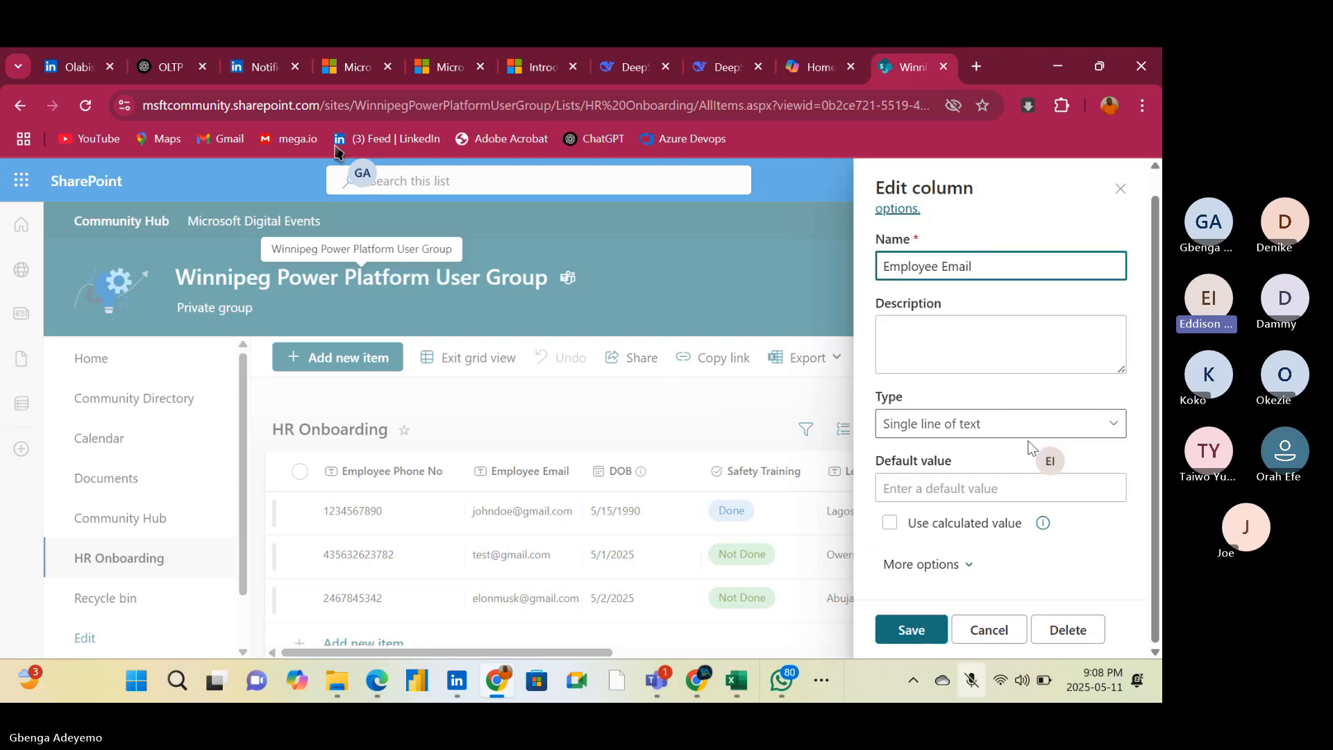
{"action": "scroll", "coordinate": [1073, 555], "scroll_direction": "up", "scroll_amount": 1}
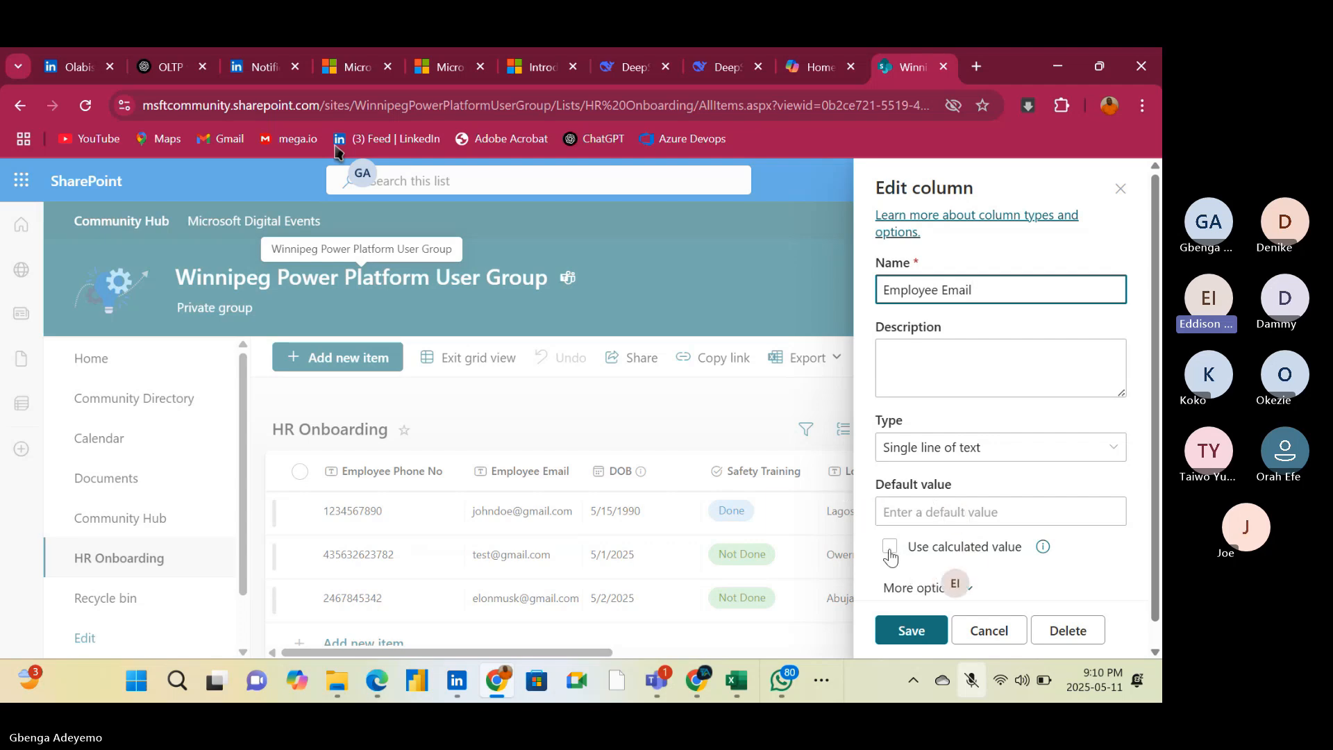
Try the calculated default value option, switch it off again, and examine the Employee Email column's additional options
{"action": "left_click", "coordinate": [888, 547]}
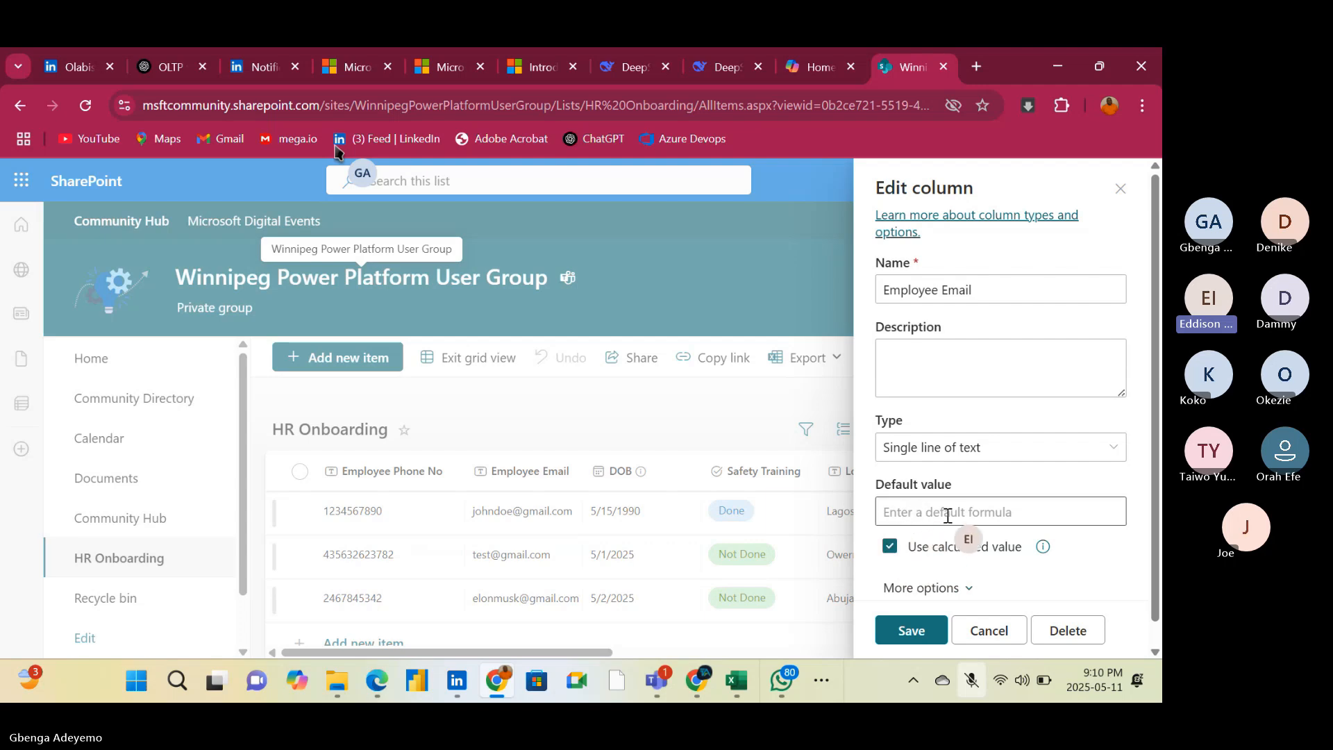
{"action": "left_click", "coordinate": [891, 548]}
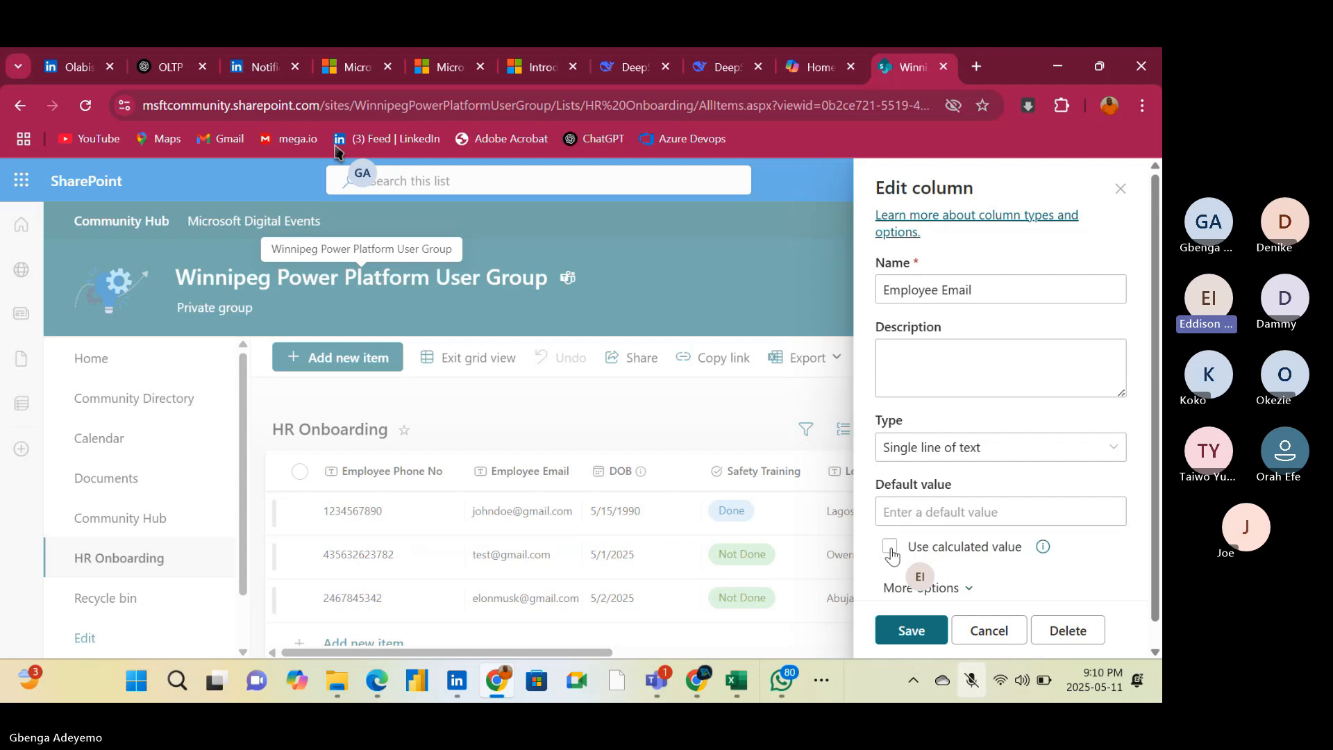
{"action": "scroll", "coordinate": [1010, 493], "scroll_direction": "down", "scroll_amount": 1}
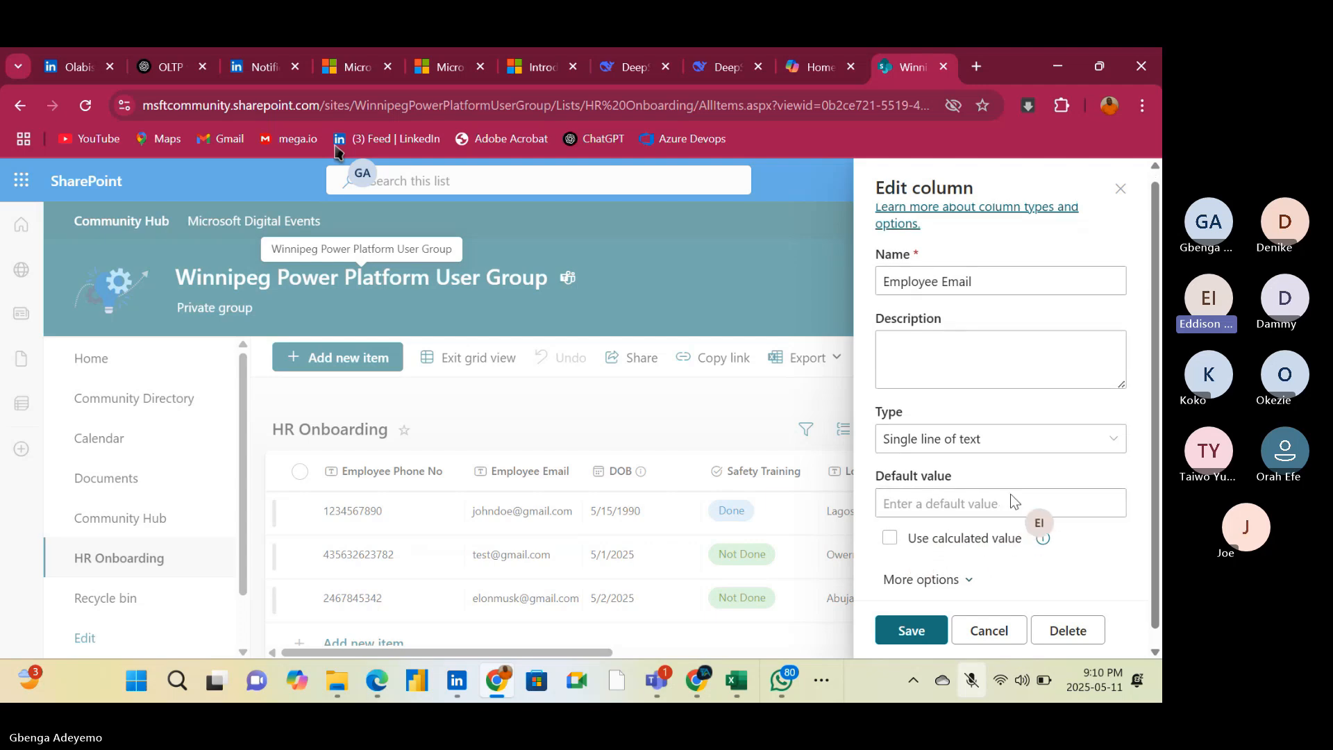
{"action": "left_click", "coordinate": [970, 565]}
{"action": "scroll", "coordinate": [1001, 526], "scroll_direction": "down", "scroll_amount": 2}
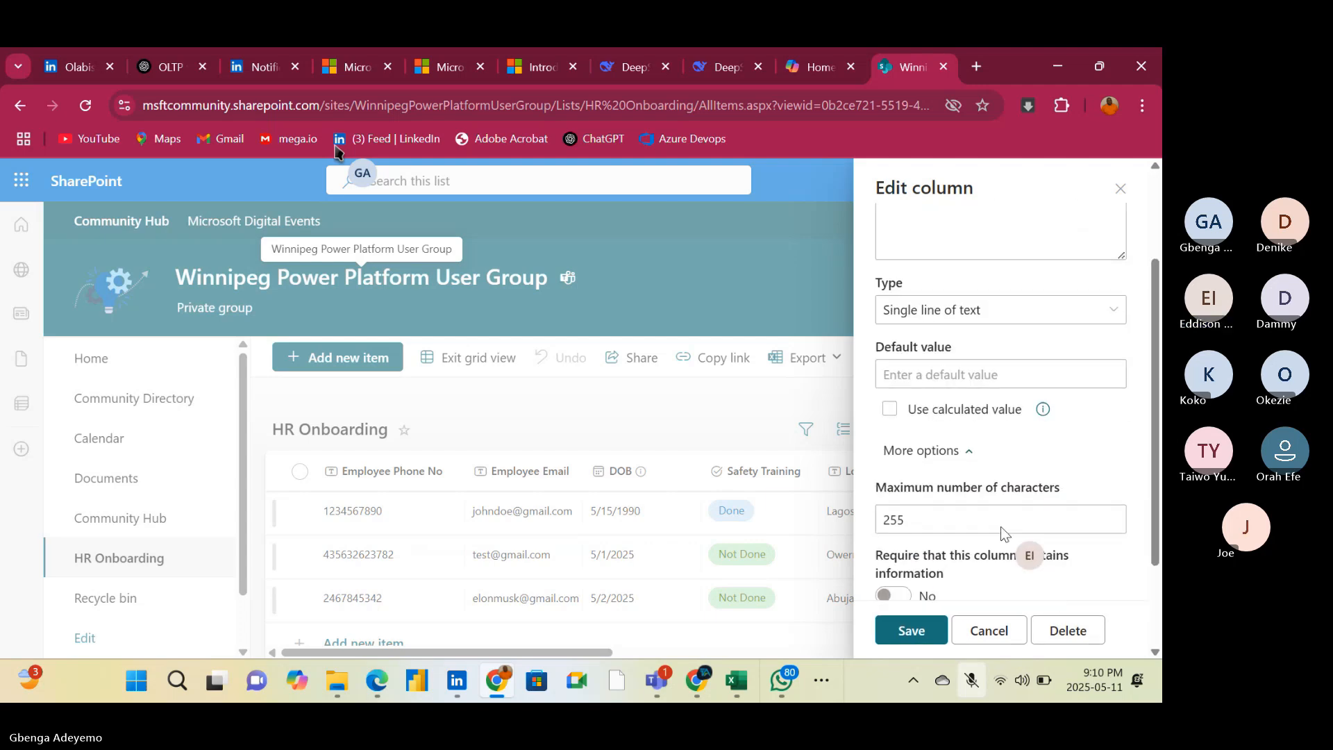
{"action": "scroll", "coordinate": [1001, 527], "scroll_direction": "down", "scroll_amount": 2}
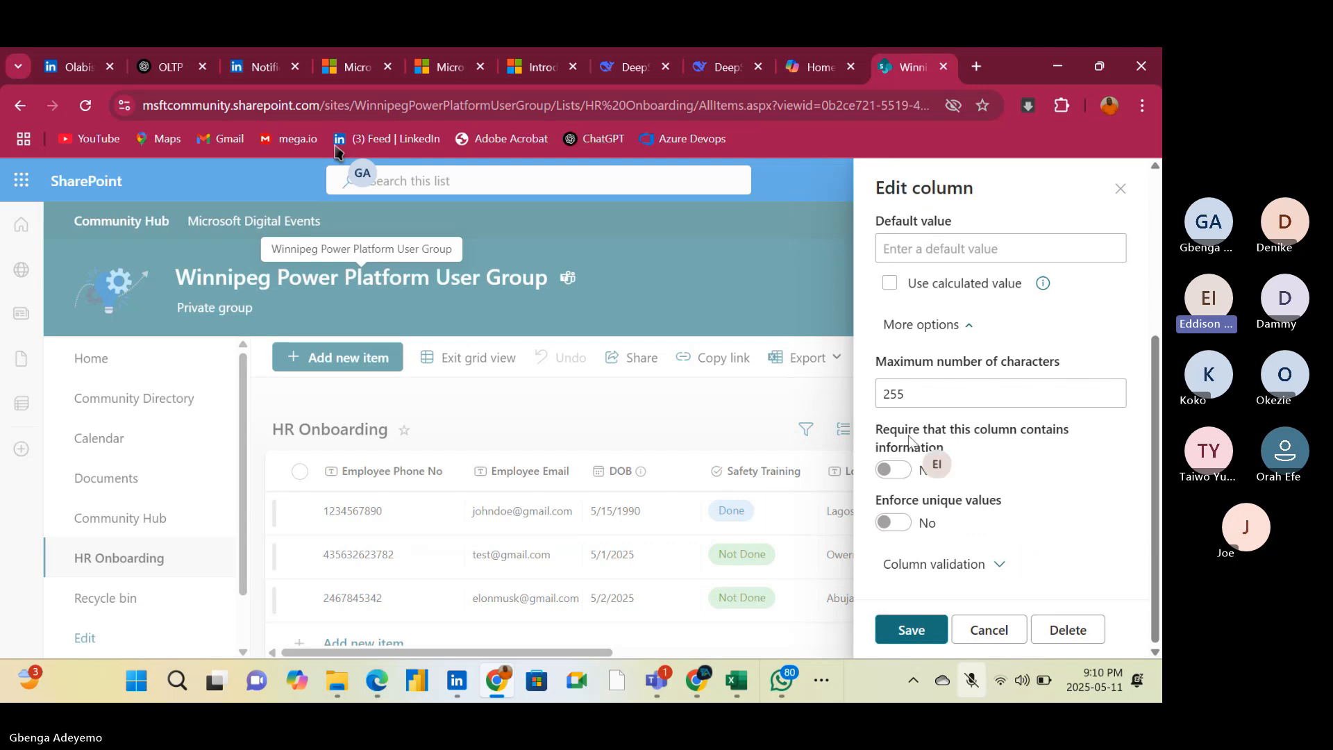
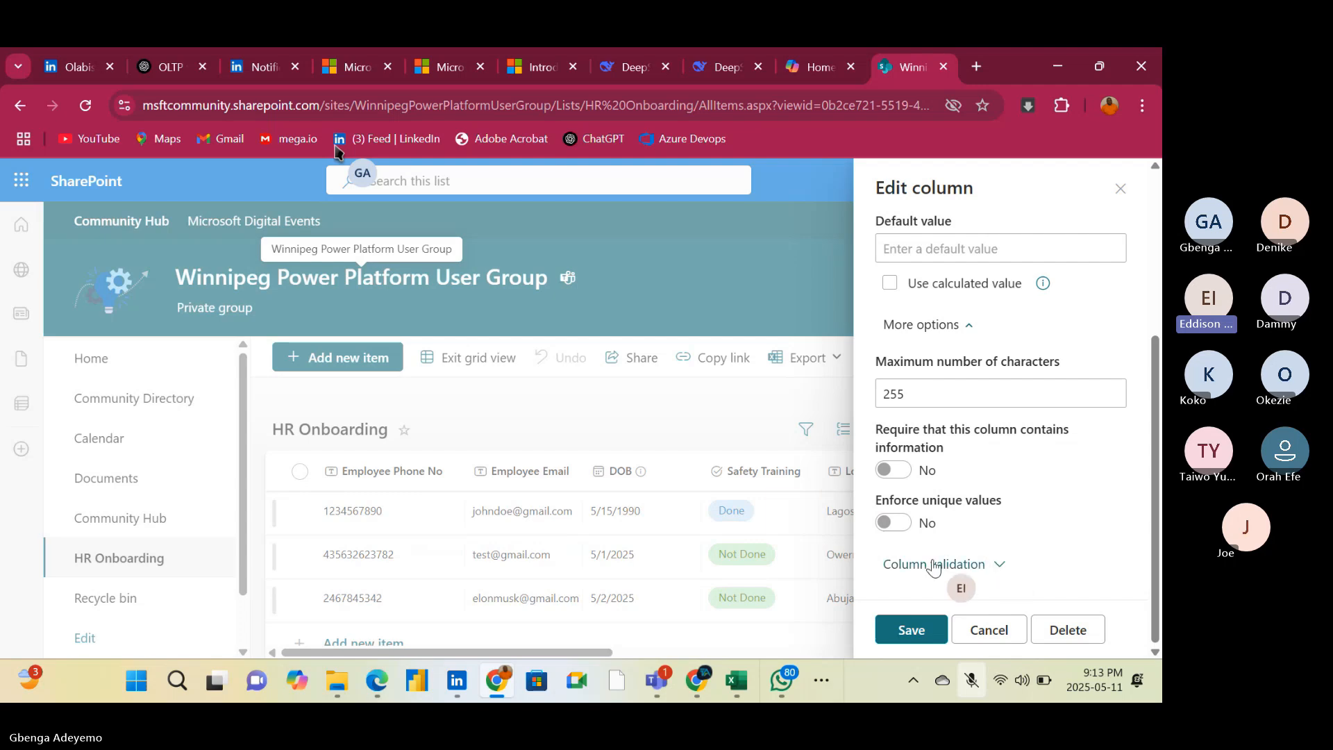
Examine the Employee Email column's validation formula and user message settings, and close the column editor without saving
{"action": "left_click", "coordinate": [993, 569]}
{"action": "scroll", "coordinate": [1037, 540], "scroll_direction": "down", "scroll_amount": 3}
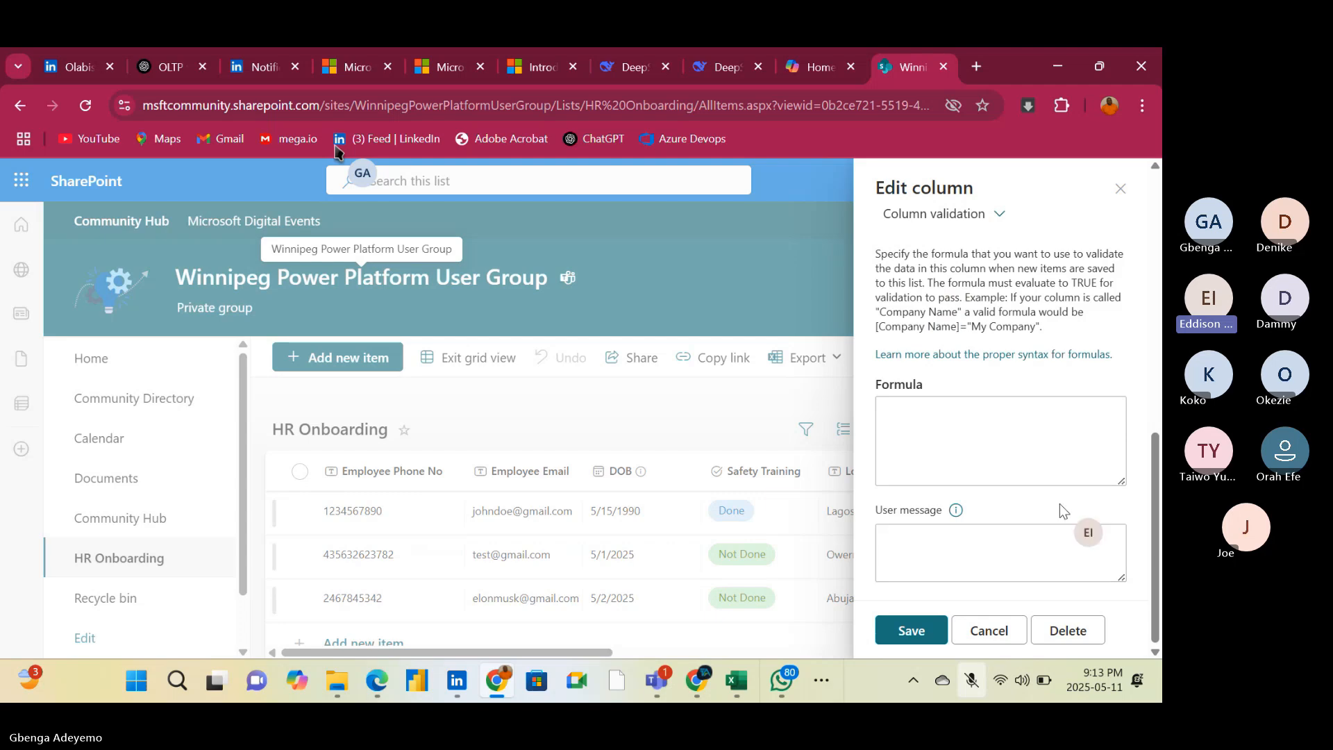
{"action": "left_click", "coordinate": [1120, 188]}
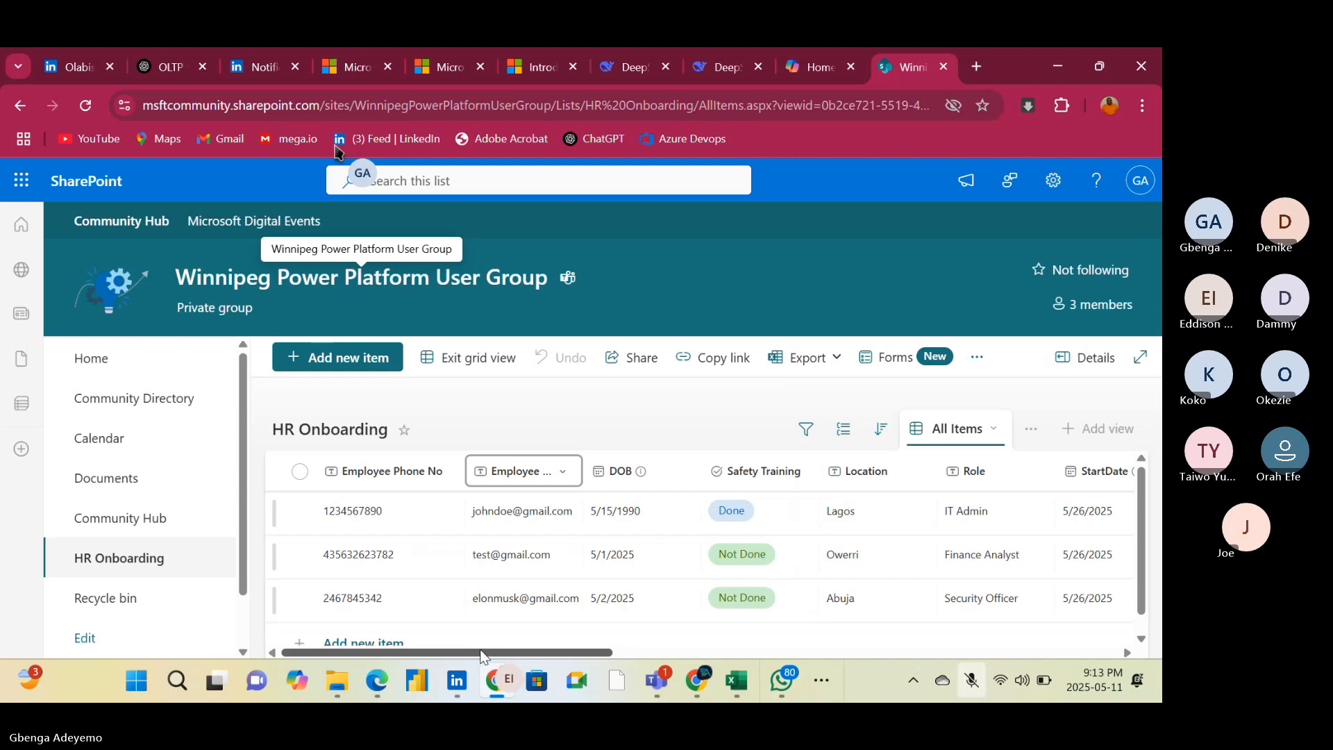
Review the HR Onboarding list's employee, manager and HR person columns, and return to the Safety Training through StartDate columns
{"action": "left_click_drag", "start_coordinate": [479, 651], "coordinate": [1035, 657]}
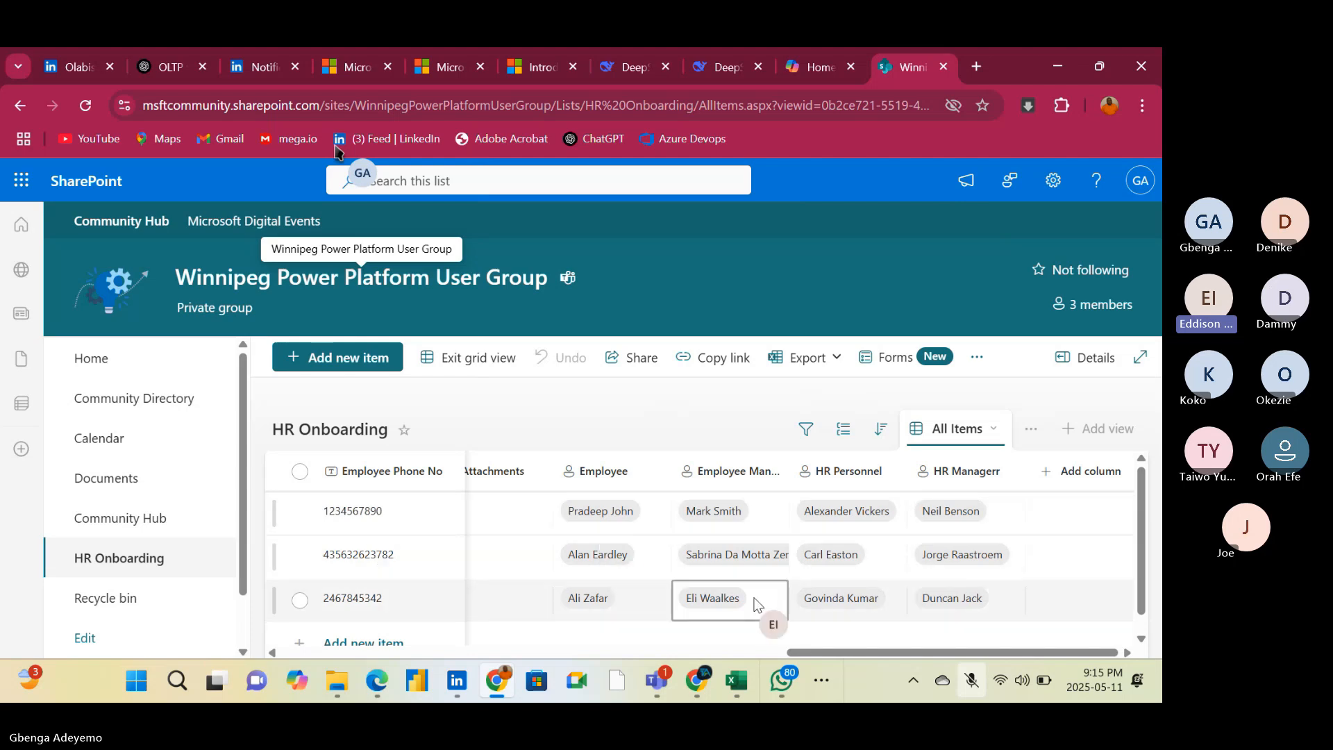
{"action": "left_click_drag", "start_coordinate": [833, 656], "coordinate": [392, 625]}
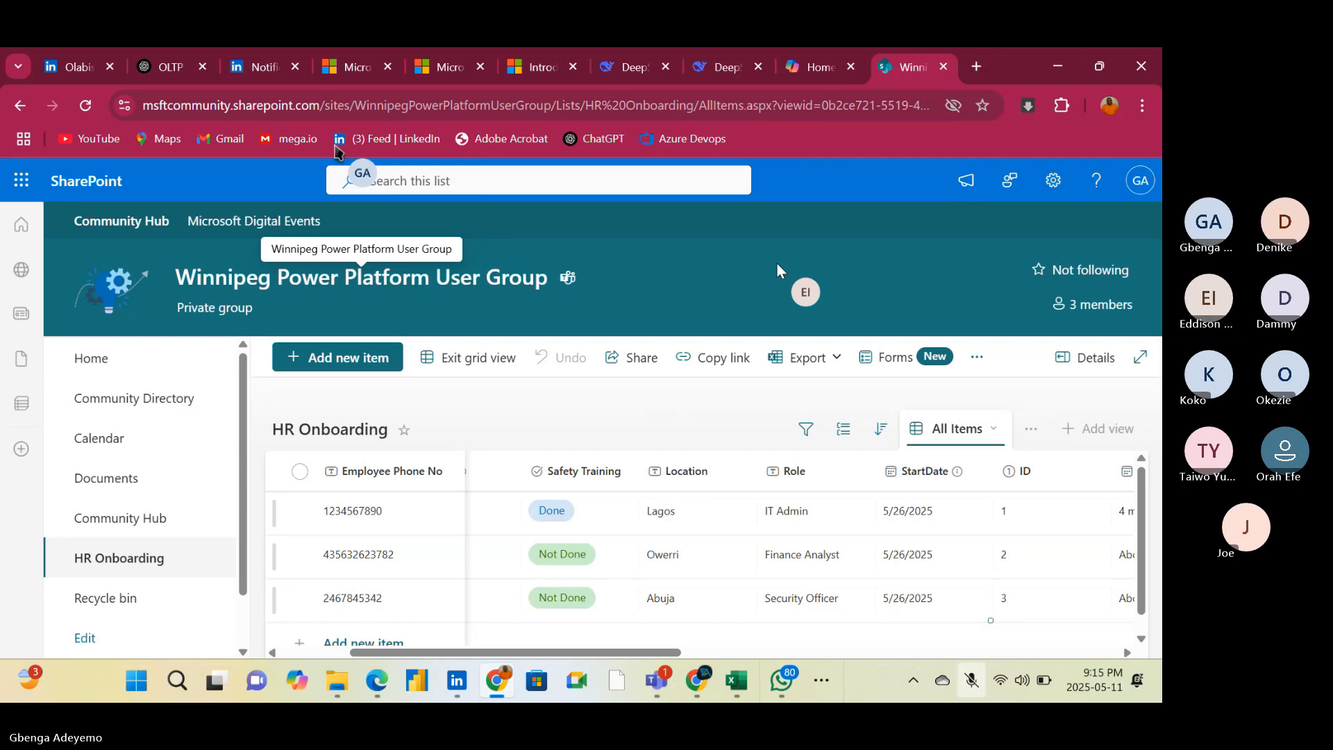
{"action": "left_click", "coordinate": [440, 158]}
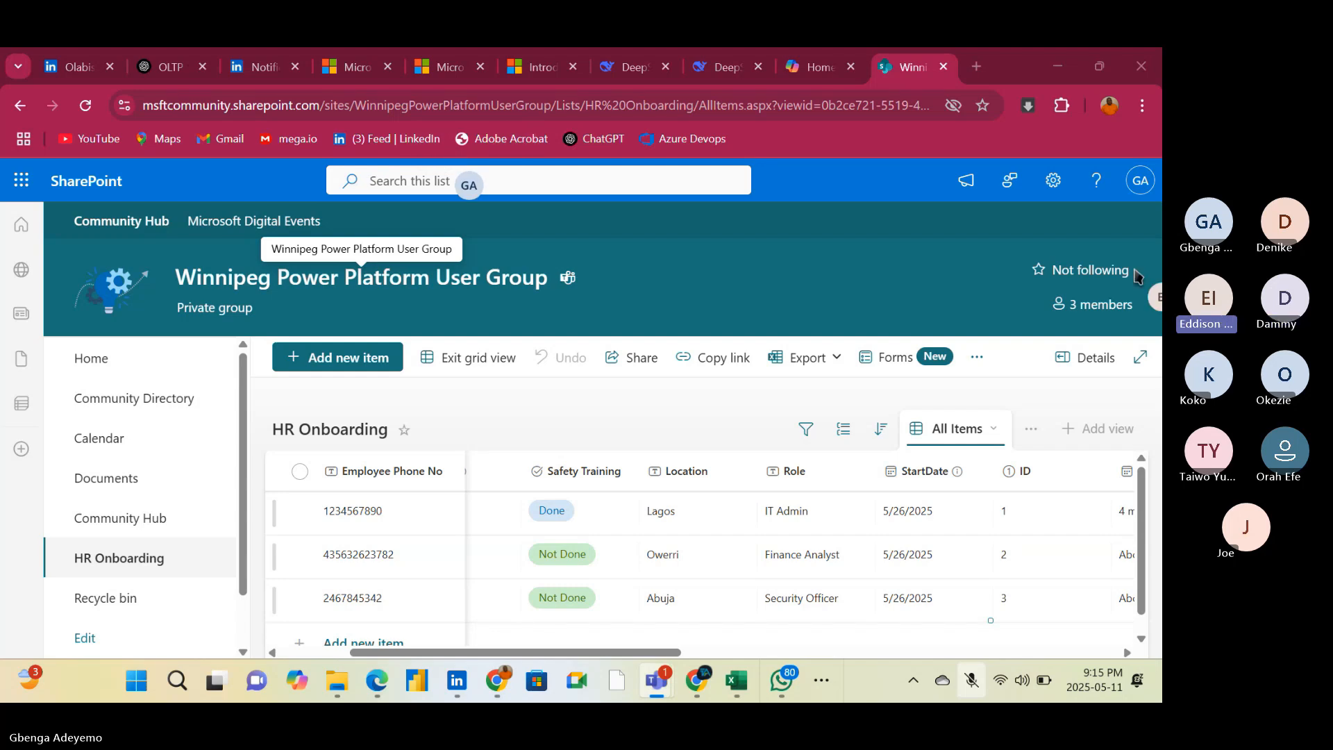
{"action": "left_click", "coordinate": [373, 144]}
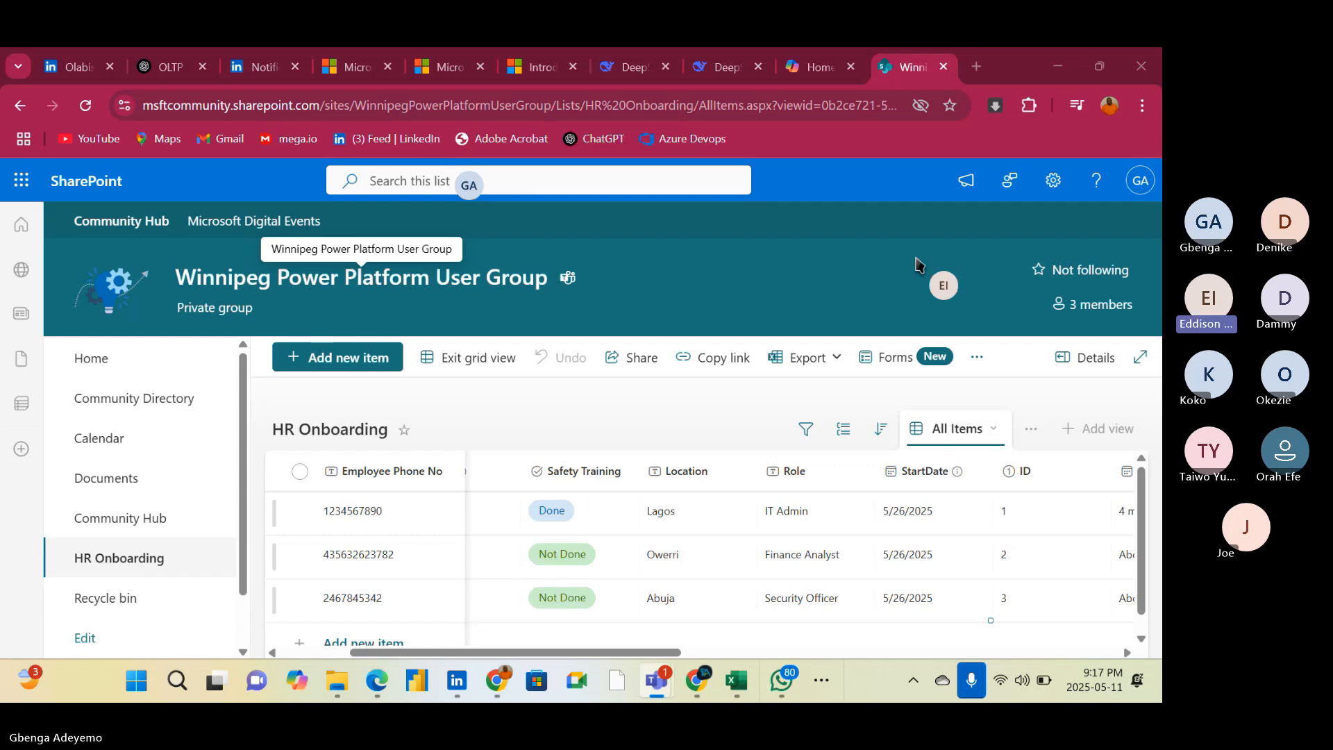
Switch to the Teams meeting window and mute the unmuted participant in the last tile of the gallery
{"action": "left_click", "coordinate": [442, 159]}
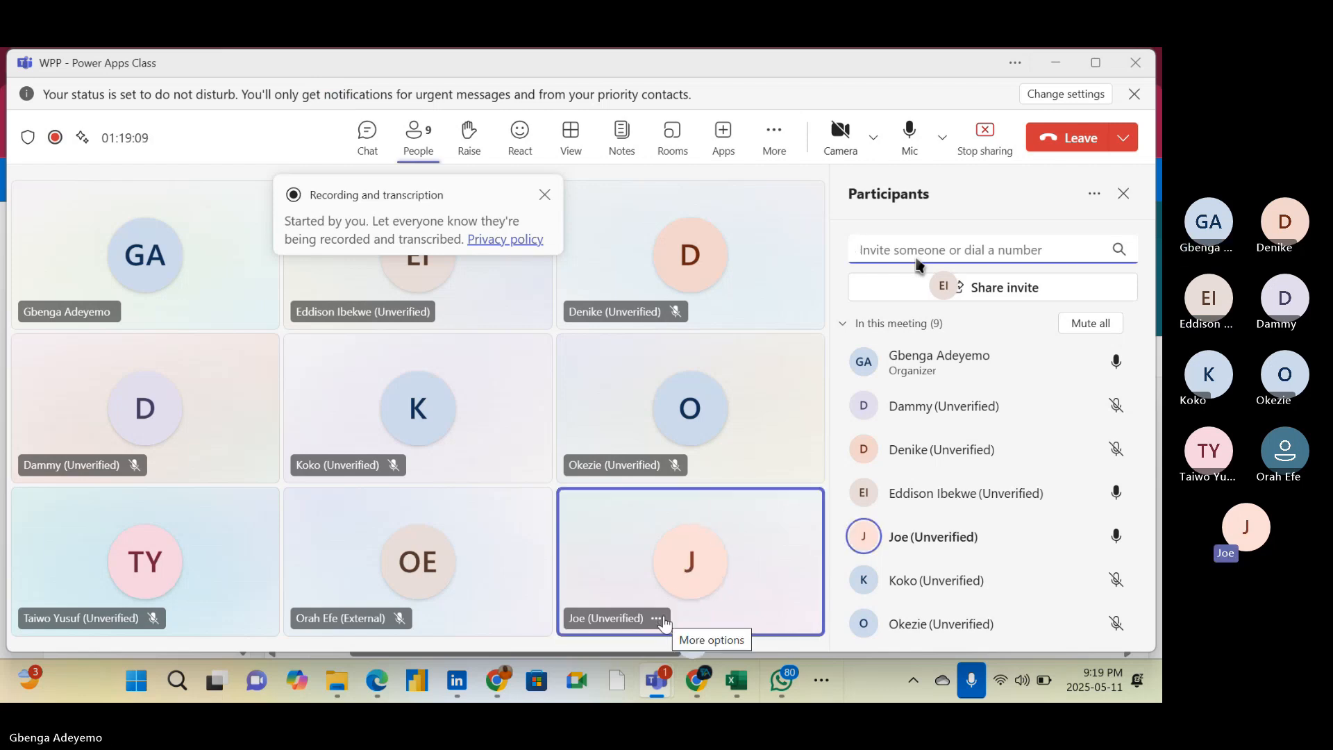
{"action": "left_click", "coordinate": [655, 619]}
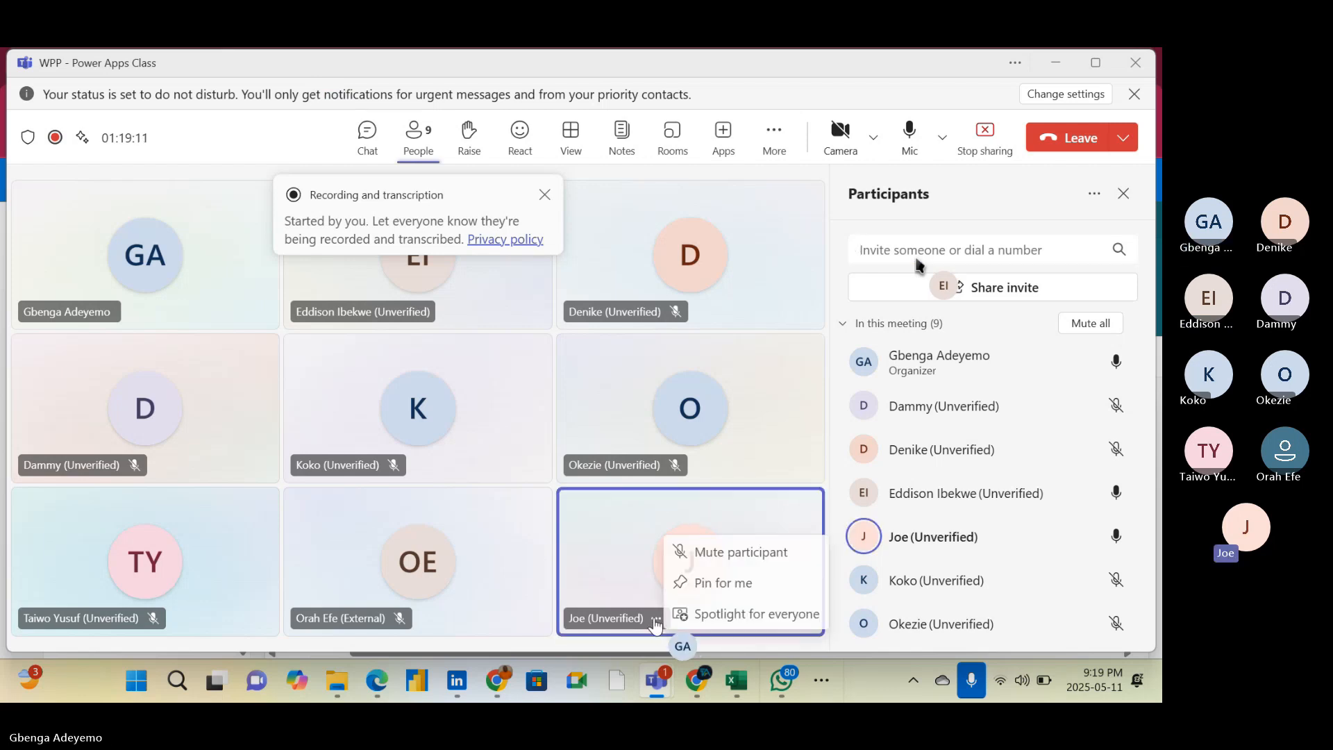
{"action": "left_click", "coordinate": [616, 623]}
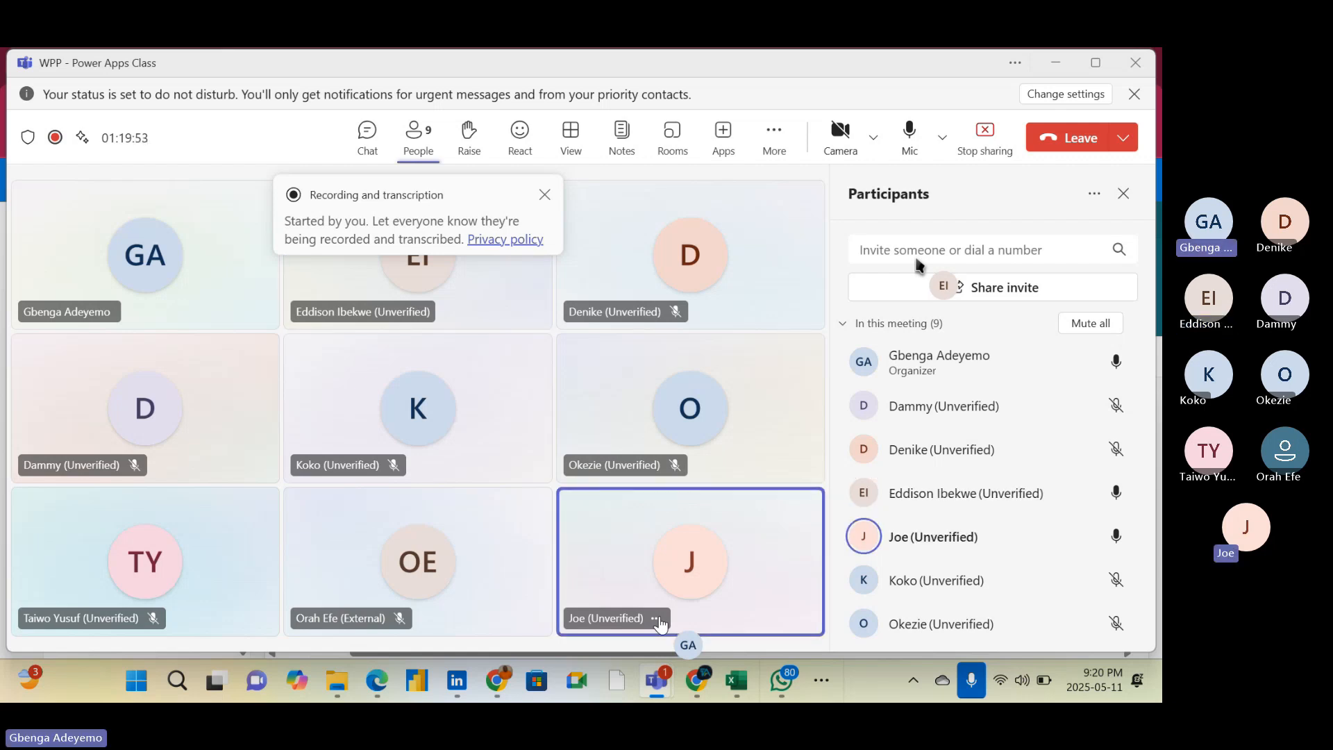
{"action": "left_click", "coordinate": [656, 618]}
{"action": "left_click", "coordinate": [743, 550]}
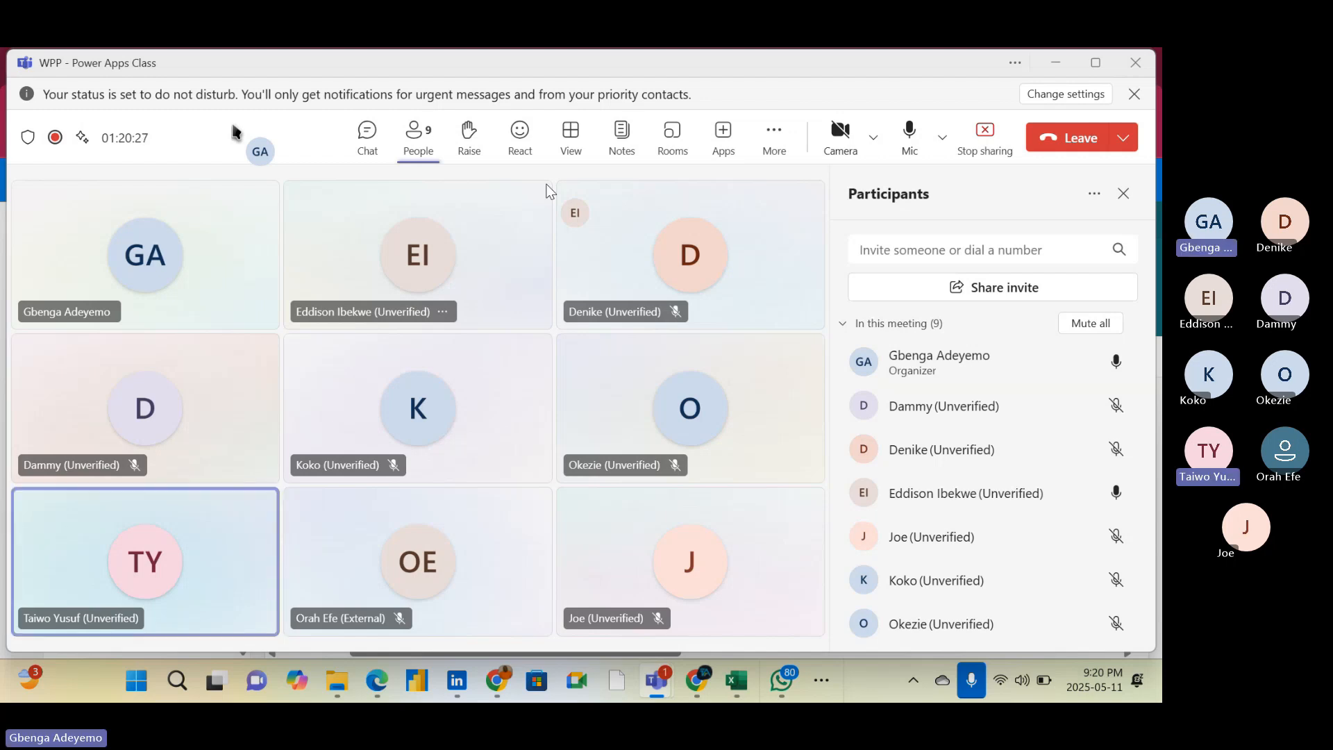
{"action": "key", "text": "XF86AudioRaiseVolume"}
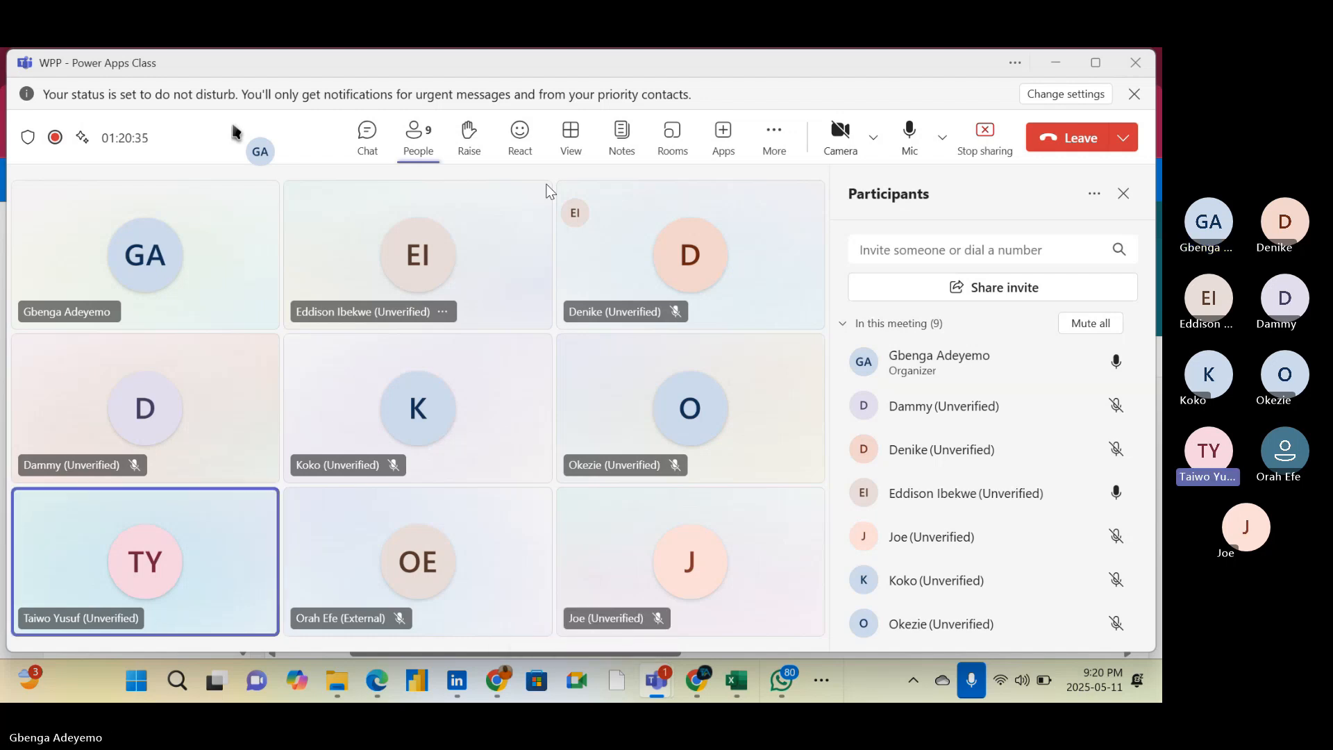
{"action": "key", "text": "XF86AudioRaiseVolume"}
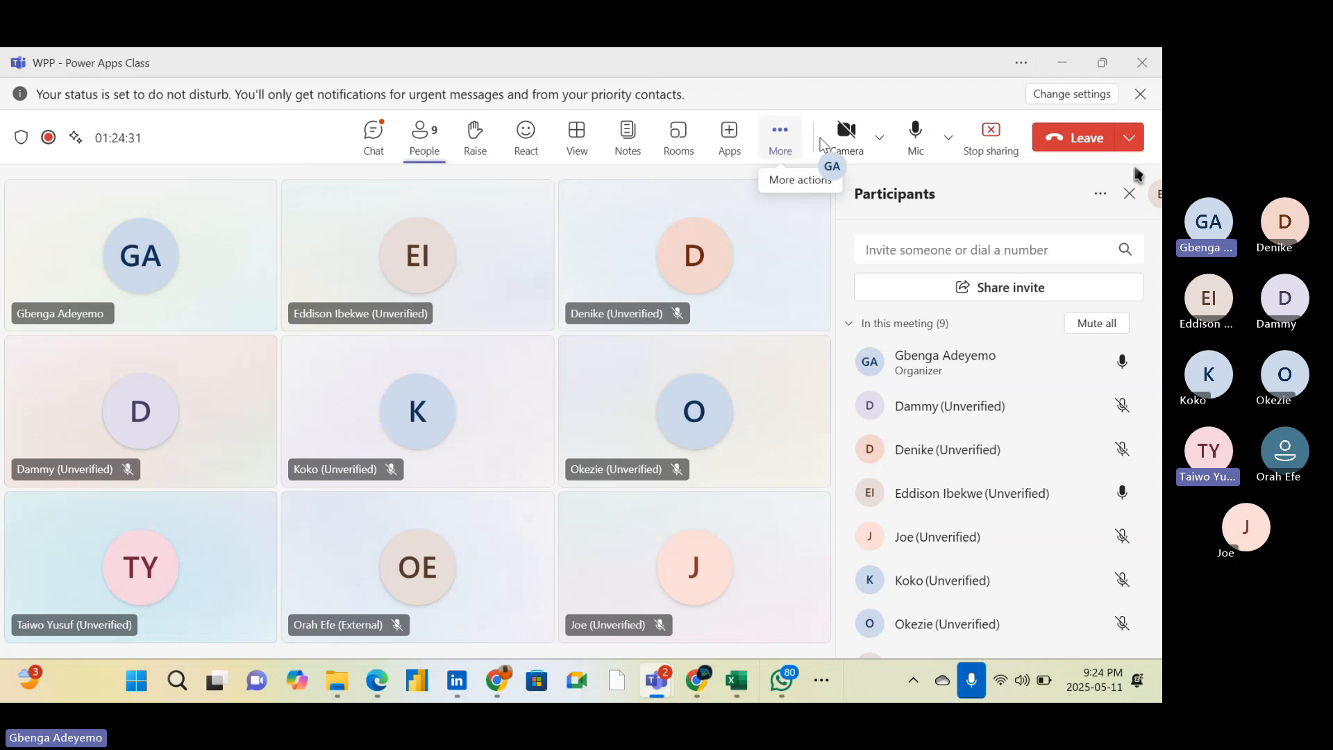
Open the choices for leaving or ending the WPP - Power Apps Class meeting
{"action": "left_click", "coordinate": [1131, 141]}
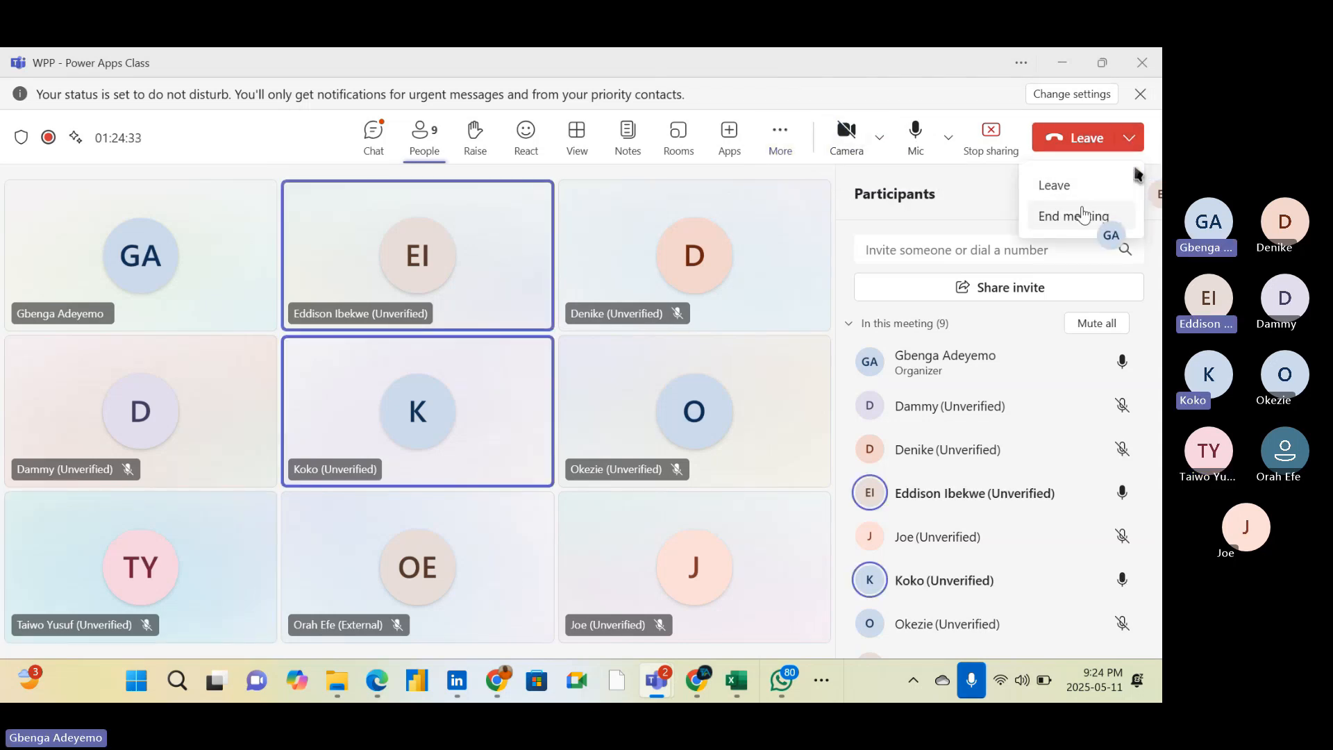